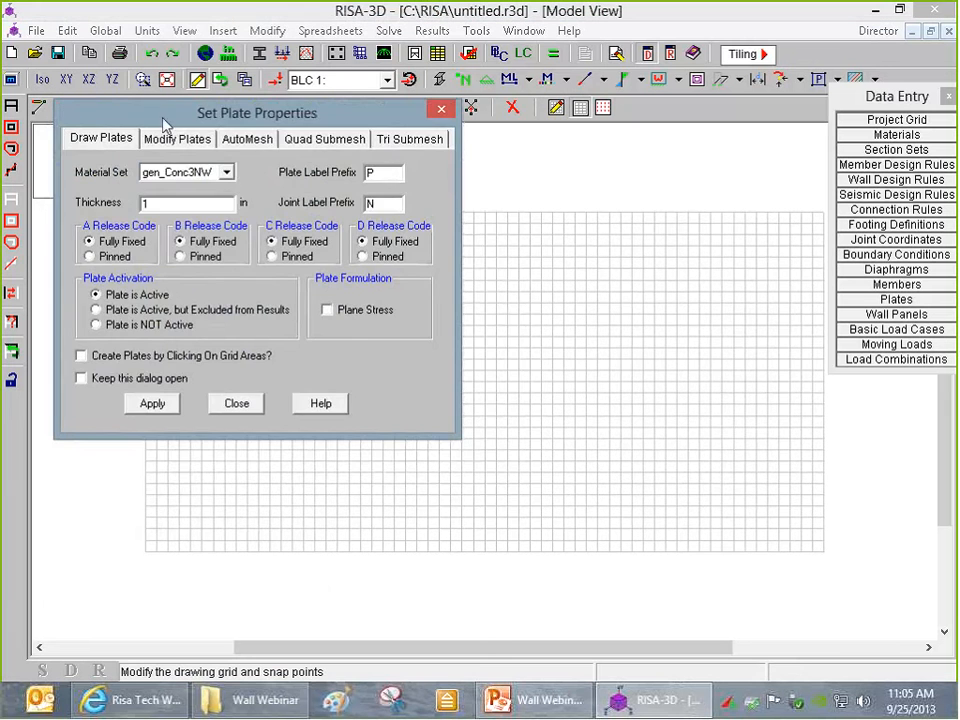
left_click(261, 229)
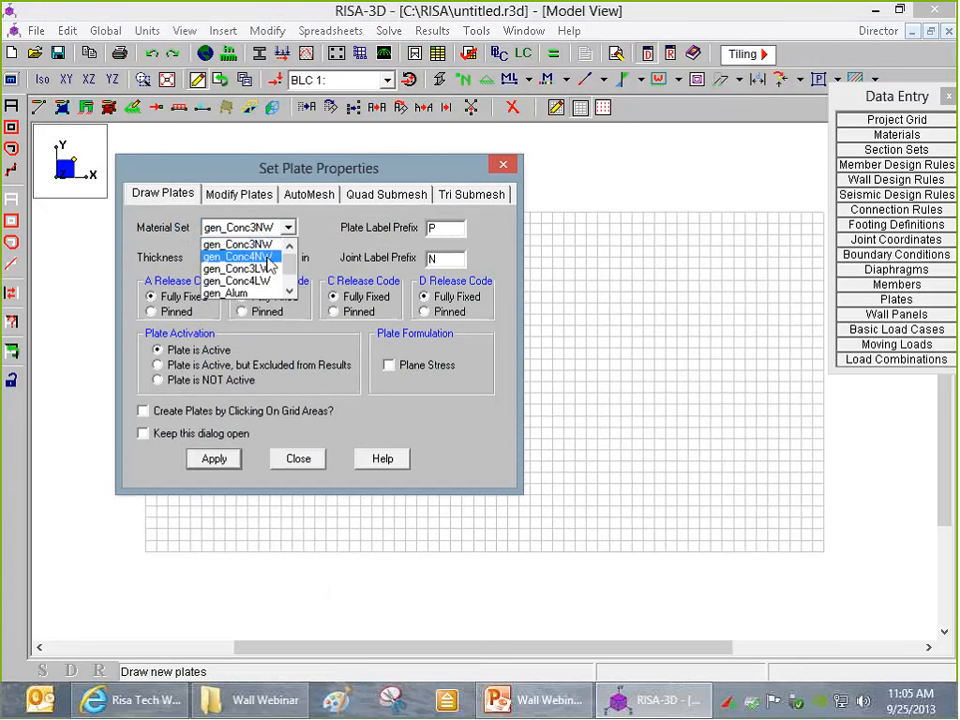
left_click(237, 256)
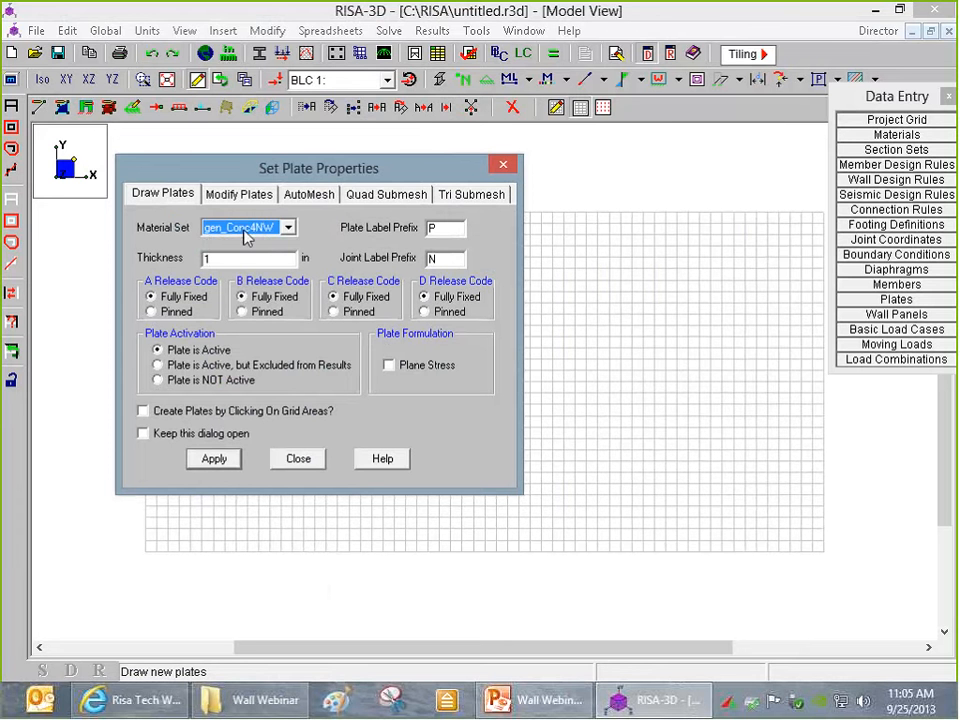
key("Tab")
type("6")
- Examine the material property table for the General materials and shift it for easier reading
left_click(896, 134)
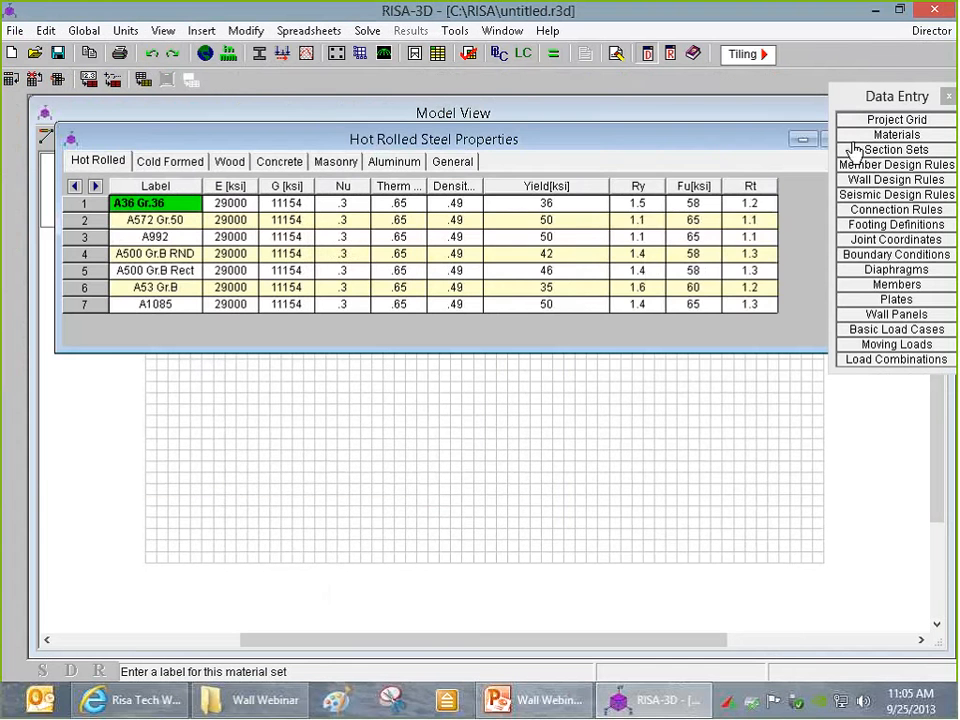
left_click(452, 161)
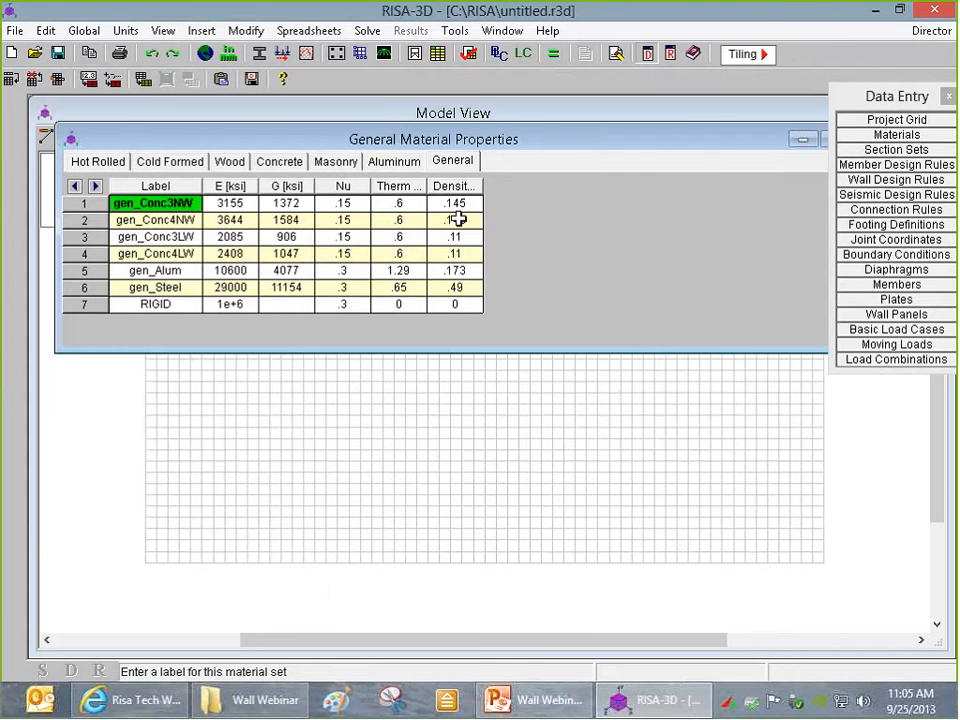
left_click_drag(56, 210, 201, 205)
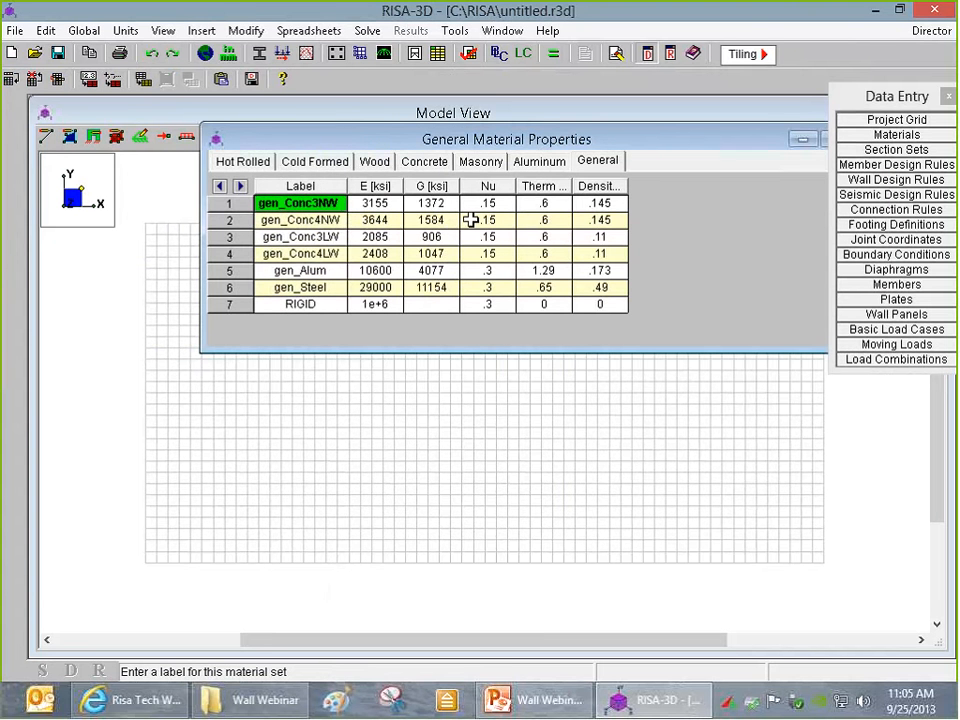
- Examine the Concrete material properties for Conc4000NW, widening the flexural steel column to read its heading
left_click(424, 163)
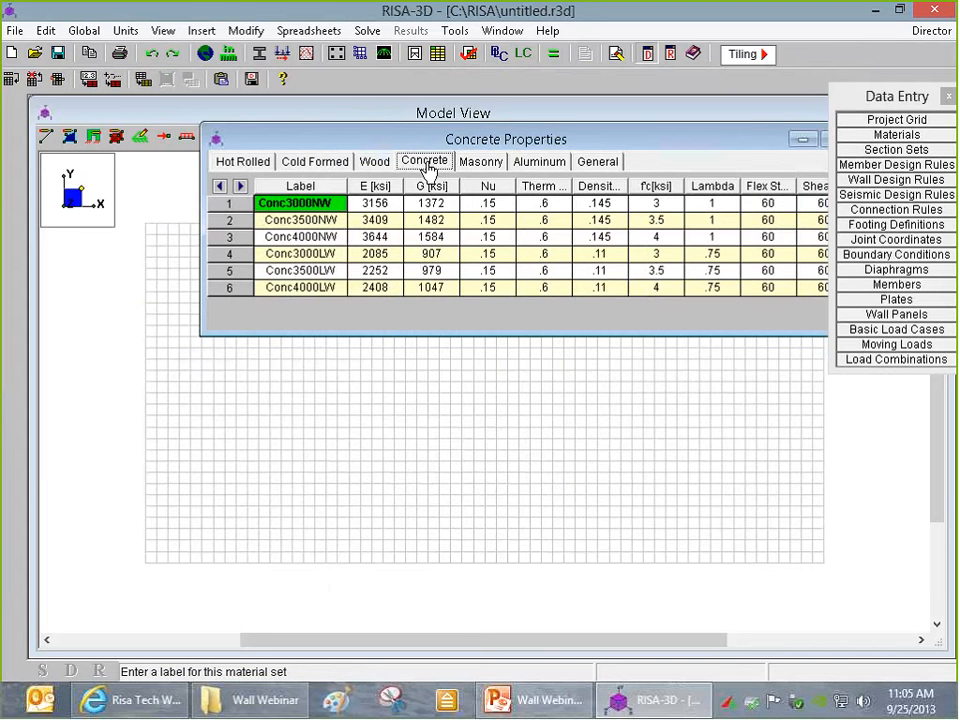
left_click(290, 238)
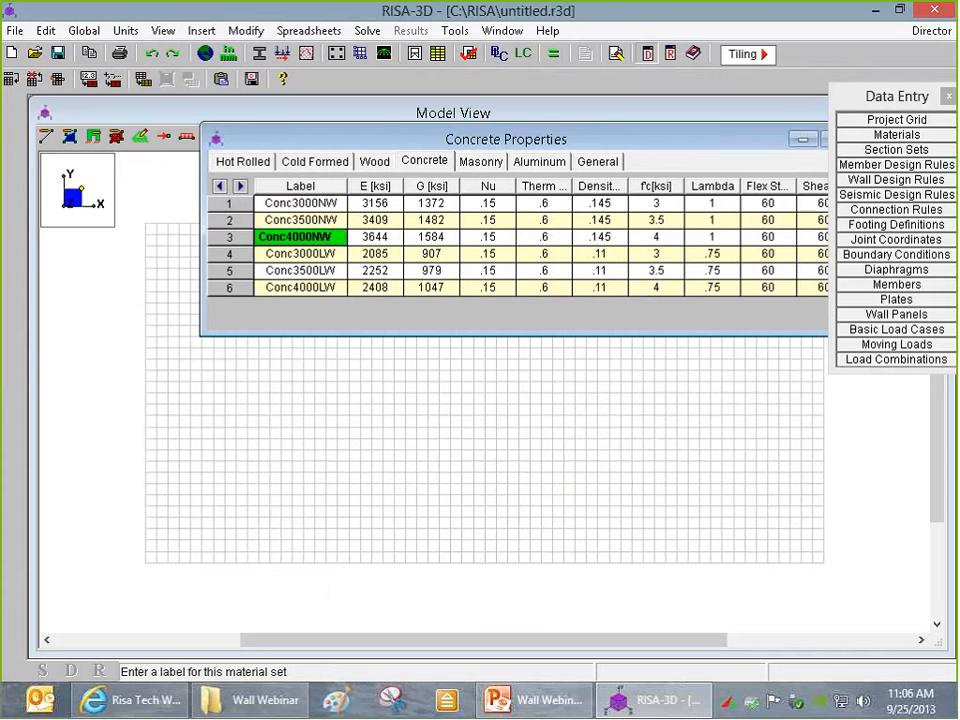
left_click_drag(644, 141, 521, 167)
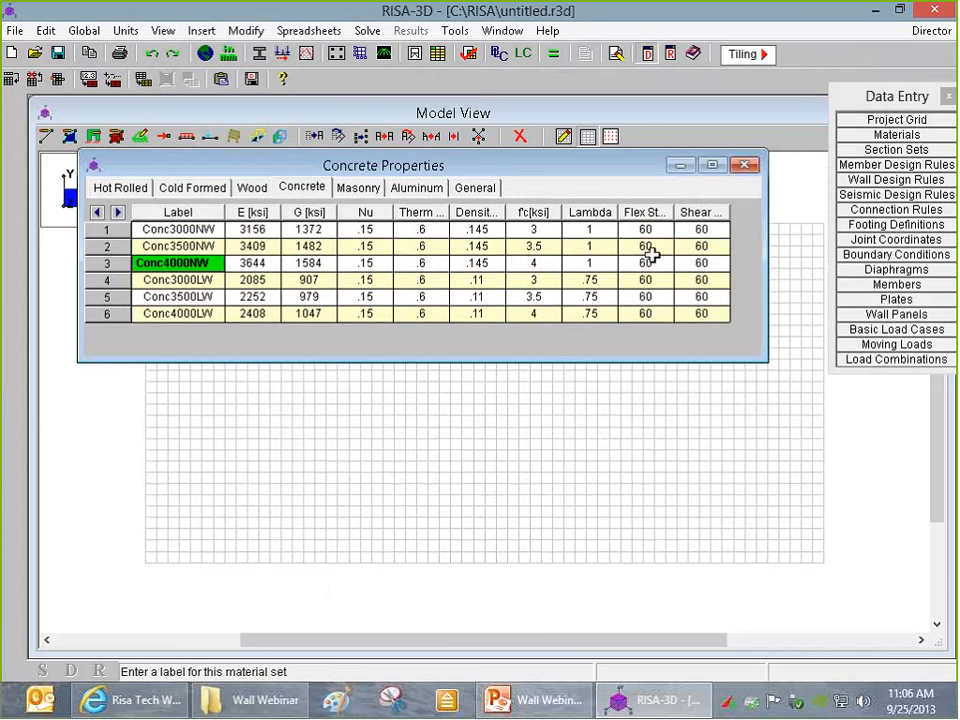
left_click_drag(673, 208, 690, 208)
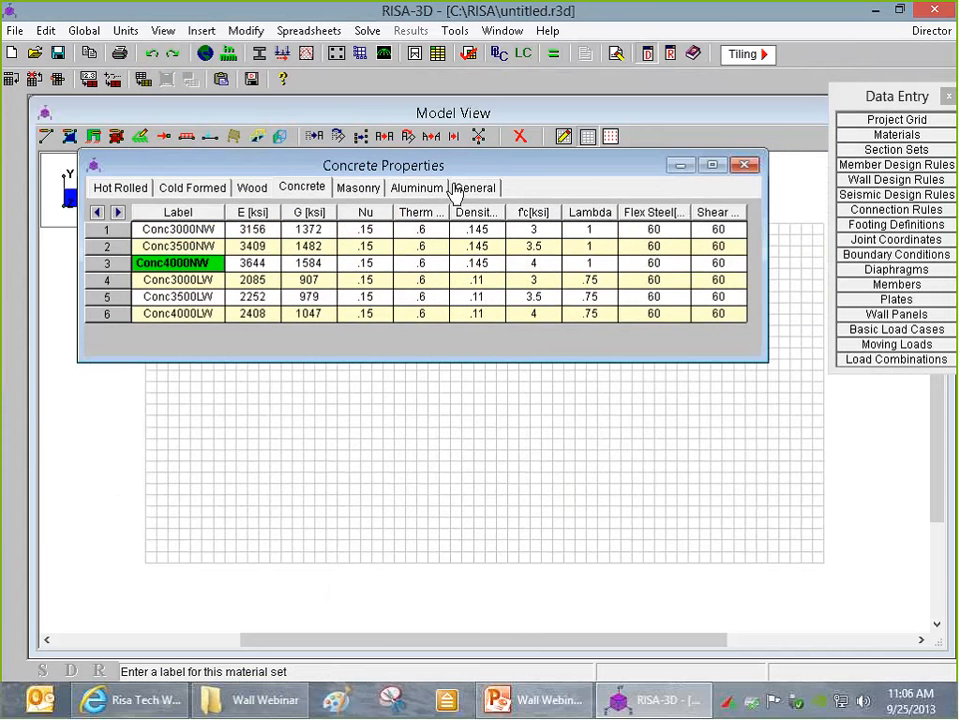
- Check the E and G values of gen_Conc4NW among the General materials and close the material table
left_click(462, 187)
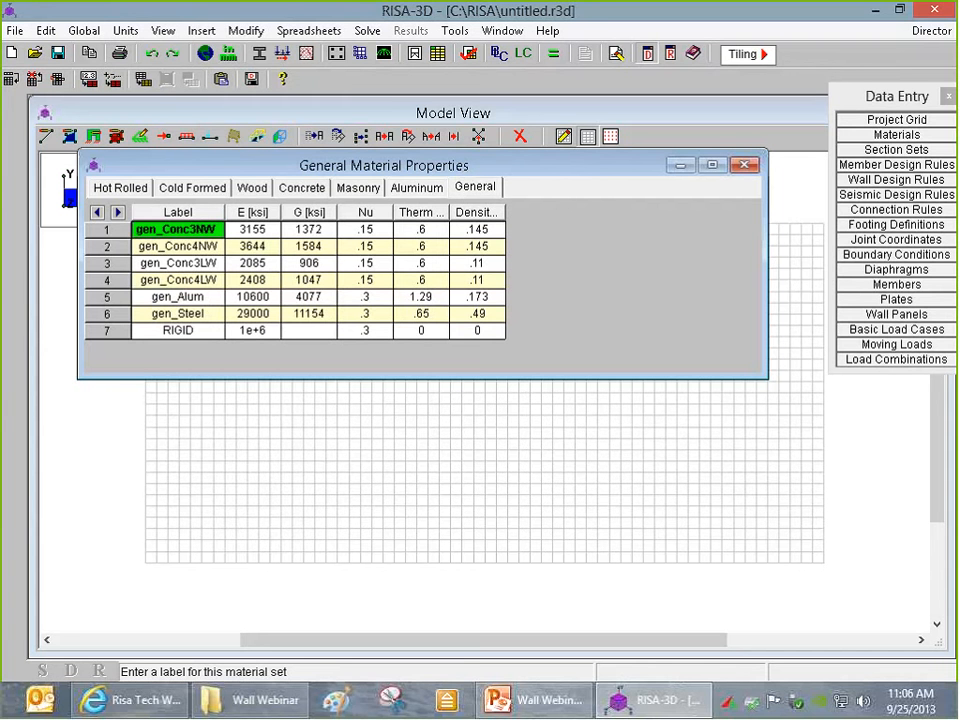
left_click(188, 247)
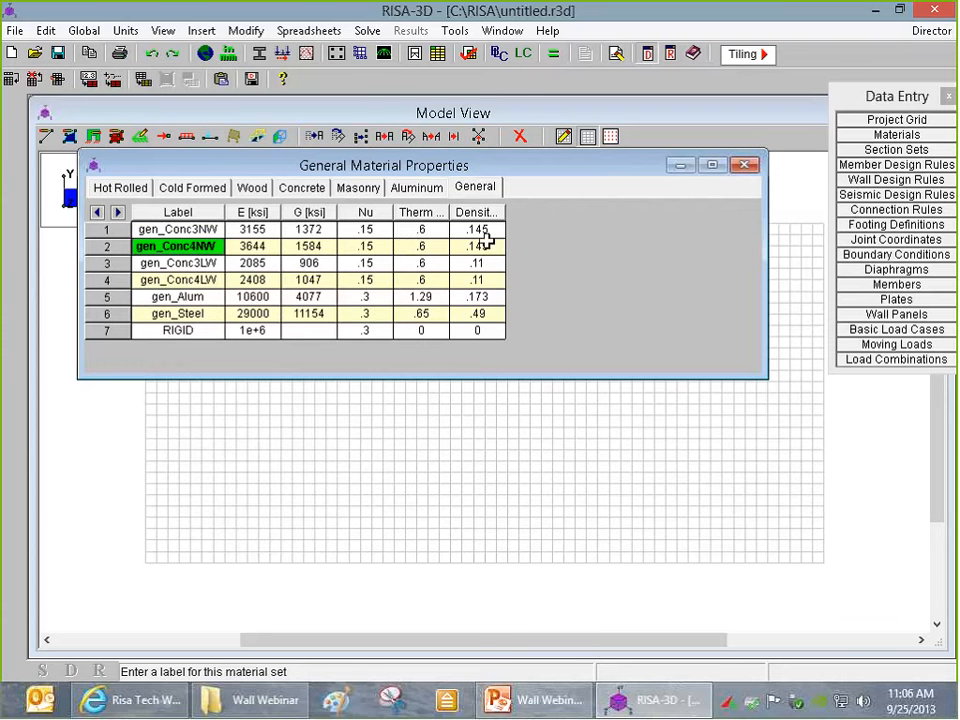
left_click_drag(270, 247, 322, 247)
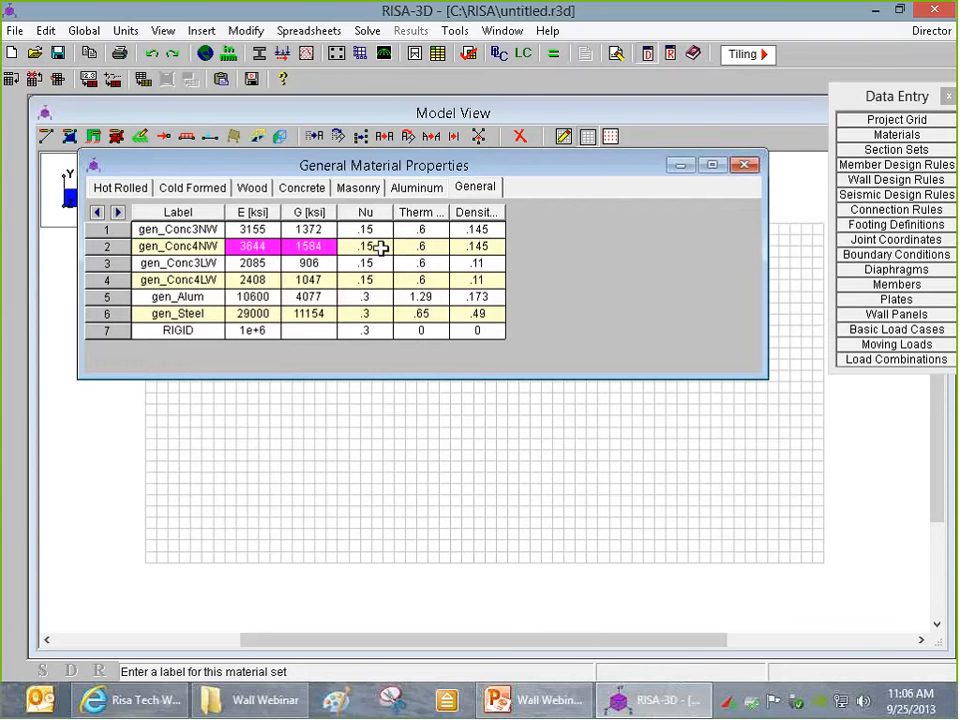
left_click(744, 164)
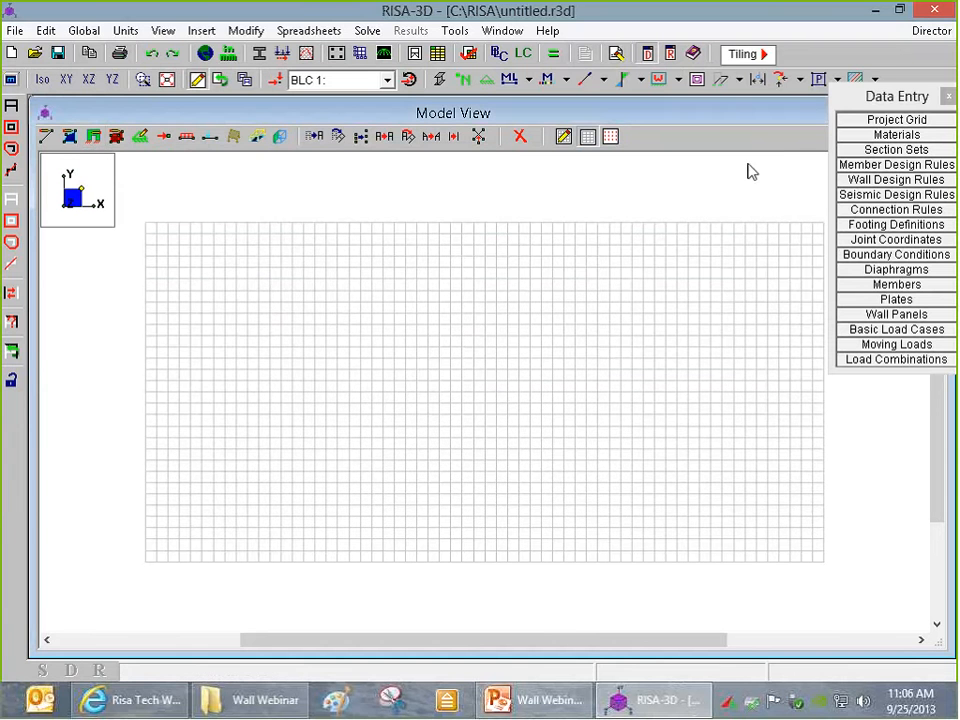
- Set up new plates with material set gen_Conc4NW and a thickness of 6 in
left_click(71, 137)
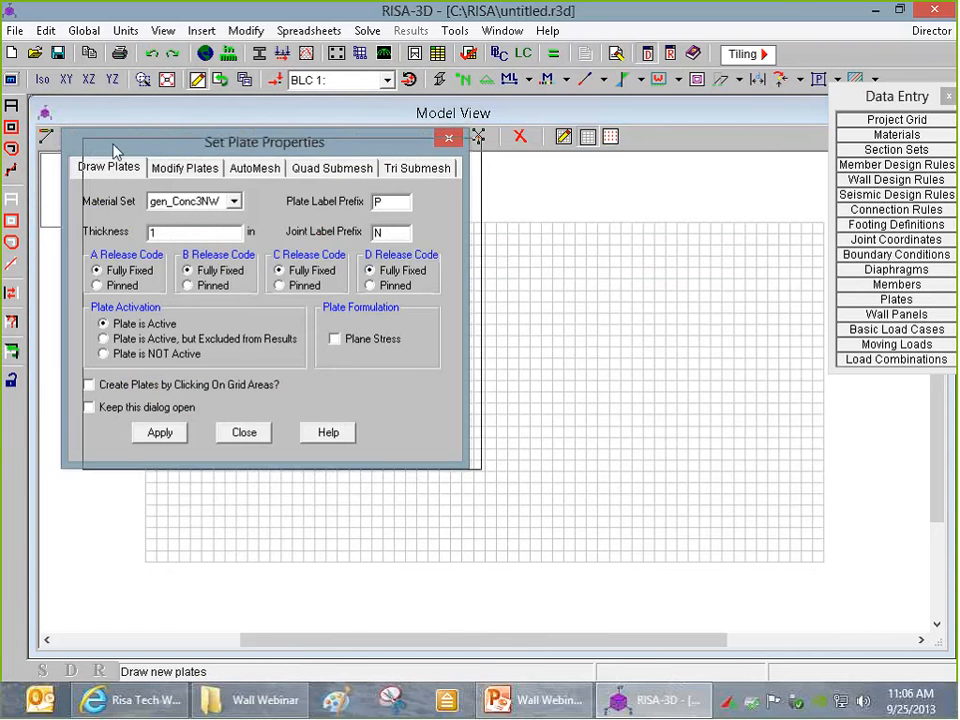
left_click(291, 237)
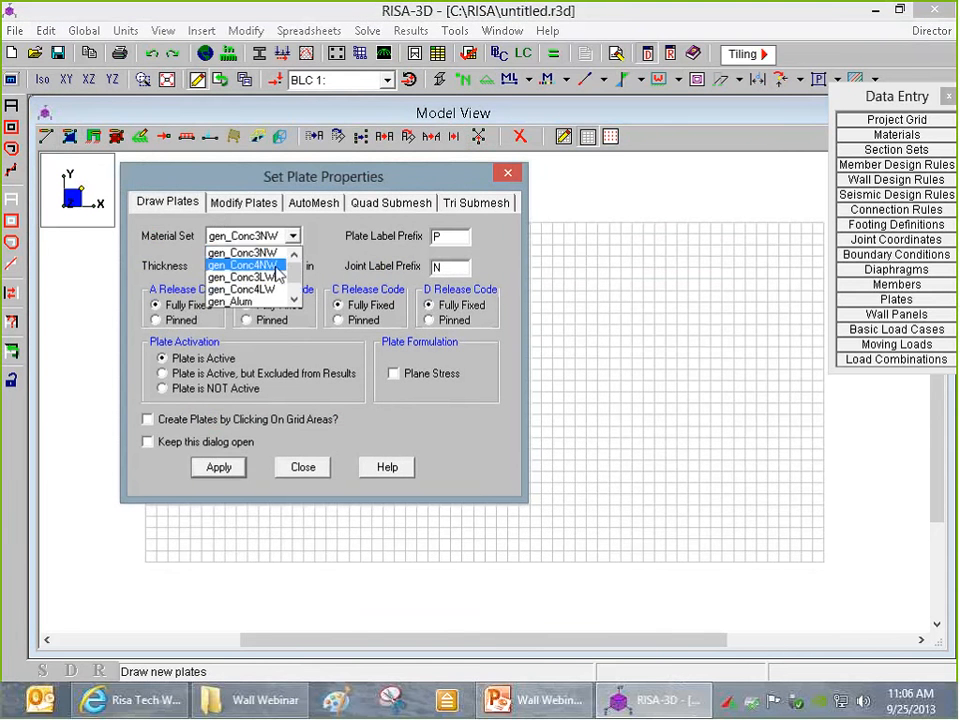
left_click(268, 261)
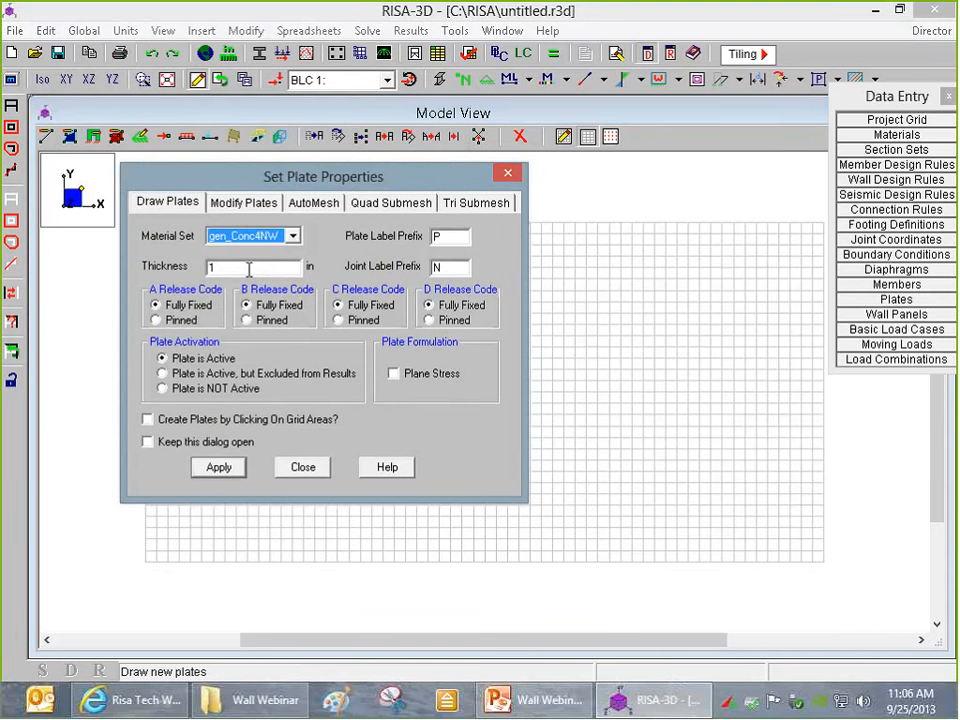
left_click(249, 268)
left_click_drag(249, 268, 184, 271)
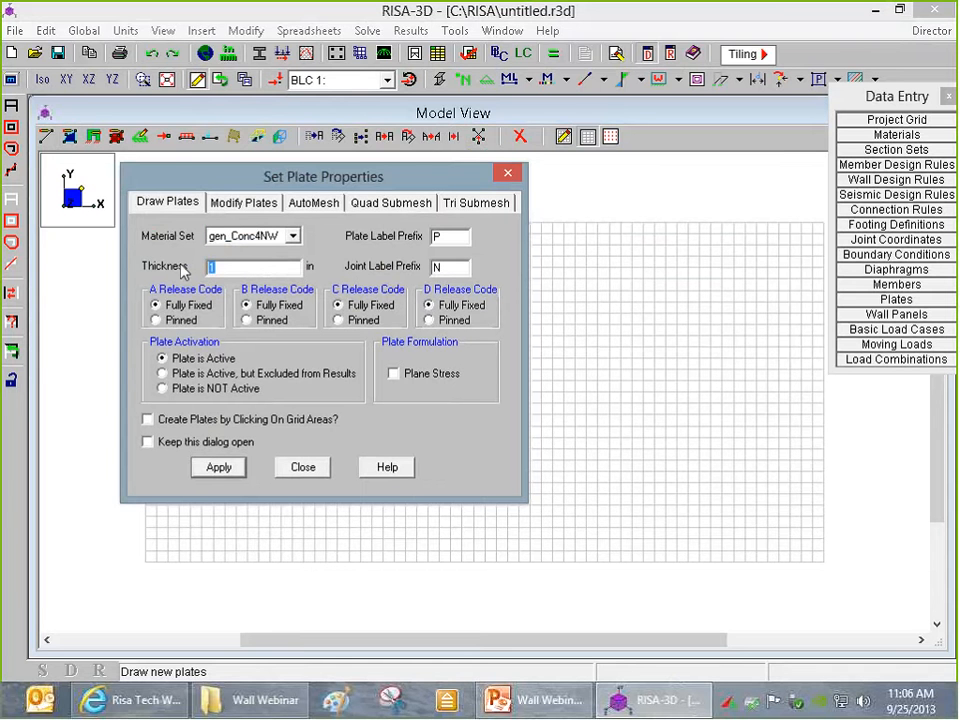
type("6")
left_click(221, 468)
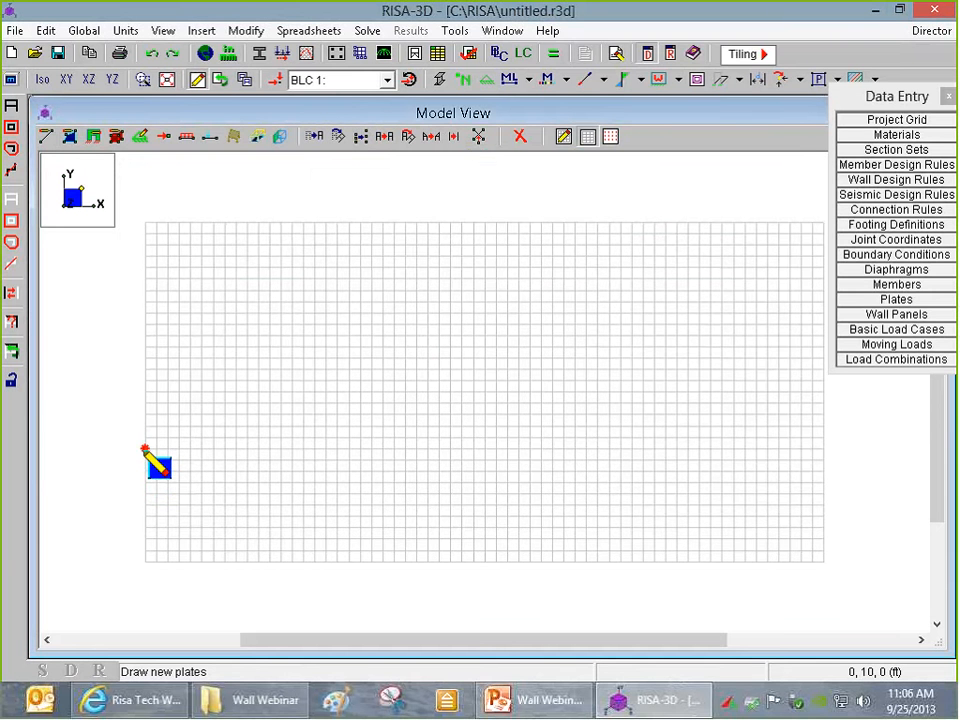
- Draw a rectangular plate 18 grid squares wide and 10 high at the lower-left corner of the drawing grid
left_click(146, 450)
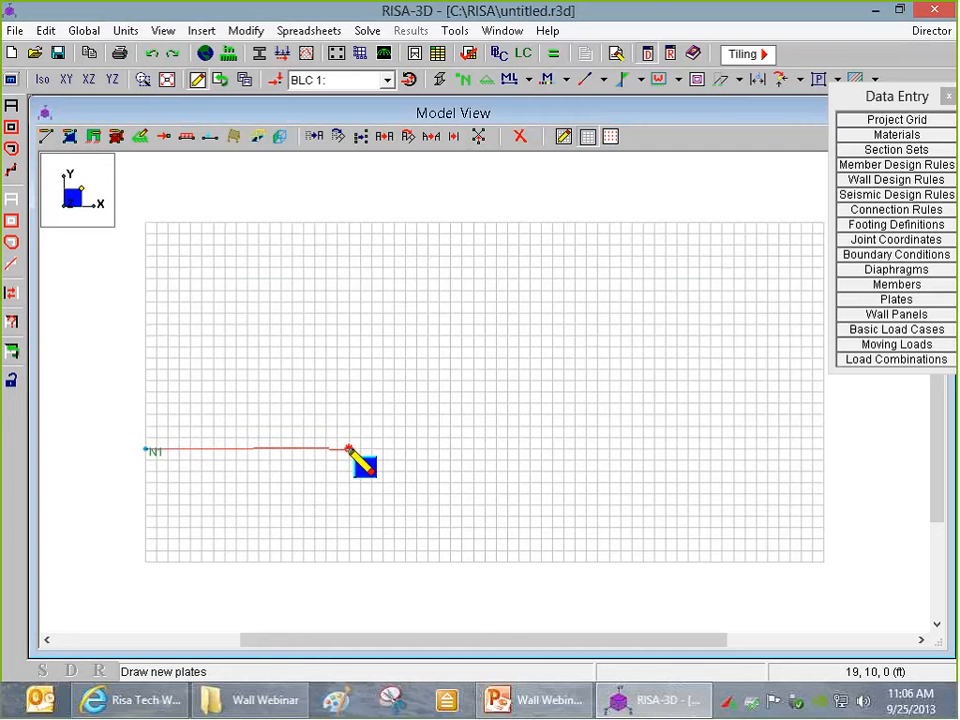
left_click(348, 449)
left_click(349, 564)
left_click(145, 563)
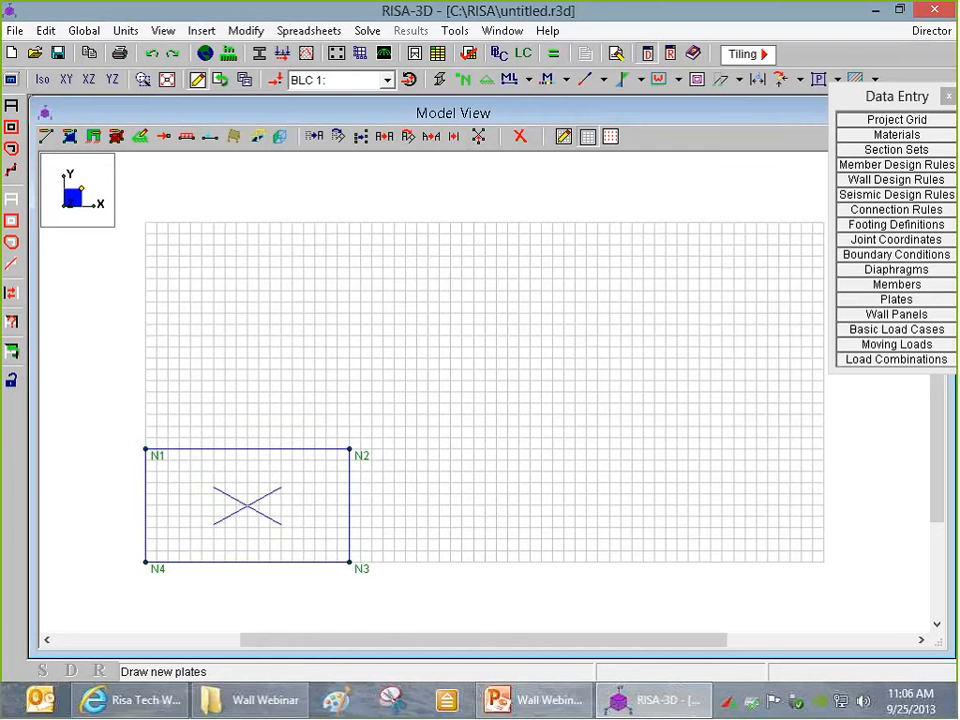
- Submesh the quadrilateral plate into 18 pieces along the A-B side and 10 pieces along the B-C side
scroll(226, 548, "down", 1)
scroll(226, 548, "up", 1)
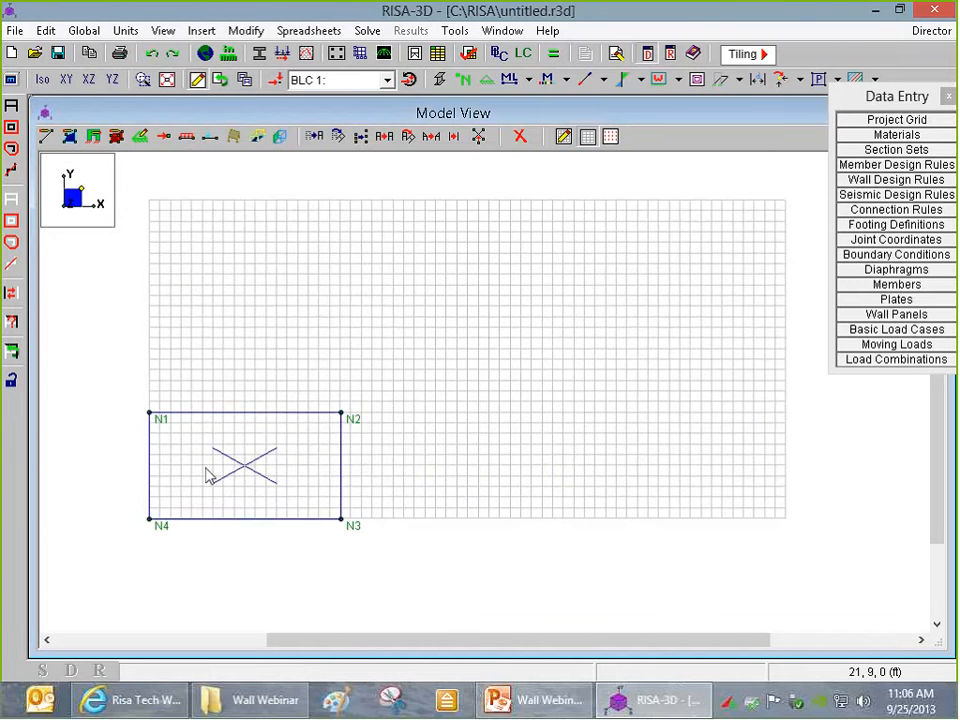
scroll(208, 474, "up", 1)
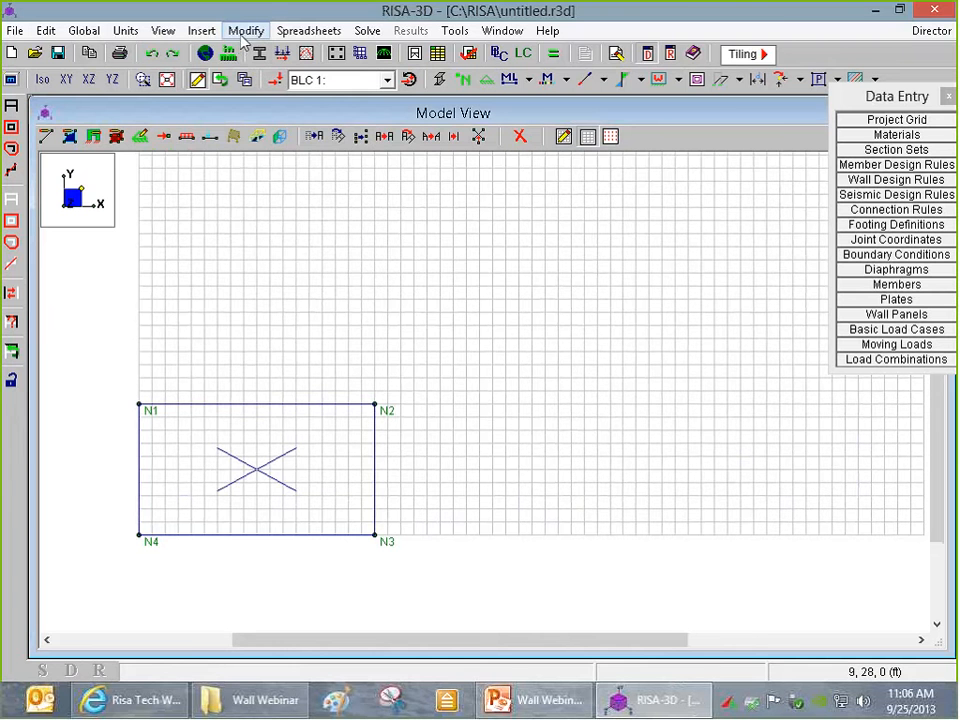
left_click(243, 36)
left_click(292, 230)
left_click_drag(318, 209, 265, 212)
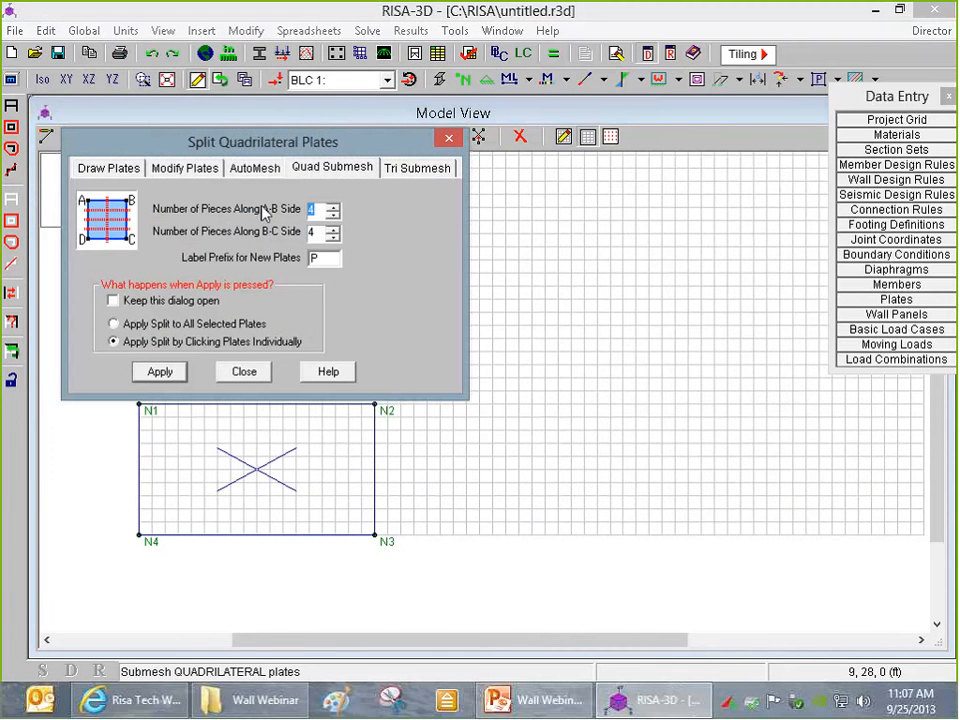
type("18")
key("Tab")
type("10")
key("Return")
left_click(246, 443)
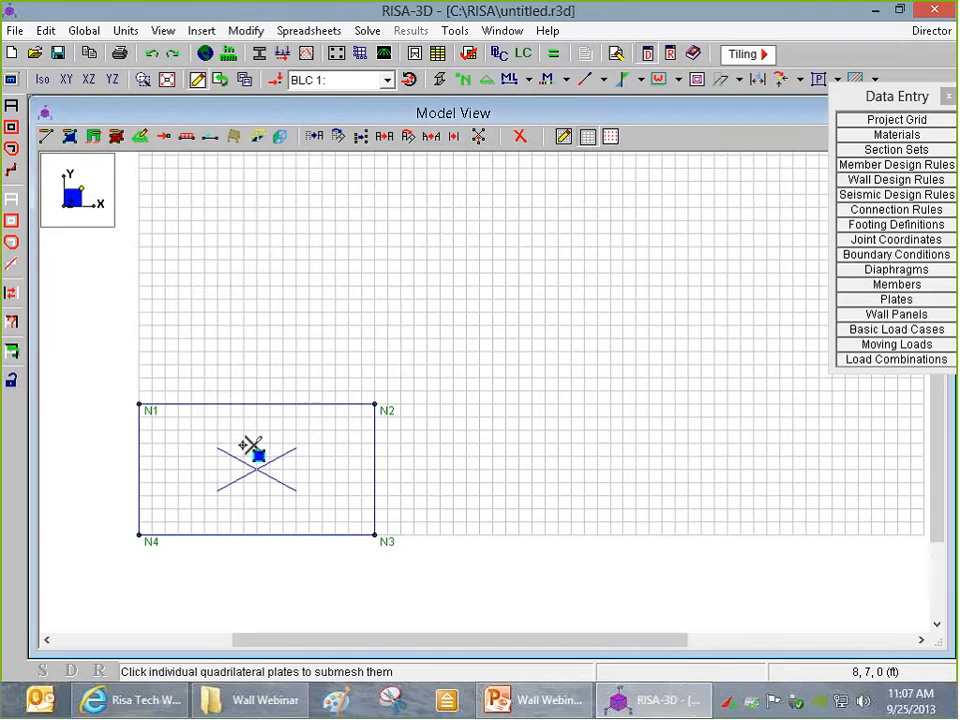
- Examine the submeshed plates and joints up close and as a whole
scroll(244, 488, "down", 1)
scroll(230, 508, "up", 3)
scroll(232, 515, "up", 4)
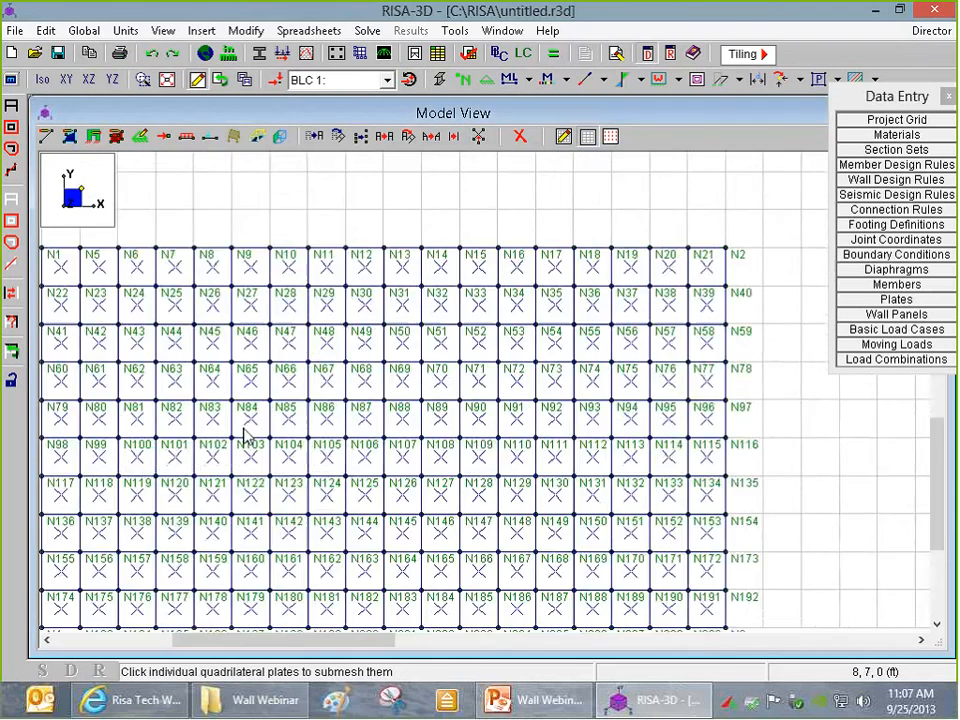
scroll(244, 364, "down", 2)
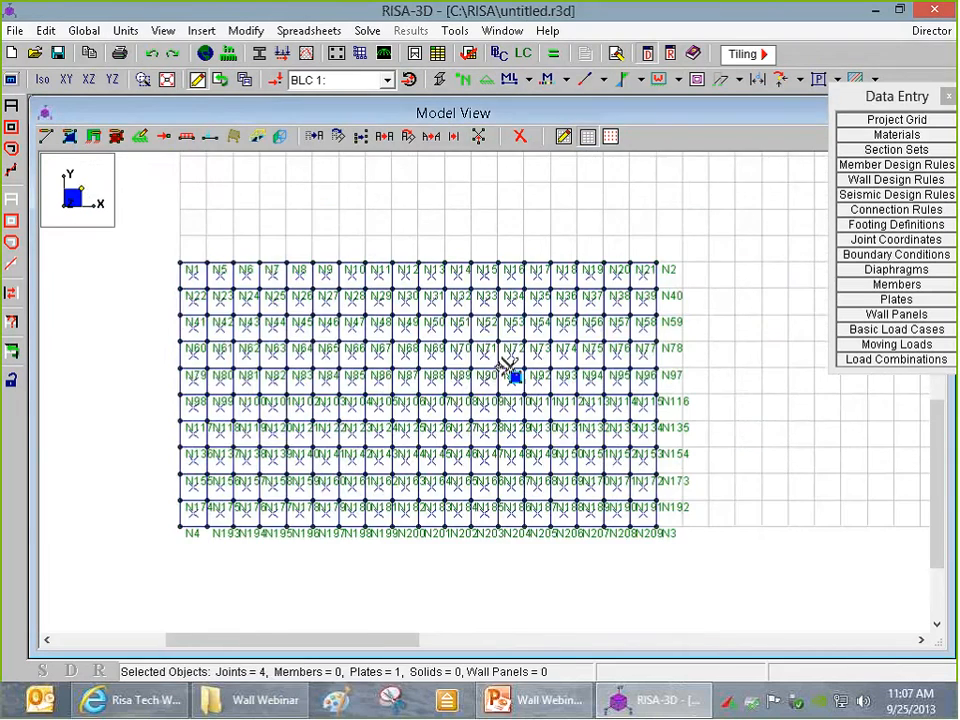
scroll(376, 320, "down", 1)
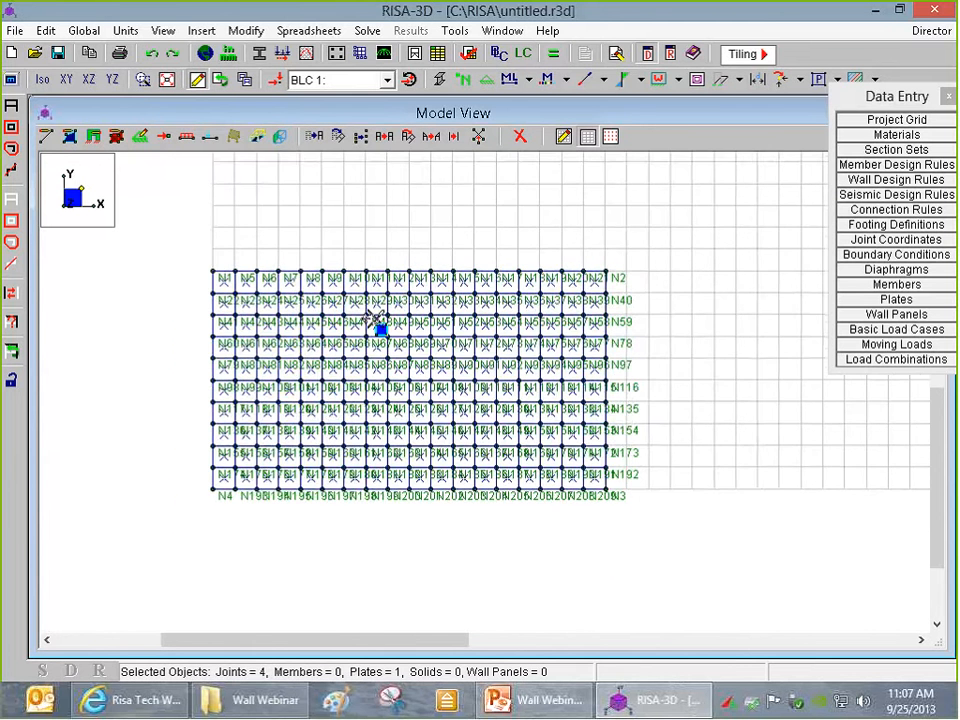
scroll(378, 320, "down", 3)
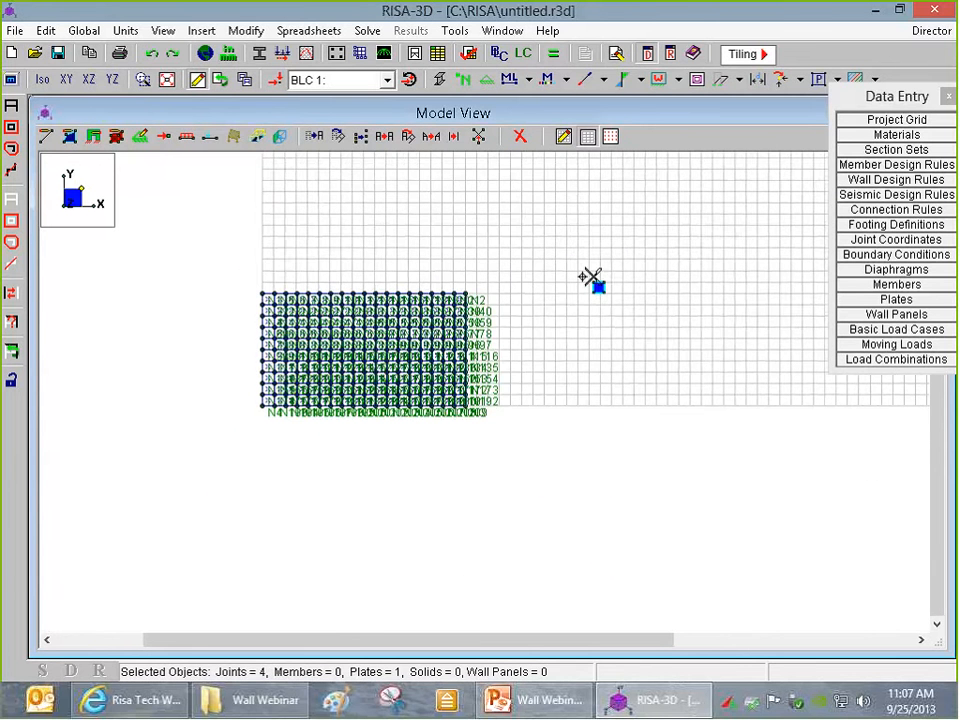
scroll(744, 309, "up", 1)
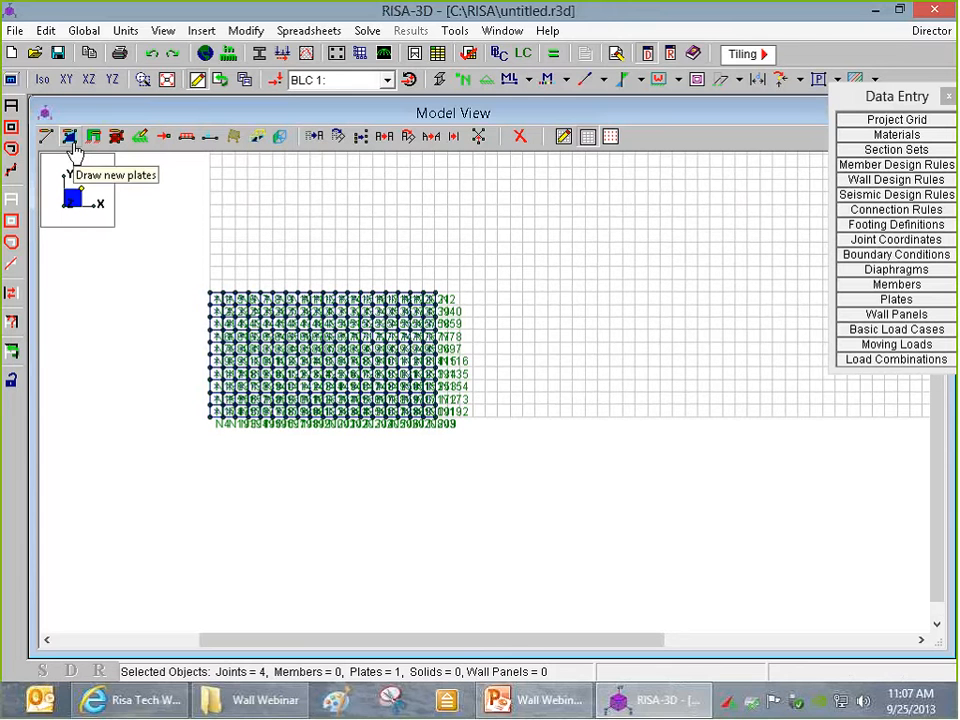
- Open the wall panel drawing settings and compare the material sets offered for Masonry, Wood, Concrete and General panels
left_click(71, 140)
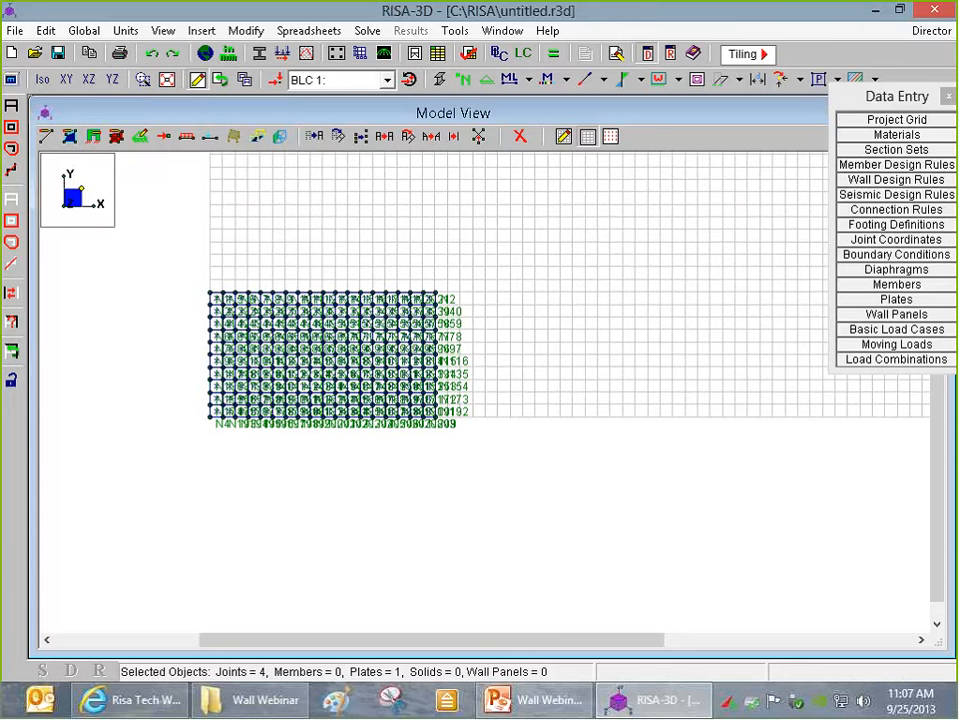
left_click(93, 145)
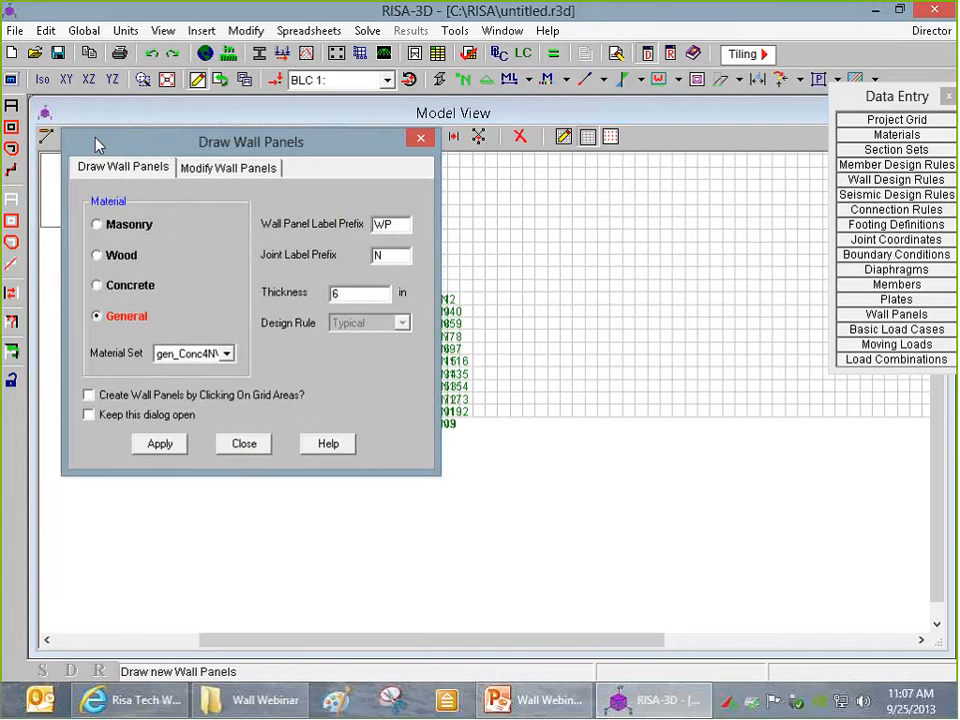
mouse_move(133, 152)
left_mouse_down()
mouse_move(262, 189)
mouse_move(247, 187)
left_mouse_up()
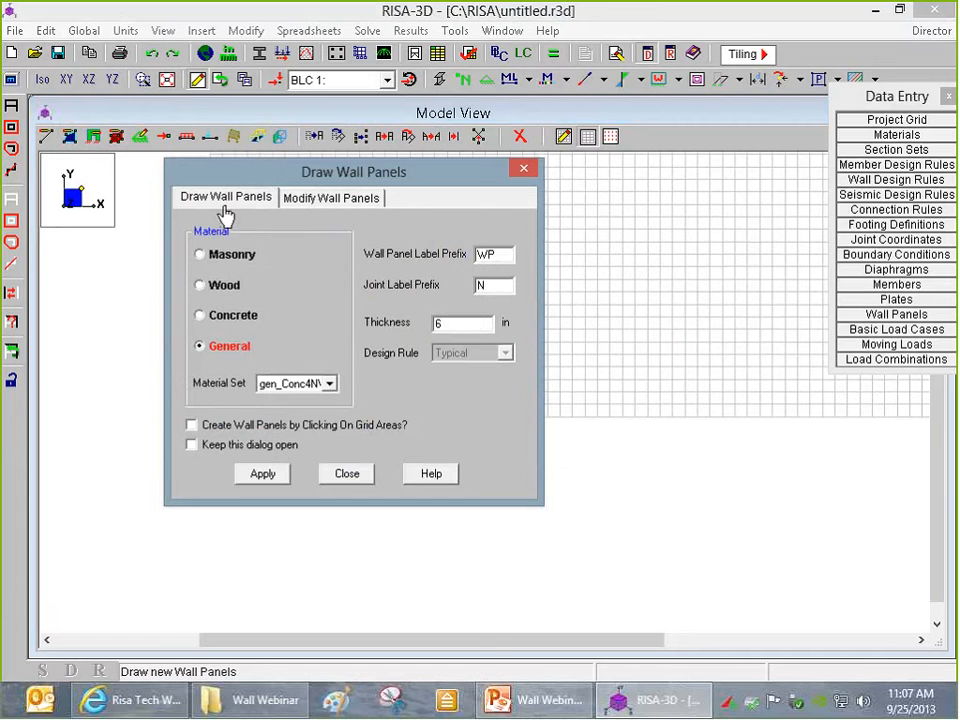
left_click(214, 256)
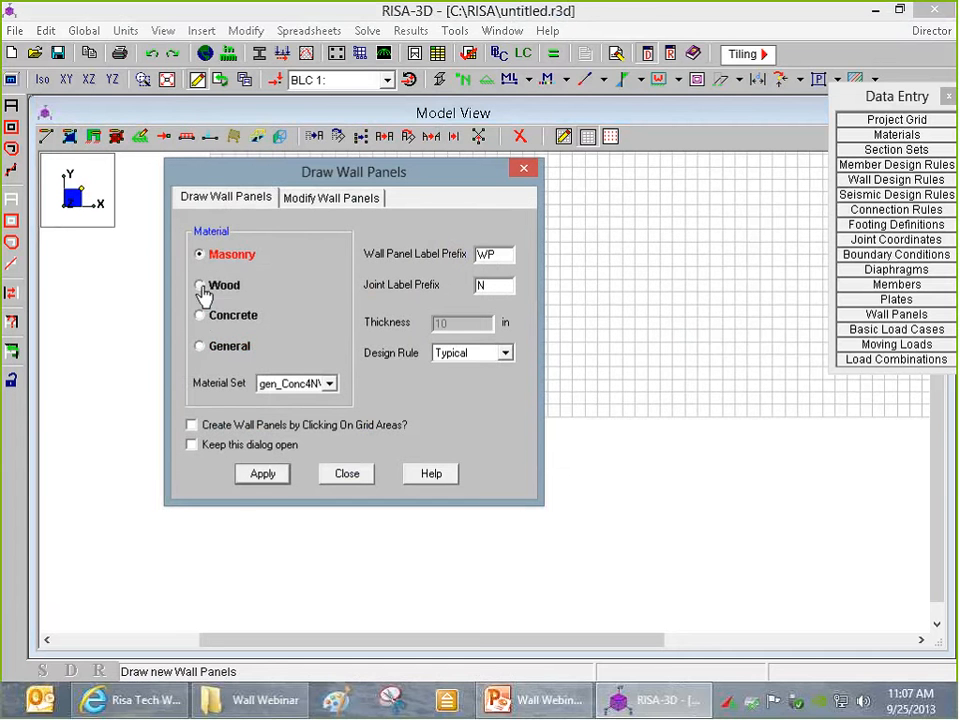
left_click(202, 290)
left_click(205, 319)
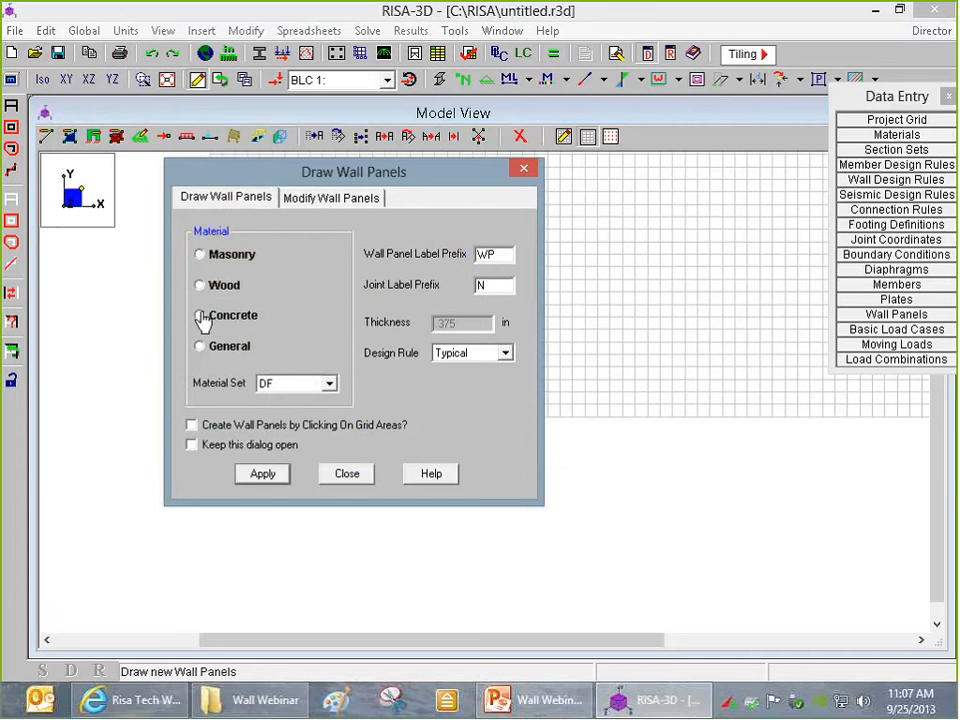
left_click(326, 386)
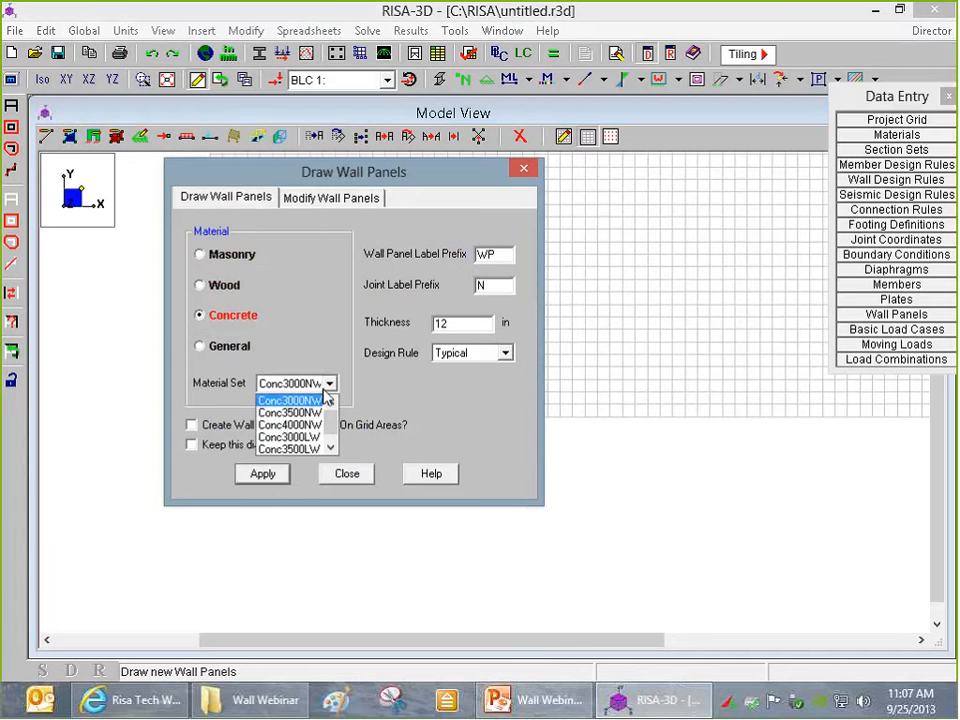
left_click(309, 440)
left_click(201, 346)
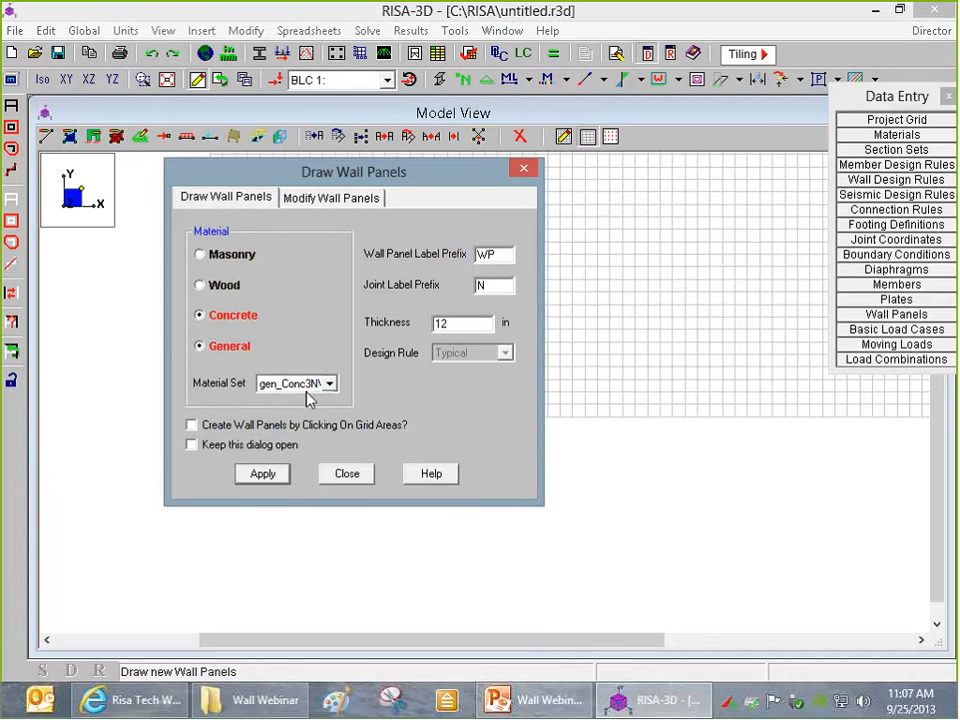
left_click(306, 388)
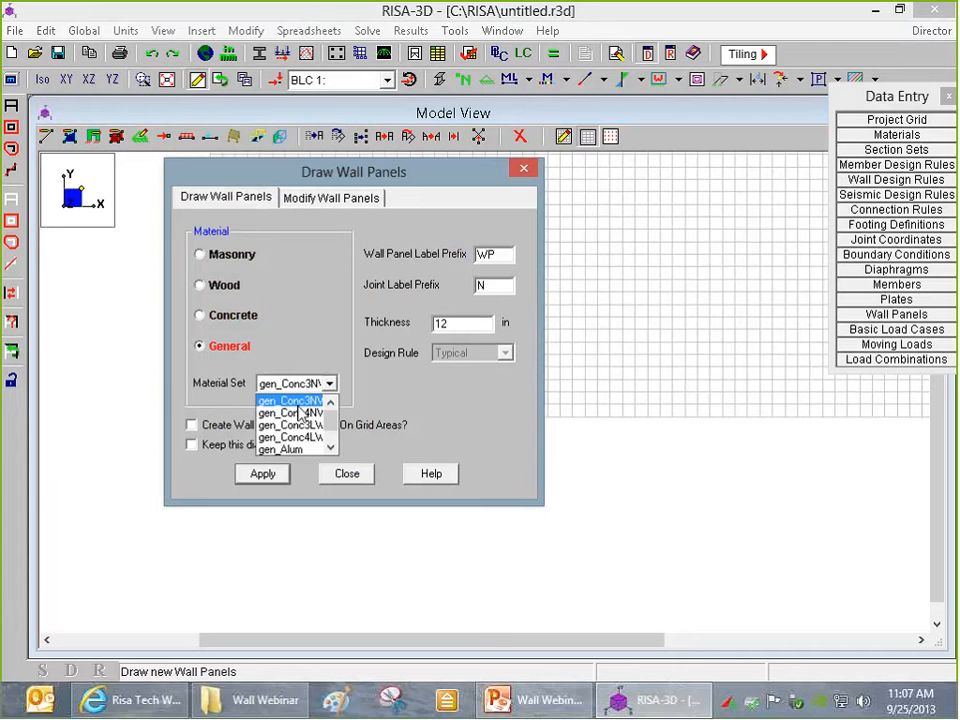
left_click(236, 318)
left_click(236, 318)
- Set up new wall panels with the General material type and material set gen_Conc4NW
left_click(220, 350)
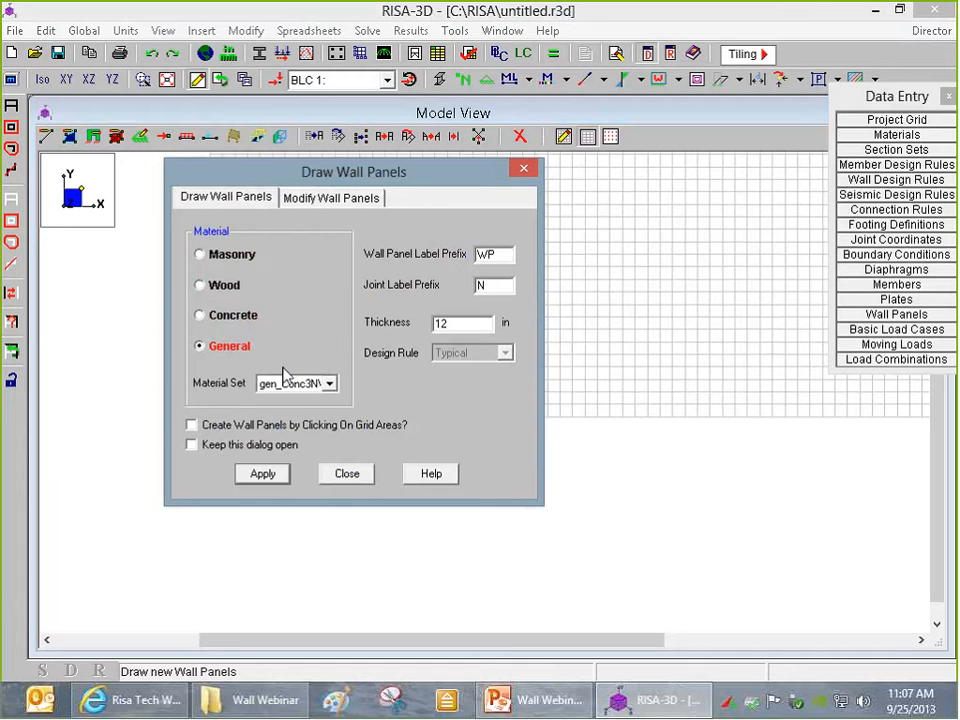
left_click(316, 383)
left_click(280, 411)
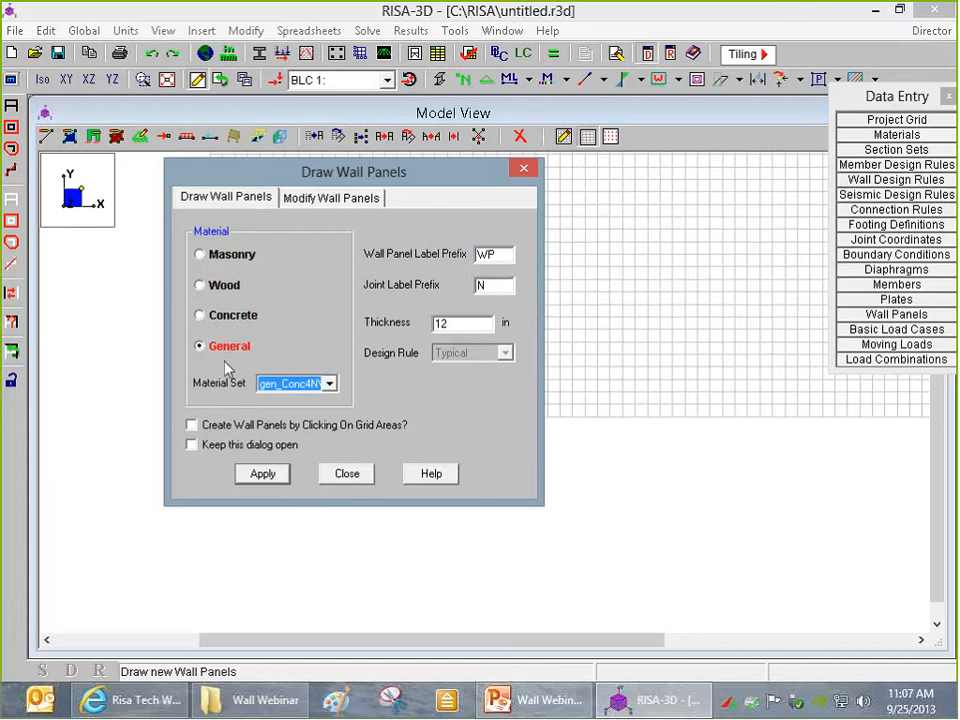
left_click(214, 356)
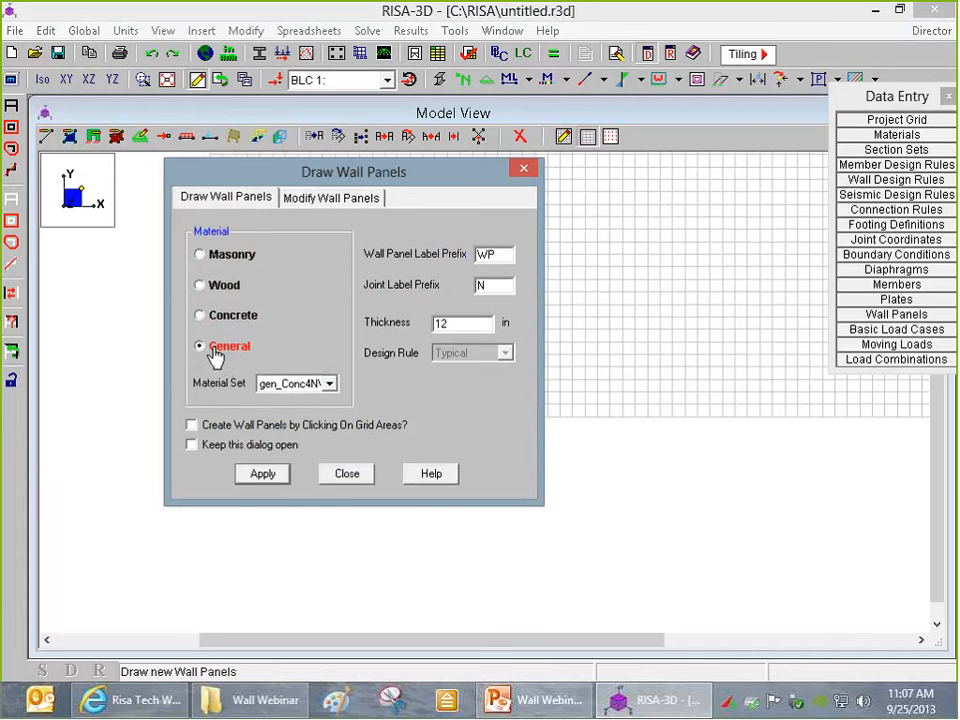
left_click(260, 472)
- Draw an 18 ft by 10 ft wall panel beside the meshed plate, from (22, 10, 0) to (40, 0, 0)
scroll(258, 454, "down", 4)
scroll(415, 342, "up", 7)
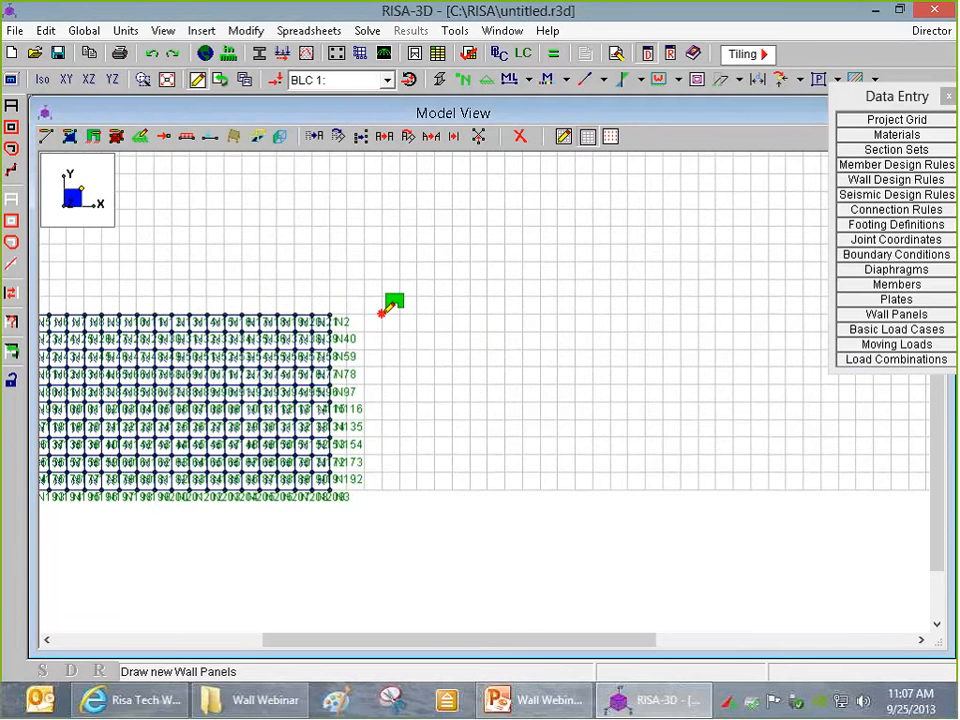
left_click(399, 315)
scroll(399, 315, "down", 1)
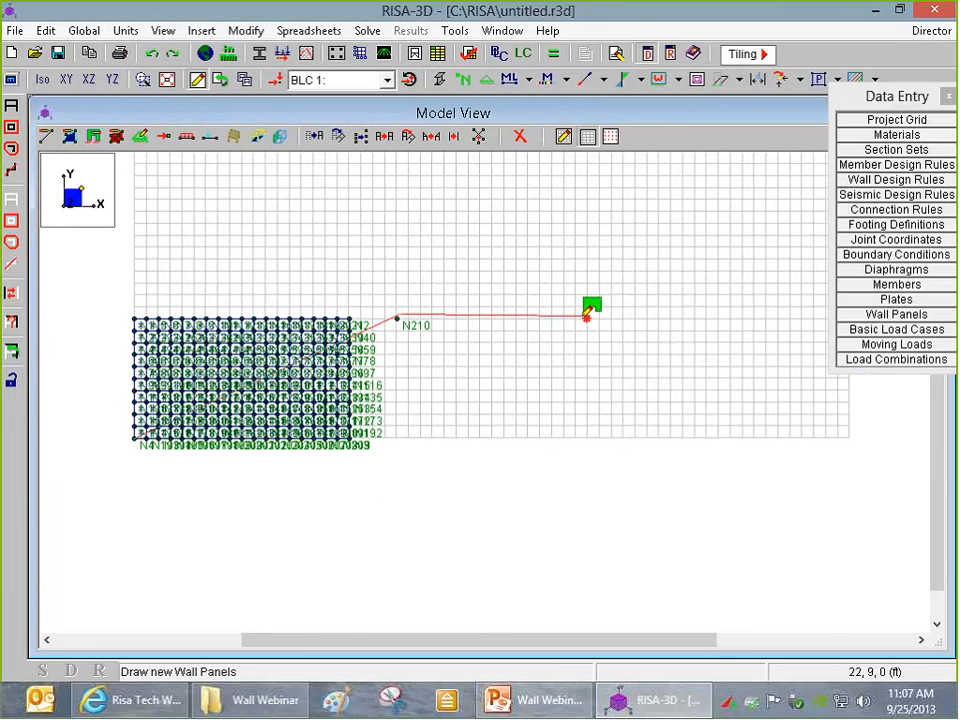
left_click(611, 318)
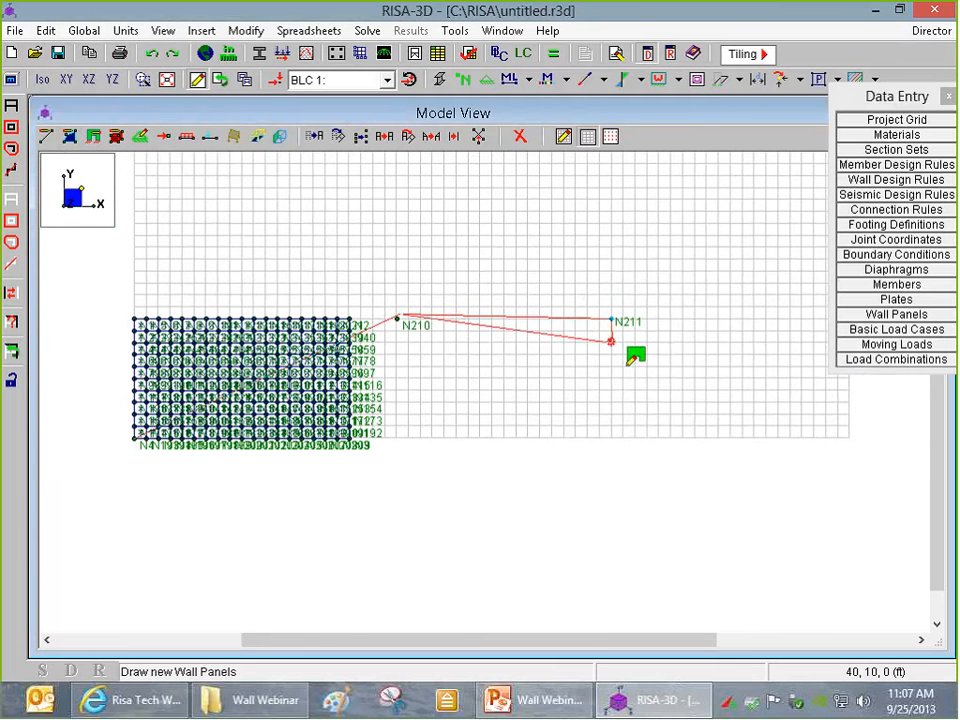
left_click(614, 436)
left_click(399, 436)
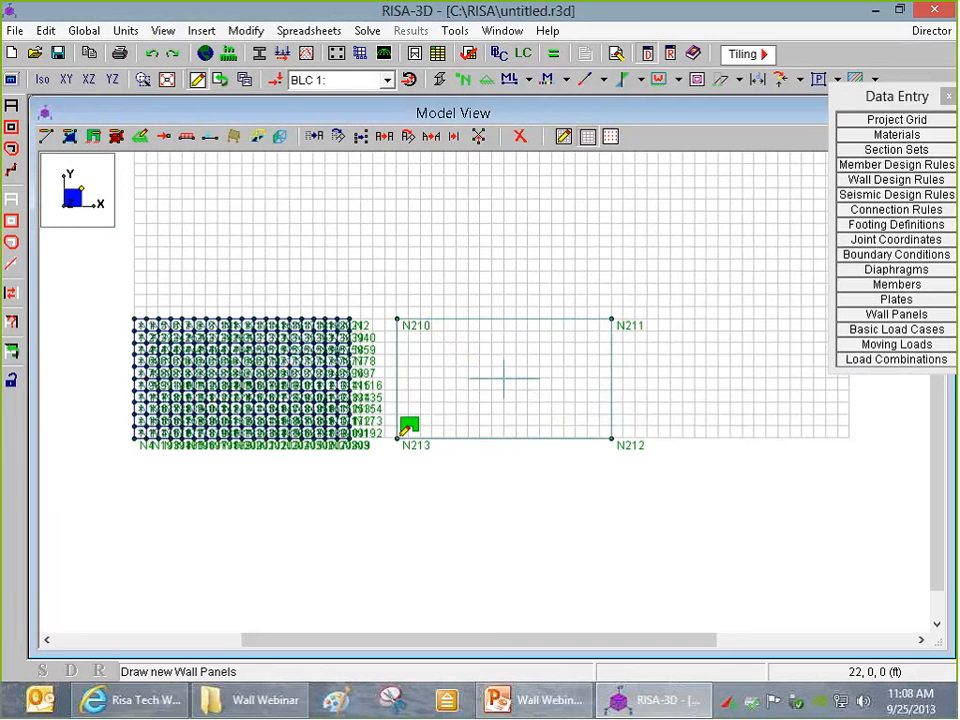
right_click(570, 514)
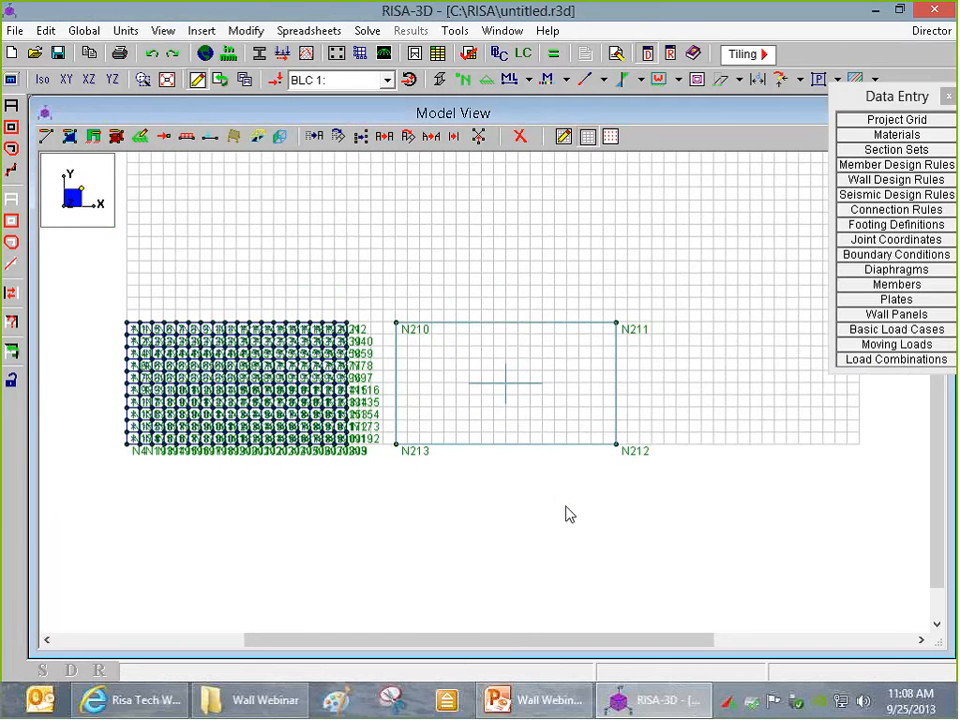
scroll(566, 507, "down", 2)
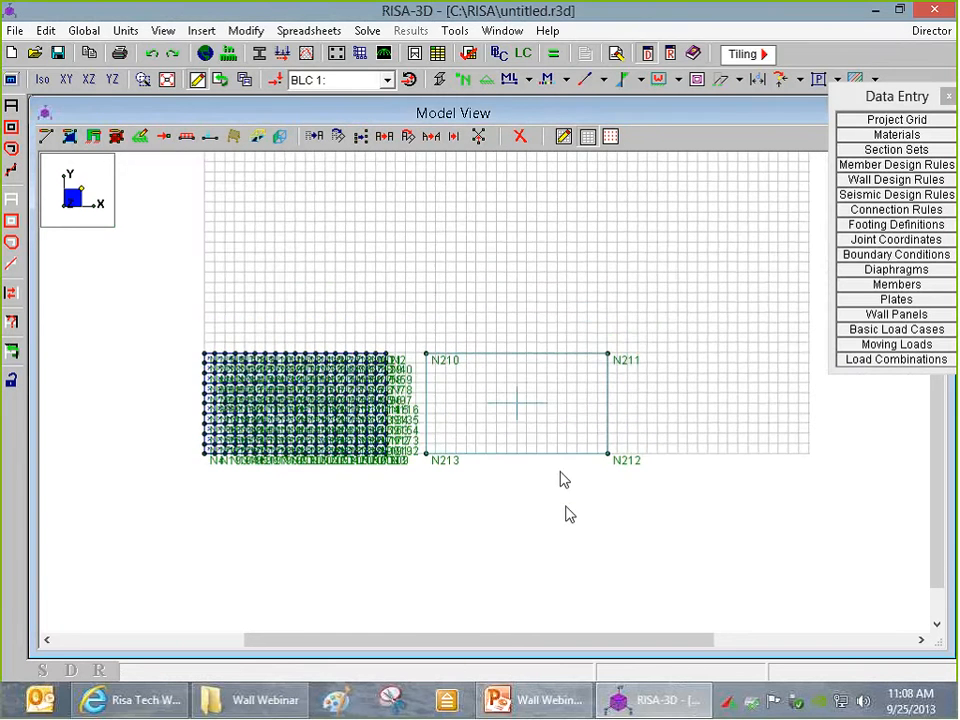
scroll(352, 390, "up", 2)
scroll(423, 391, "down", 2)
scroll(424, 396, "up", 1)
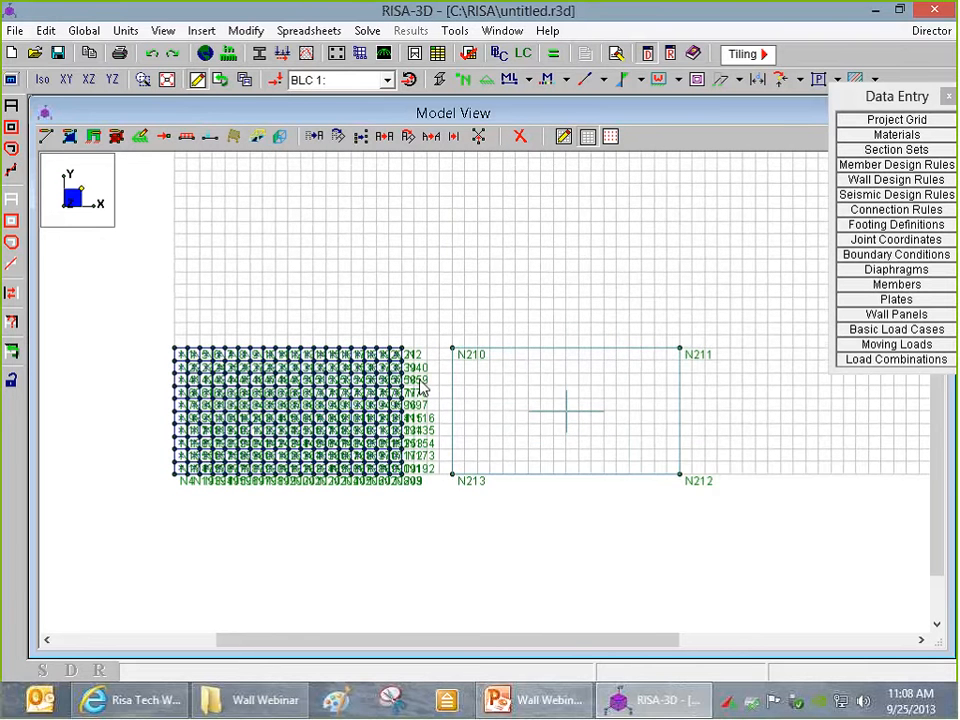
scroll(608, 403, "down", 1)
scroll(415, 370, "up", 1)
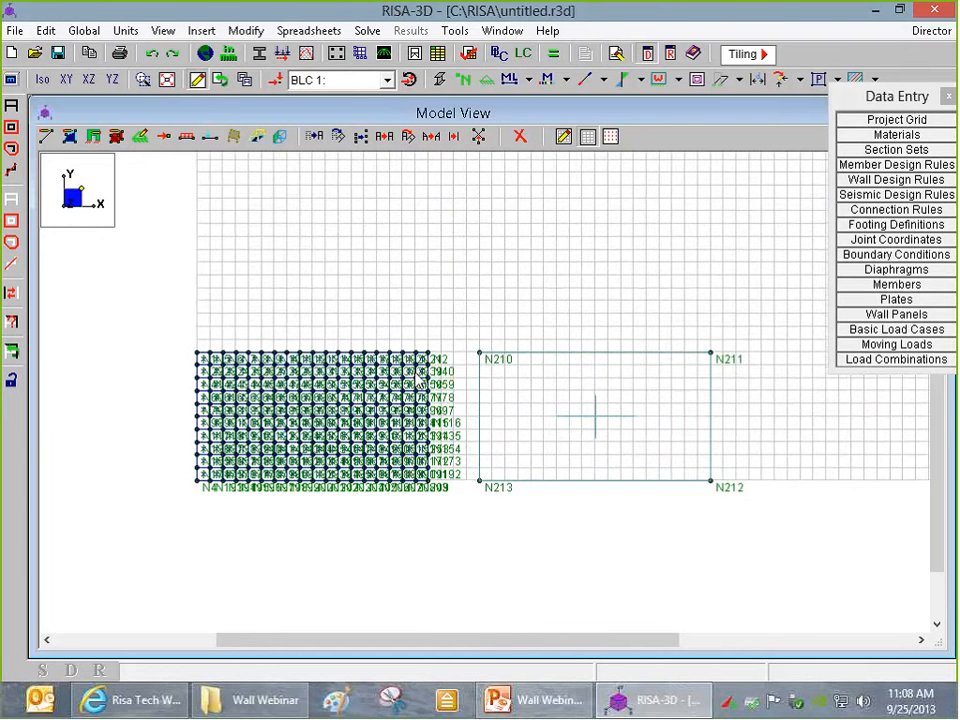
- Name the first two basic load cases Dead Load and Seismic
left_click(897, 331)
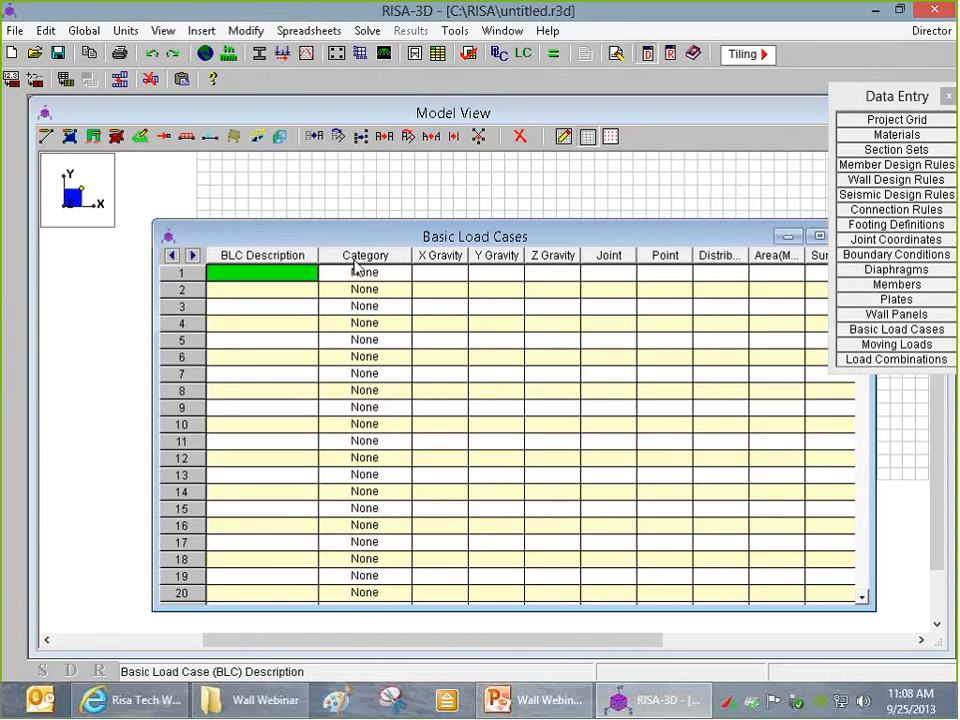
type("Dead Load")
key("Return")
type("Se")
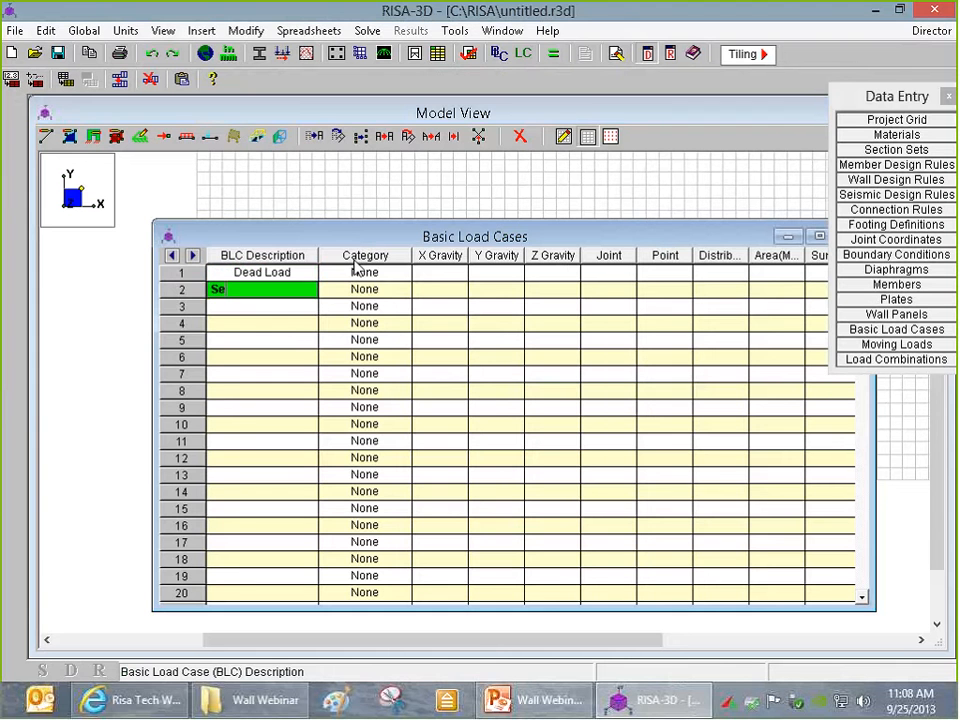
type("ismic")
key("Tab")
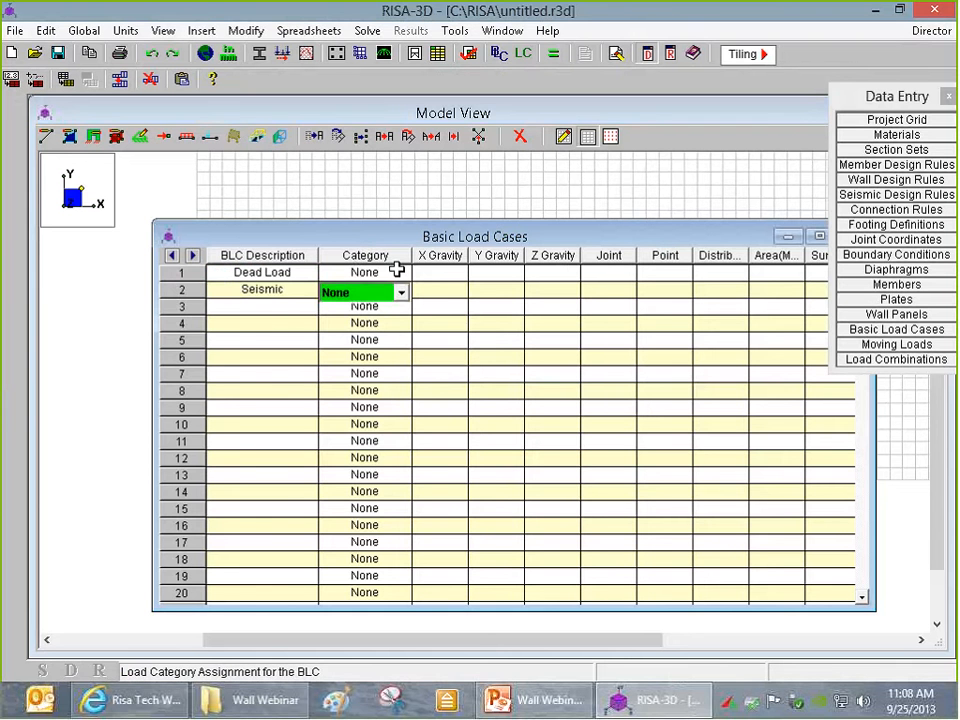
- Assign category DL to the Dead Load case and EL to the Seismic case
double_click(395, 275)
left_click(371, 306)
left_click(387, 293)
left_click(386, 294)
left_click(340, 353)
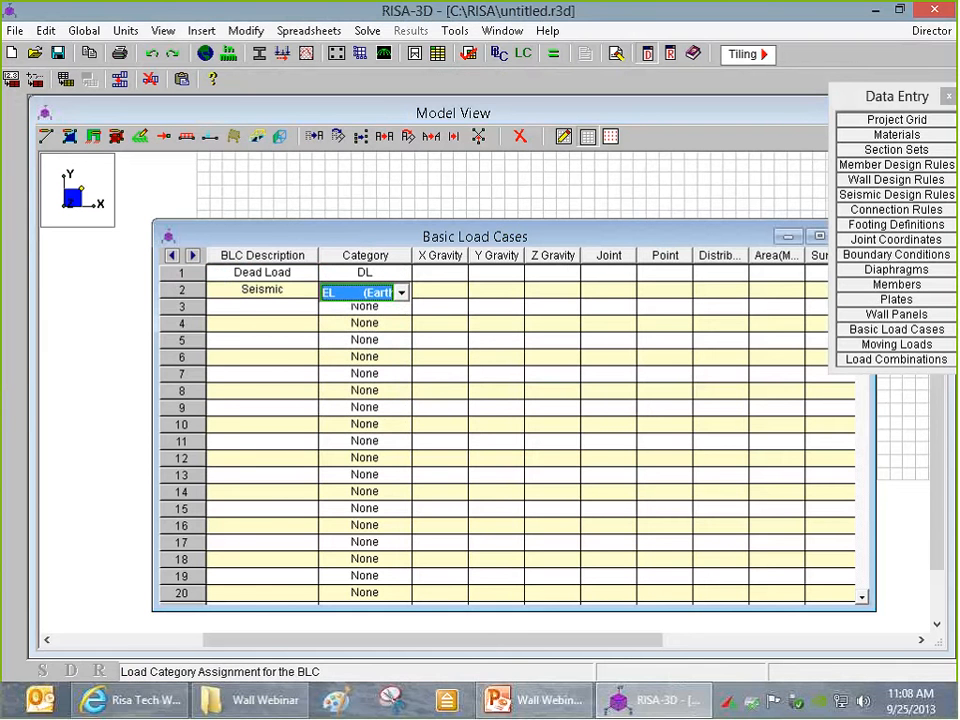
- Set the Y gravity factor of the Dead Load case to -1 and return to the model view
left_click(476, 272)
type("-1")
key("Return")
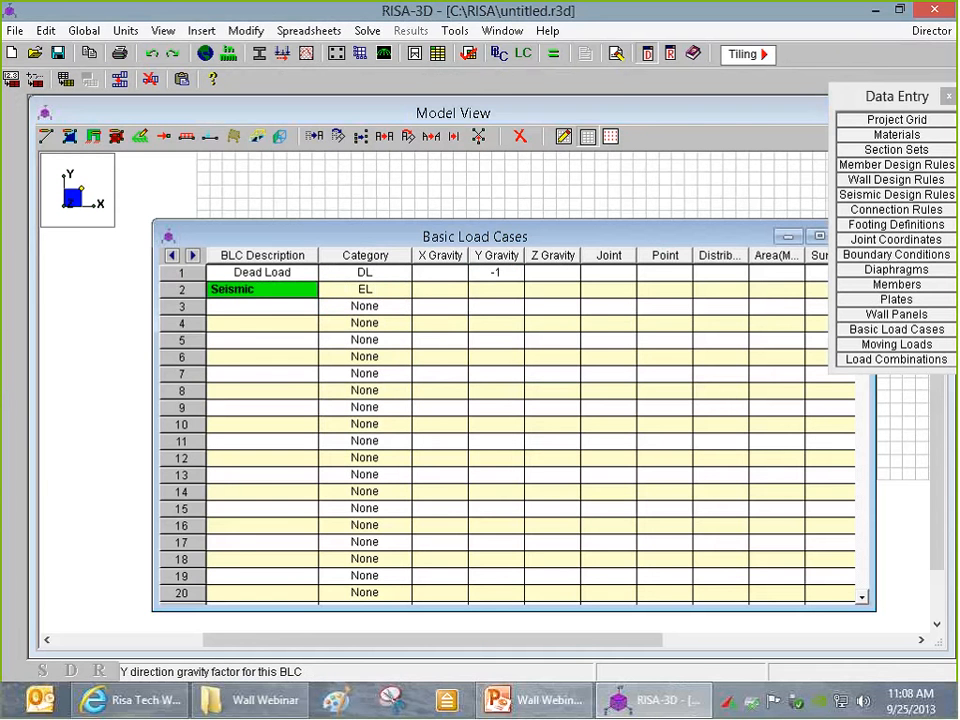
left_click(337, 194)
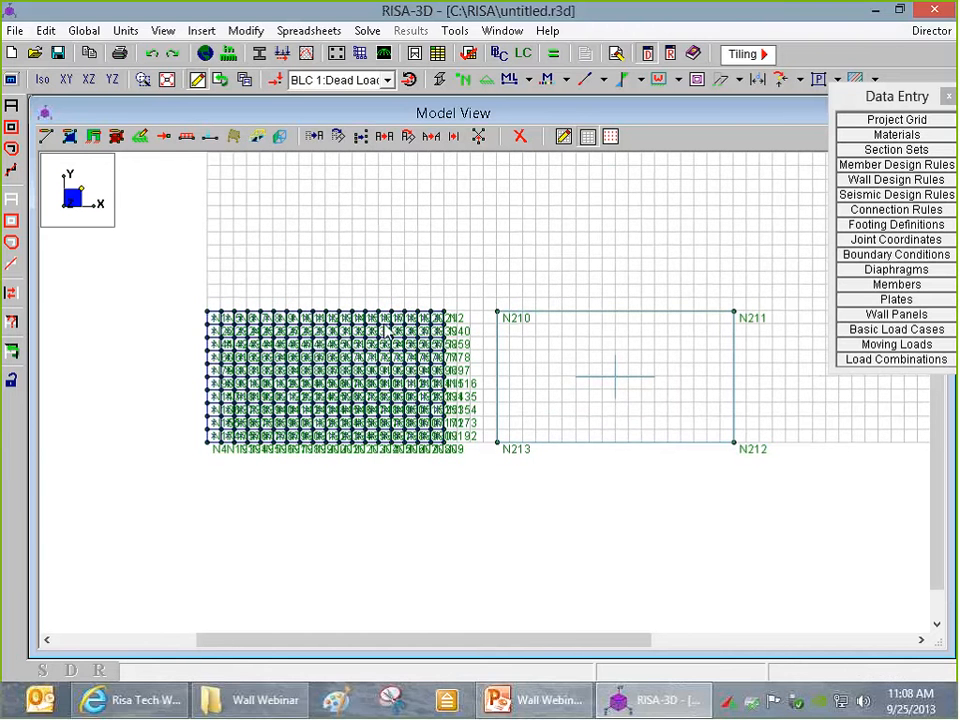
scroll(385, 332, "down", 1)
scroll(385, 325, "up", 5)
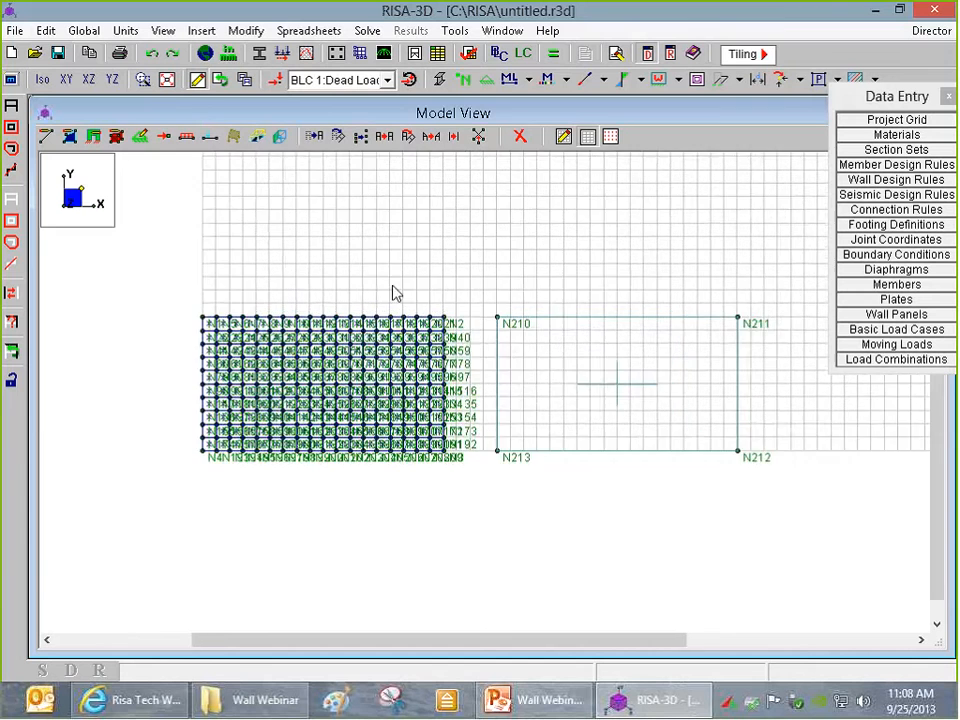
scroll(395, 329, "up", 1)
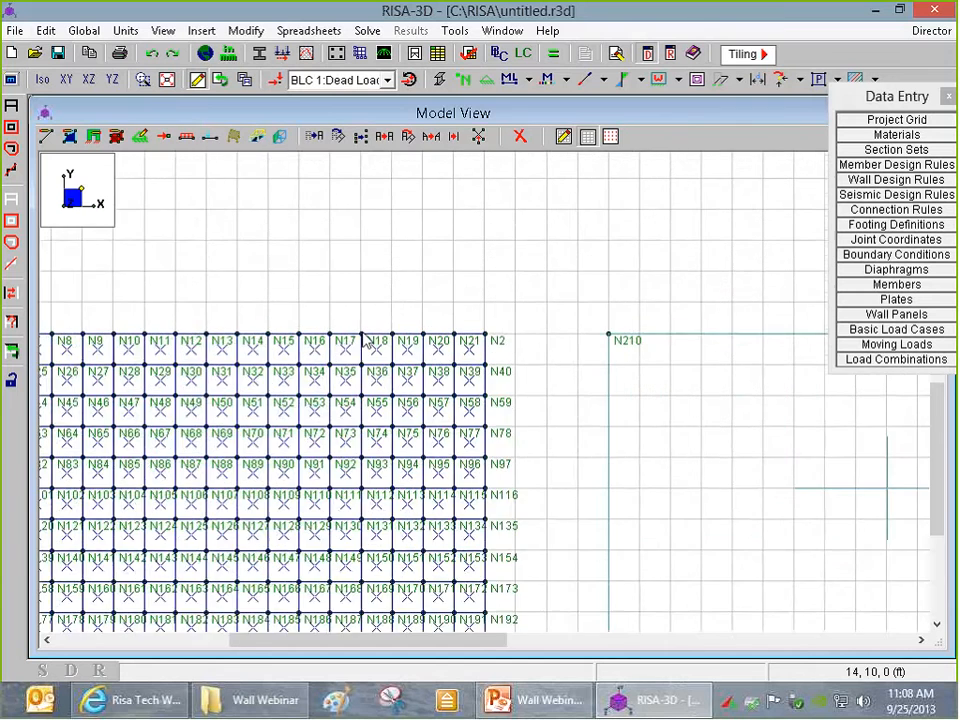
scroll(473, 302, "down", 3)
scroll(471, 296, "up", 2)
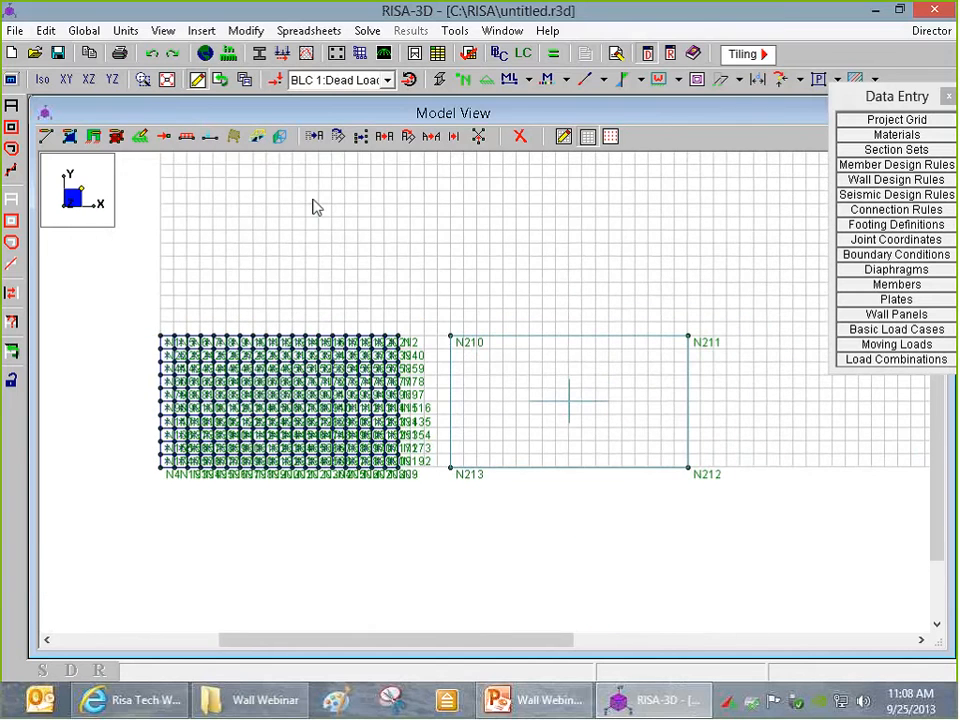
- Apply a -1 k/ft Y-direction distributed load in the Dead Load case to the wall panel's top edge
left_click(187, 137)
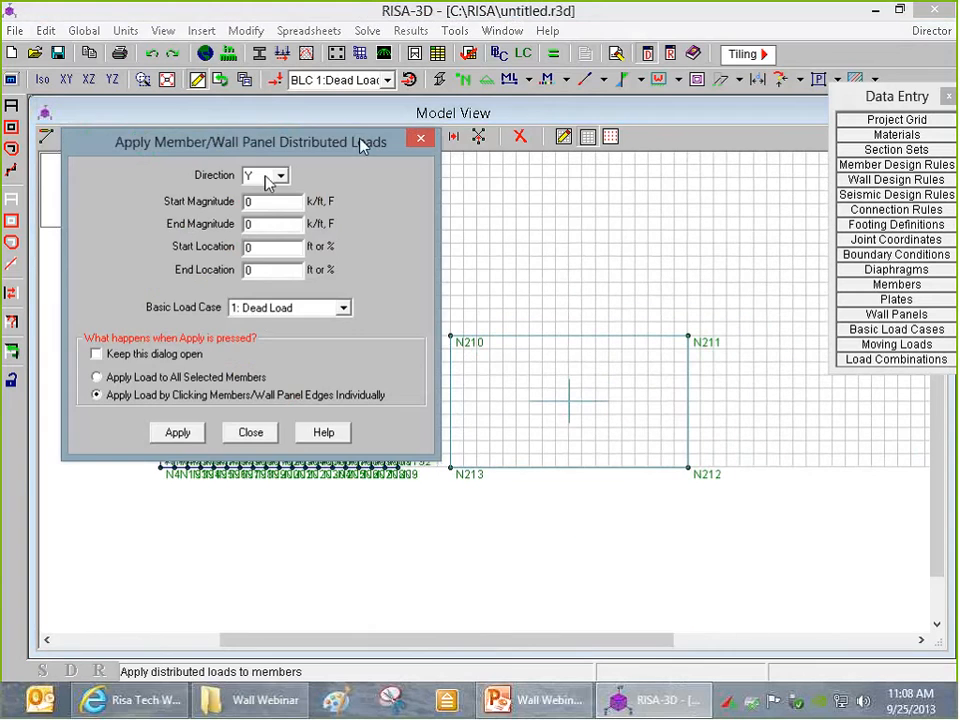
left_click(280, 176)
left_click(272, 188)
key("Tab")
type("-1")
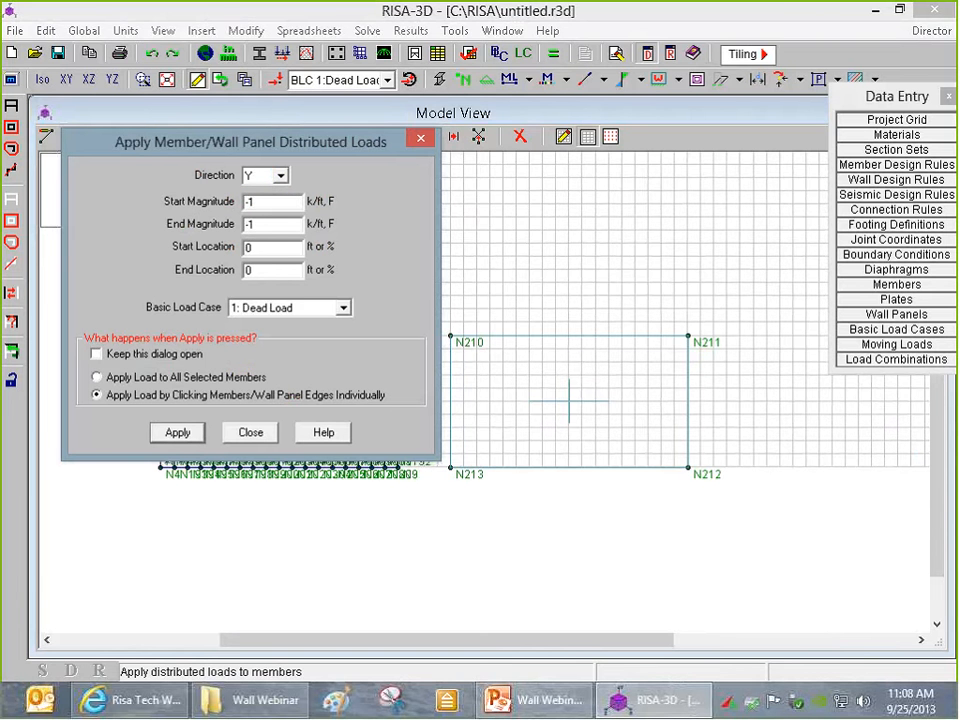
left_click(178, 442)
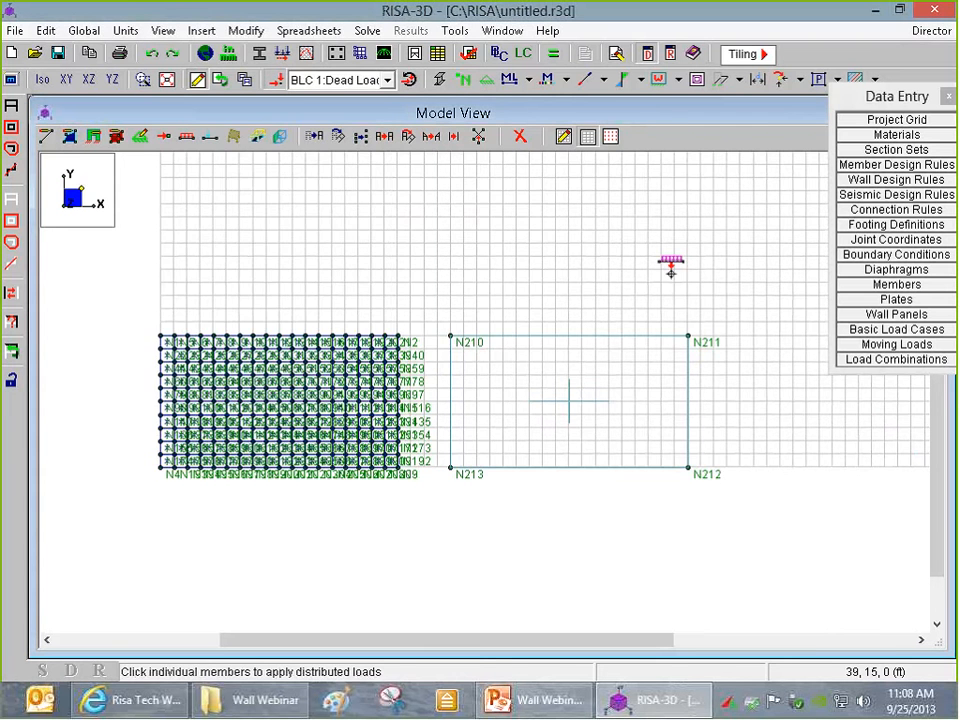
left_click(606, 330)
- Apply -1 k Y-direction joint loads in the Dead Load case to the interior top-edge joints of the meshed plate wall
scroll(610, 332, "up", 1)
scroll(606, 318, "down", 3)
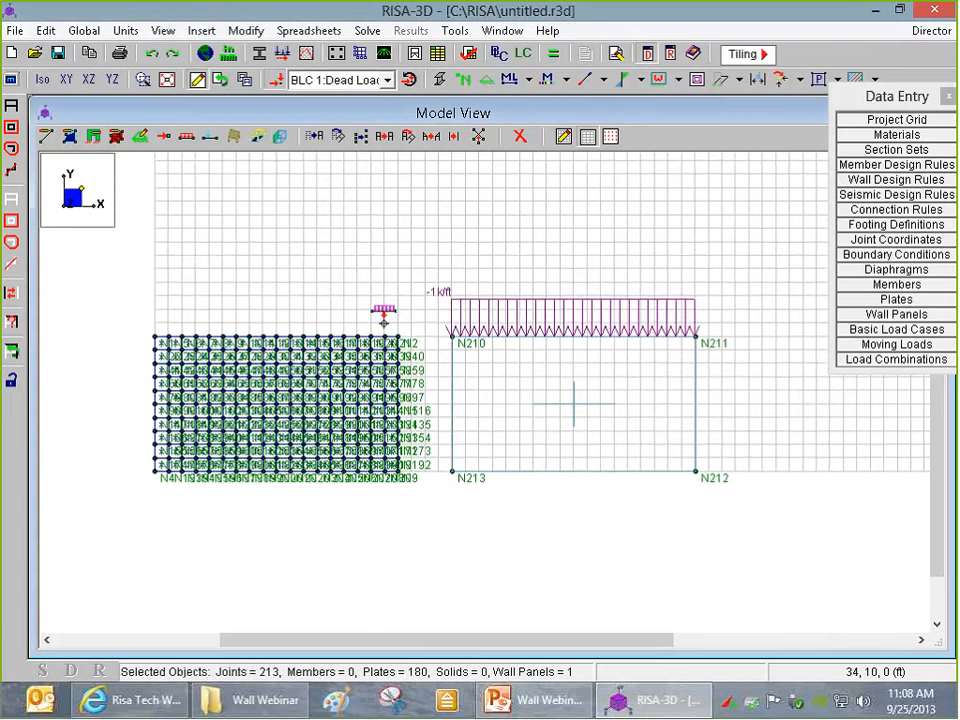
scroll(400, 317, "up", 1)
scroll(485, 304, "down", 1)
scroll(170, 322, "up", 1)
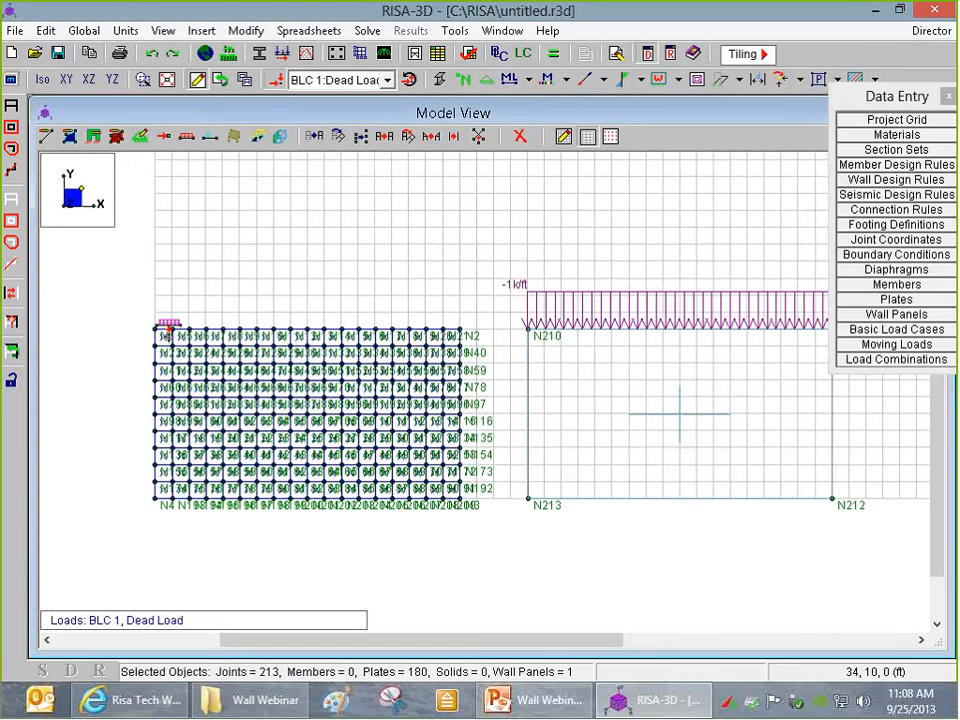
left_click(164, 136)
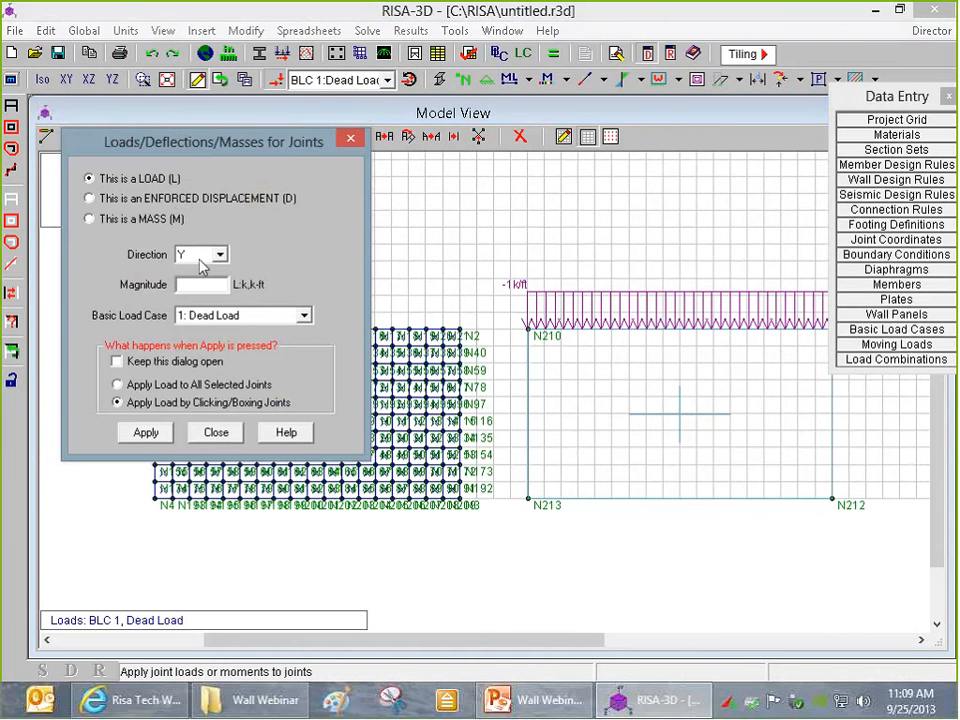
left_click(198, 286)
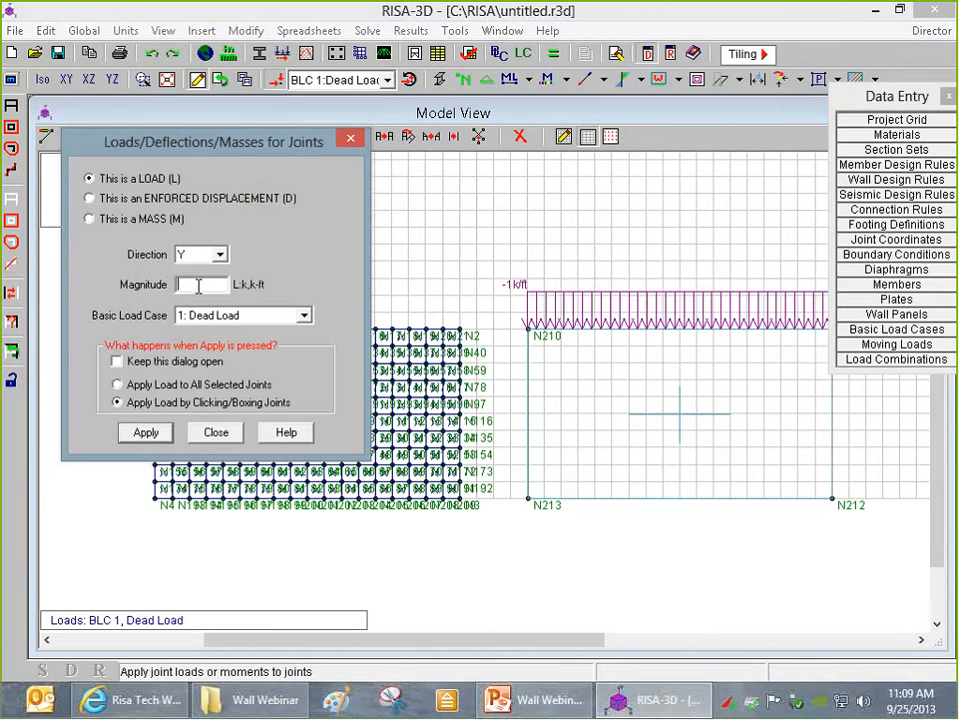
type("-1")
left_click(255, 315)
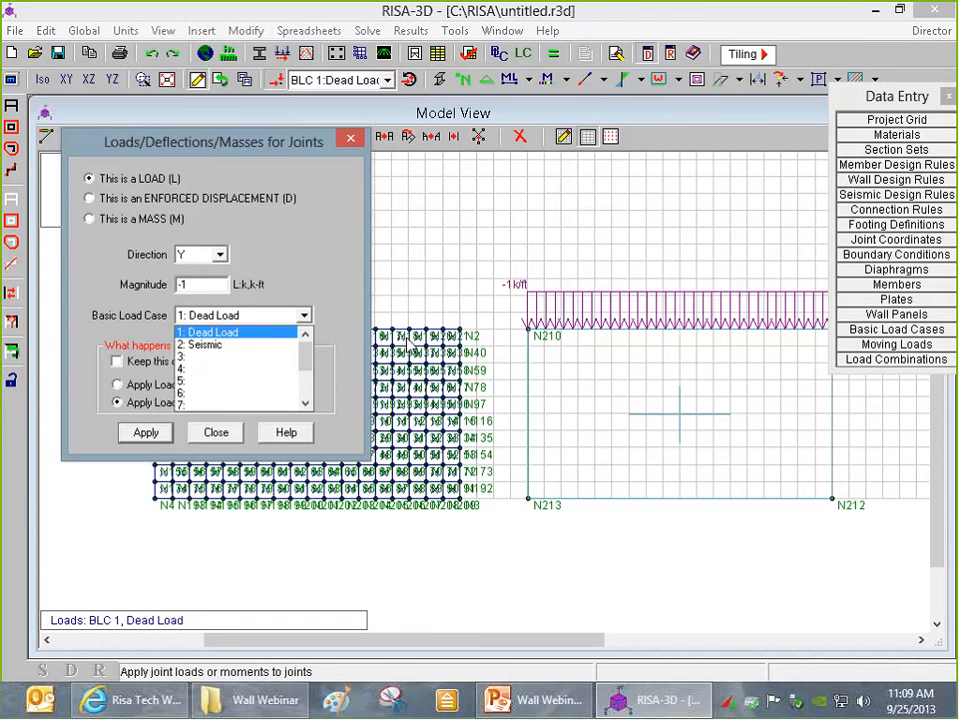
left_click(266, 333)
left_click(146, 432)
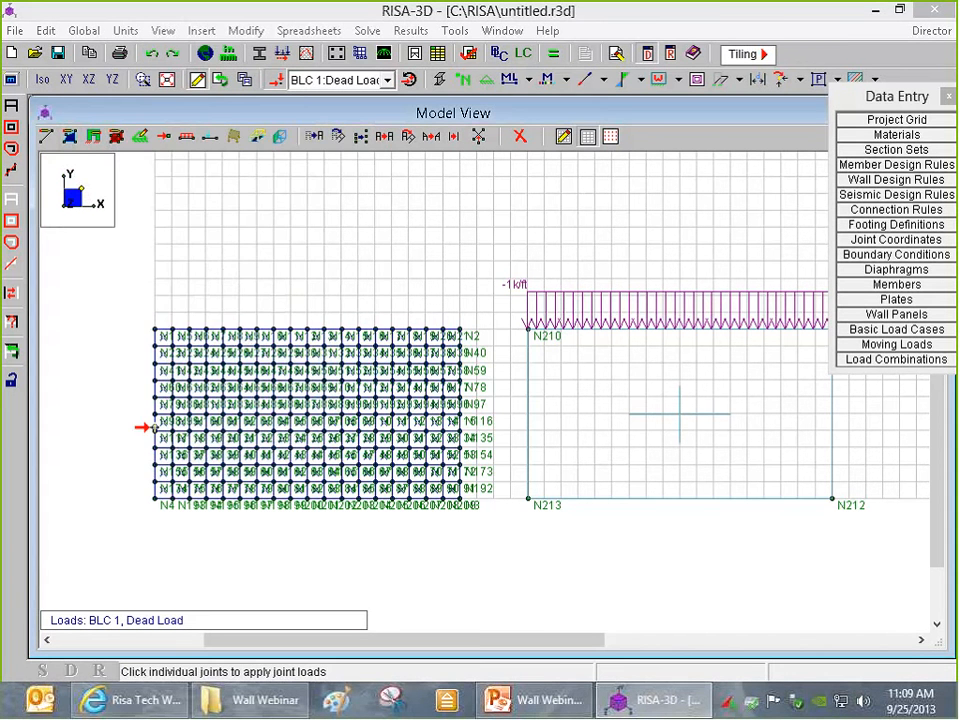
scroll(236, 339, "up", 2)
left_click_drag(146, 316, 500, 342)
- Apply -0.5 k Y-direction joint loads in the Dead Load case to the two top corner joints of the plate wall
scroll(500, 330, "up", 3)
scroll(452, 320, "down", 4)
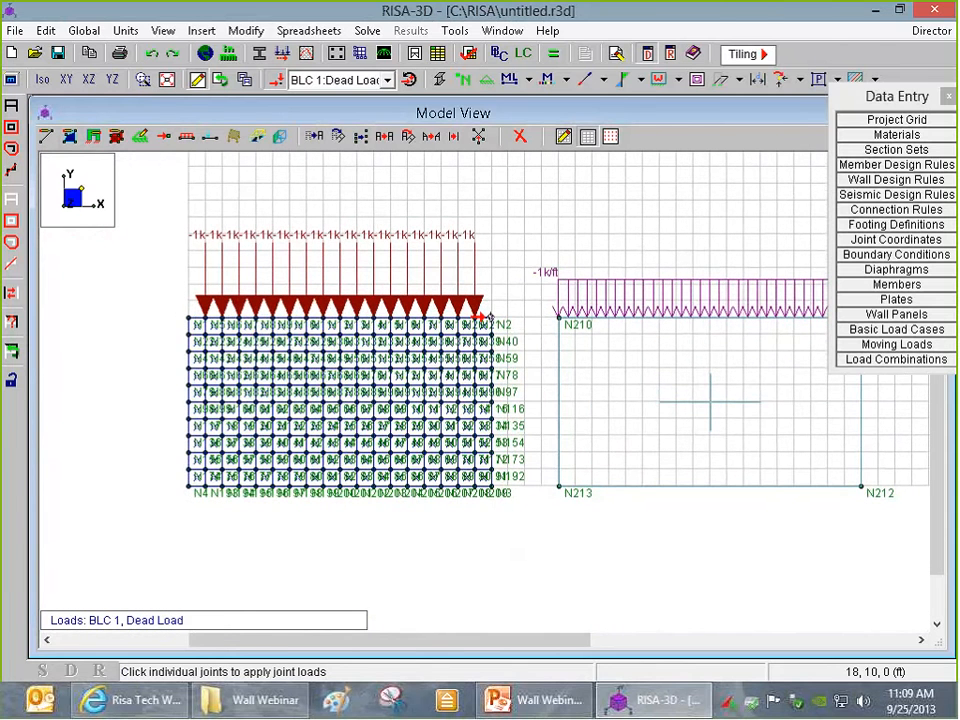
left_click(161, 141)
type("-")
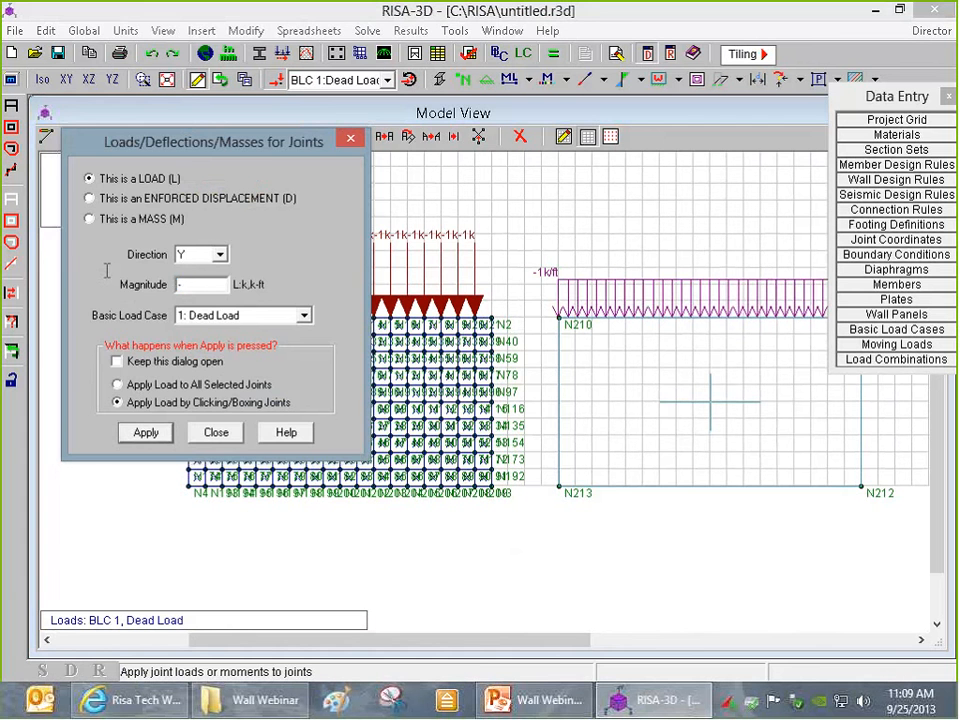
type("1")
key("Return")
left_click(189, 320)
left_click(491, 318)
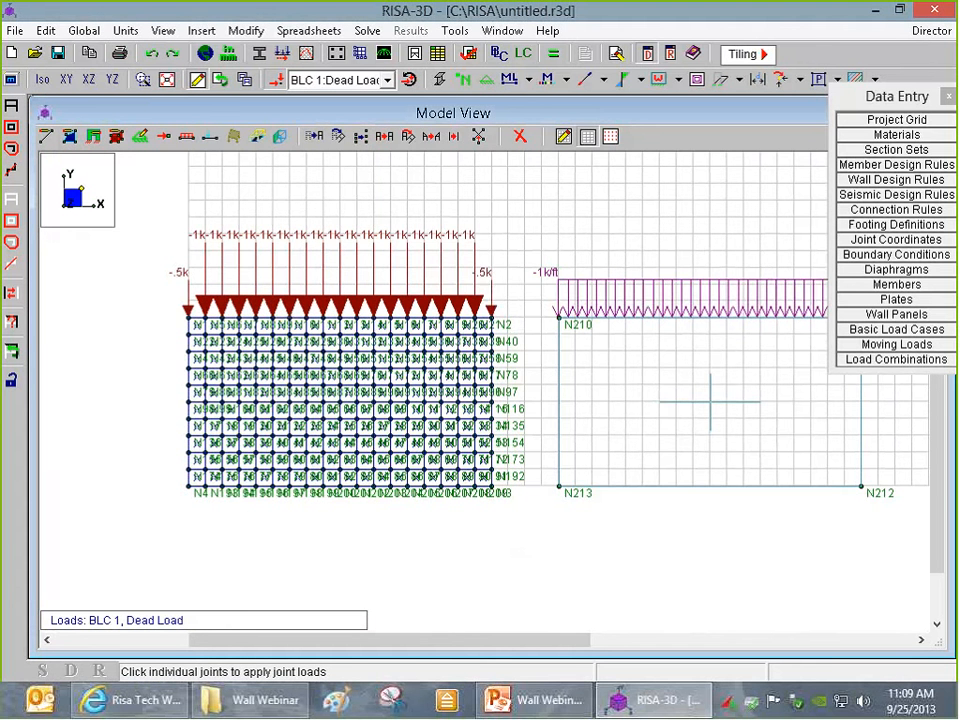
- Turn off the drawing grid and the joint labels in the model view
scroll(572, 264, "down", 2)
scroll(572, 258, "up", 1)
left_click(587, 137)
scroll(400, 353, "down", 3)
scroll(400, 353, "down", 2)
scroll(613, 240, "up", 2)
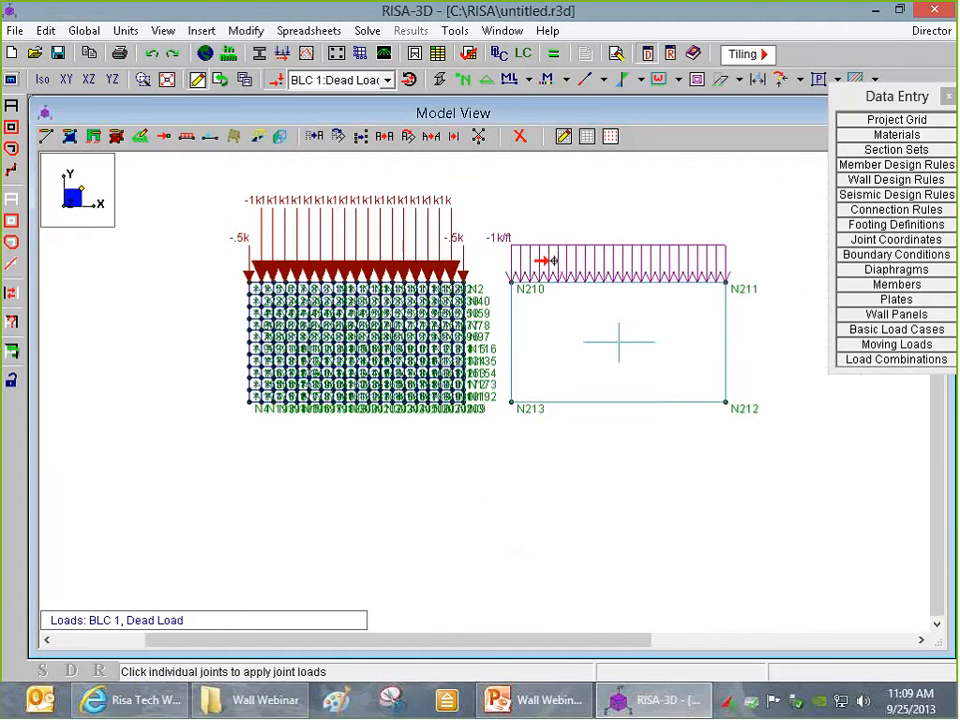
scroll(548, 260, "up", 1)
left_click(464, 80)
scroll(541, 346, "down", 2)
scroll(392, 312, "up", 3)
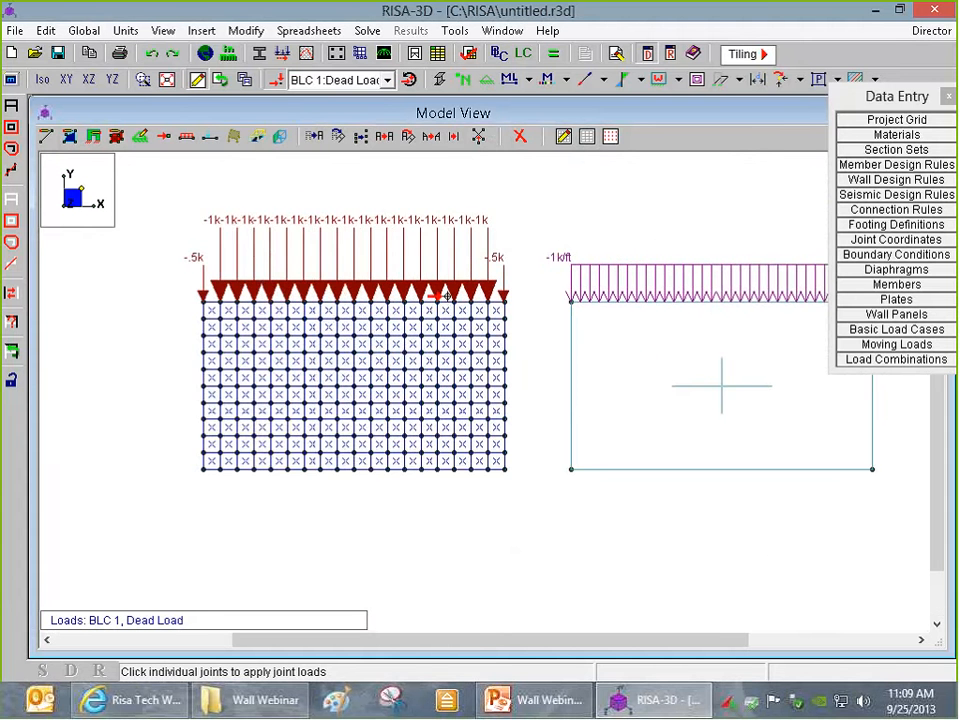
- Apply a 1 k/ft X-direction distributed load in the Seismic case to the wall panel's top edge
scroll(440, 290, "down", 2)
scroll(562, 244, "up", 1)
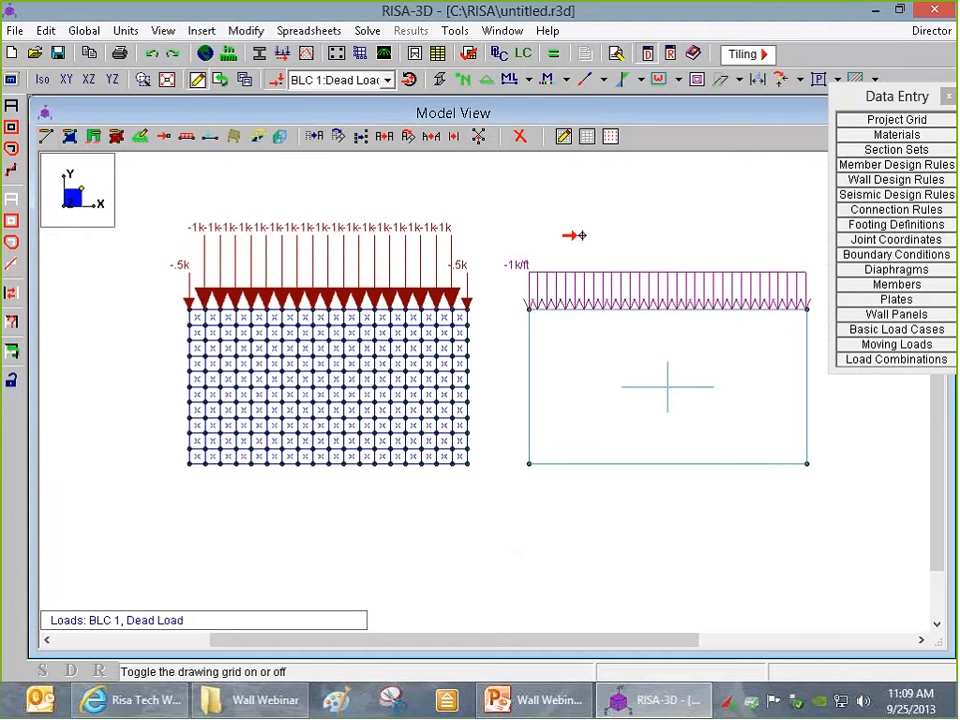
left_click(186, 137)
left_click(281, 176)
left_click(280, 190)
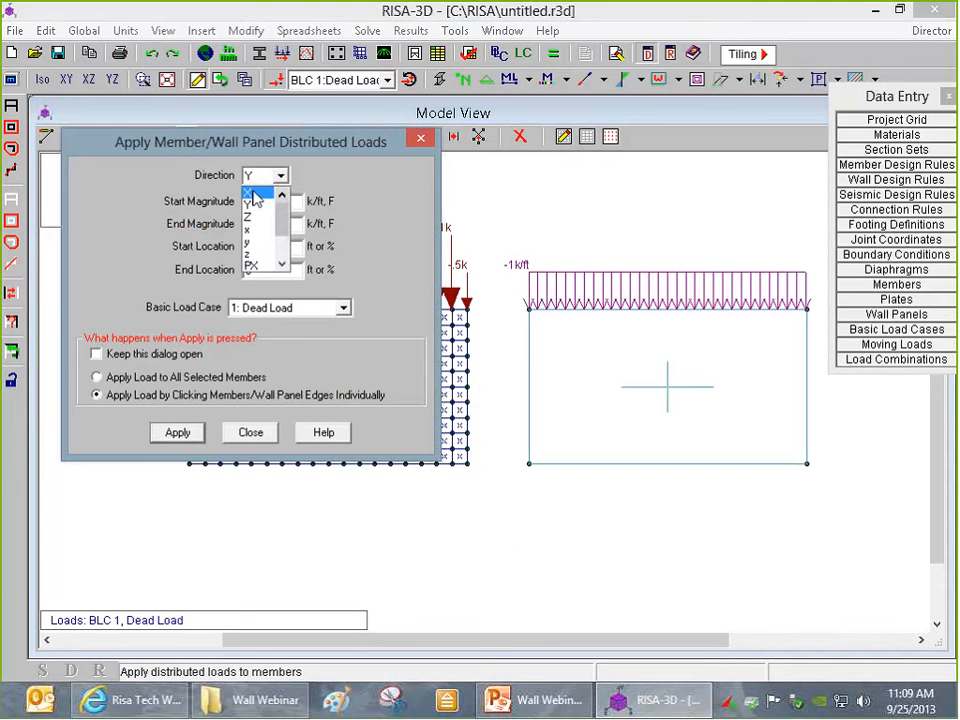
left_click(254, 191)
key("Tab")
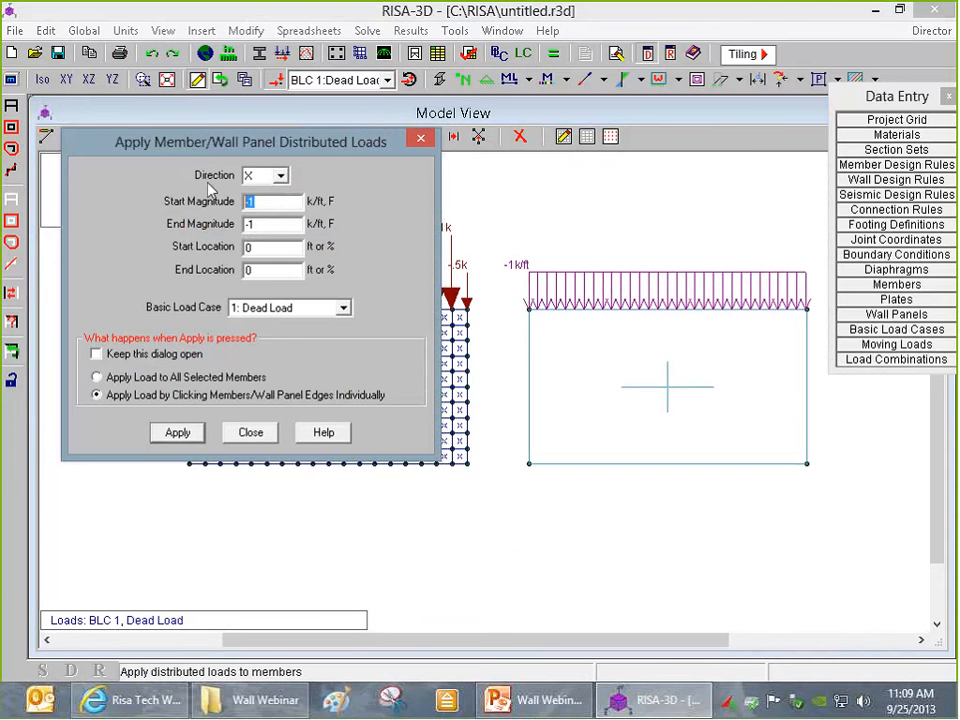
type("1")
left_click(262, 310)
left_click(262, 337)
key("Return")
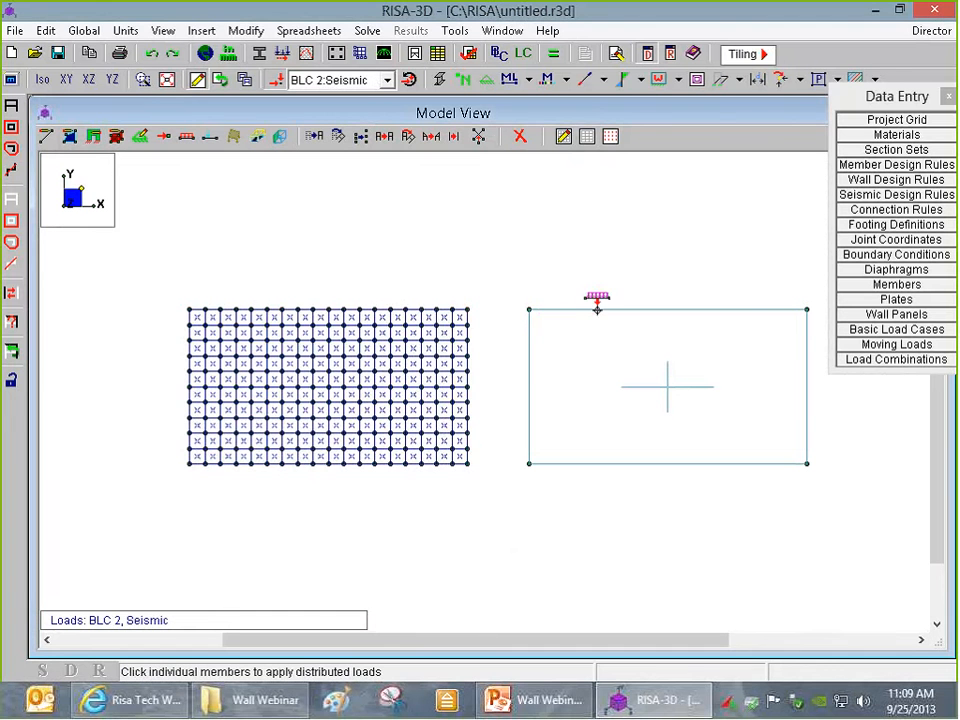
left_click(527, 308)
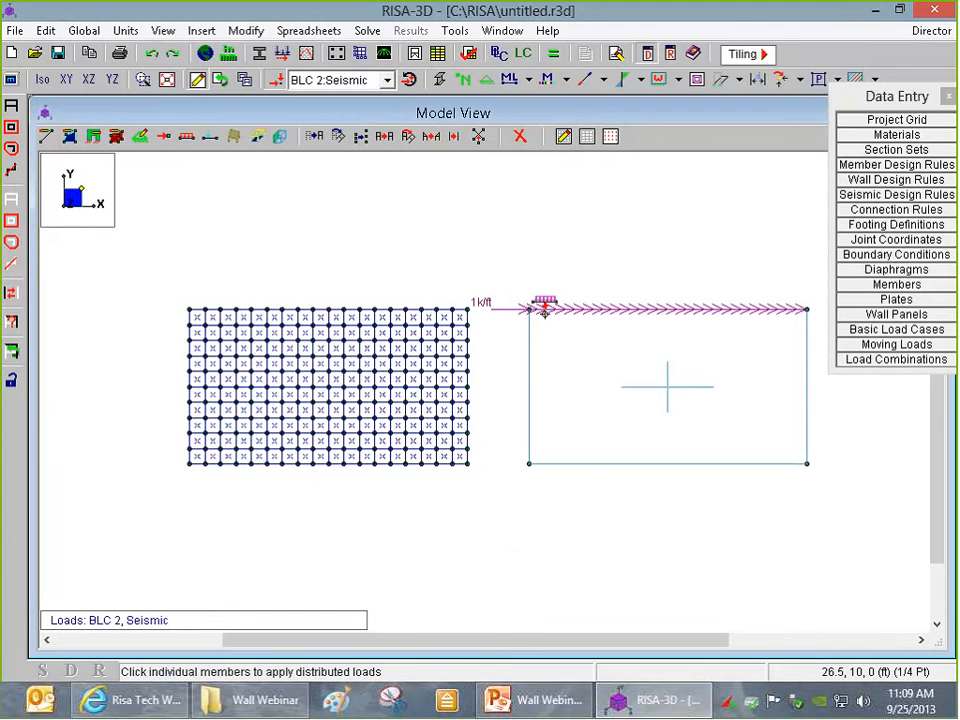
key("Escape")
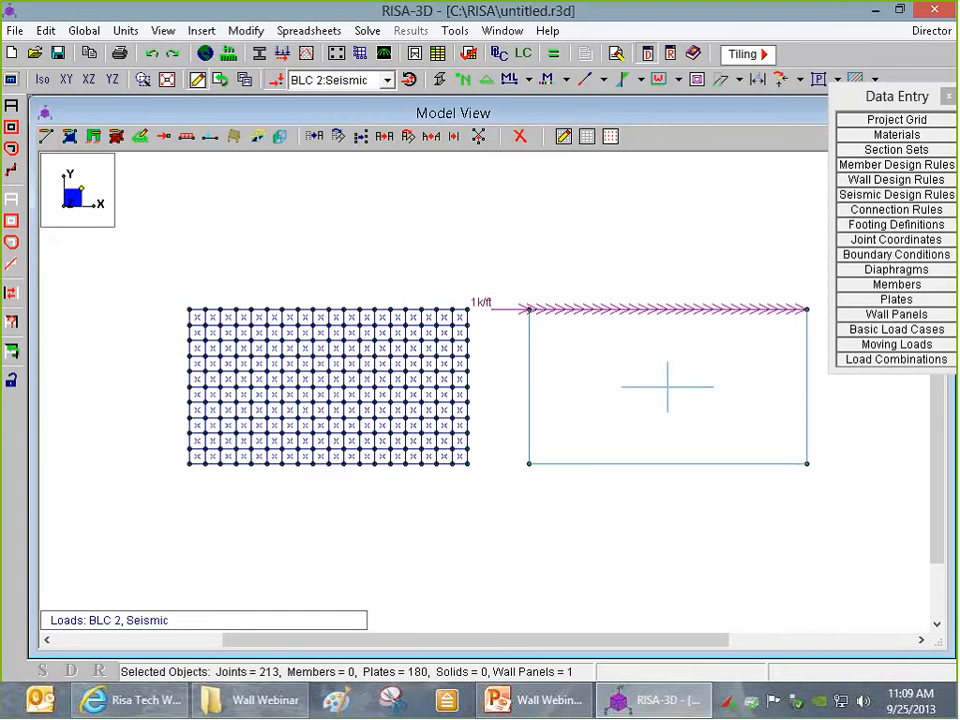
- Apply 1 k X-direction joint loads in the Seismic case to the interior top-edge joints of the plate wall
left_click(162, 136)
left_click(193, 255)
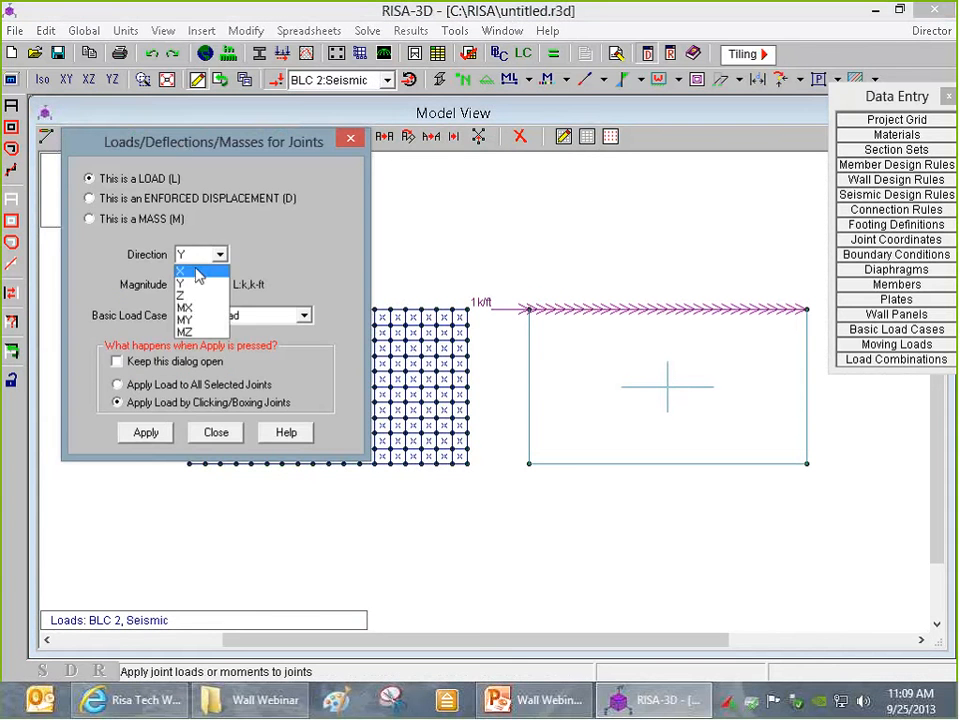
left_click(196, 271)
left_click_drag(199, 285, 124, 274)
left_click(230, 318)
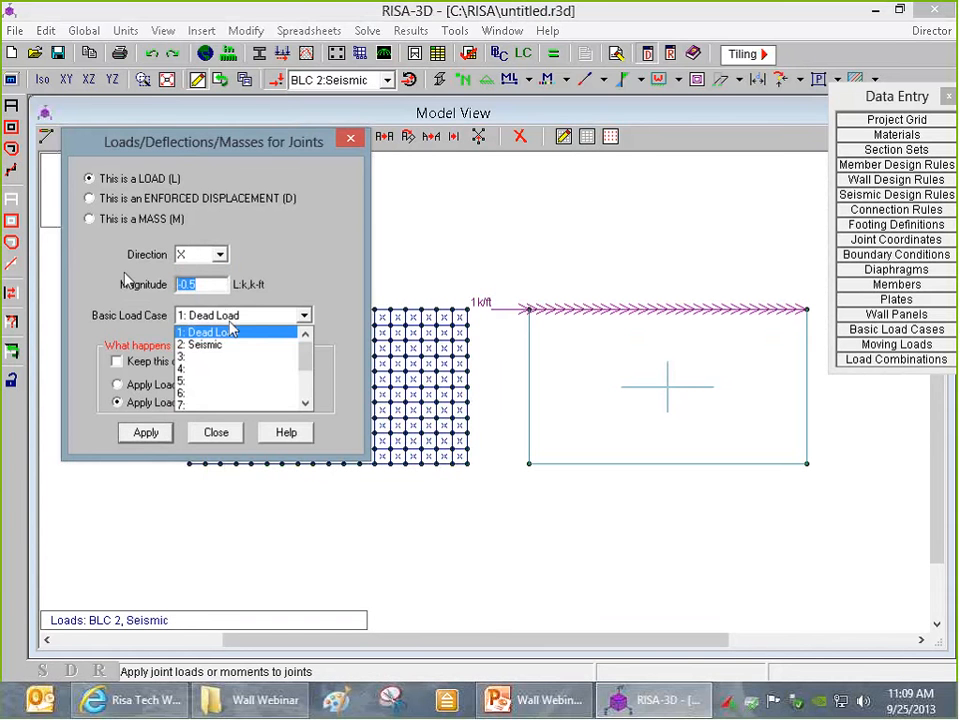
type("1")
left_click(205, 344)
left_click(146, 432)
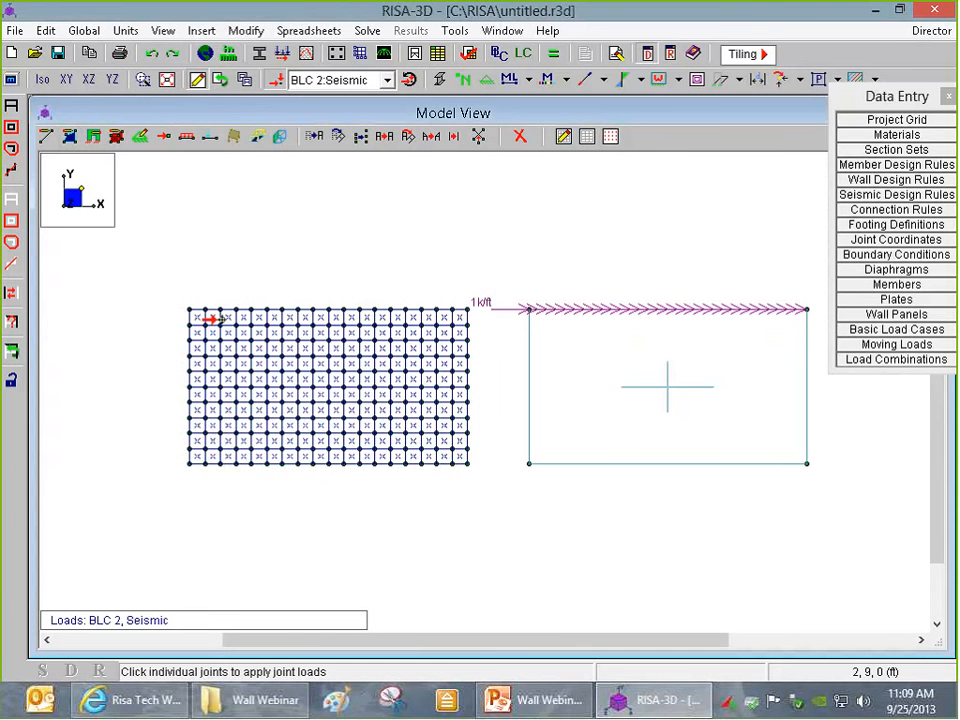
left_click_drag(198, 286, 442, 317)
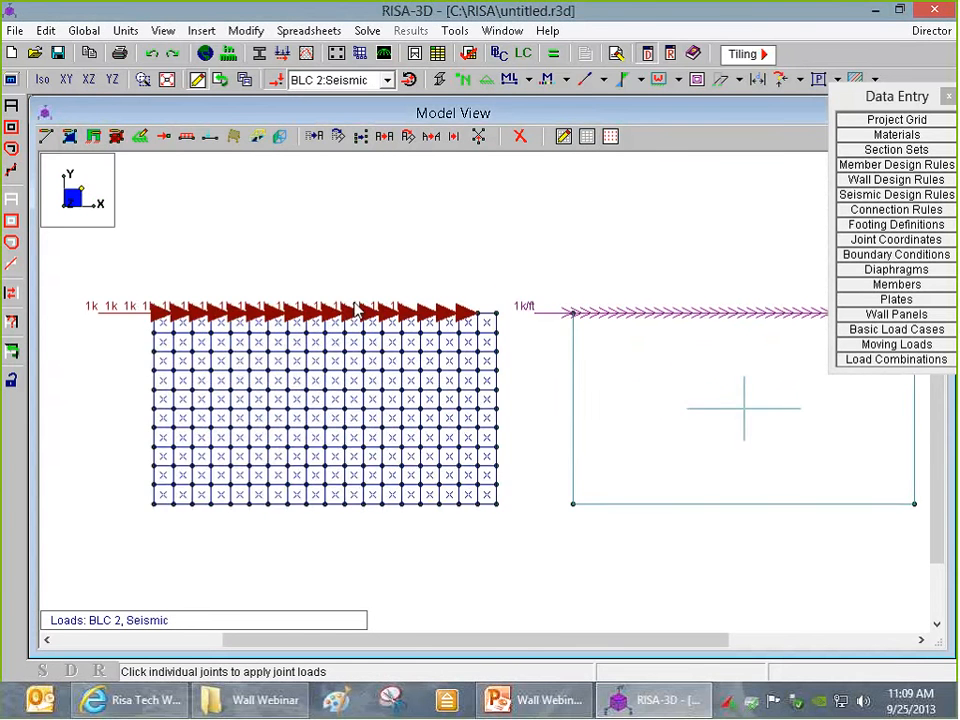
- Apply 0.5 k X-direction joint loads in the Seismic case to the two top corner joints of the plate wall
scroll(355, 313, "up", 5)
scroll(355, 313, "down", 4)
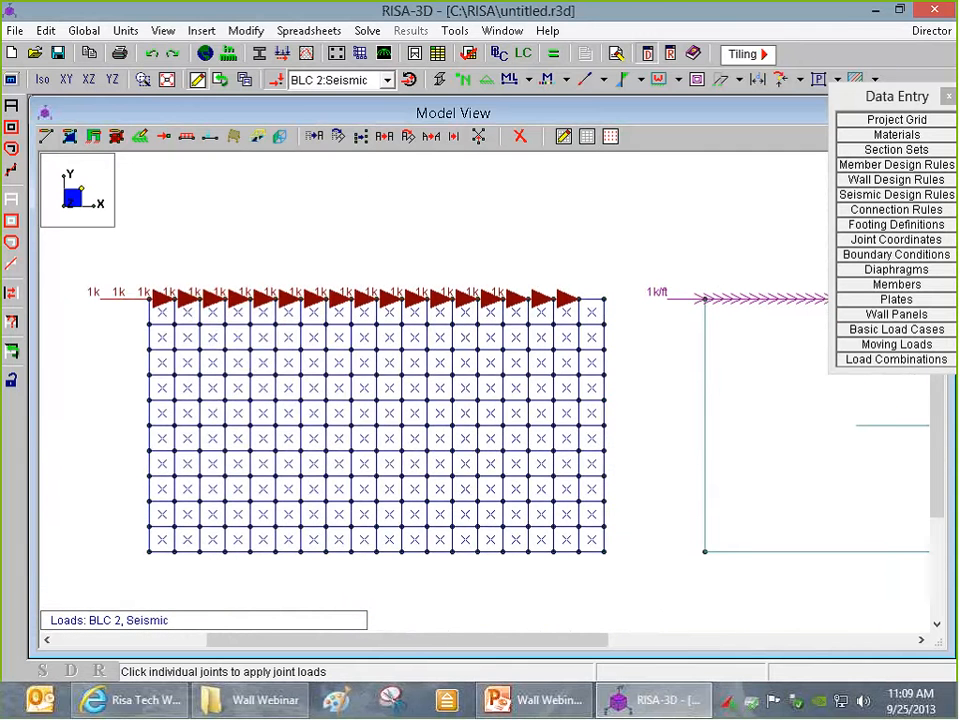
left_click(165, 137)
double_click(185, 285)
type(".5")
key("Return")
scroll(454, 289, "up", 5)
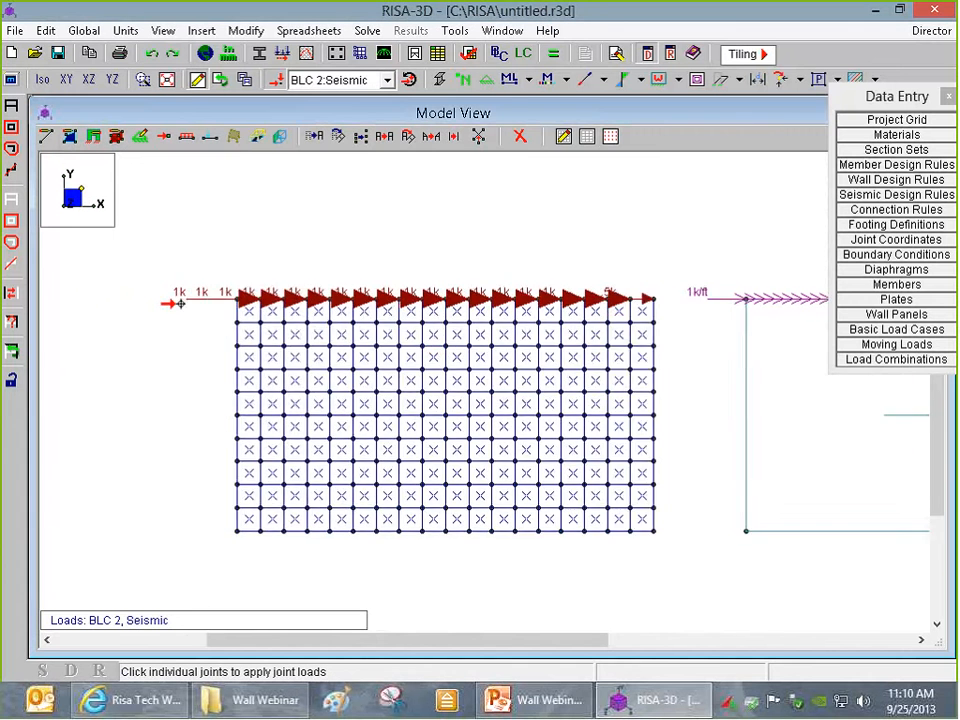
left_click(293, 318)
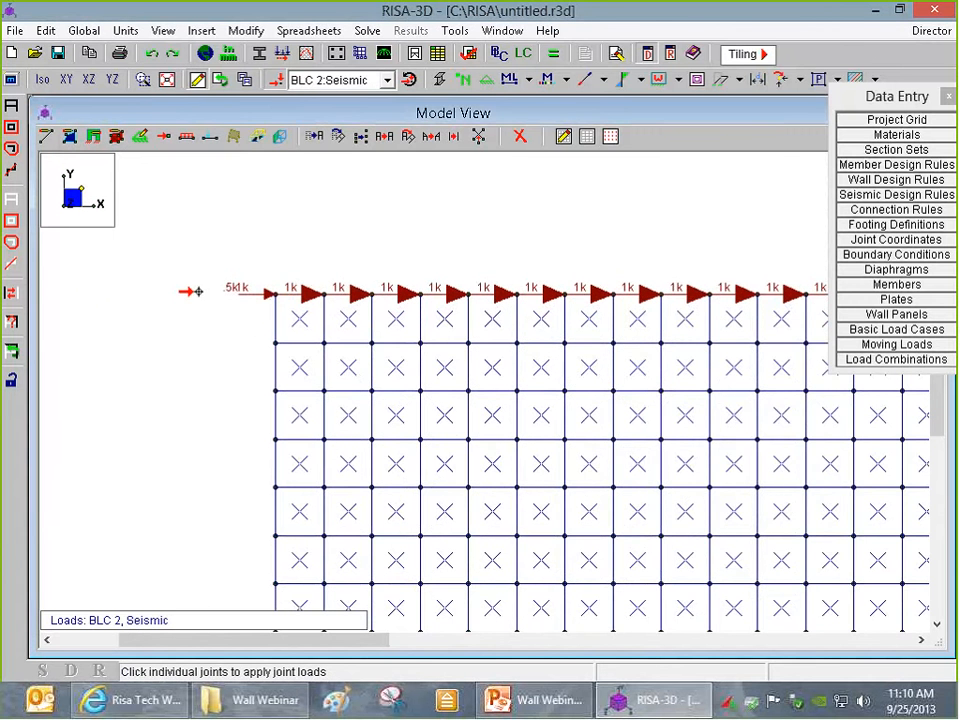
- Examine the seismic joint loads along the top edge of the plate wall against the wall panel's distributed load
scroll(197, 291, "down", 4)
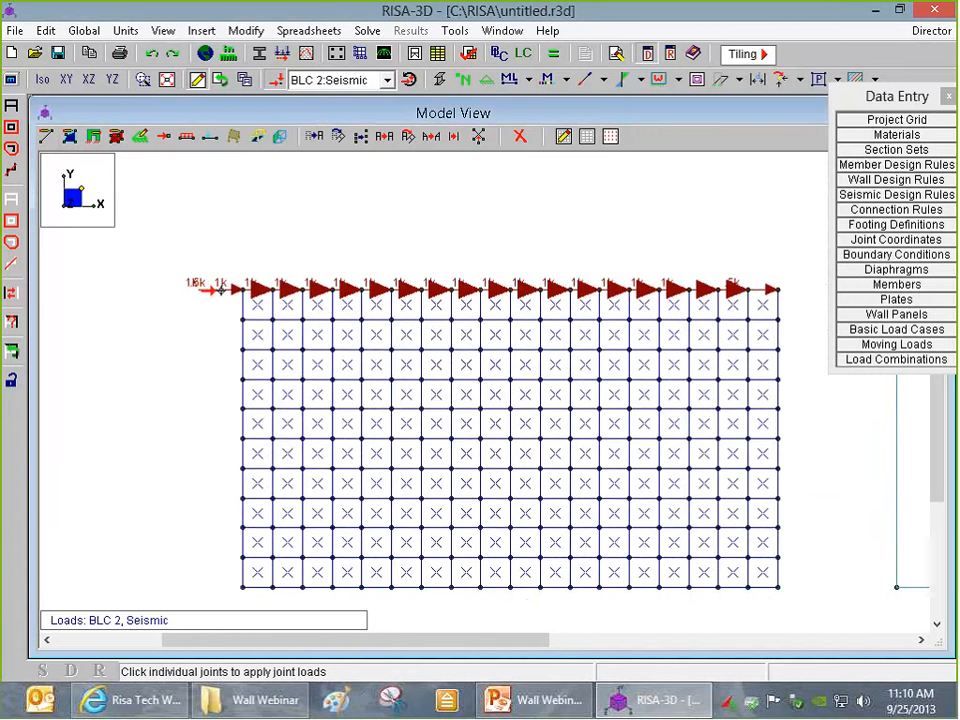
scroll(215, 285, "down", 1)
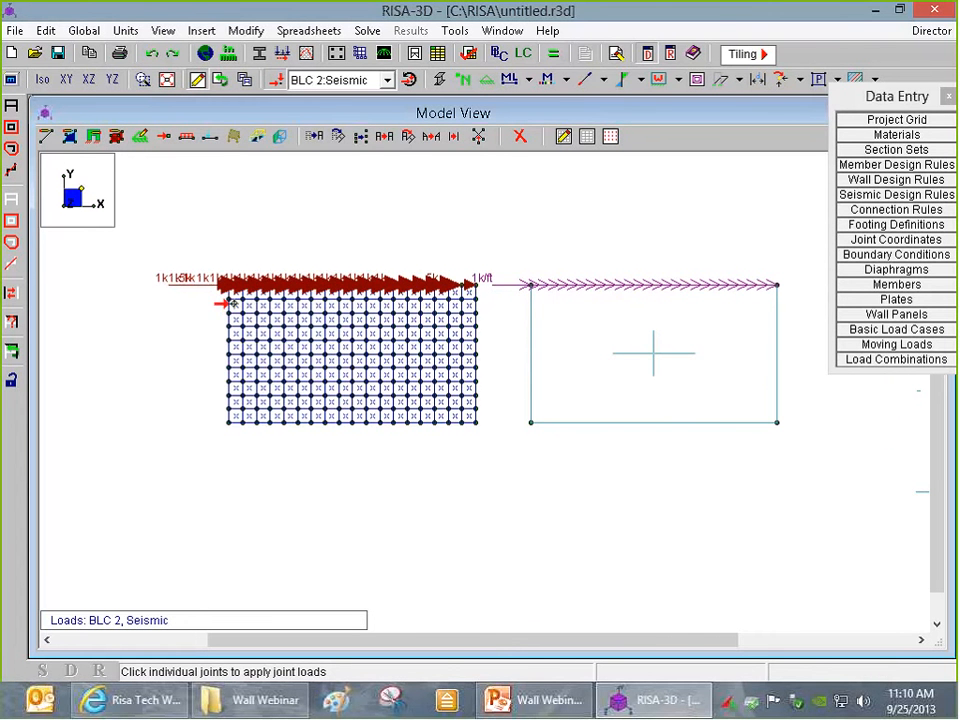
scroll(232, 303, "up", 8)
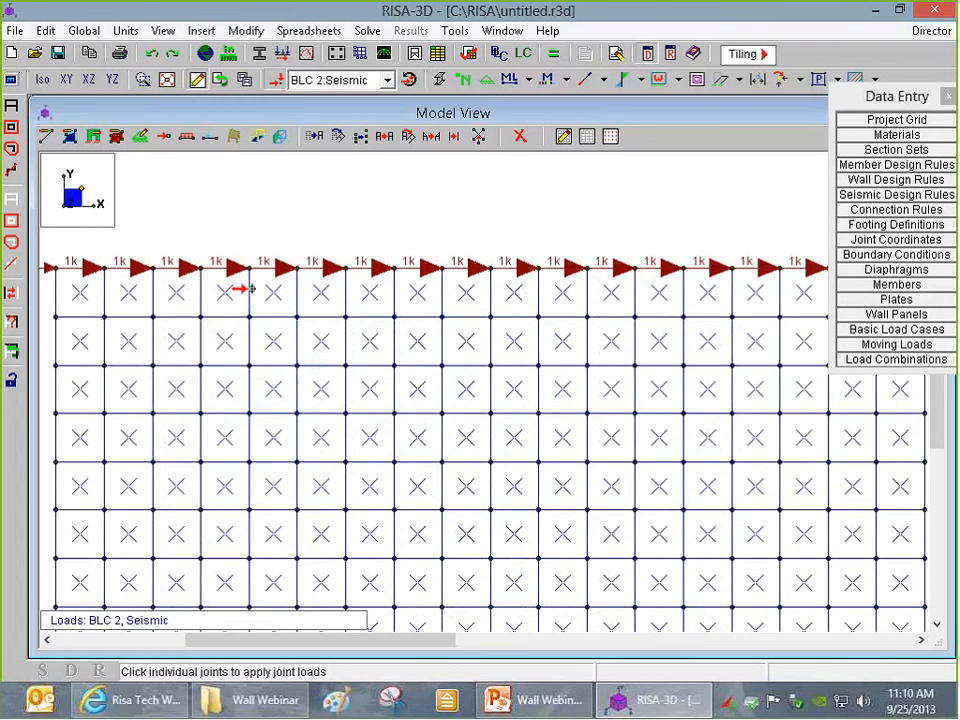
scroll(305, 256, "down", 2)
scroll(305, 256, "down", 2)
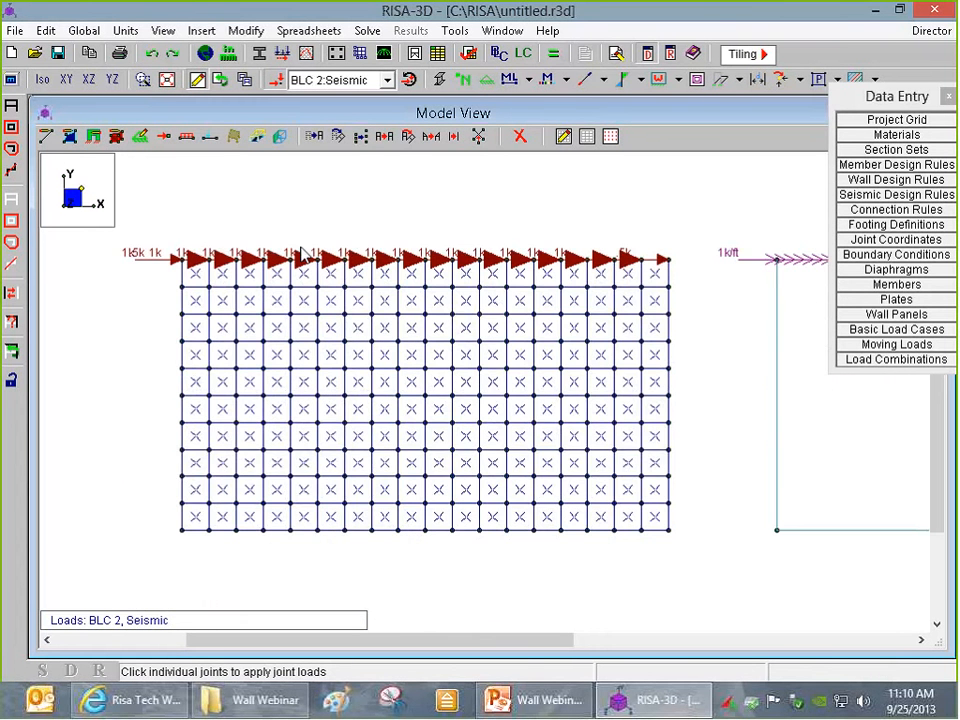
scroll(305, 256, "down", 1)
scroll(305, 256, "down", 3)
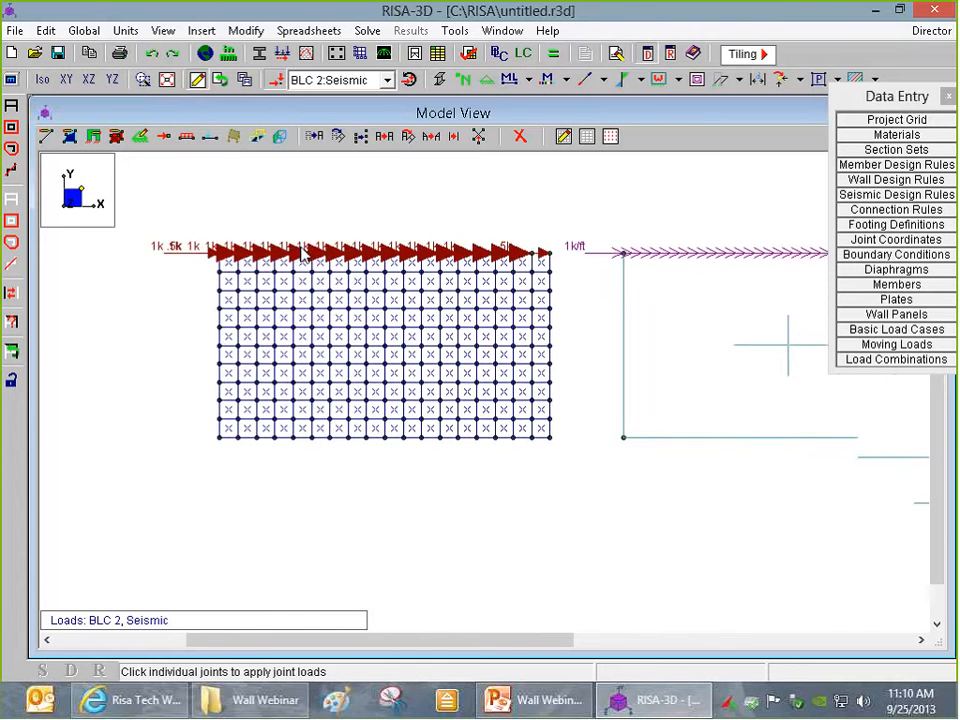
scroll(548, 241, "up", 1)
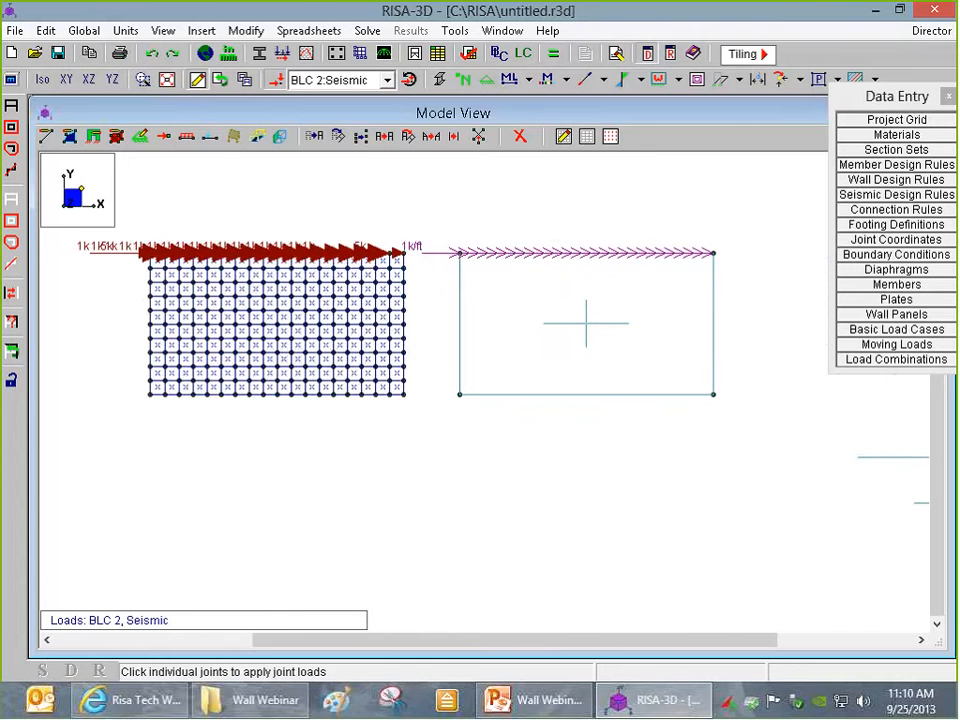
- Assign pinned boundary conditions to all joints along the bottom edge of the plate wall
left_click(142, 137)
left_click(272, 430)
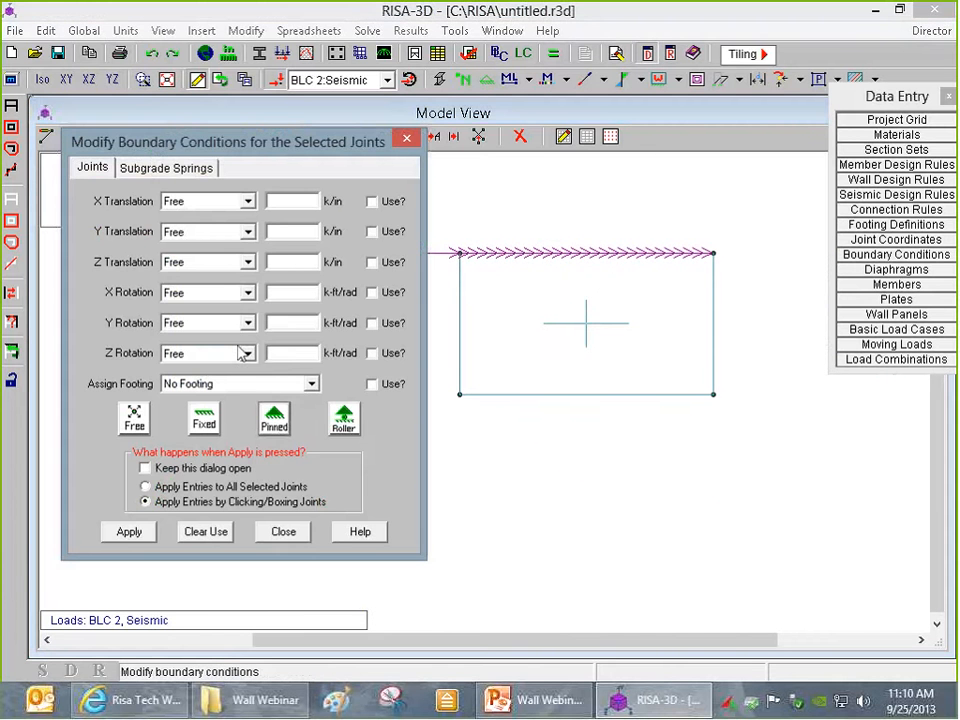
left_click(129, 532)
left_click_drag(129, 411, 398, 390)
scroll(389, 405, "up", 1)
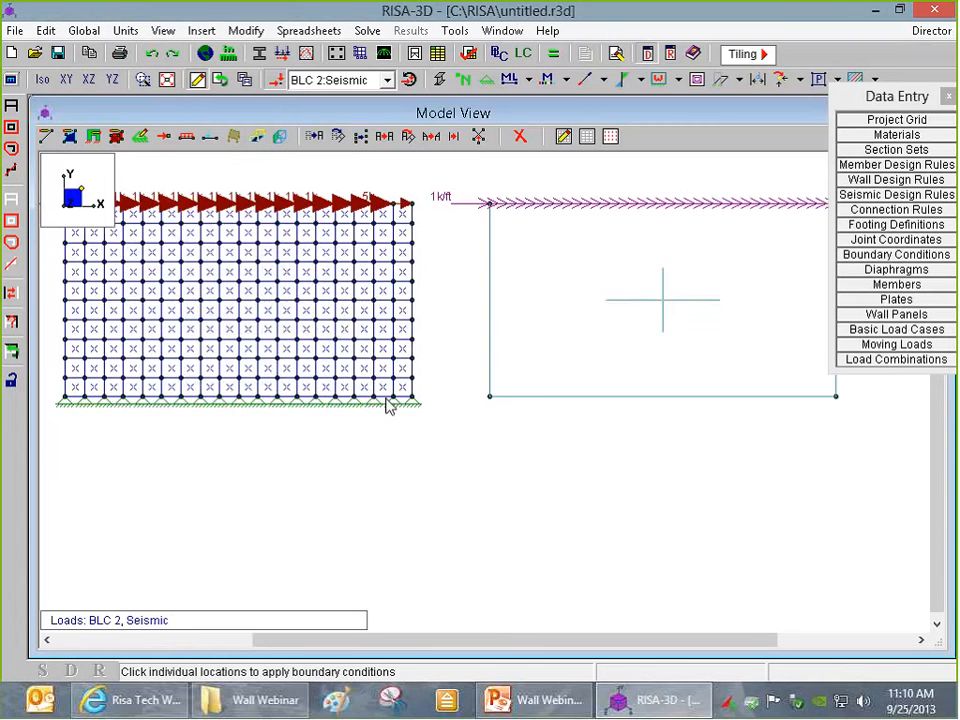
scroll(389, 405, "up", 2)
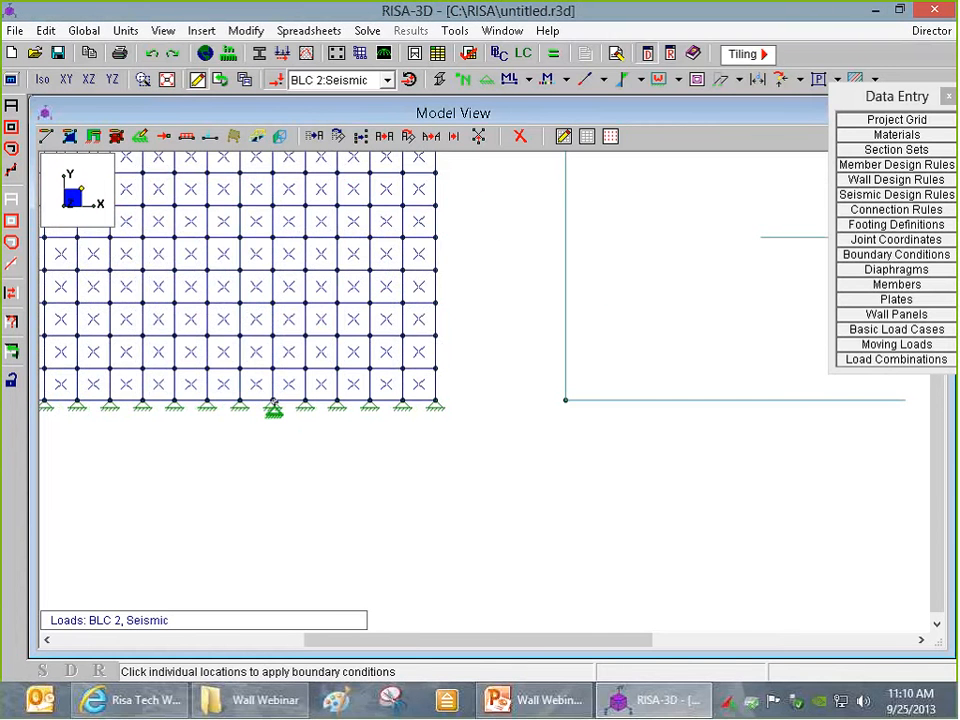
scroll(368, 413, "down", 3)
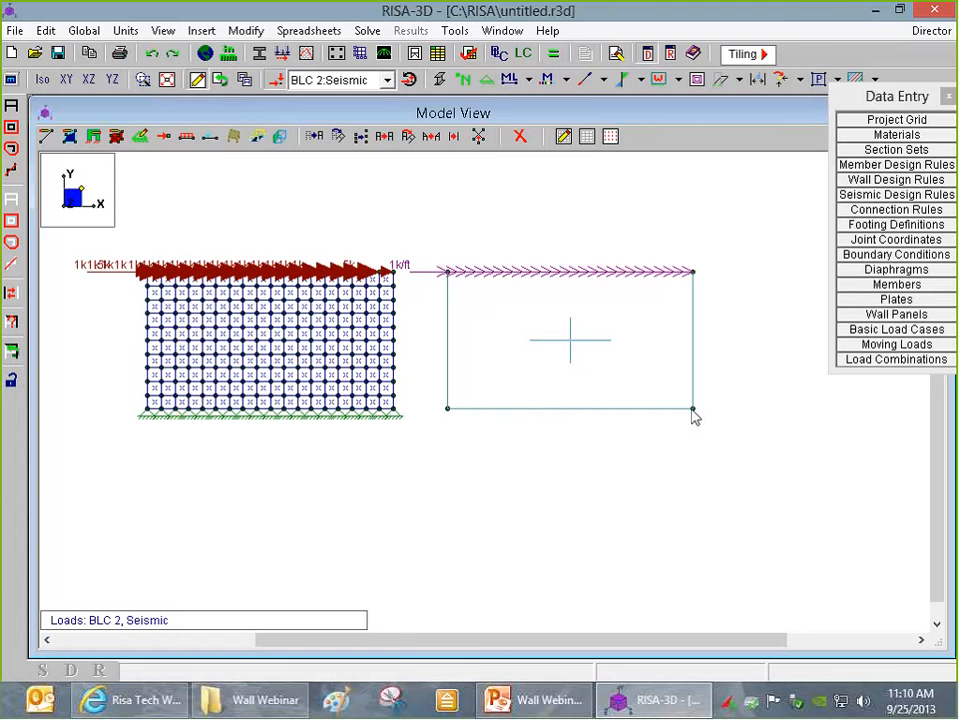
- Create a load combination named Total Load that includes DL with a factor of 1
left_click(896, 359)
left_click_drag(402, 268, 273, 218)
left_click(210, 279)
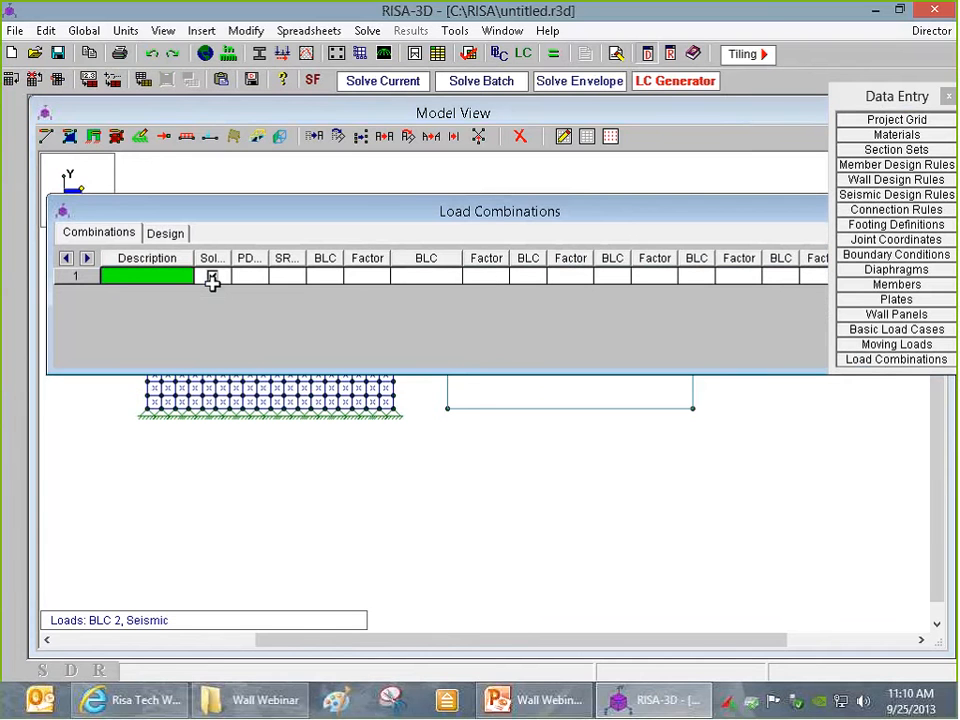
type("Total Load")
key("Tab")
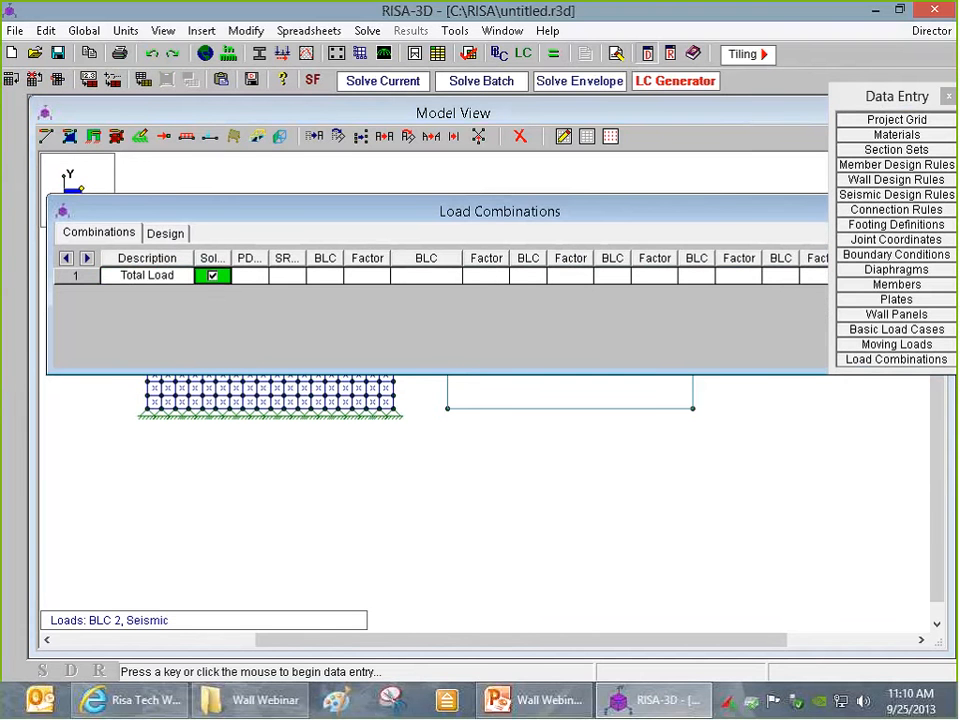
key("Tab")
key("Tab")
key("Tab")
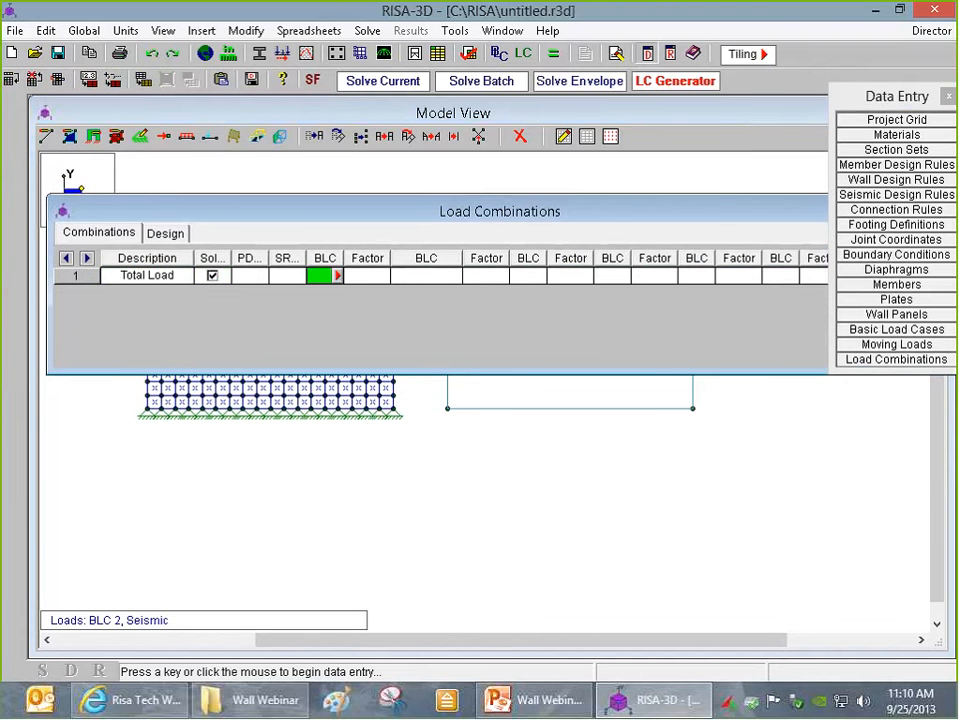
type("DL")
key("Tab")
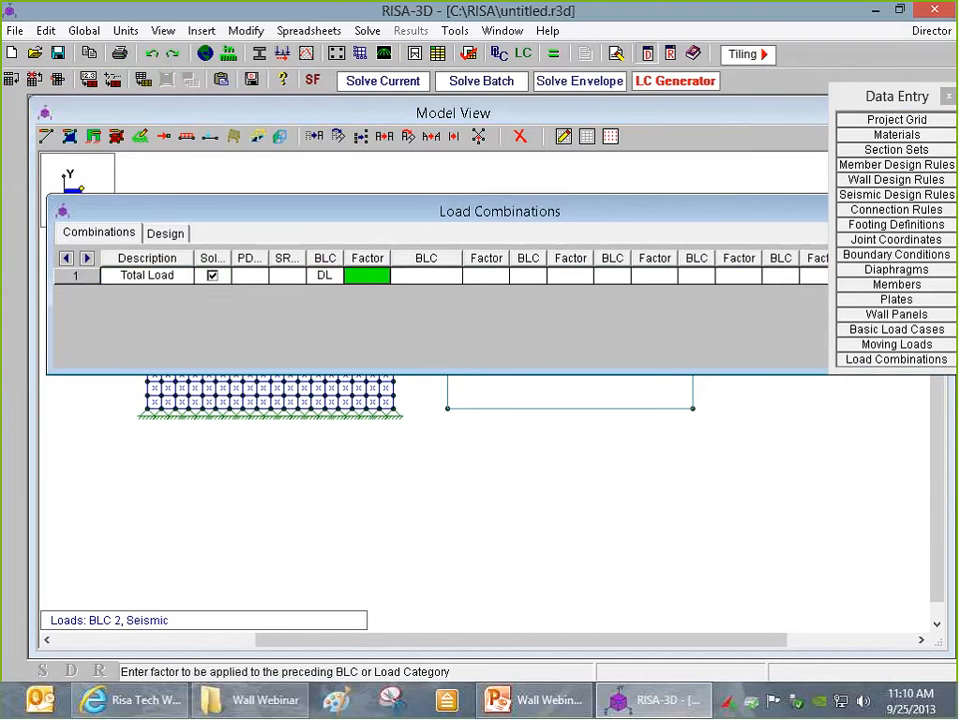
type("1")
key("Tab")
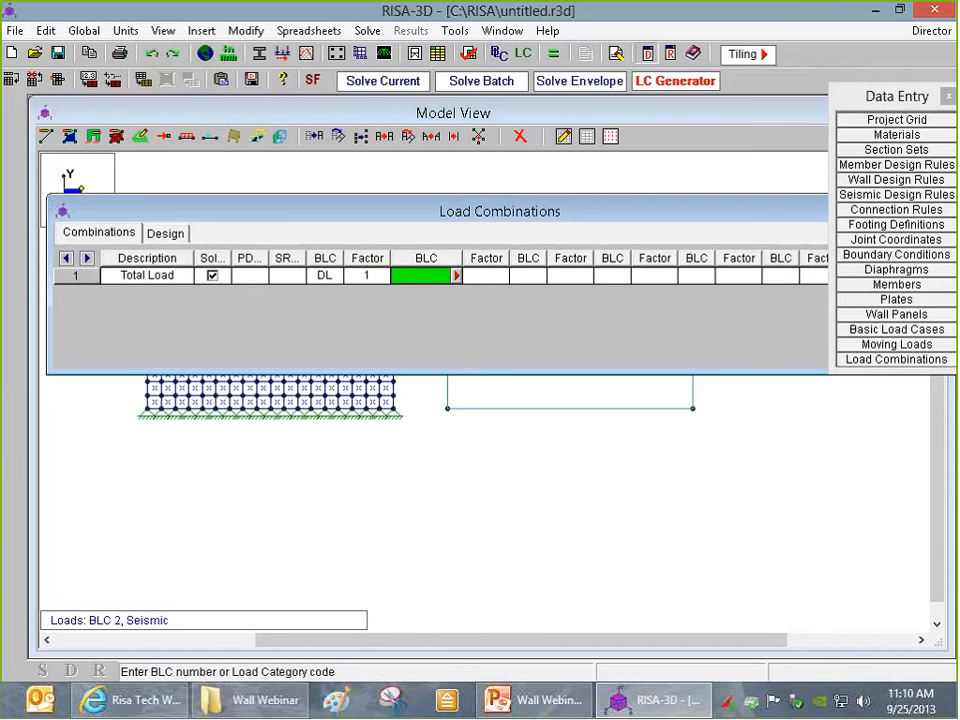
- Add EL with a factor of 0.7 to the Total Load combination and solve that combination
type("EL")
key("Tab")
type("0.")
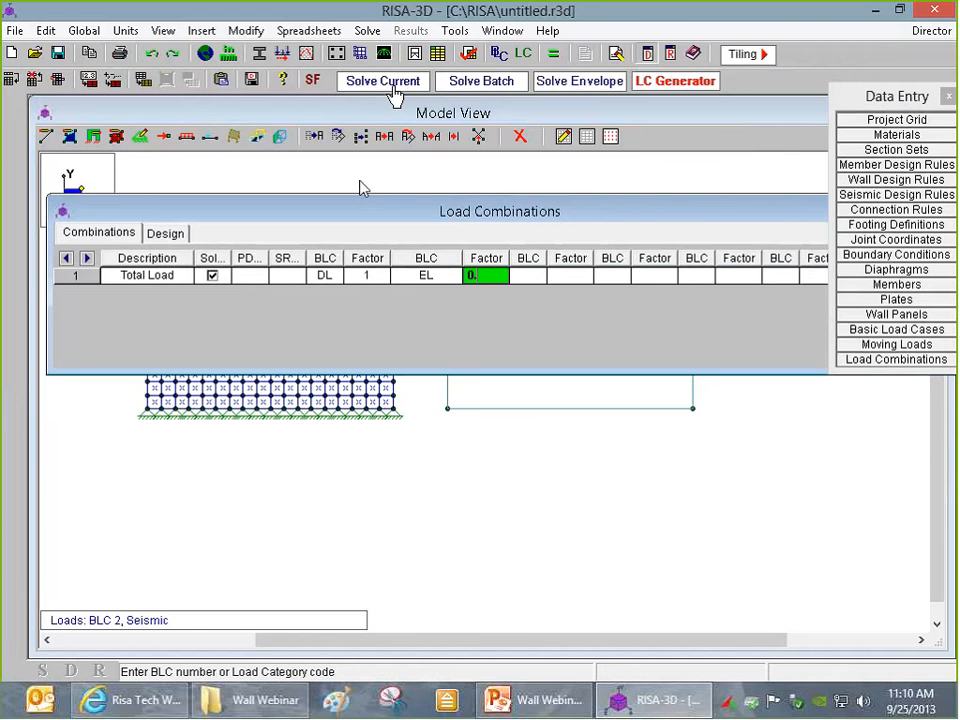
type("7")
key("Tab")
left_click(395, 83)
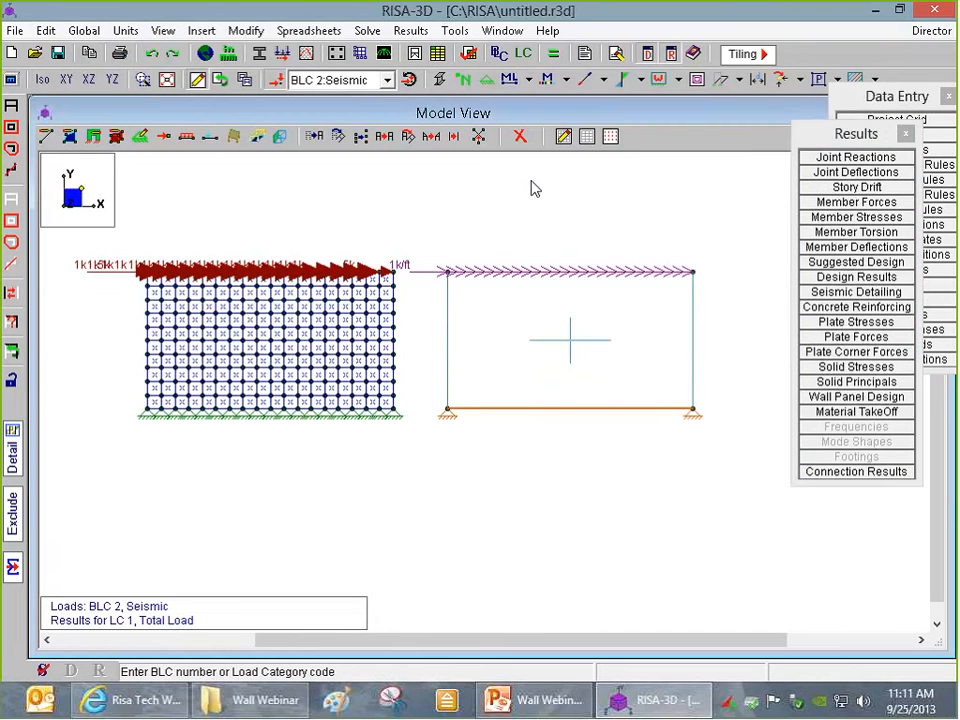
- Open the joint reactions and compare the X reactions of the plate joints, the wall panel and the totals
scroll(519, 270, "up", 4)
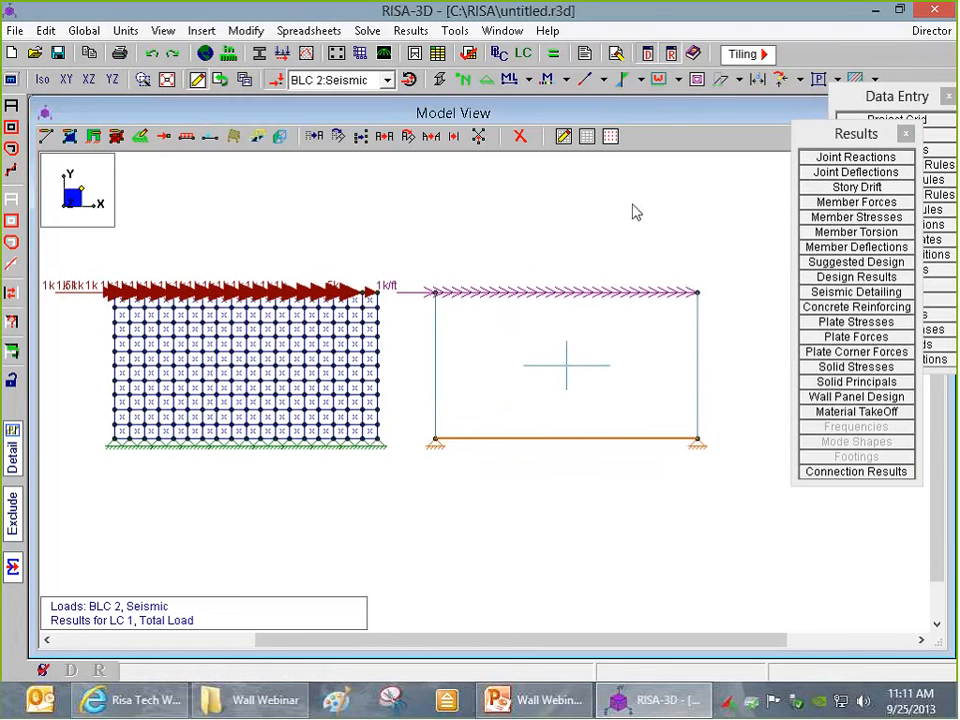
left_click(840, 160)
left_click_drag(516, 287, 514, 206)
scroll(716, 315, "down", 2)
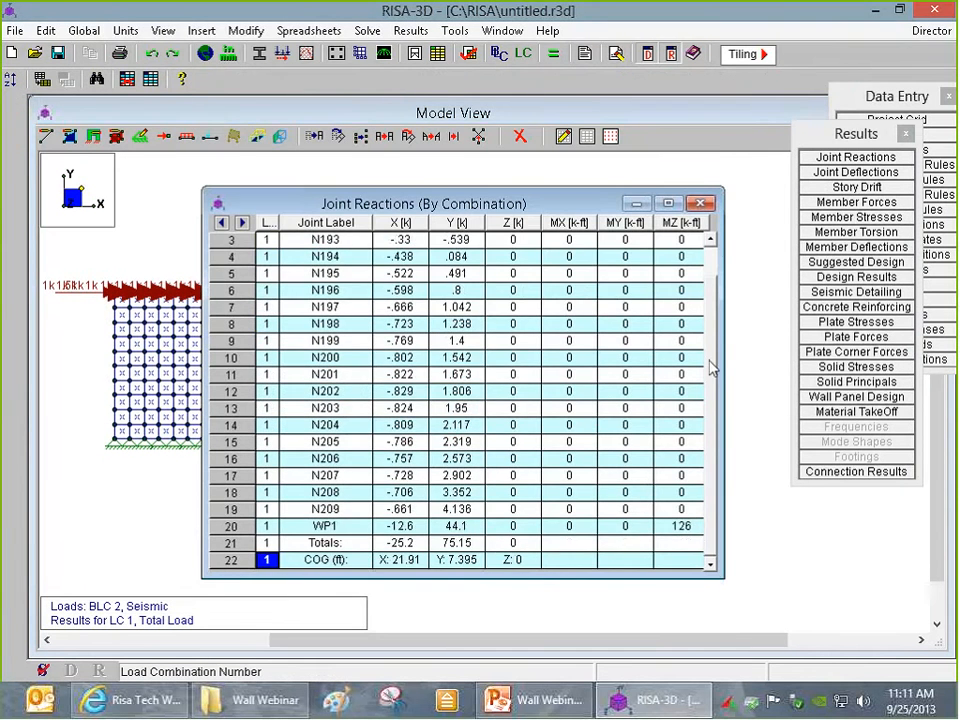
left_click(403, 544)
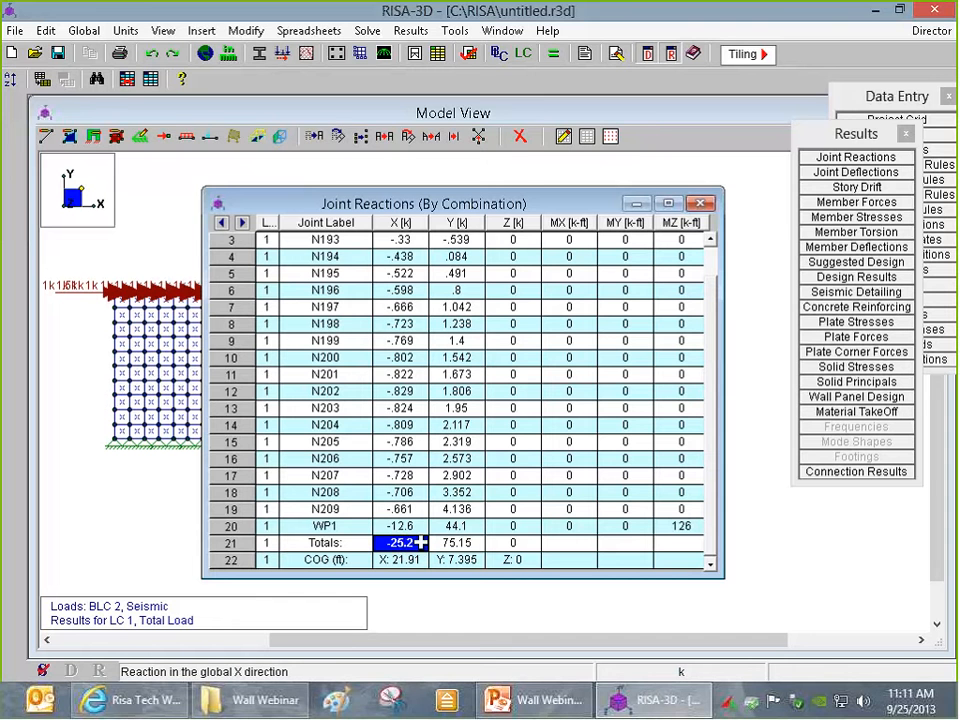
left_click(400, 528)
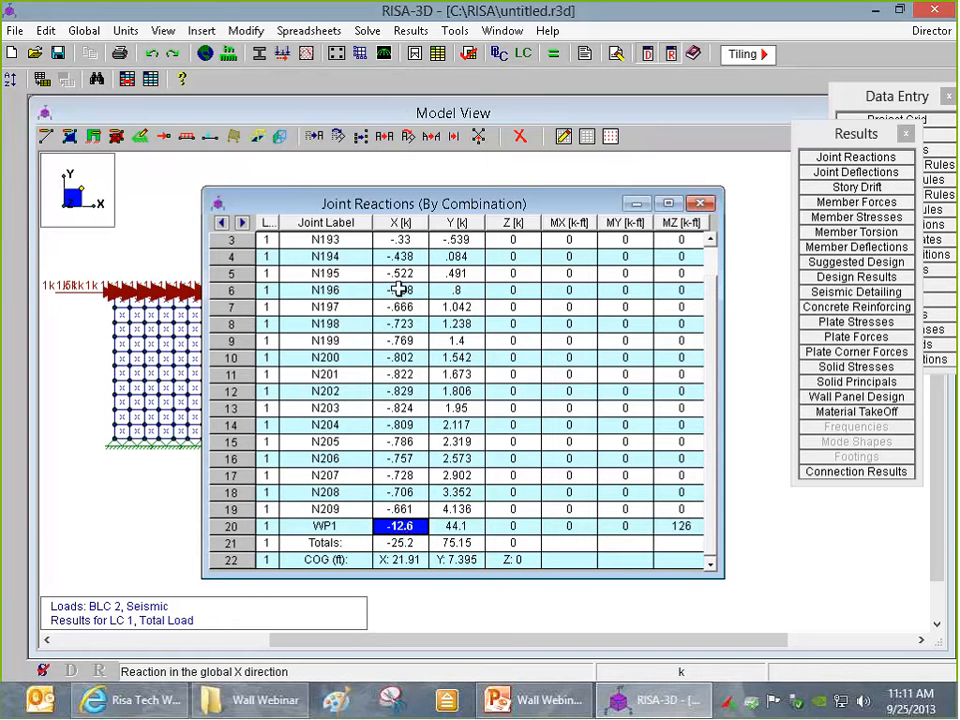
left_click_drag(711, 345, 711, 306)
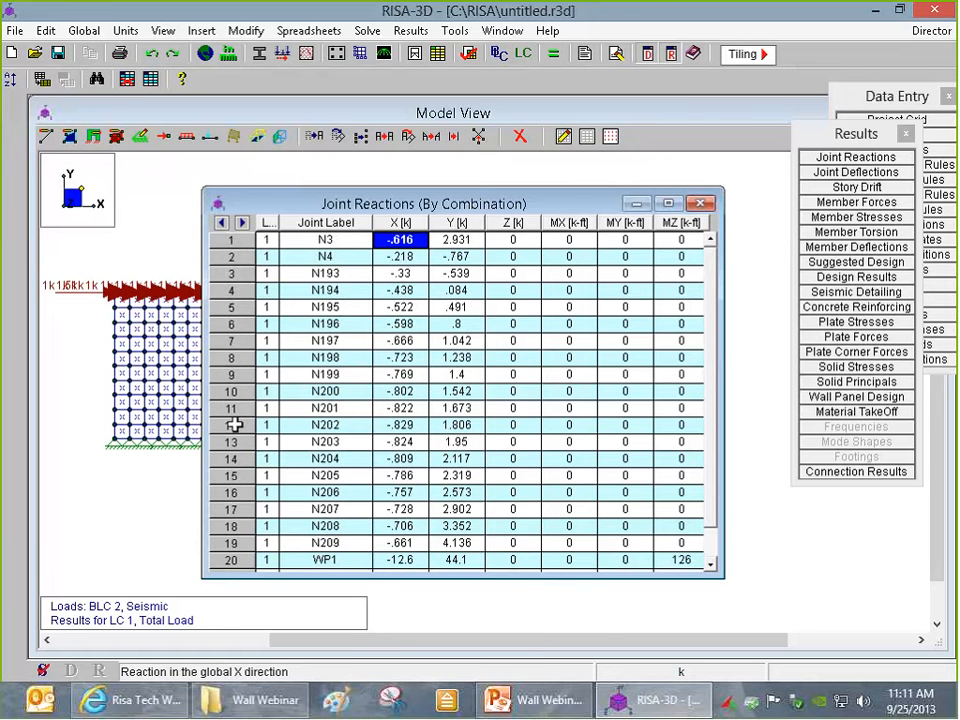
left_click_drag(712, 292, 713, 321)
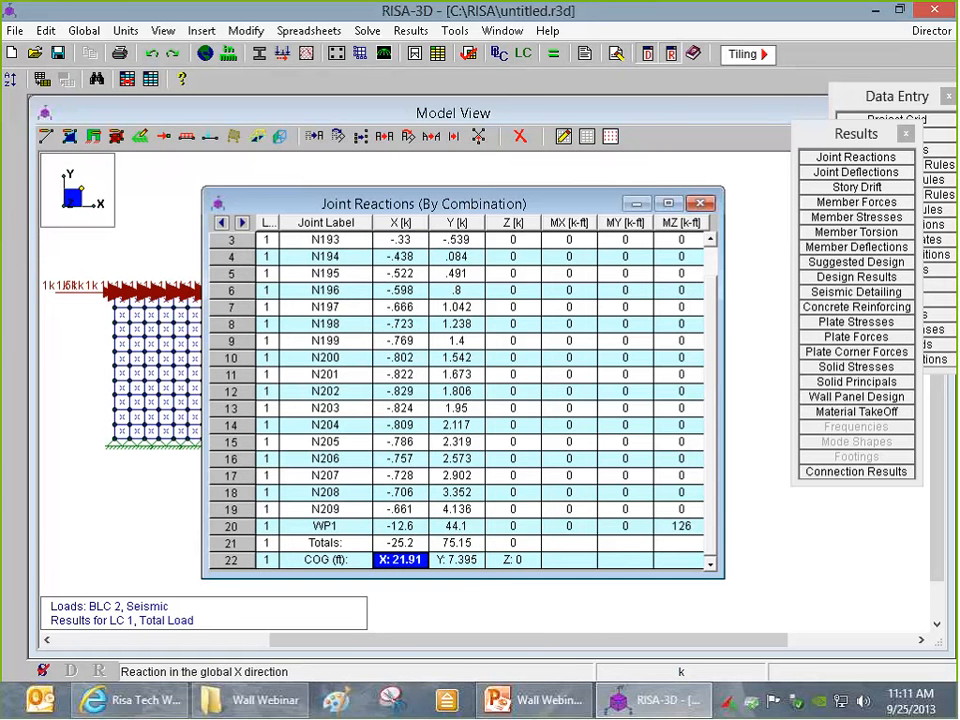
left_click(409, 541)
left_click(412, 526)
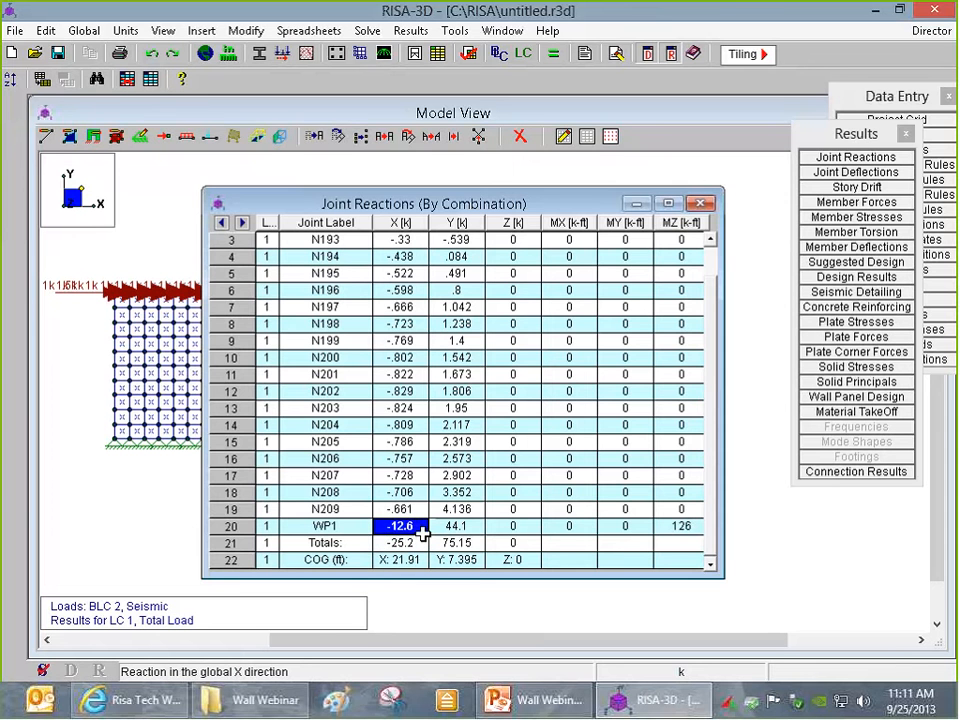
left_click_drag(442, 212, 680, 245)
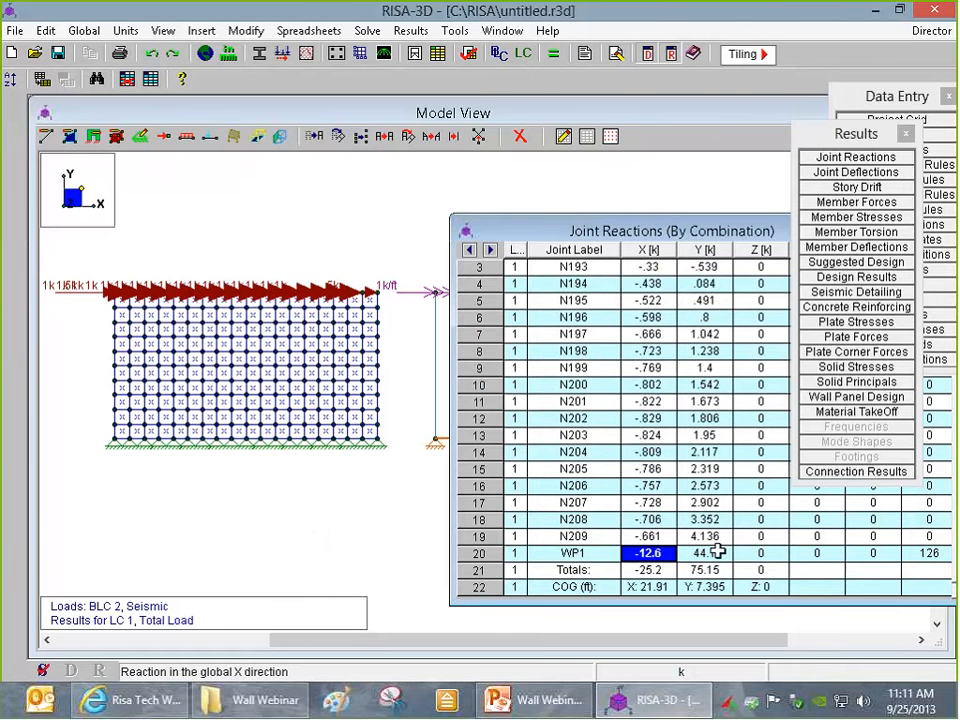
- Open the wall panel data and compare the wall panel's Y reaction with the total Y reaction
left_click(297, 510)
scroll(401, 462, "down", 4)
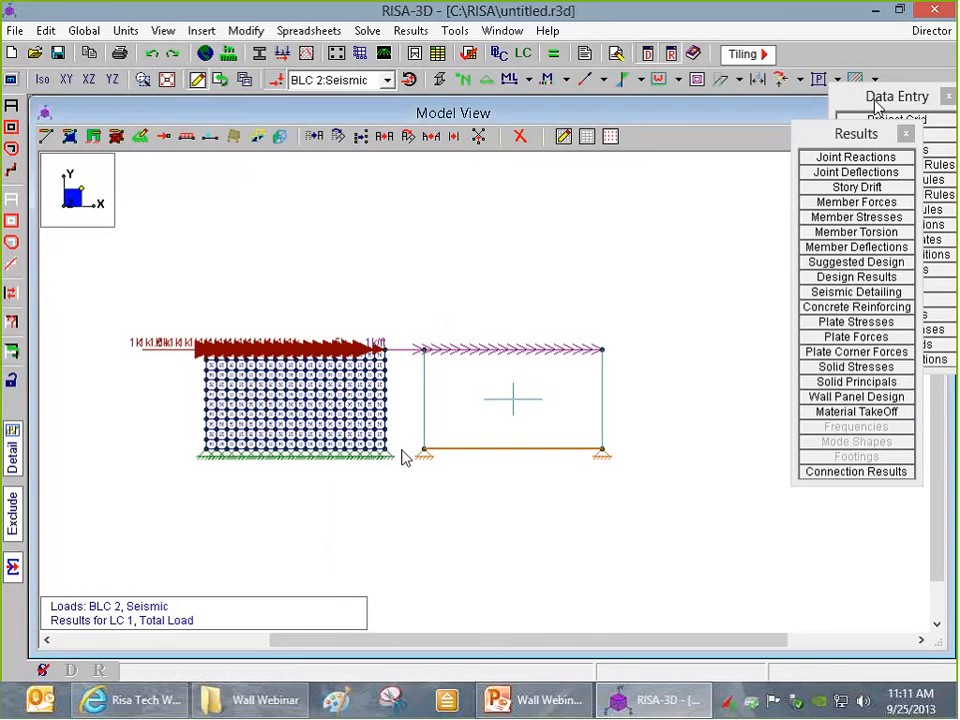
left_click(882, 98)
left_click(896, 314)
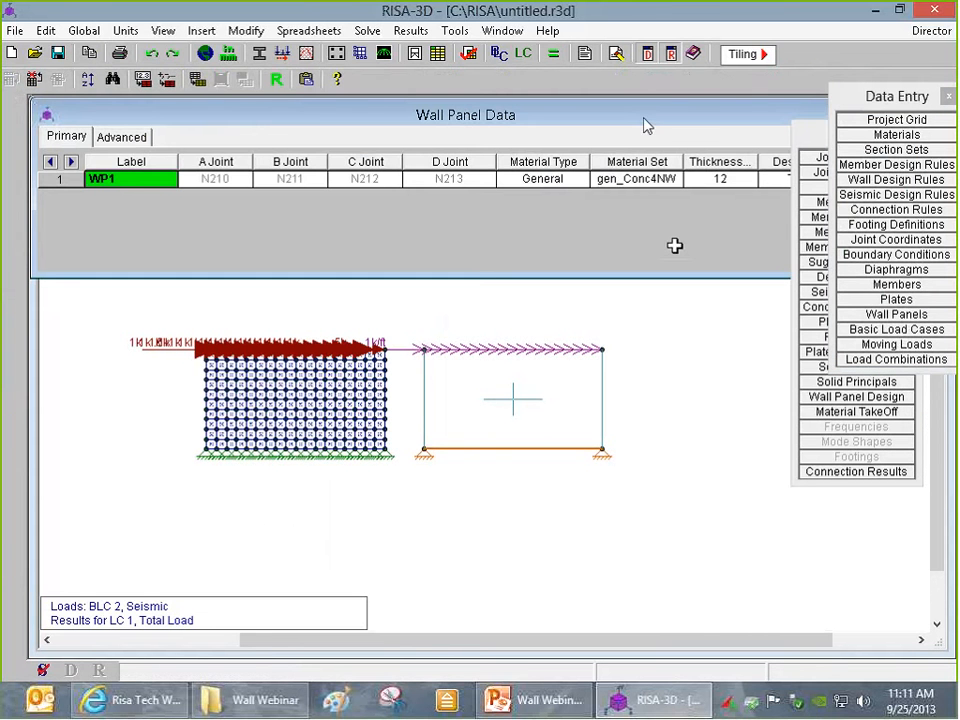
left_click(822, 158)
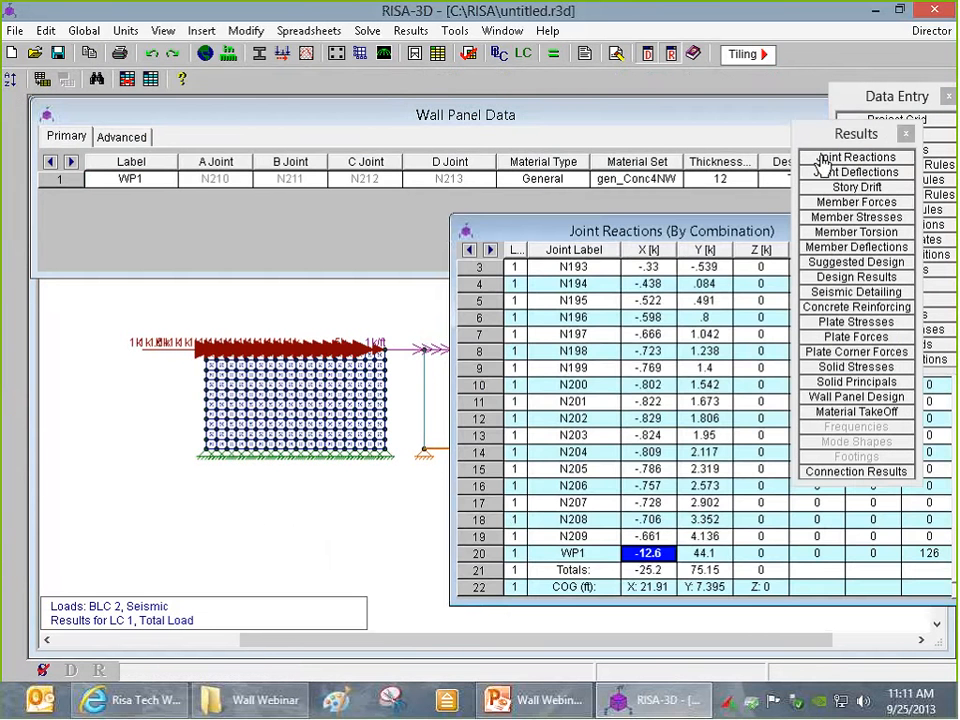
left_click(717, 568)
left_click(711, 553)
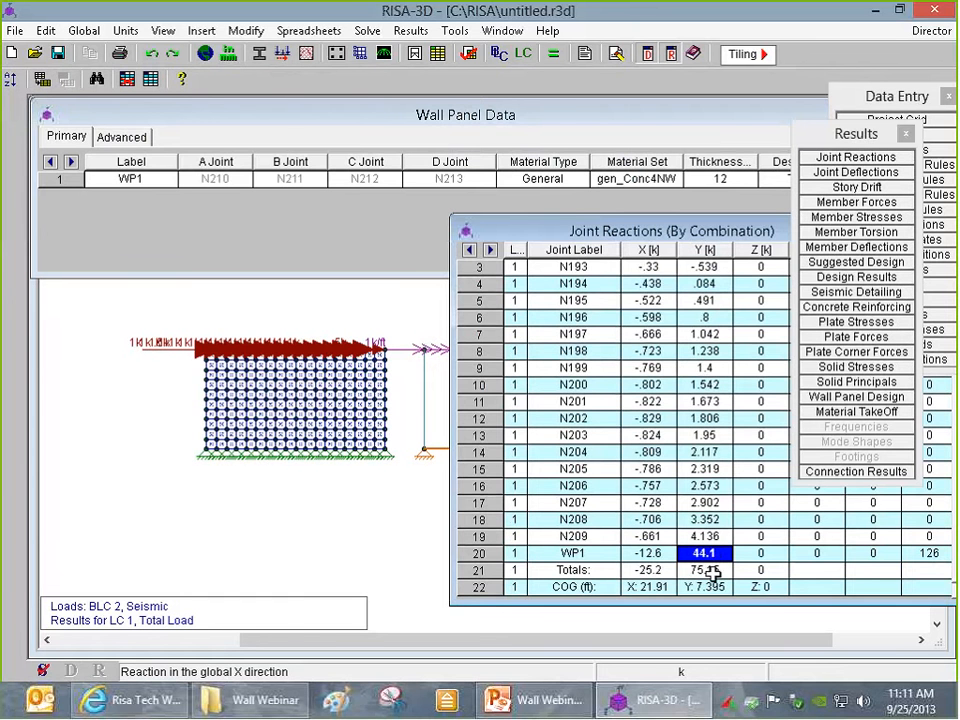
left_click(713, 571)
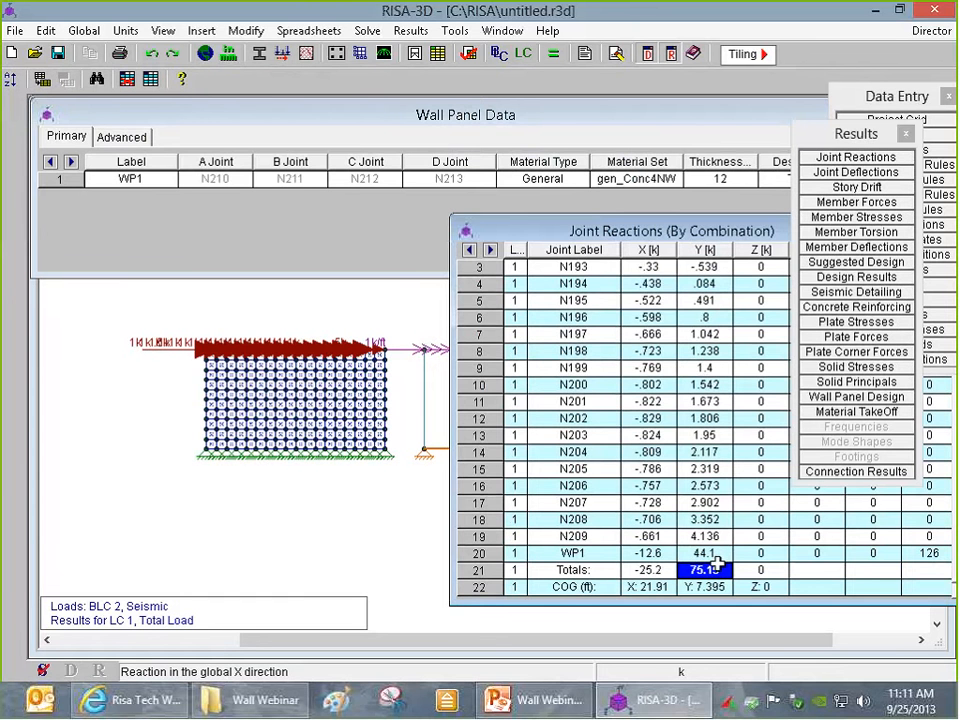
key("Up")
- Set the thickness of wall panel WP1 to 6 in and clear the existing results
left_click(736, 180)
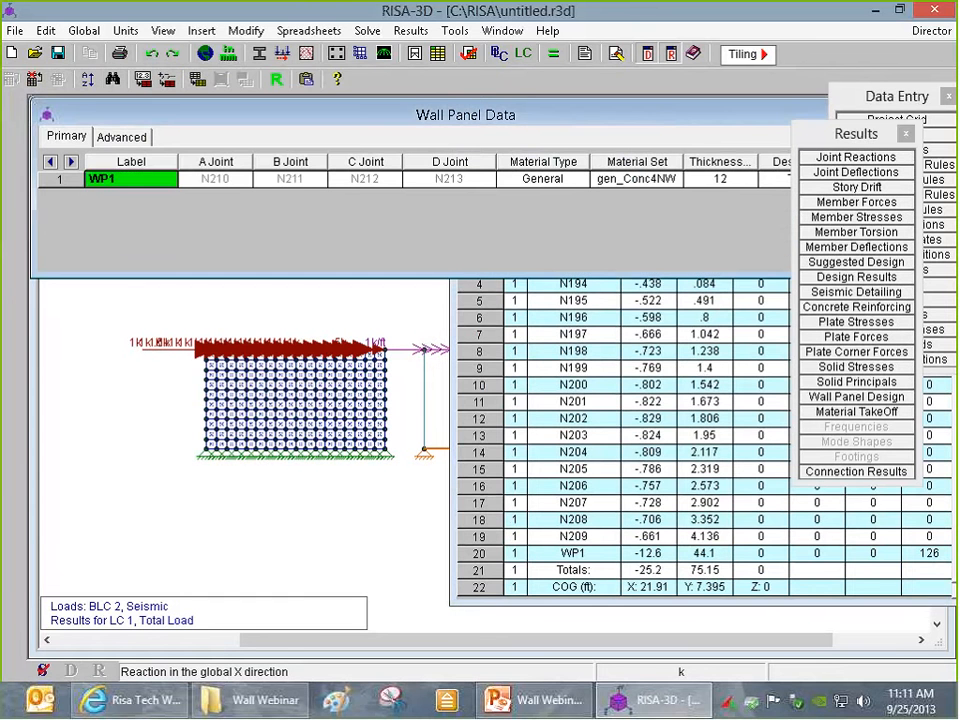
left_click(736, 180)
type("6")
key("Return")
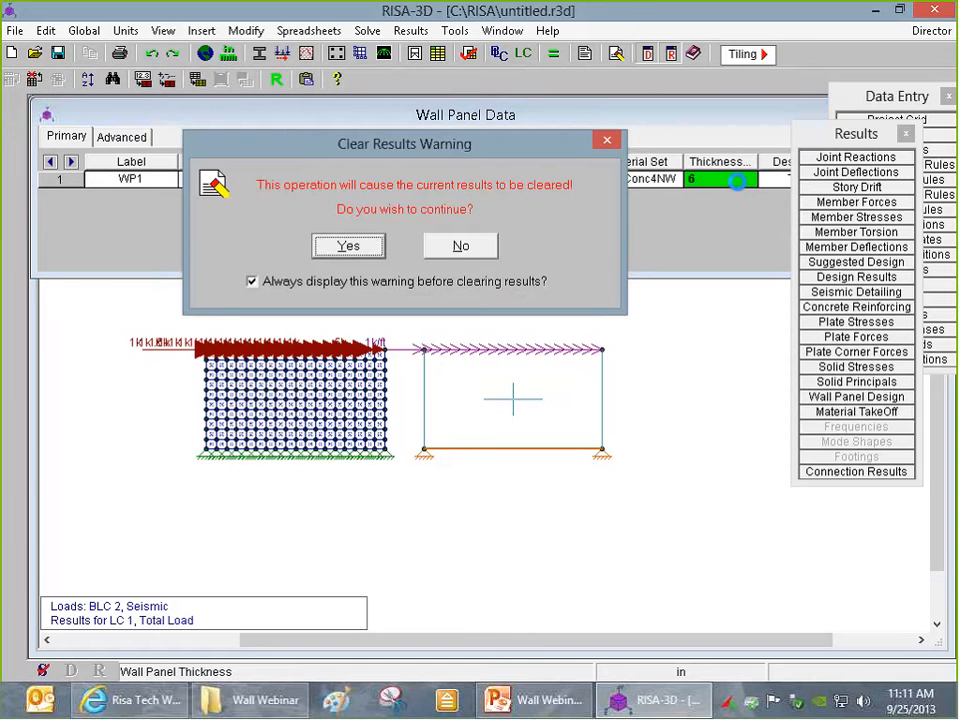
left_click(350, 246)
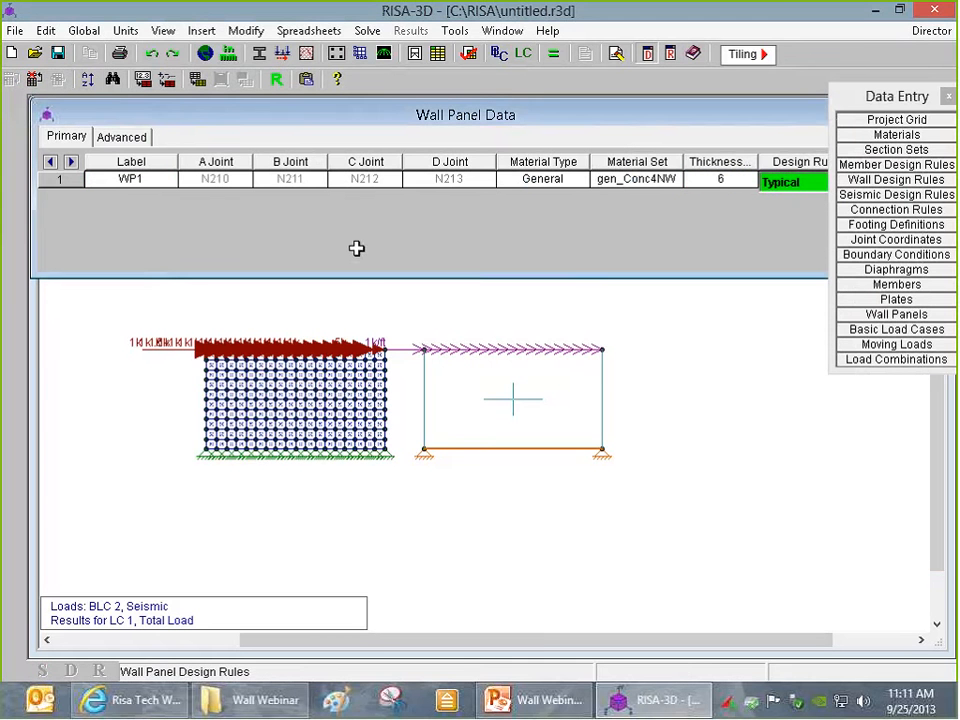
- Solve the Total Load combination again and check the wall panel's joint reactions against the totals
left_click(553, 55)
left_click(407, 435)
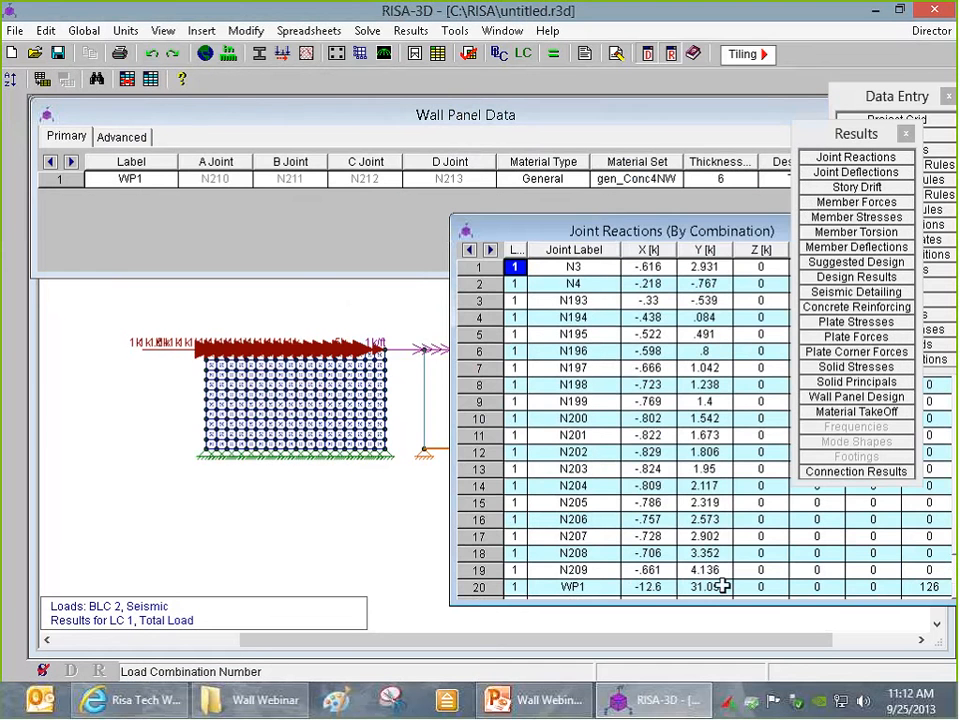
left_click_drag(620, 231, 349, 172)
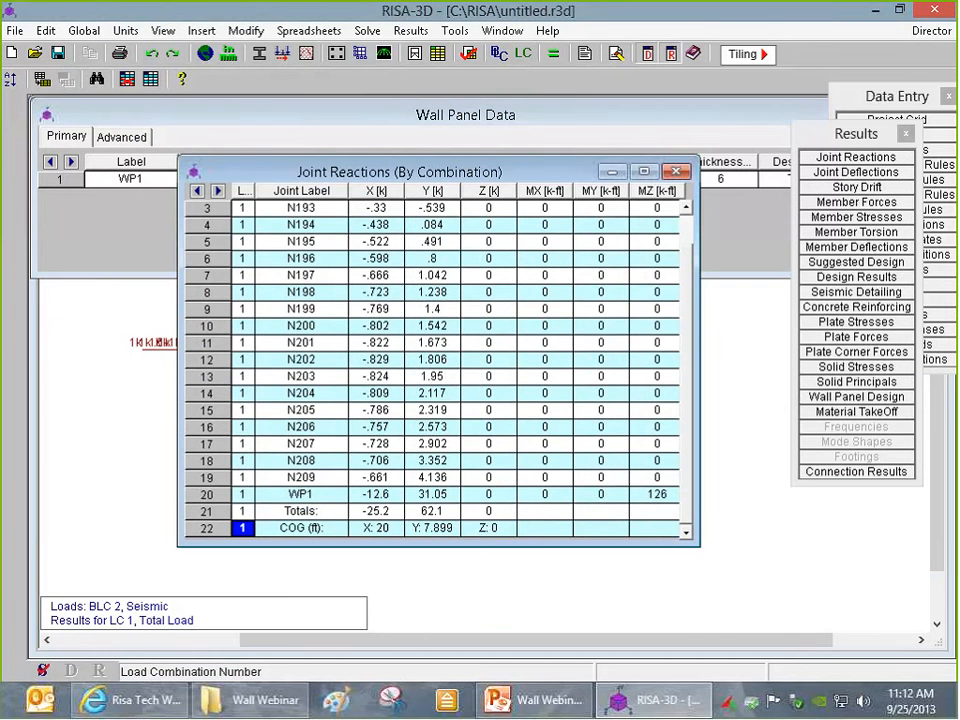
- Show the Y-direction reactions in the model view and hide the seismic load display
left_click(736, 403)
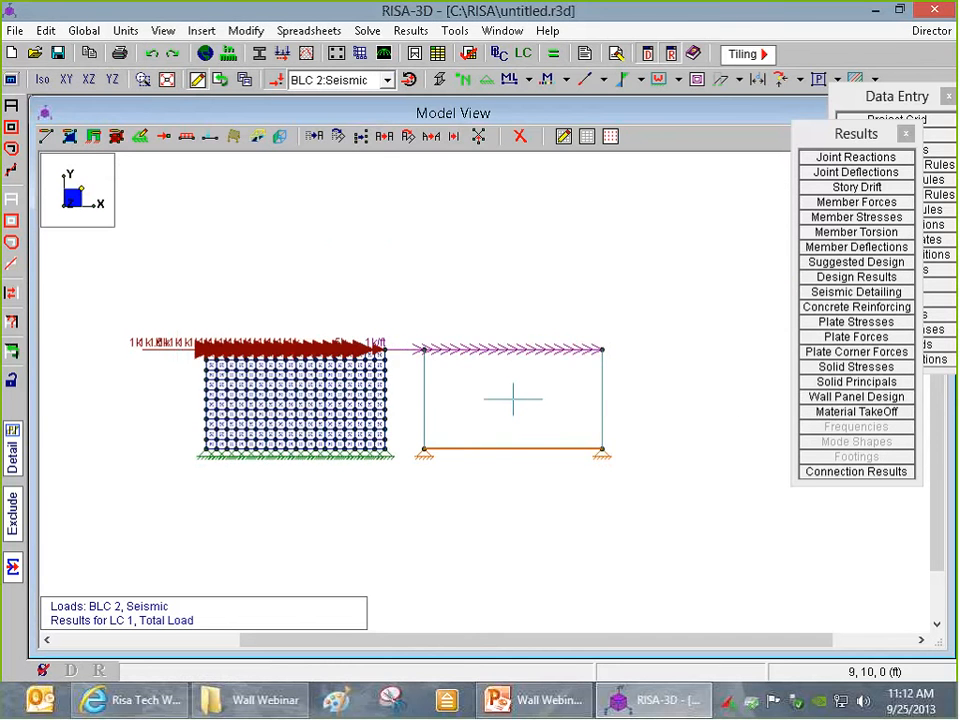
scroll(471, 402, "up", 3)
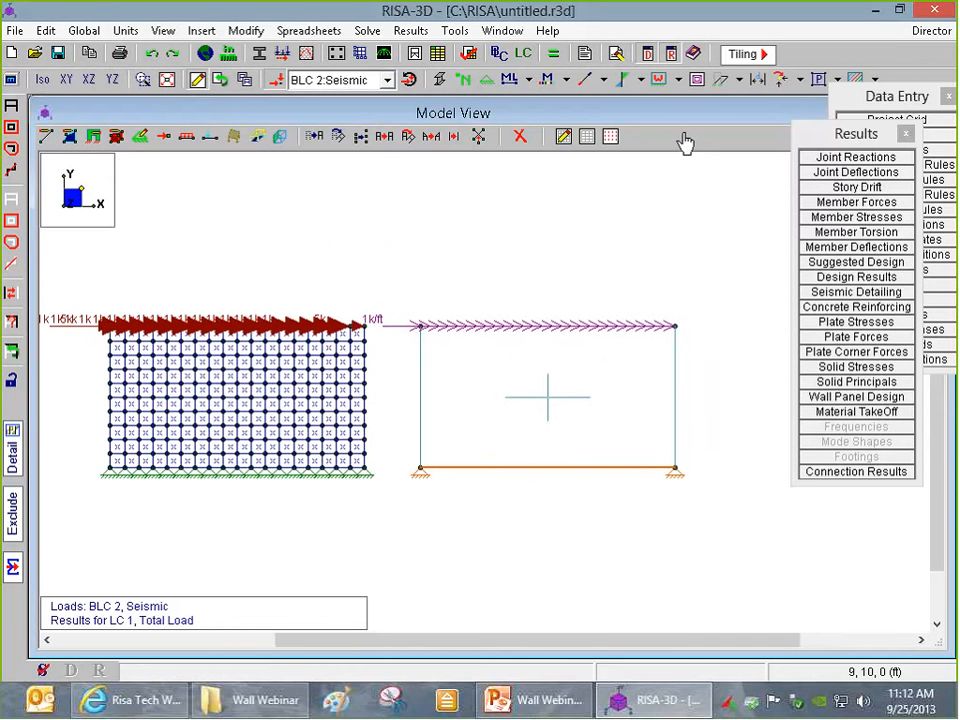
left_click(801, 80)
left_click(825, 146)
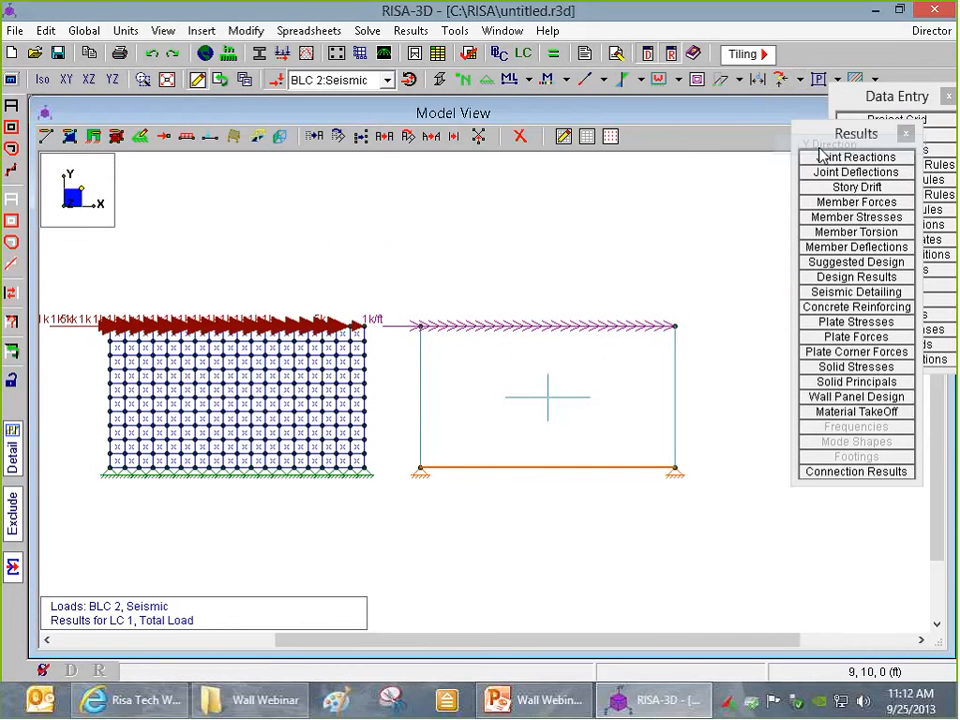
scroll(437, 595, "up", 1)
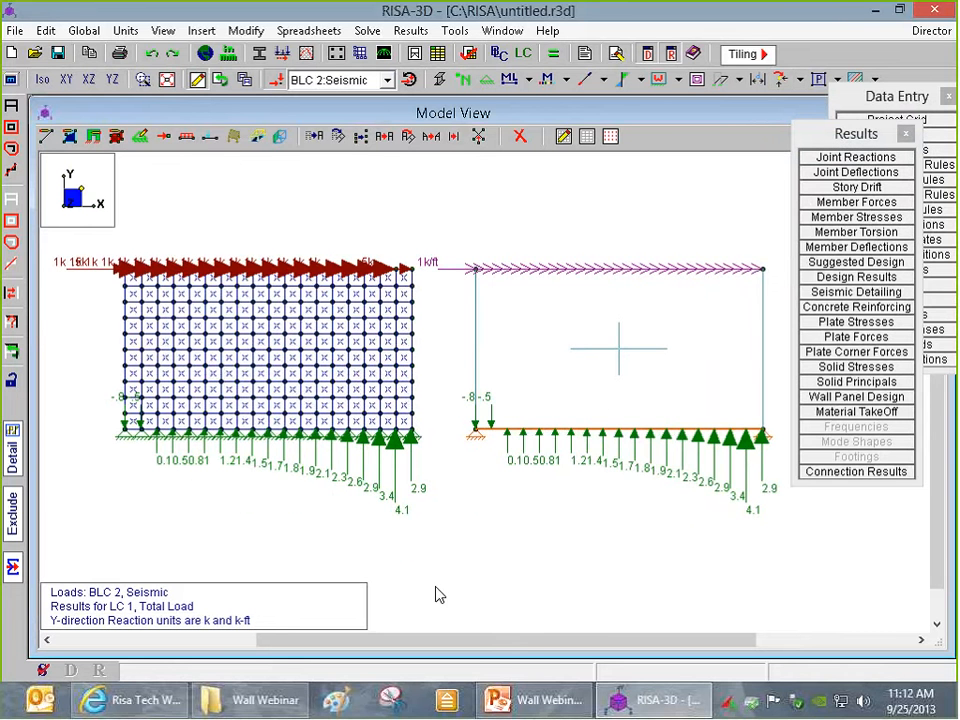
left_click(277, 84)
- Compare the Y-direction reactions along the base of the plate wall with those under the wall panel
scroll(514, 433, "up", 2)
scroll(514, 433, "down", 3)
scroll(663, 391, "up", 2)
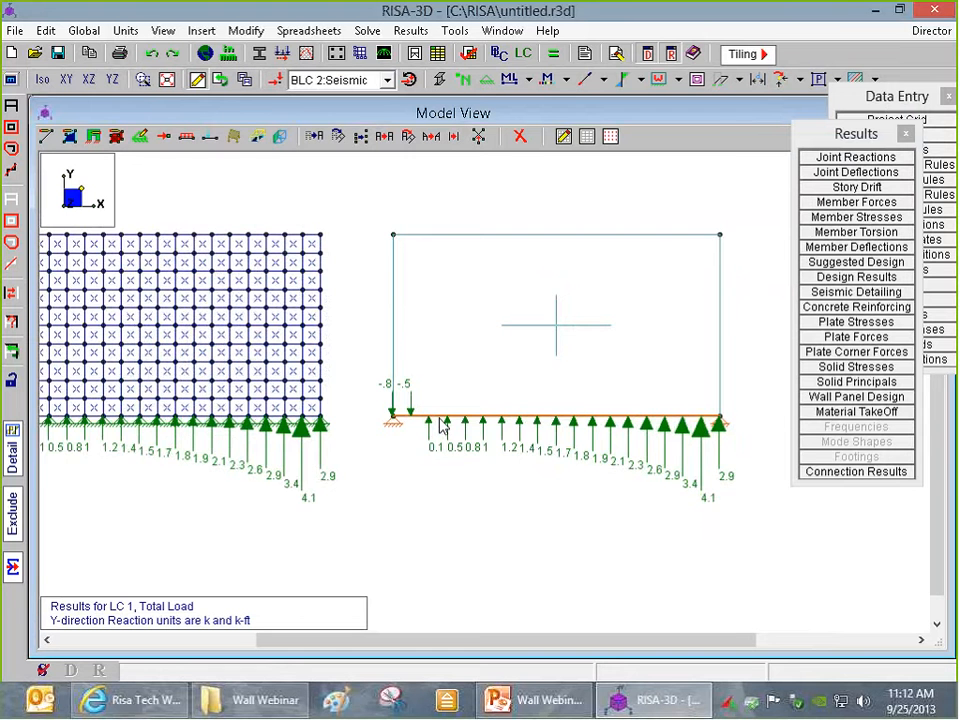
scroll(185, 420, "up", 4)
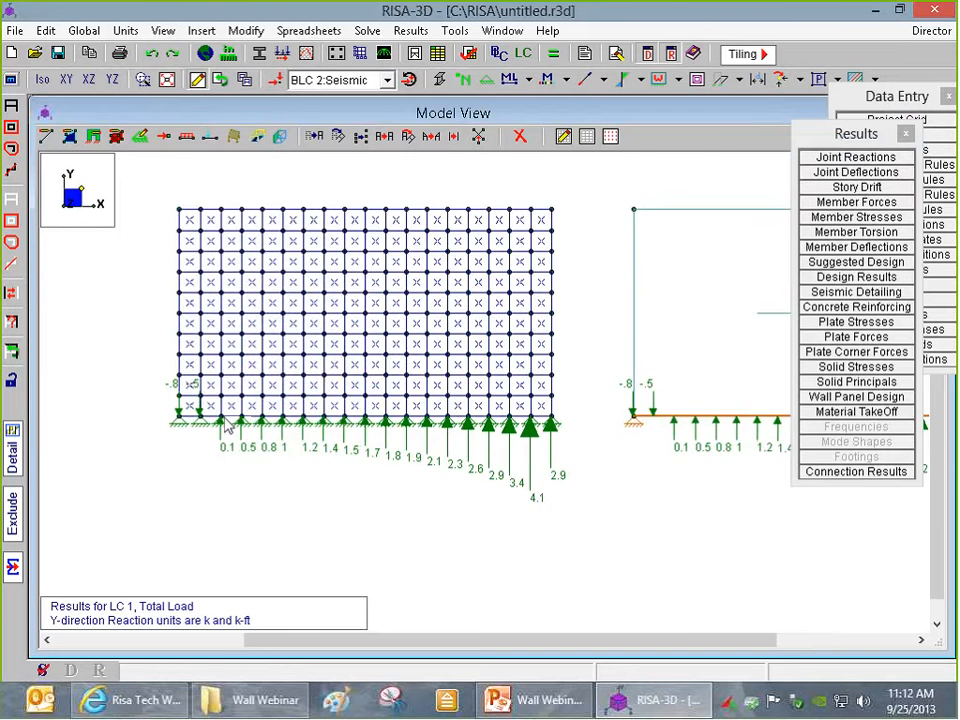
scroll(185, 420, "down", 4)
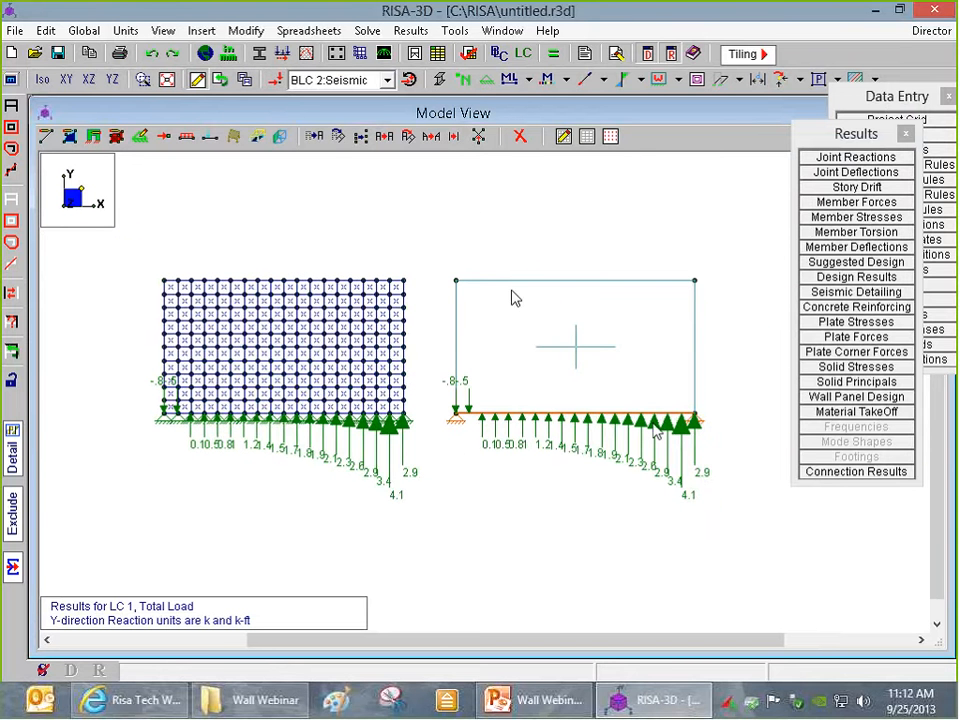
scroll(535, 420, "down", 1)
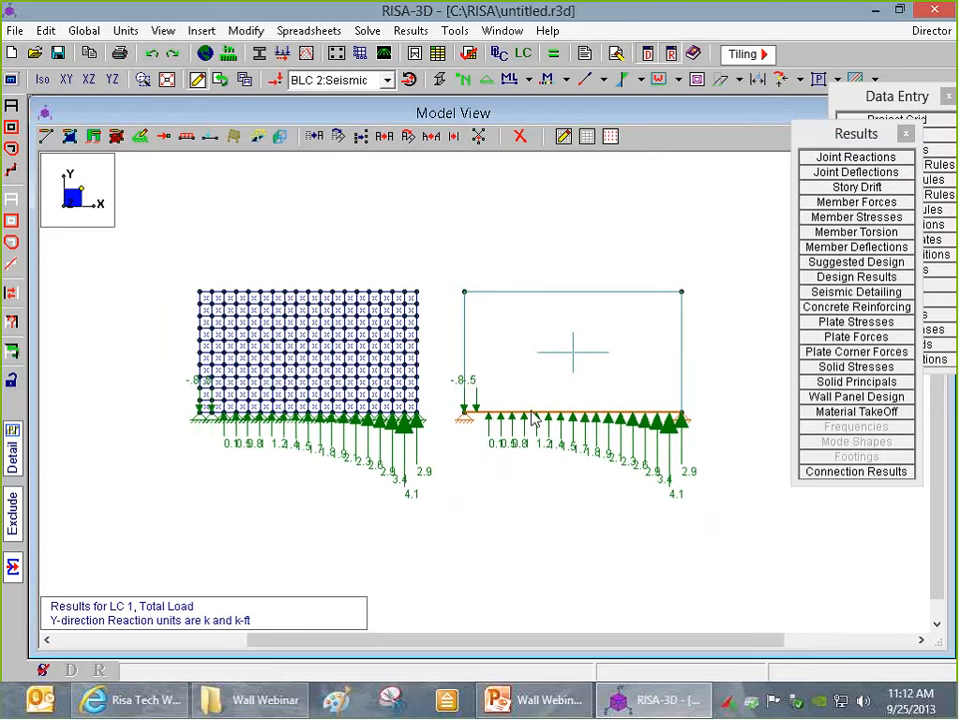
scroll(444, 428, "up", 2)
scroll(536, 428, "up", 1)
scroll(460, 398, "down", 2)
scroll(508, 362, "up", 1)
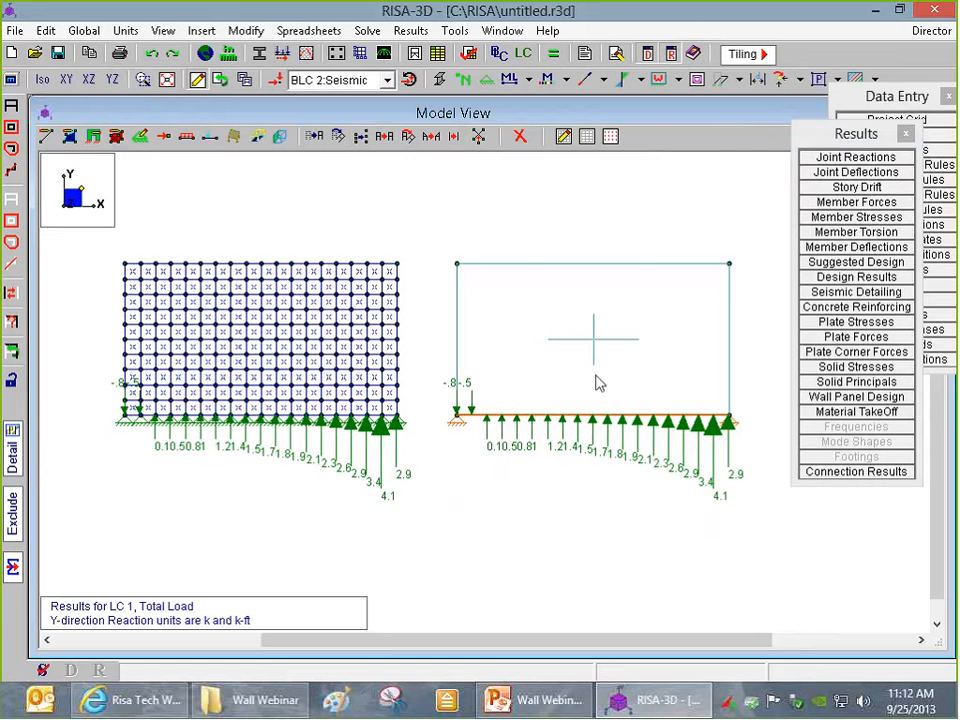
- Show the wall panel's internal mesh in the model view and compare it with the plate wall's mesh
left_click(11, 79)
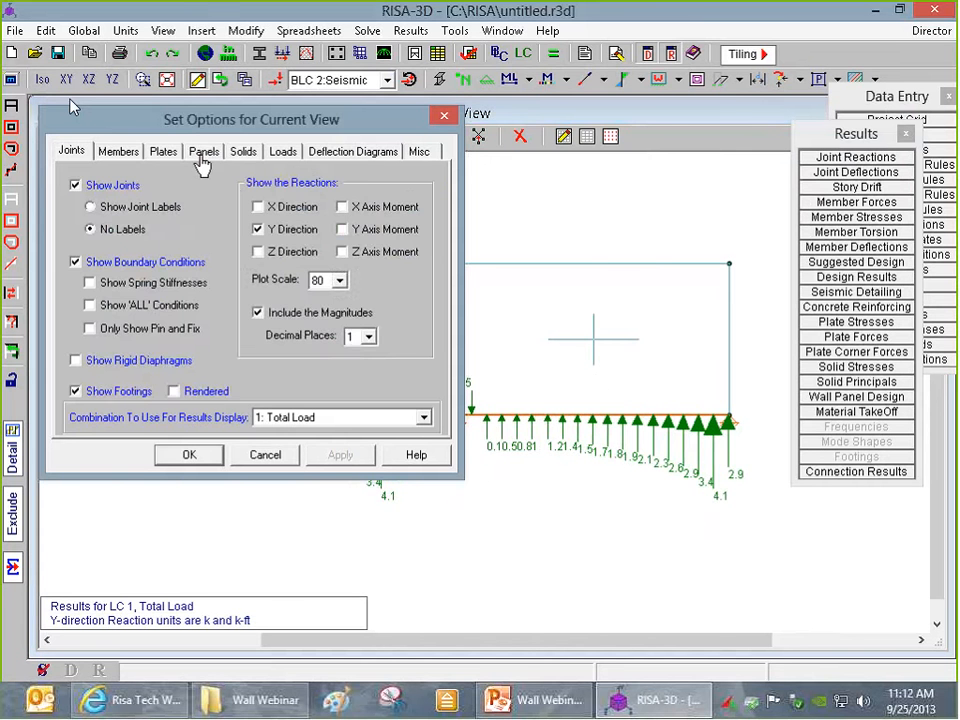
left_click(201, 156)
left_click(90, 278)
left_click(322, 456)
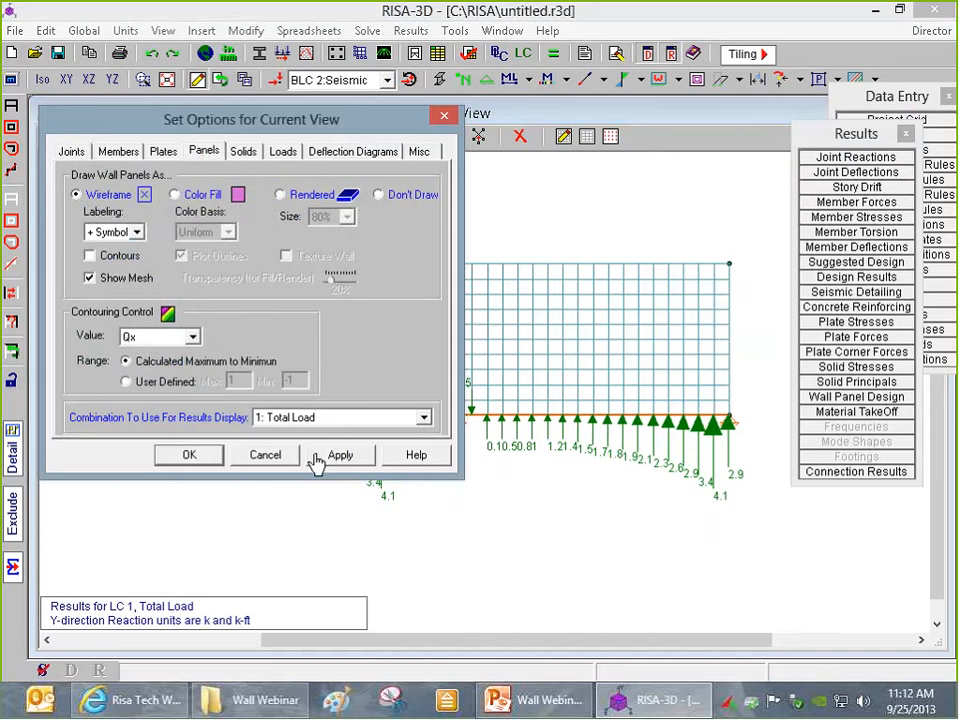
left_click(195, 455)
scroll(656, 293, "up", 2)
scroll(380, 289, "down", 2)
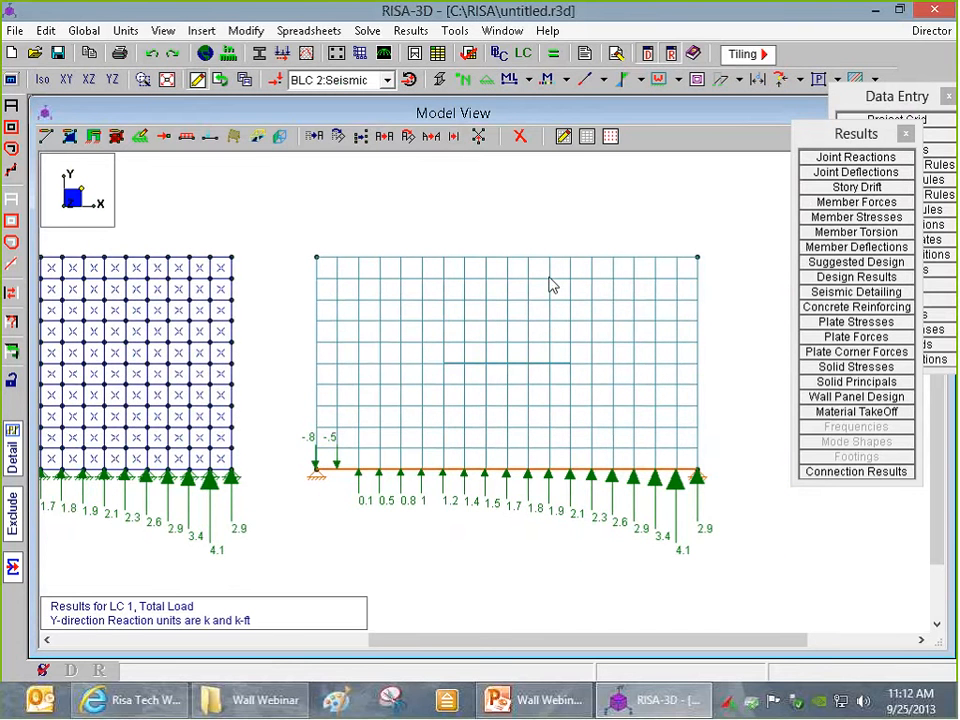
scroll(578, 353, "down", 1)
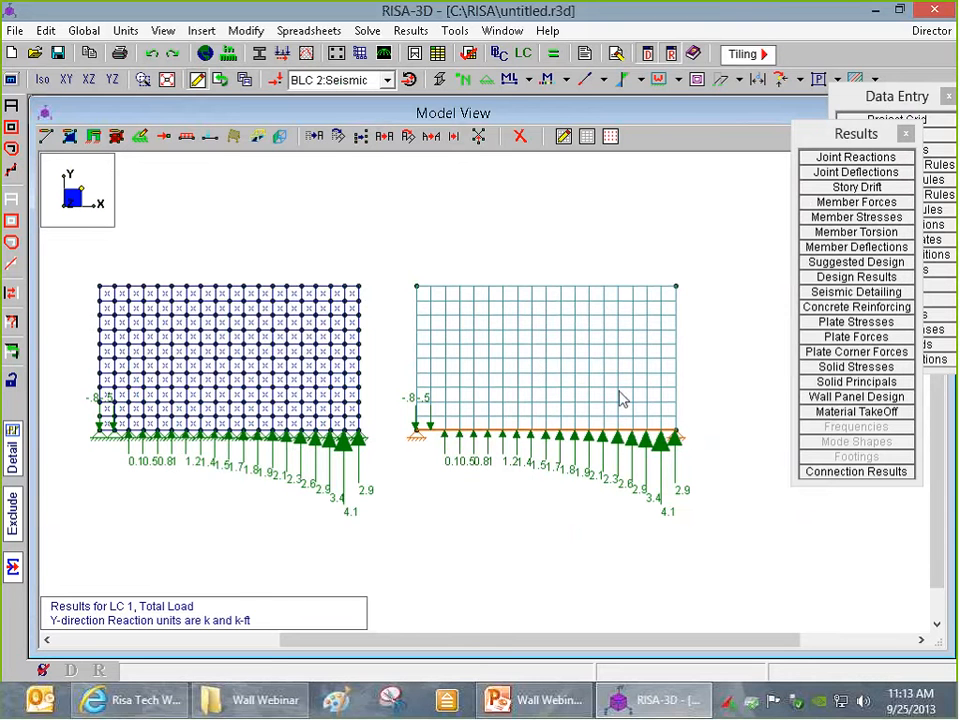
scroll(629, 390, "down", 3)
scroll(484, 340, "up", 3)
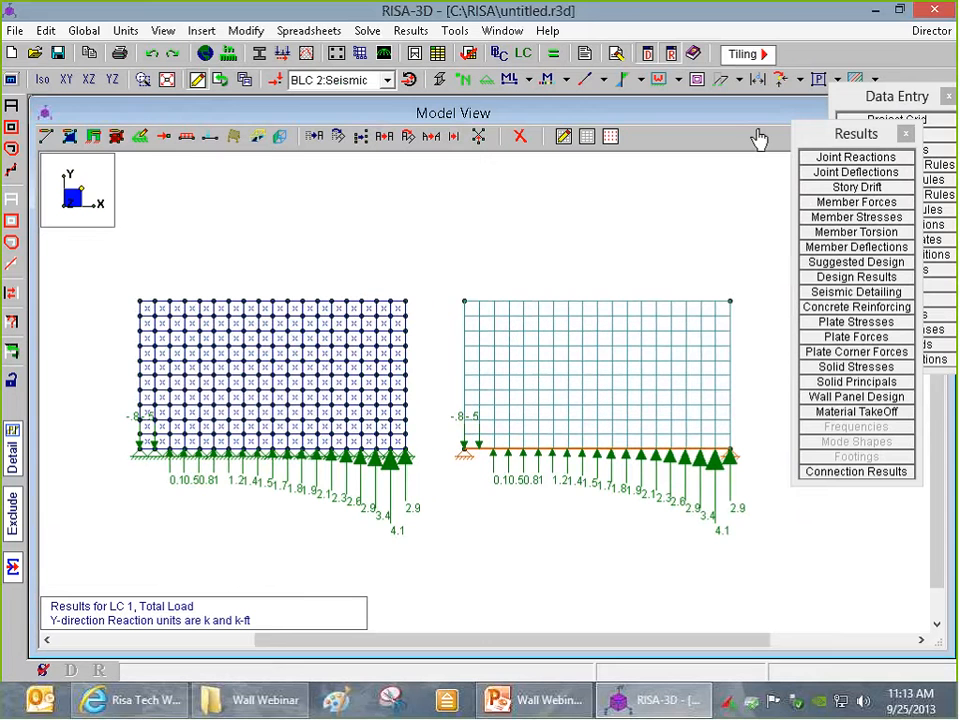
- Display the Fx force contours on the wall panel, moving the floating palettes out of the way
left_click_drag(845, 97, 842, 146)
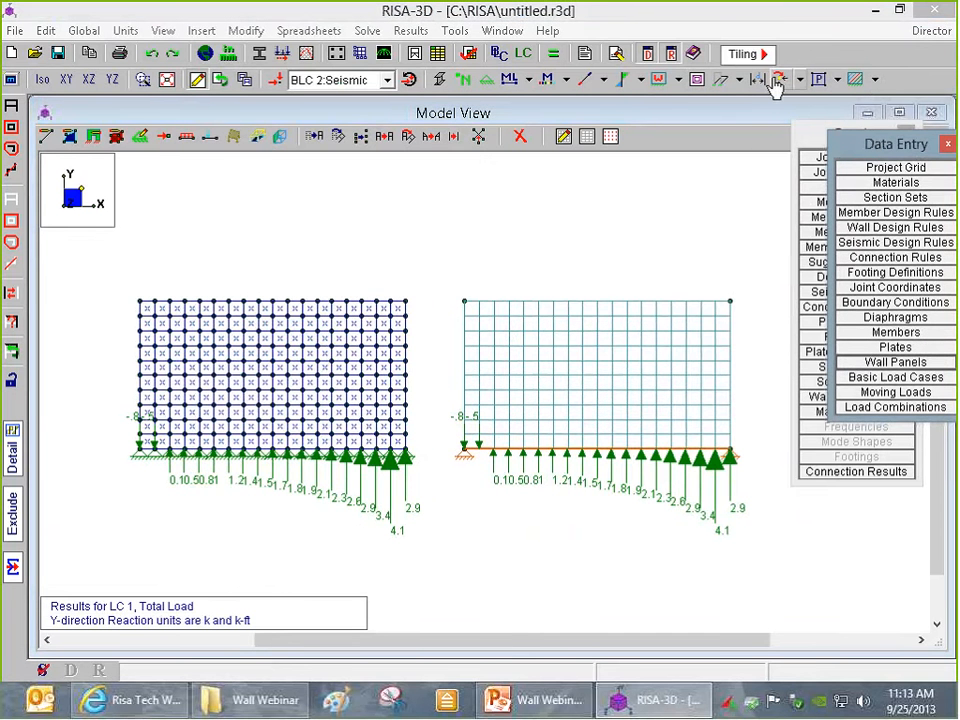
left_click(876, 80)
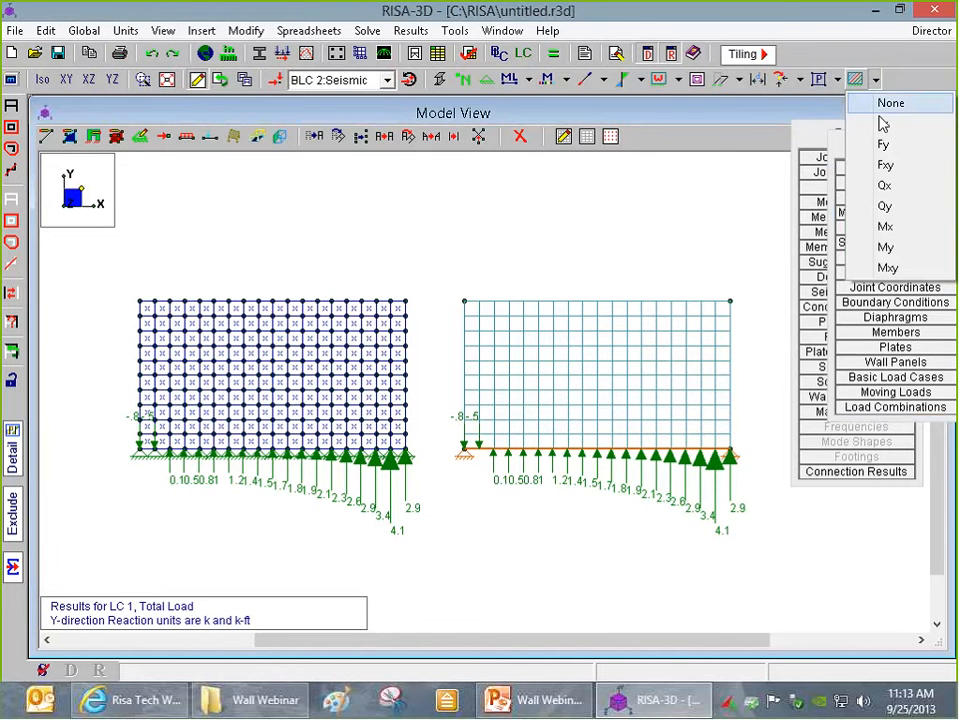
left_click(882, 124)
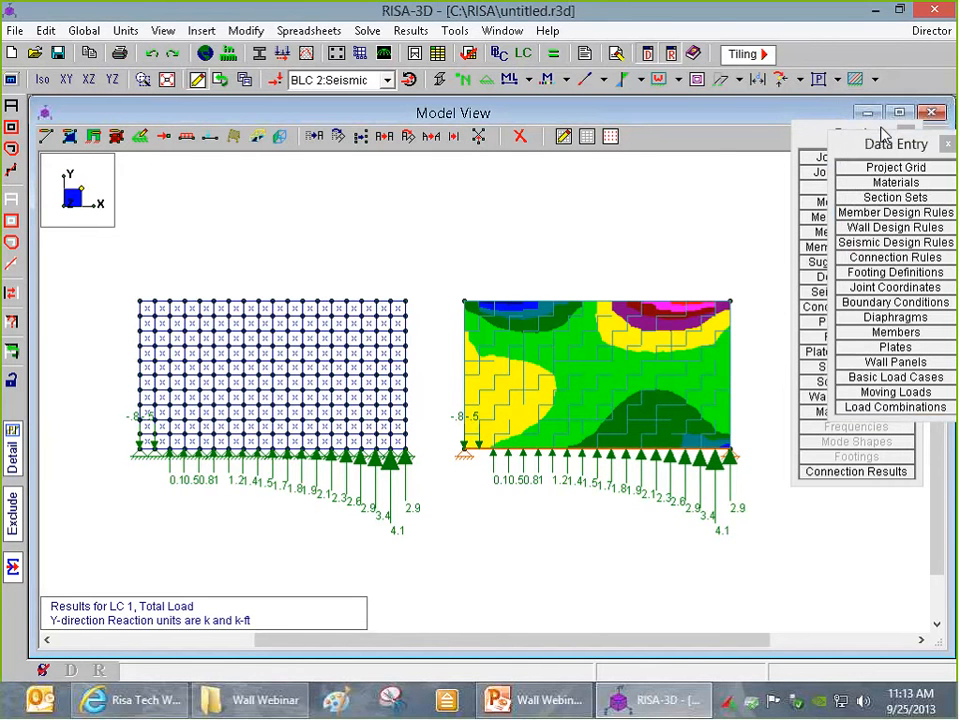
left_click(883, 135)
left_click_drag(853, 134, 833, 190)
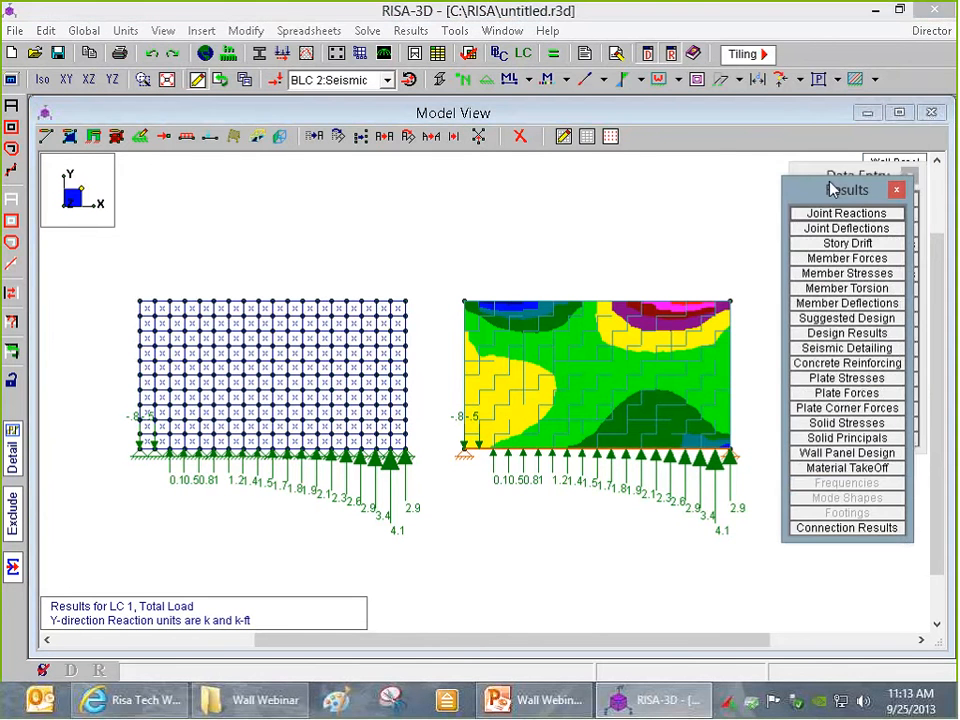
- Customize the toolbar by adding the Plate Stress Contours and Plate Force Contour buttons
left_click(454, 31)
left_click(454, 31)
left_click(454, 31)
left_click(489, 255)
left_click_drag(176, 188, 178, 237)
left_click(95, 204)
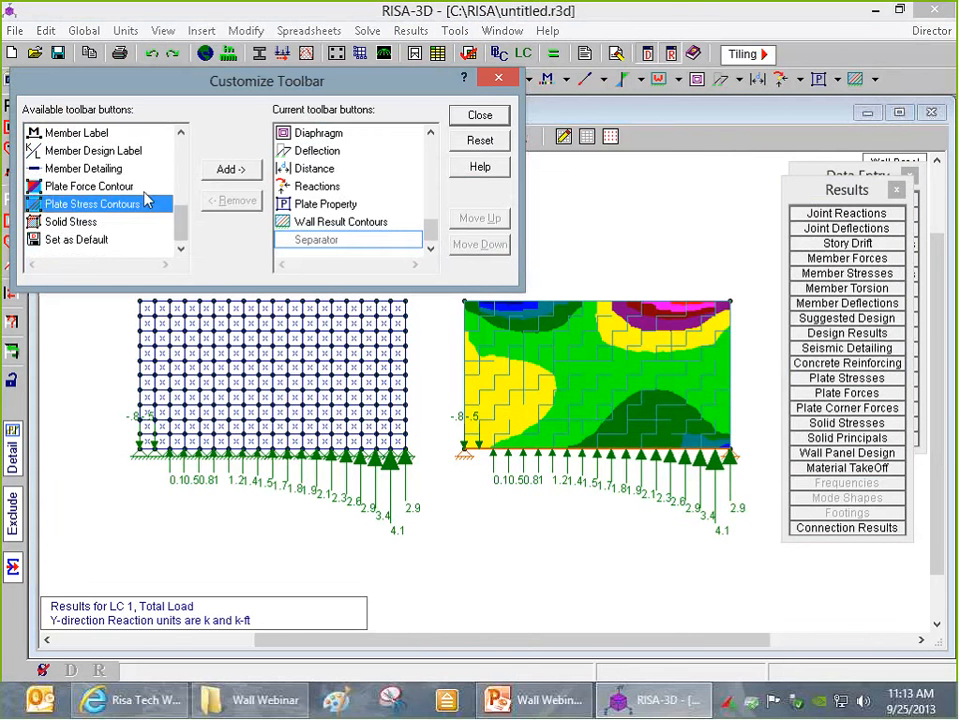
left_click(229, 169)
left_click(89, 204)
left_click(236, 169)
left_click(480, 115)
- Display the Fx force contours on the plate wall and uncover the contour legends
left_click(949, 80)
left_click(897, 125)
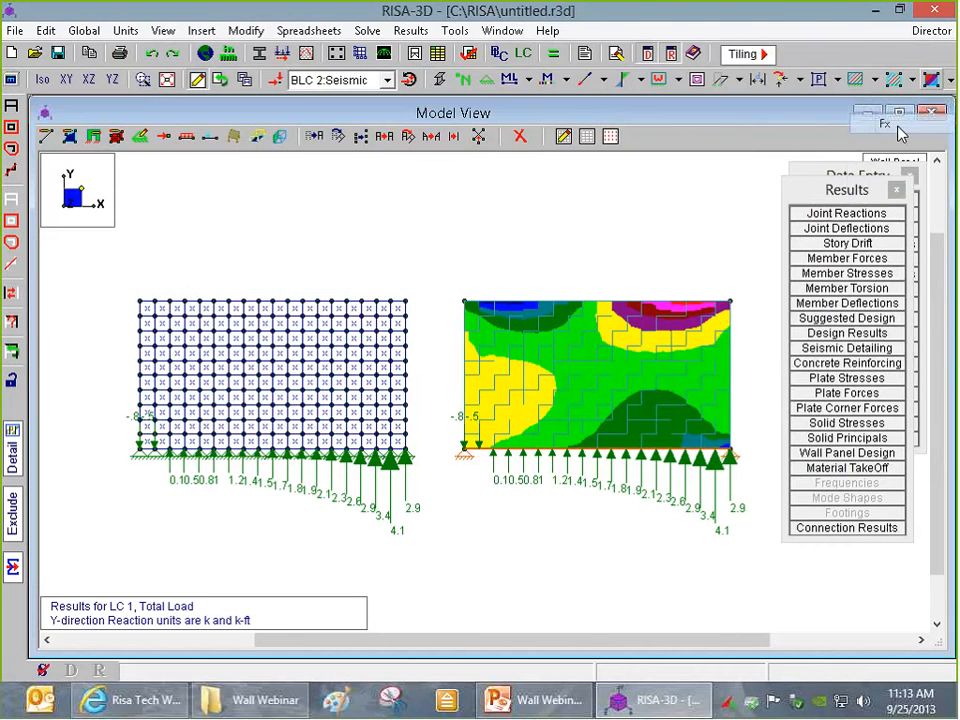
left_click_drag(844, 191, 859, 313)
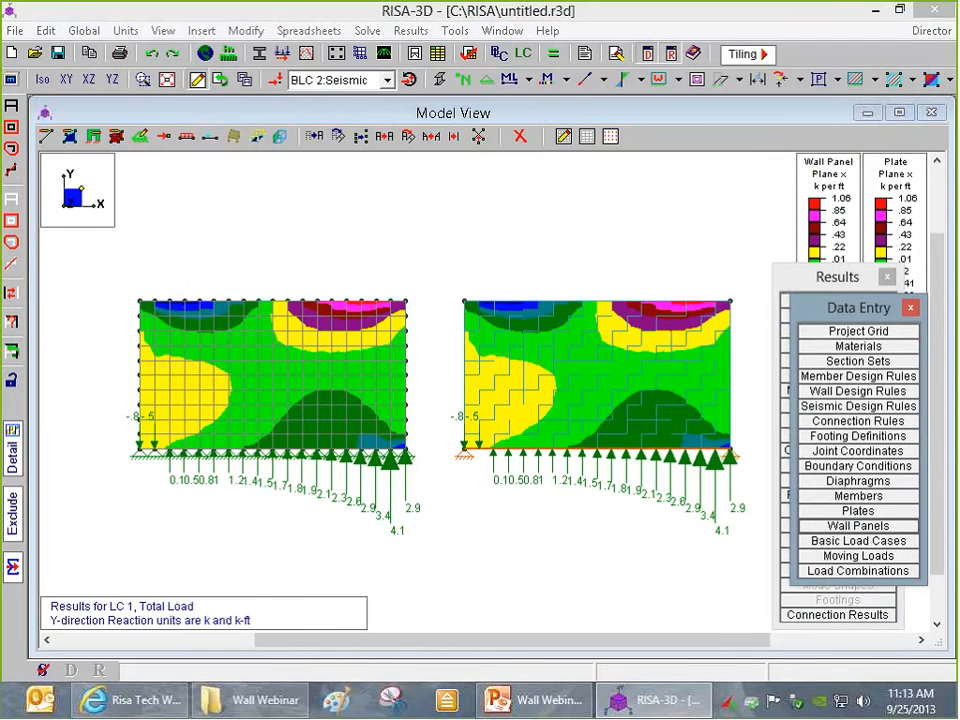
- Compare the plate wall and the wall panel using Fy force contours, followed by Fxy contours
left_click(912, 80)
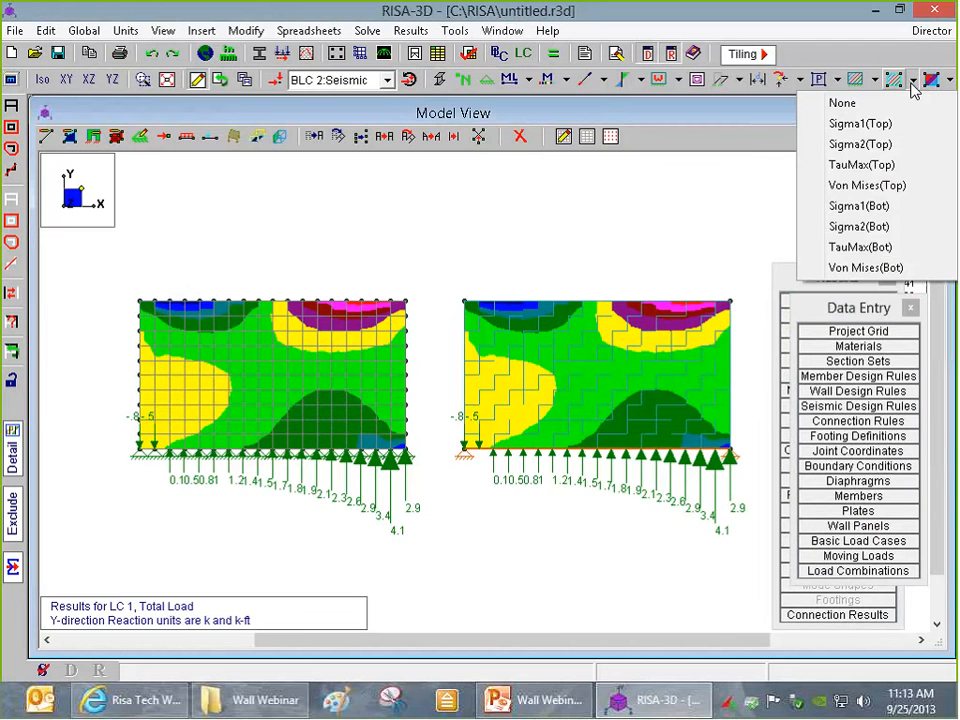
left_click(875, 80)
left_click(868, 144)
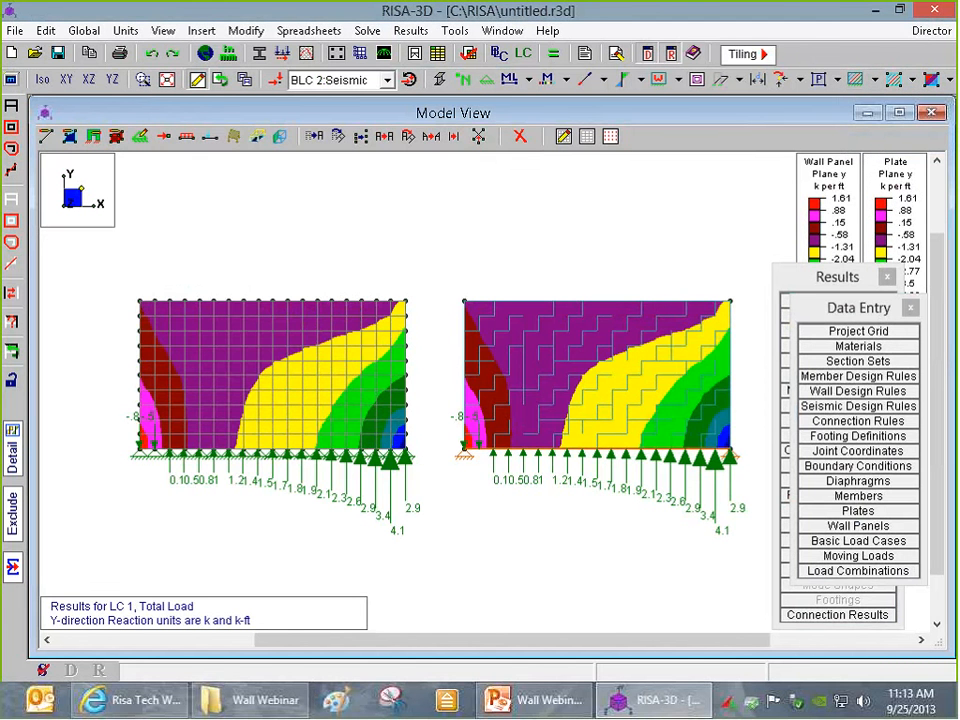
scroll(635, 400, "down", 1)
scroll(655, 440, "up", 4)
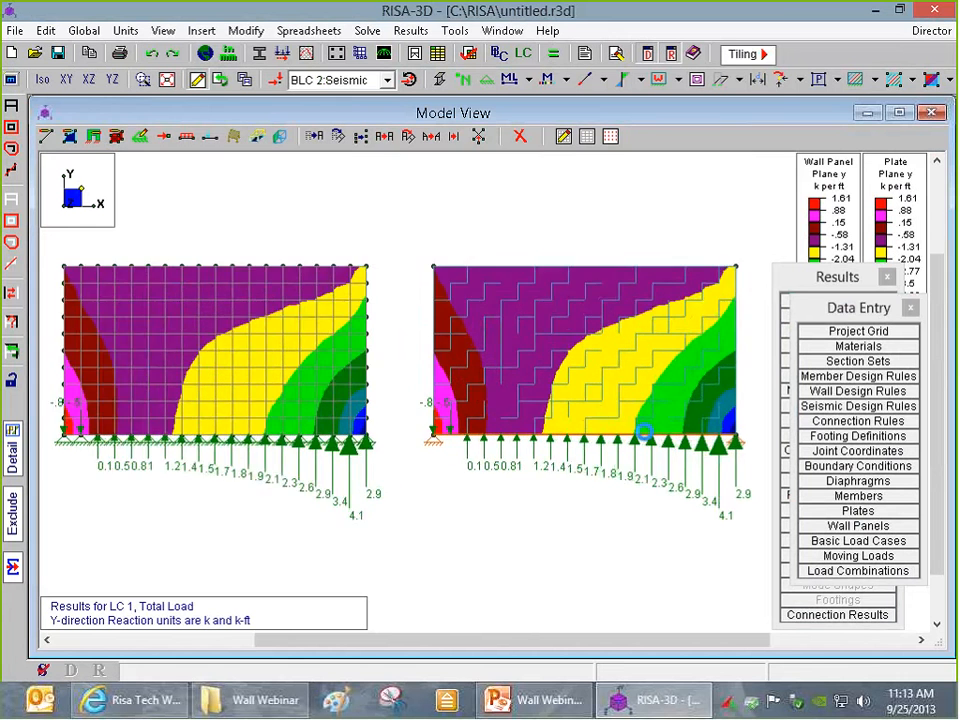
scroll(618, 428, "down", 3)
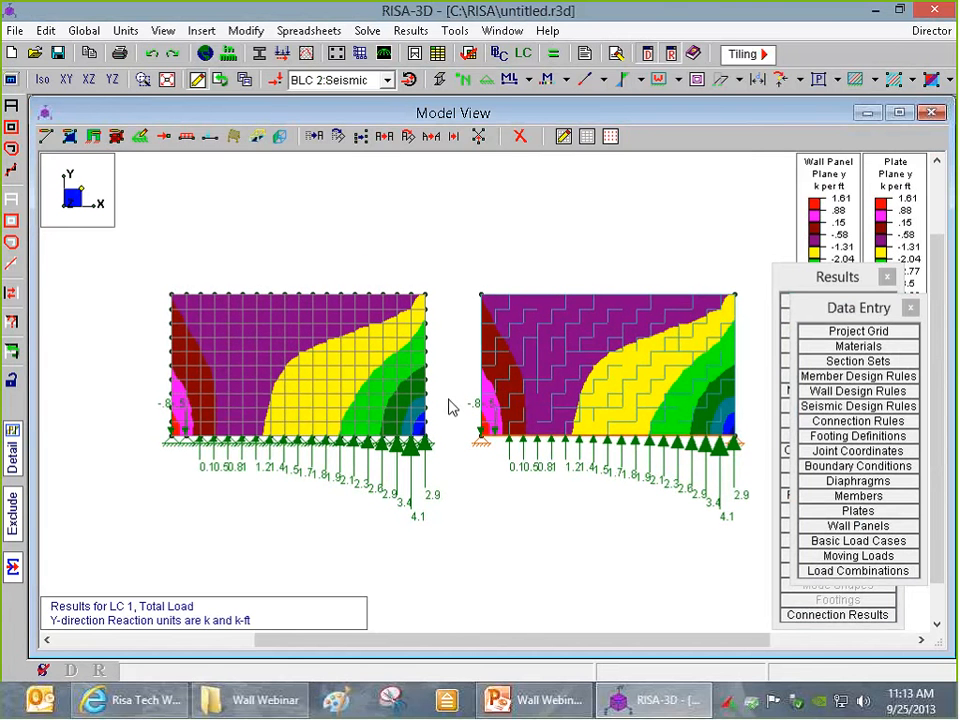
left_click(875, 79)
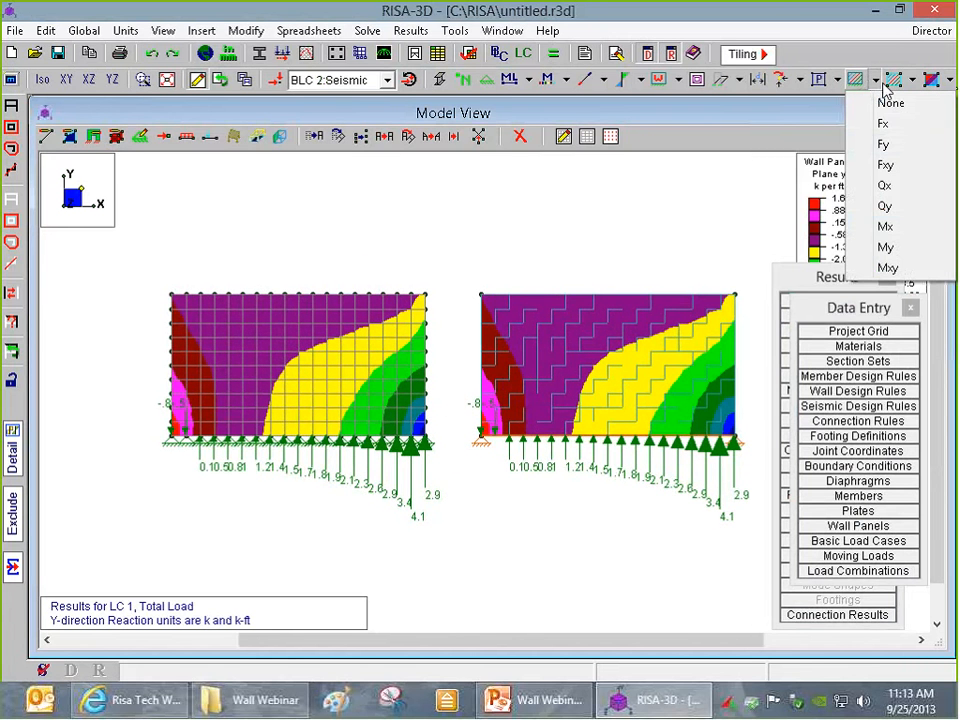
left_click(895, 165)
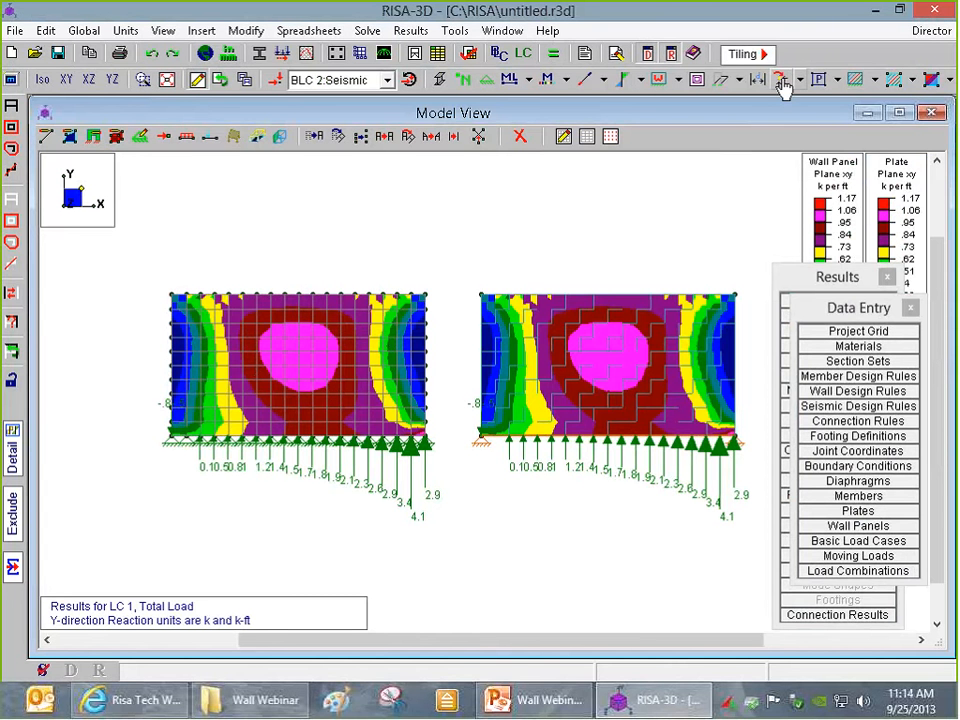
- Remove the force contours from both the wall panel and the plate wall
left_click(875, 82)
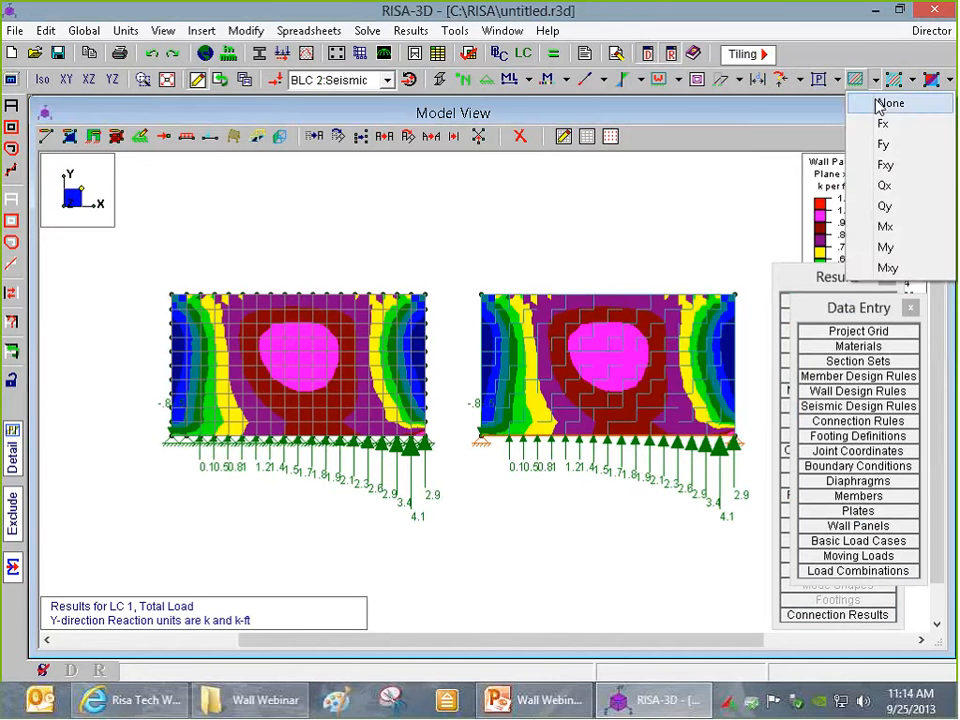
left_click(879, 101)
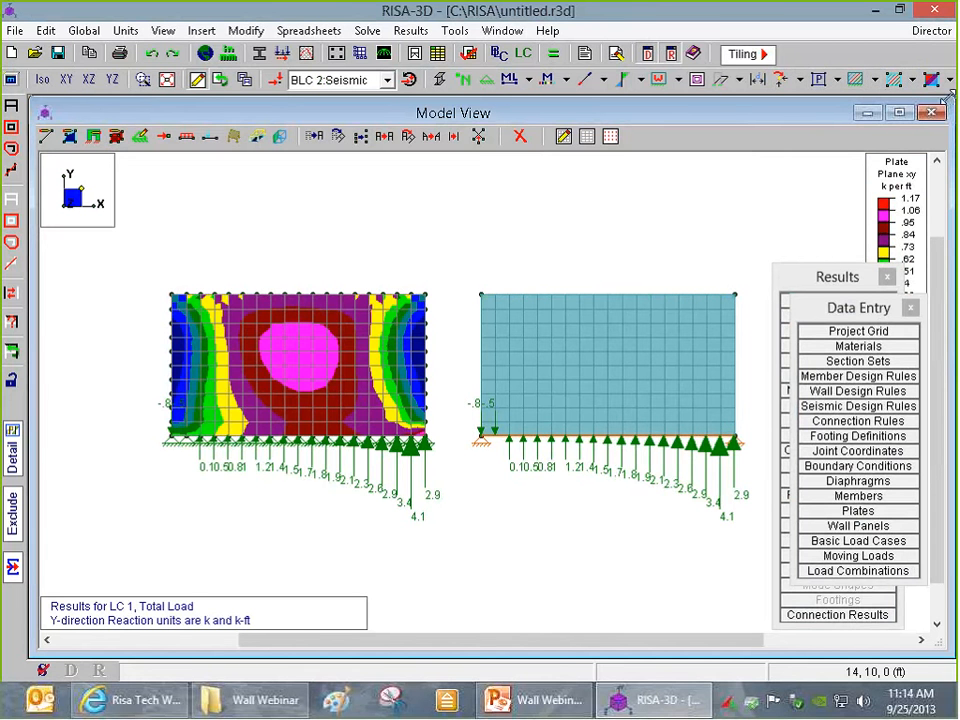
left_click(949, 80)
left_click(890, 101)
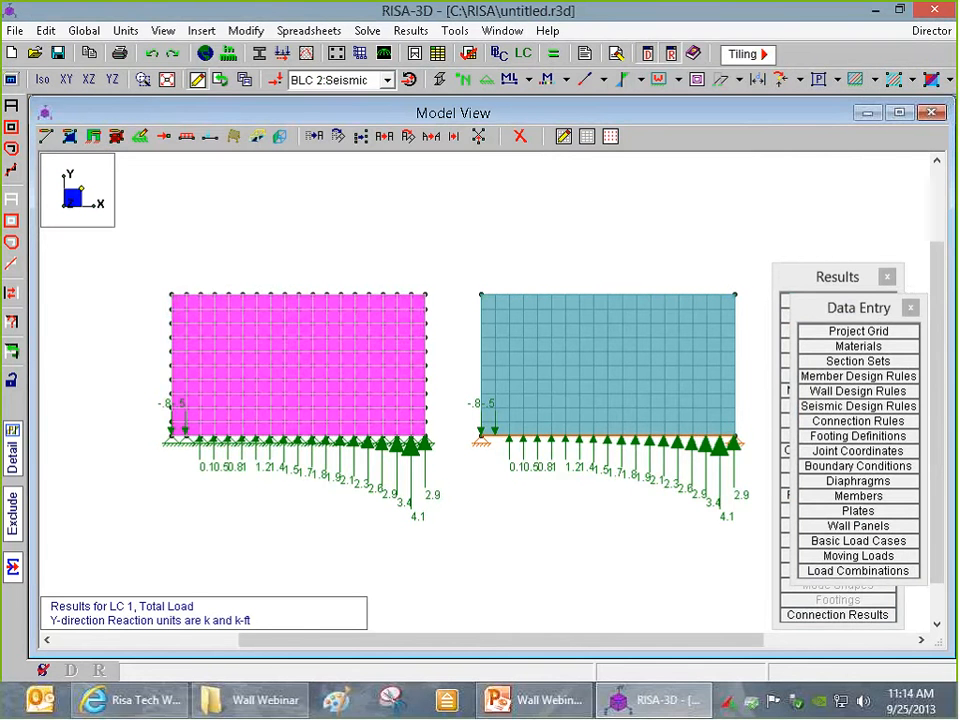
- Clear the results and set the quad submesh to 2 pieces along the A-B side, applied to individually picked plates
scroll(360, 333, "up", 2)
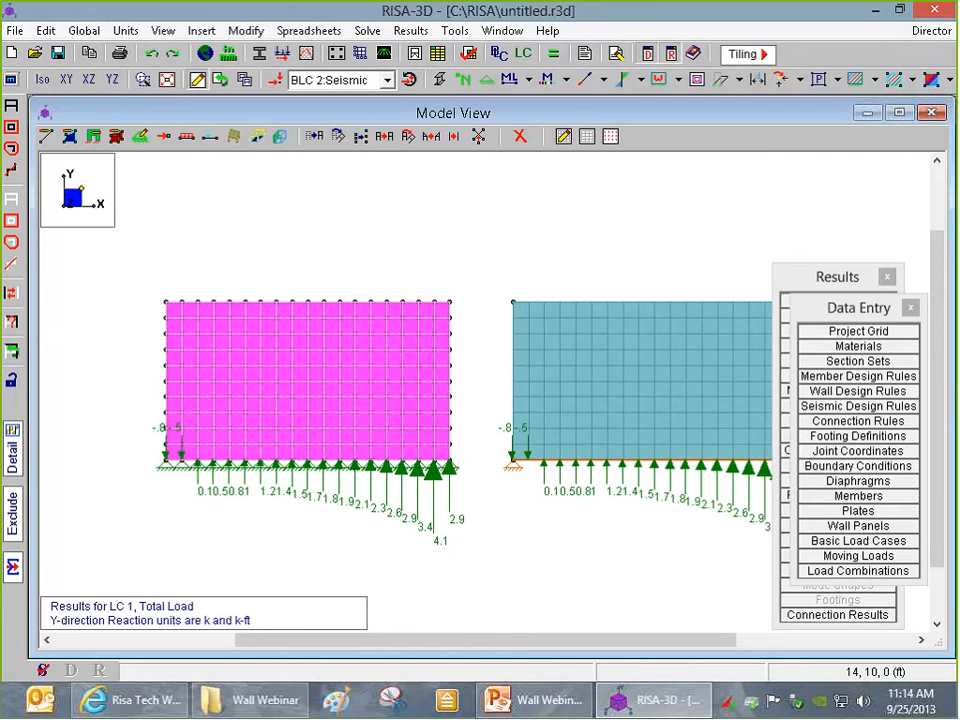
scroll(195, 455, "up", 3)
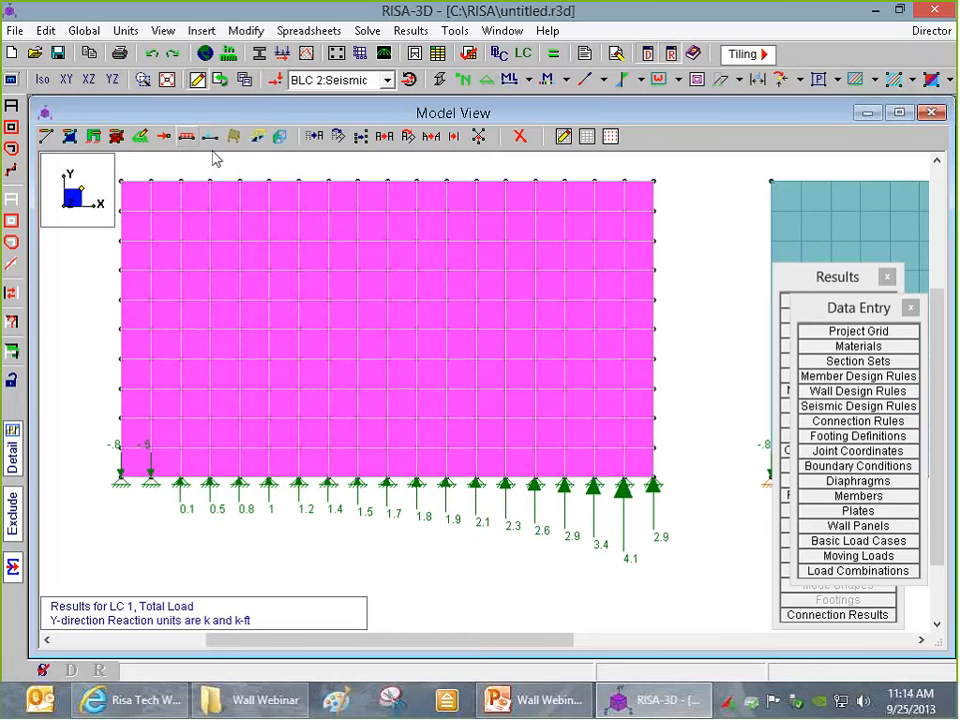
left_click(70, 137)
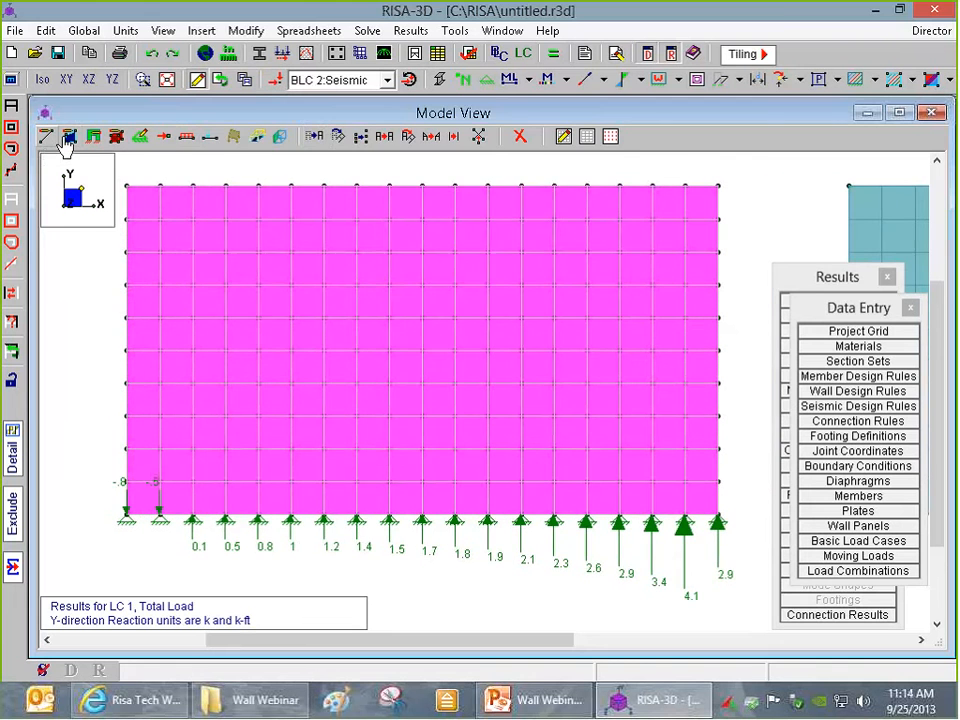
left_click(71, 138)
left_click(366, 255)
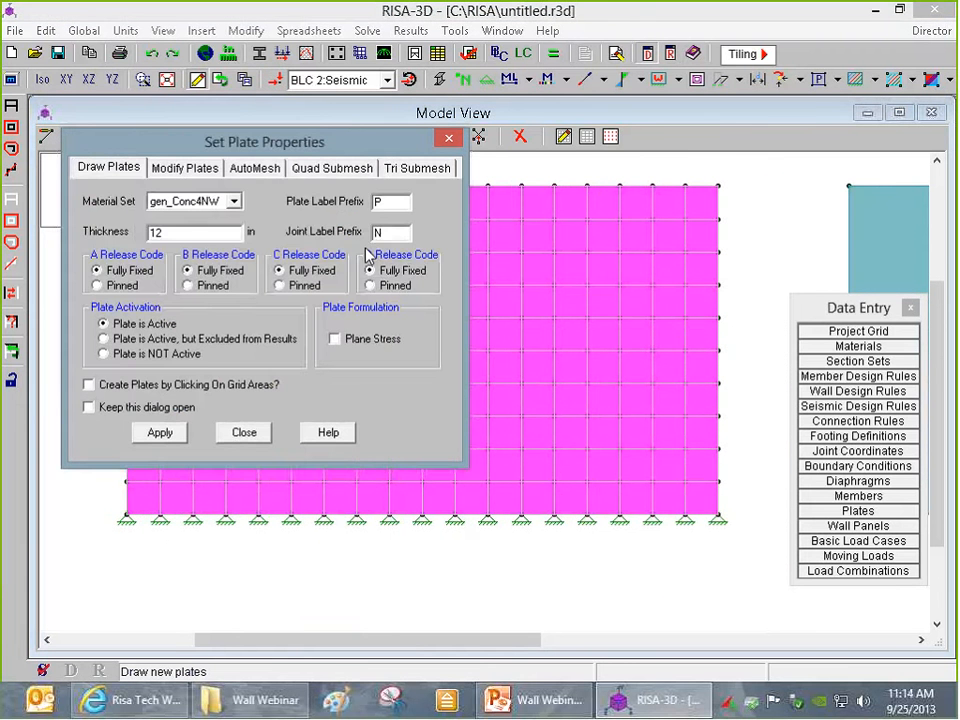
left_click(332, 168)
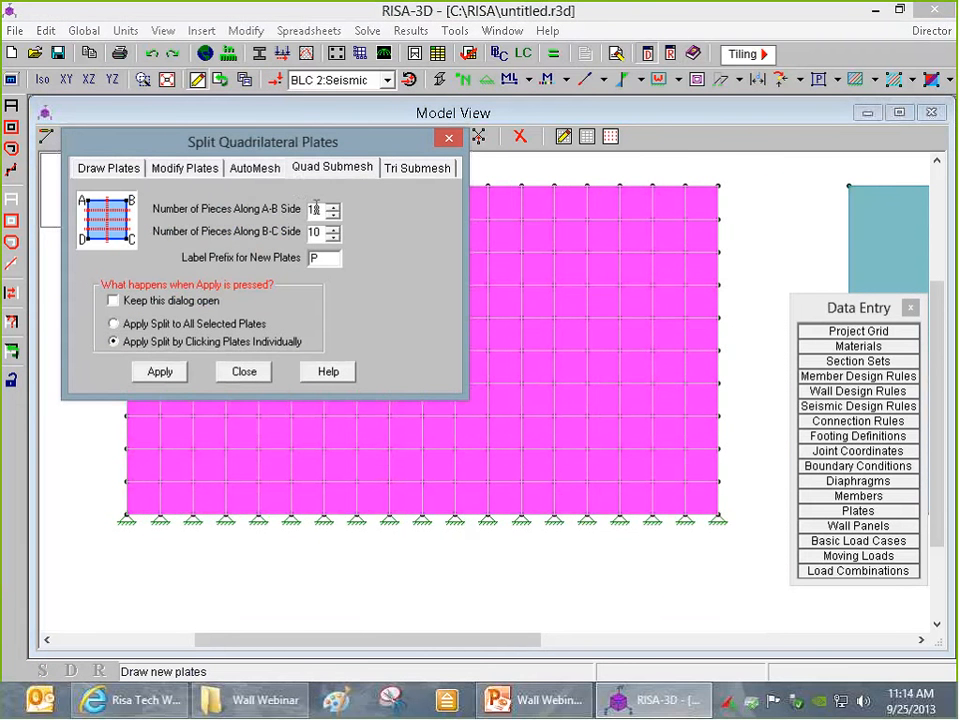
left_click_drag(319, 209, 285, 207)
type("2")
key("Tab")
left_click(158, 376)
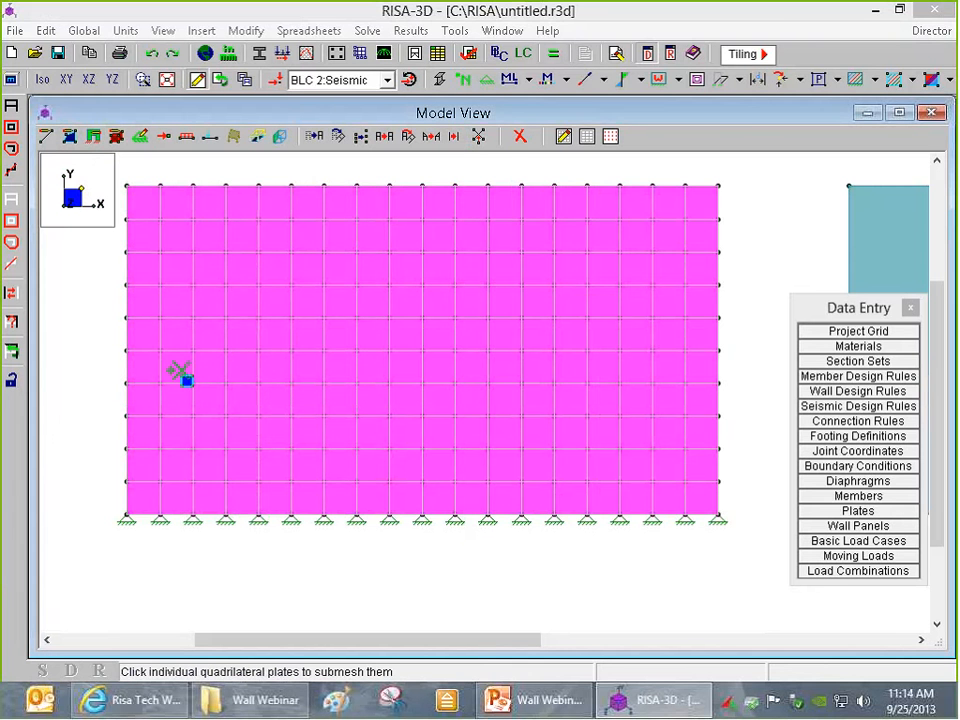
- Split the plates along both sides of the planned doorway, covering the lowest eight rows of the plate wall
left_click(221, 472)
left_click(217, 439)
left_click(218, 399)
left_click(219, 366)
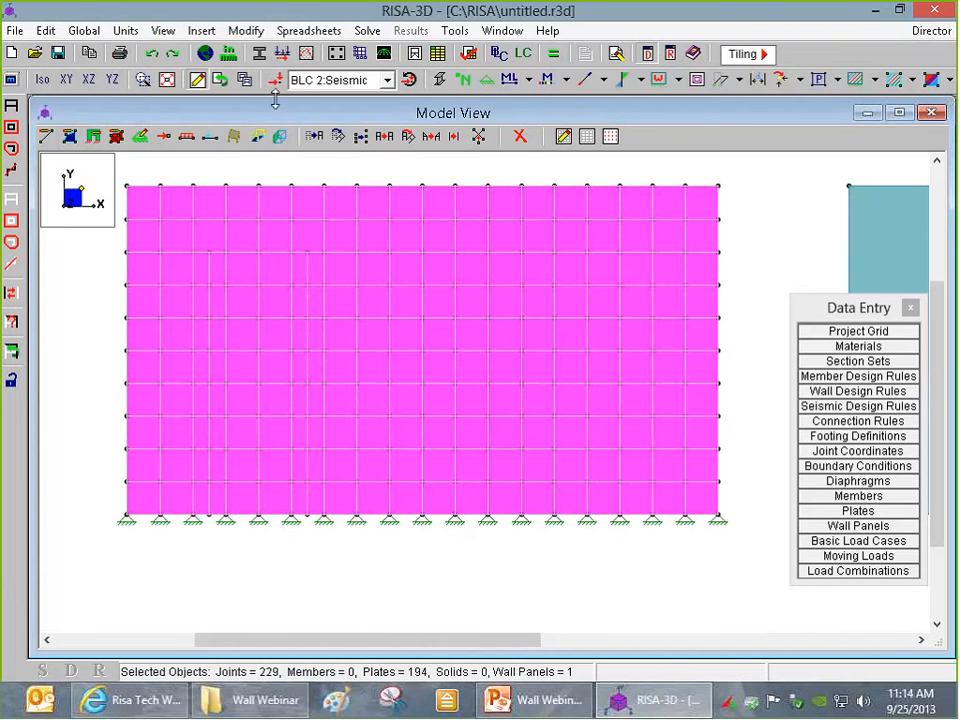
- Delete the plates in the left half of the doorway, from the wall's base up through eight rows
left_click(519, 138)
left_click(122, 534)
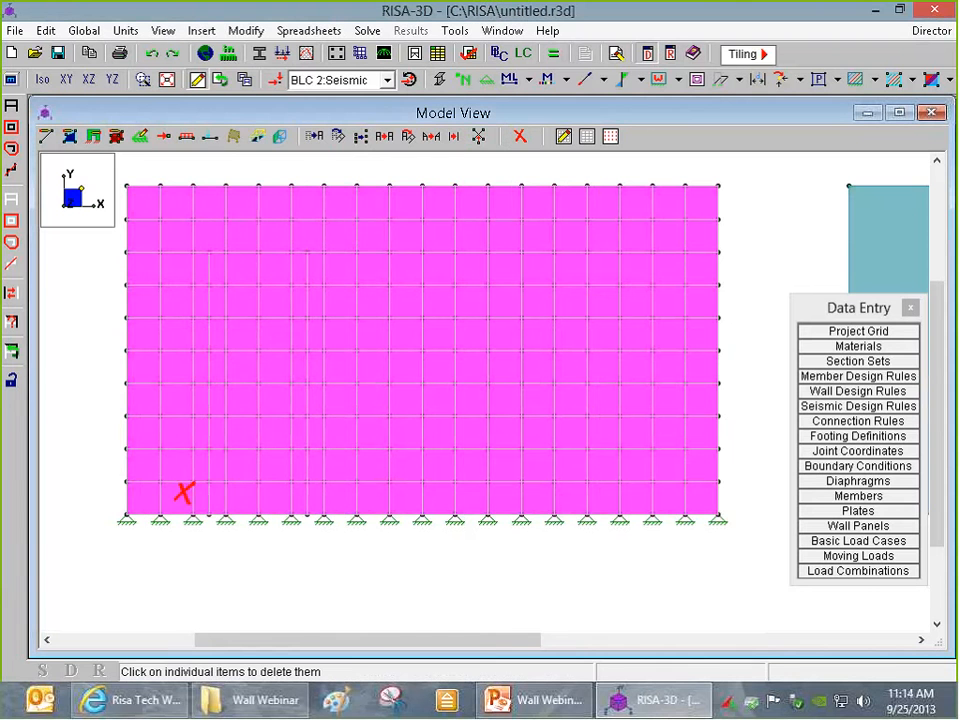
left_click(228, 490)
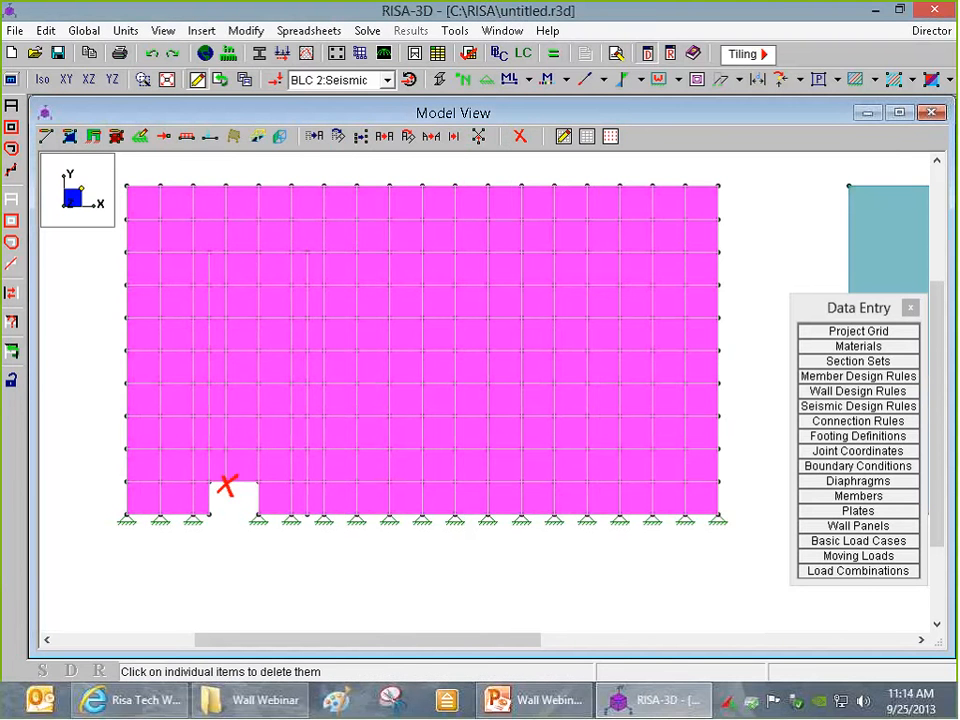
left_click(224, 460)
left_click(228, 424)
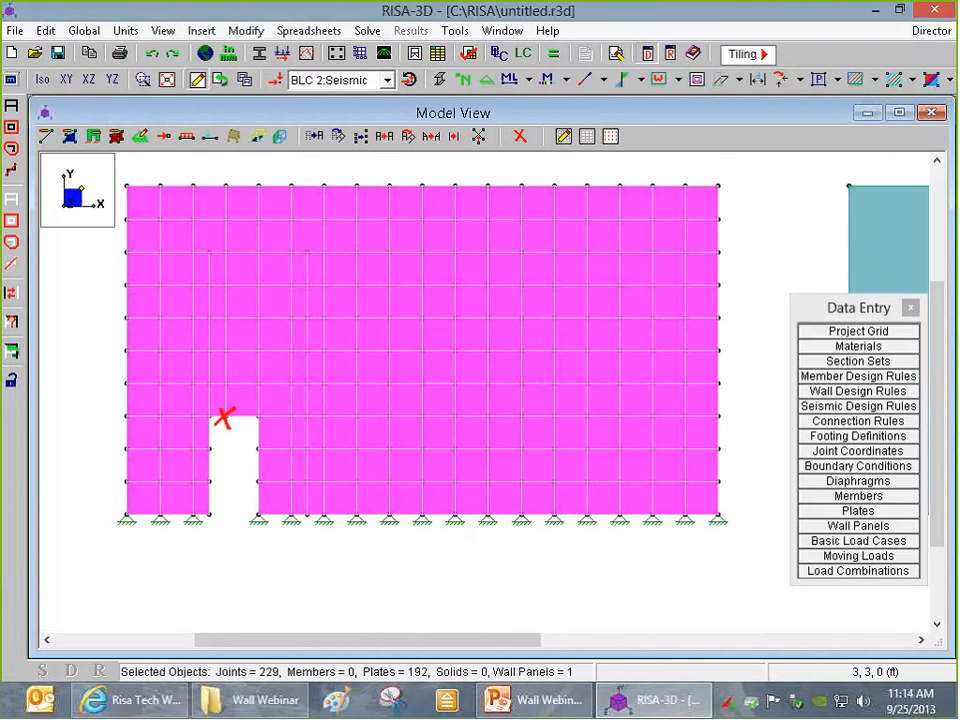
left_click(228, 395)
left_click(226, 365)
left_click(229, 336)
left_click(228, 310)
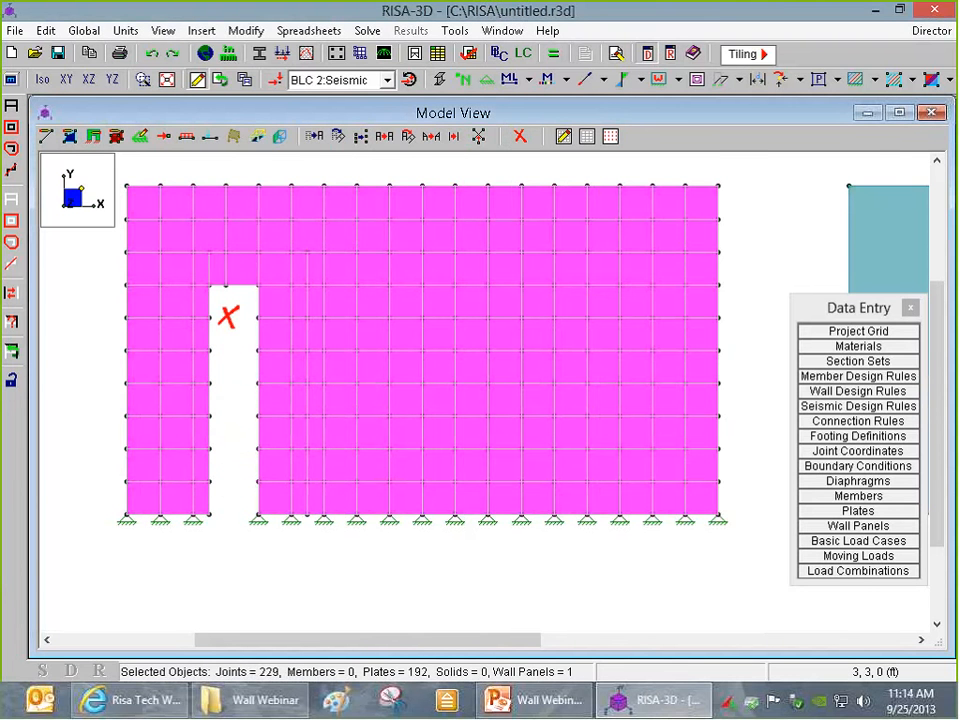
left_click(232, 270)
- Delete the plates in the right half of the doorway, from its head down to the wall's base
left_click(272, 282)
left_click(289, 312)
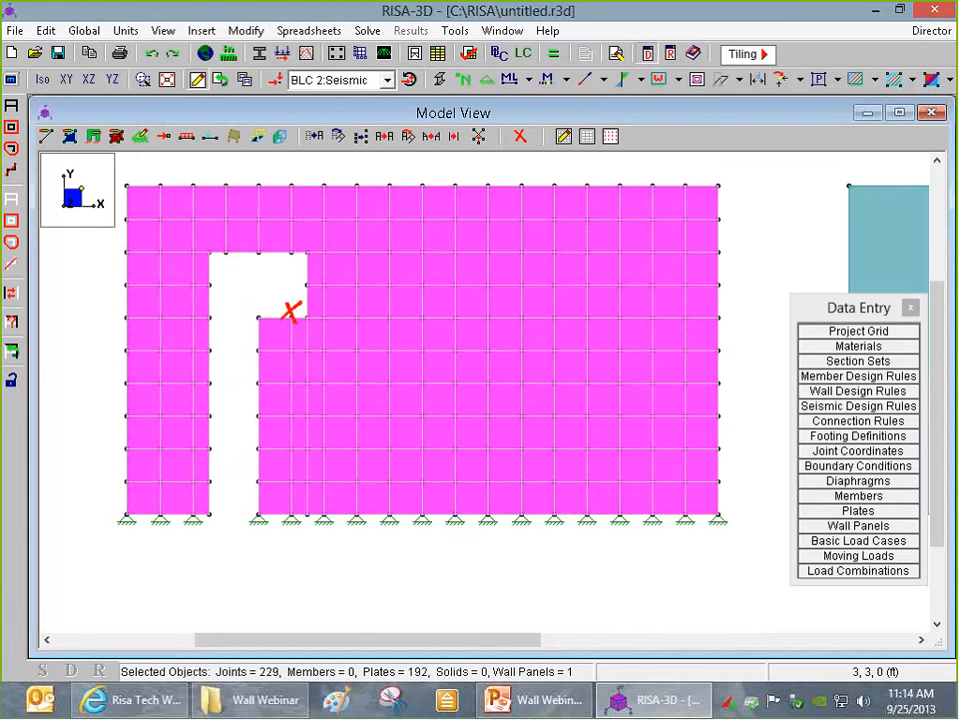
left_click(292, 338)
left_click(292, 368)
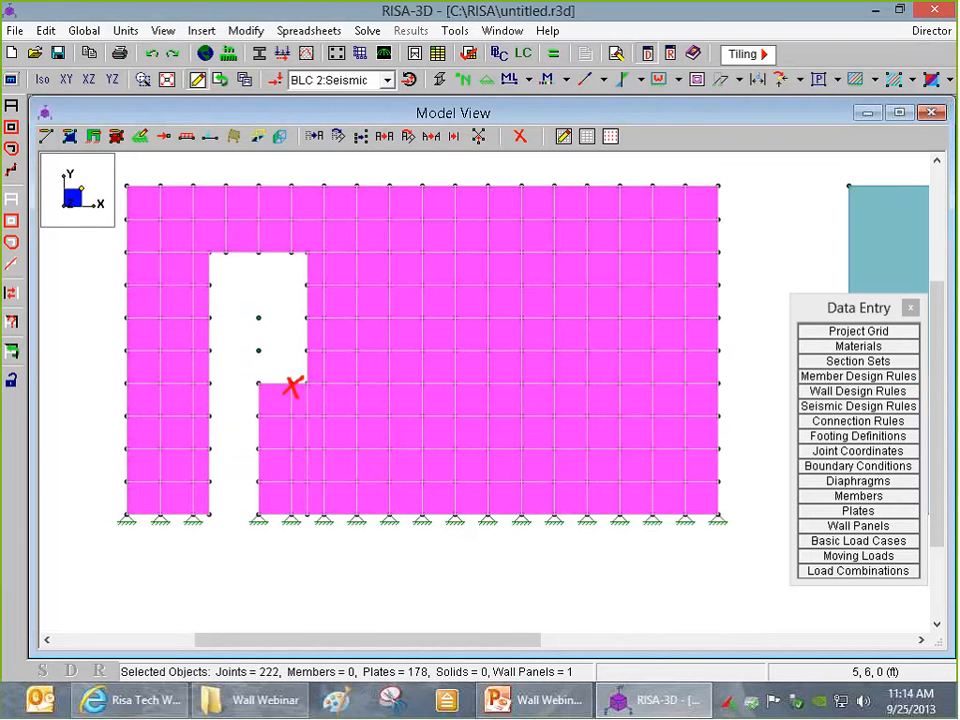
left_click(292, 400)
left_click(290, 432)
left_click(291, 466)
left_click(292, 498)
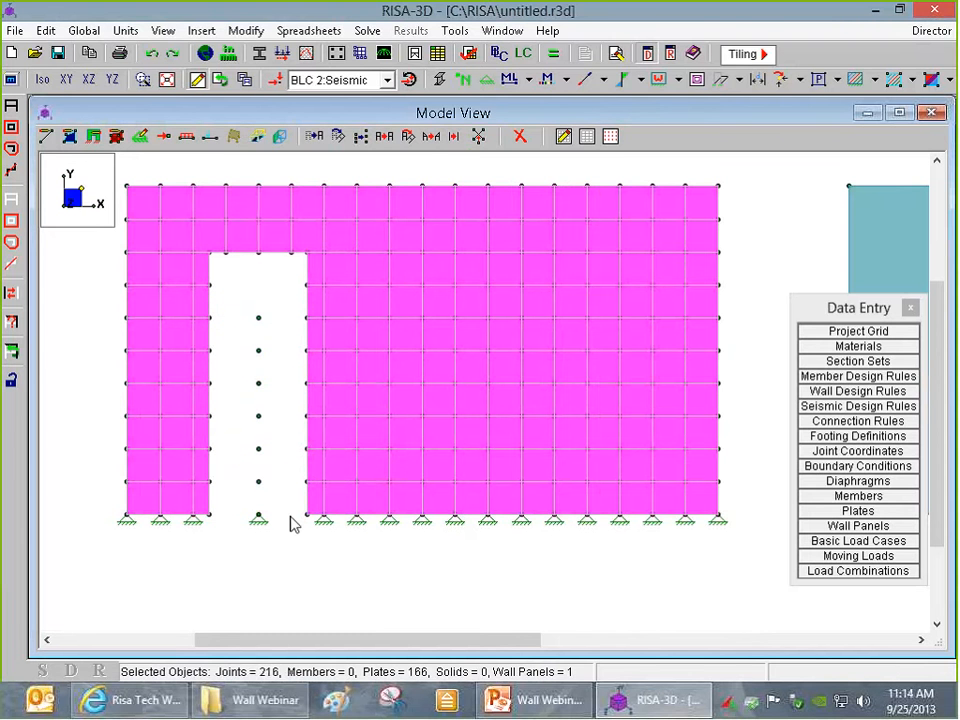
- Delete the leftover loose joints standing along the middle of the doorway opening in the plate wall
left_click(258, 517)
left_click(258, 482)
left_click(258, 449)
left_click(259, 415)
left_click(258, 350)
left_click(258, 318)
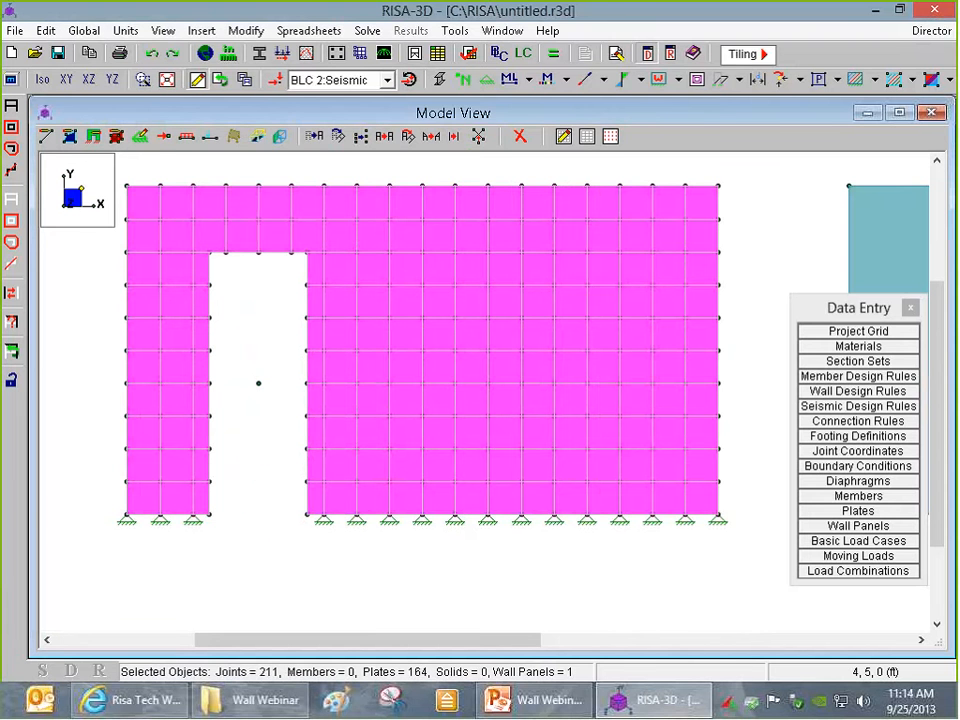
- Apply pinned boundary conditions to the base joints at the doorway's lower corners
left_click(141, 137)
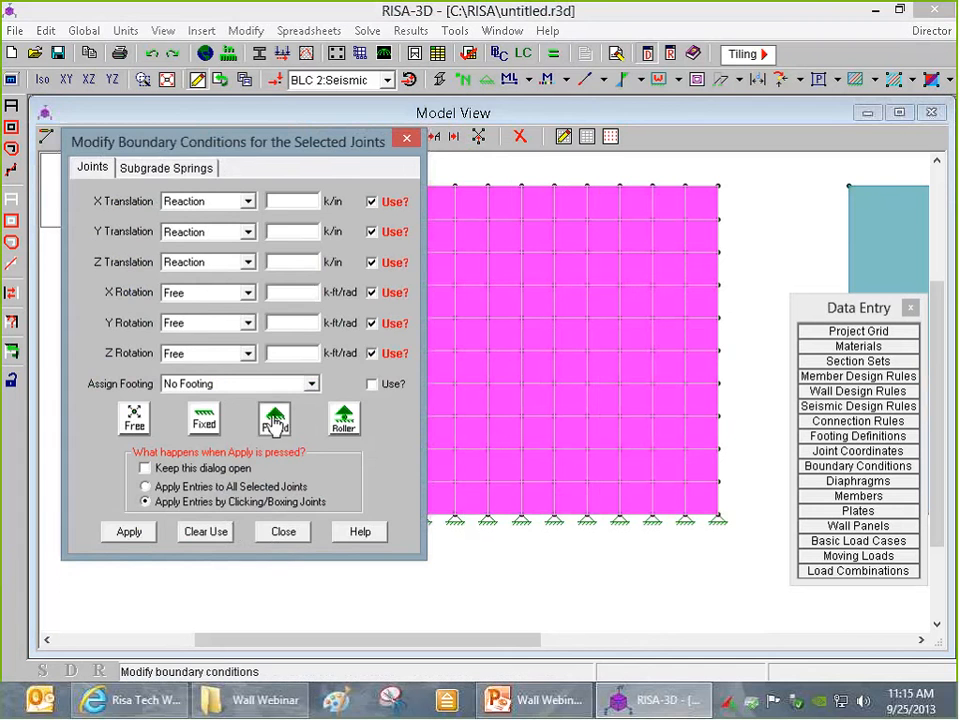
left_click(129, 532)
left_click(208, 517)
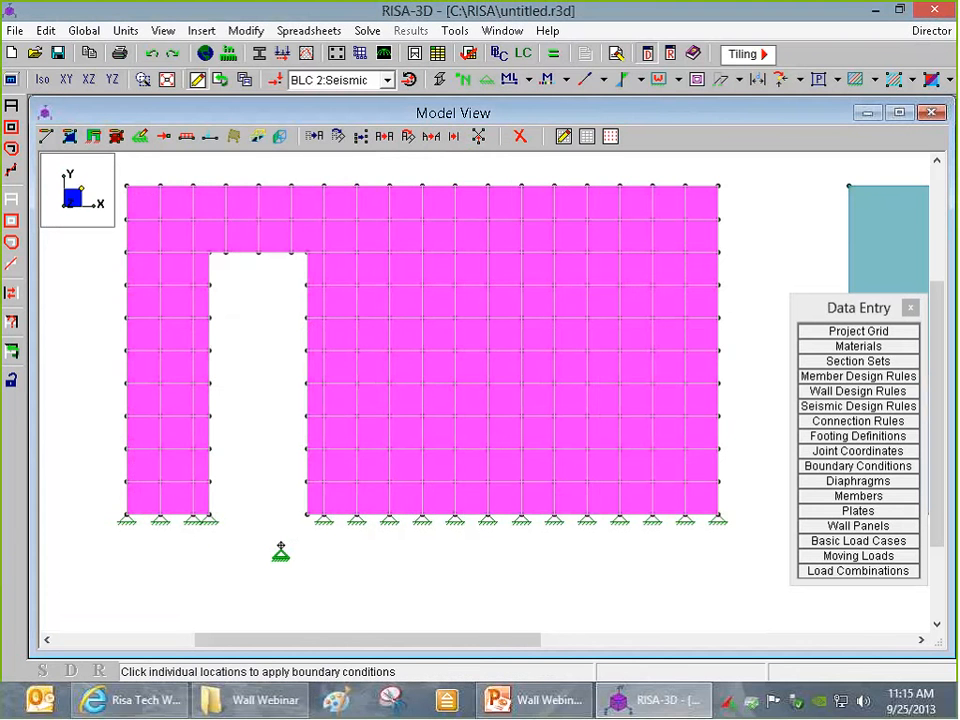
- Delete the four plates directly above the doorway head, along with the off-centre joints on the head line
scroll(270, 302, "up", 5)
scroll(215, 340, "up", 1)
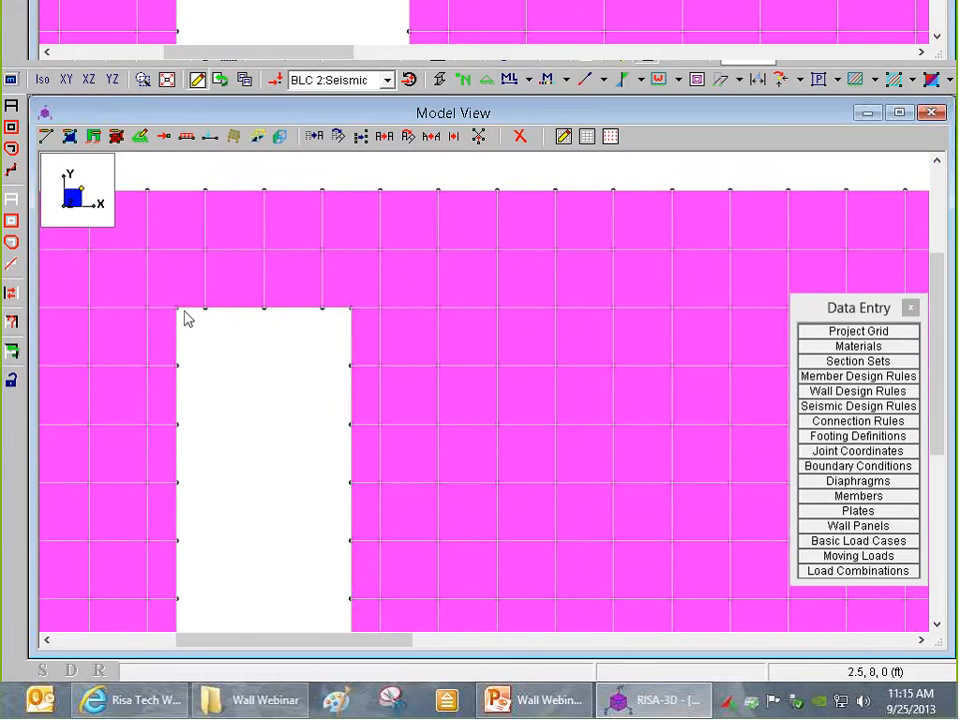
left_click(521, 137)
left_click(124, 534)
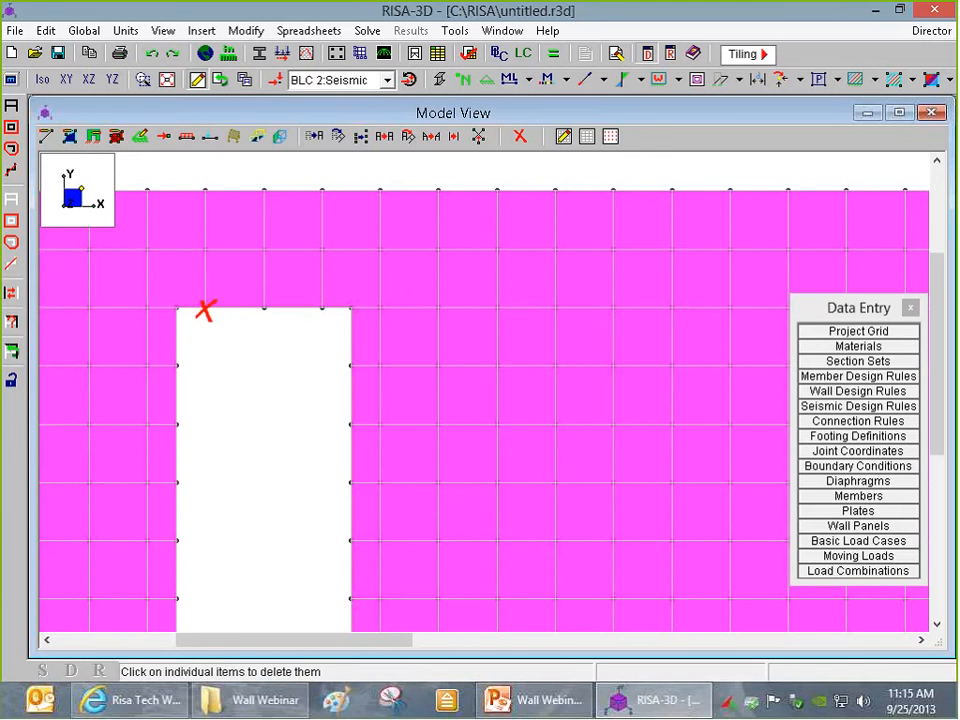
left_click(205, 308)
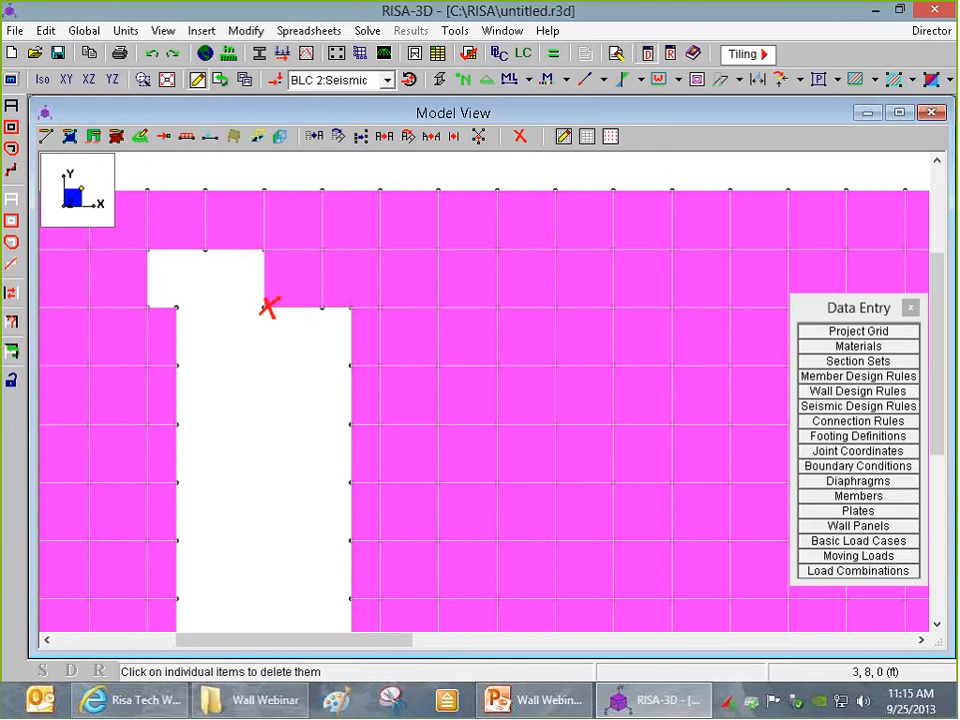
left_click(298, 287)
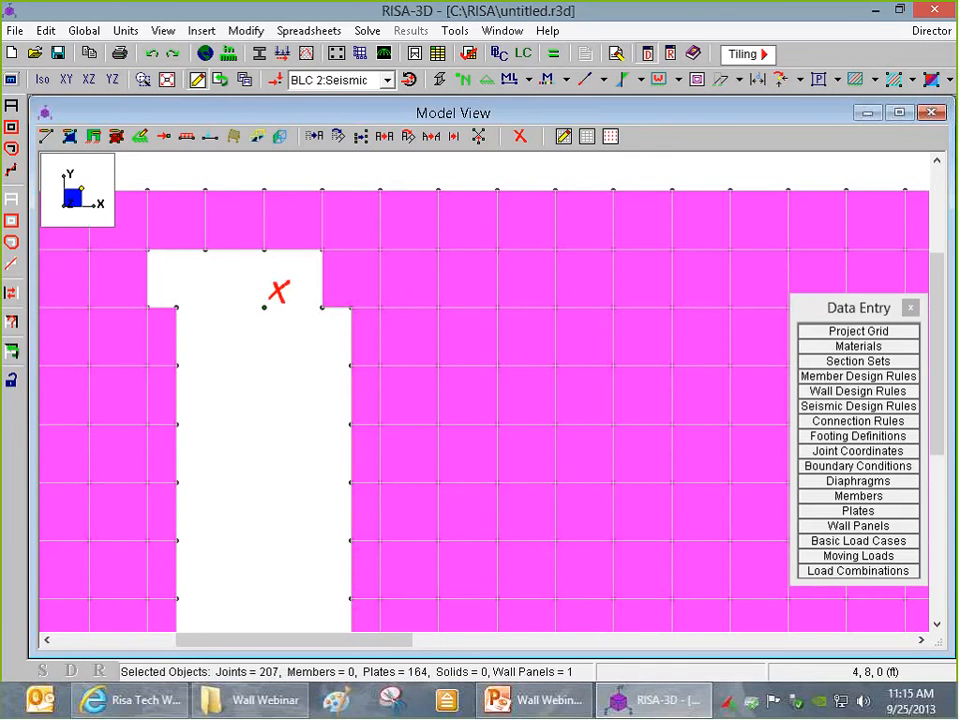
left_click(325, 281)
- Draw two 8 in thick gen_Conc4NW plates over the doorway's left half, slanting their shared edge to the opening's upper-left corner
scroll(320, 276, "down", 2)
scroll(272, 252, "up", 1)
left_click(70, 137)
left_click(96, 167)
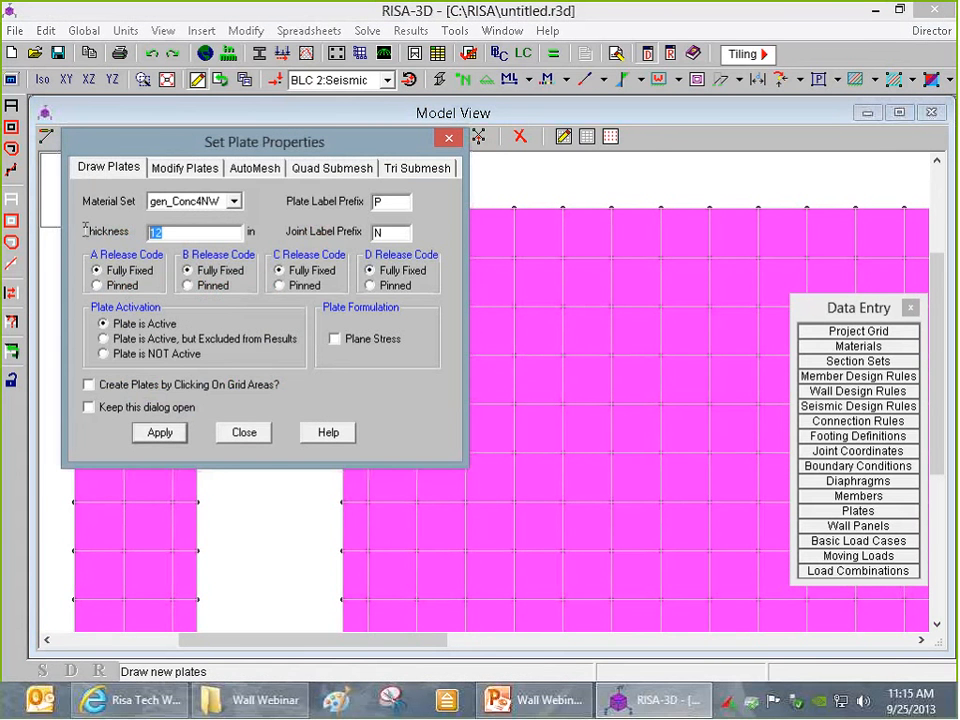
type("8")
left_click(165, 432)
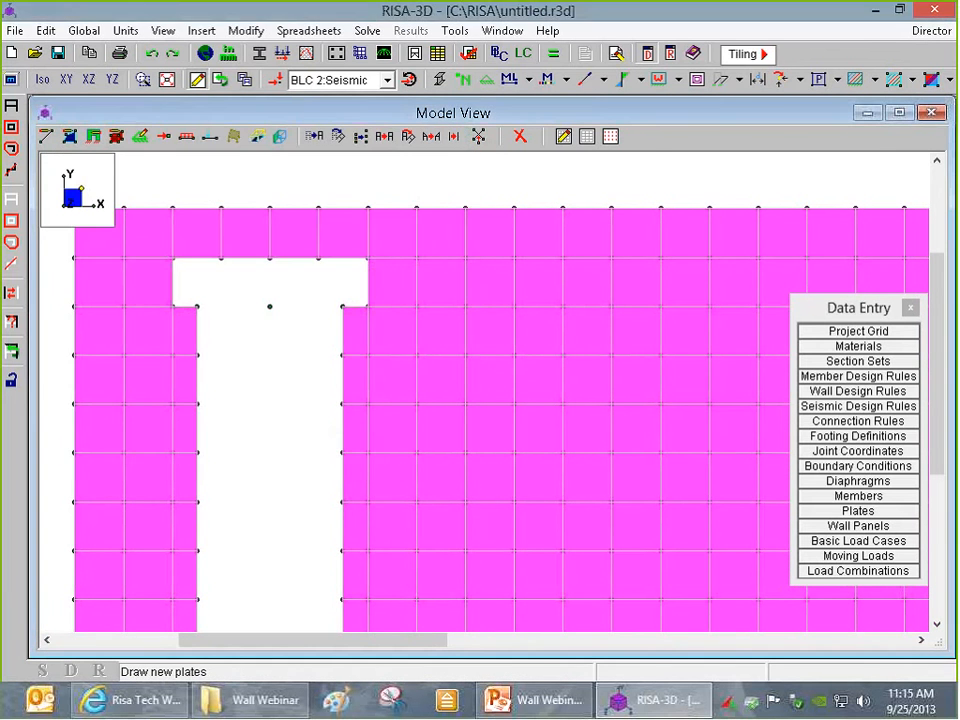
left_click(174, 258)
left_click(221, 258)
left_click(197, 306)
left_click(173, 306)
left_click(221, 258)
left_click(270, 258)
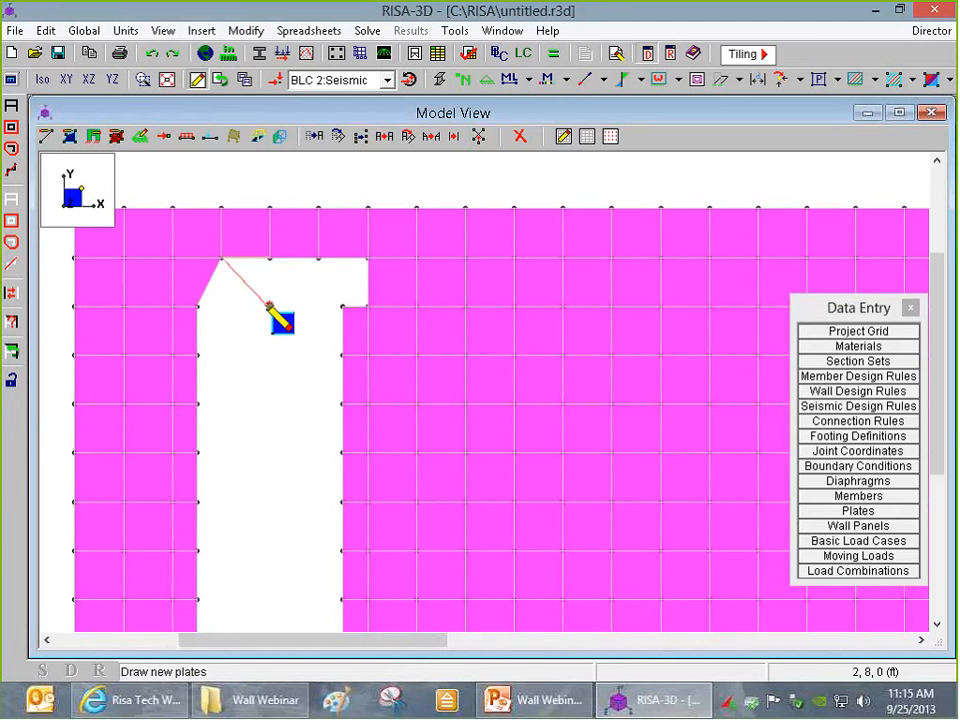
left_click(269, 306)
left_click(198, 306)
- Draw two matching plates over the doorway's right half, slanting their shared edge to the opening's upper-right corner
left_click(270, 258)
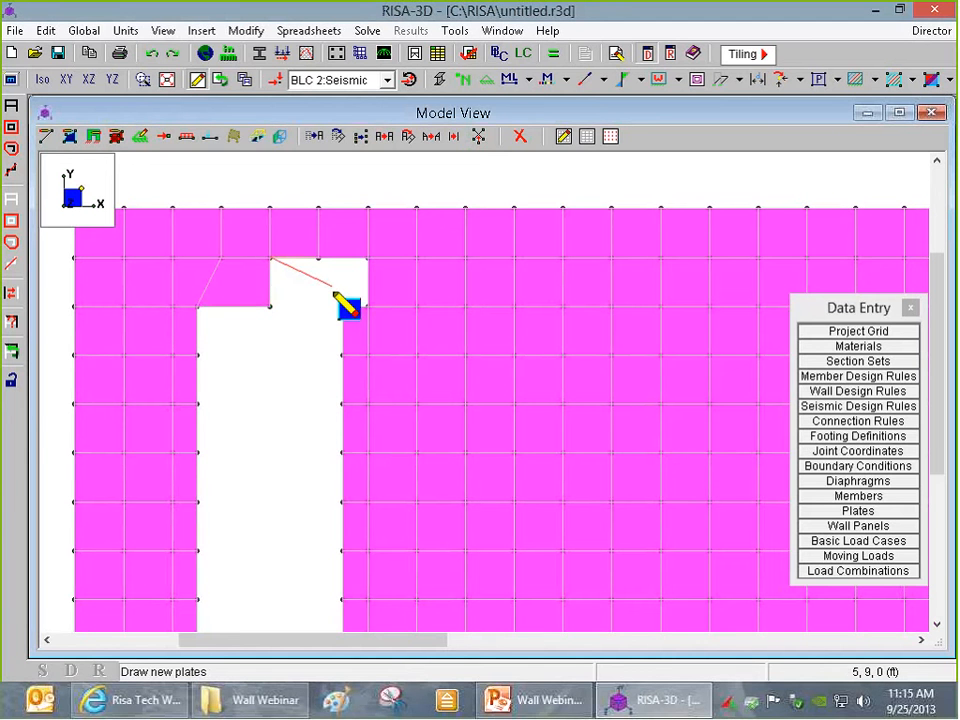
left_click(318, 258)
left_click(343, 306)
left_click(270, 306)
left_click(318, 258)
left_click(367, 305)
left_click(343, 306)
right_click(272, 326)
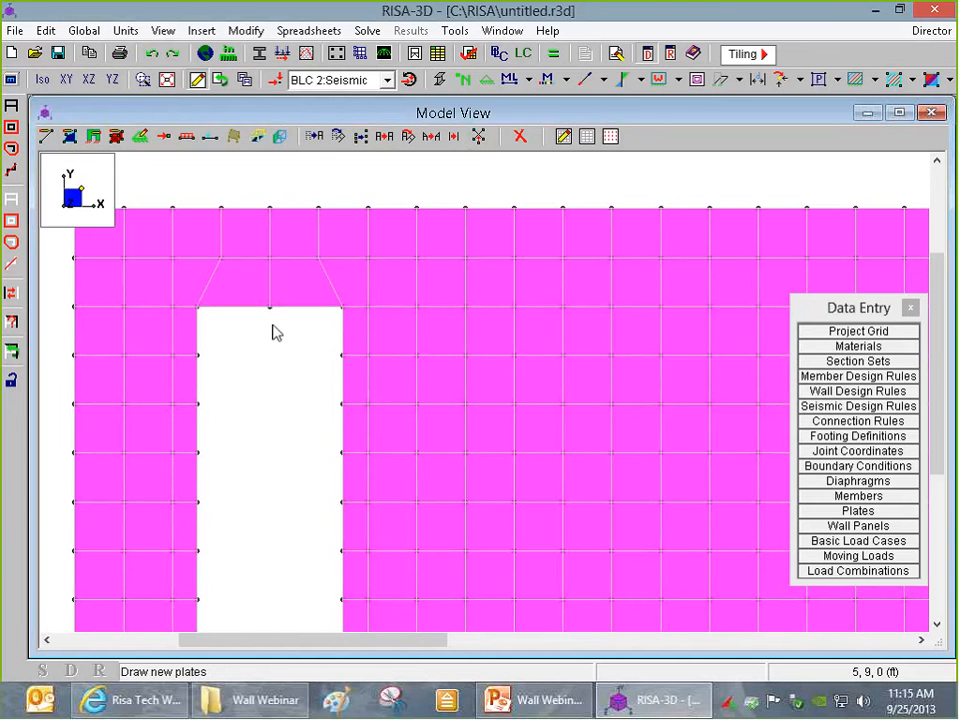
- Open the solid wall panel for editing and delete the region covering its whole face
scroll(257, 326, "down", 3)
scroll(222, 318, "up", 3)
scroll(240, 320, "down", 3)
scroll(330, 315, "up", 2)
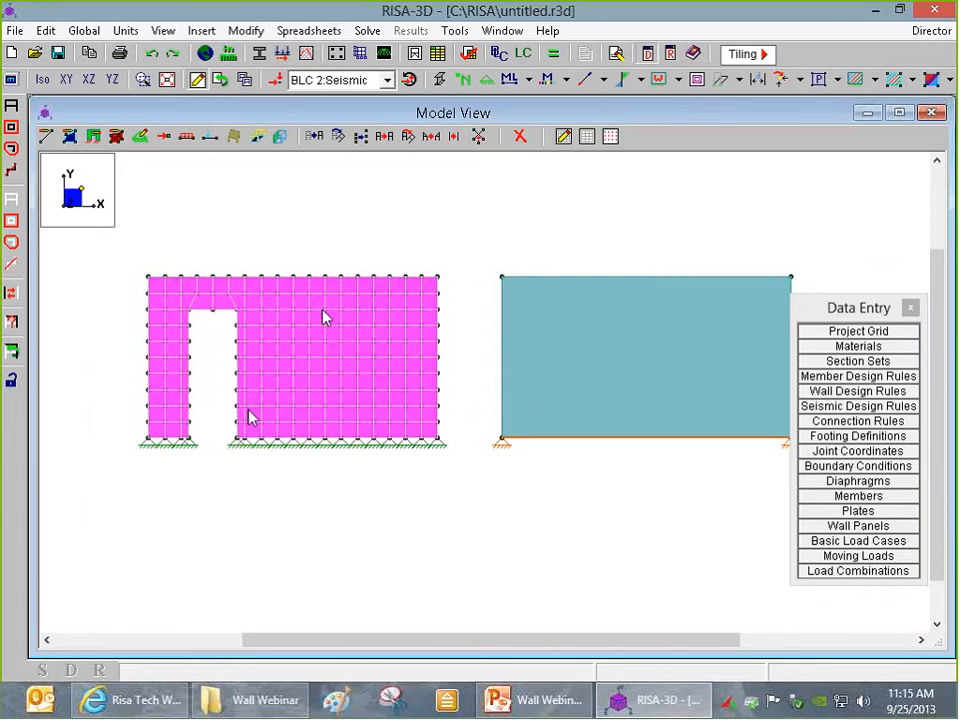
scroll(160, 385, "down", 1)
scroll(173, 381, "up", 1)
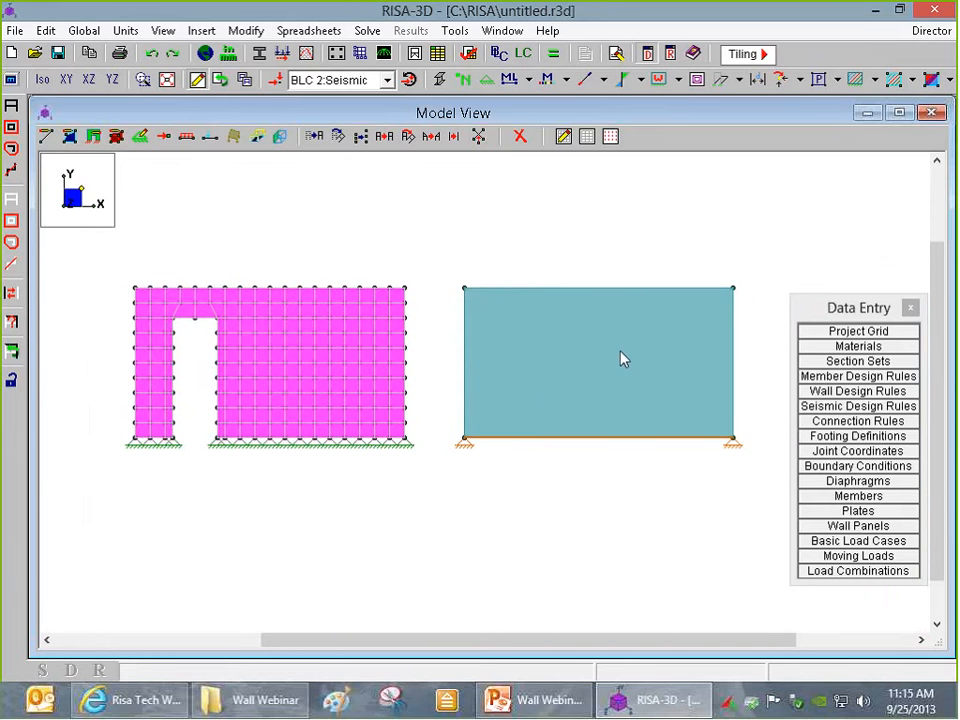
double_click(622, 358)
left_click_drag(305, 150, 465, 26)
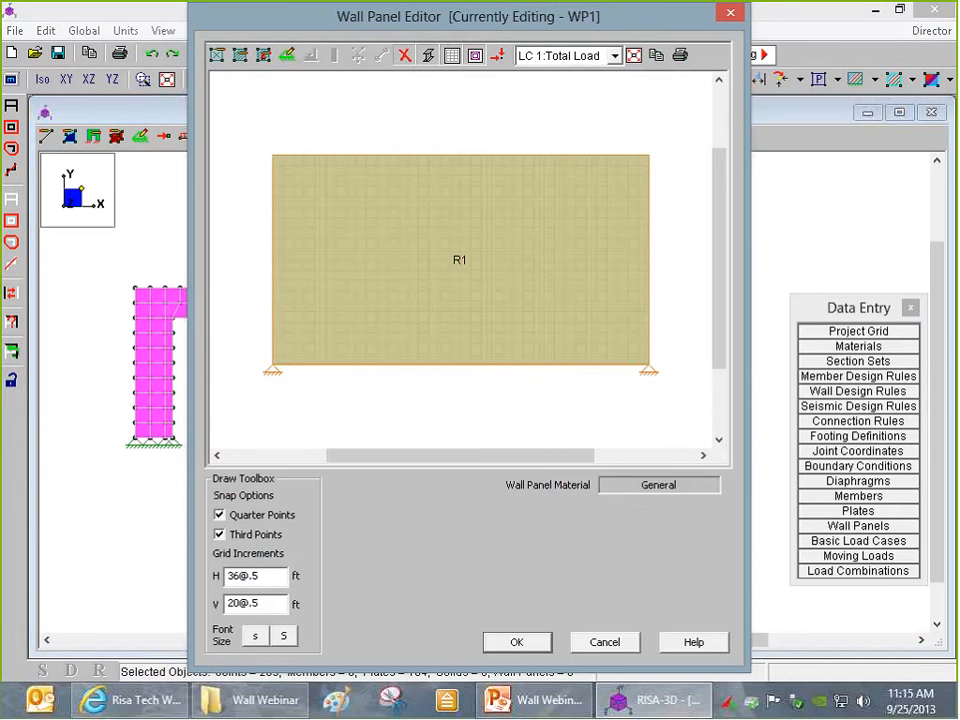
left_click(342, 194)
- Set the panel's grid increments to 2.5,3 ft horizontally and 8 ft vertically, and draw a 3 by 8 ft door opening at the base
left_click_drag(258, 576, 190, 585)
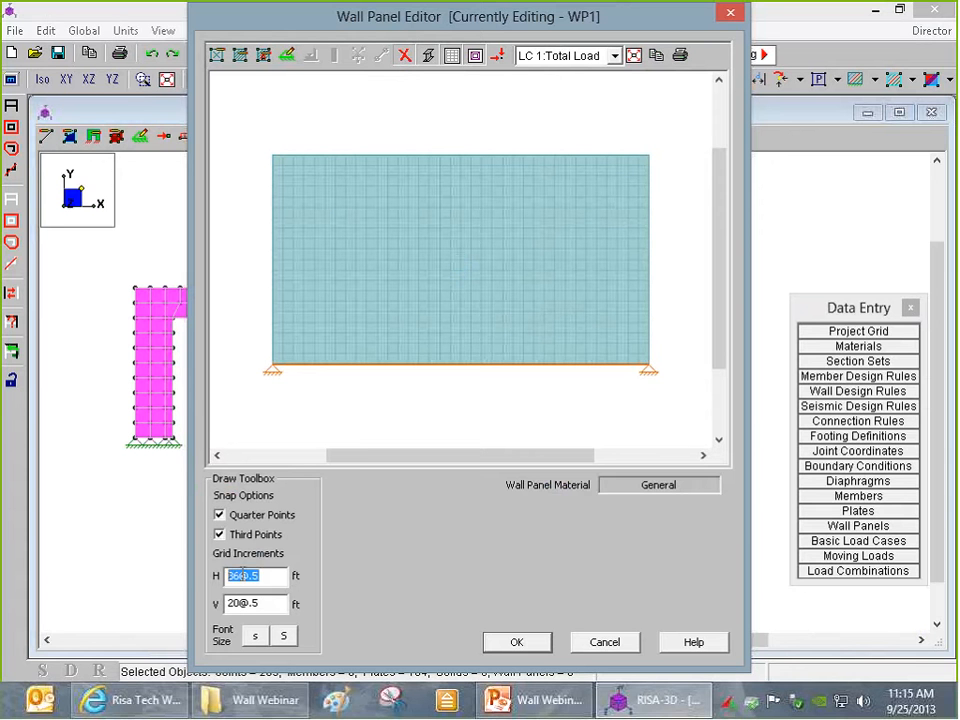
type("2.5,3")
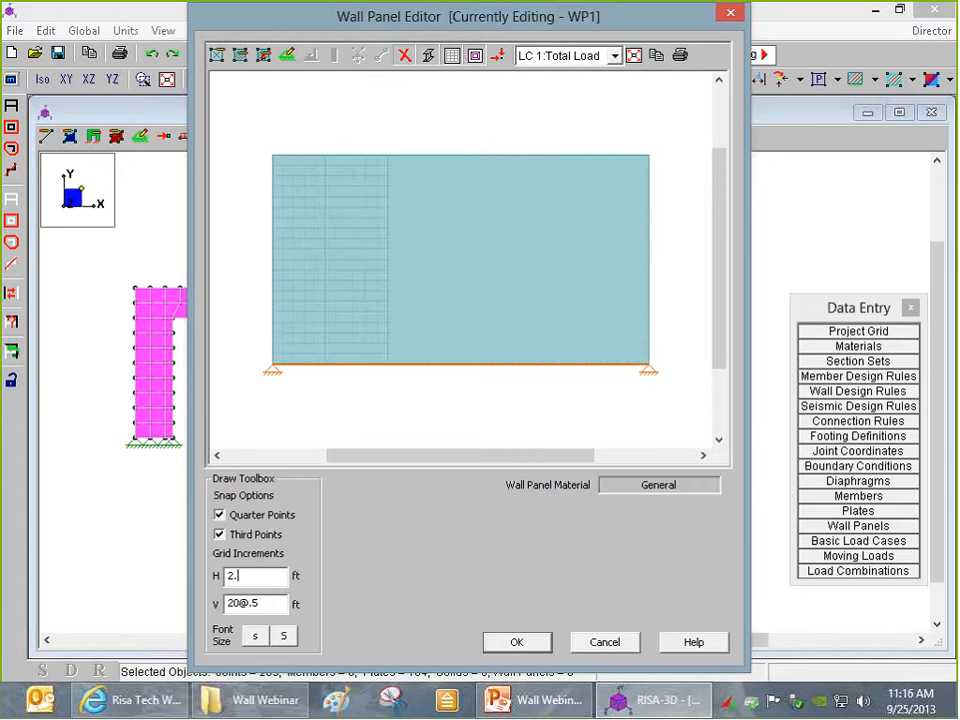
key("Tab")
type("8")
key("Tab")
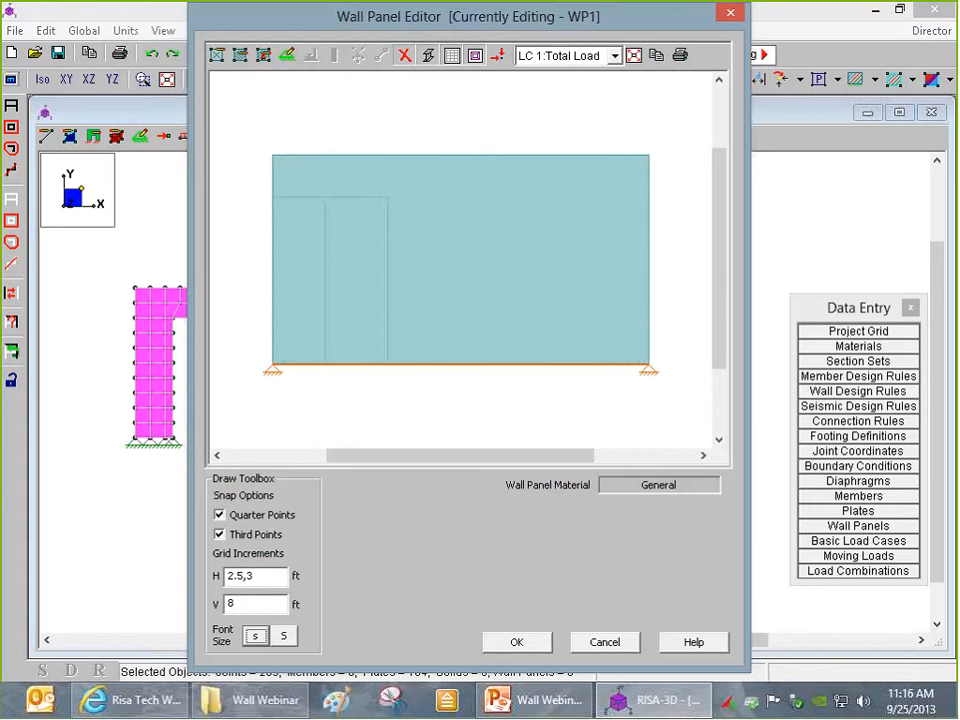
left_click_drag(331, 207, 387, 363)
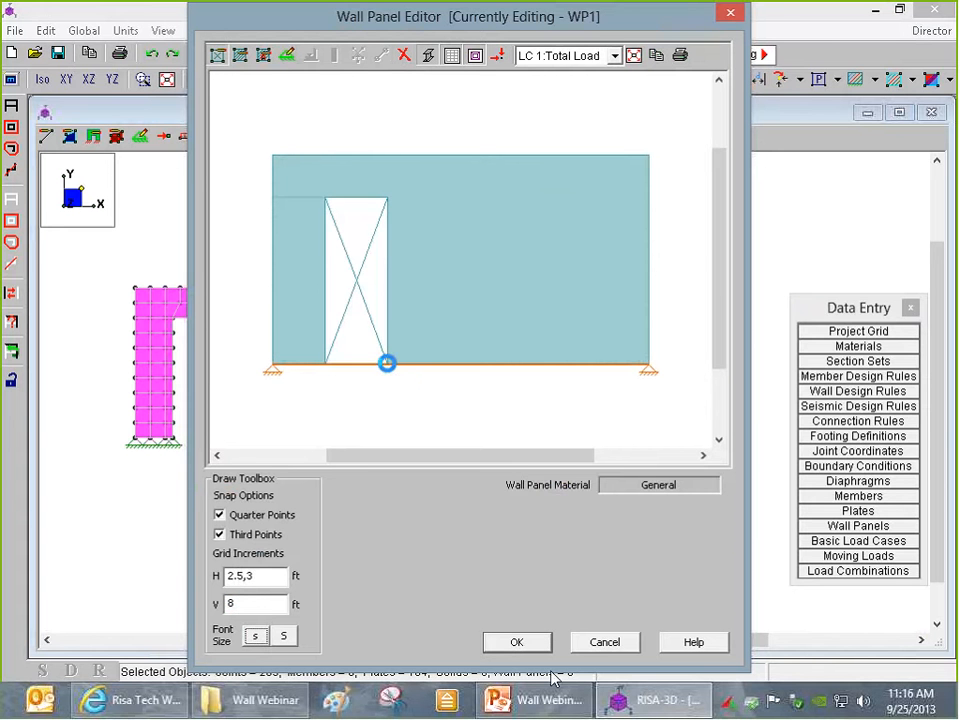
left_click(517, 643)
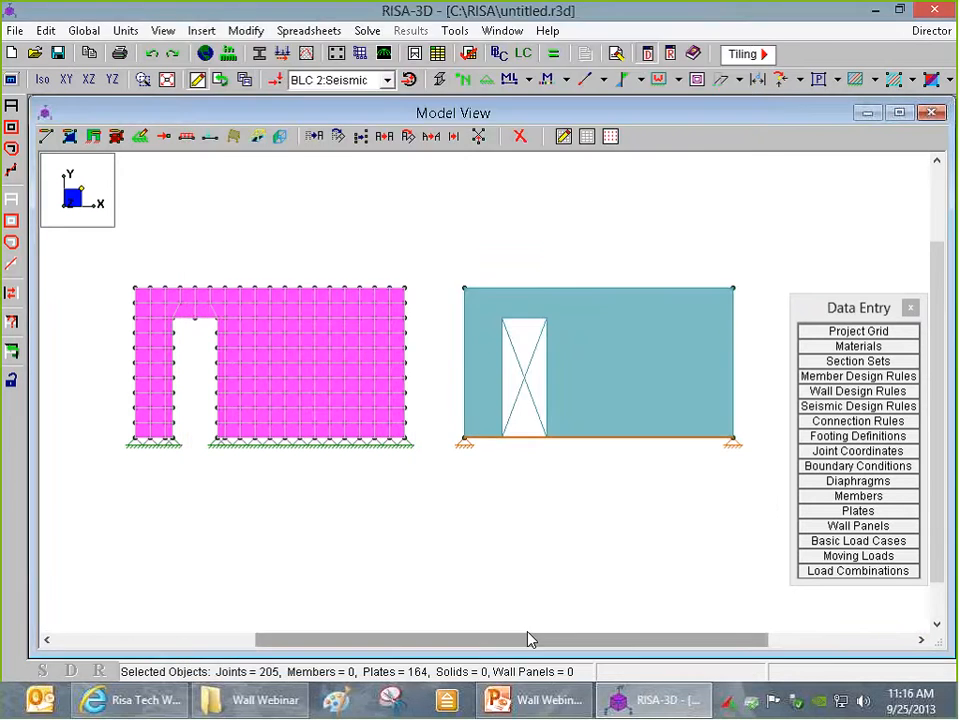
- Solve the model for the Total Load combination, decline the view of locked joints, and dismiss the joint reactions table
scroll(524, 355, "up", 1)
scroll(524, 355, "down", 1)
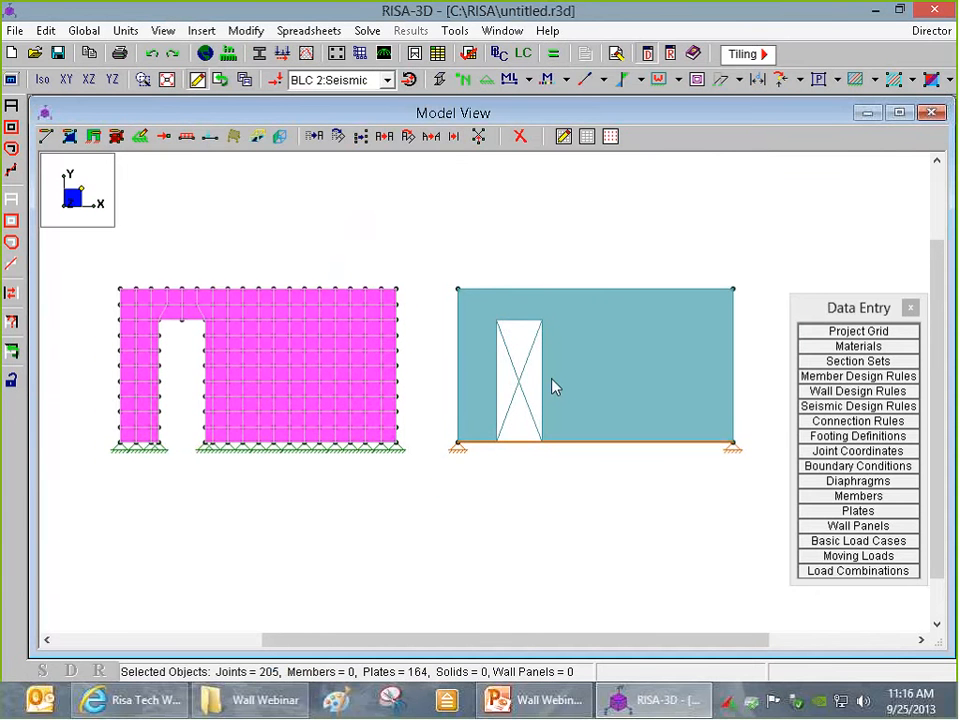
left_click(553, 55)
left_click(408, 437)
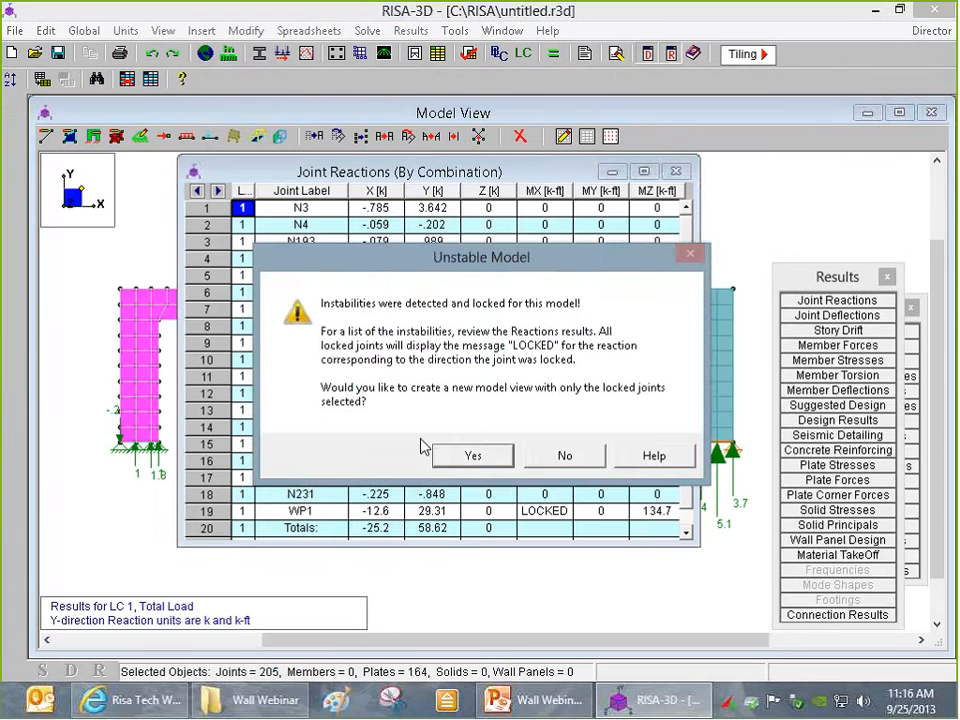
left_click(563, 457)
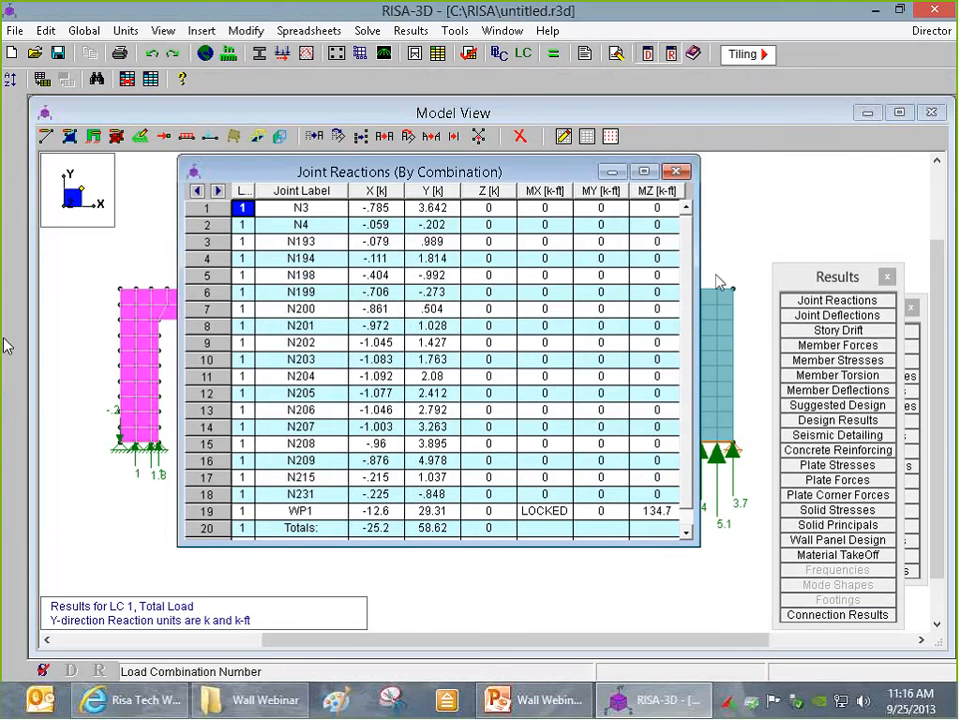
left_click(677, 171)
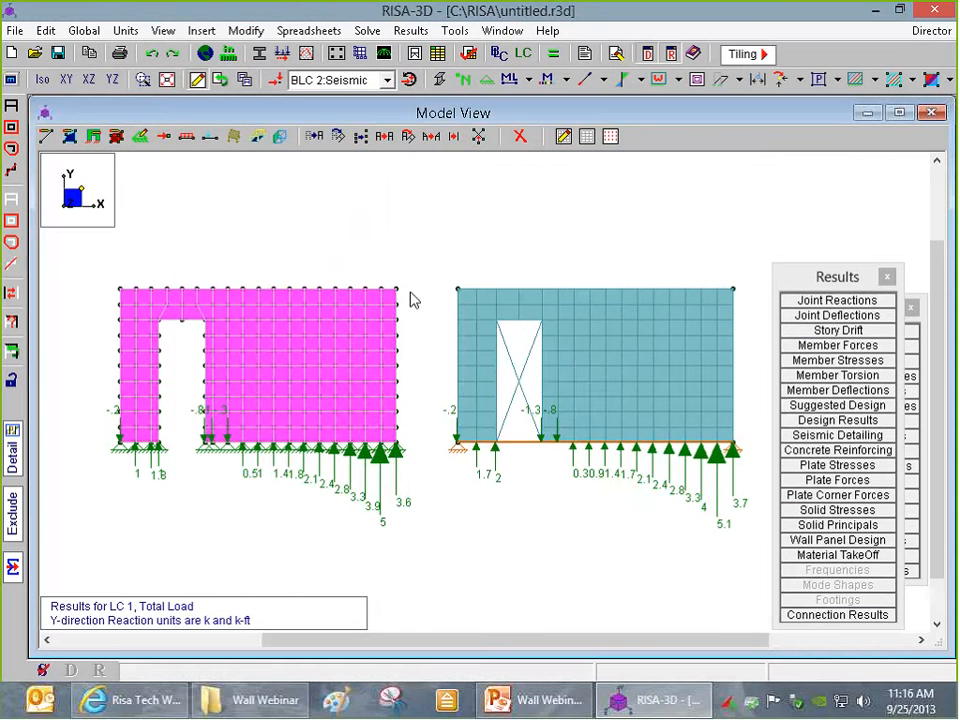
- Compare the Total Load vertical base reactions of the plate wall and the wall panel, especially around the door openings
scroll(419, 352, "up", 1)
scroll(419, 352, "up", 1)
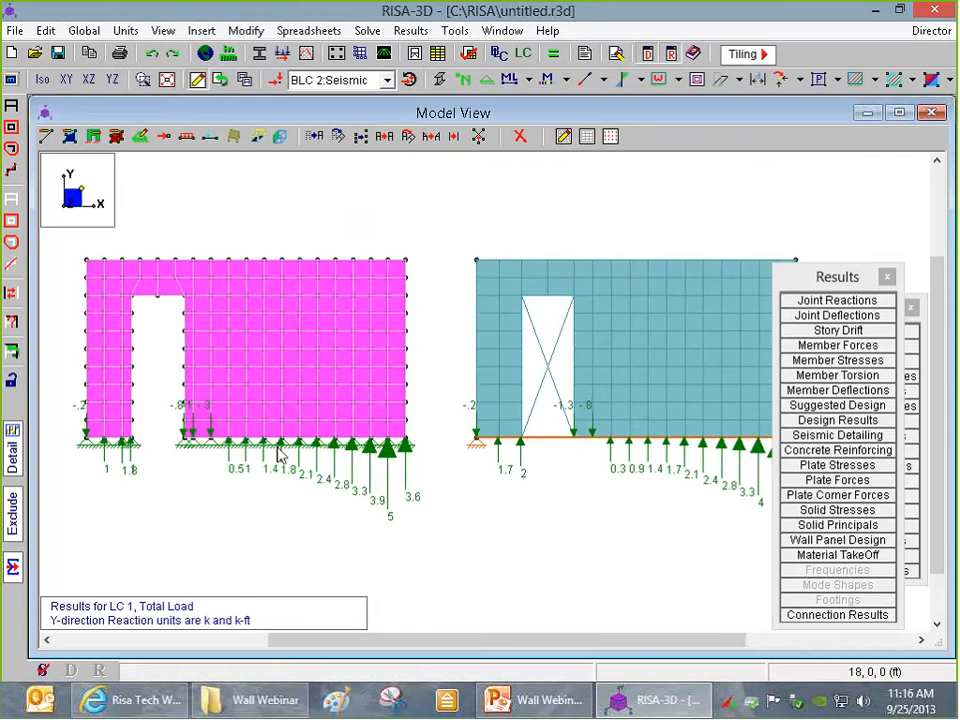
scroll(205, 443, "down", 2)
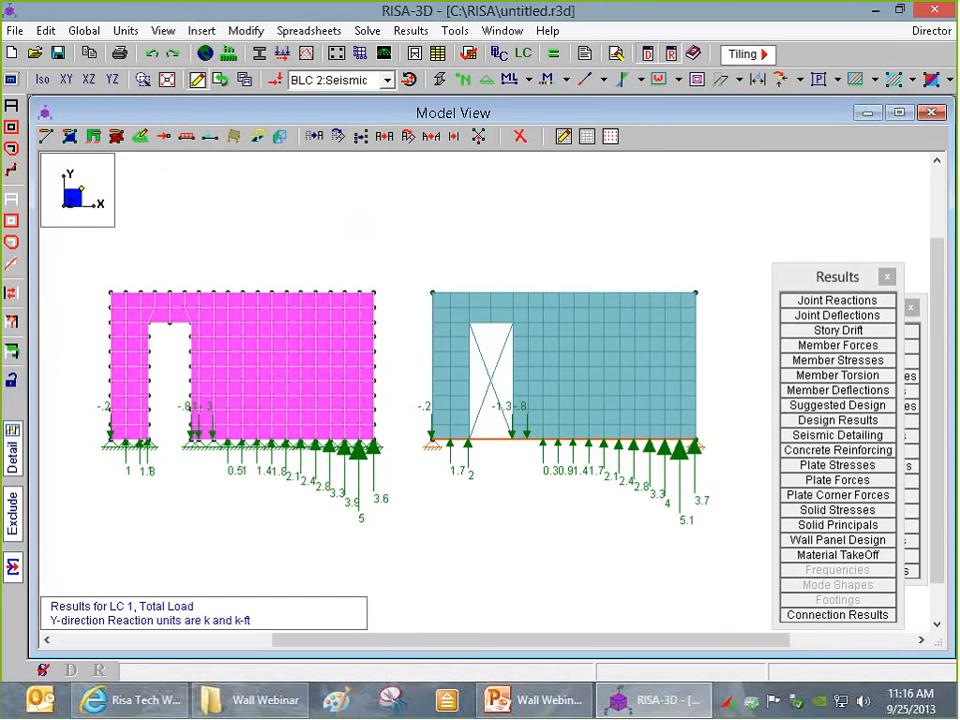
scroll(463, 444, "up", 1)
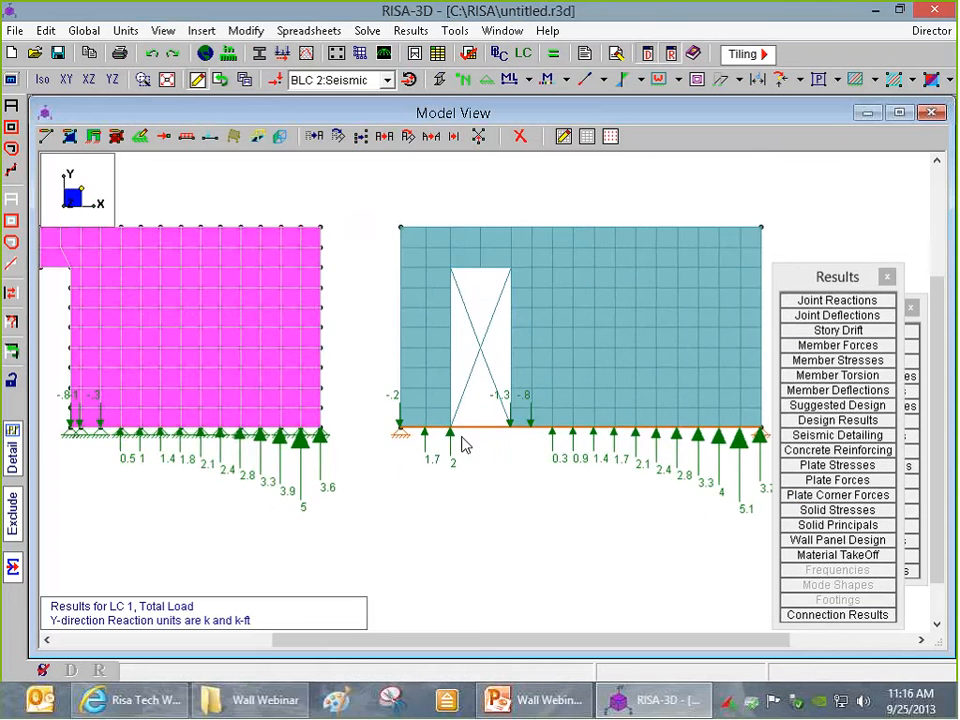
scroll(476, 432, "up", 1)
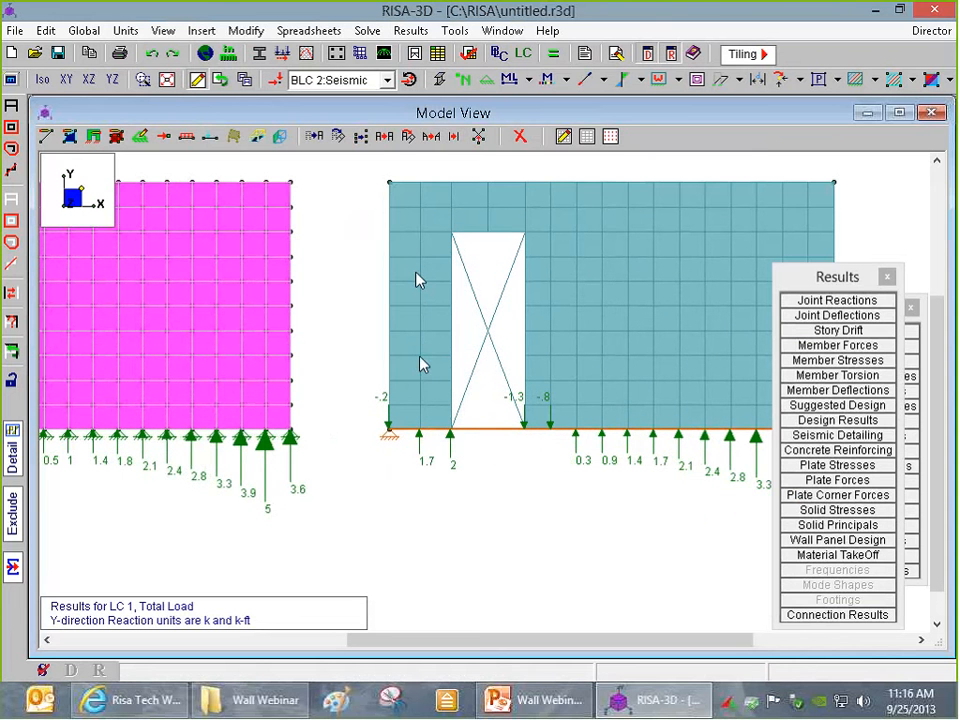
scroll(747, 377, "down", 3)
scroll(125, 369, "up", 1)
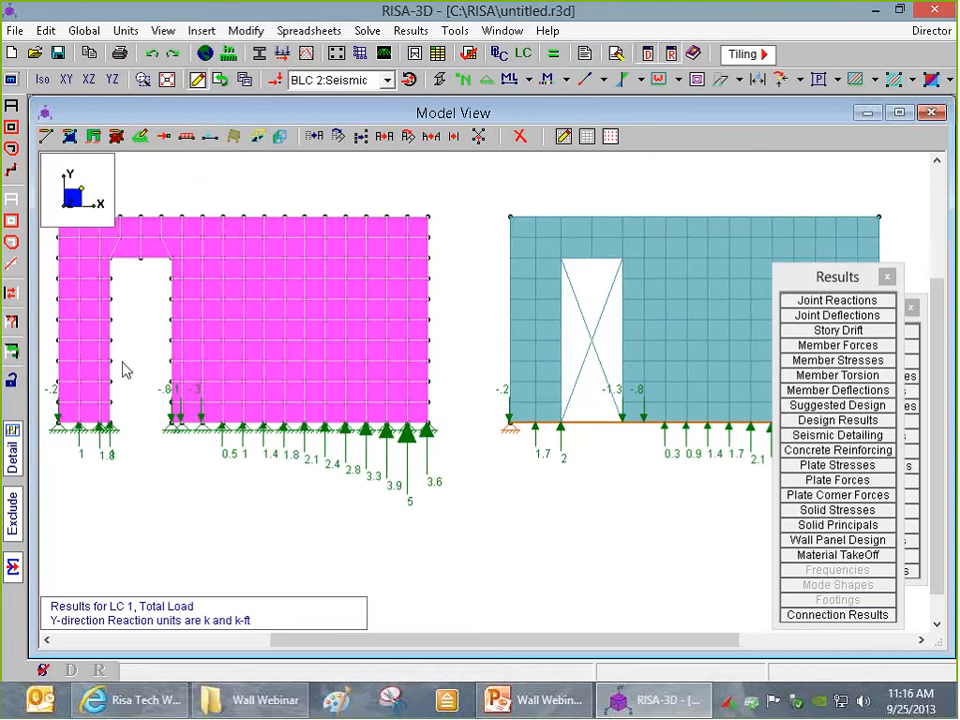
scroll(152, 375, "down", 1)
scroll(118, 413, "up", 7)
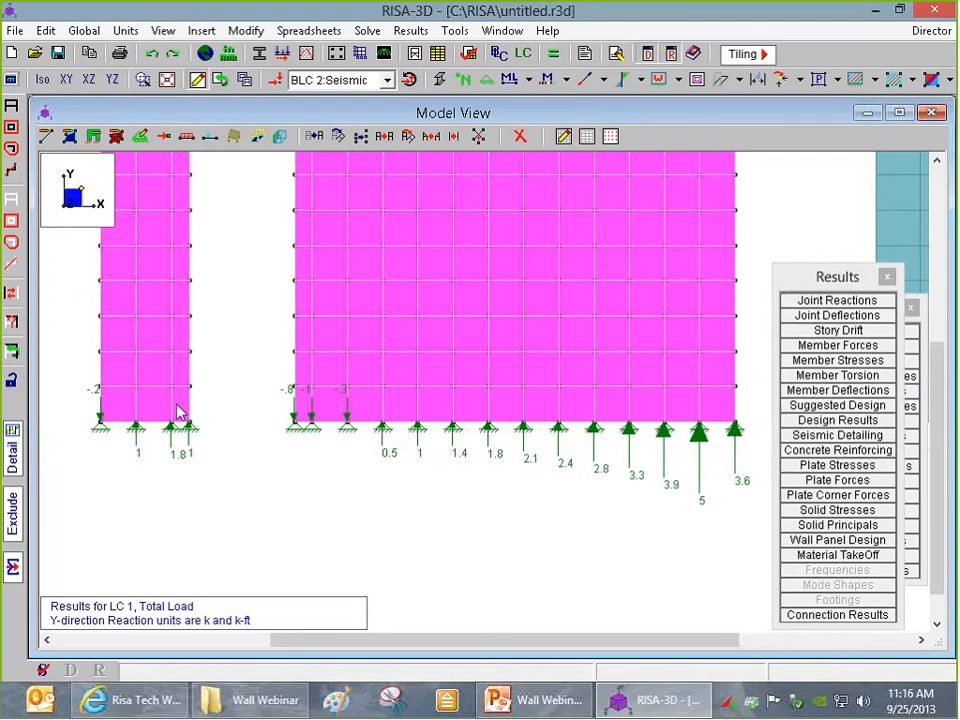
scroll(97, 408, "down", 4)
scroll(804, 395, "up", 1)
scroll(805, 390, "up", 2)
scroll(660, 403, "up", 2)
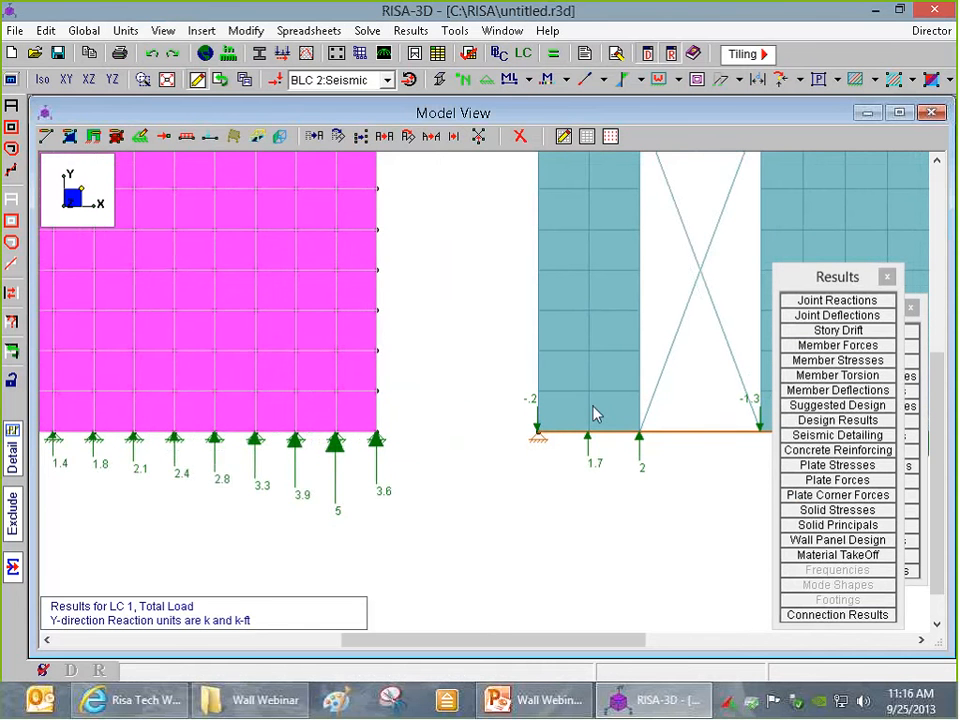
scroll(423, 415, "down", 1)
scroll(343, 437, "down", 1)
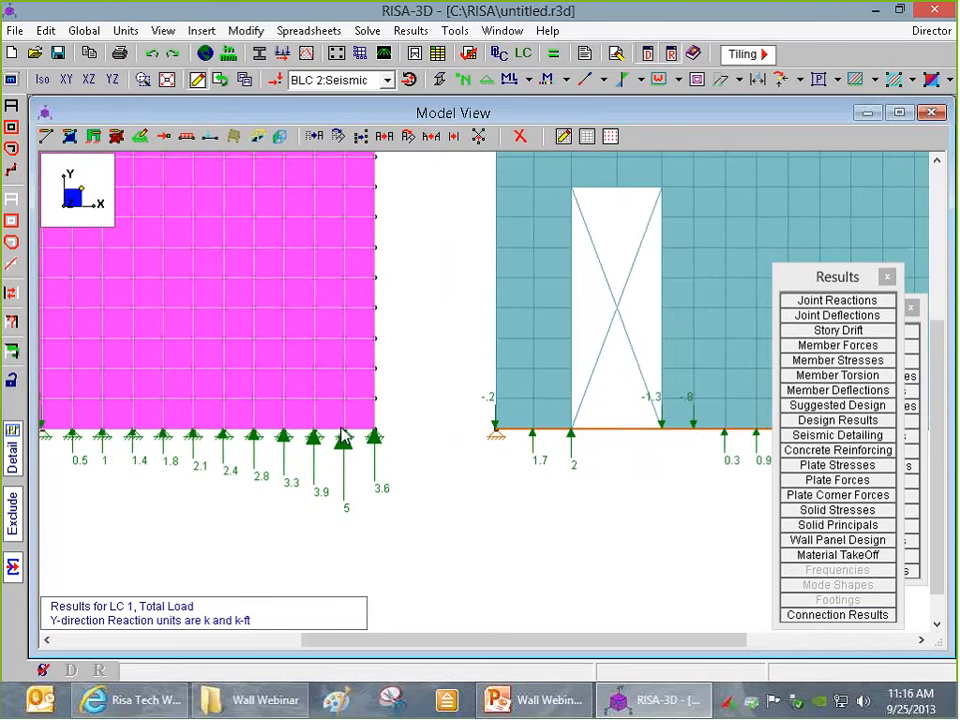
scroll(388, 407, "down", 1)
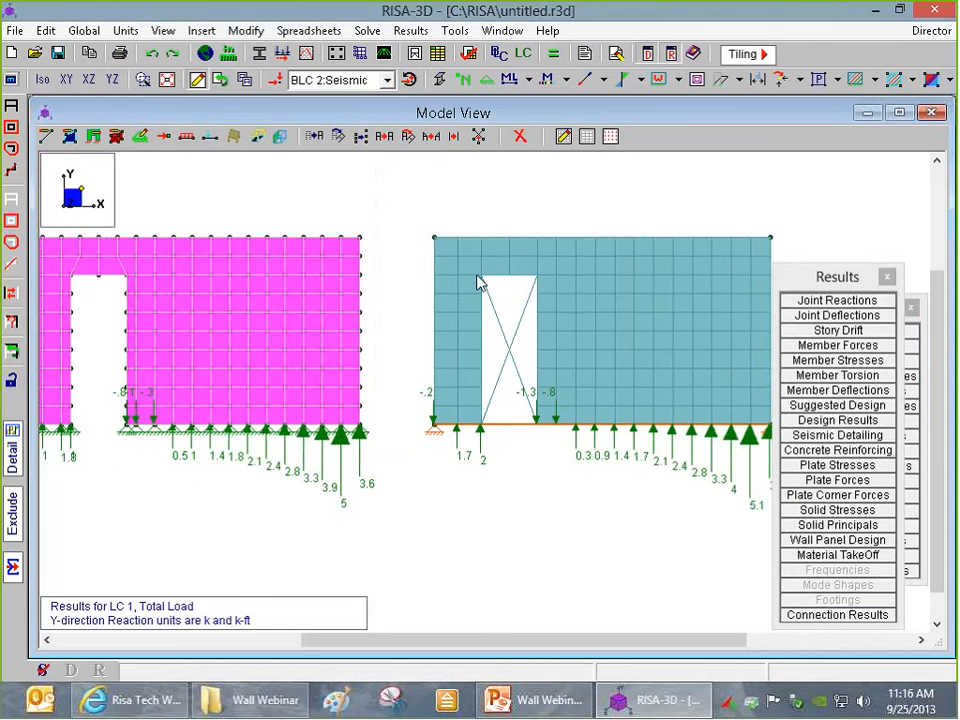
scroll(587, 364, "down", 2)
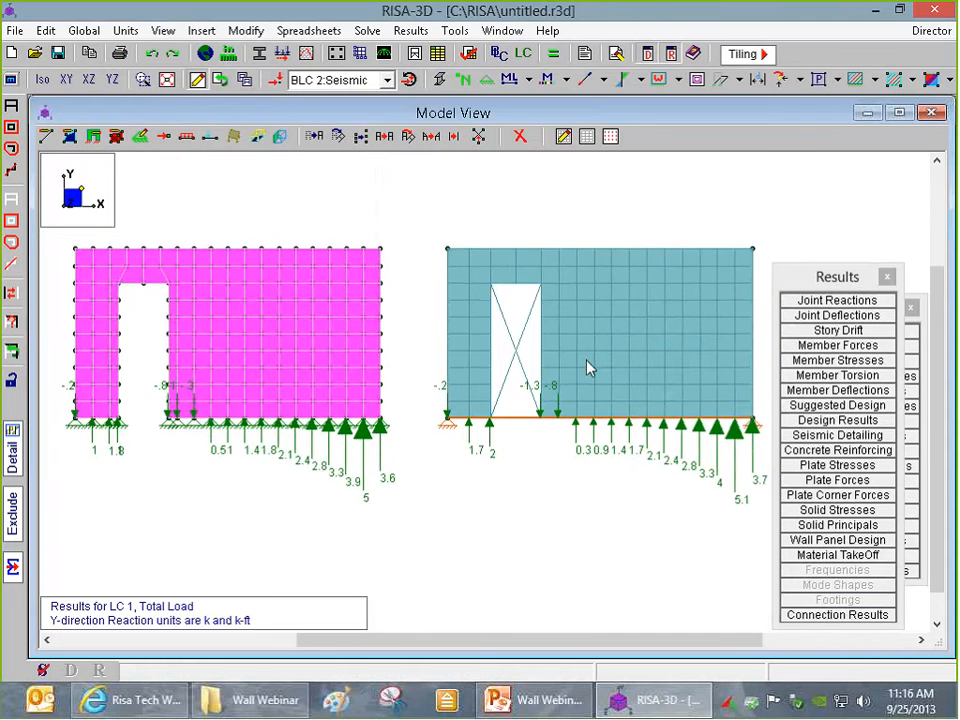
scroll(585, 362, "up", 1)
scroll(585, 362, "down", 1)
scroll(686, 279, "up", 1)
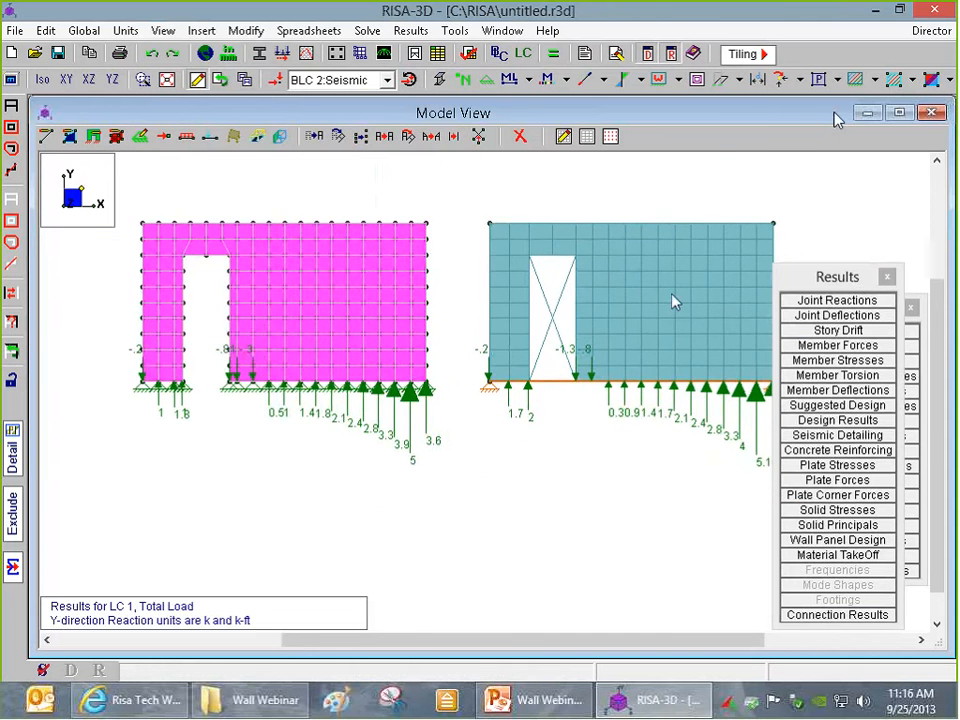
- Display the Fx and the Fy plane force contours on both the plate wall and the wall panel, and compare them
scroll(706, 232, "down", 1)
scroll(772, 172, "up", 2)
left_click(876, 79)
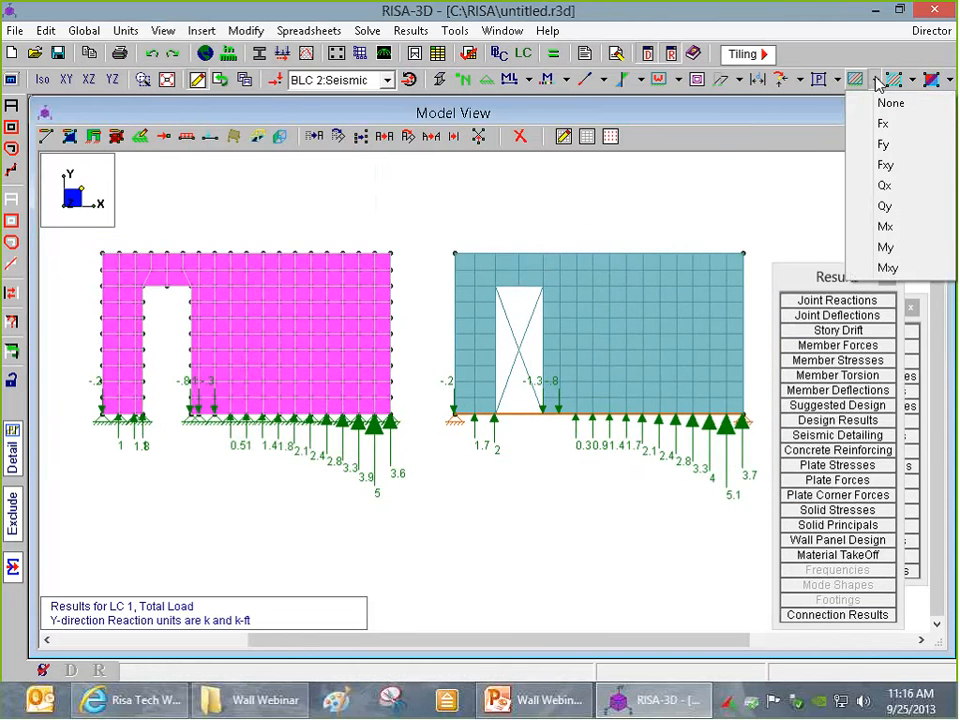
left_click(884, 124)
left_click(940, 79)
left_click(905, 126)
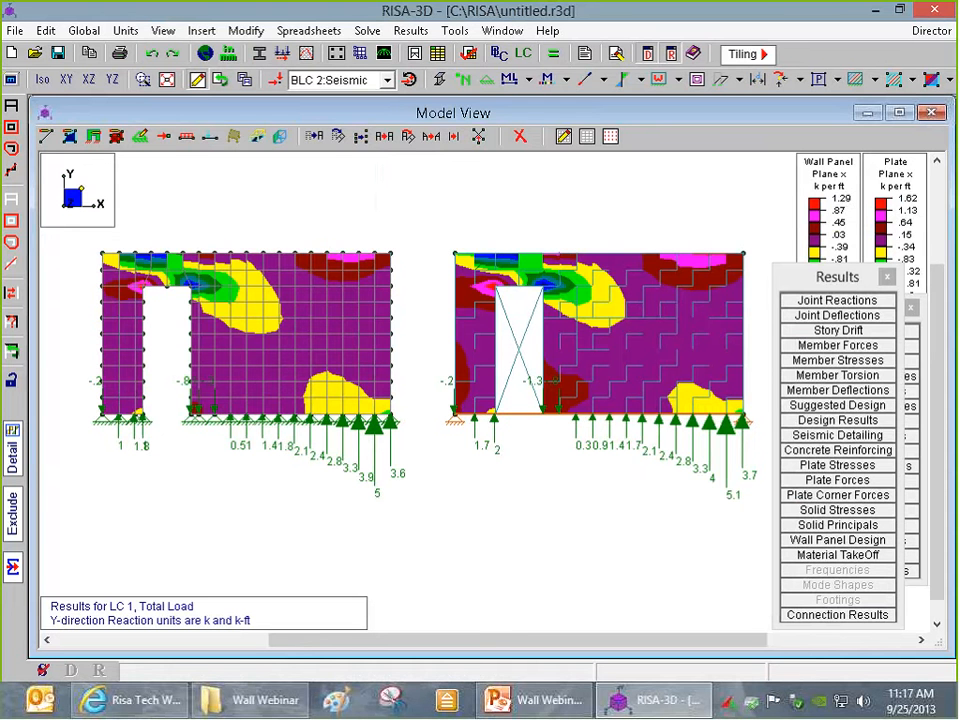
left_click(951, 80)
left_click(886, 144)
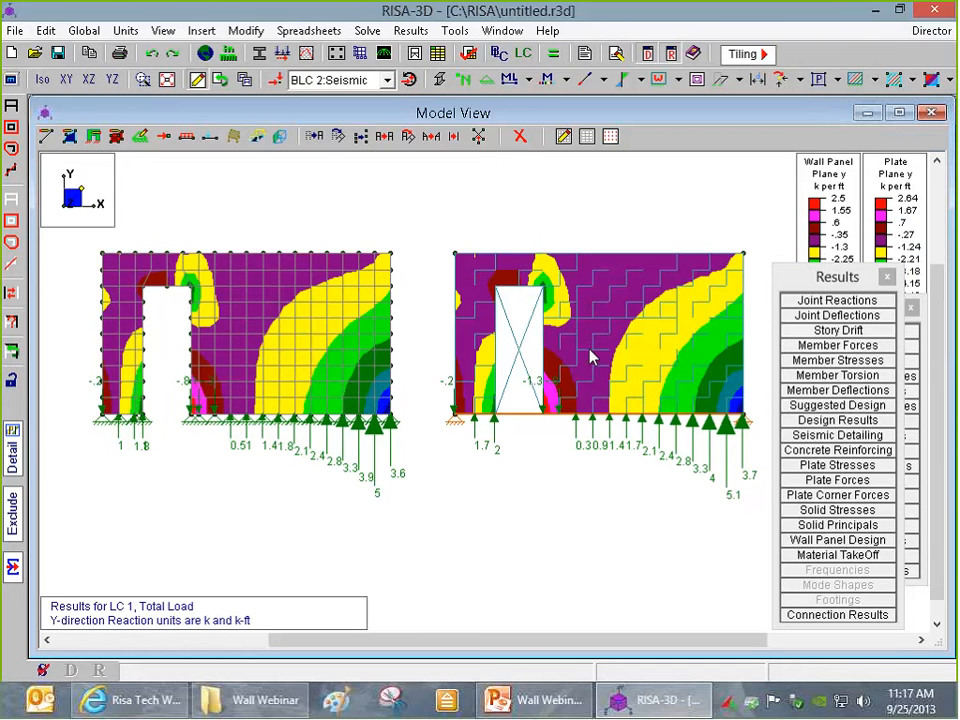
- Isolate the plates of the narrow pier beside the door opening in the plate wall
left_click(14, 201)
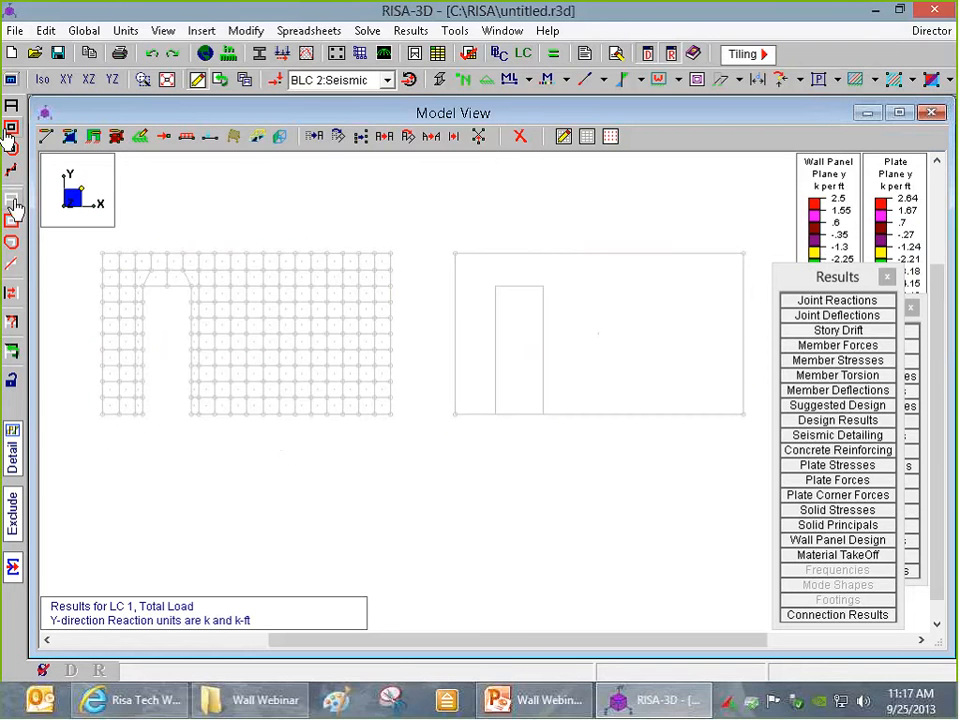
left_click(9, 131)
left_click_drag(97, 280, 154, 426)
scroll(82, 414, "up", 2)
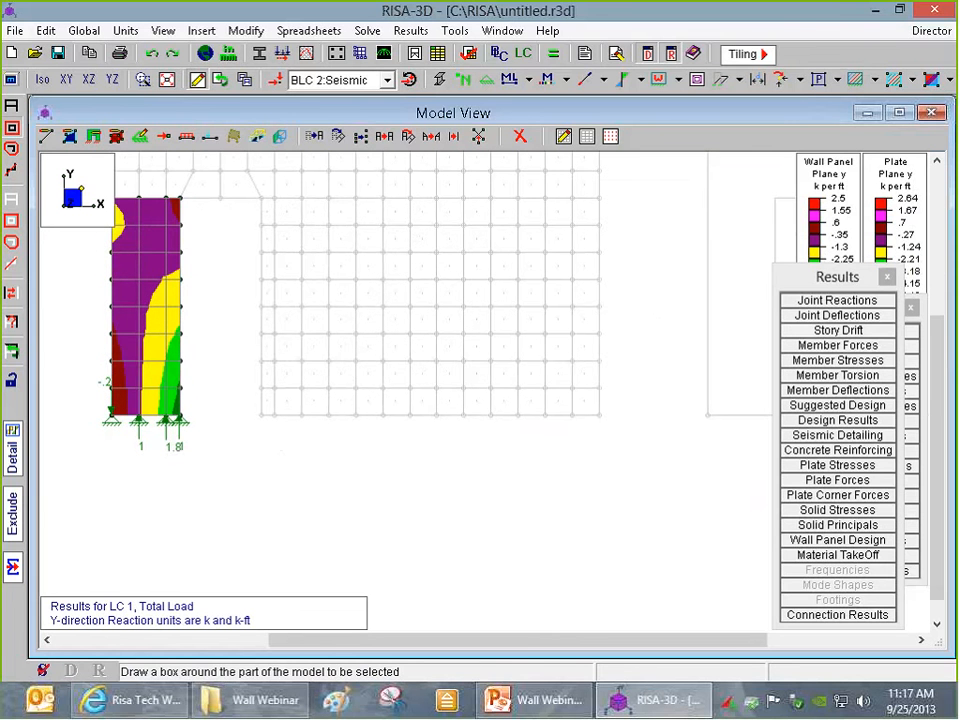
- Sum the internal forces along a cut across the base of the isolated plate pier
left_click(12, 569)
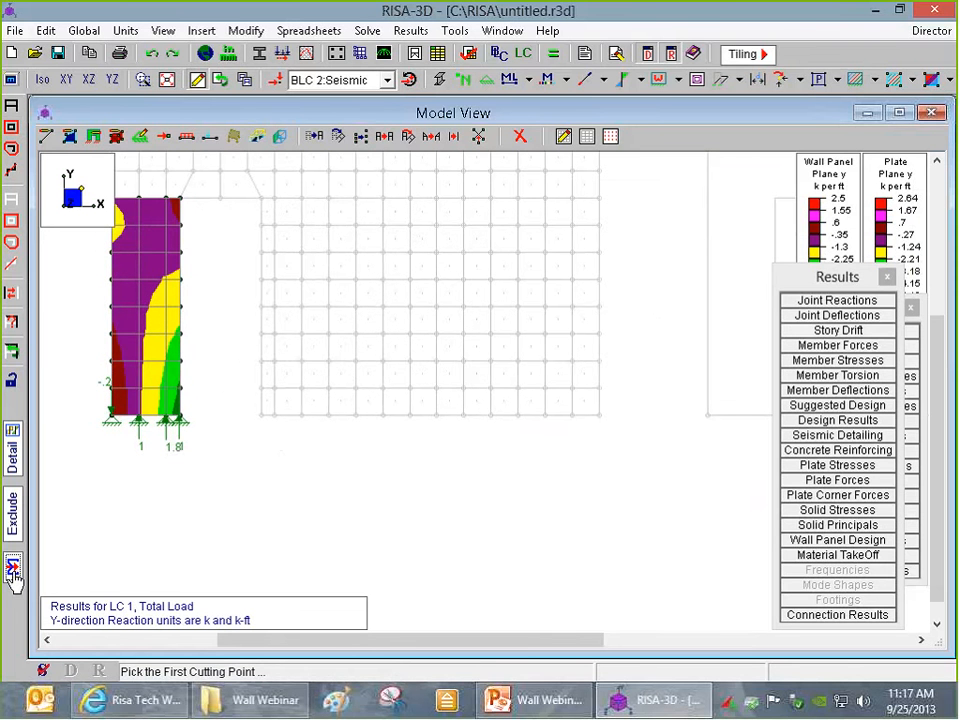
left_click(110, 412)
left_click(184, 404)
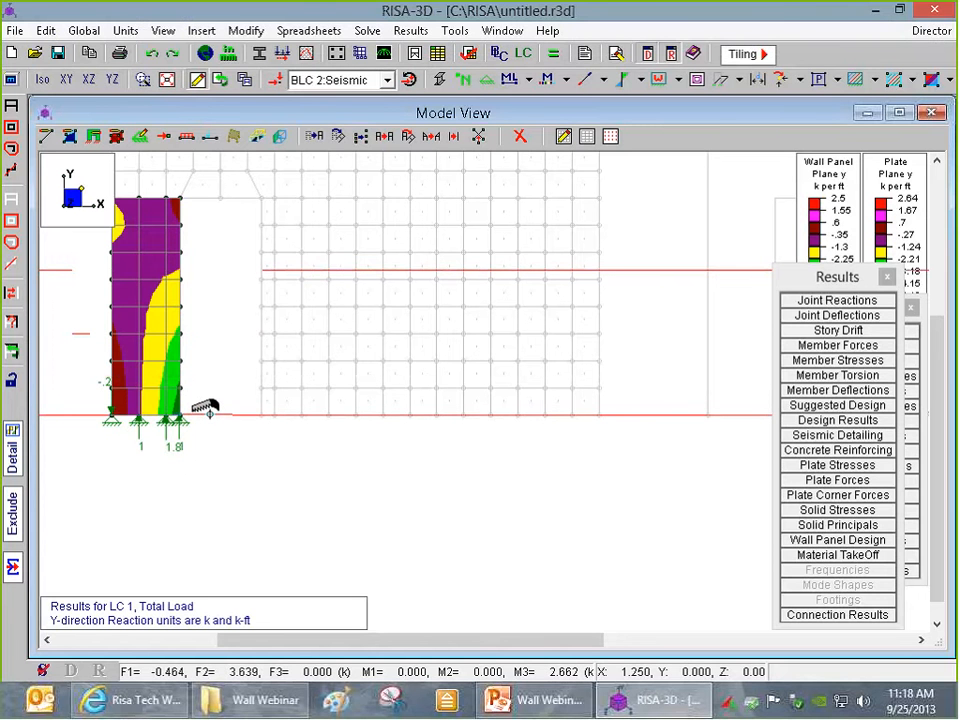
- Open the wall panel's in-plane detail report for region R1 and close it
scroll(205, 408, "down", 1)
scroll(206, 409, "down", 3)
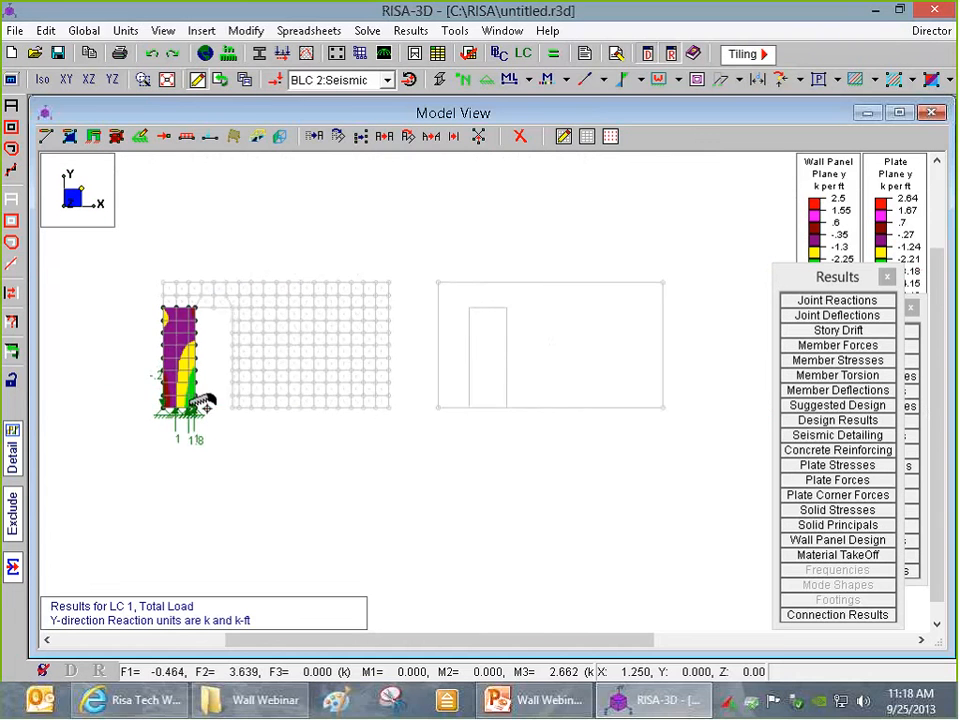
scroll(491, 391, "up", 1)
left_click(491, 391)
left_click(12, 452)
left_click(338, 272)
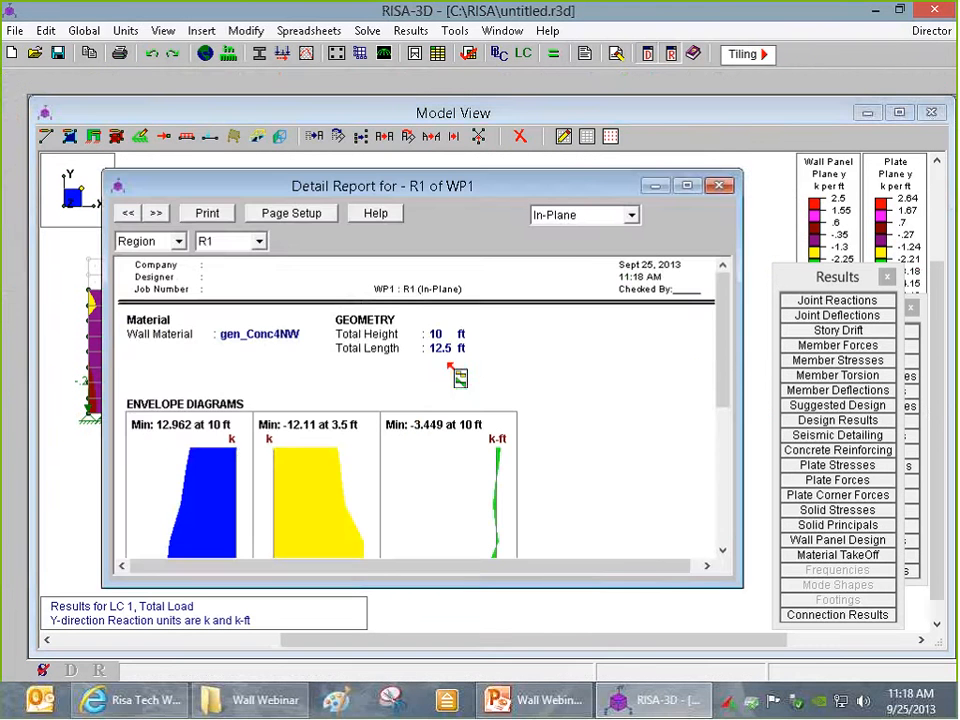
left_click(721, 184)
key("Escape")
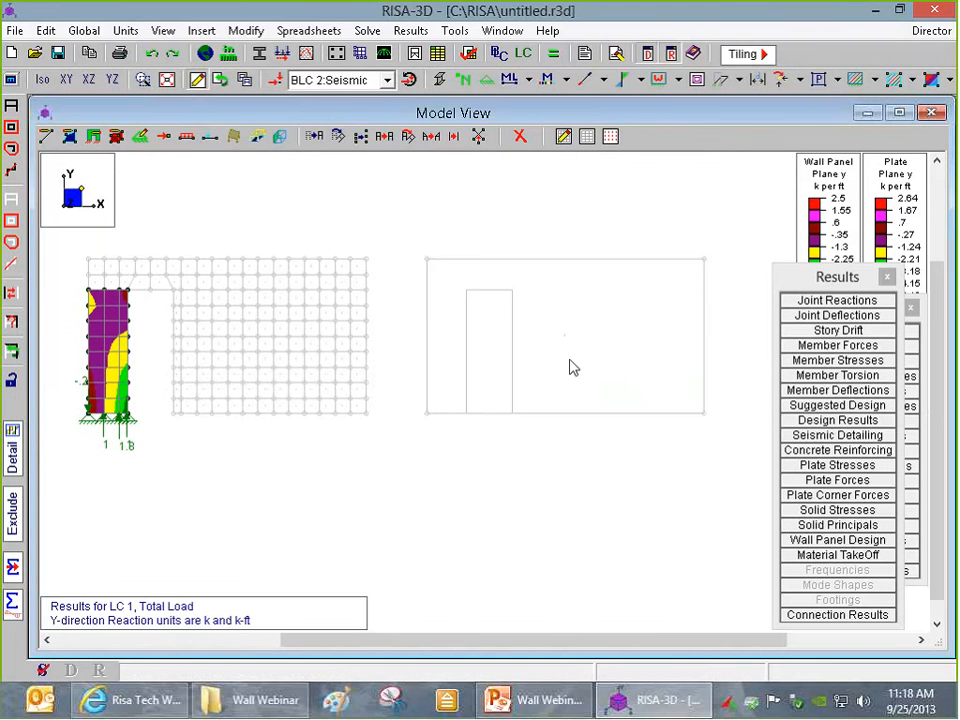
- Check in the wall panel editor which region label belongs to the narrow pier beside the door, and return to the model
double_click(572, 368)
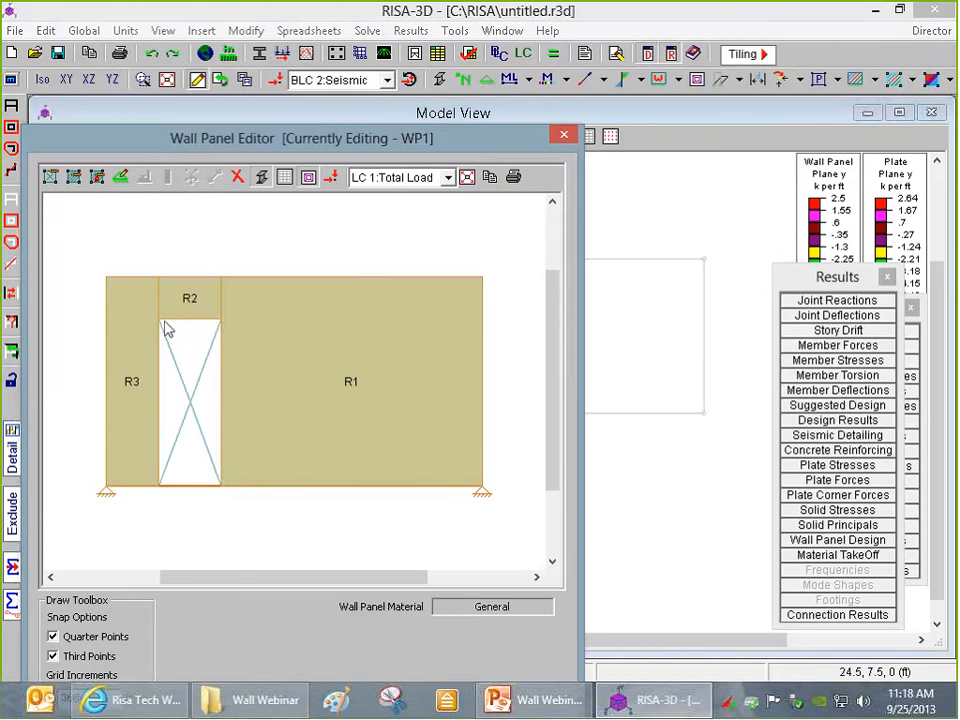
left_click_drag(300, 138, 477, 35)
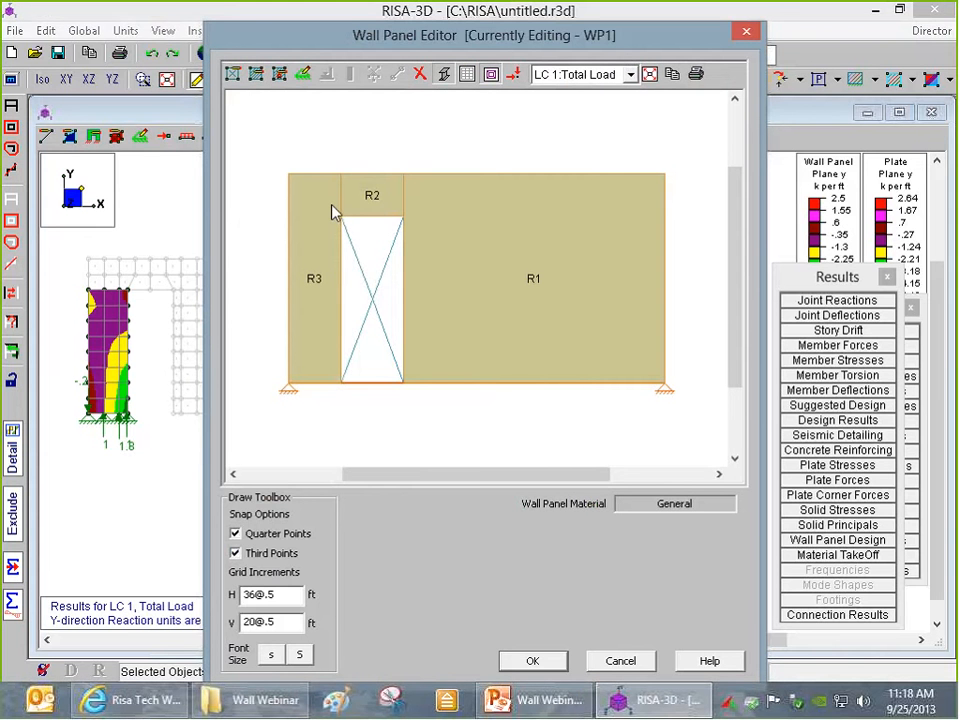
left_click_drag(388, 35, 119, 75)
left_click_drag(333, 75, 551, 514)
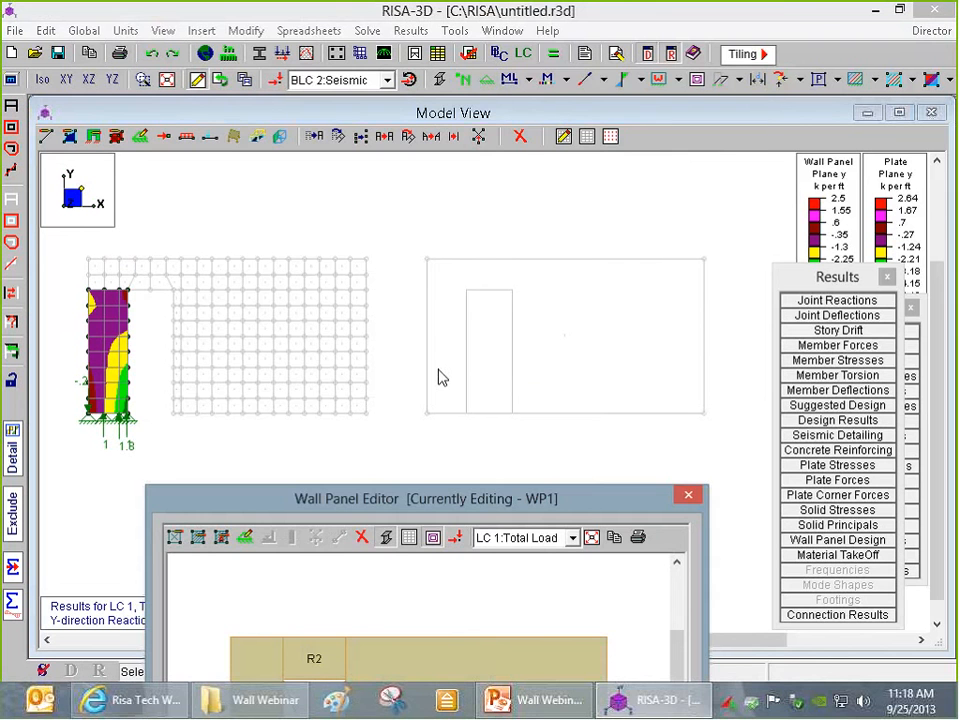
left_click_drag(428, 500, 496, 16)
left_click(550, 637)
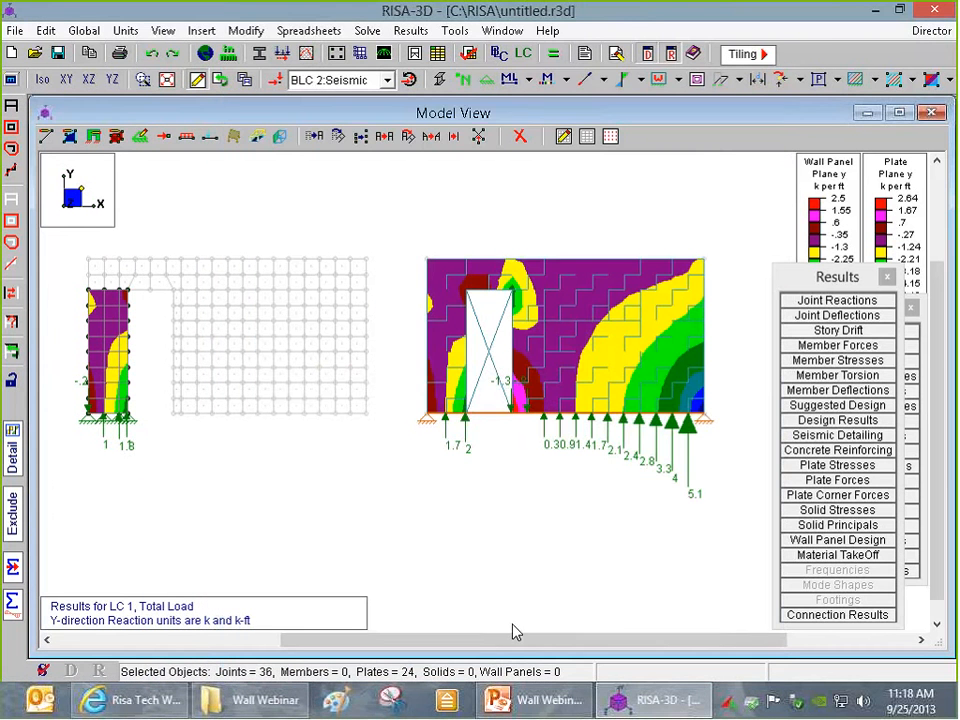
- Bring up the wall panel's in-plane detail report for region R3
left_click(18, 478)
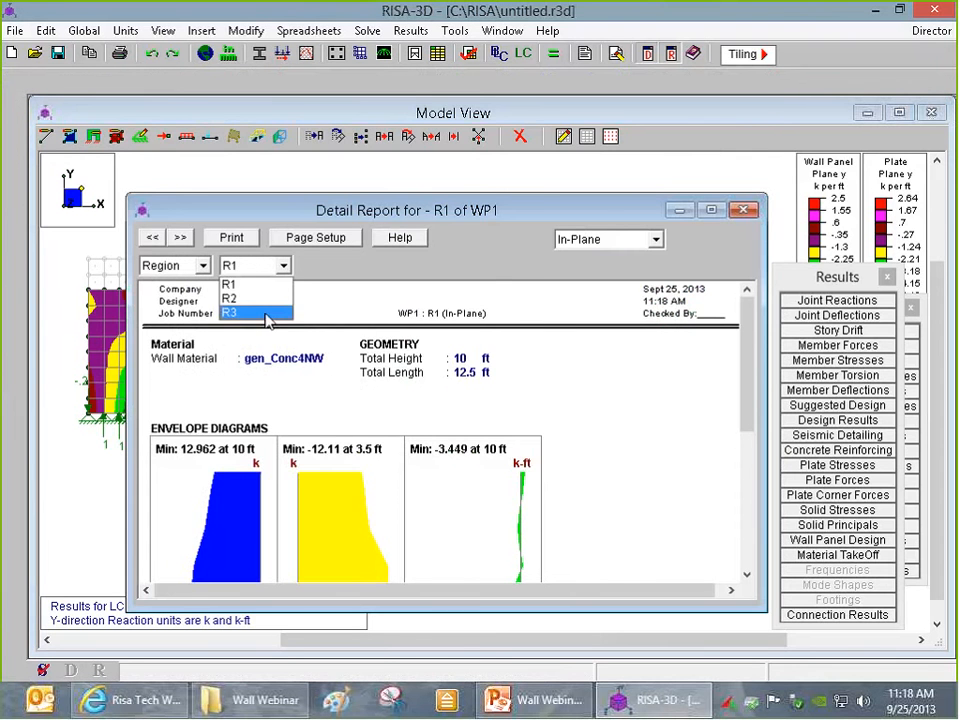
left_click(283, 265)
left_click(238, 312)
left_click_drag(381, 210, 384, 112)
- Examine region R3's axial, shear and moment envelope diagrams, close the report, and reselect the entire model
left_click_drag(752, 281, 760, 416)
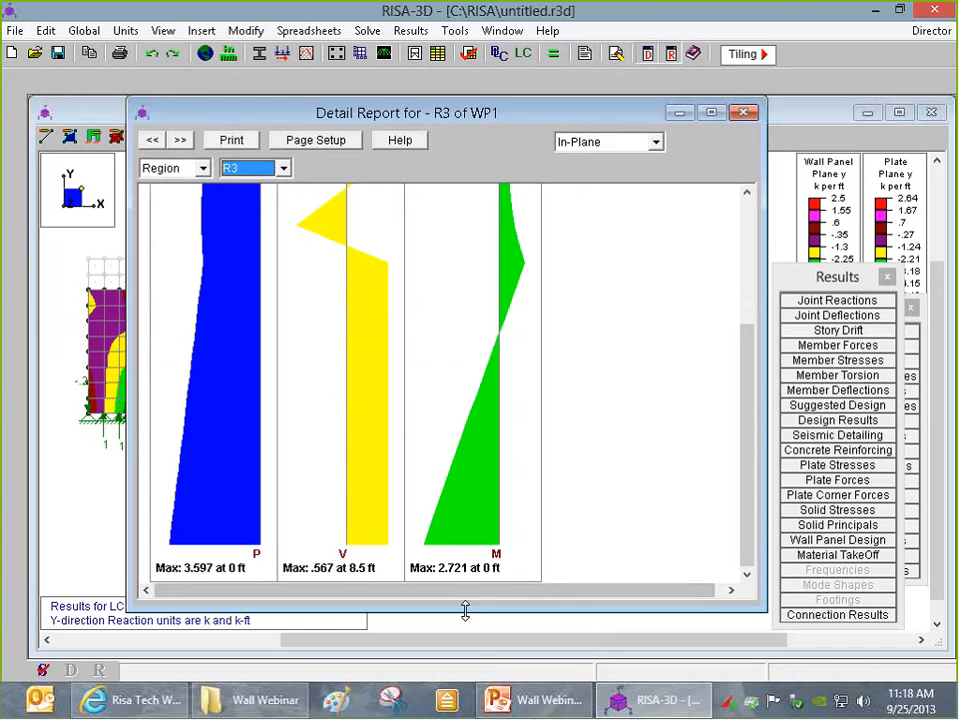
left_click_drag(452, 607, 452, 654)
left_click_drag(750, 472, 742, 511)
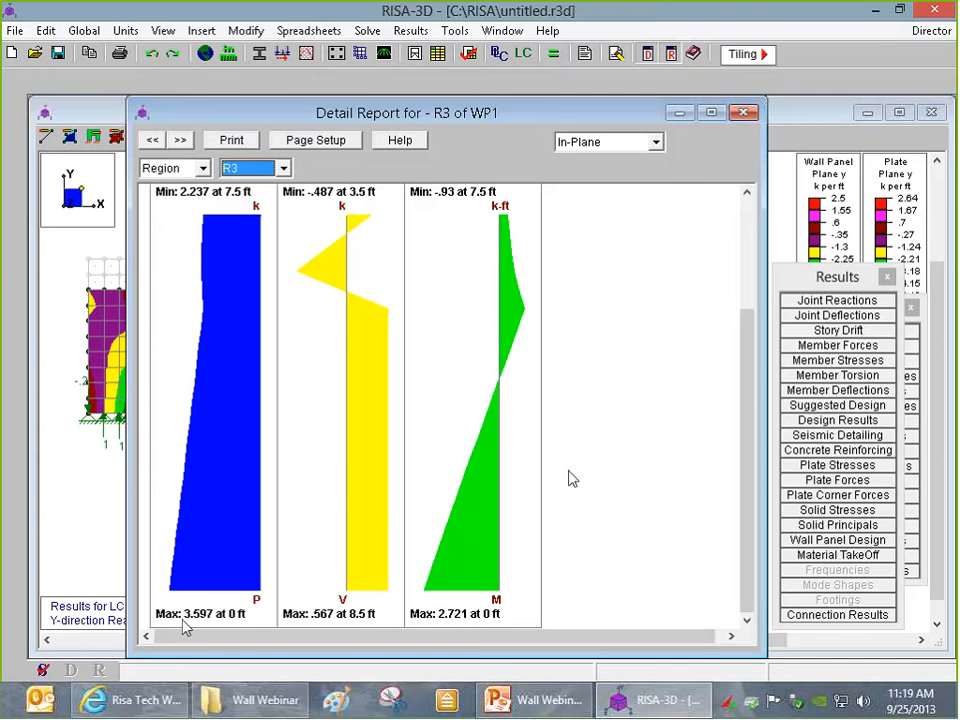
mouse_move(752, 410)
left_mouse_down()
mouse_move(750, 339)
mouse_move(760, 330)
mouse_move(754, 429)
left_mouse_up()
left_click_drag(755, 354, 756, 242)
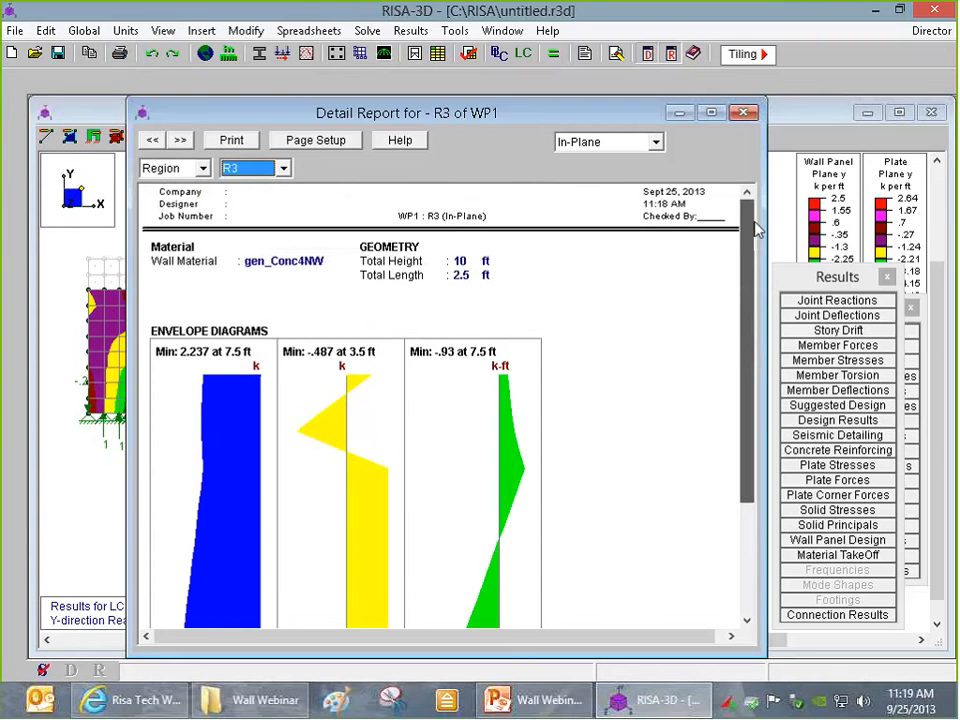
left_click(742, 112)
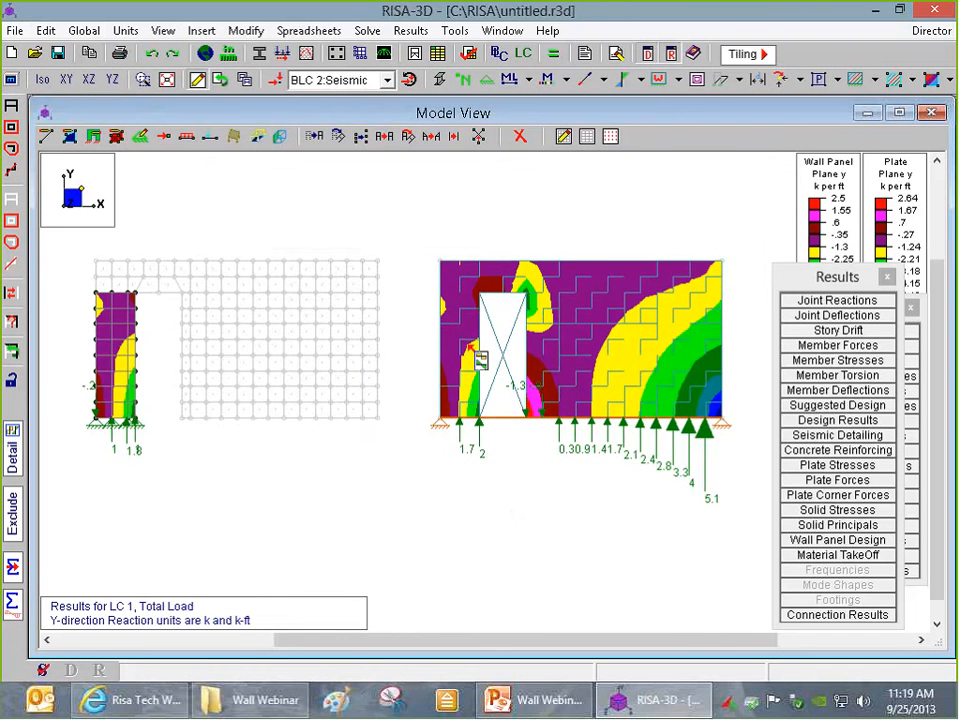
left_click(11, 106)
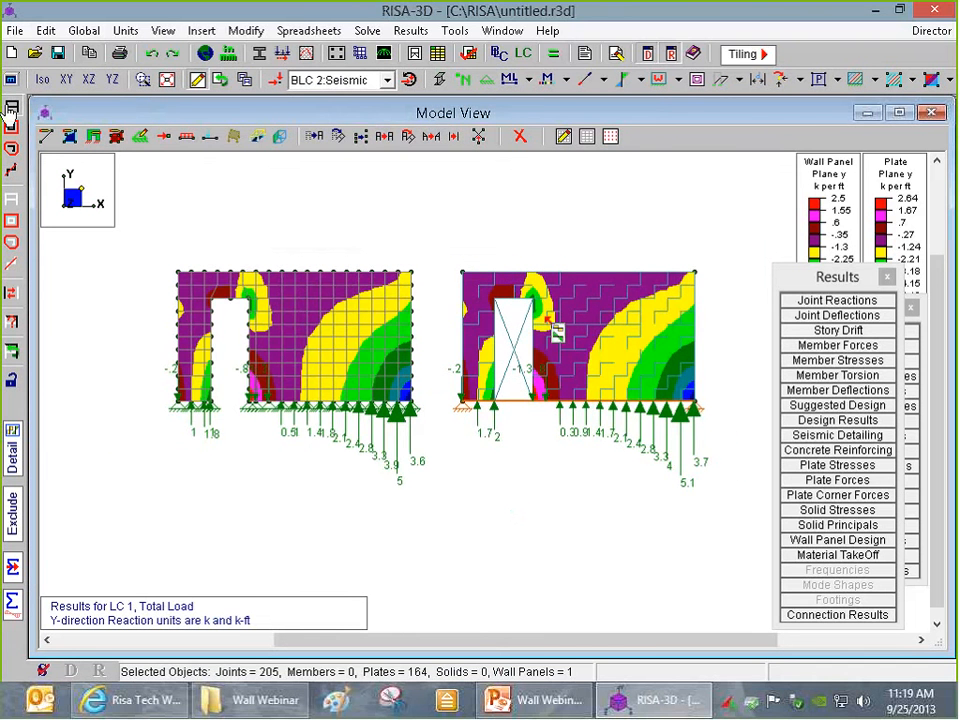
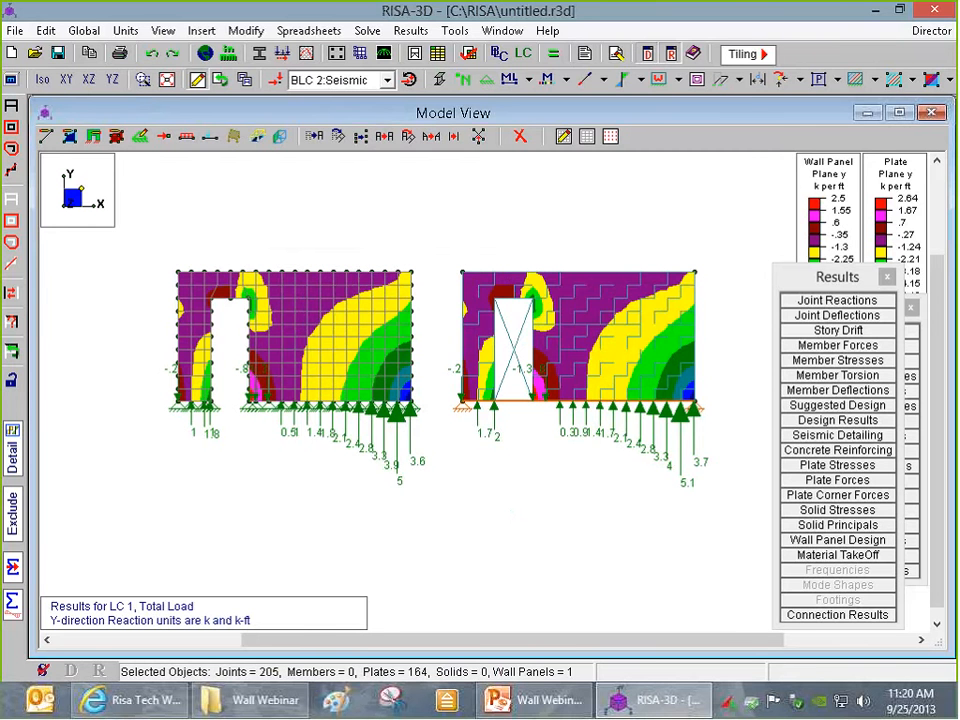
- Start a new model without saving the changes to untitled.r3d
left_click(14, 31)
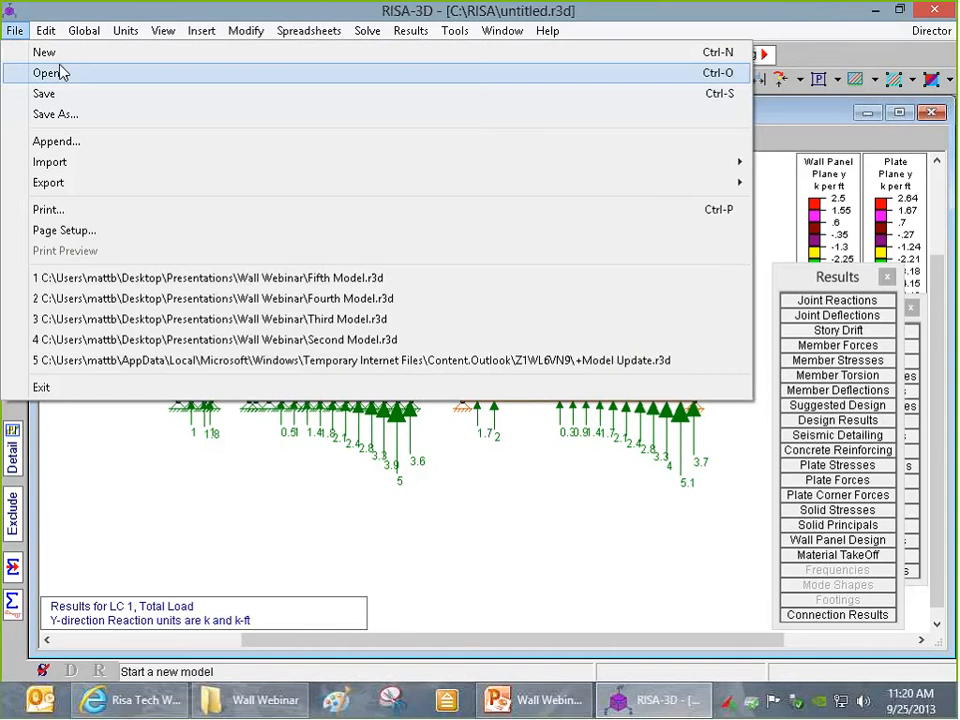
left_click(44, 52)
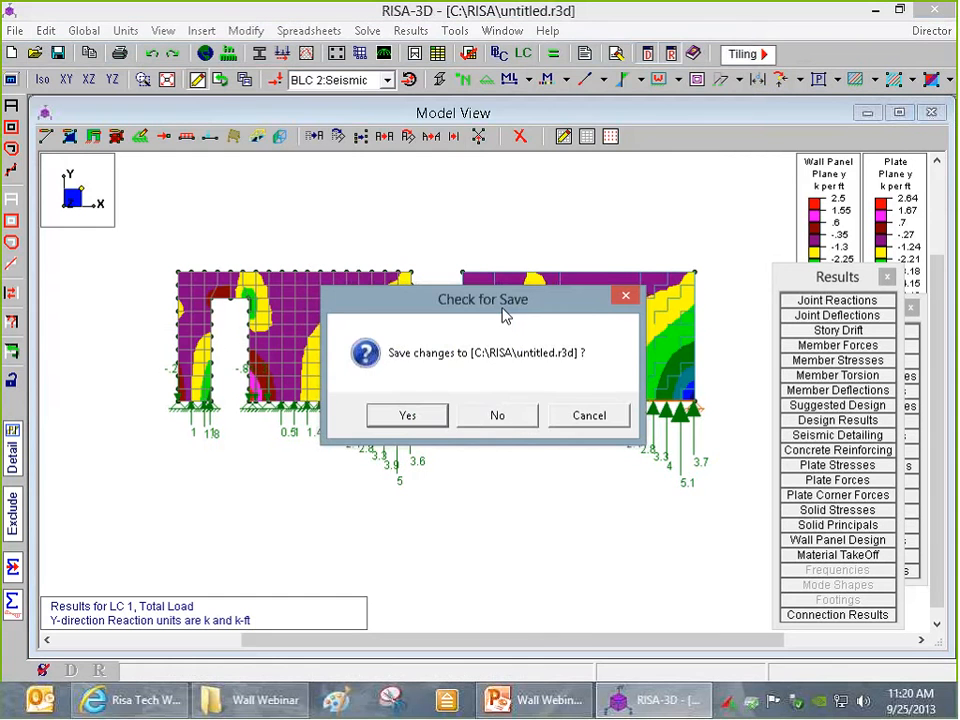
left_click(521, 420)
- Set up wall panel drawing with the General material gen_Conc4NW and a thickness of 1 in
left_click(358, 246)
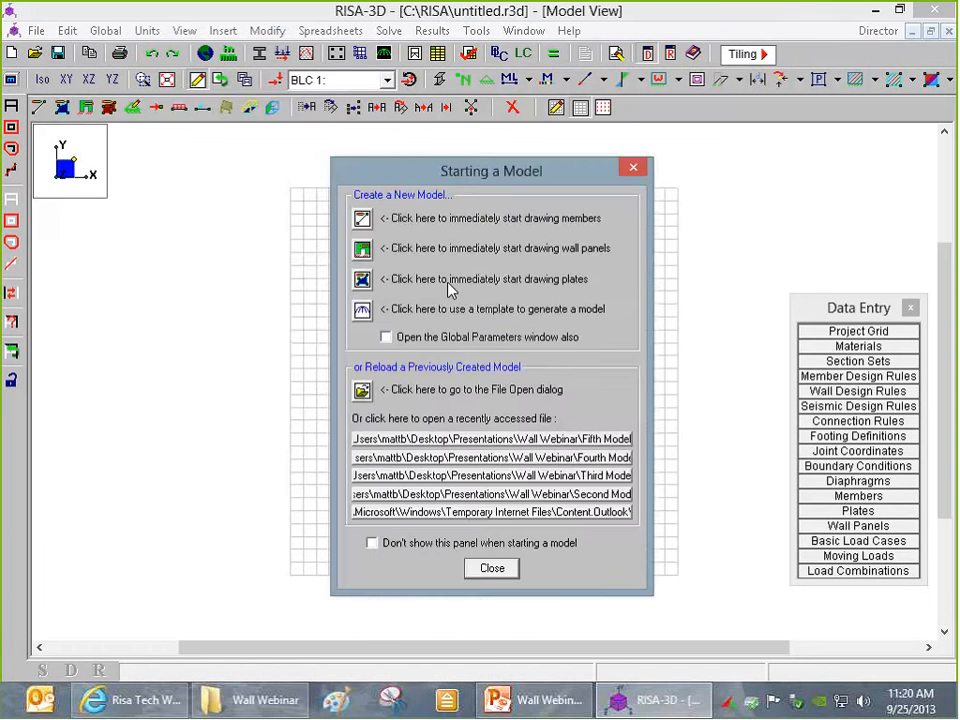
left_click(368, 261)
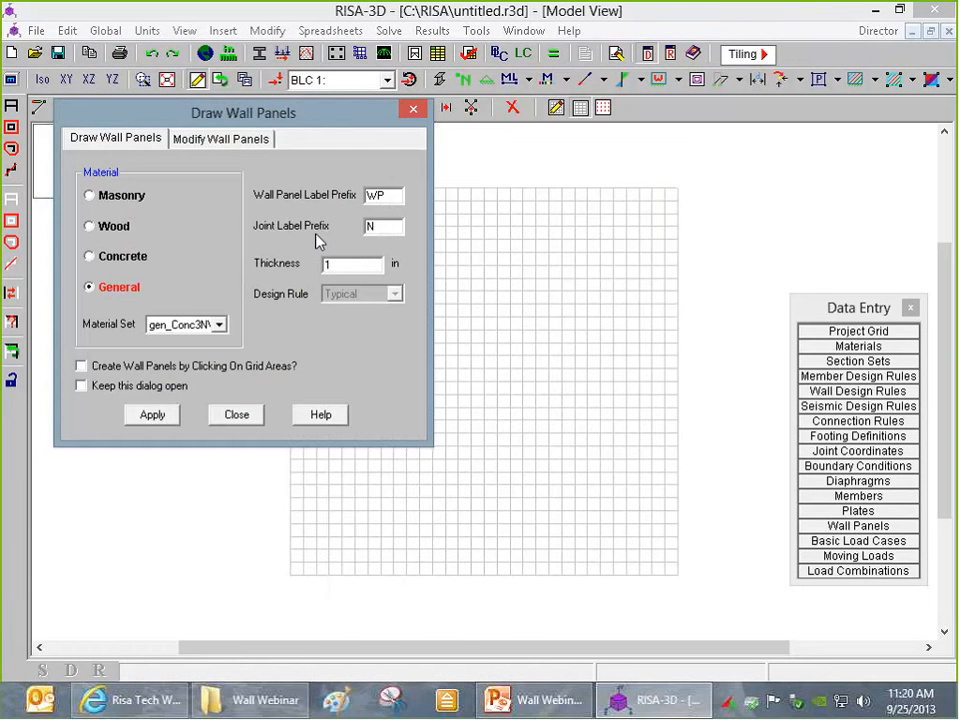
left_click(216, 328)
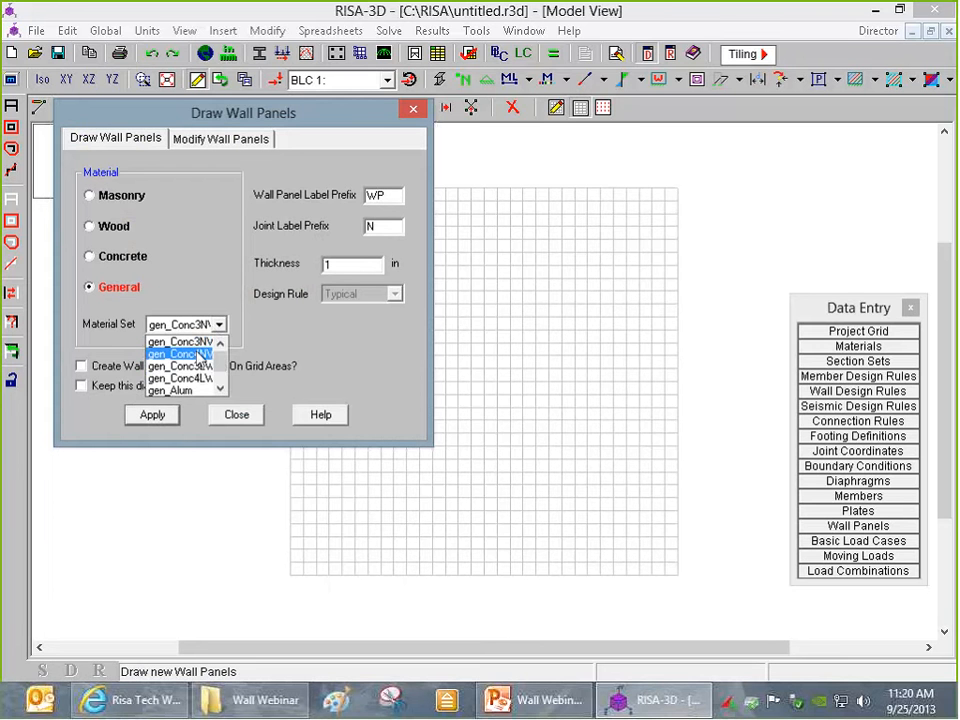
left_click(200, 354)
key("Tab")
left_click(152, 414)
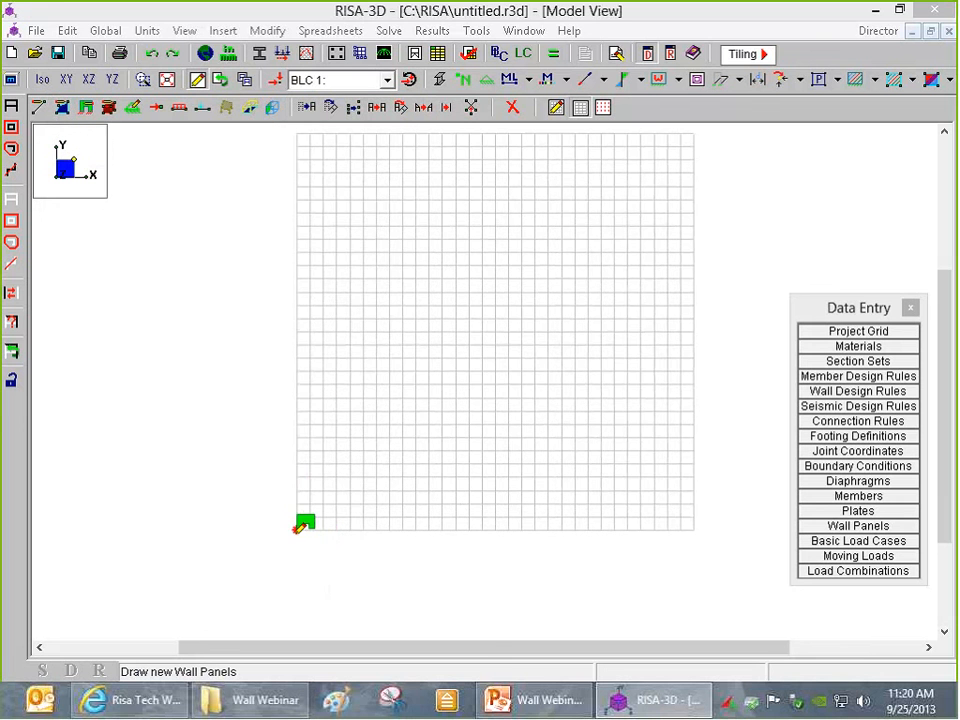
- Draw a 10 by 10 ft wall panel with its lower corner at the grid origin
left_click(299, 527)
left_click(299, 397)
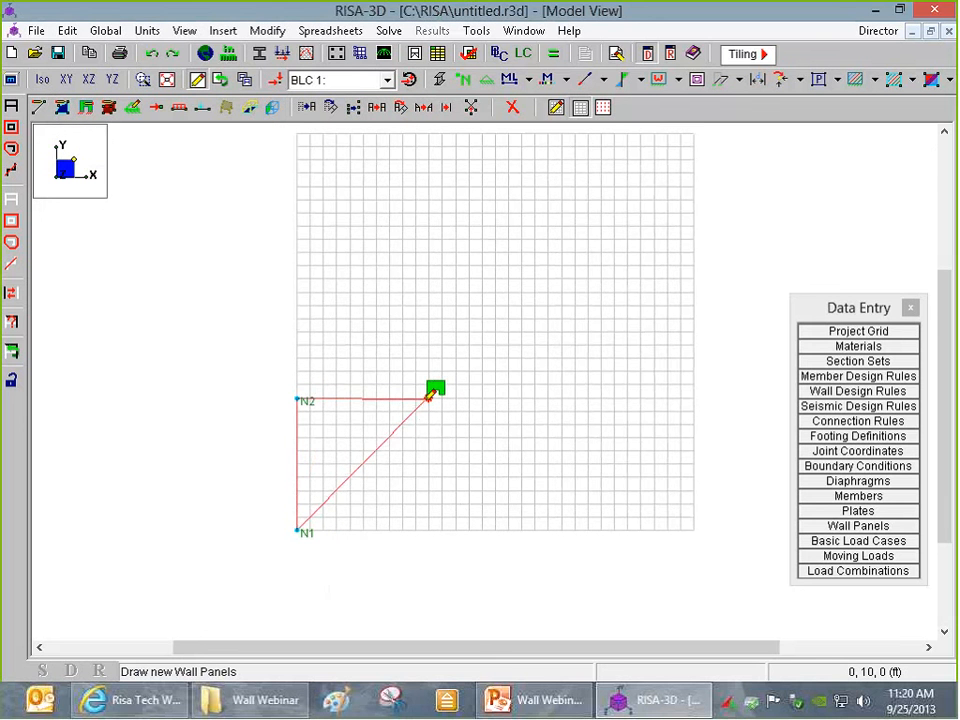
left_click(430, 398)
left_click(430, 528)
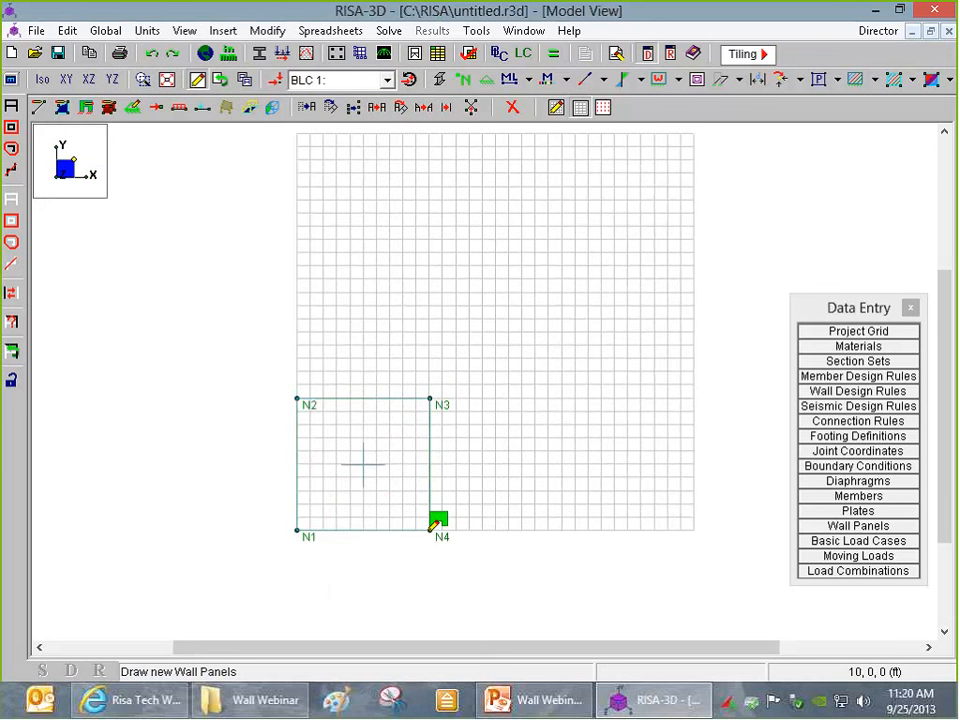
- Draw a second 10 by 10 ft wall panel starting at X = 14 ft, leaving a 4 ft gap
left_click(482, 529)
left_click(482, 398)
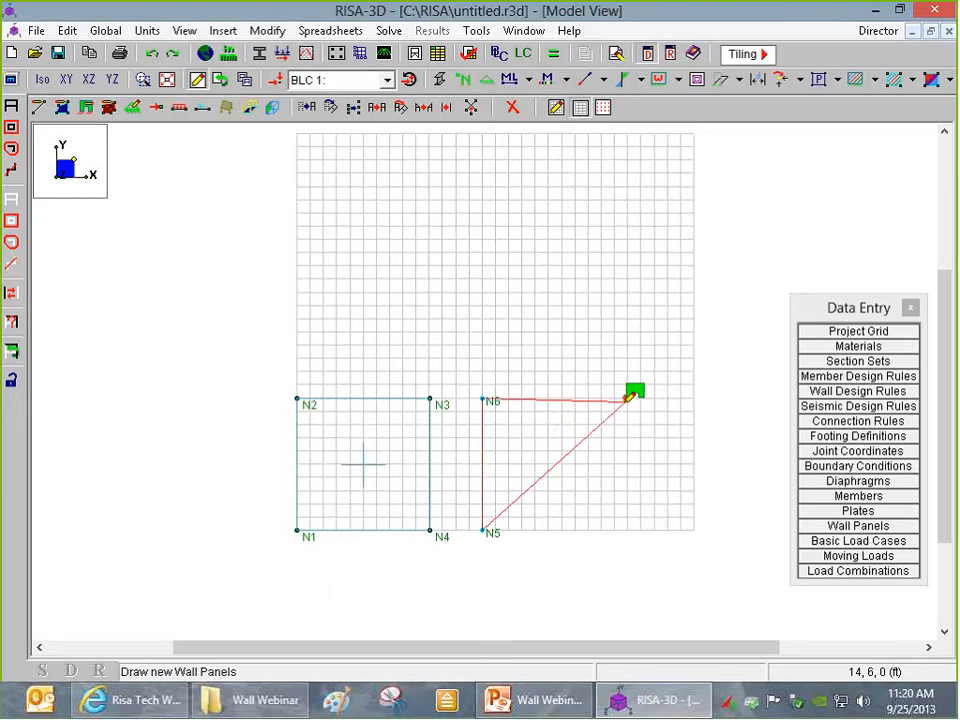
left_click(614, 398)
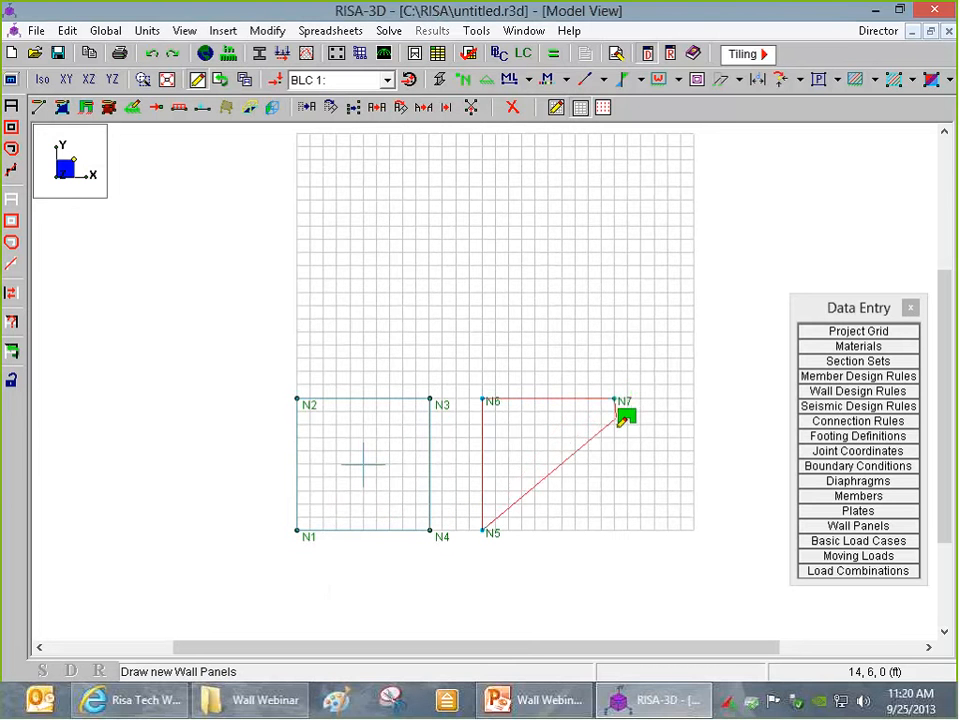
left_click(614, 529)
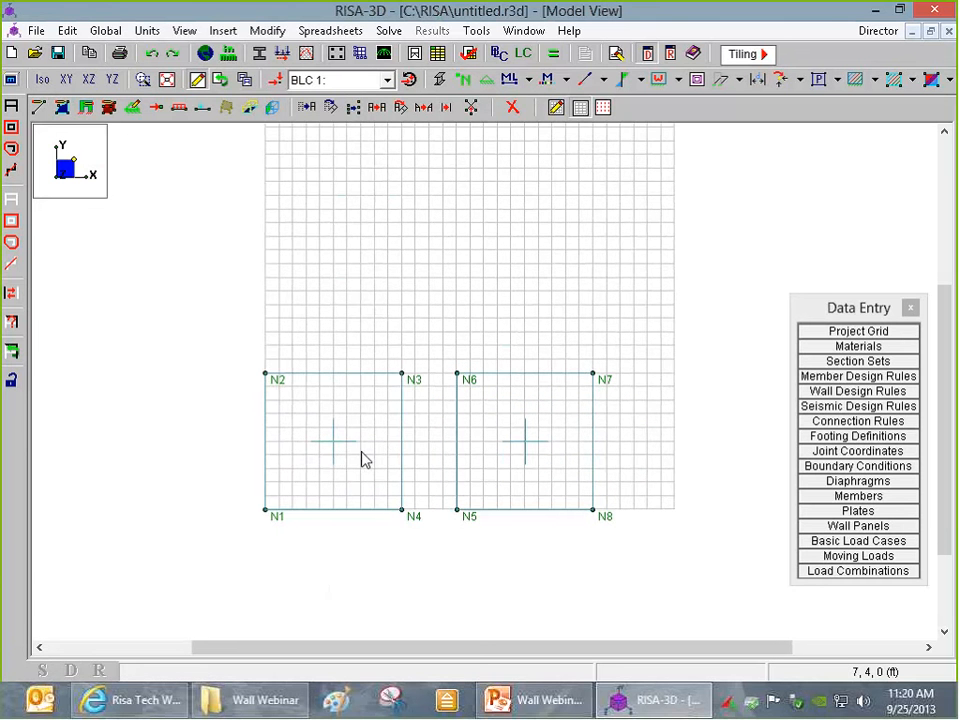
- Assign a continuous pinned boundary condition to the bottom edge of wall panel WP1
double_click(355, 460)
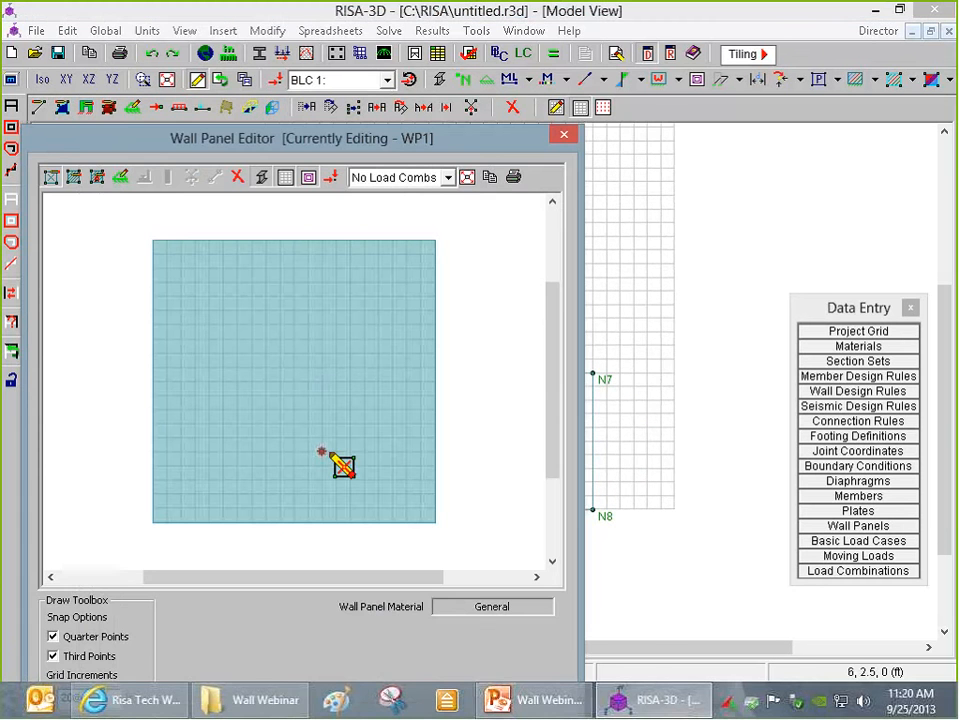
left_click_drag(308, 133, 396, 45)
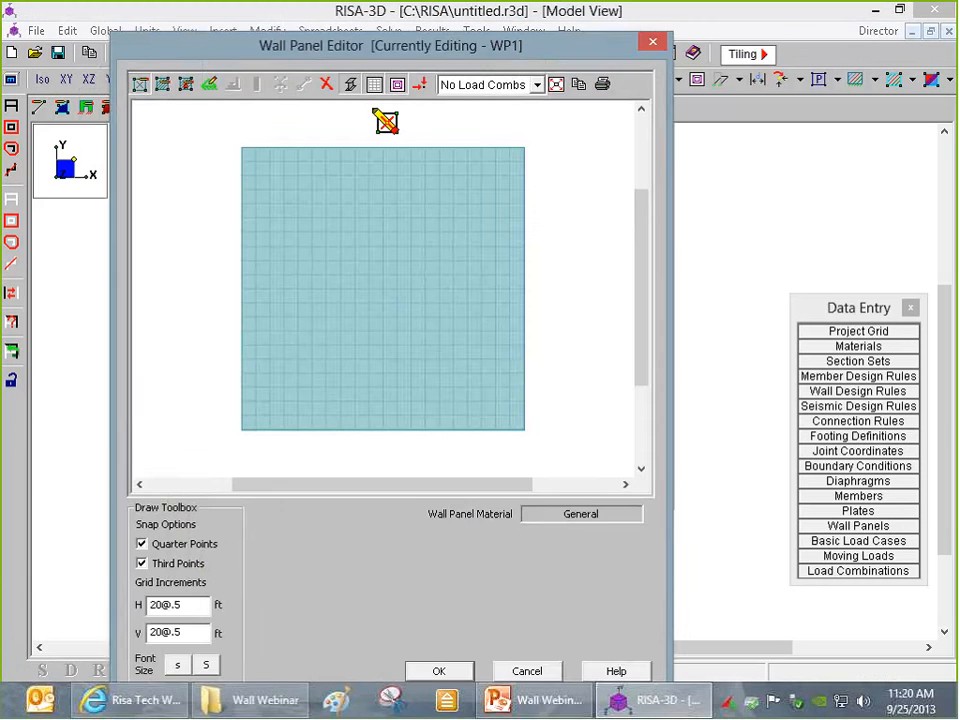
left_click(210, 85)
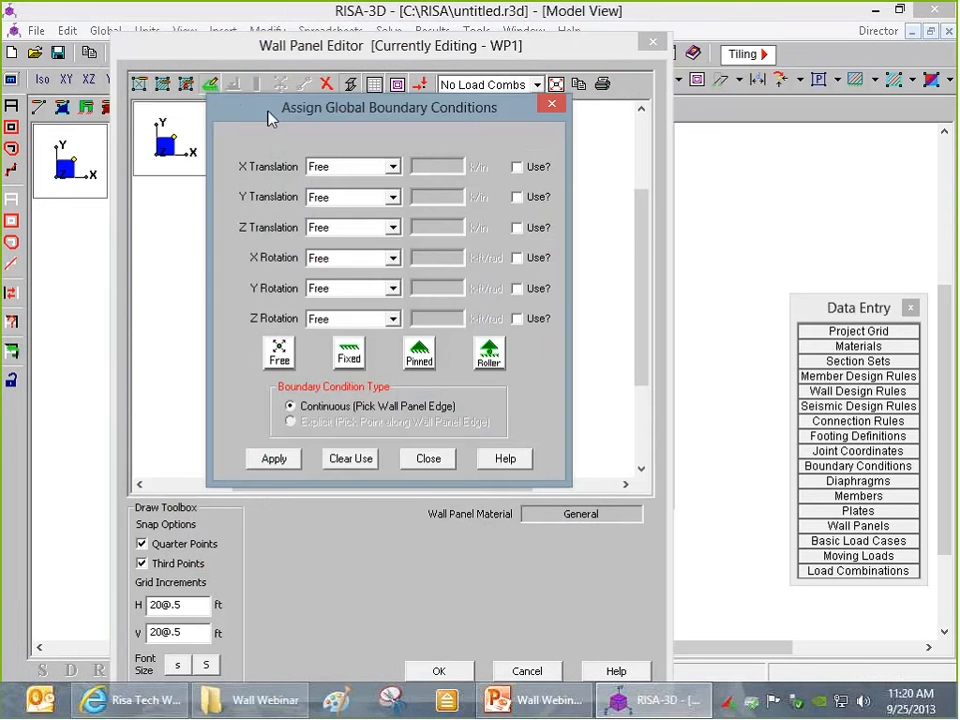
left_click_drag(268, 116, 387, 190)
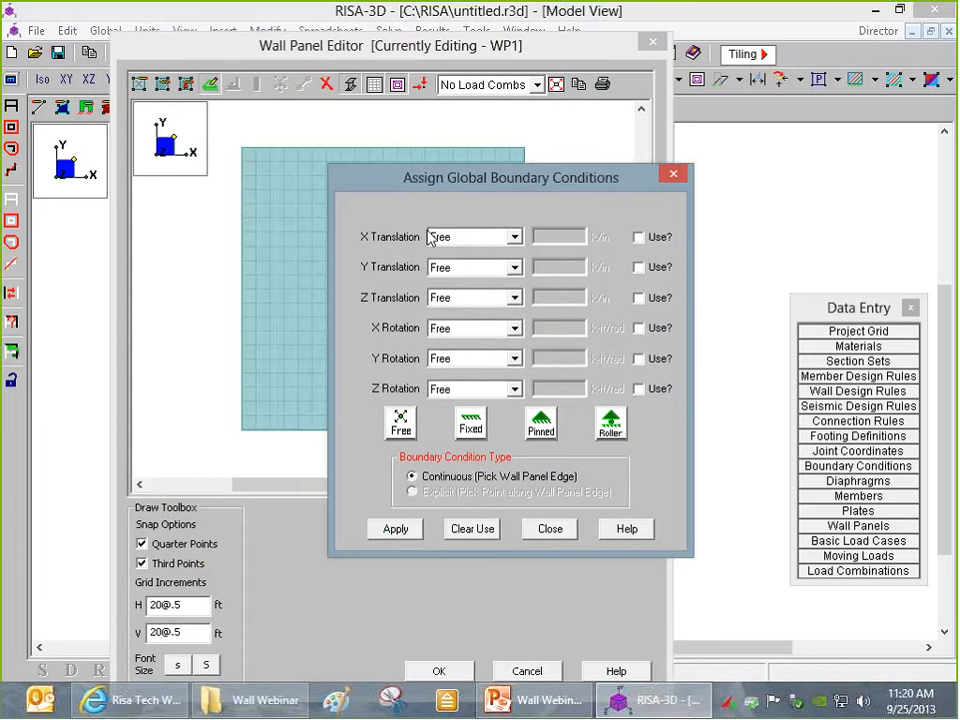
left_click(545, 430)
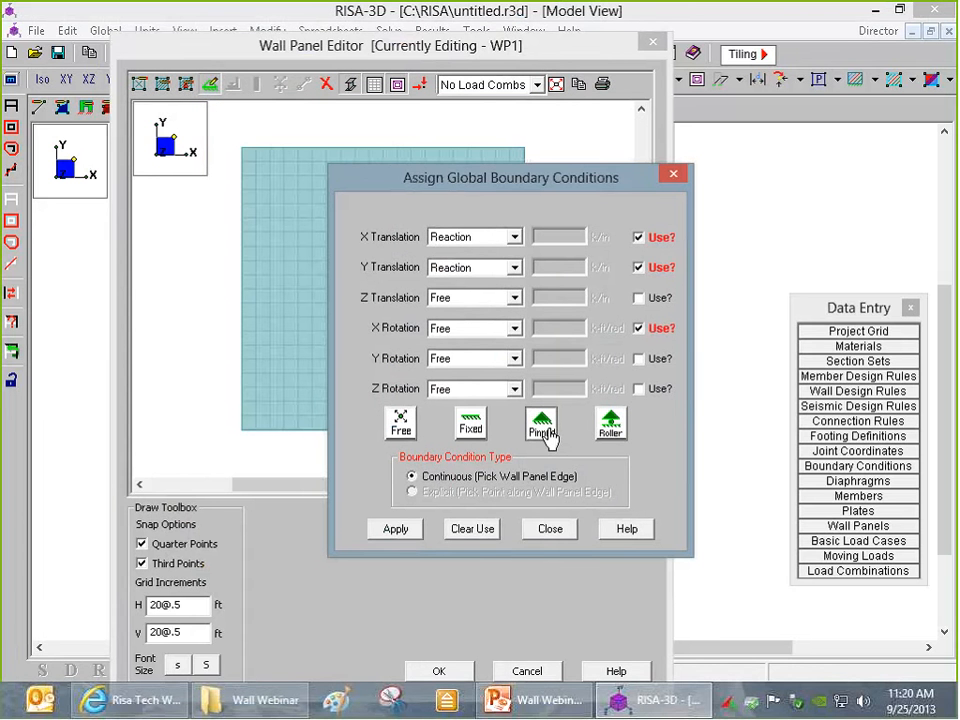
left_click(395, 529)
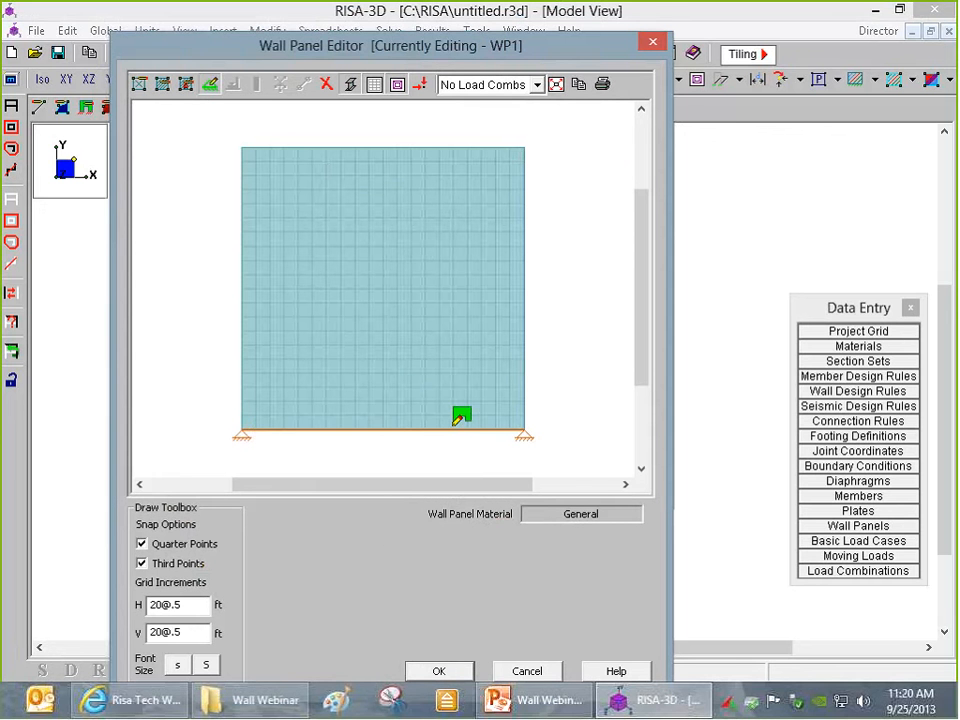
- Restrain the top edge of WP1 with a Z Translation reaction only, all other directions free, and accept the panel edits
left_click(210, 86)
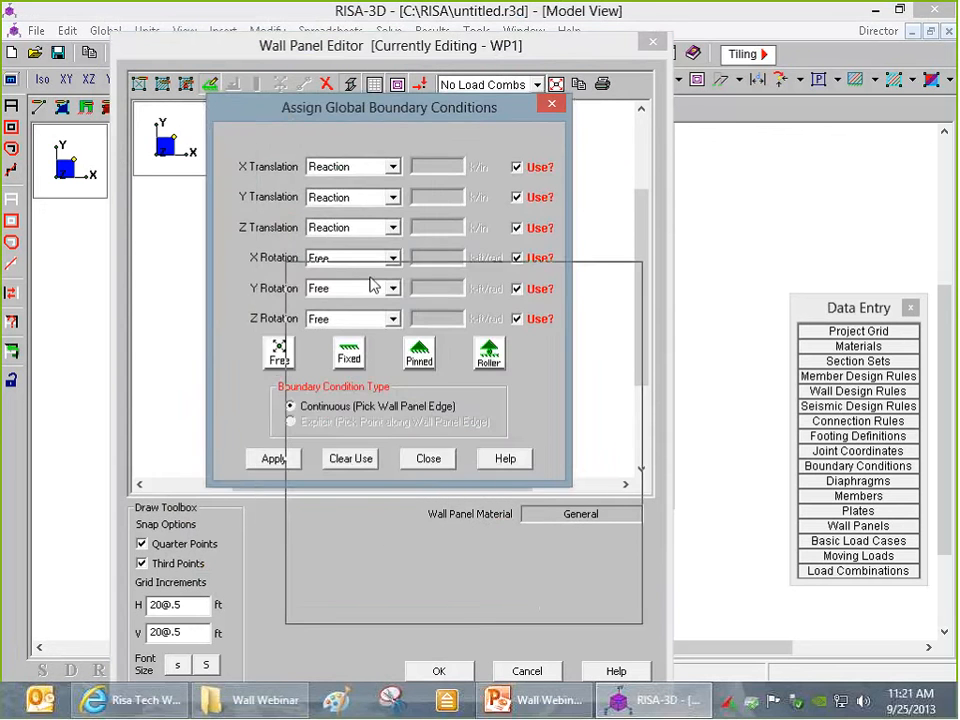
left_click(358, 530)
left_click(418, 495)
left_click(418, 502)
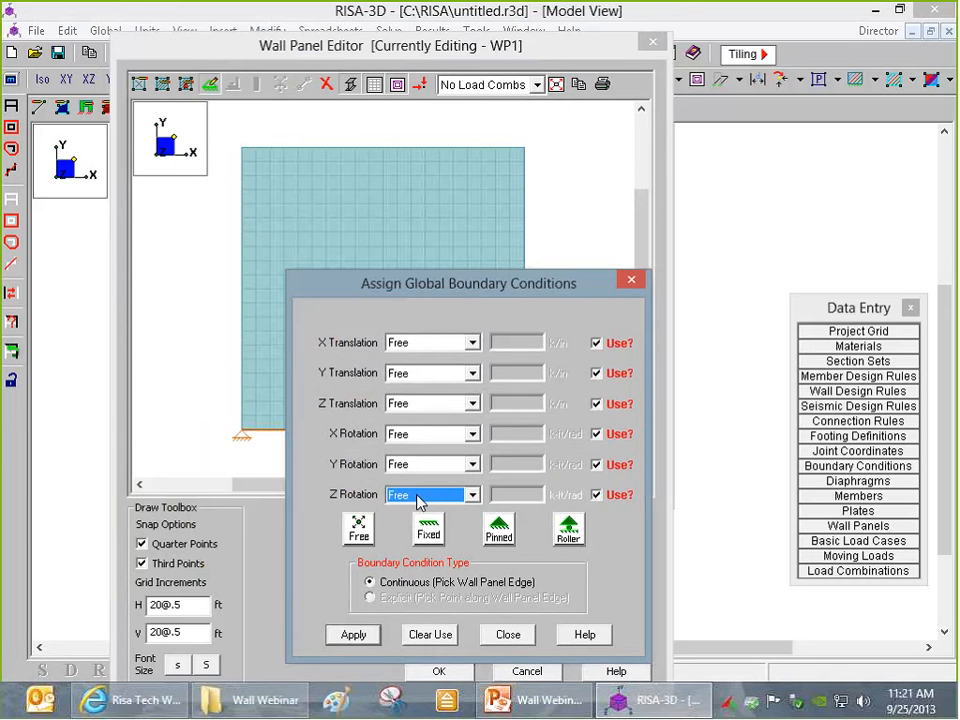
left_click(366, 637)
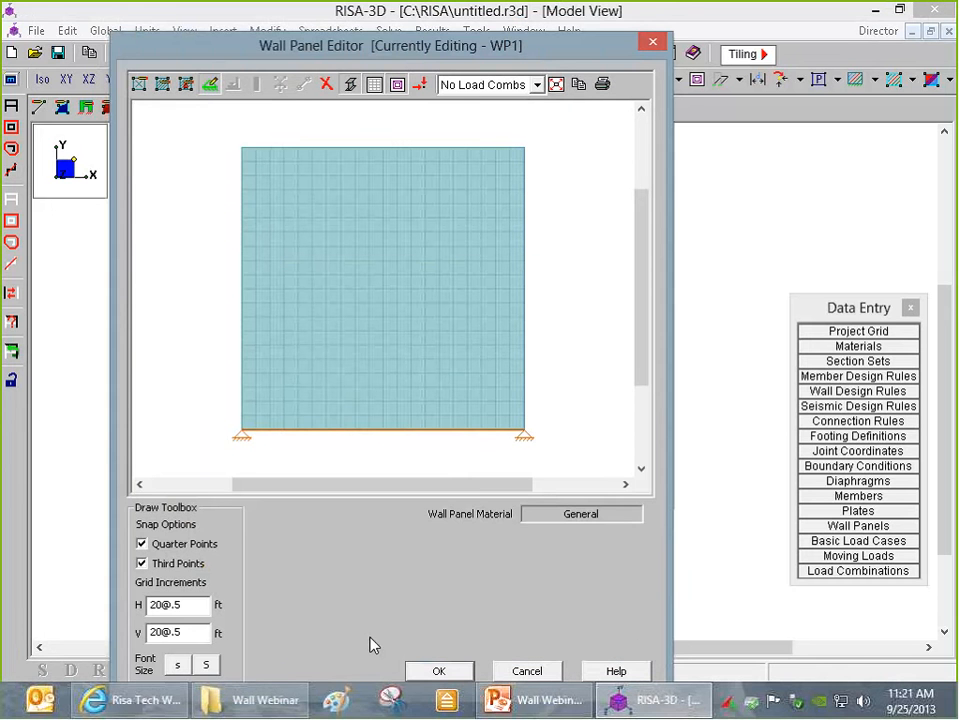
left_click_drag(375, 47, 396, 15)
left_click(470, 639)
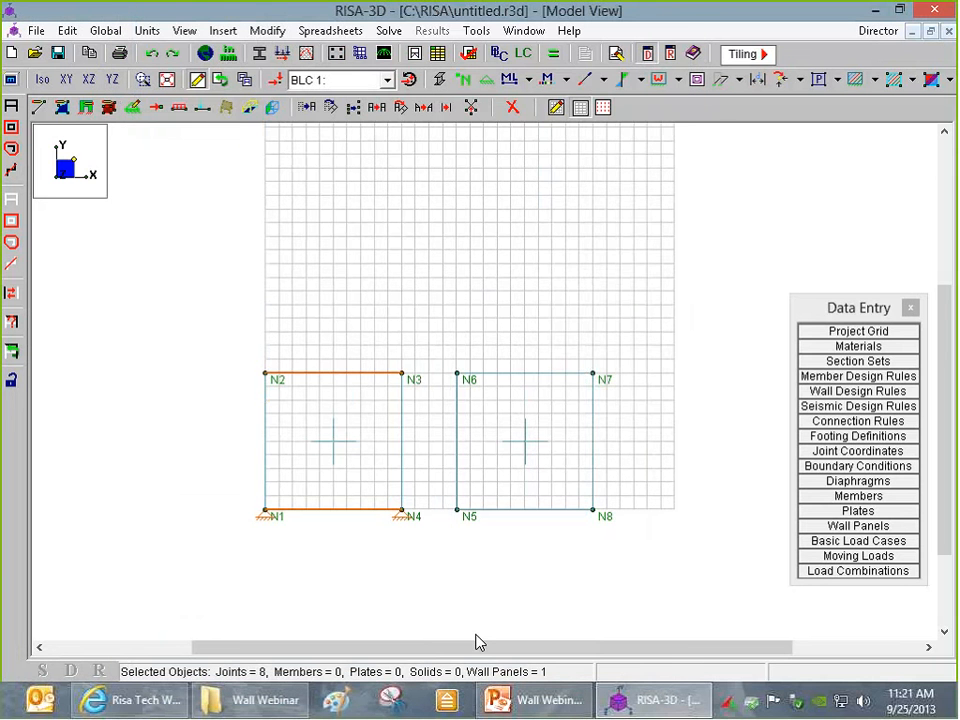
- Show the model in isometric view with the drawing grid hidden
left_click(42, 79)
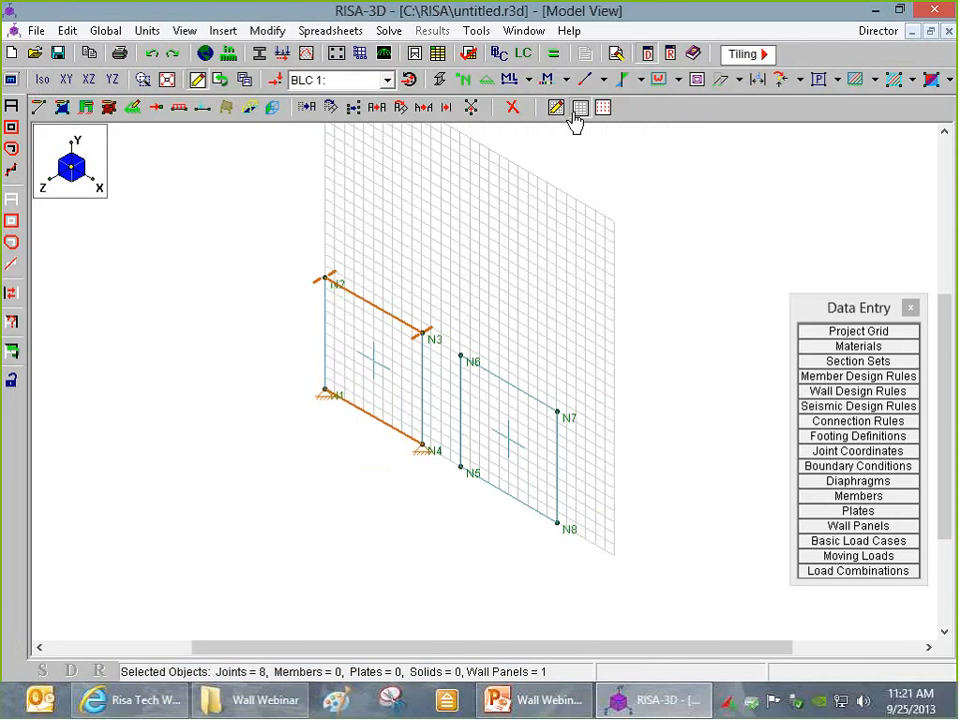
left_click(580, 107)
scroll(428, 220, "up", 2)
scroll(375, 281, "up", 1)
scroll(321, 317, "down", 2)
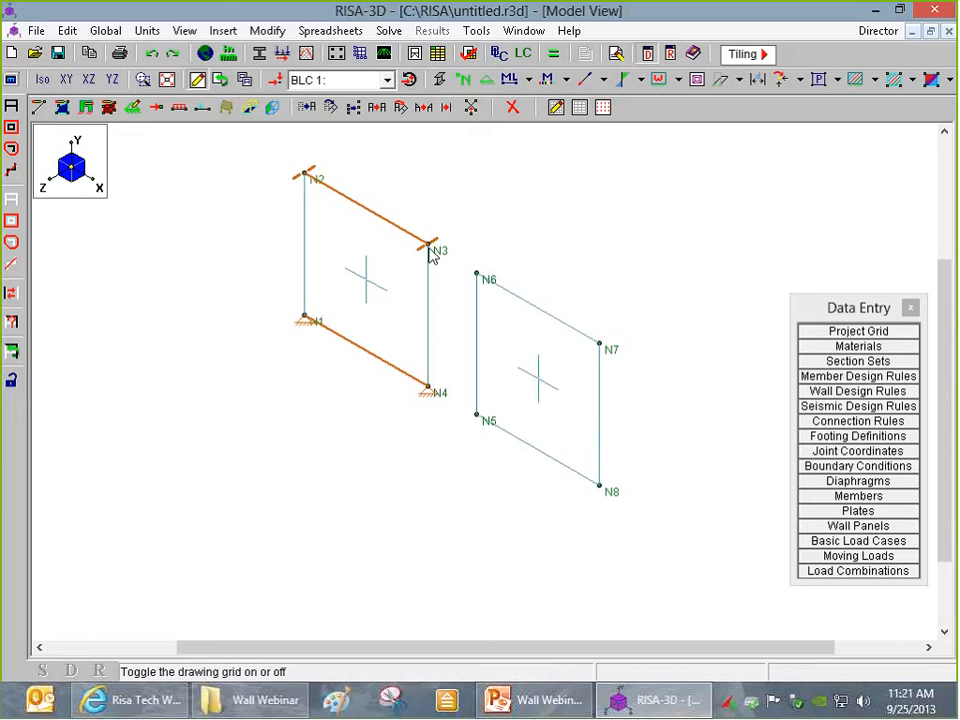
scroll(566, 334, "down", 1)
scroll(546, 345, "up", 1)
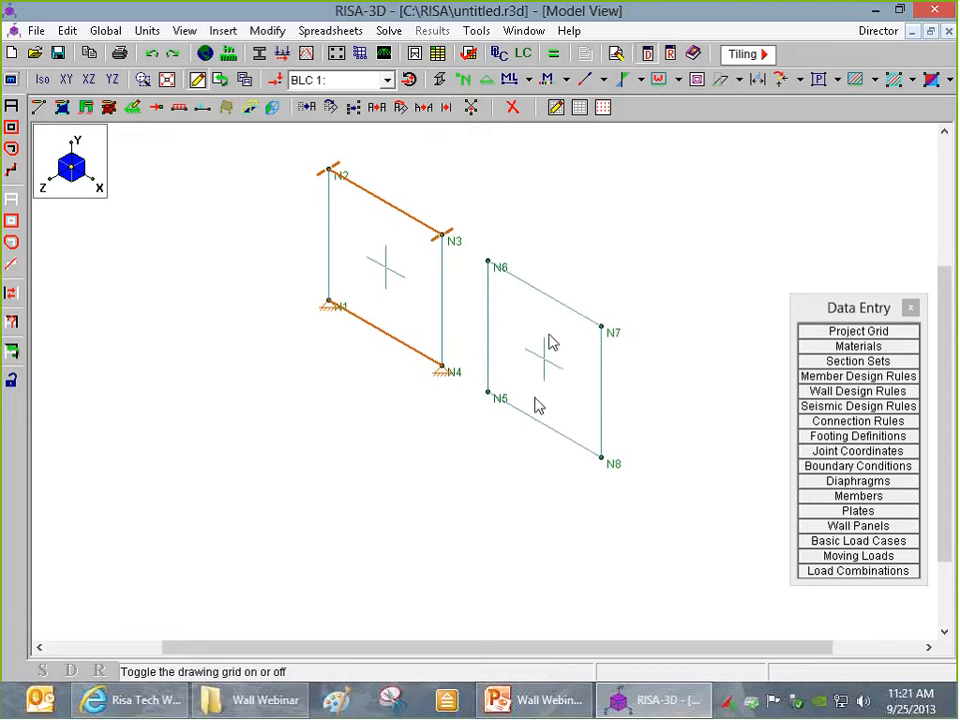
- Assign a continuous pinned boundary condition to the left vertical edge of wall panel WP2
double_click(564, 364)
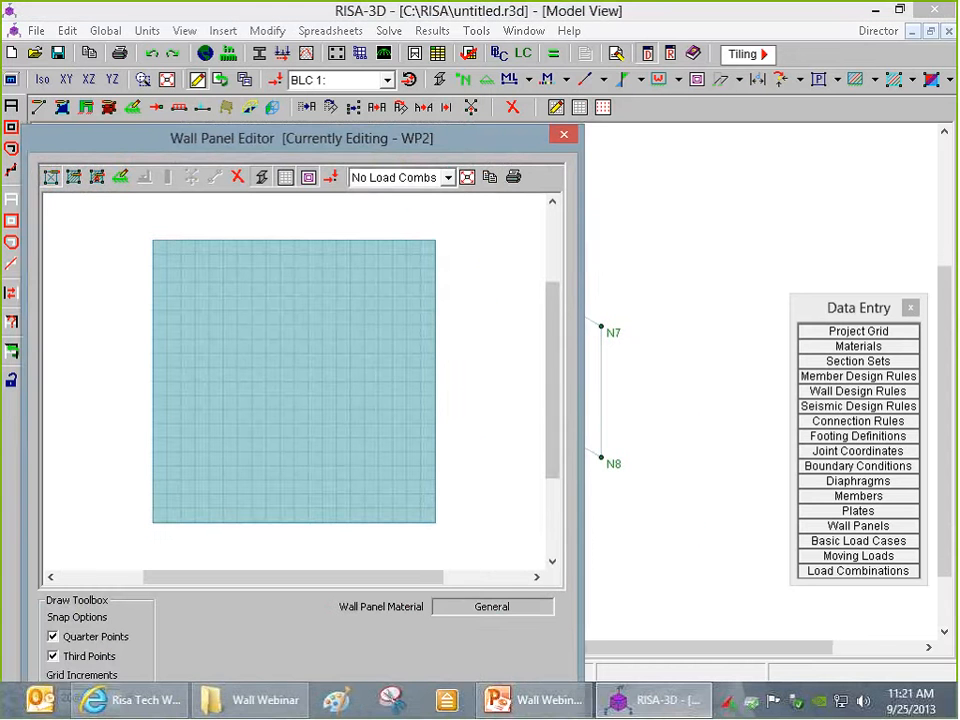
left_click_drag(380, 112, 450, 46)
left_click(215, 90)
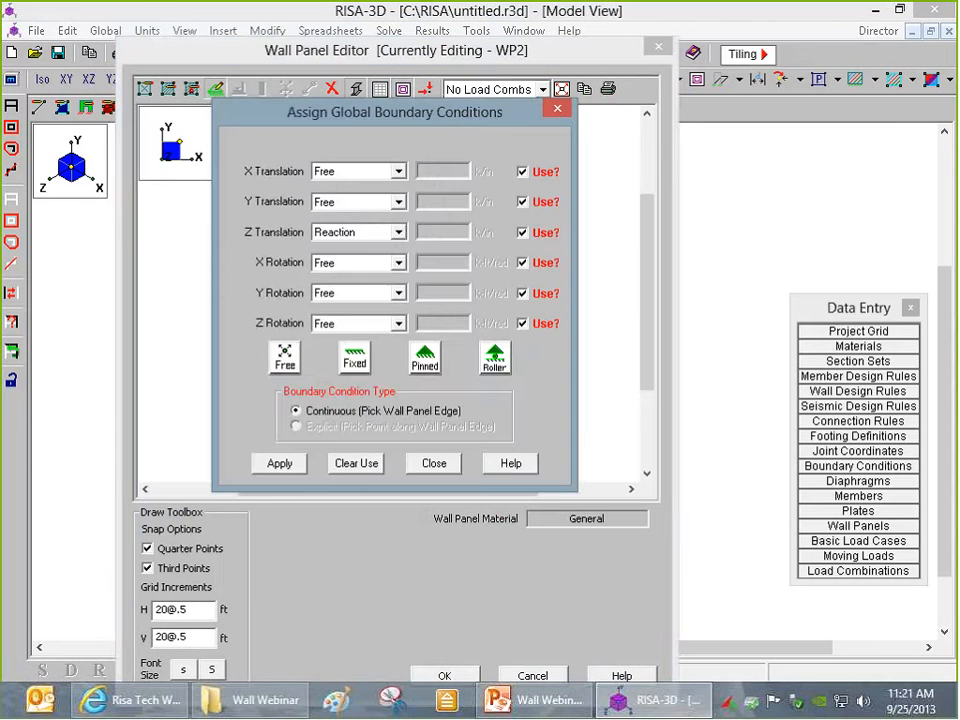
left_click(279, 463)
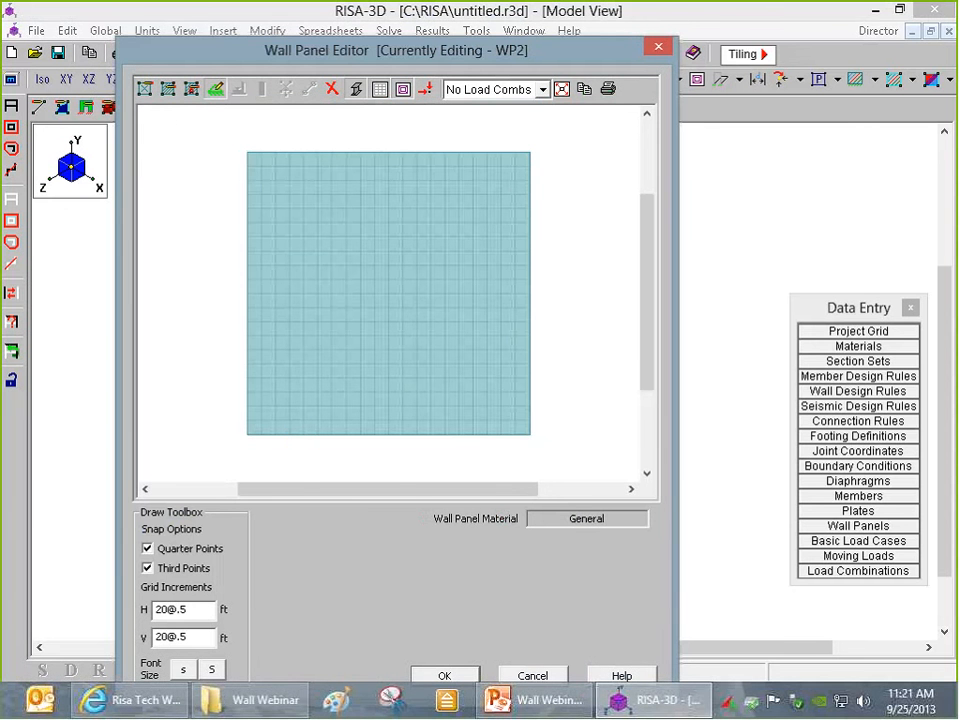
left_click(248, 166)
- Restrain the right vertical edge of WP2 with a Z Translation reaction only and accept the panel edits
left_click(216, 89)
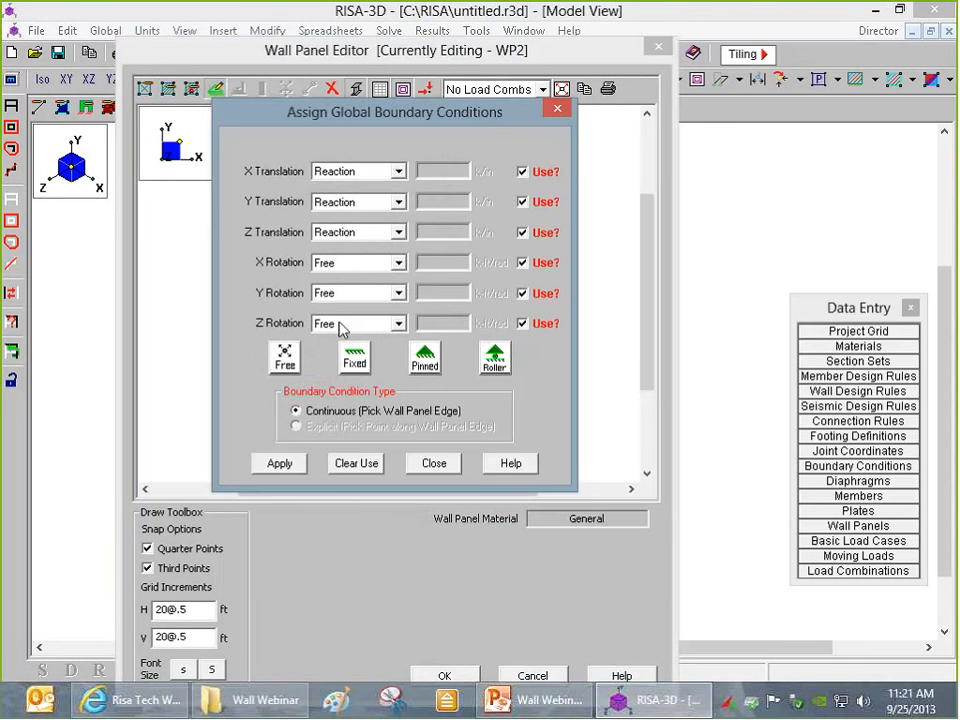
left_click(398, 232)
left_click(346, 262)
left_click(280, 465)
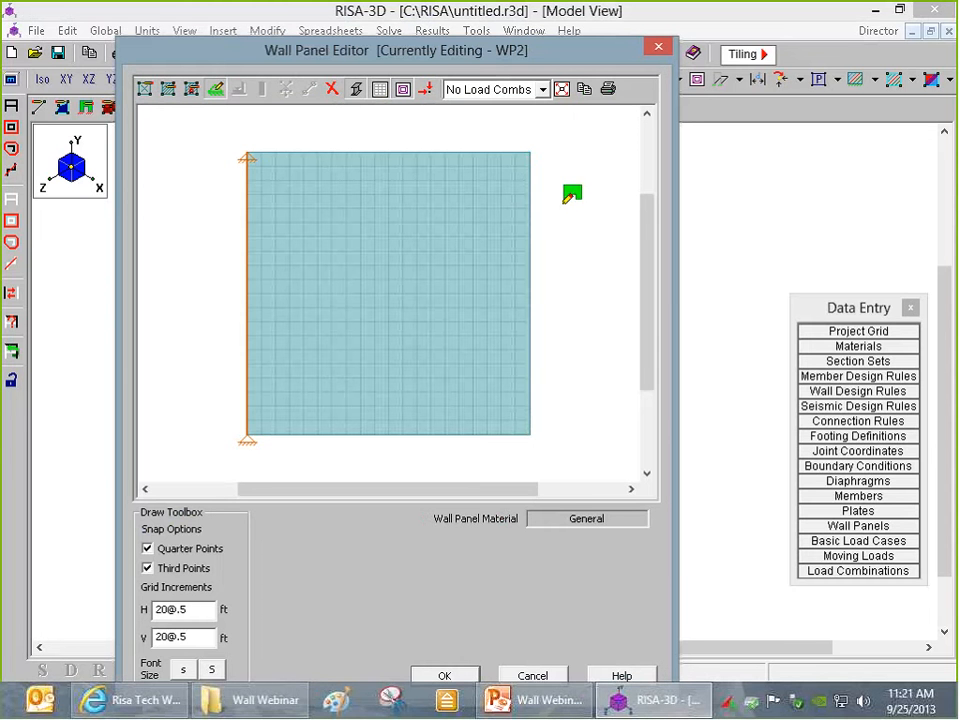
left_click(529, 180)
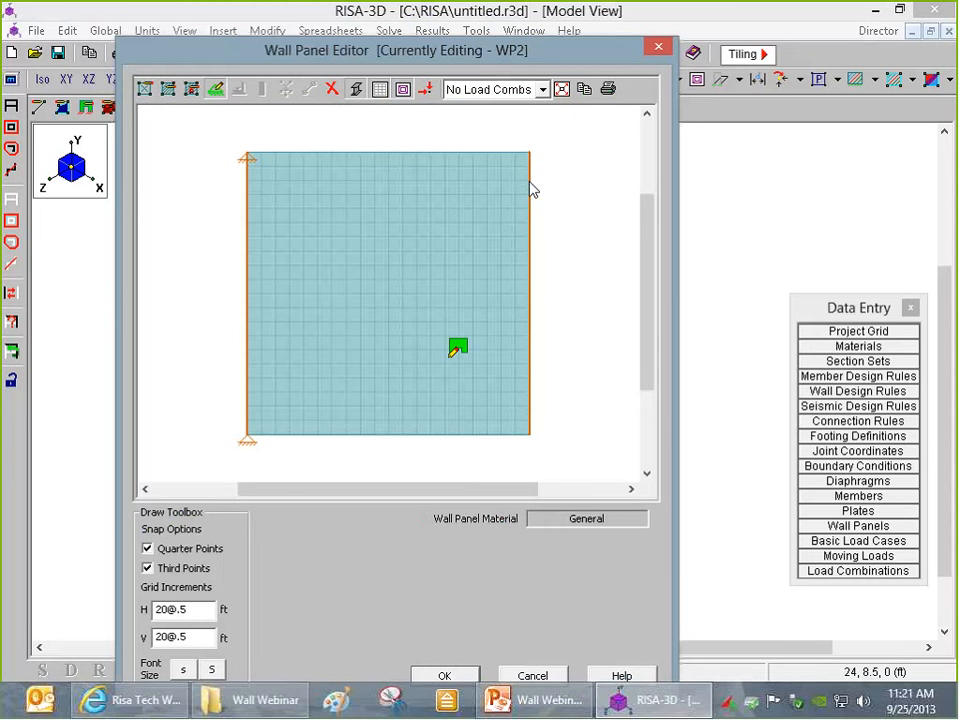
left_click_drag(430, 46, 478, 7)
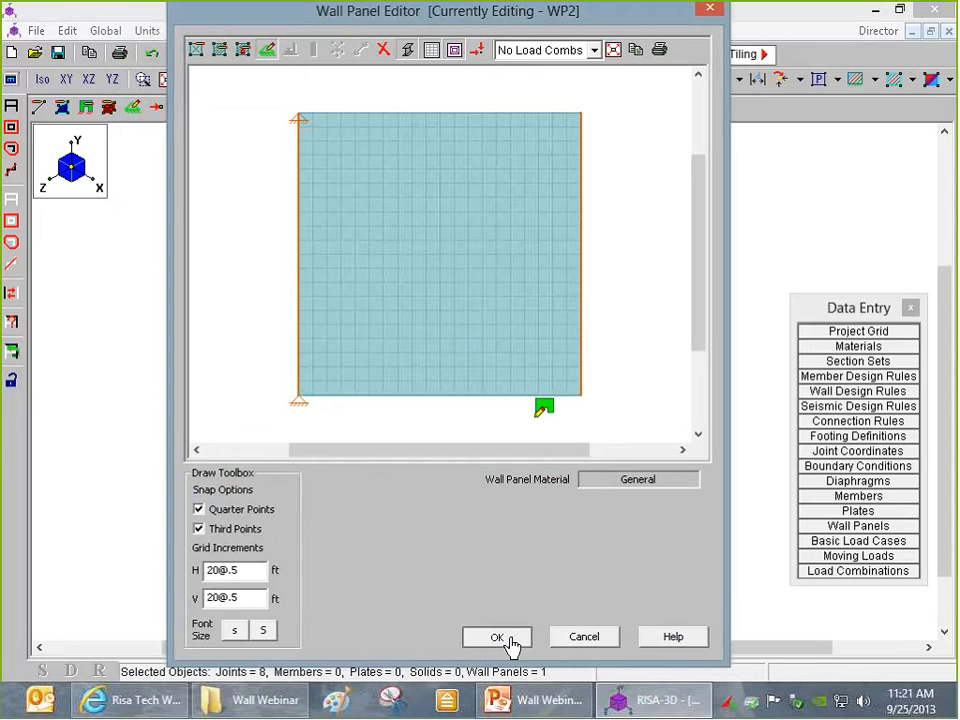
left_click(509, 637)
- Set up a wall panel surface load in the global Z direction with a magnitude of .1 ksf in basic load case 1
scroll(542, 450, "down", 1)
scroll(542, 288, "up", 3)
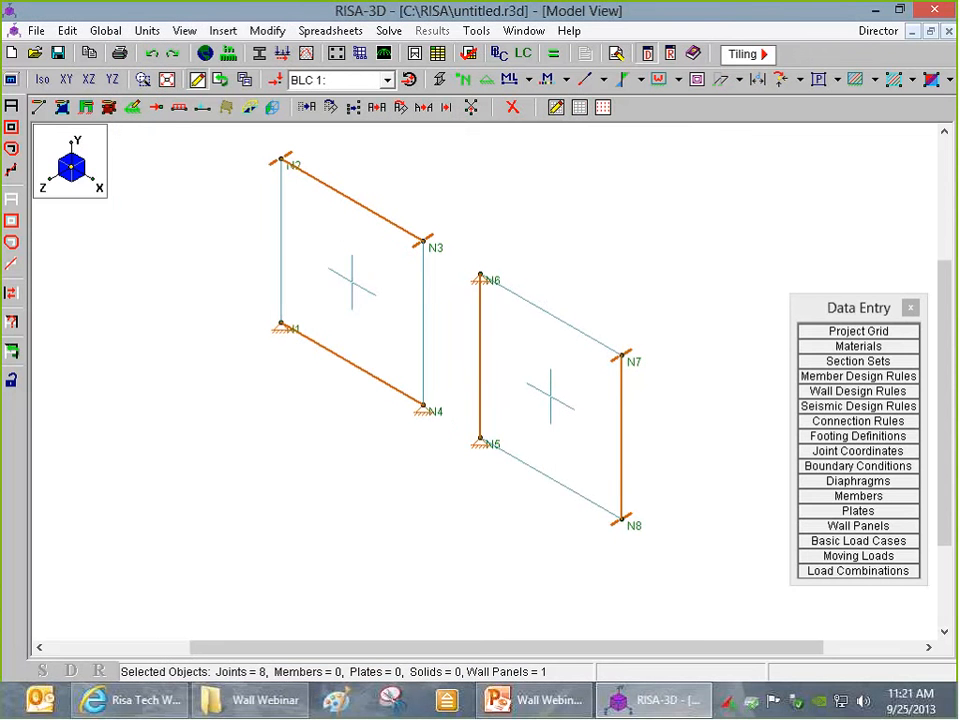
scroll(308, 285, "down", 2)
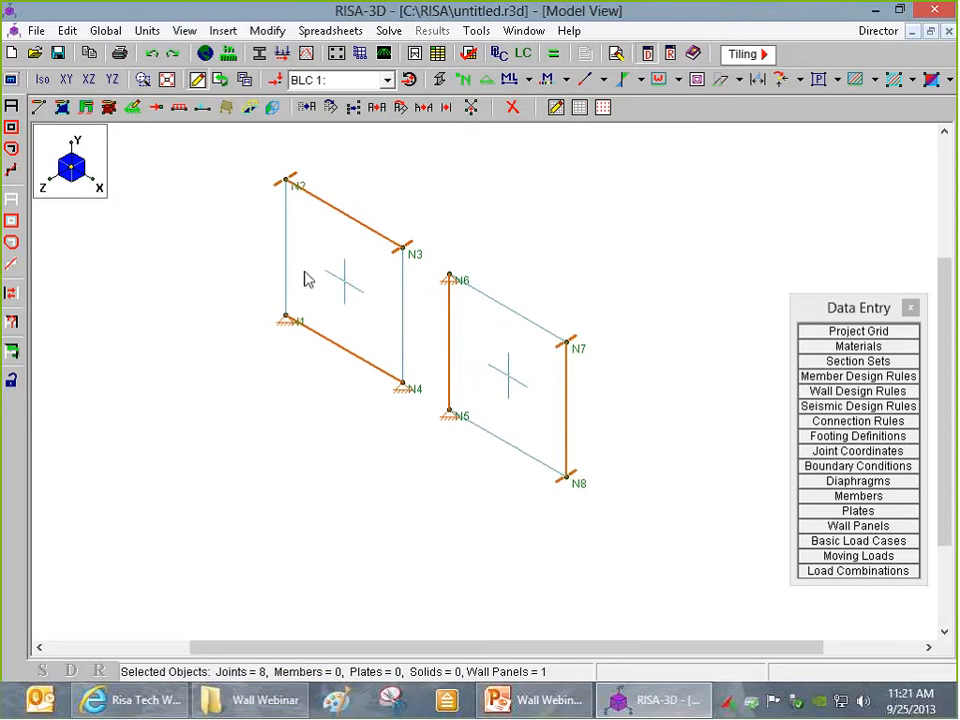
scroll(310, 265, "up", 1)
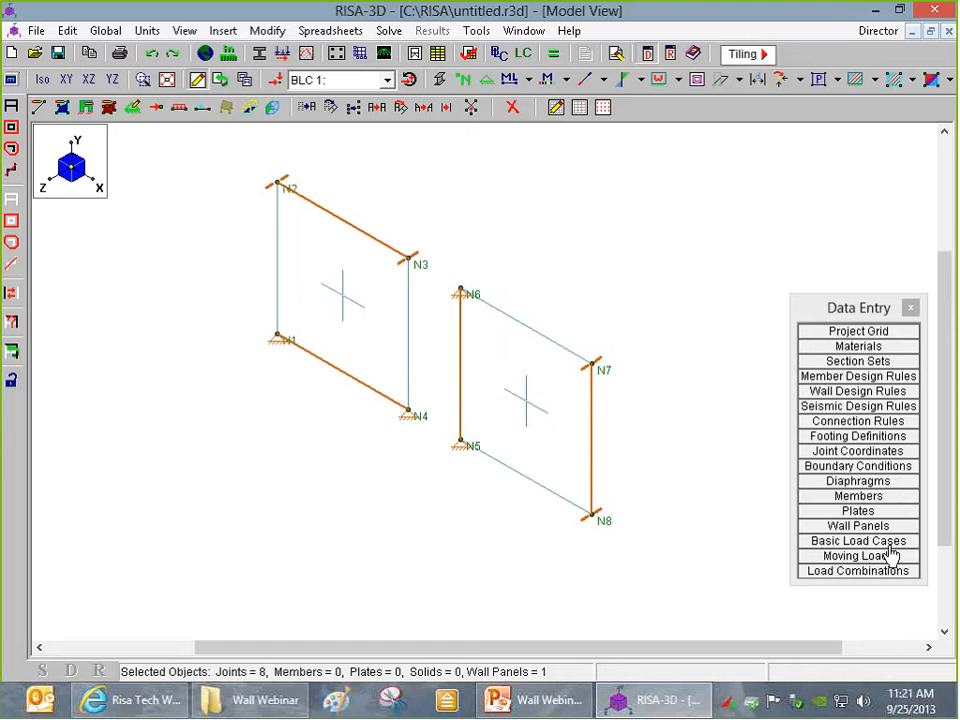
left_click(273, 110)
left_click(271, 149)
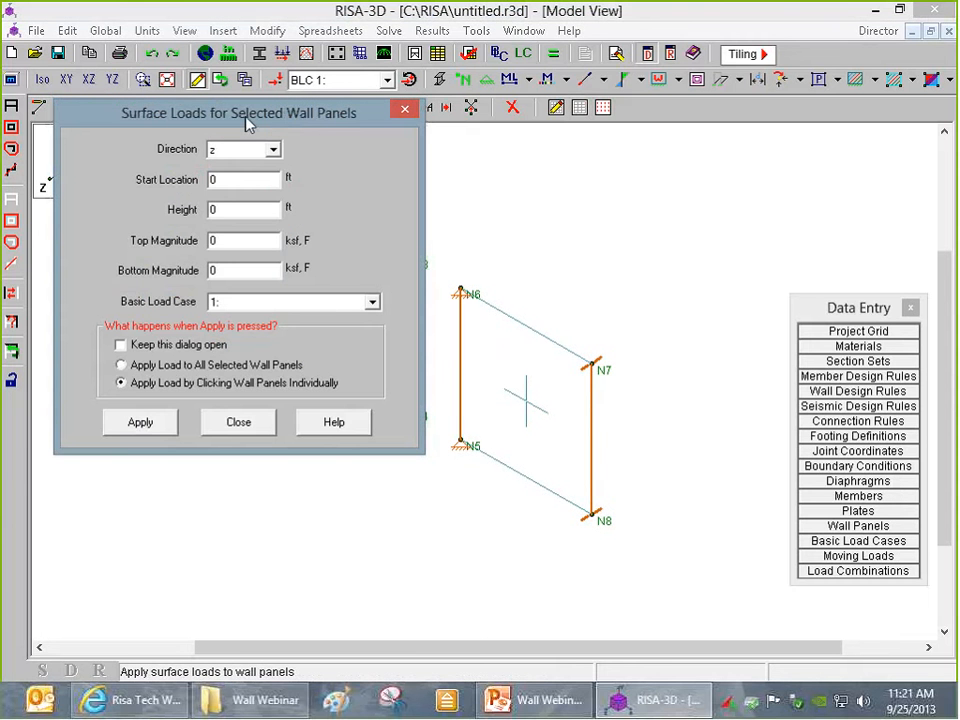
left_click(255, 151)
left_click(255, 151)
left_click(238, 200)
left_click(232, 183)
key("Tab")
key("Tab")
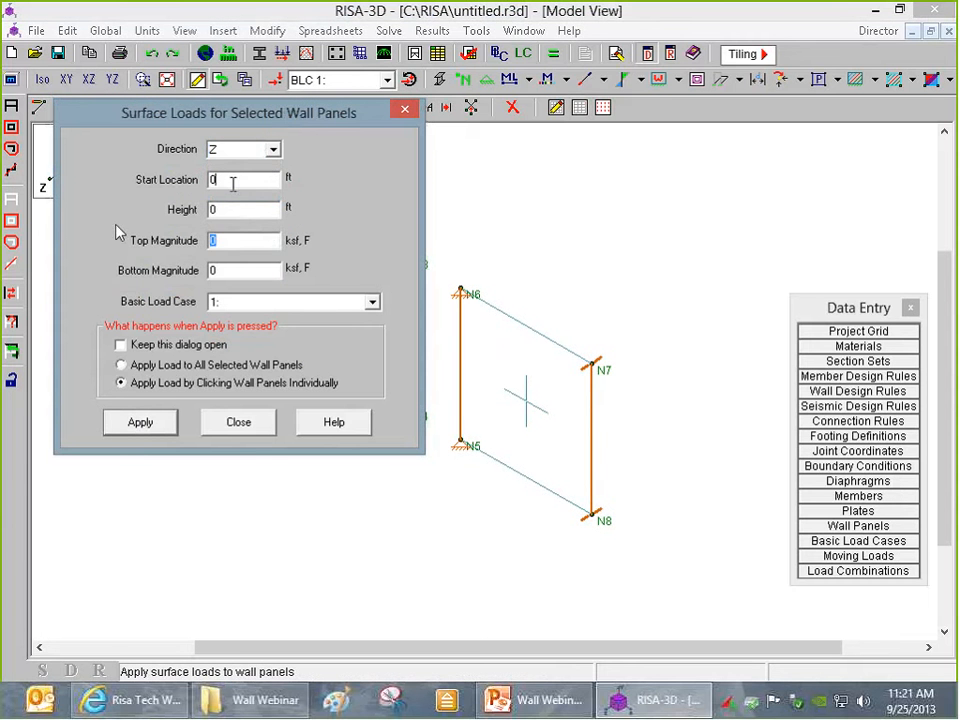
type(".1")
key("Return")
- Apply the .1 ksf surface load to both wall panels and end load placement
left_click(377, 311)
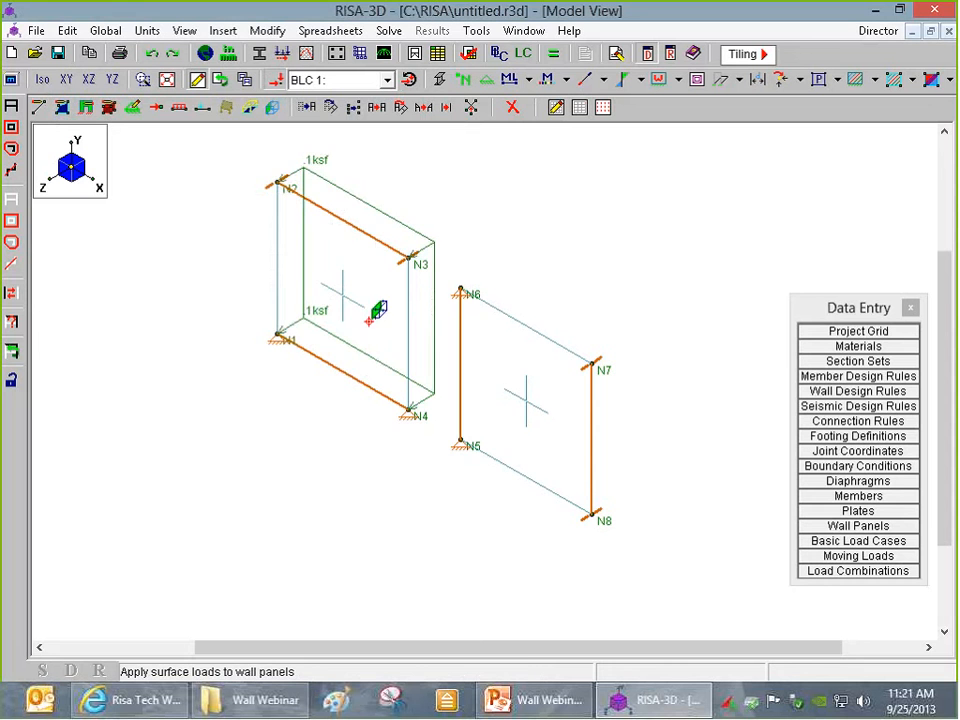
left_click(517, 395)
key("Escape")
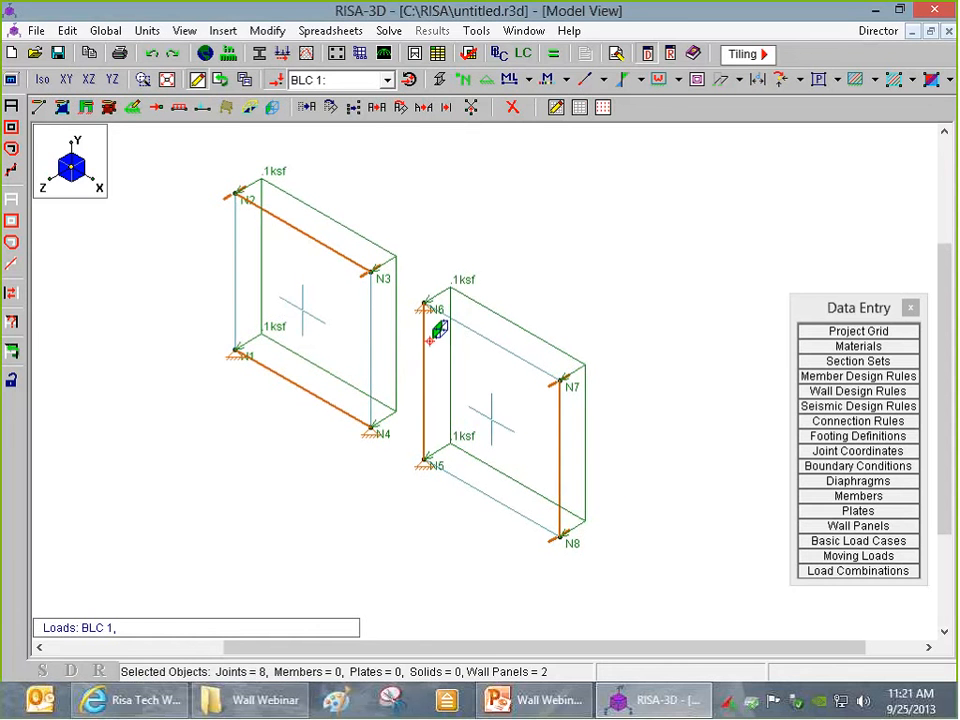
- Add a load combination containing BLC 1 and solve the current combination
left_click(862, 574)
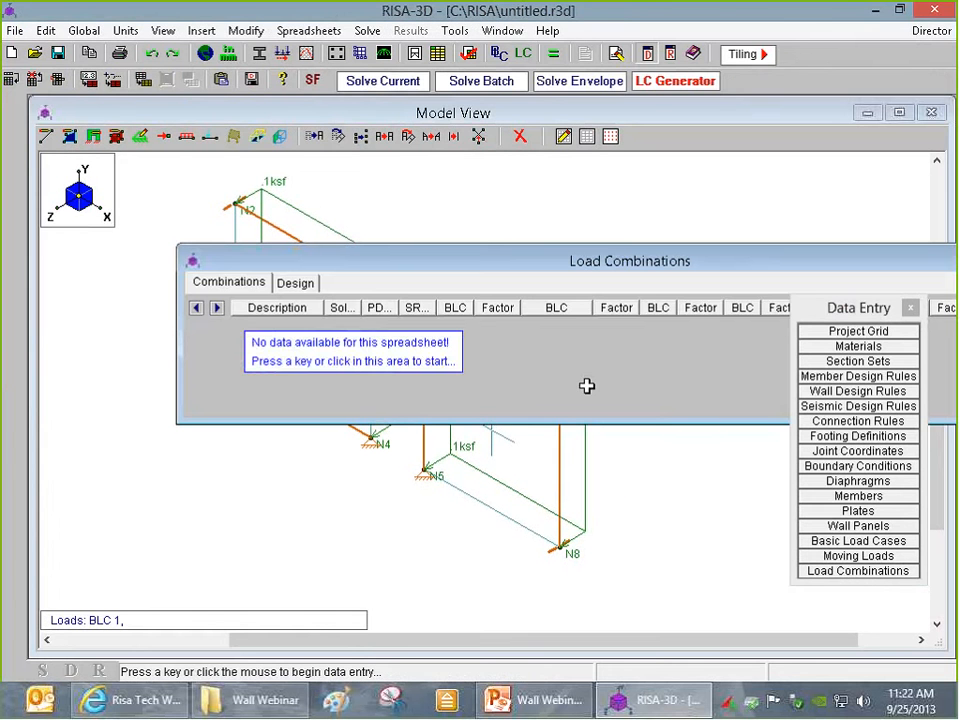
left_click(587, 386)
type("1")
key("Return")
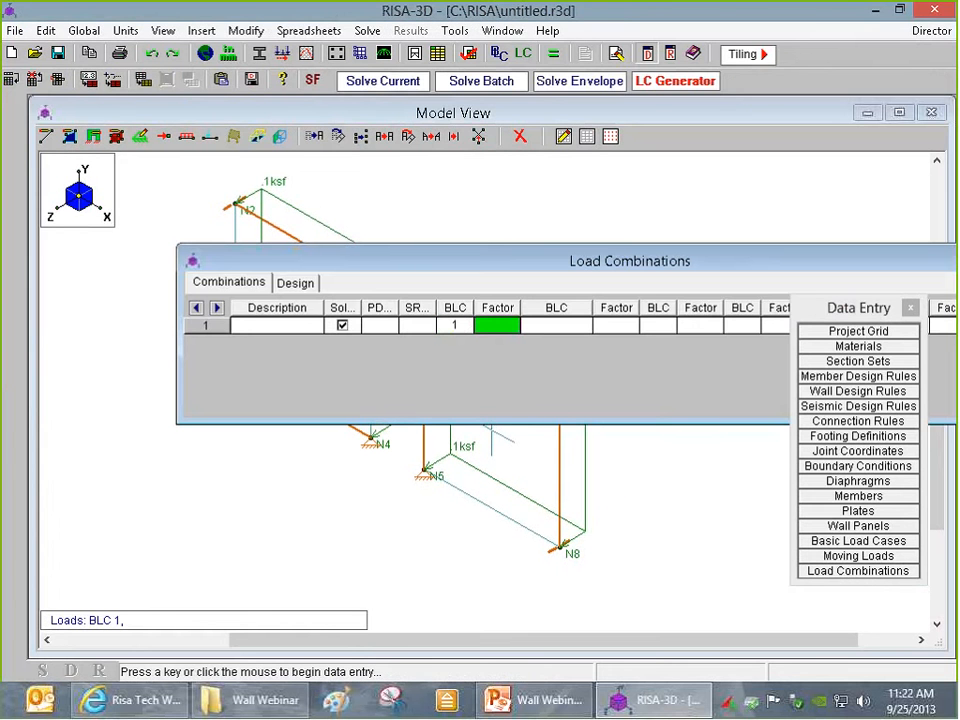
left_click(398, 88)
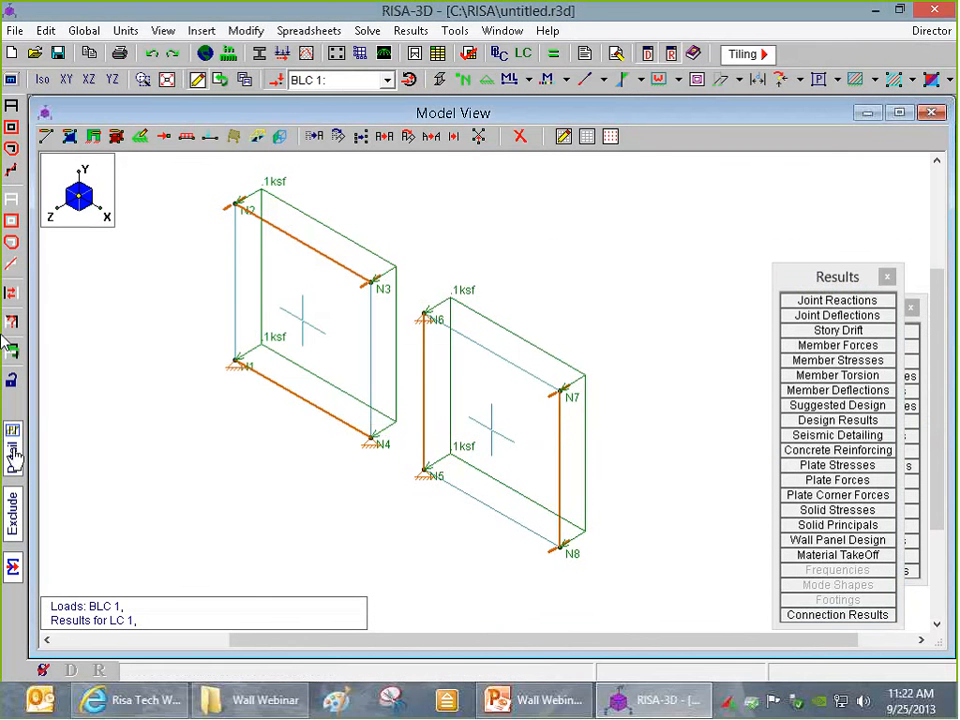
- Examine the Out-of-Plane detail report for region R1 of wall panel WP1, then close it
left_click(13, 450)
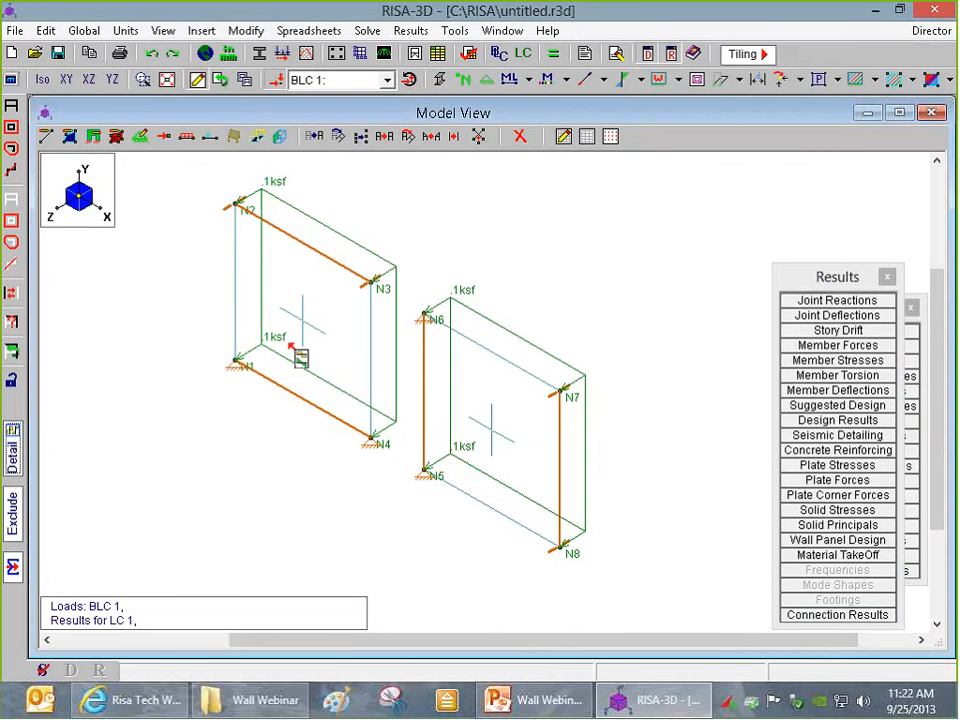
left_click(333, 331)
left_click_drag(392, 311, 318, 117)
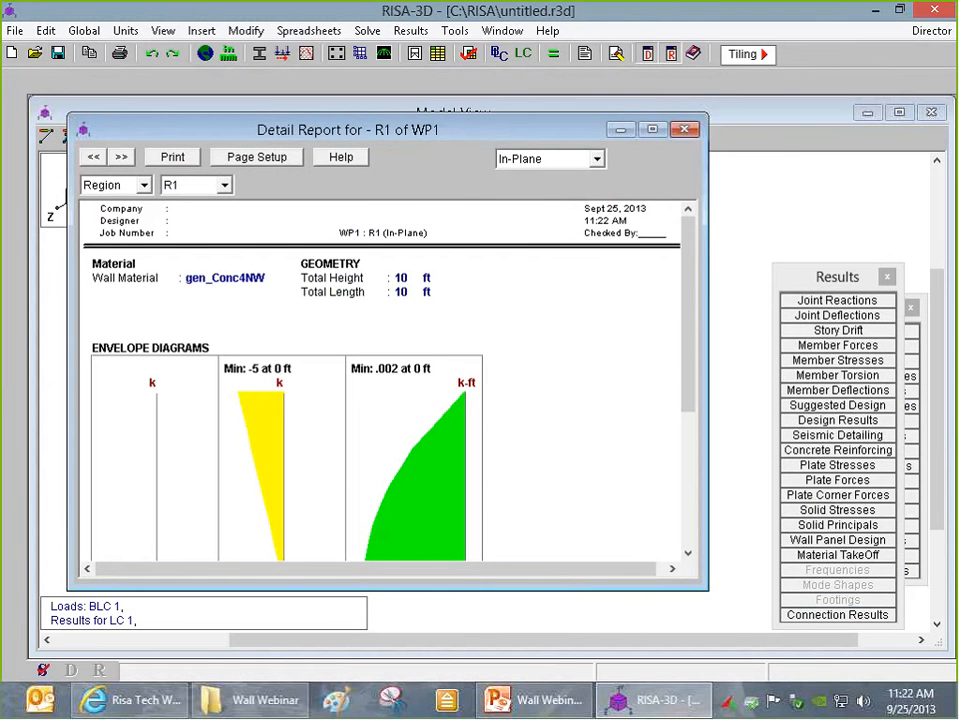
left_click(597, 159)
left_click(537, 190)
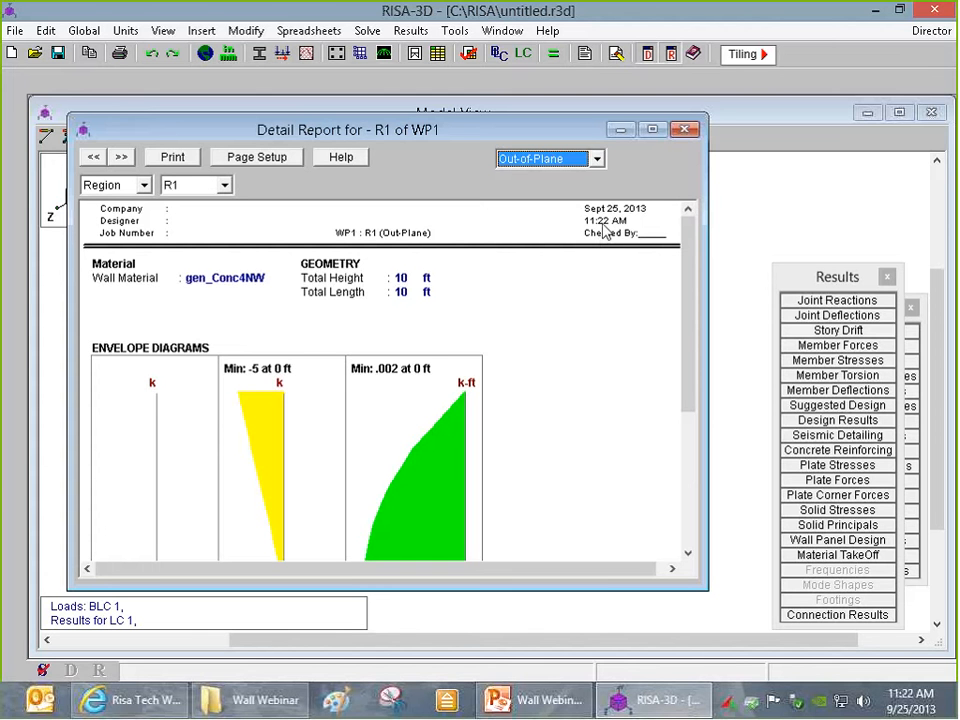
left_click(684, 130)
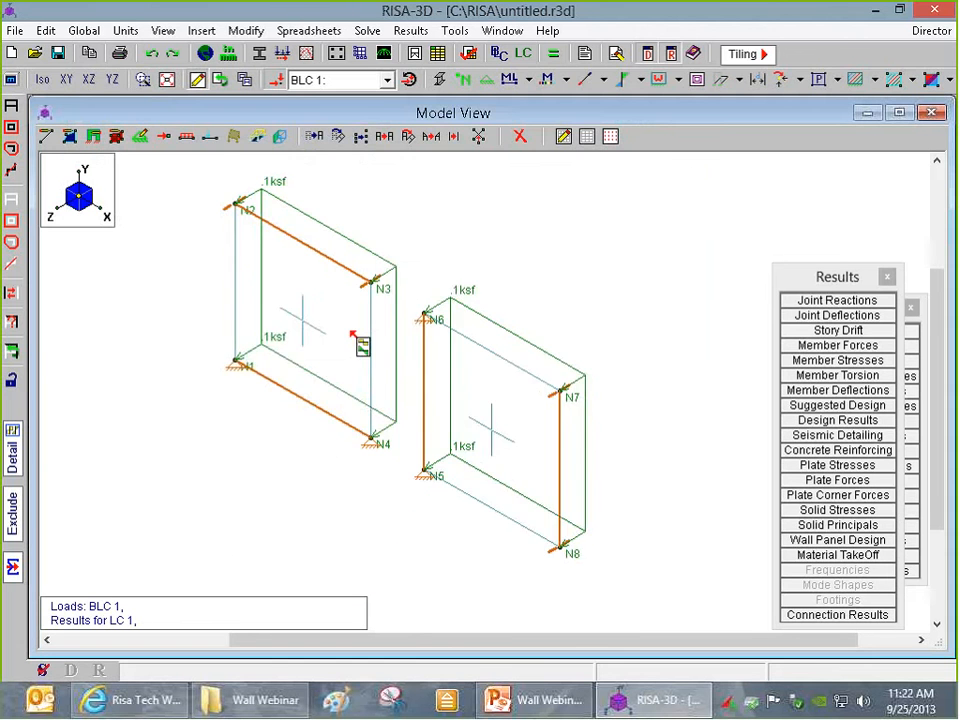
- Reopen the detail report for region R1 of WP1, review its full Out-of-Plane shear and moment envelope diagrams, and close it
left_click(308, 326)
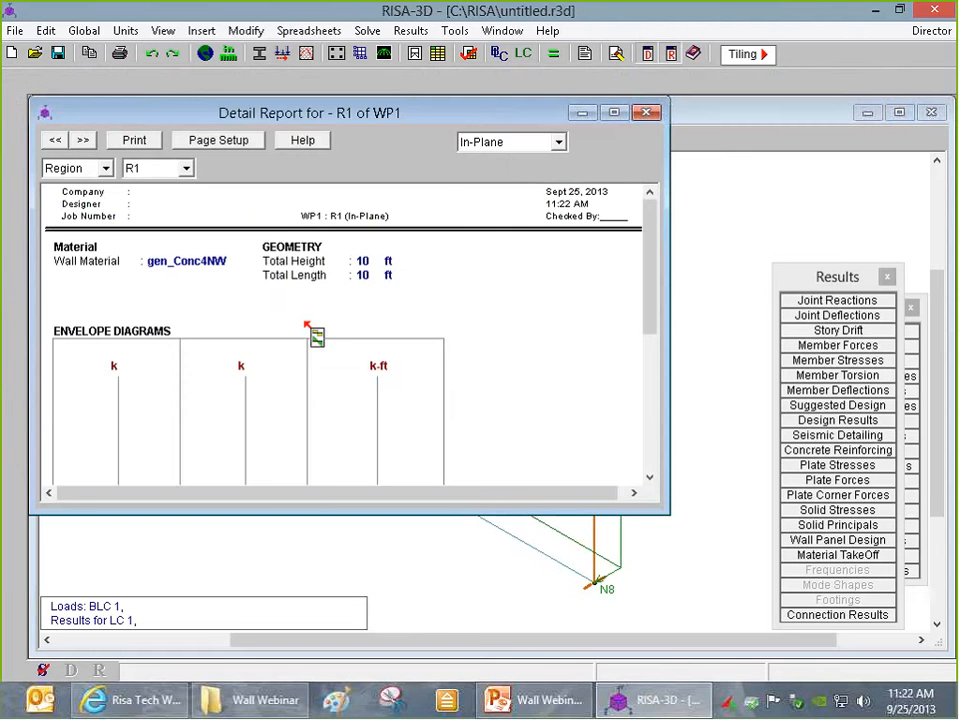
left_click(505, 142)
left_click(506, 180)
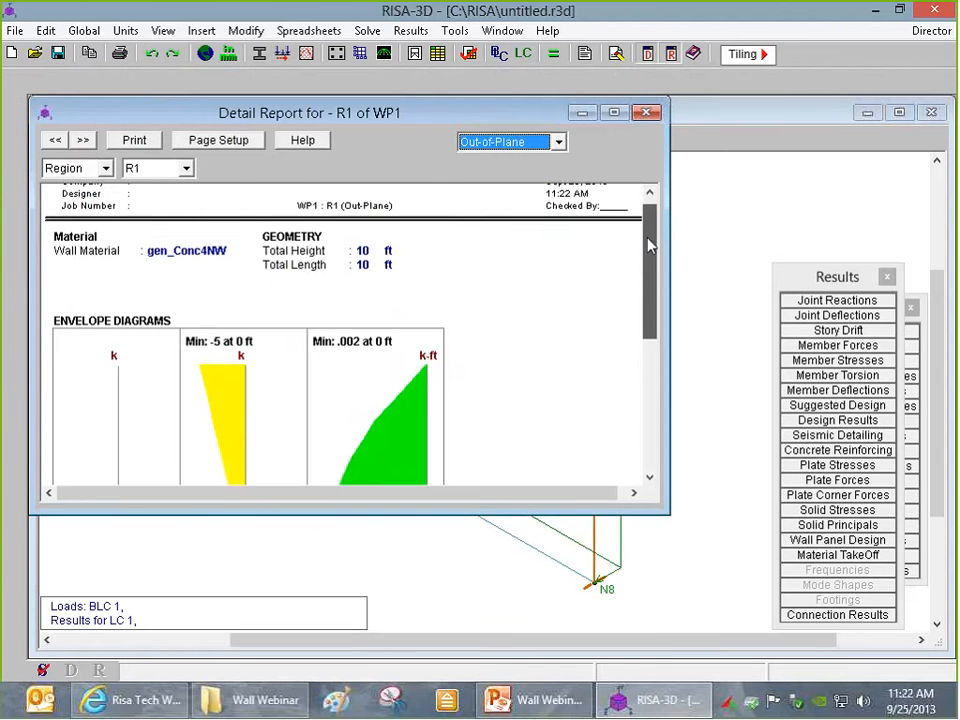
left_click_drag(648, 246, 638, 377)
left_click_drag(489, 512, 493, 655)
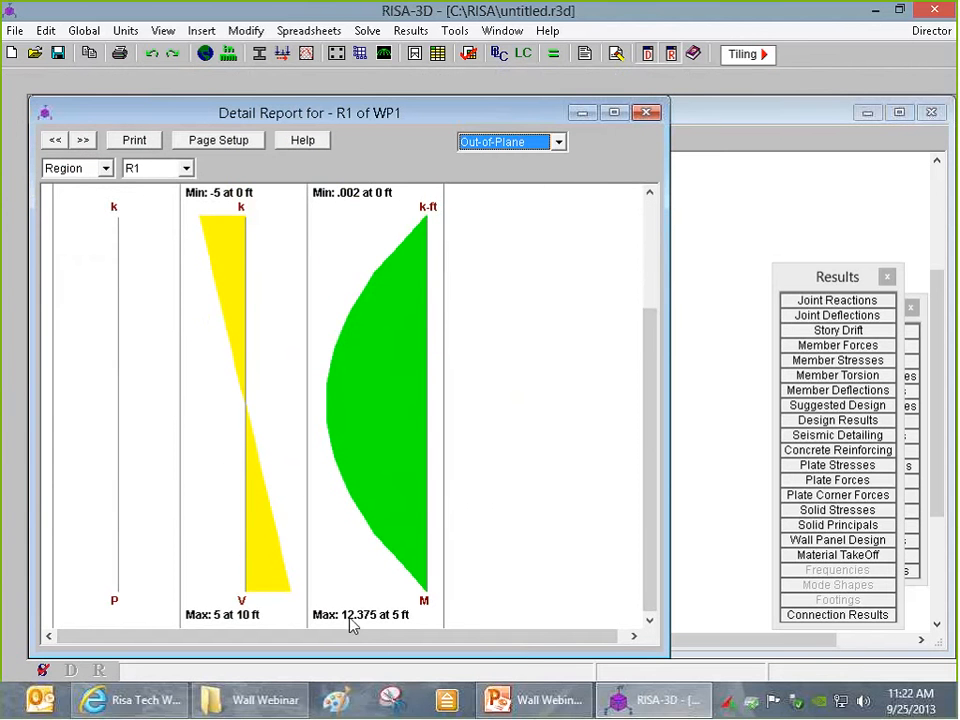
left_click_drag(652, 365, 637, 333)
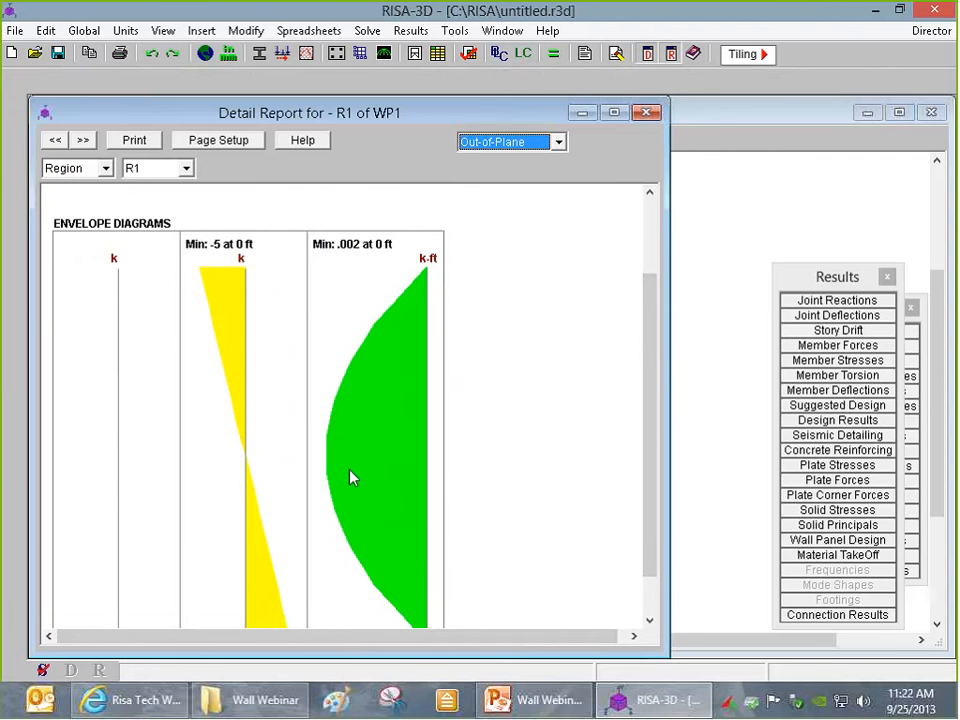
left_click_drag(463, 112, 709, 132)
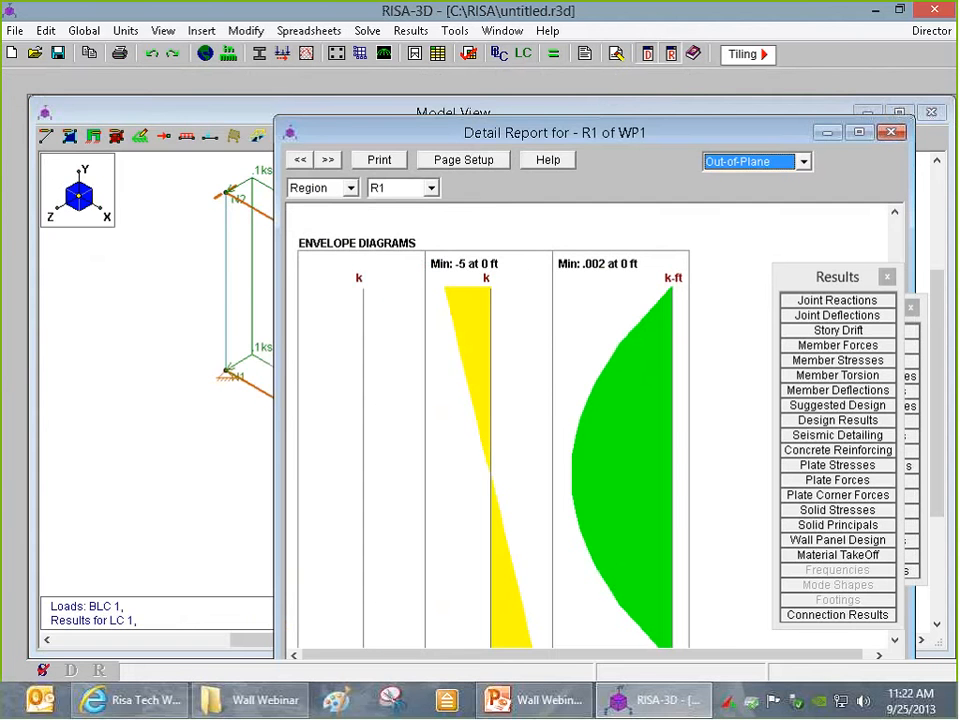
left_click(893, 132)
- Turn on the display of the plate mesh within both wall panels in the model view
scroll(452, 266, "down", 2)
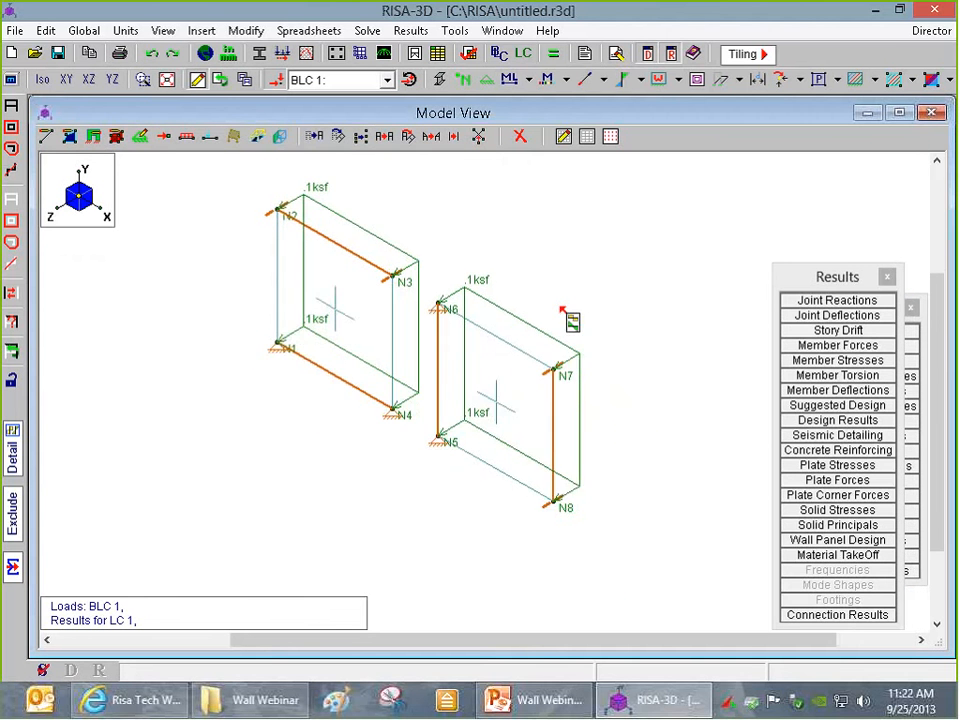
scroll(552, 318, "up", 1)
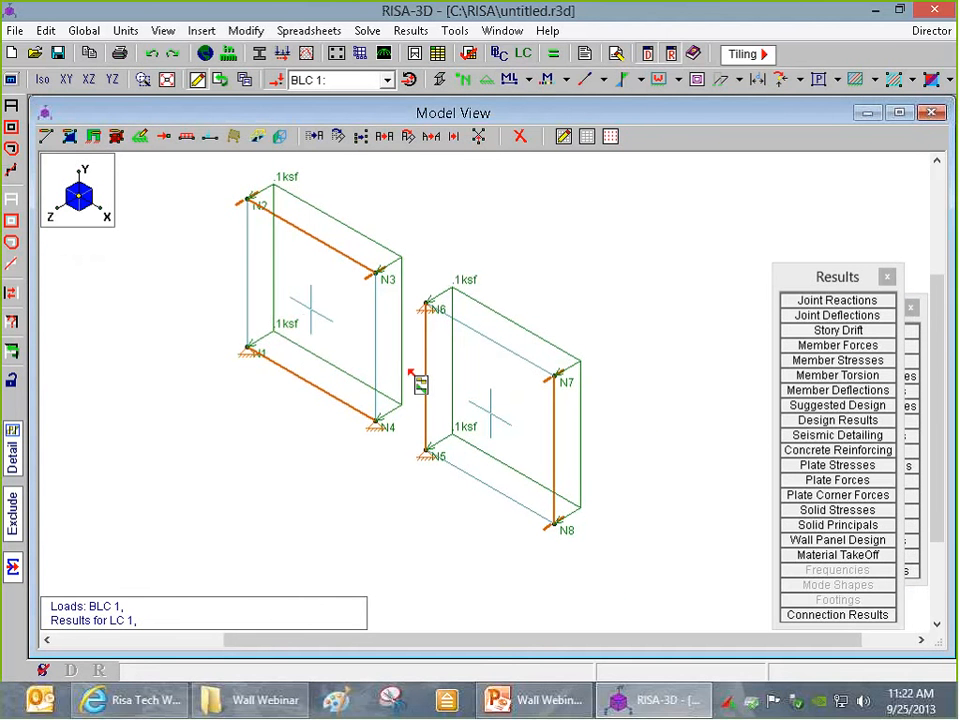
left_click(742, 80)
left_click(767, 146)
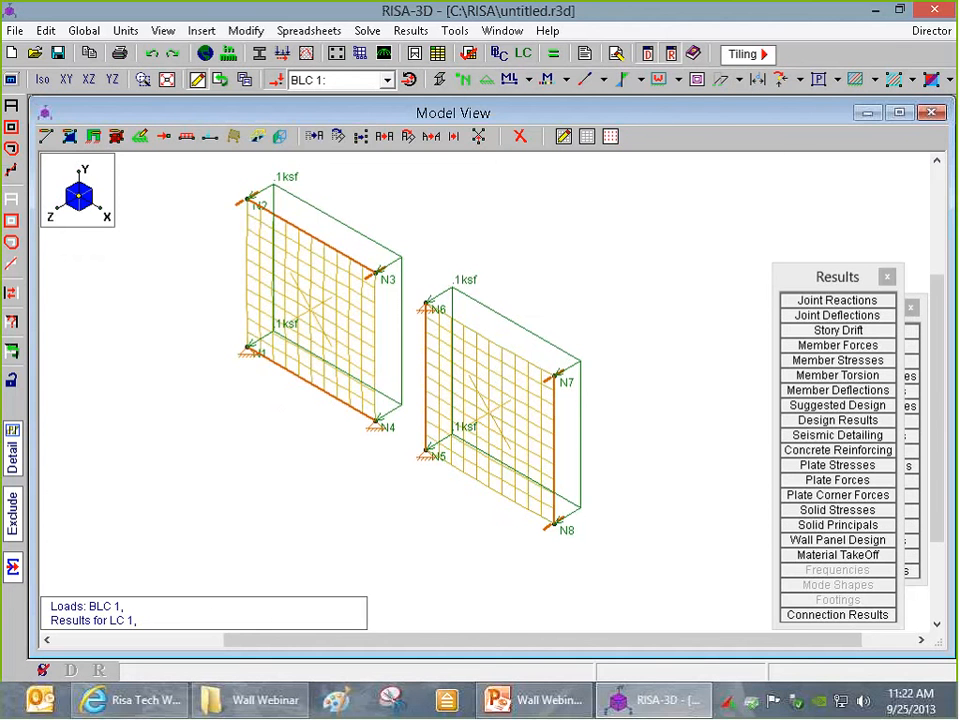
- Open the wall panel display options for the current model view
scroll(525, 347, "up", 3)
left_click(12, 82)
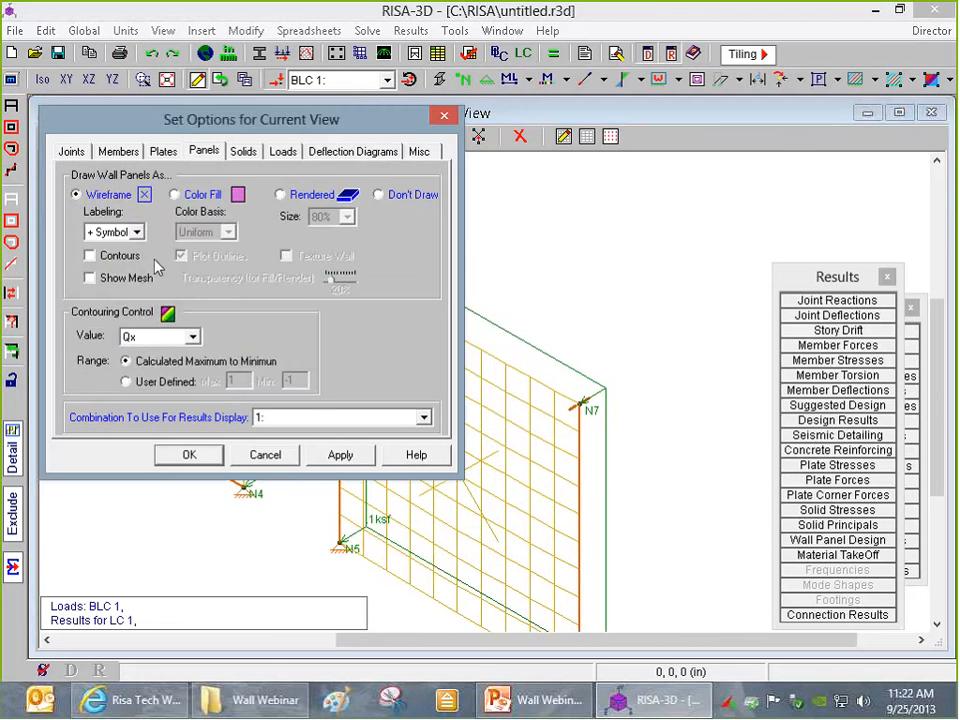
- Set the deflected shape's magnification factor to 200 and apply it to the current view
left_click(351, 150)
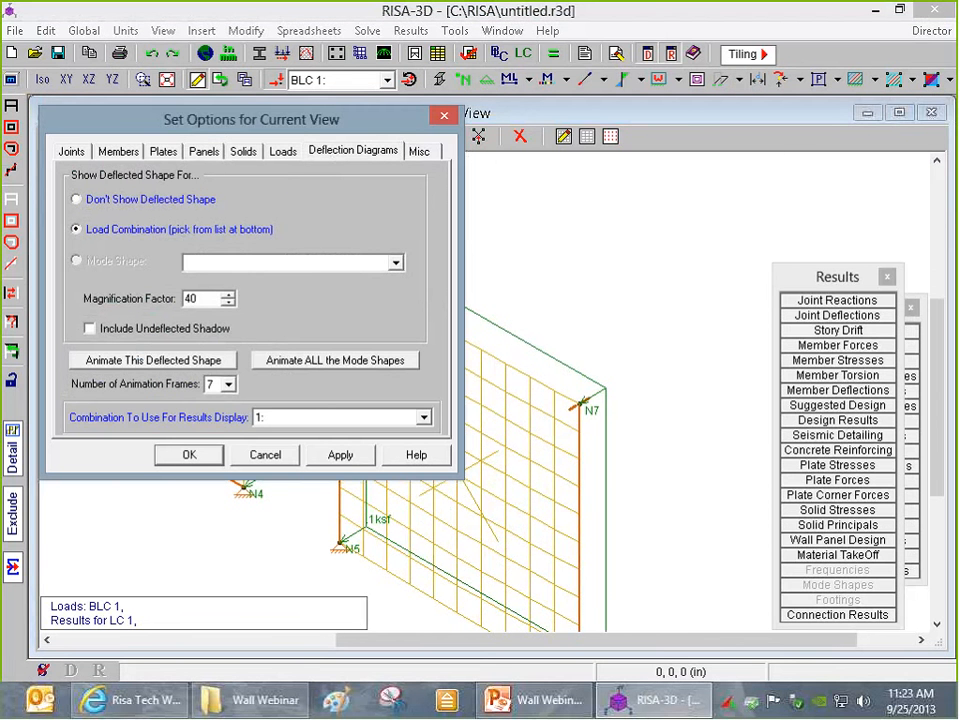
type("200")
left_click(340, 455)
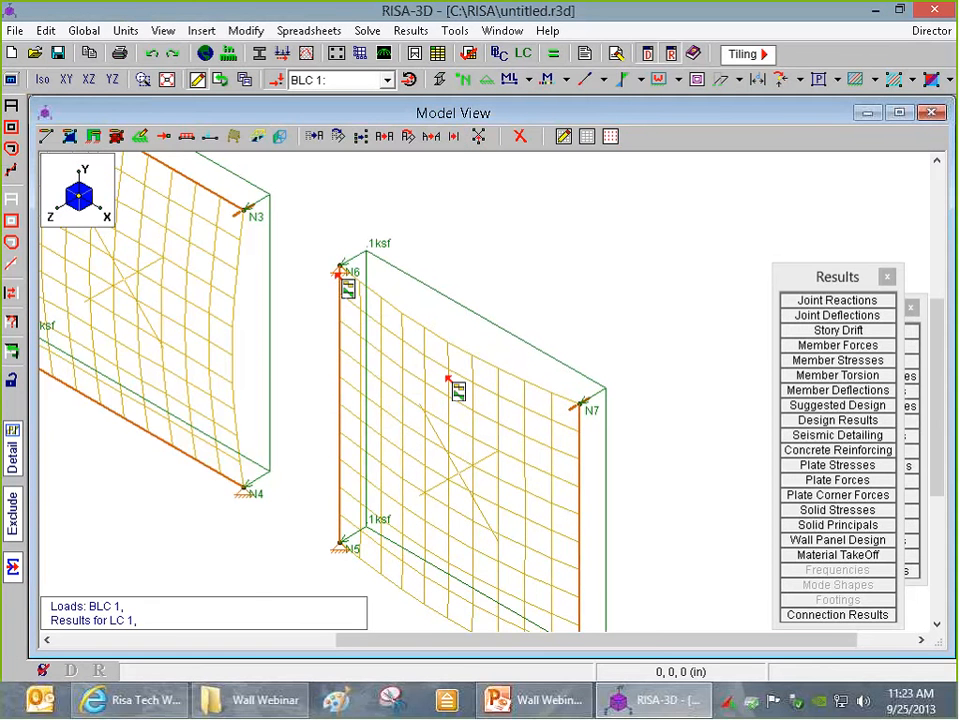
scroll(591, 383, "down", 3)
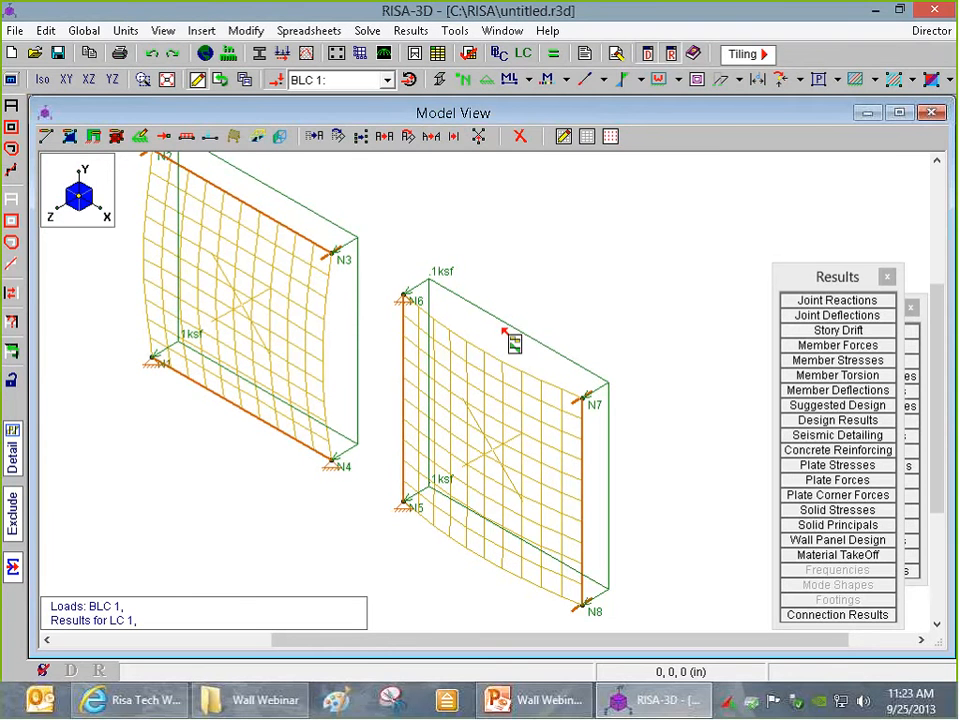
- Display the wall panels' My moment contours, followed by their Mx moment contours
left_click(951, 80)
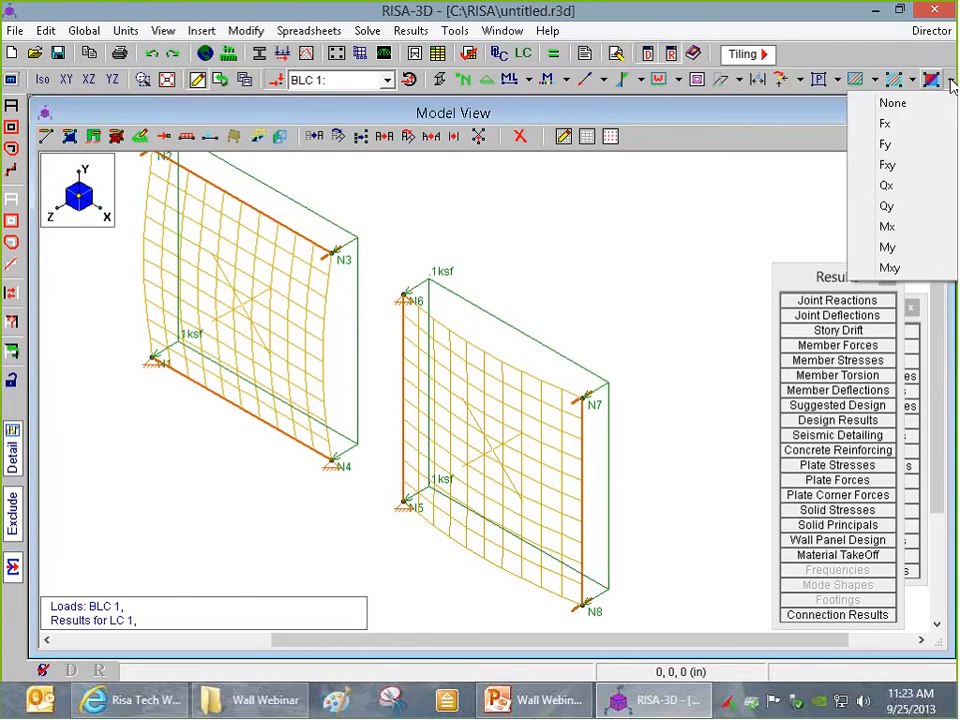
left_click(915, 248)
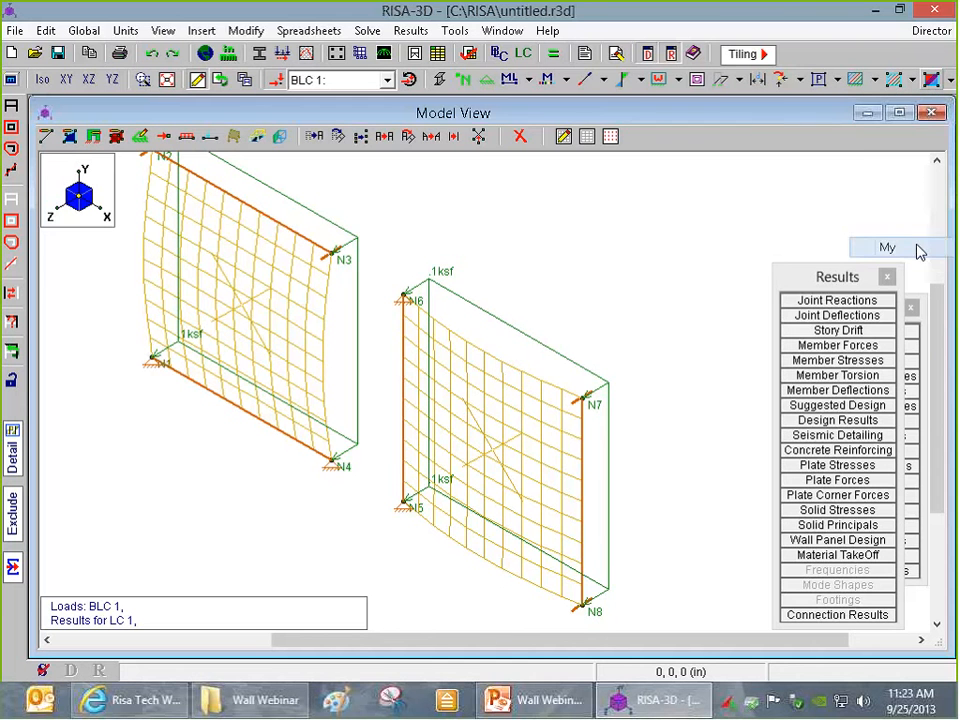
left_click(875, 80)
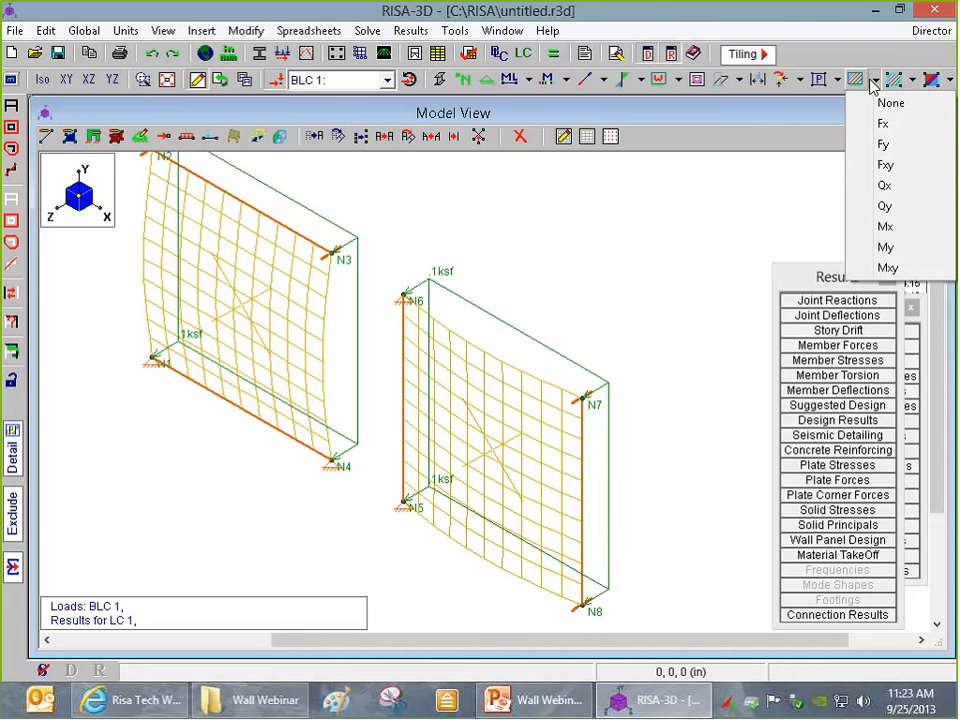
left_click(884, 251)
scroll(668, 259, "down", 2)
scroll(690, 228, "up", 2)
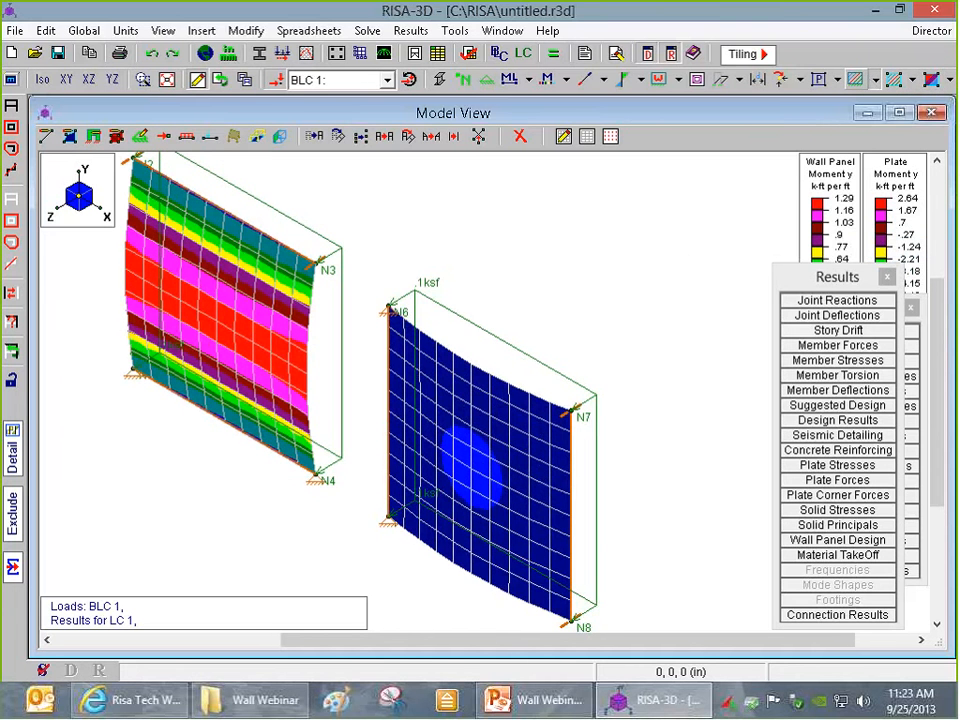
left_click(875, 80)
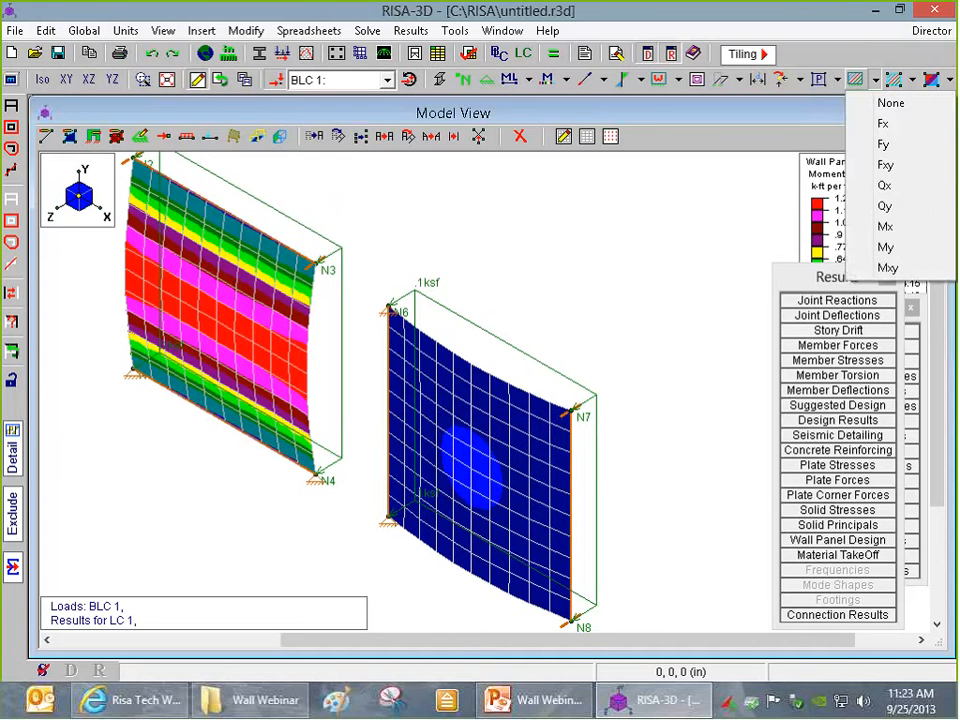
left_click(885, 226)
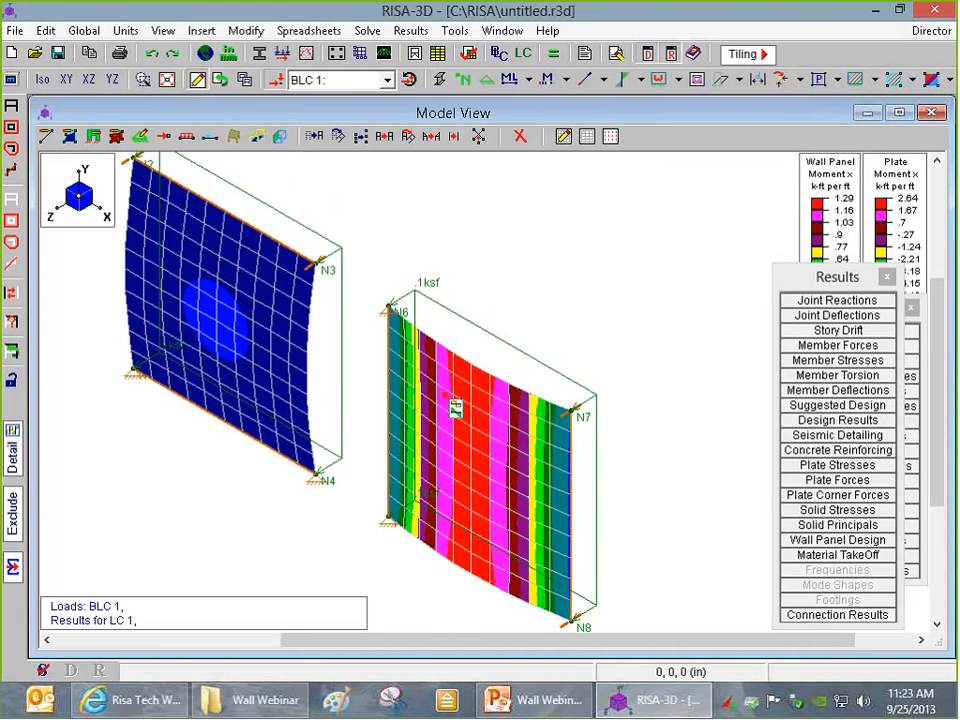
- Review the out-of-plane shear and moment diagrams in the detail report for region R1 of wall panel WP2
left_click(484, 431)
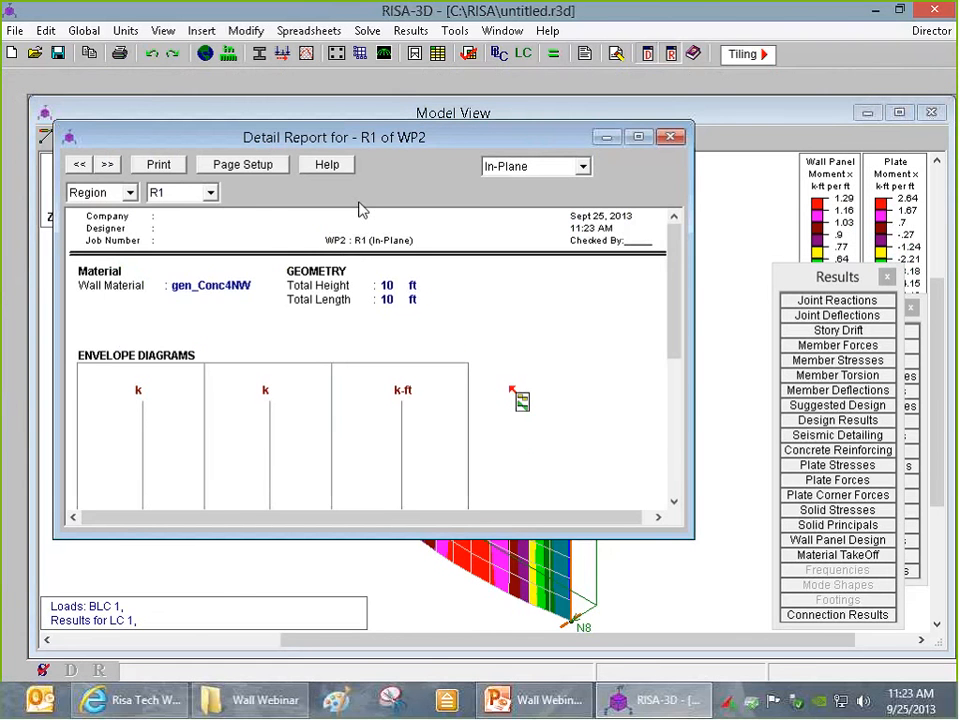
left_click(512, 168)
left_click(510, 201)
left_click_drag(548, 539, 560, 648)
scroll(561, 579, "down", 5)
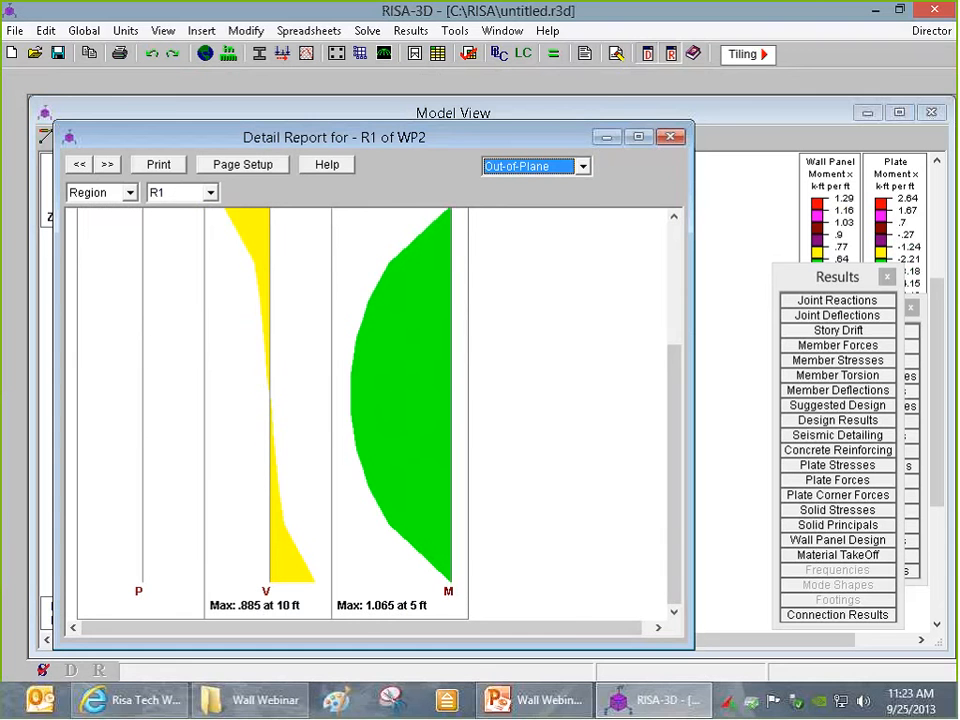
left_click(673, 138)
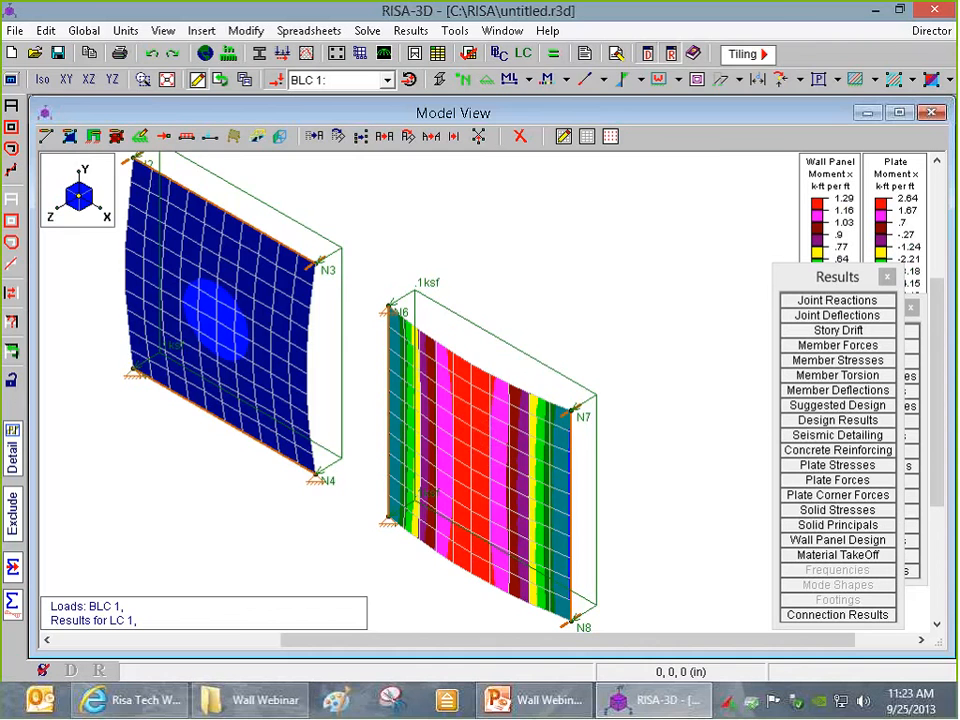
- Reopen WP2's detail report, set it to Out-of-Plane and compare its force diagrams with the panel's Mx contours
left_click(472, 438)
left_click(541, 192)
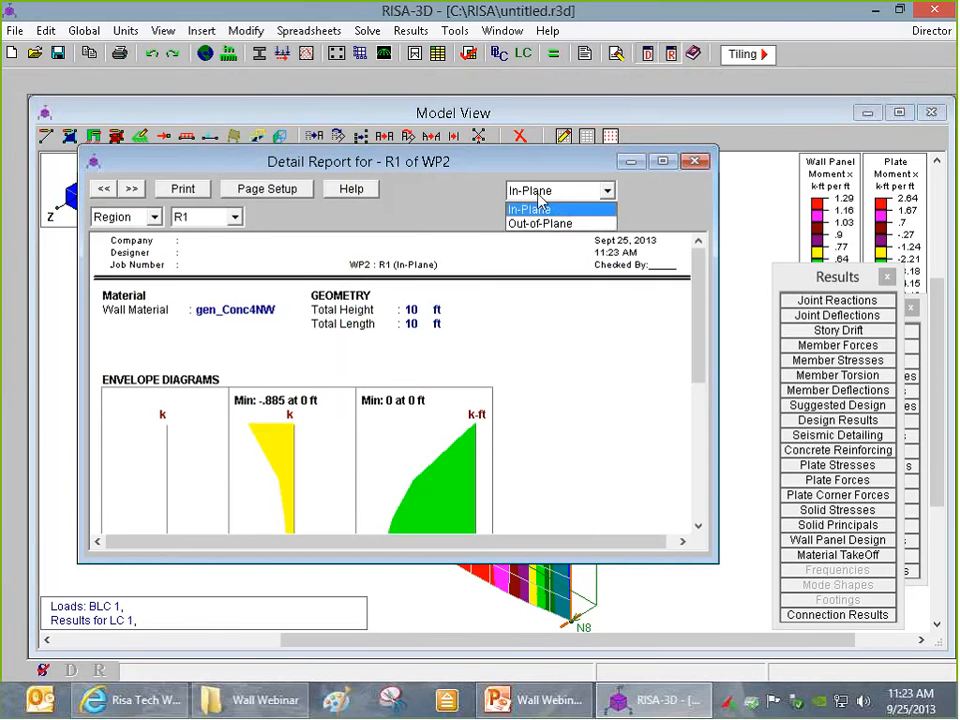
left_click(540, 223)
left_click_drag(700, 281, 693, 433)
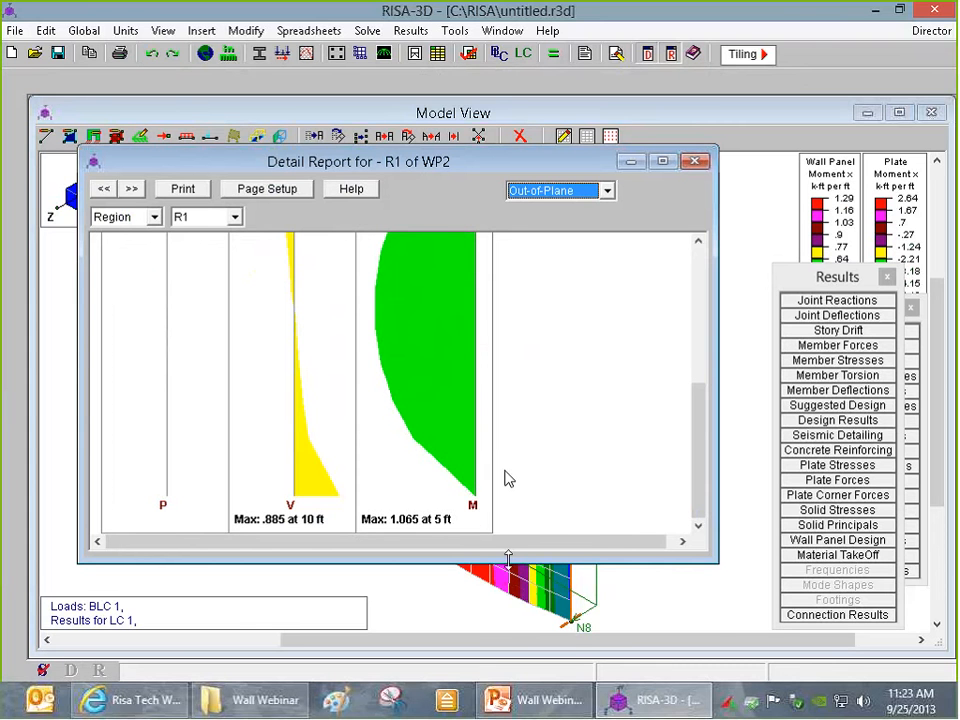
left_click_drag(508, 560, 510, 628)
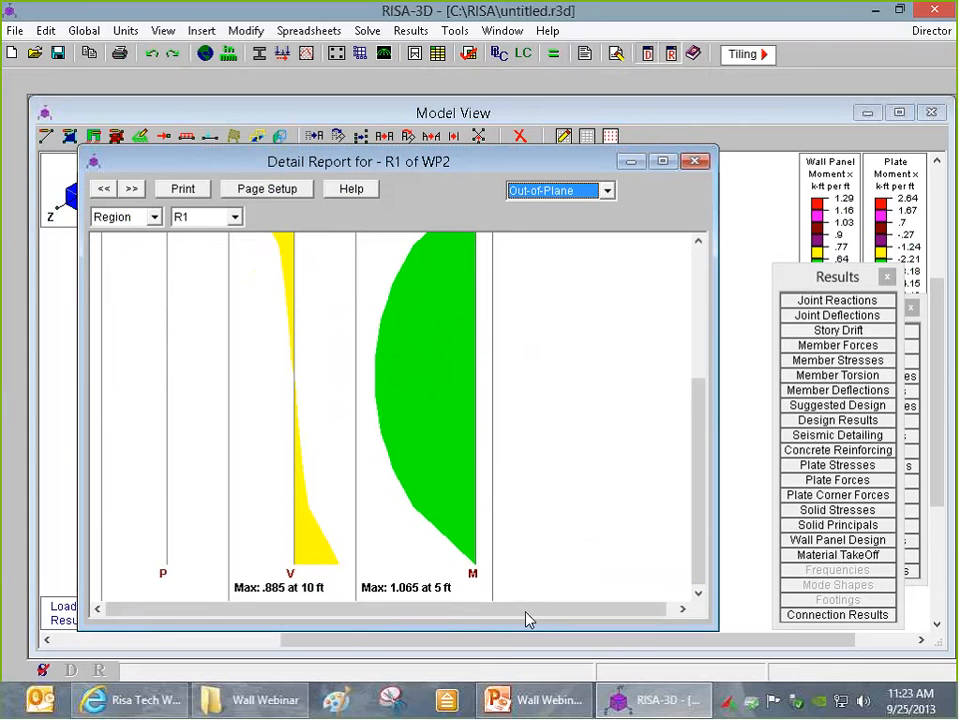
left_click(663, 162)
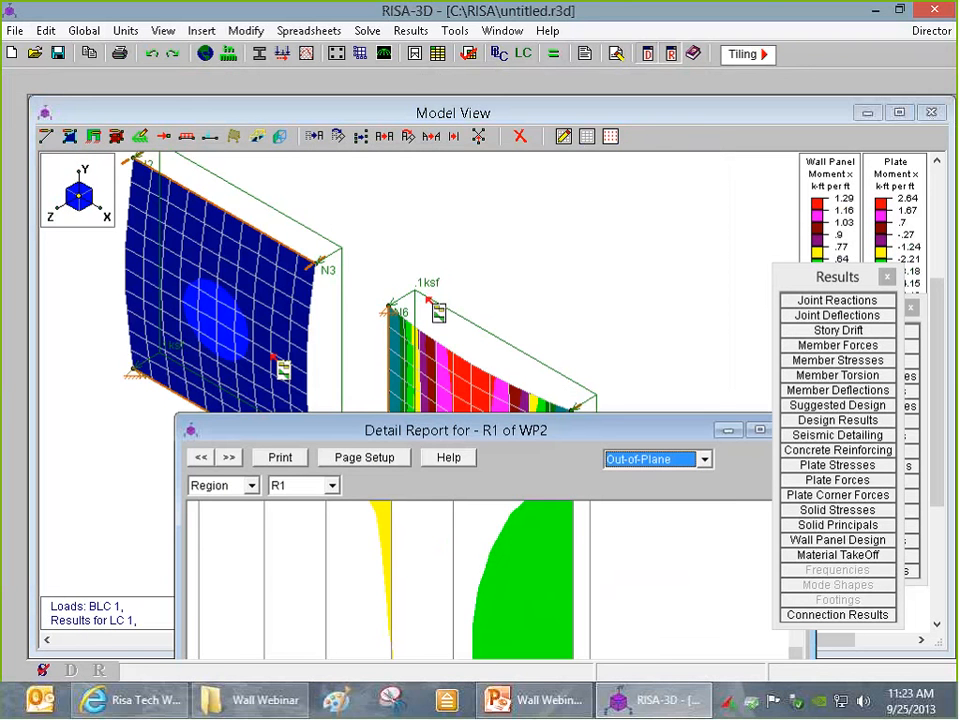
left_click_drag(457, 433, 362, 151)
mouse_move(701, 420)
left_mouse_down()
mouse_move(705, 369)
mouse_move(695, 444)
left_mouse_up()
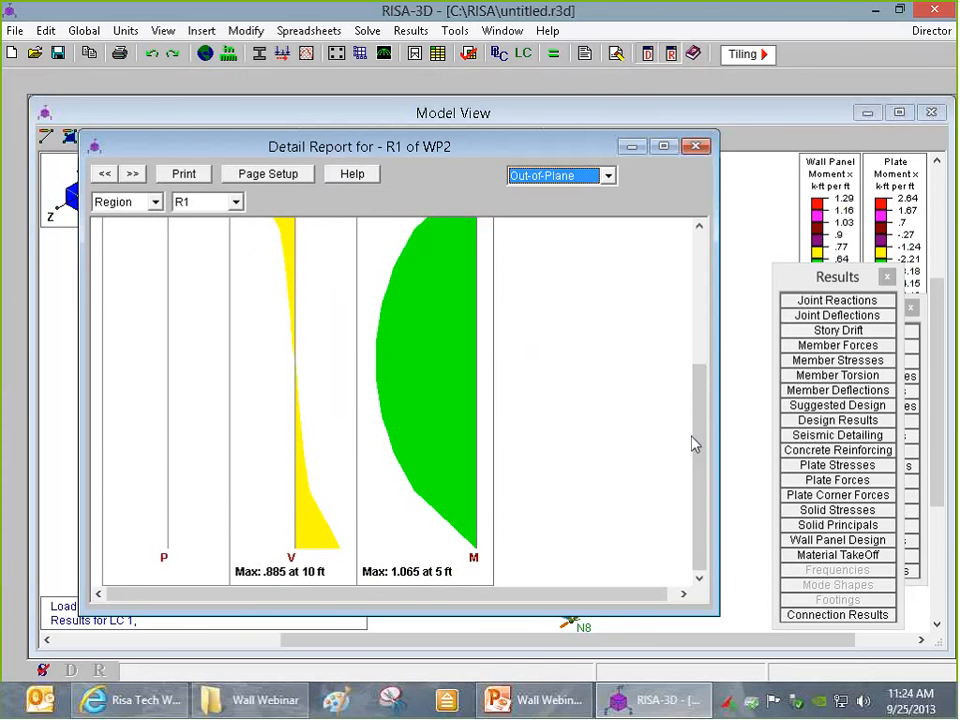
left_click(697, 148)
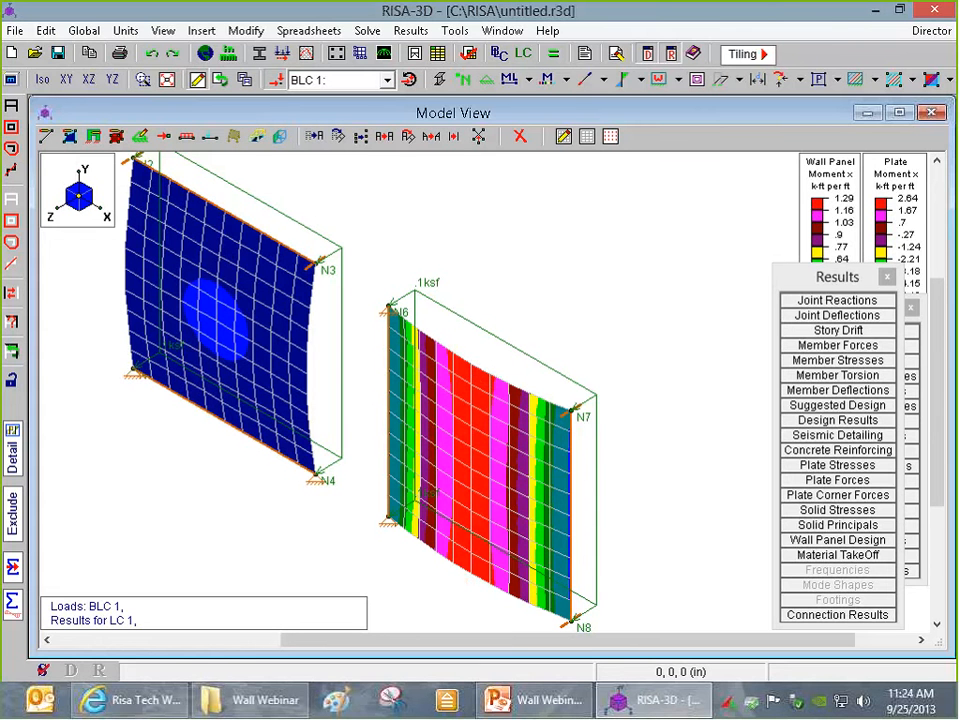
- Review the out-of-plane shear and moment diagrams in the detail report for region R1 of wall panel WP1
left_click(257, 311)
left_click(574, 215)
left_click(564, 248)
left_click_drag(724, 318, 724, 484)
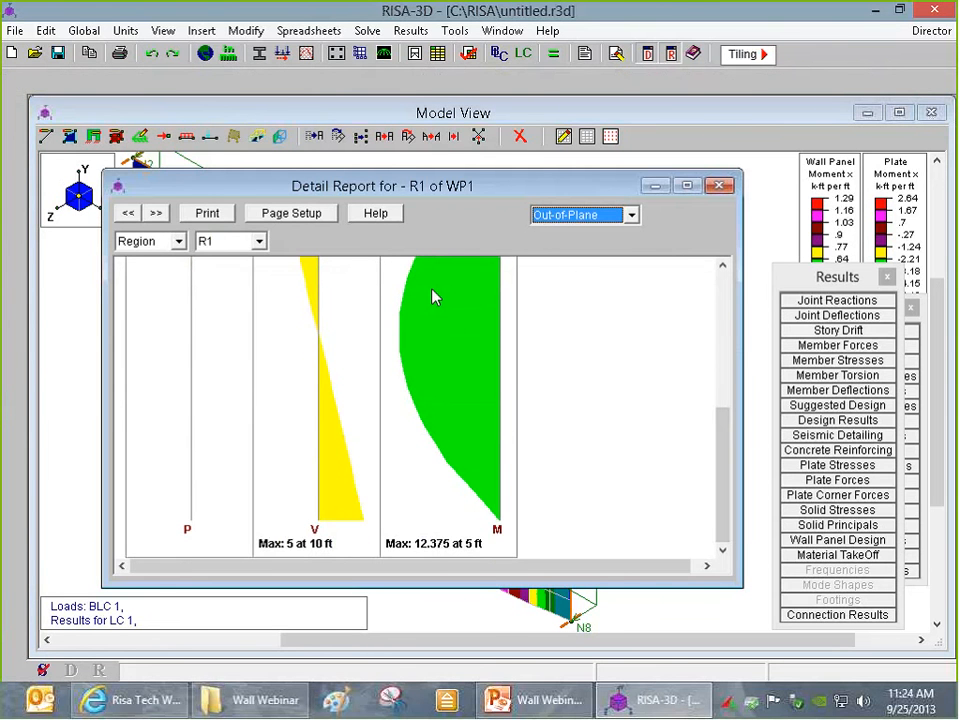
left_click(719, 186)
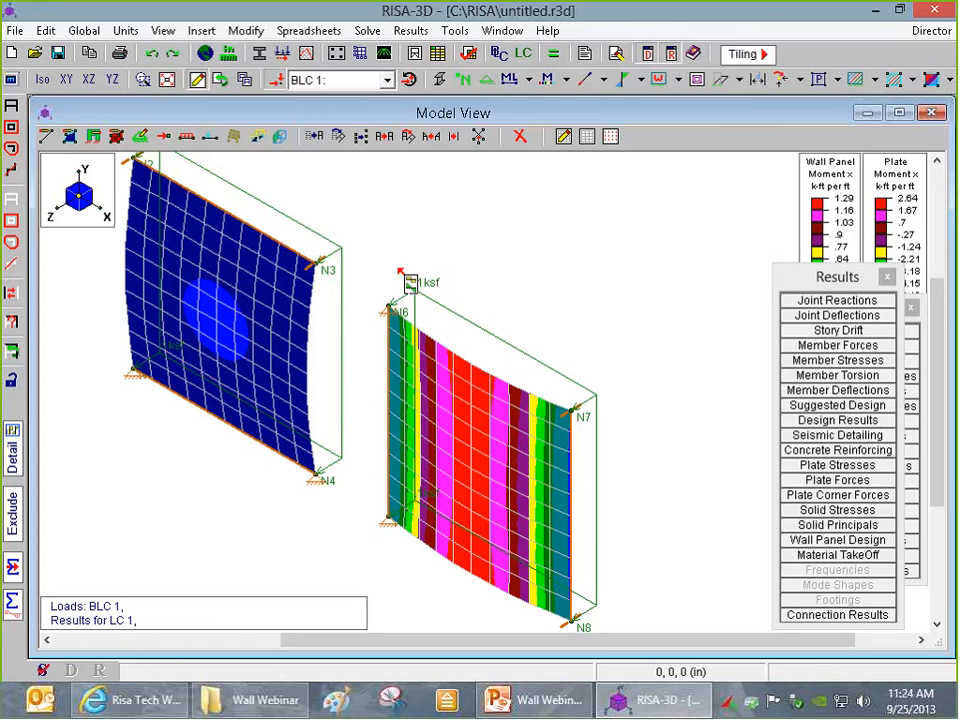
- Start a new model without saving the changes to the current one
left_click(15, 30)
left_click(45, 50)
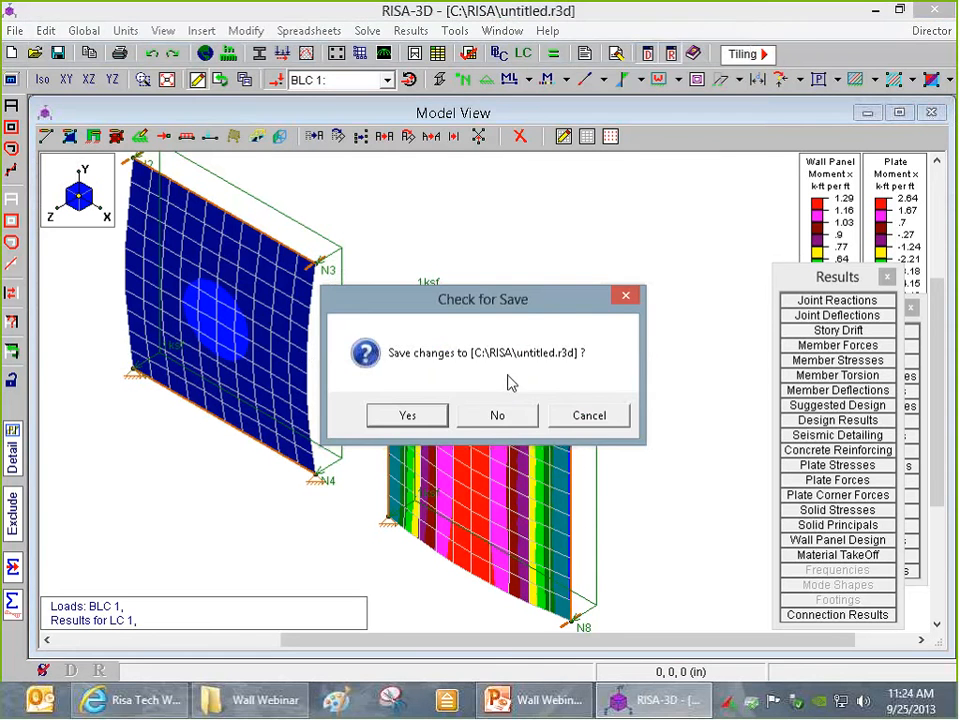
left_click(516, 424)
- Set up wall panel drawing with the General material gen_Conc4NW and a thickness of 6 in
left_click(350, 246)
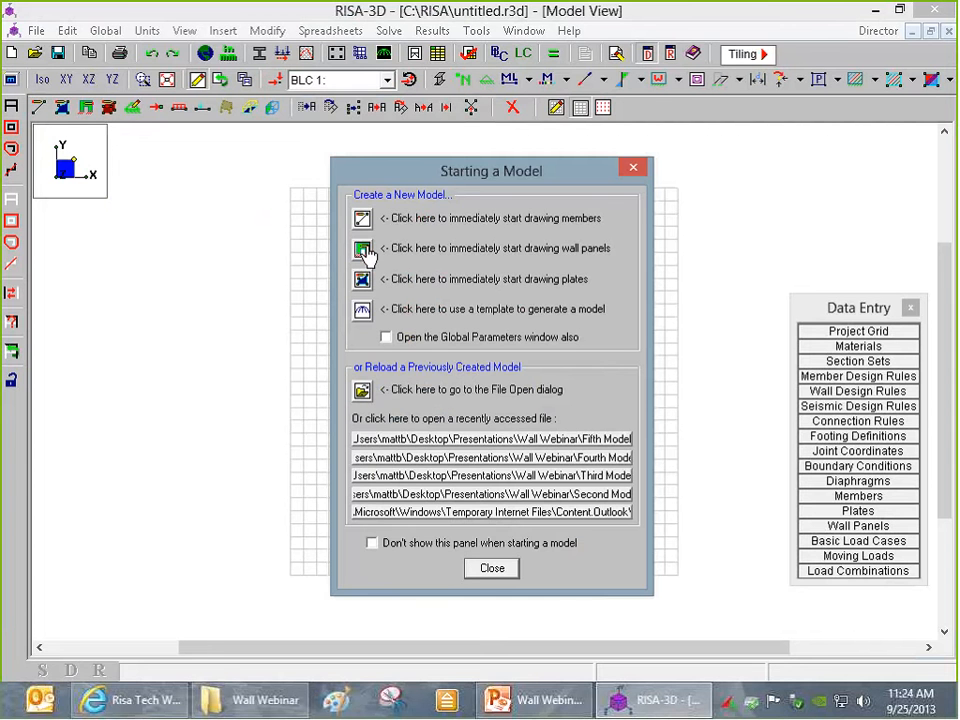
left_click(363, 250)
left_click(219, 324)
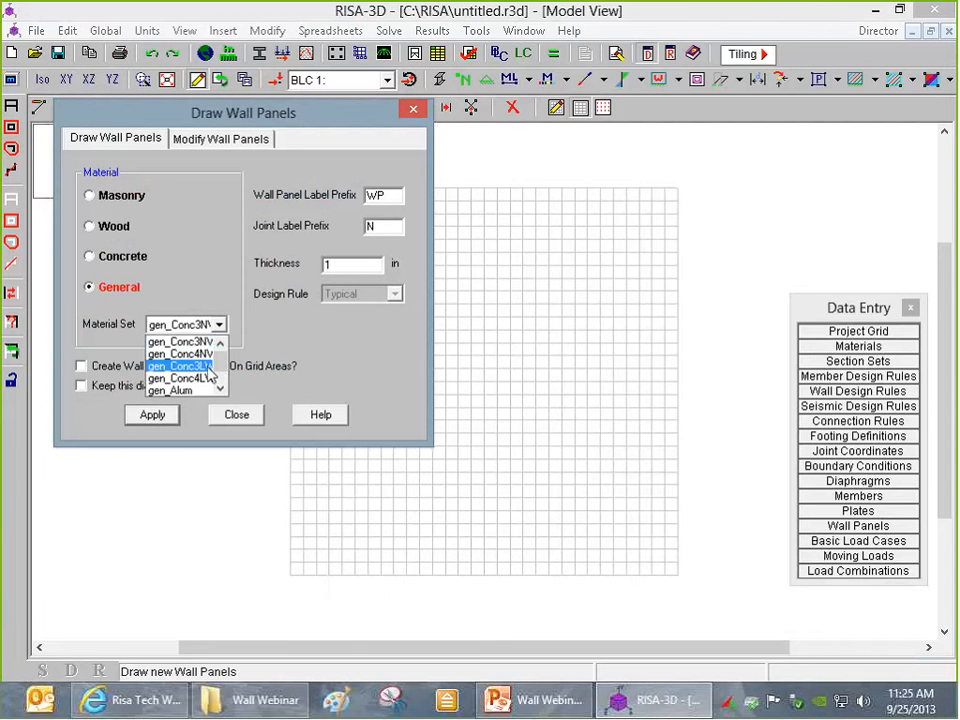
left_click(180, 354)
key("Tab")
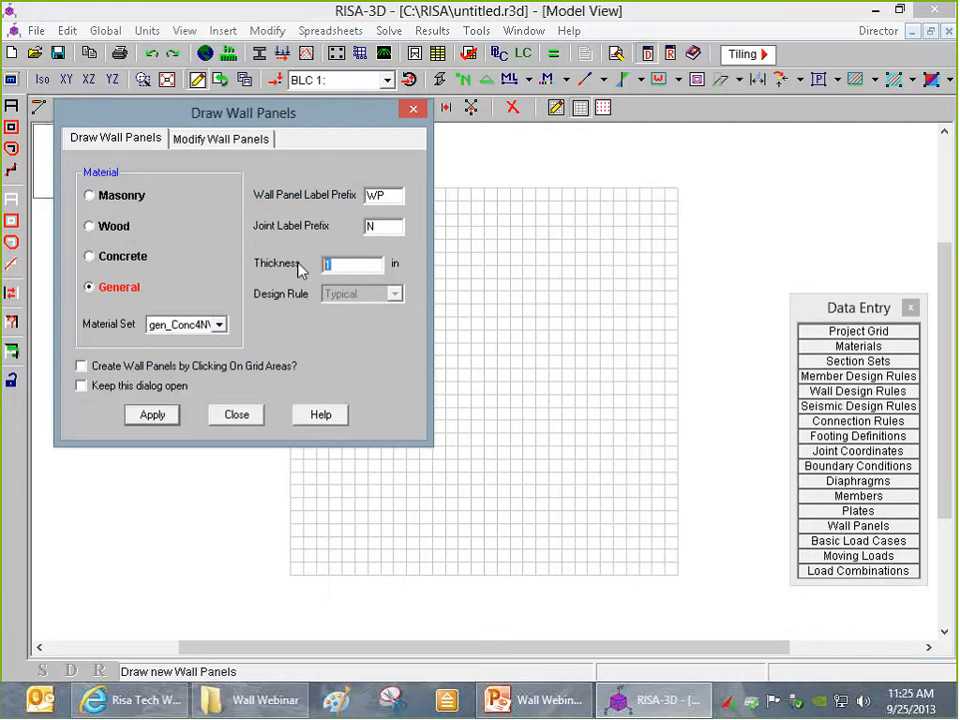
type("6")
left_click(153, 414)
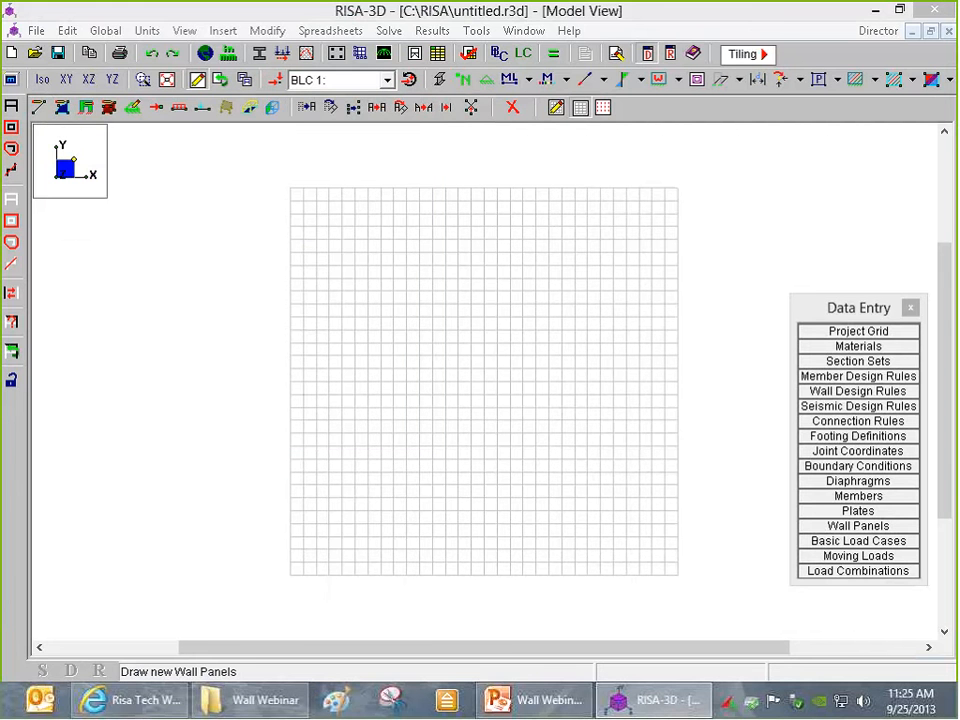
- Draw a wall panel 24 ft long and 12 ft high from the grid's lower-left corner
left_click(291, 576)
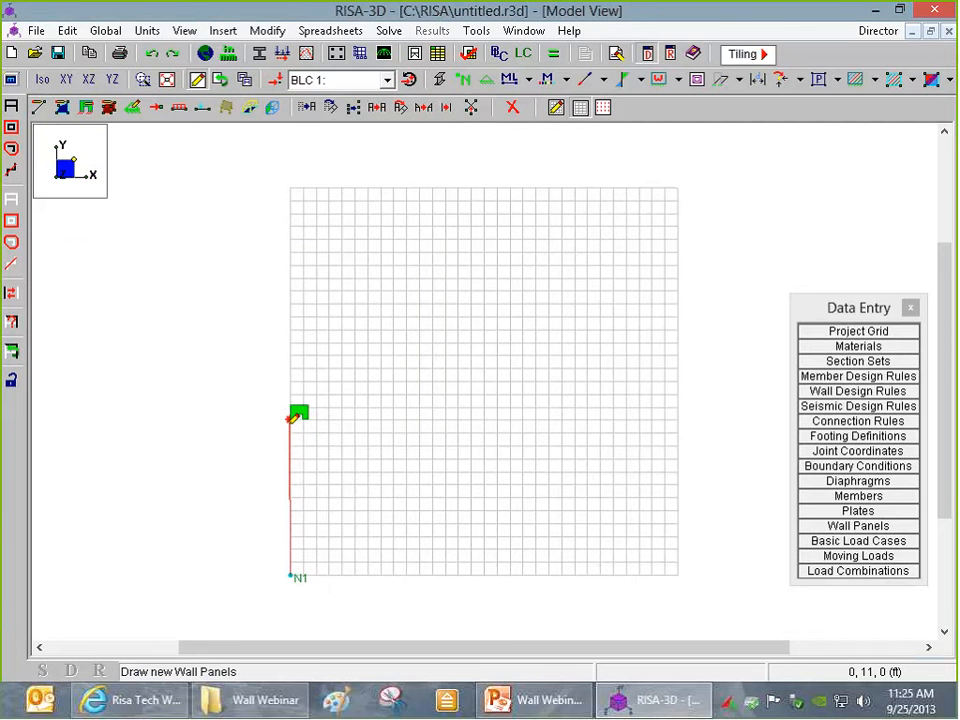
left_click(291, 420)
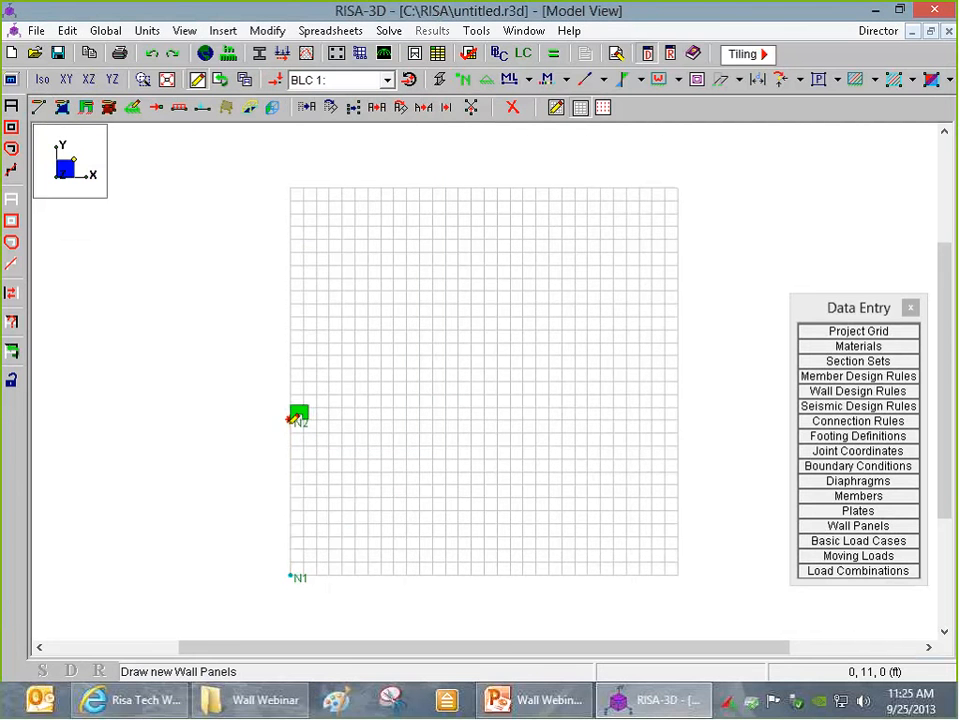
left_click(600, 420)
left_click(600, 576)
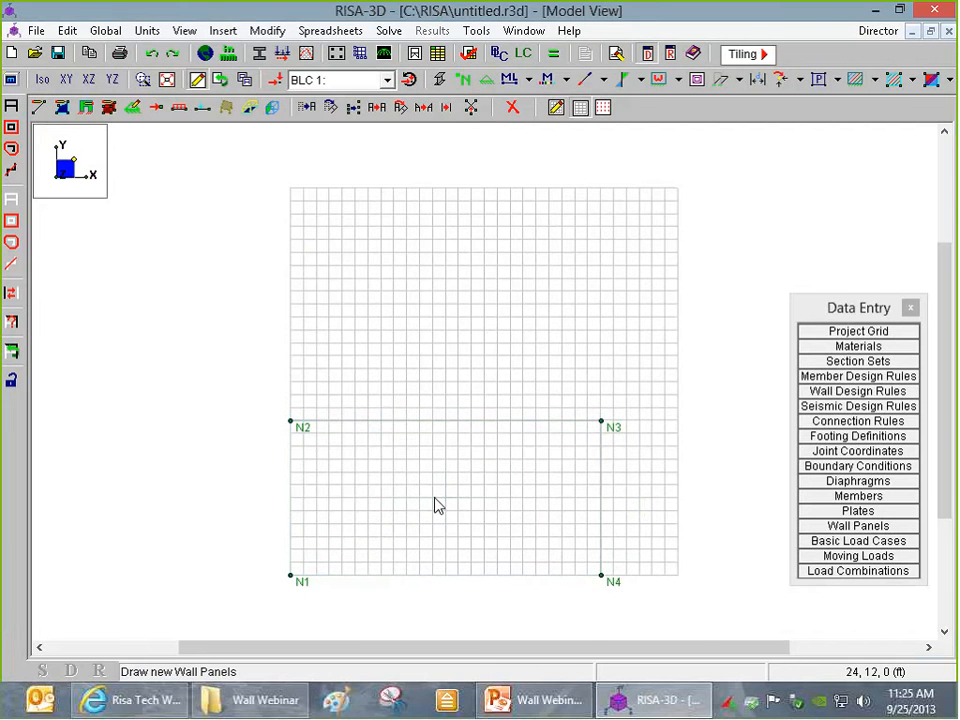
- Open the new wall panel for editing and set its grid increments to 3,6,6,6,3 ft horizontally and 8 ft vertically
double_click(435, 506)
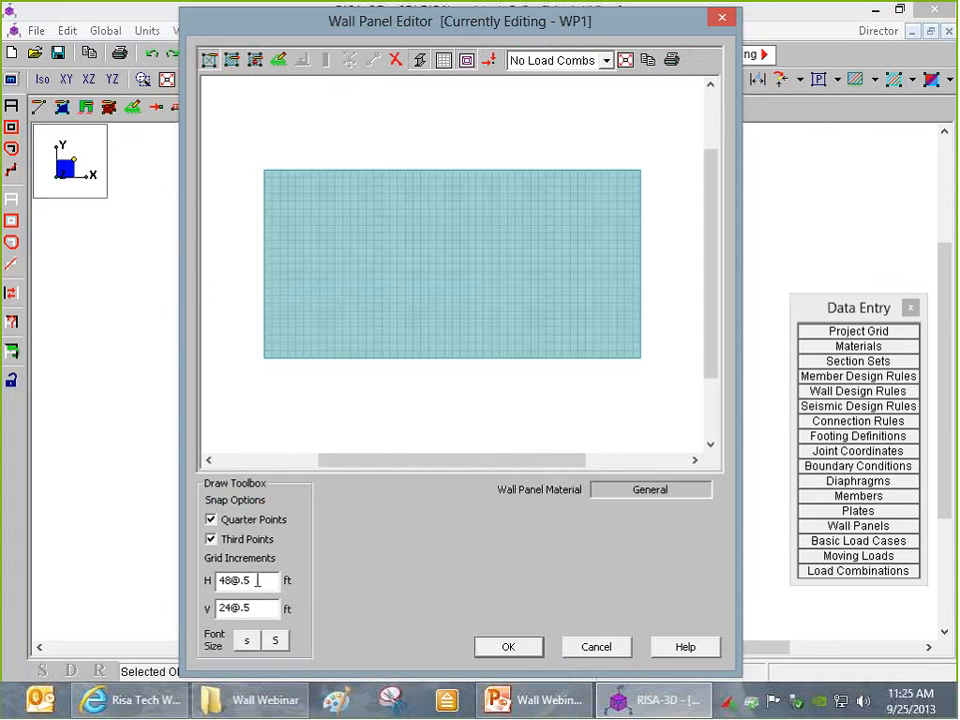
double_click(257, 580)
type("3,6,6,6,3")
key("Tab")
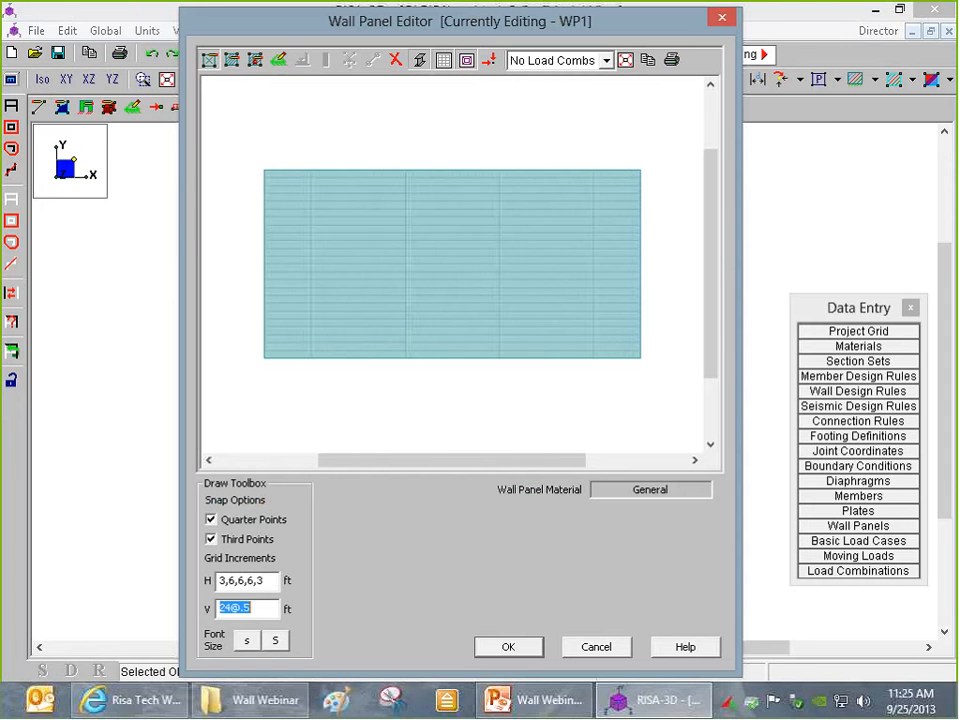
type("8")
key("Tab")
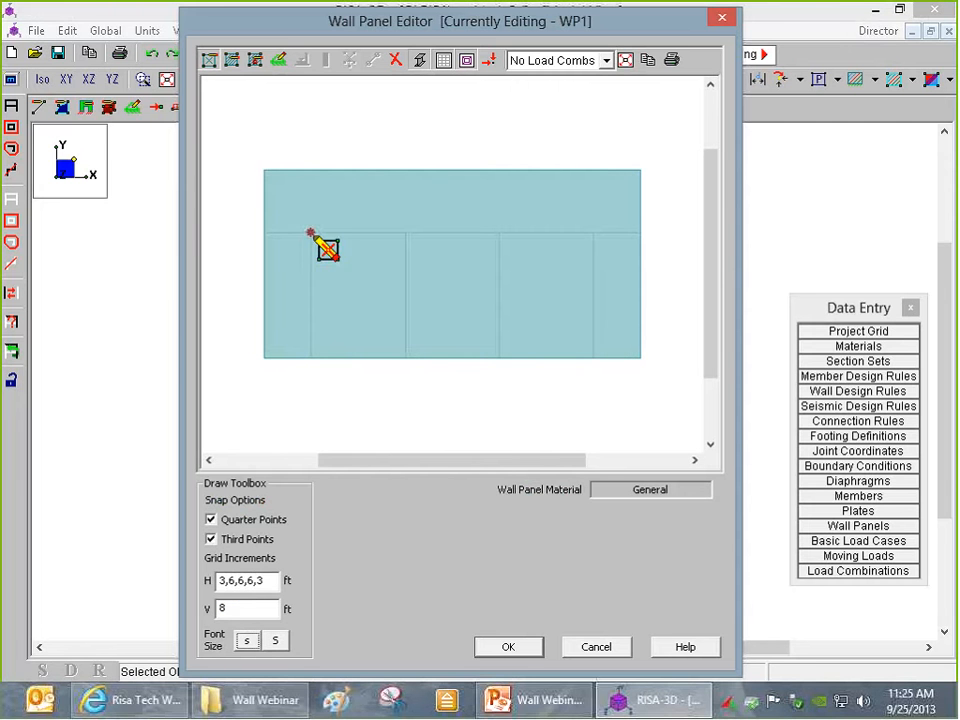
- Draw two 6 ft by 8 ft openings at the wall's base, in the second and fourth grid bays, and accept the edits
left_click(327, 301)
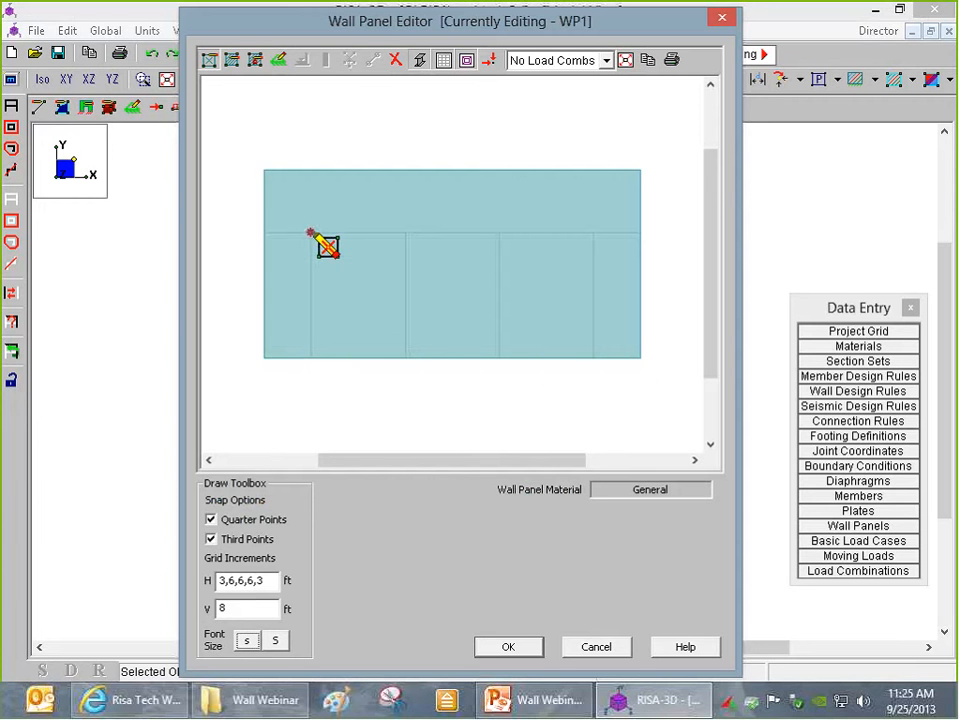
left_click_drag(311, 234, 406, 358)
left_click_drag(502, 238, 600, 361)
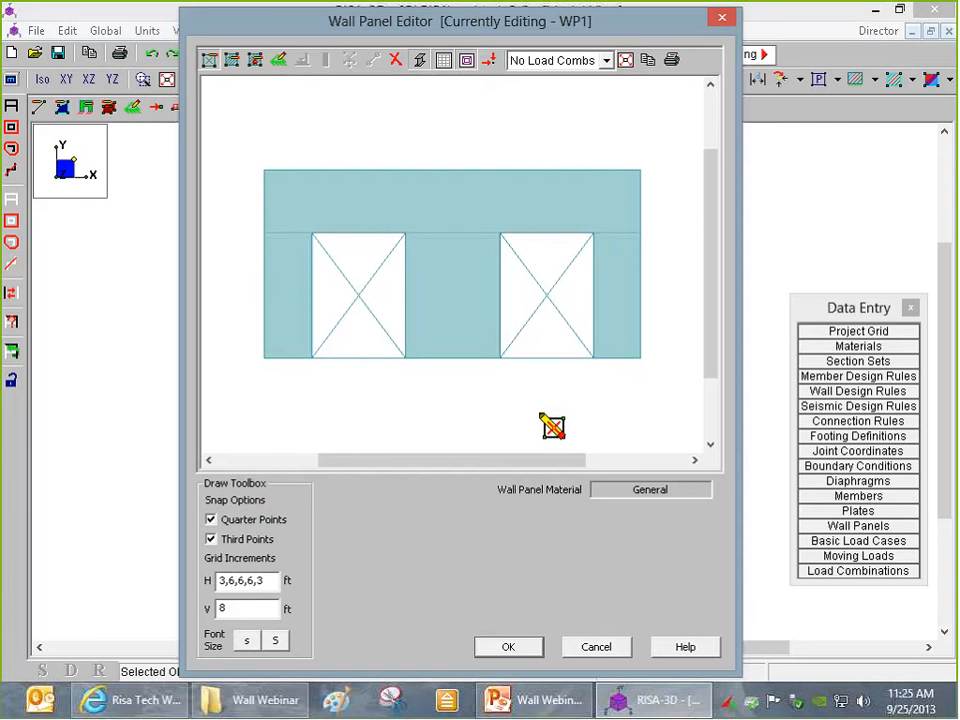
left_click(510, 645)
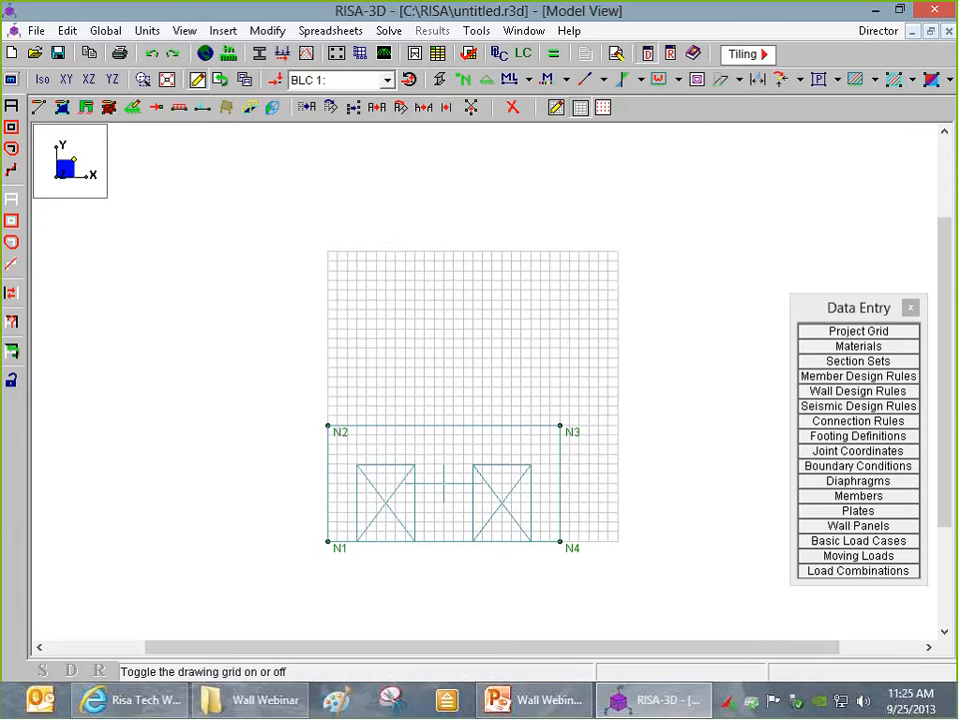
- Hide the drawing grid and show the model in isometric view
left_click(580, 107)
left_click(43, 80)
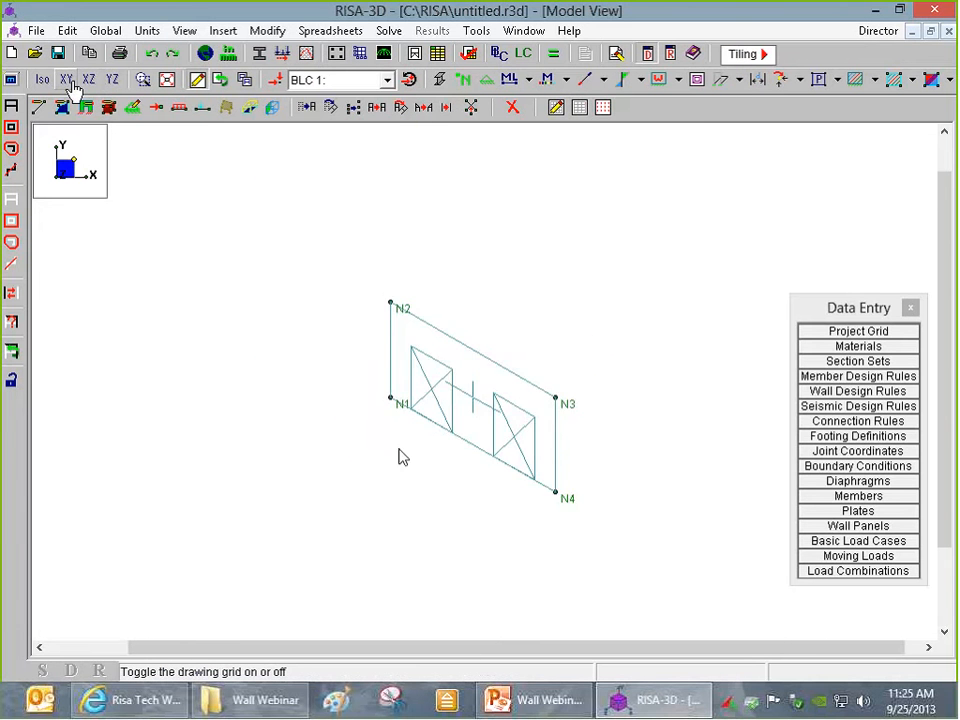
- Copy the wall panel 6 ft in the Z direction and delete both door openings from the copy
left_click(377, 111)
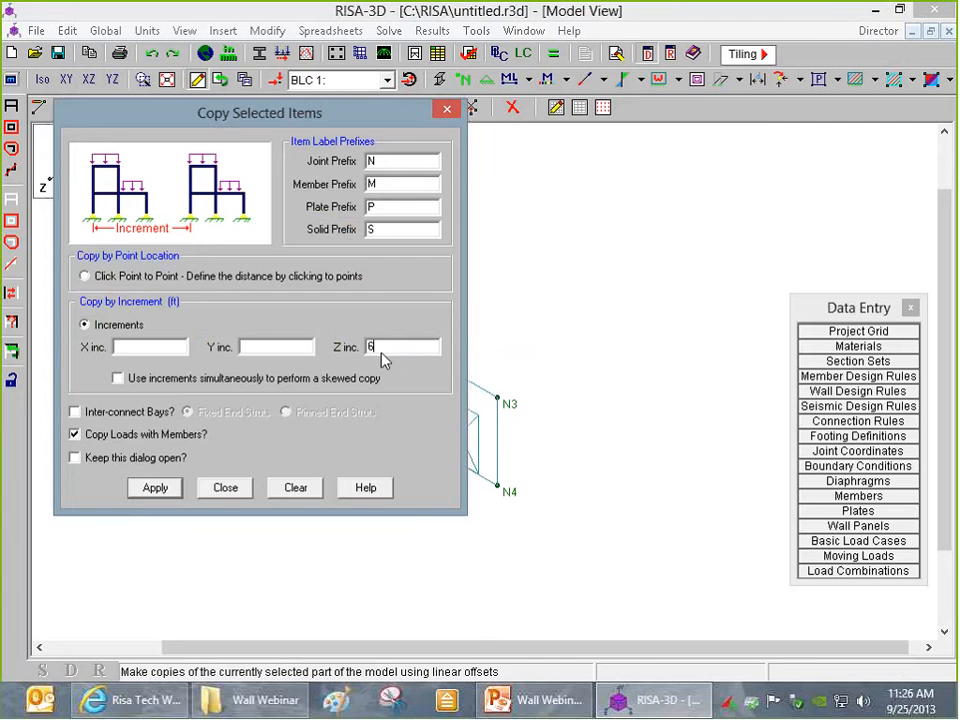
key("Return")
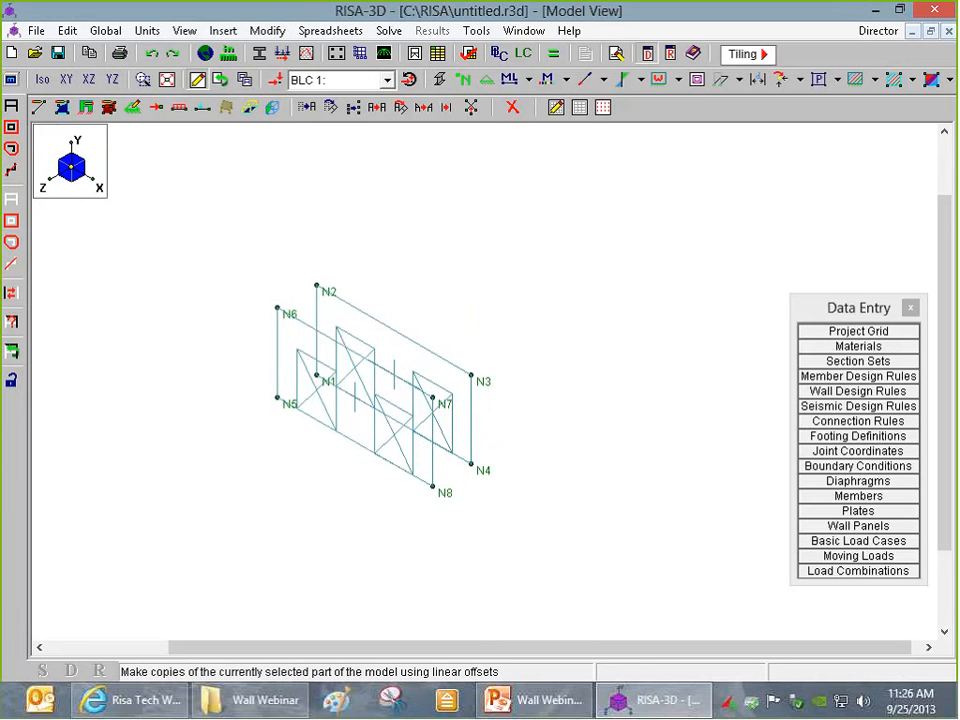
double_click(360, 441)
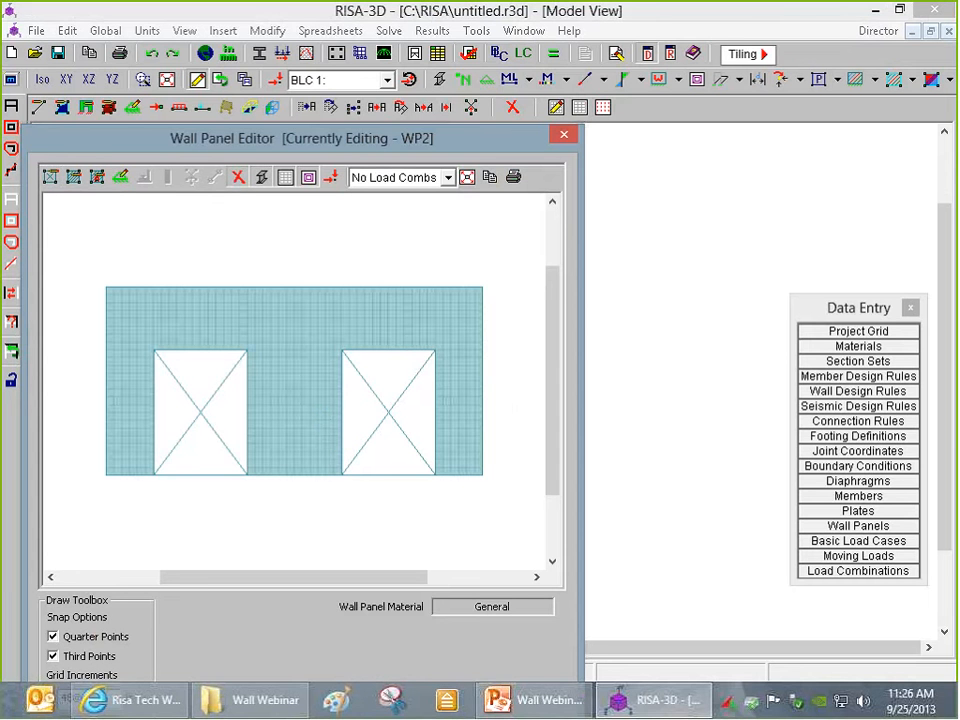
left_click(208, 390)
left_click(394, 412)
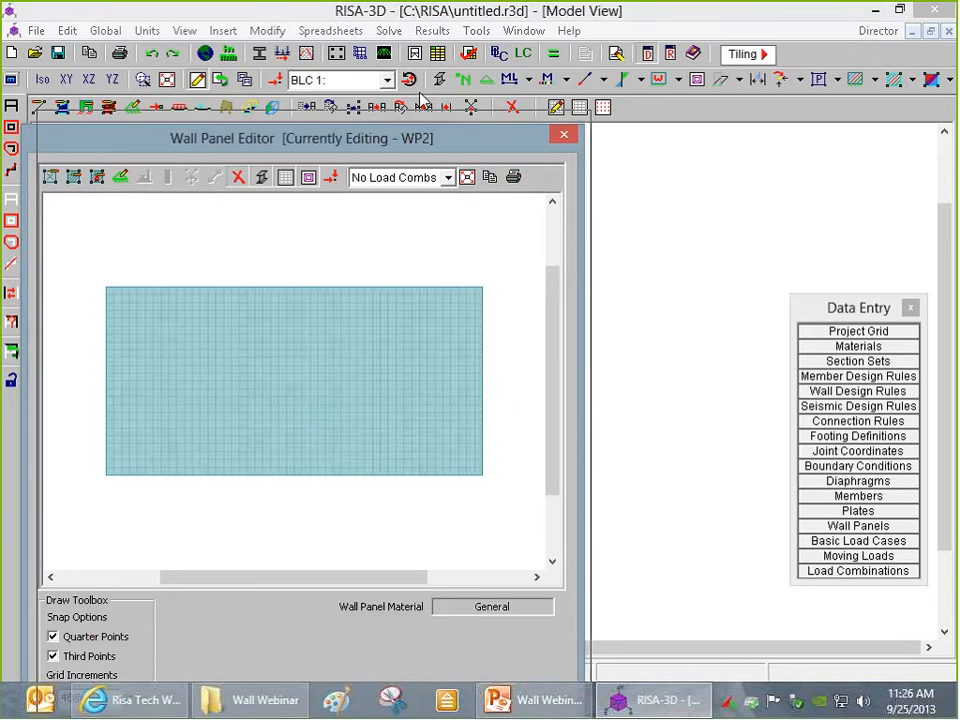
left_click_drag(386, 158, 446, 58)
left_click(411, 664)
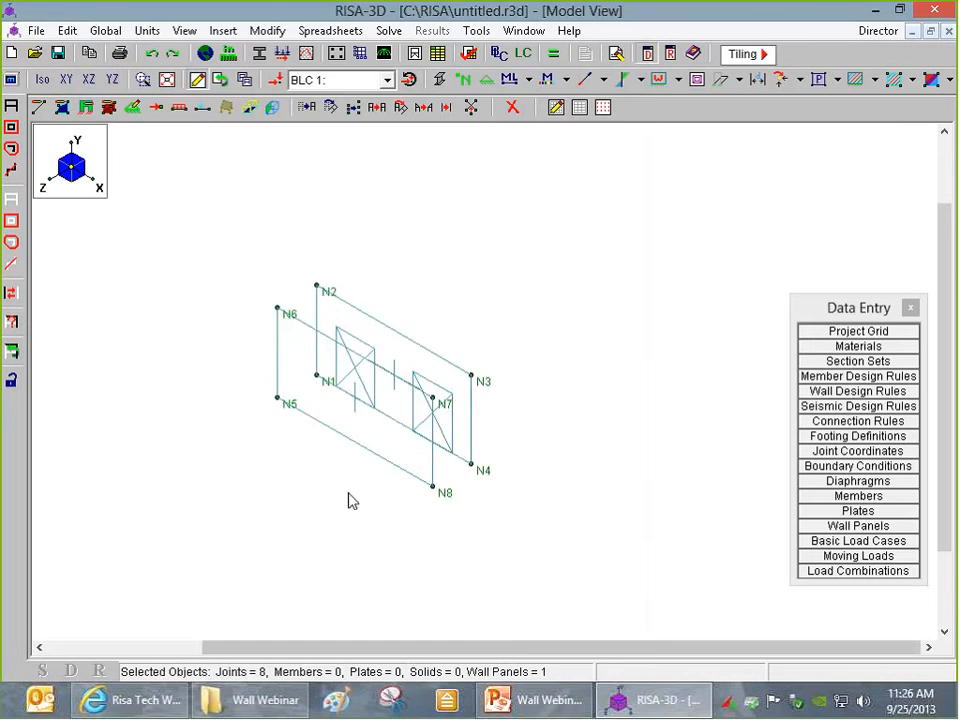
- Draw general-material wall panels across both open ends between the two parallel walls, closing them into a rectangular box
middle_click_drag(390, 492, 402, 526, "ctrl")
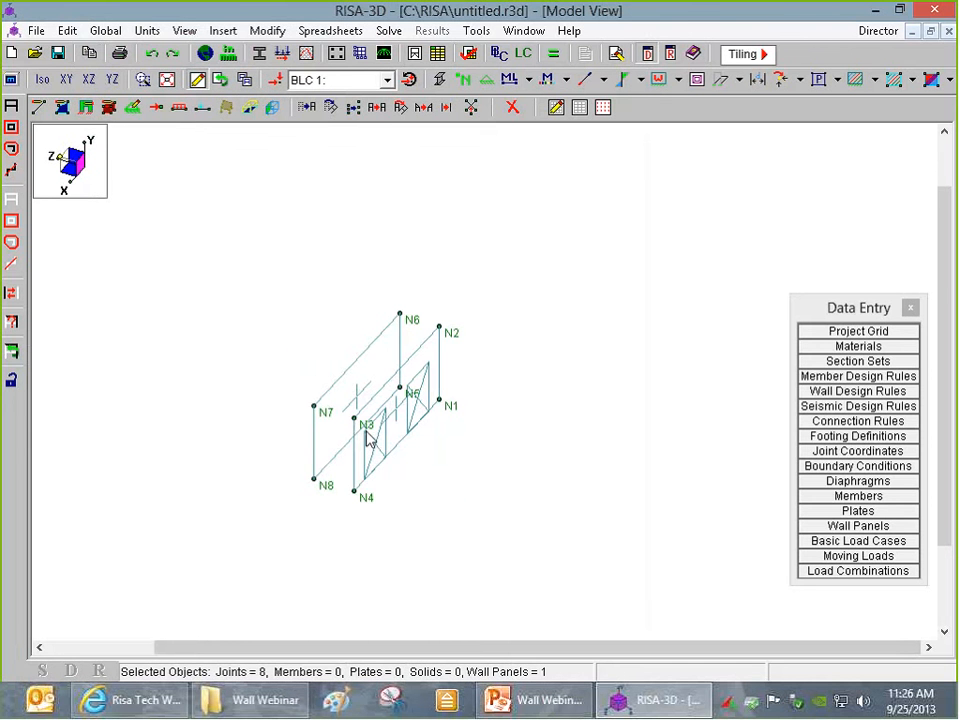
left_click(66, 107)
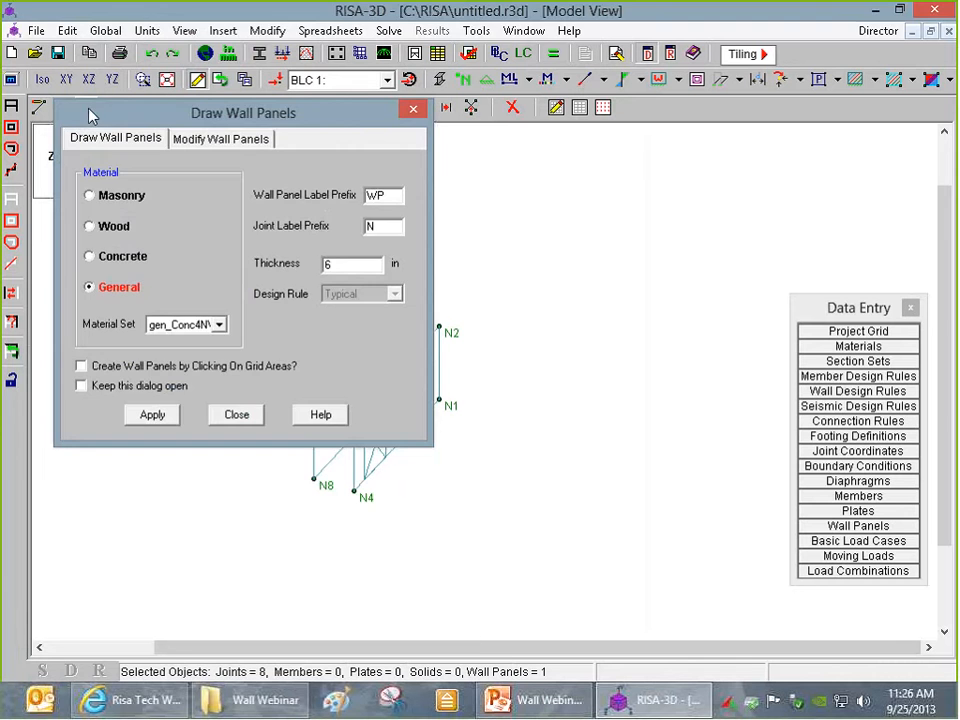
left_click(152, 414)
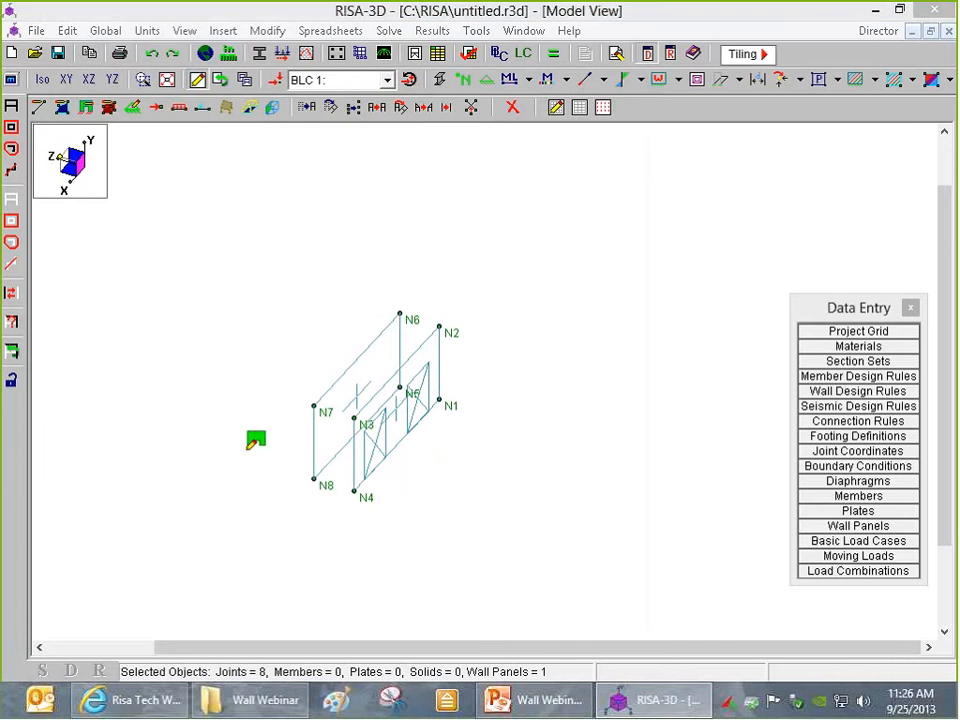
left_click(315, 406)
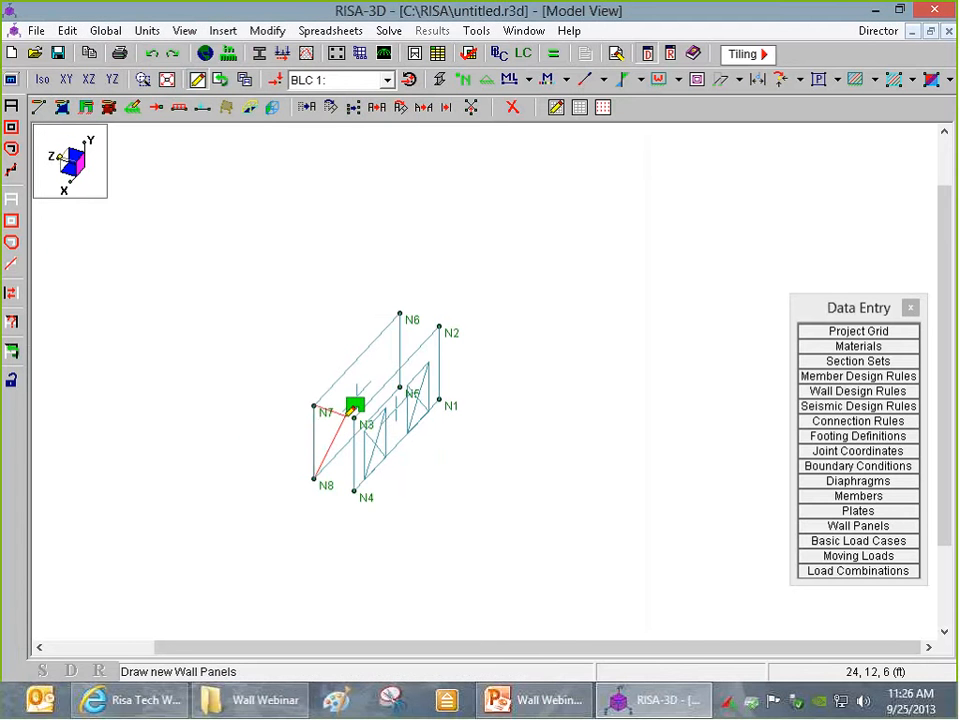
left_click(353, 417)
left_click(354, 490)
left_click(399, 388)
left_click(399, 314)
left_click(439, 326)
left_click(440, 398)
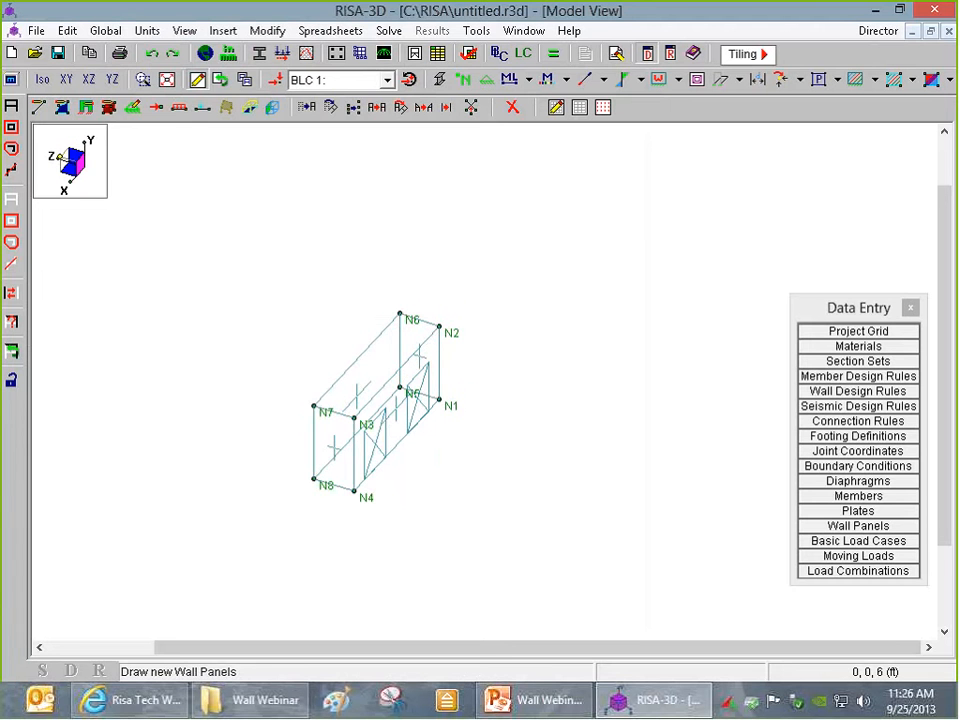
- Copy the four-wall story upward twice in the Y direction to stack three stories
middle_click_drag(407, 525, 349, 535, "ctrl")
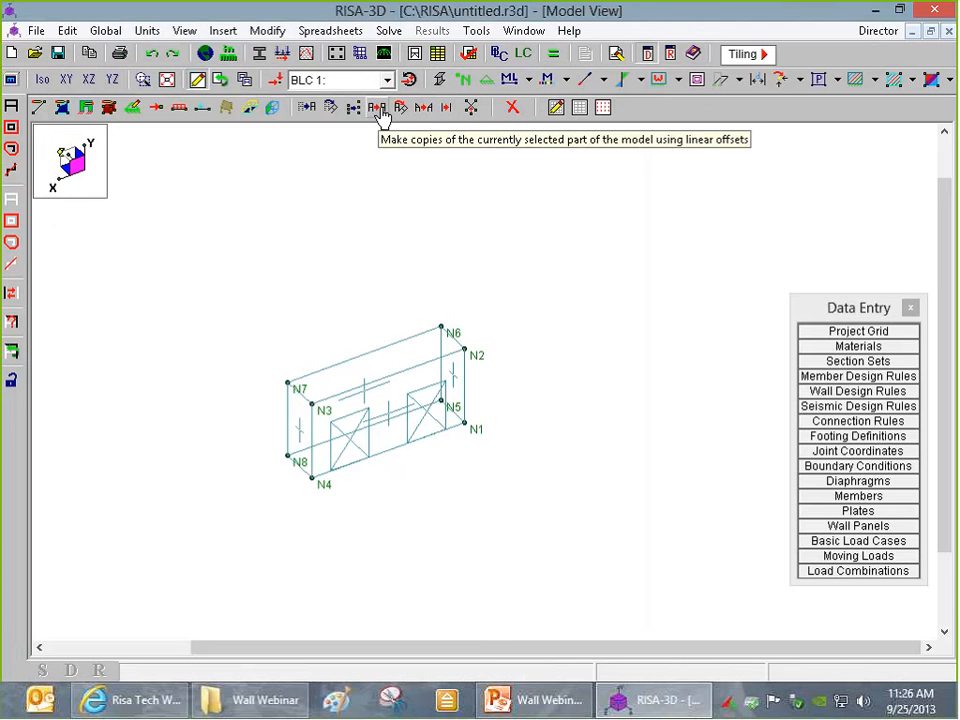
left_click(378, 108)
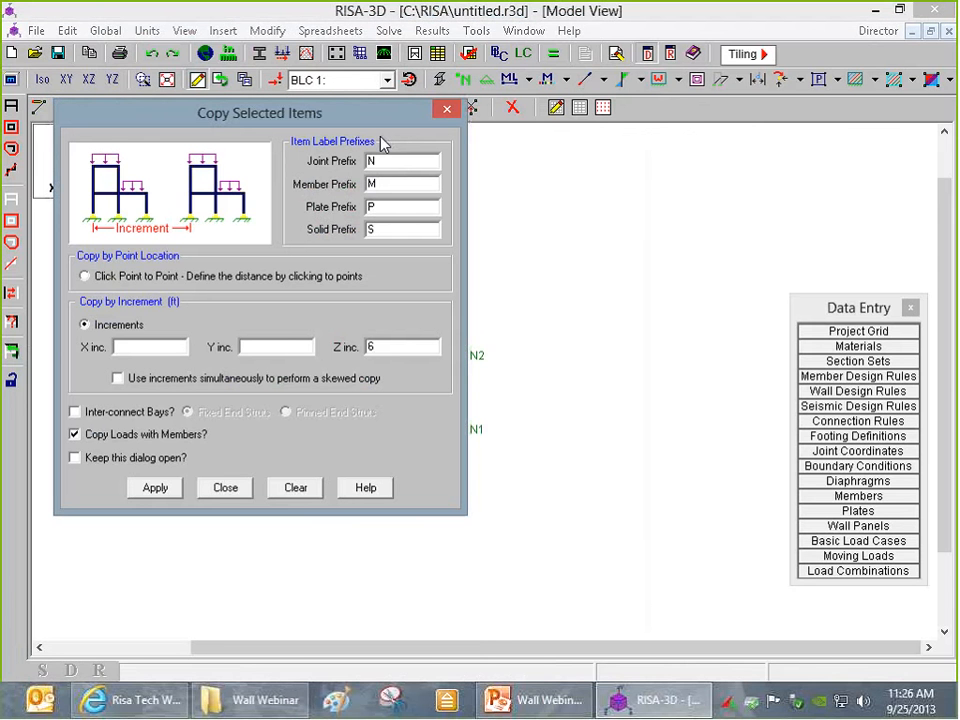
left_click(295, 488)
left_click(283, 349)
type("2")
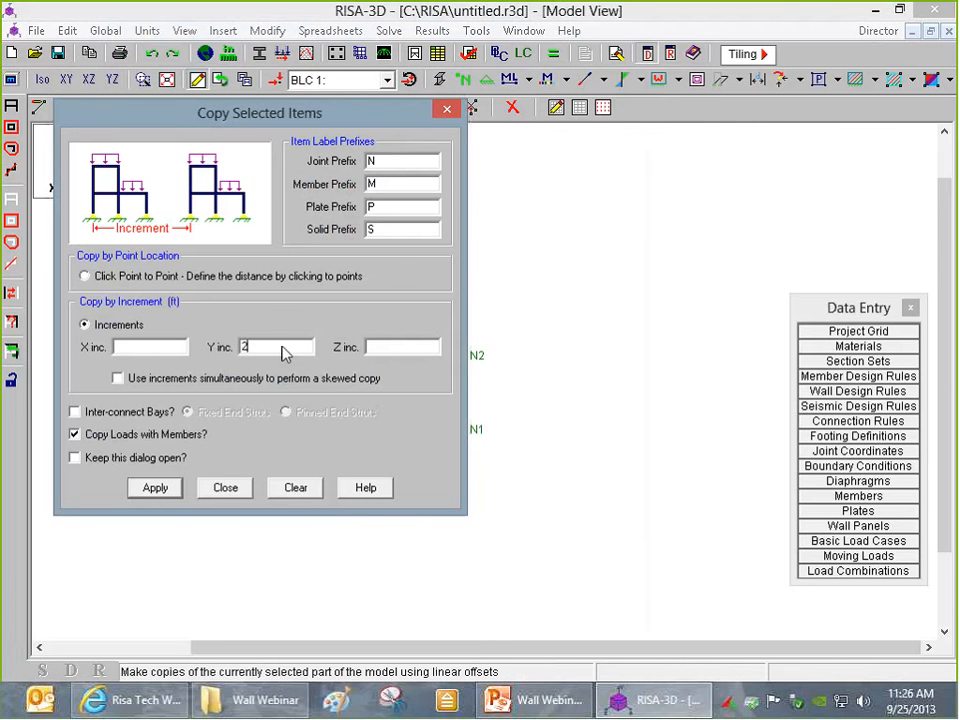
key("Return")
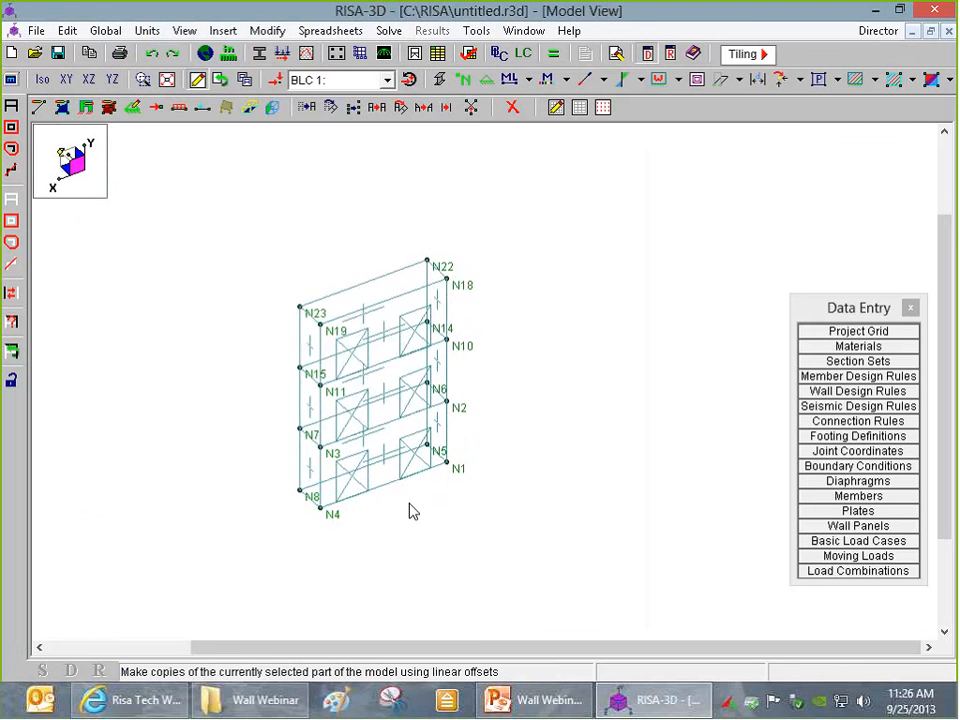
middle_click_drag(408, 512, 420, 487, "shift")
scroll(426, 359, "up", 1)
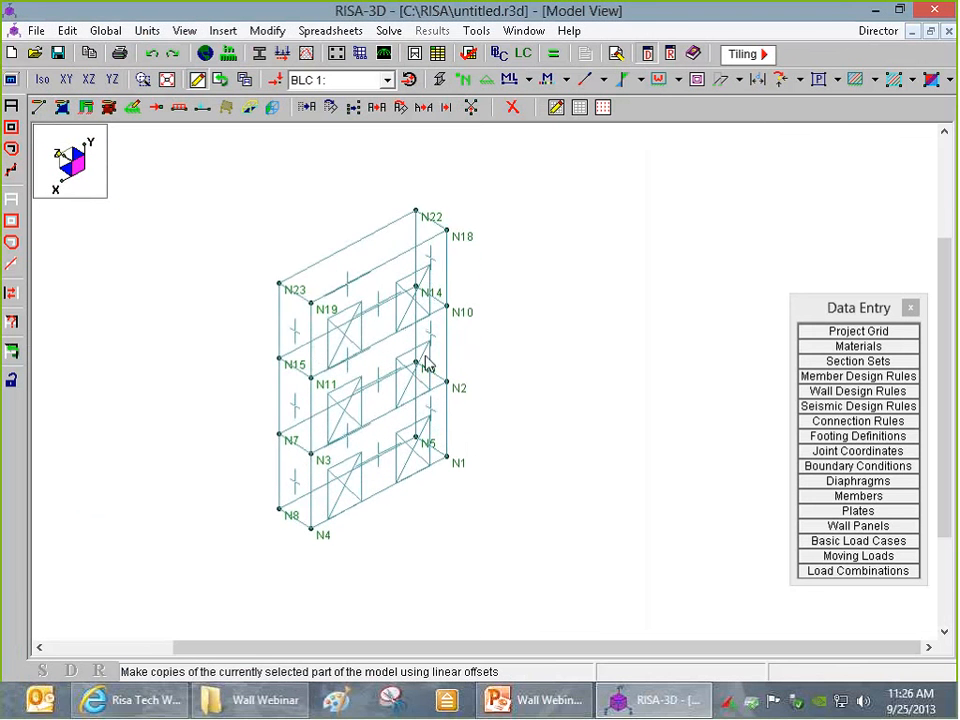
scroll(287, 366, "up", 1)
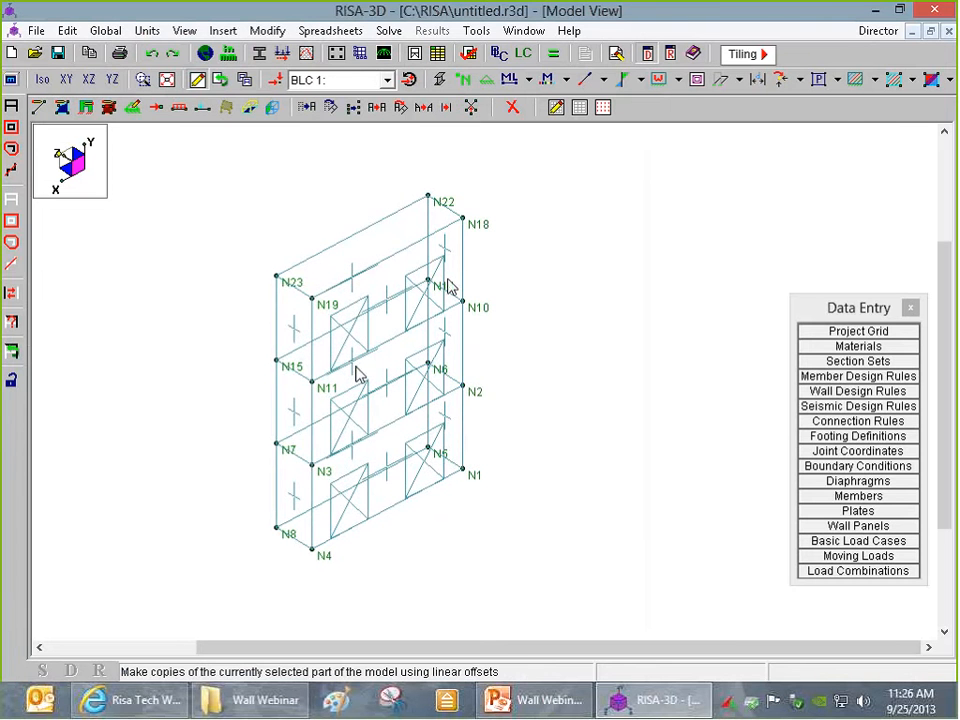
- Define rigid diaphragms at joints N7, N15 and N23, one at the top of each story
left_click(852, 481)
left_click_drag(321, 240, 719, 356)
left_click(649, 396)
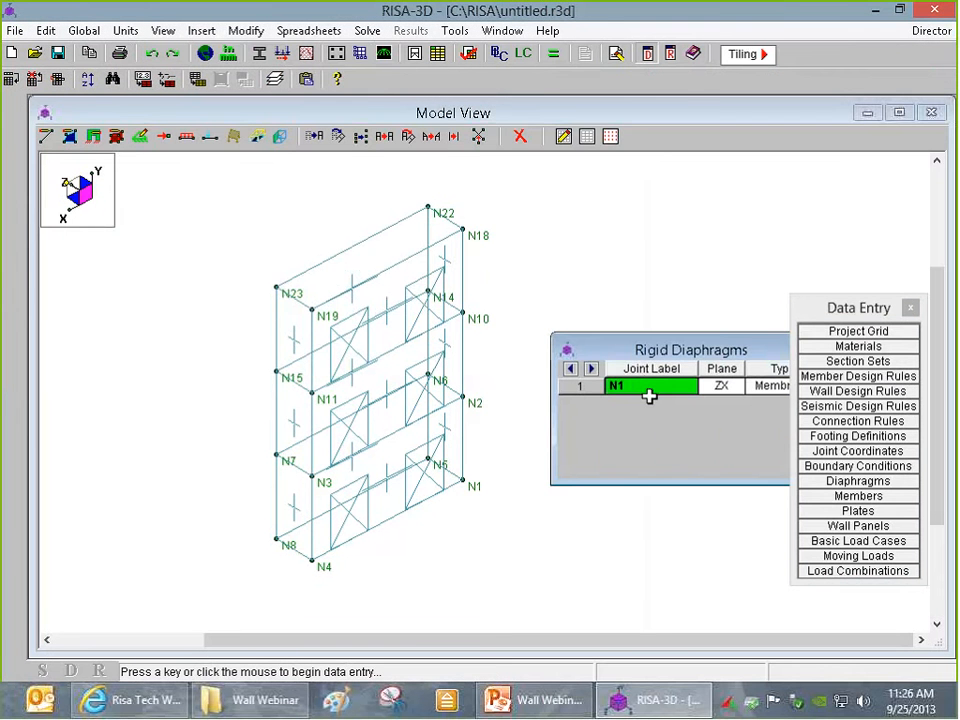
type("N7")
key("Return")
type("N15")
key("Return")
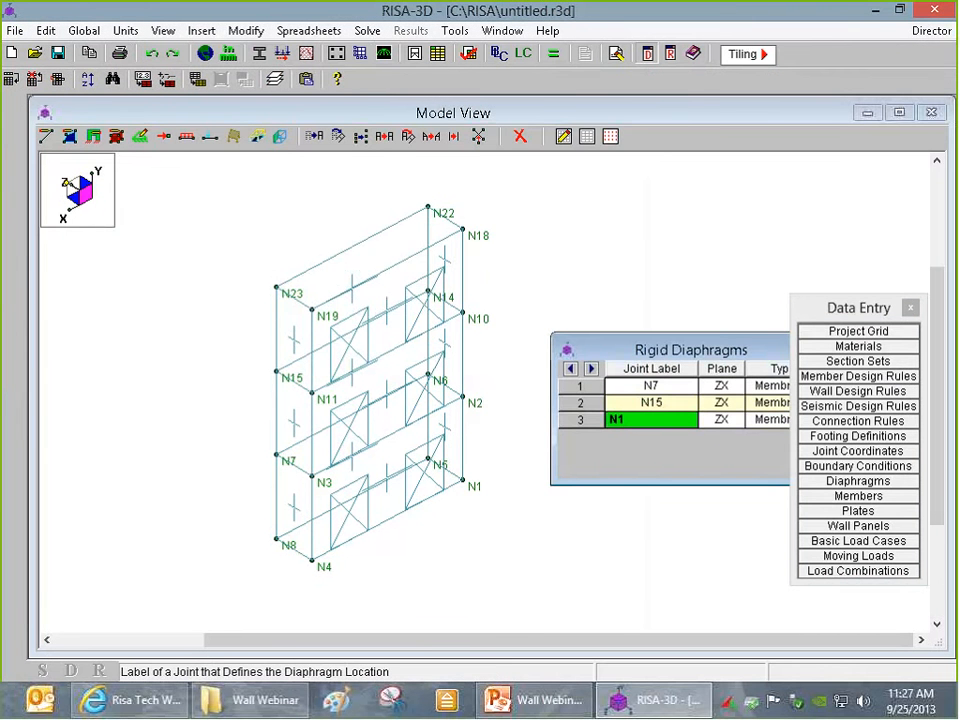
type("N23")
key("Return")
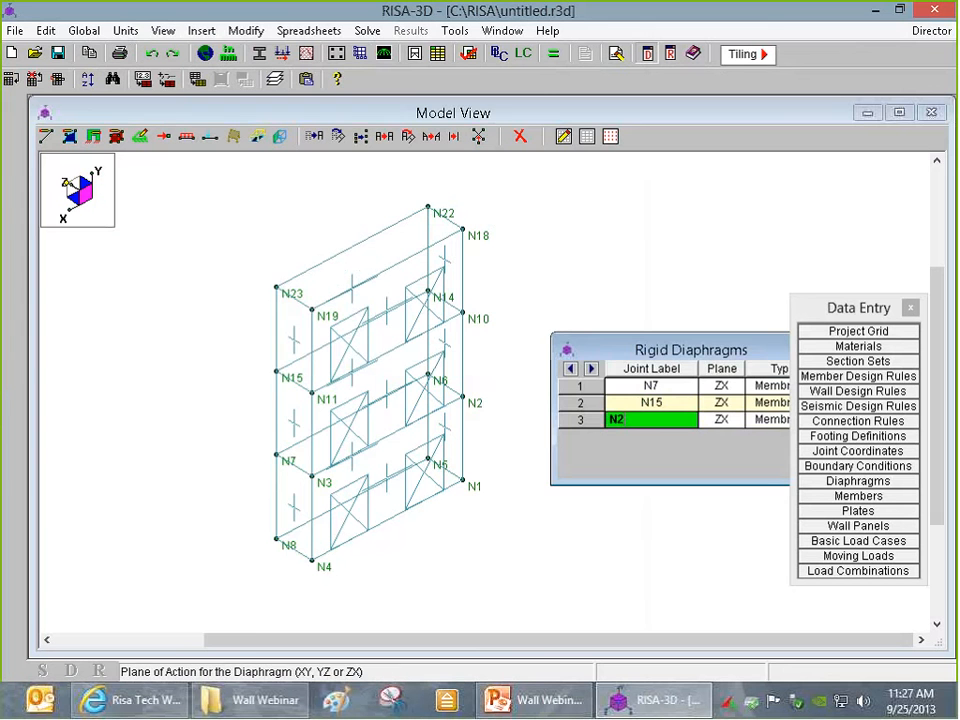
left_click_drag(688, 347, 378, 310)
left_click(577, 314)
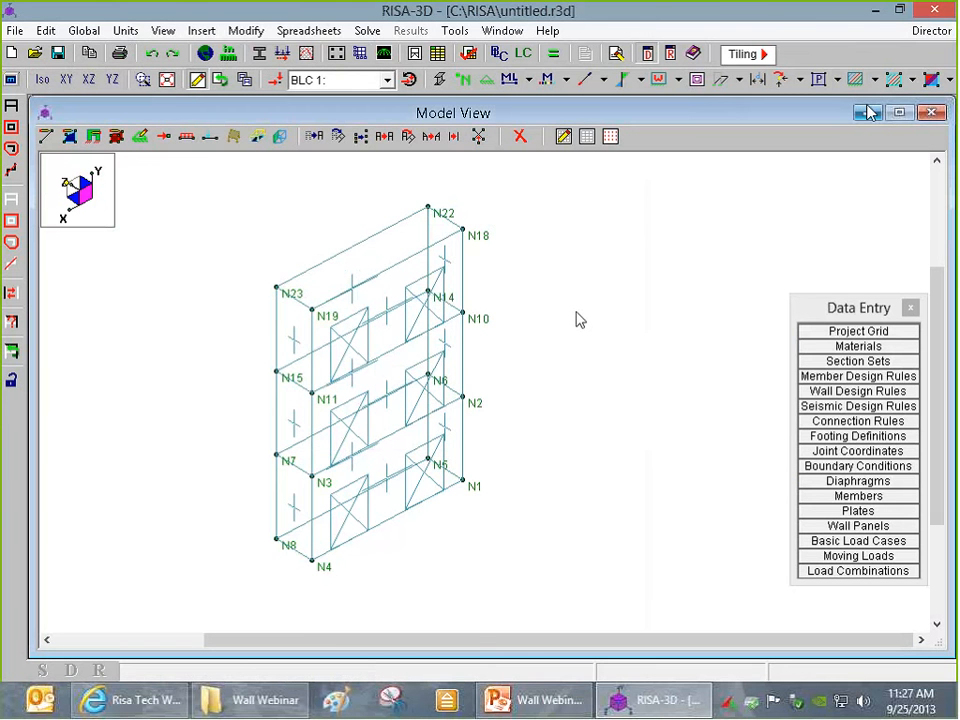
- Display the diaphragms in the model and return to the isometric view
left_click(698, 84)
middle_click_drag(548, 430, 422, 463, "ctrl")
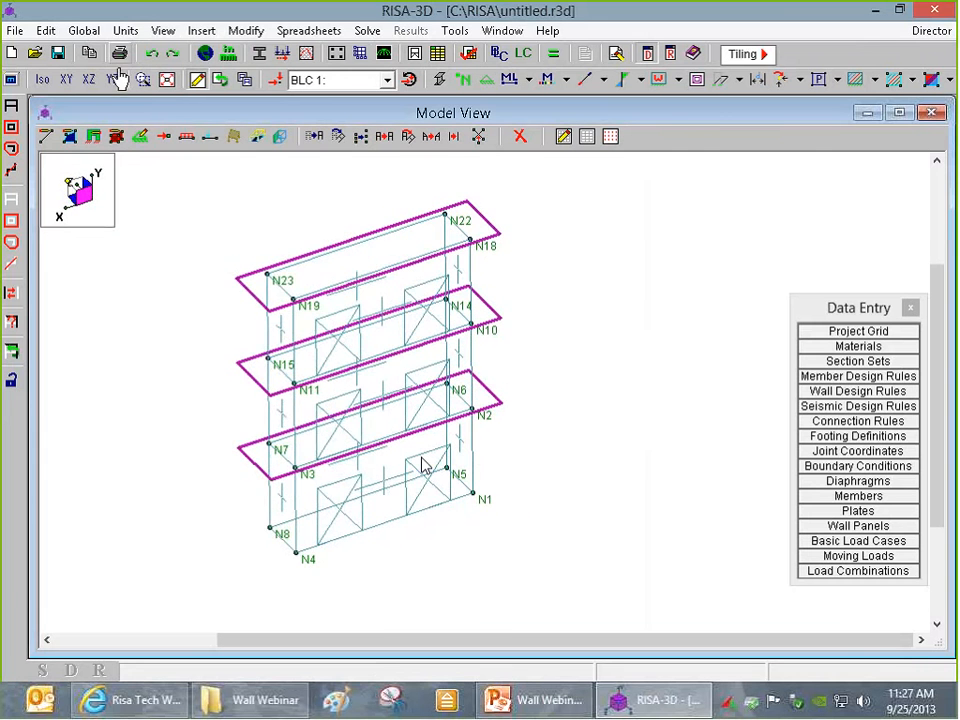
left_click(44, 80)
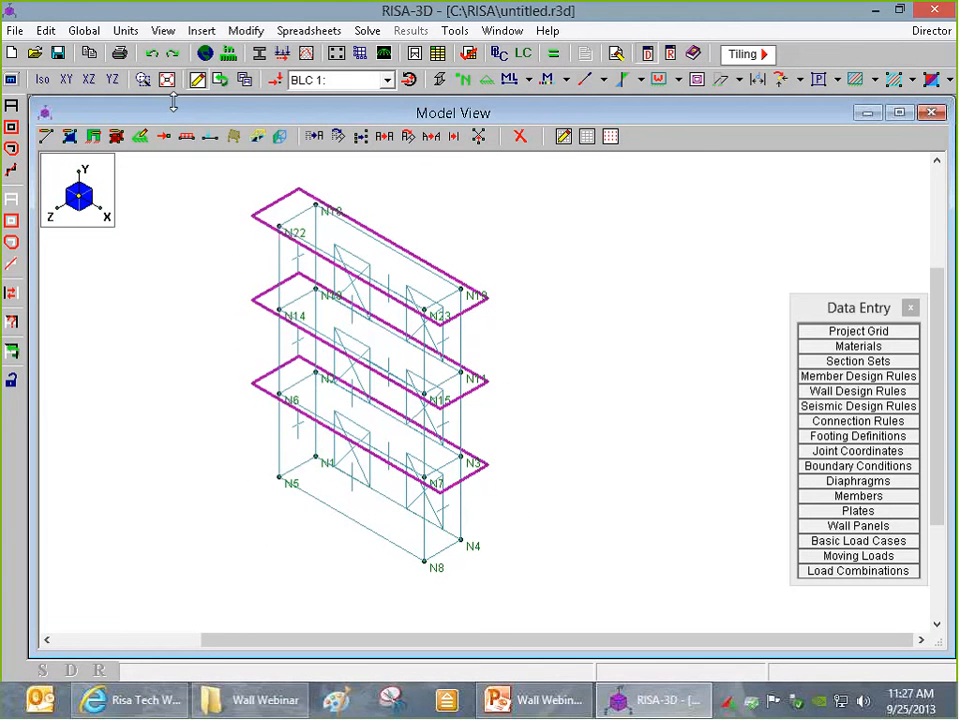
- Name the first three basic load cases Dead, Wind X and Wind Z
left_click(845, 540)
type("D")
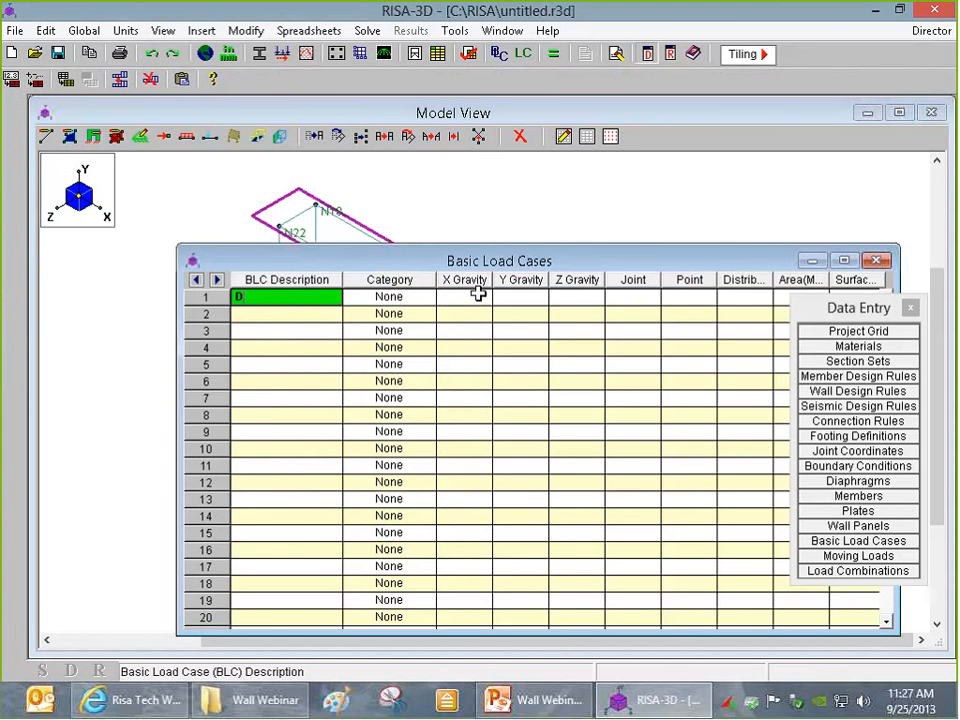
type("ead")
key("Return")
type("Wind X")
key("Return")
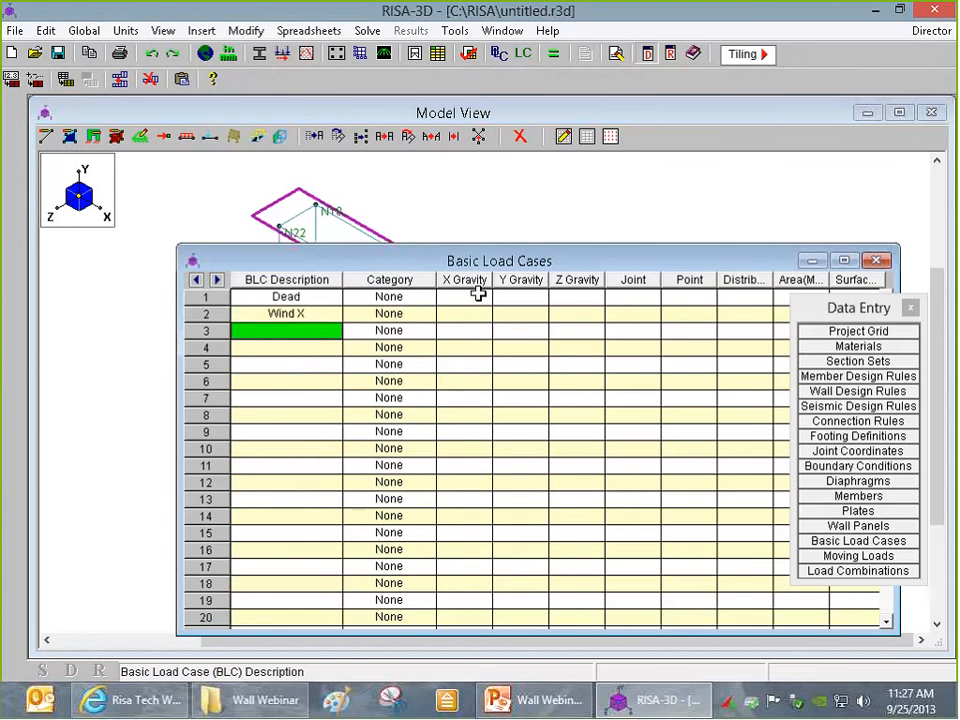
type("Wind Z")
key("Tab")
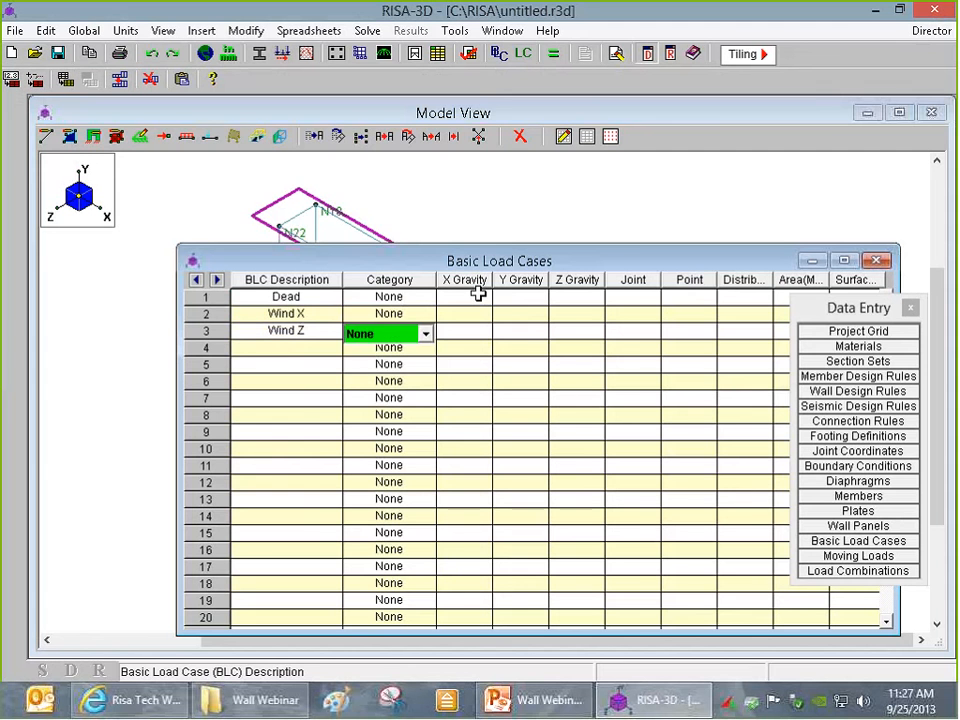
- Assign load category DL to Dead, WLX to Wind X and WLZ to Wind Z
key("Up")
key("Up")
type("DL")
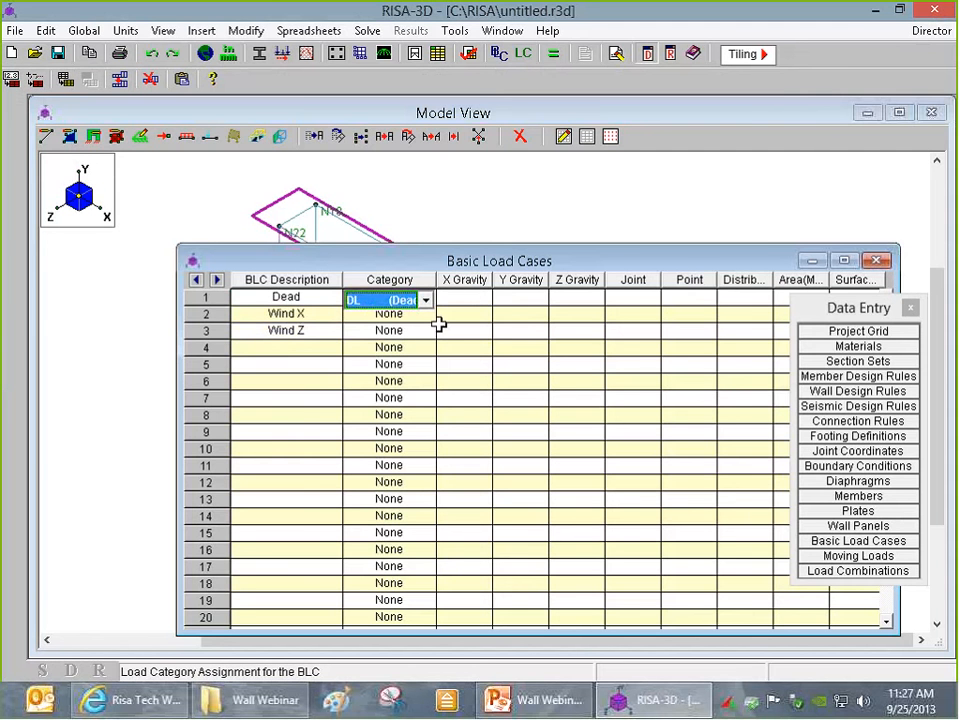
left_click(426, 316)
scroll(422, 422, "down", 6)
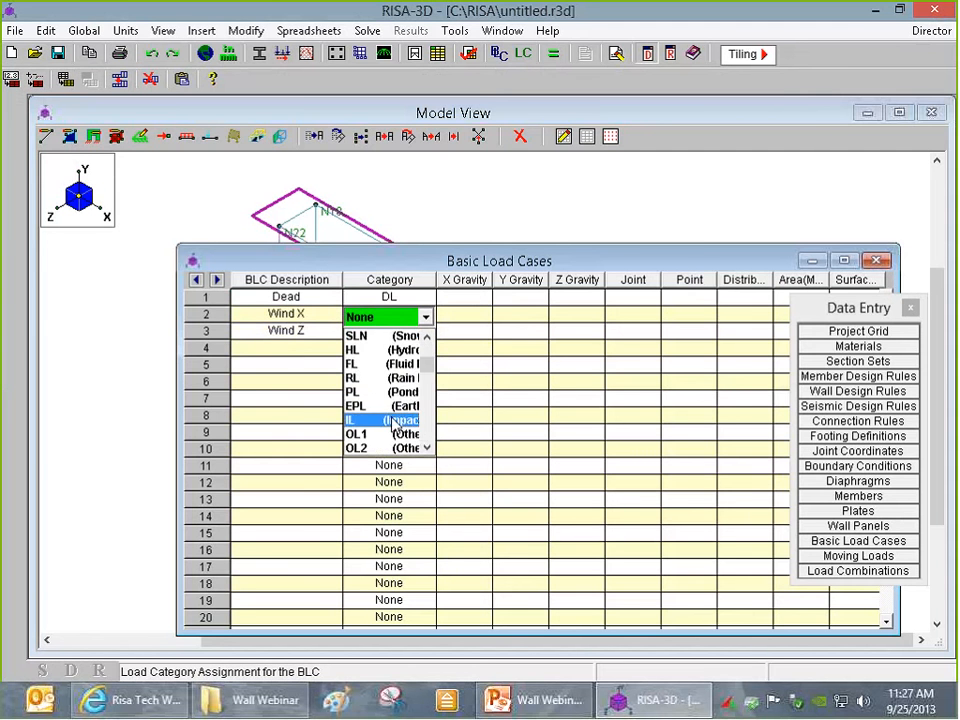
scroll(391, 430, "down", 1)
left_click(370, 406)
left_click(426, 333)
scroll(400, 450, "down", 3)
scroll(401, 452, "down", 5)
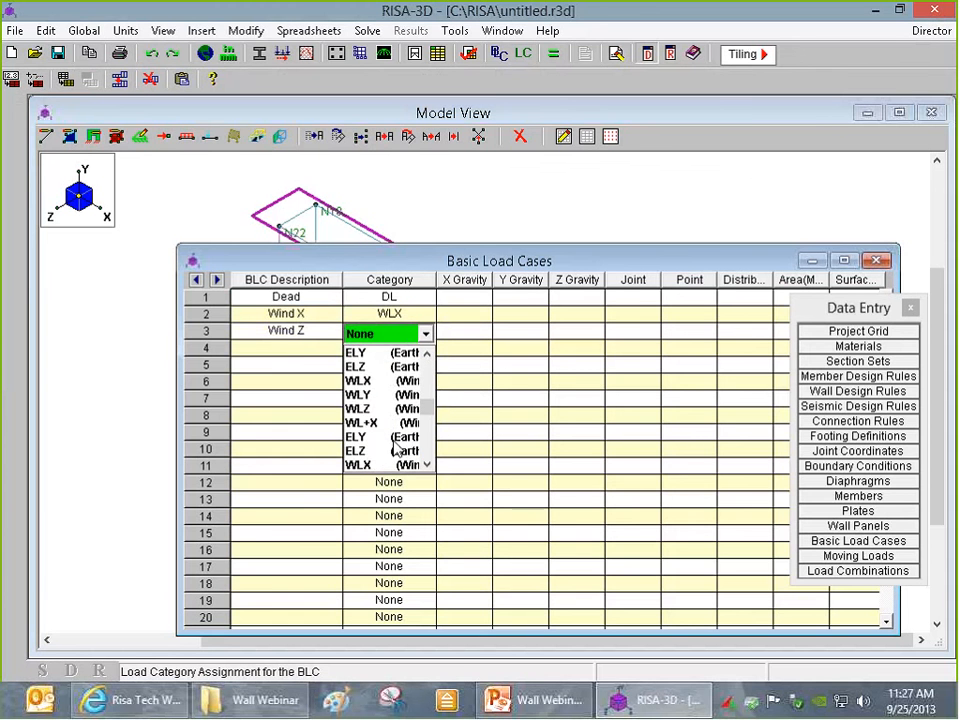
left_click(375, 407)
- Set the Dead load case's Y gravity to -1 and return to the model view
left_click(522, 296)
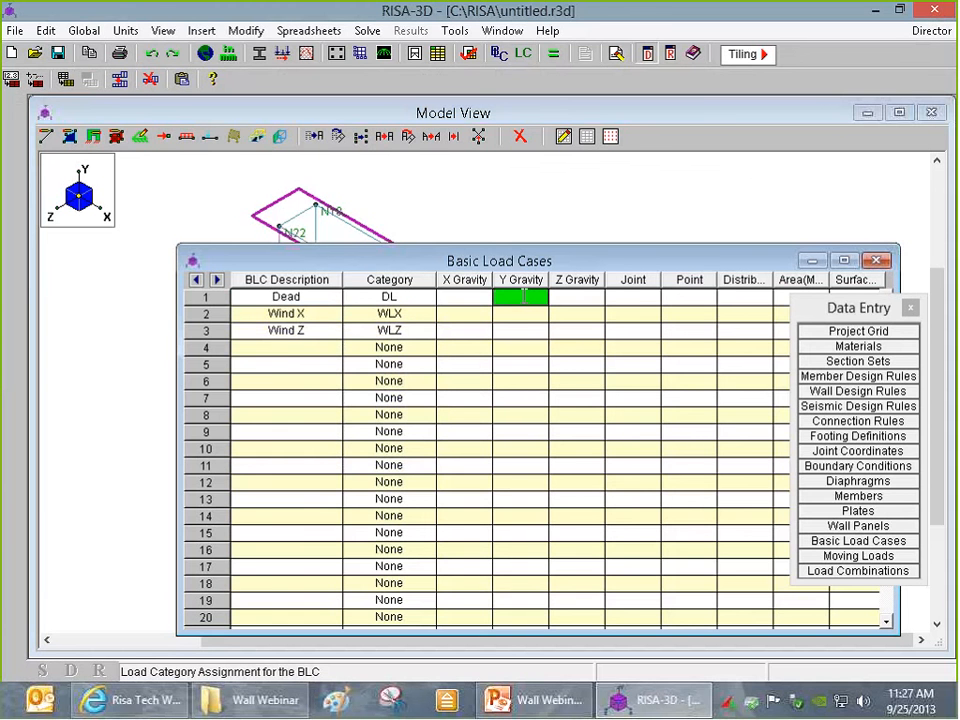
type("-1")
key("Return")
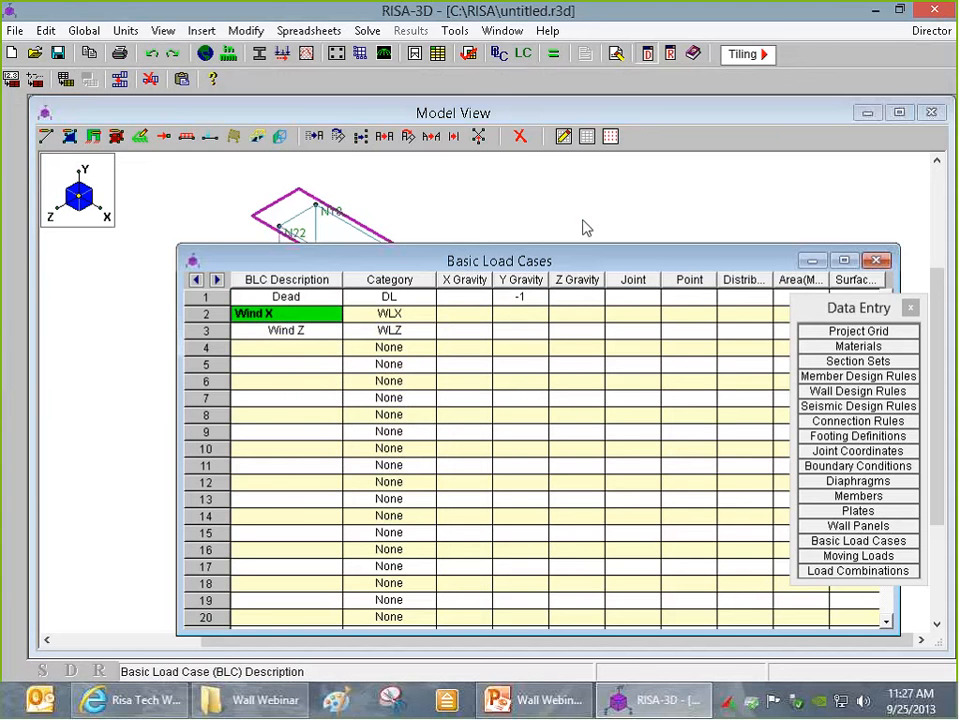
left_click(555, 208)
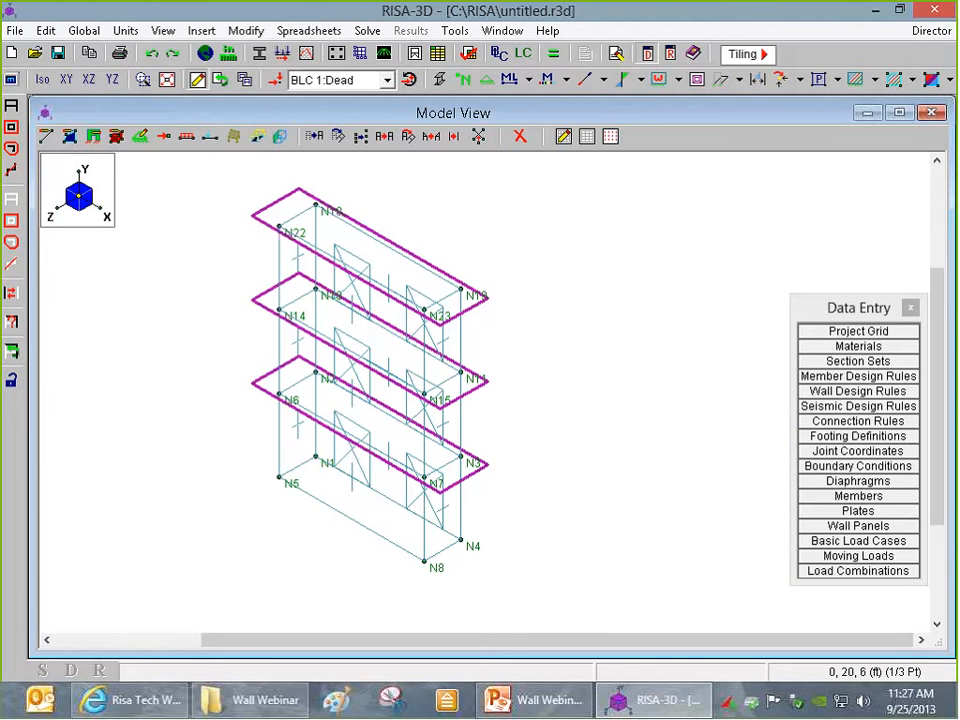
- Start a wall panel surface load in the X direction for the Wind X basic load case
left_click(280, 140)
left_click_drag(285, 146, 660, 190)
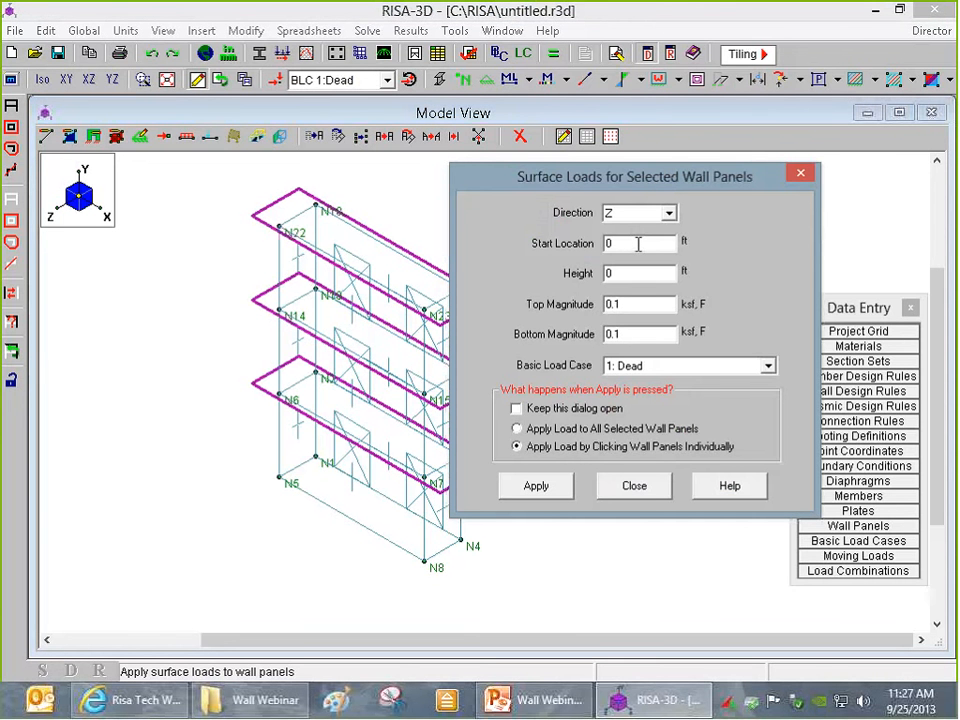
left_click(647, 218)
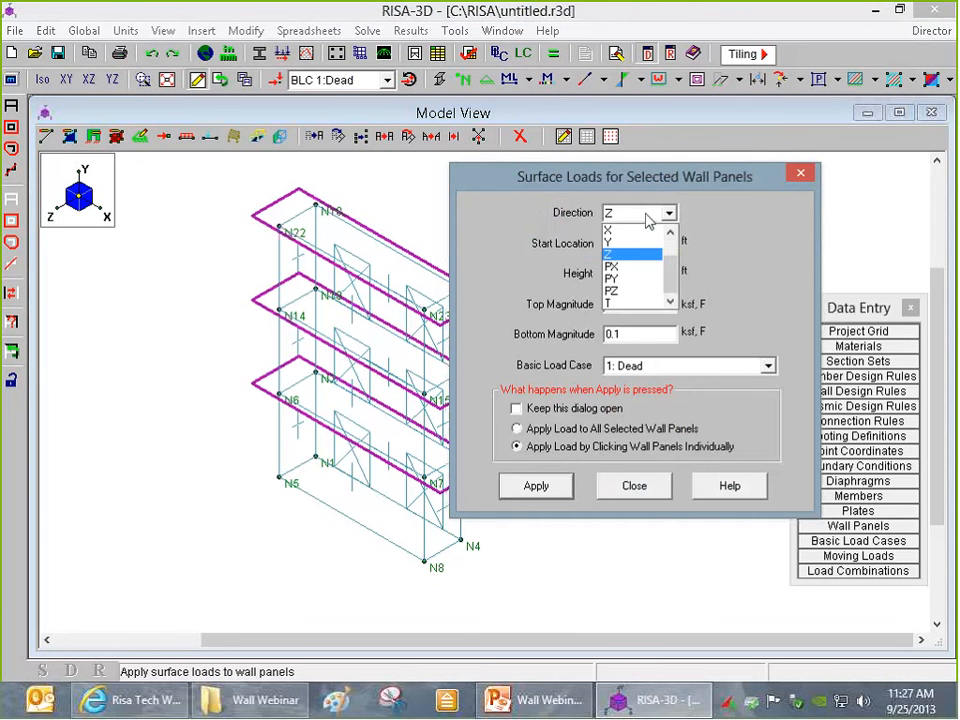
left_click(633, 246)
left_click(640, 214)
left_click(664, 230)
left_click(657, 366)
left_click(650, 396)
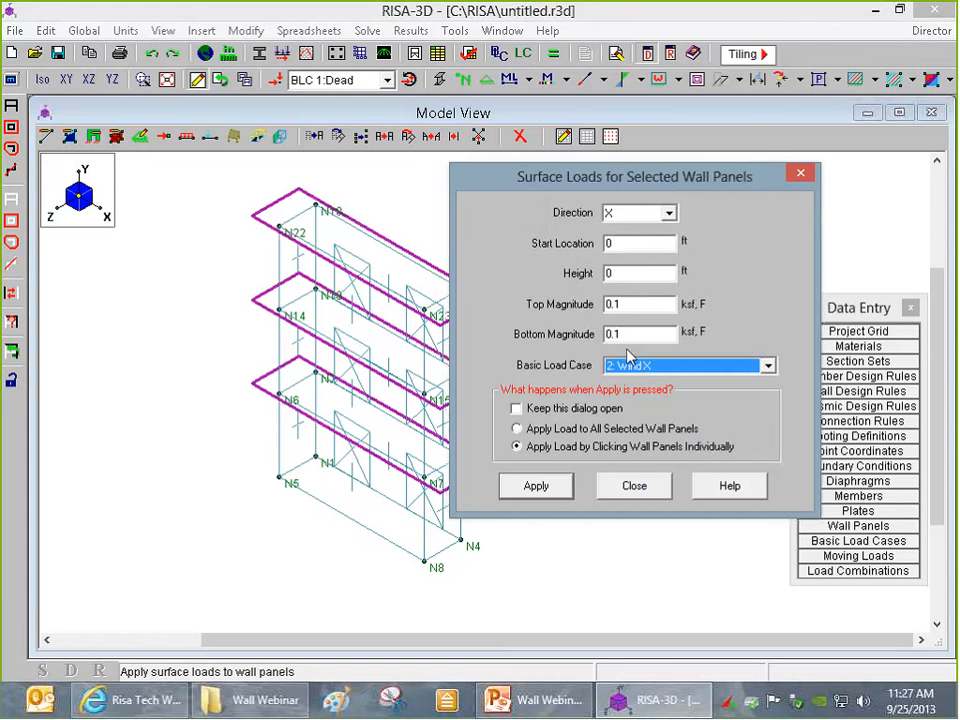
- Set the surface load's top and bottom magnitudes to 0.02 ksf
left_click(643, 249)
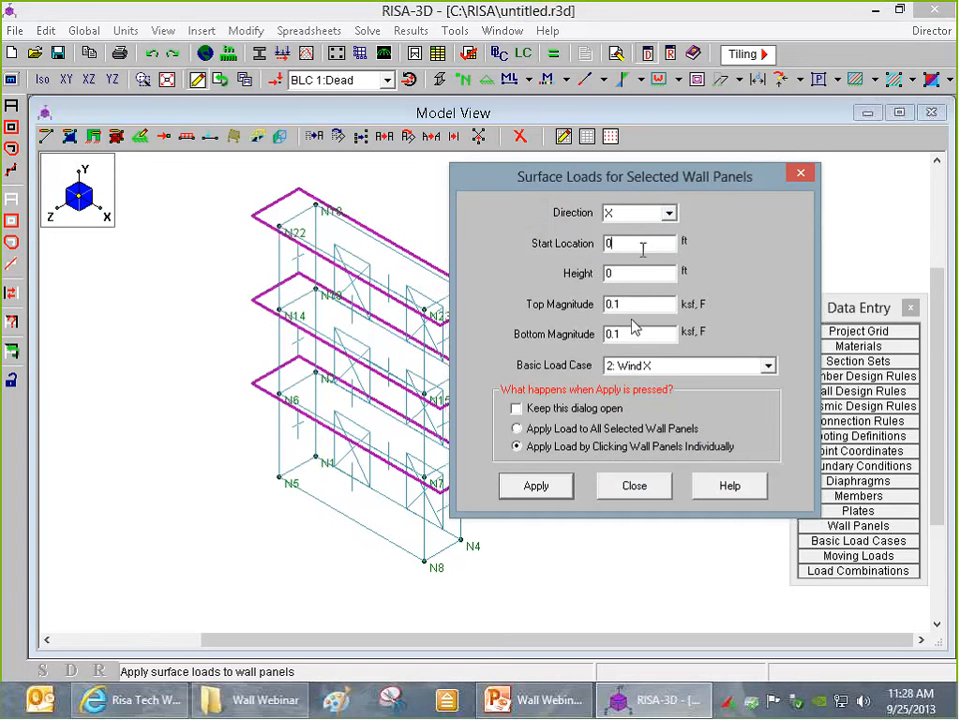
left_click(626, 304)
key("BackSpace")
type("02")
key("Tab")
type("0.02")
- Apply the Wind X surface load to the three stacked end wall panels above joints N1 and N5
left_click(532, 488)
middle_click_drag(509, 514, 378, 368, "ctrl")
left_click(379, 336)
left_click(375, 295)
left_click(377, 266)
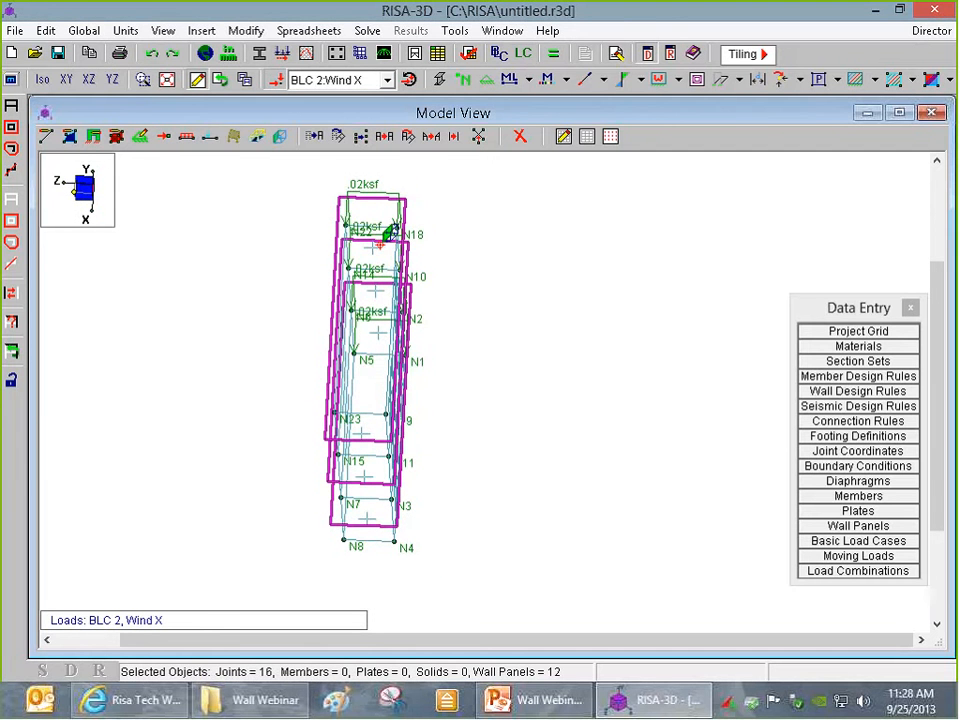
- Examine the Wind X surface loads on the end wall from several angles and return to the isometric view
middle_click_drag(392, 231, 334, 506, "ctrl")
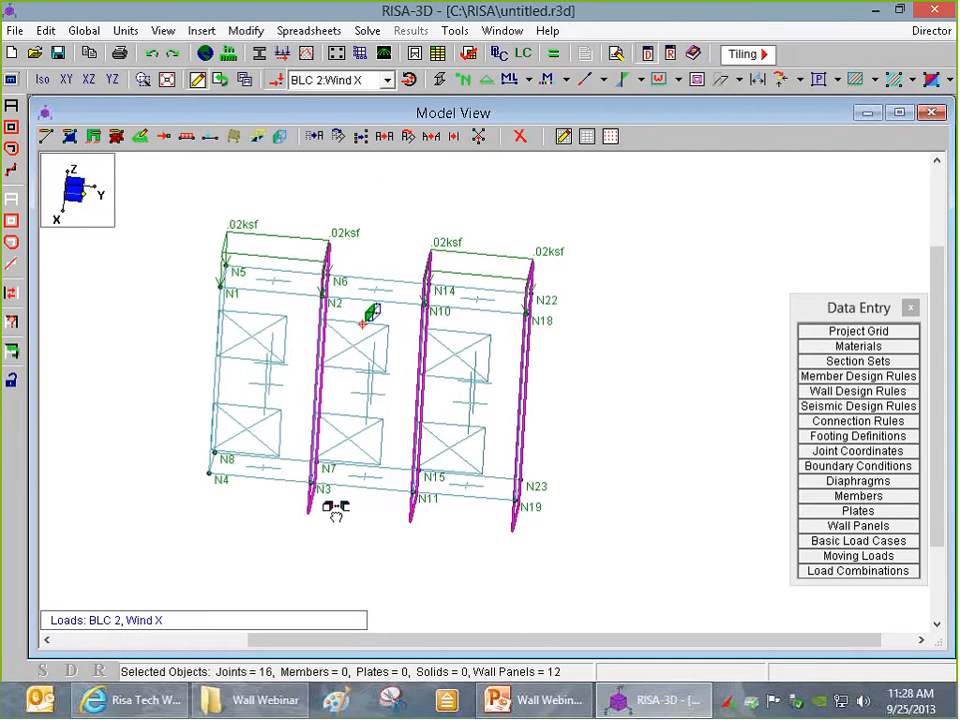
middle_click_drag(501, 490, 441, 487, "ctrl")
left_click(43, 80)
left_click(151, 56)
middle_click_drag(350, 440, 543, 570, "ctrl")
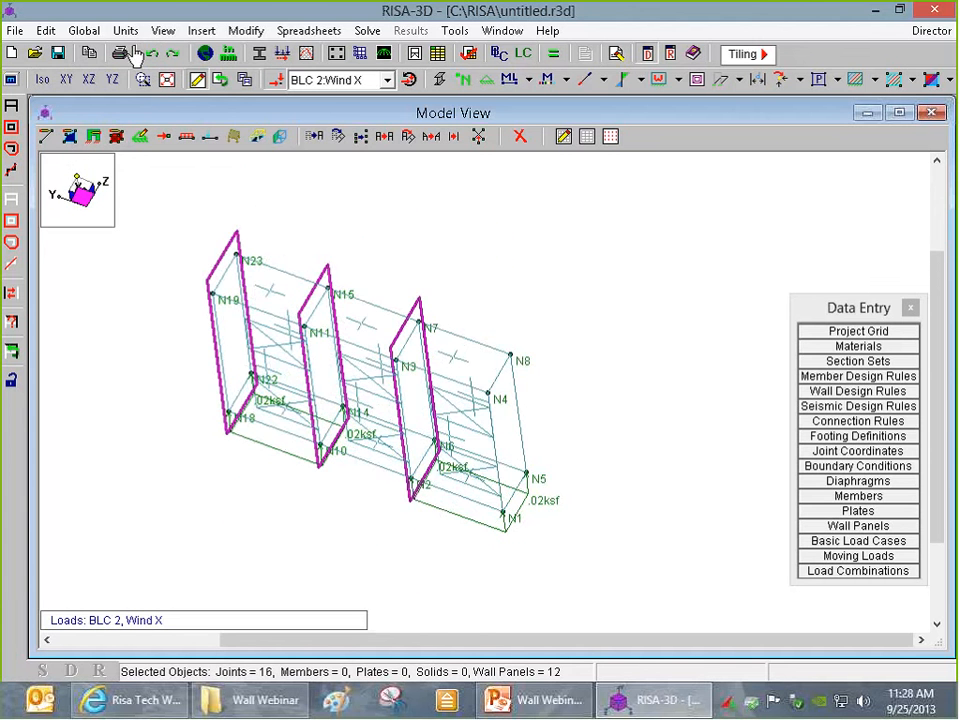
left_click(43, 79)
middle_click_drag(440, 500, 397, 503, "ctrl")
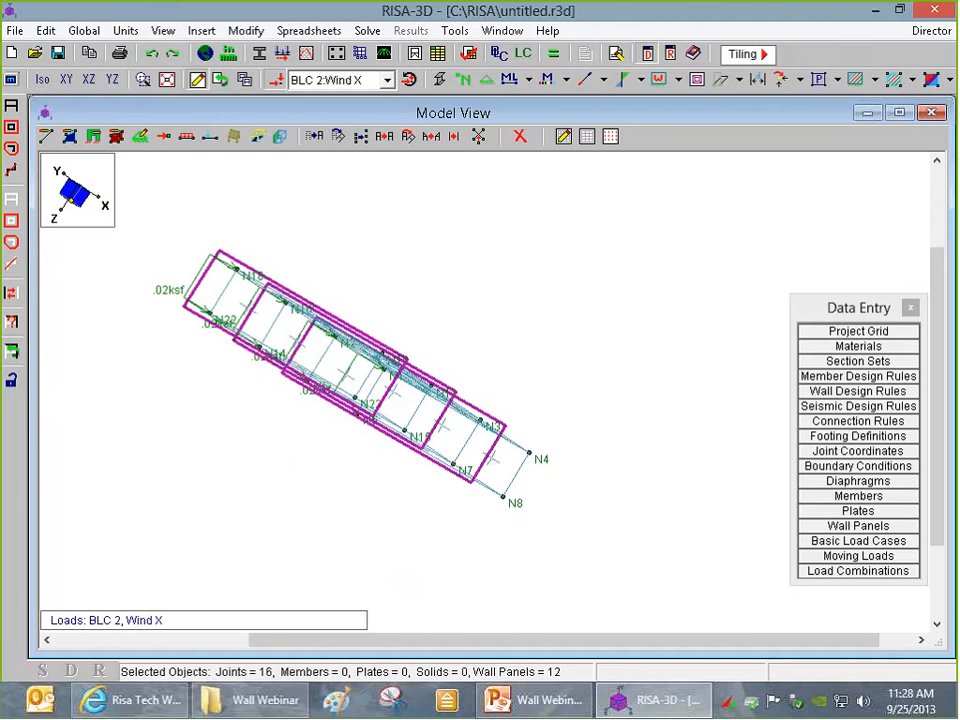
left_click(43, 79)
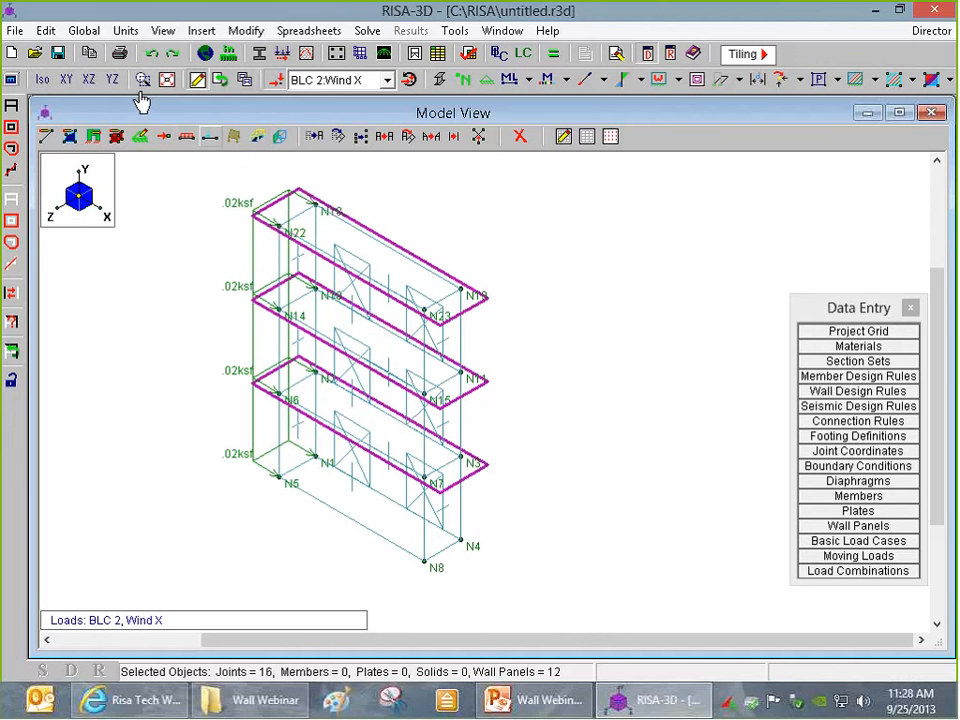
- Isolate the three wall panels with door openings on the N1–N4 side and show them in isometric view
left_click(112, 80)
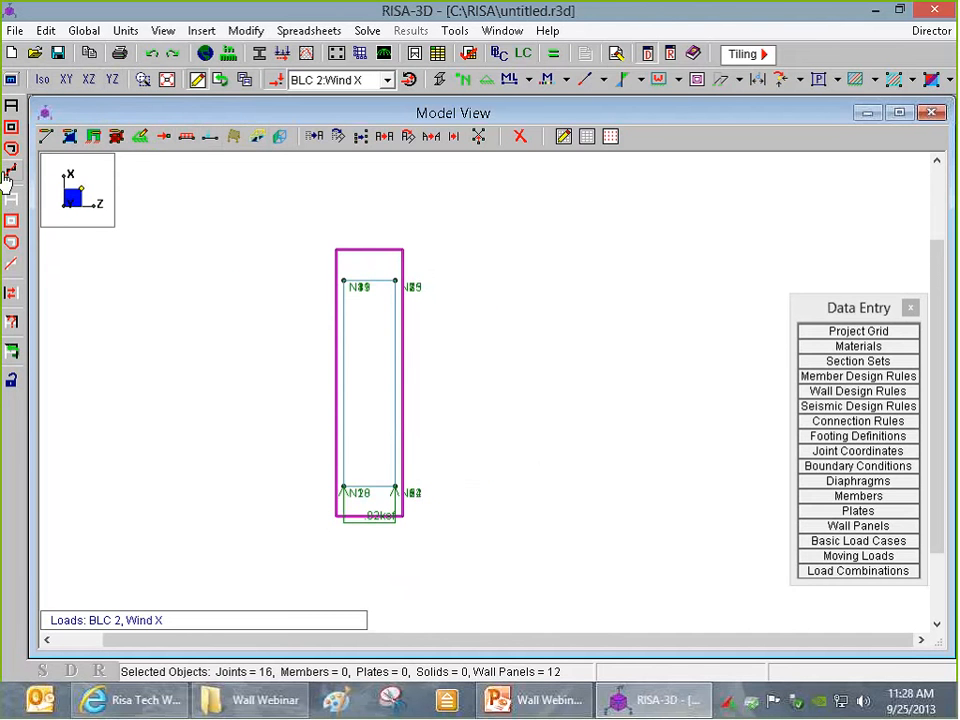
left_click(11, 127)
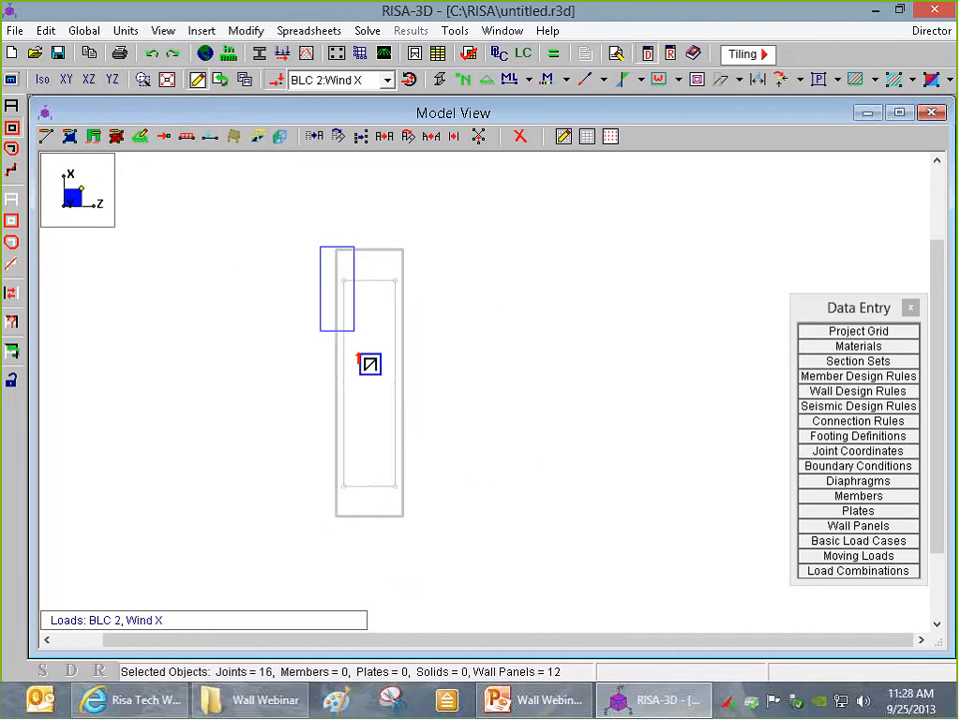
left_click_drag(358, 356, 350, 541)
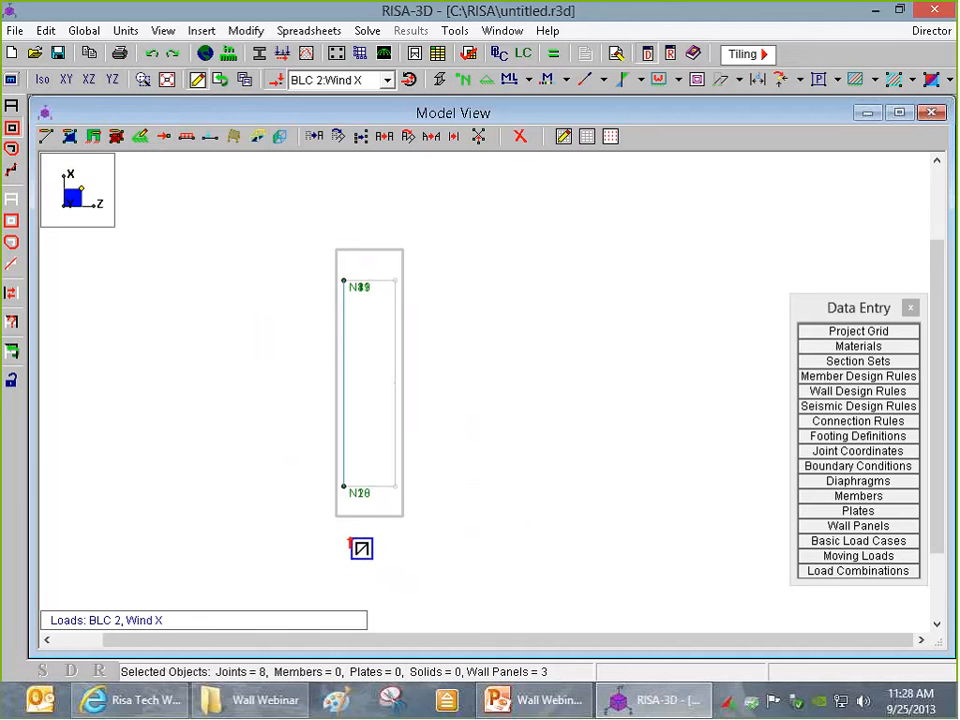
left_click(42, 79)
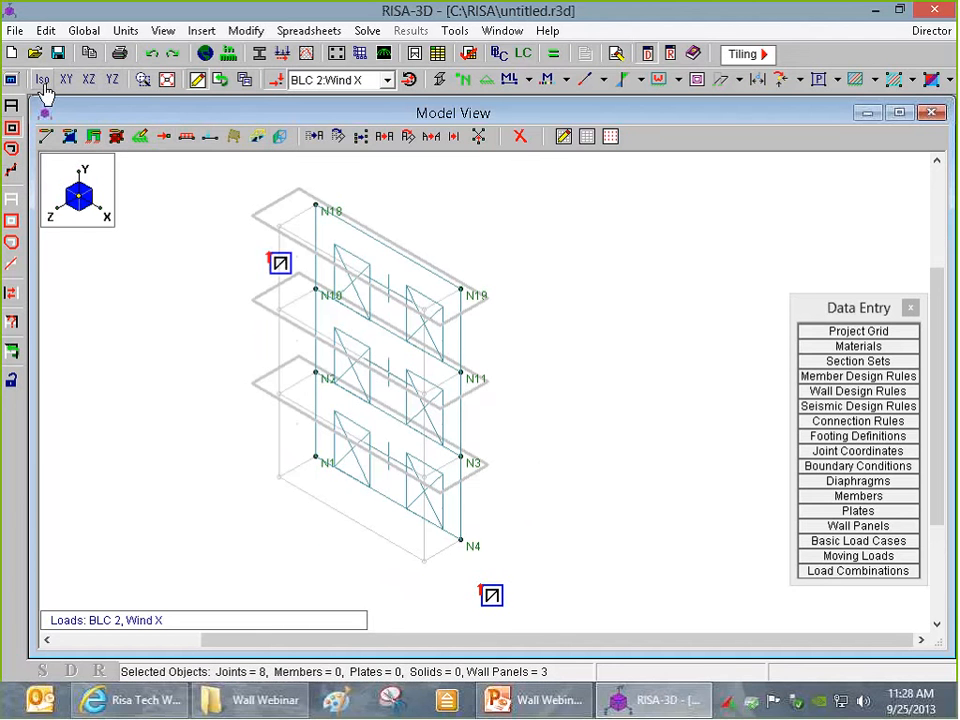
- Apply a 0.02 ksf Z-direction surface load in the Wind Z load case to the three wall panels with door openings
left_click(281, 140)
left_click(268, 178)
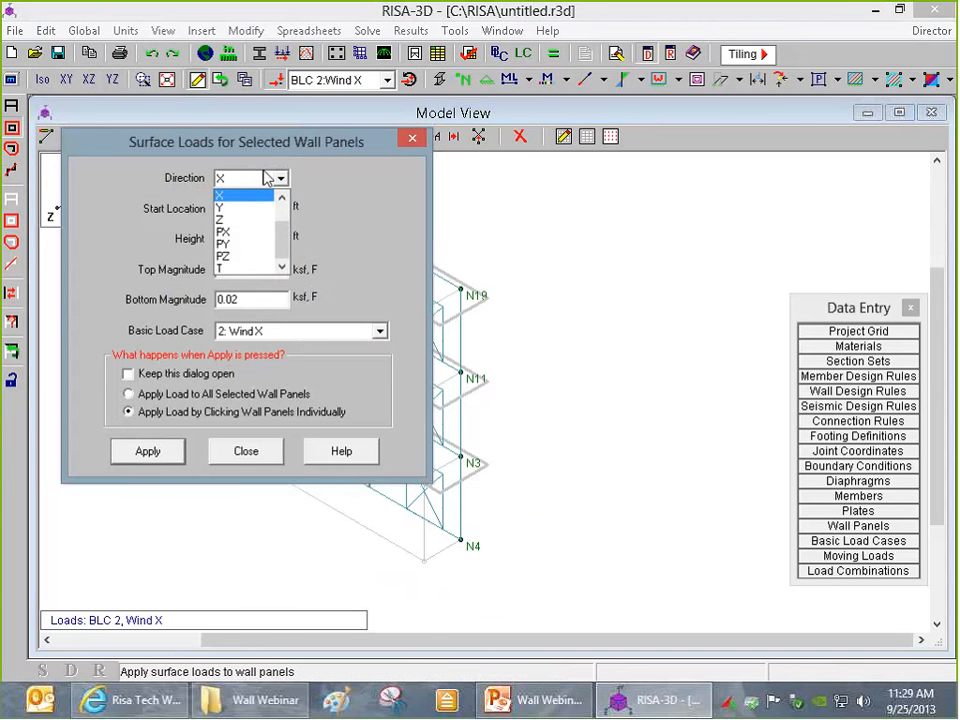
left_click(221, 219)
left_click(290, 330)
left_click(270, 354)
left_click(148, 451)
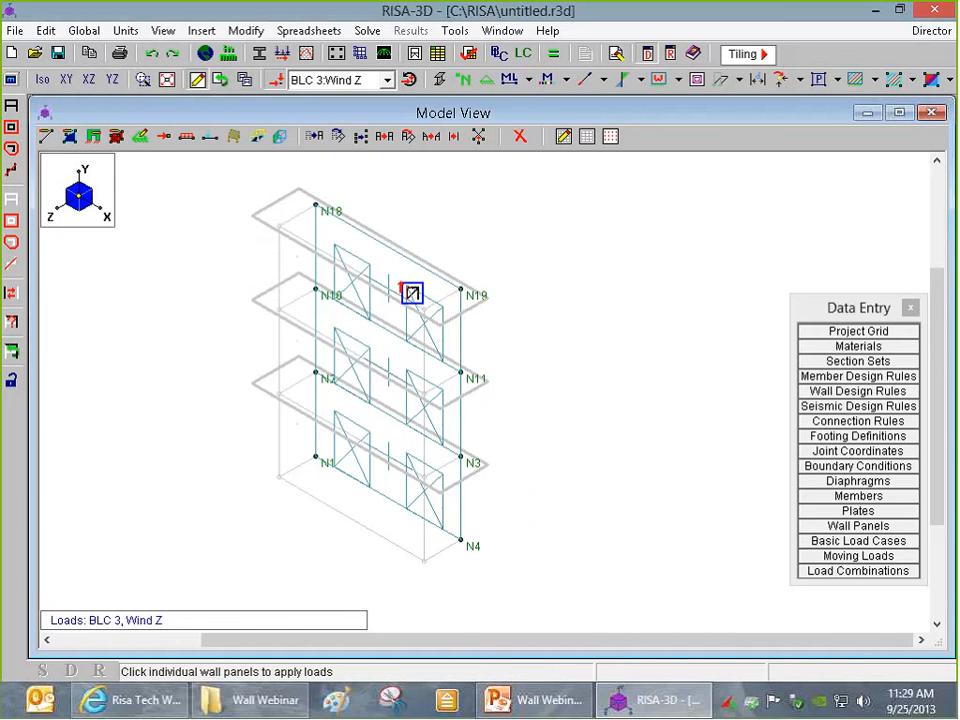
left_click(412, 292)
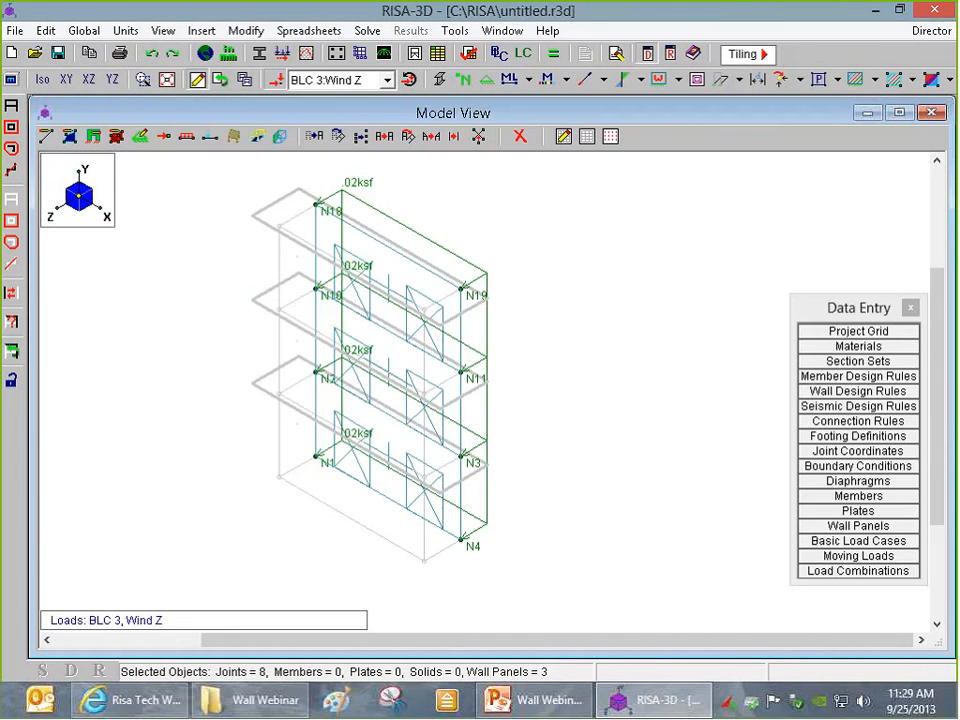
- Isolate the three solid wall panels on the opposite long side, above joints N5 and N8
mouse_move(502, 563)
middle_mouse_down("ctrl")
mouse_move(526, 553)
mouse_move(424, 560)
mouse_move(495, 546)
middle_mouse_up("ctrl")
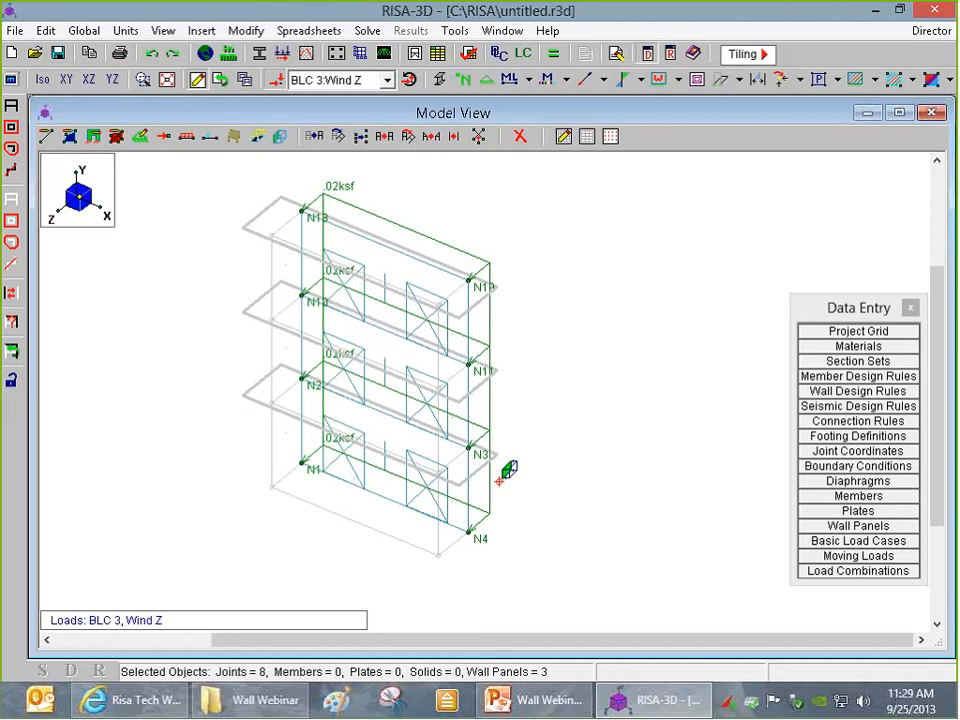
middle_click_drag(401, 204, 506, 274, "ctrl")
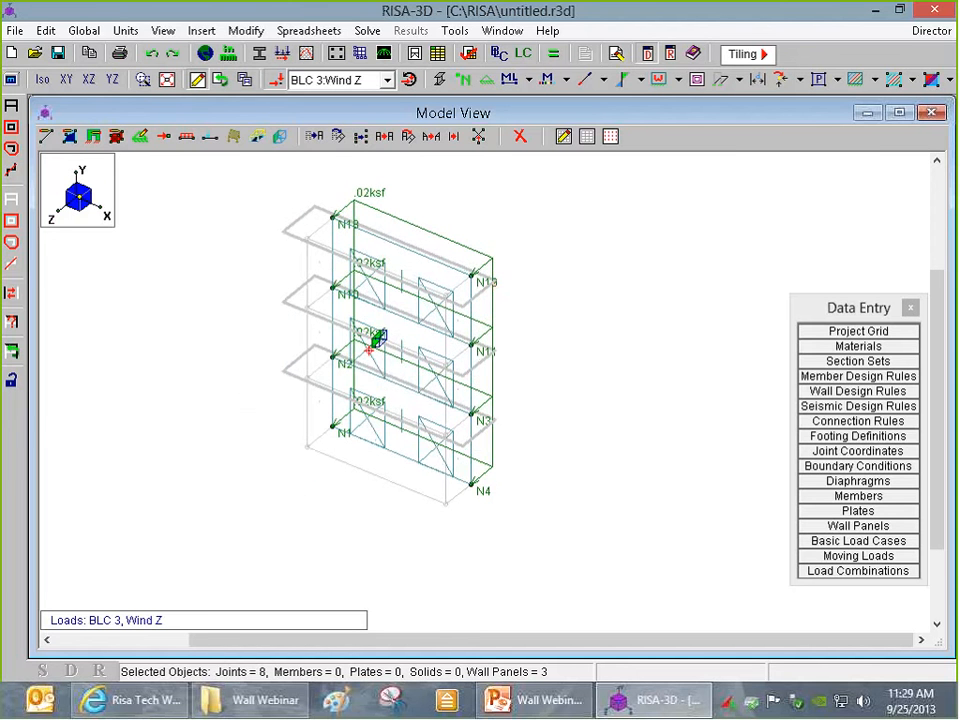
scroll(429, 461, "up", 1)
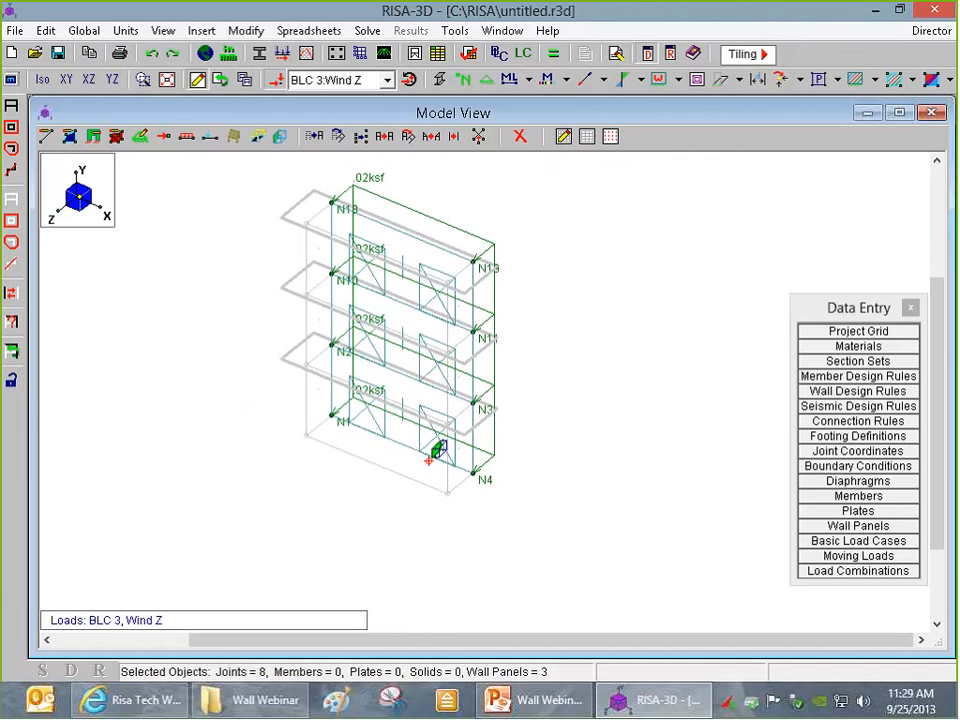
left_click(110, 82)
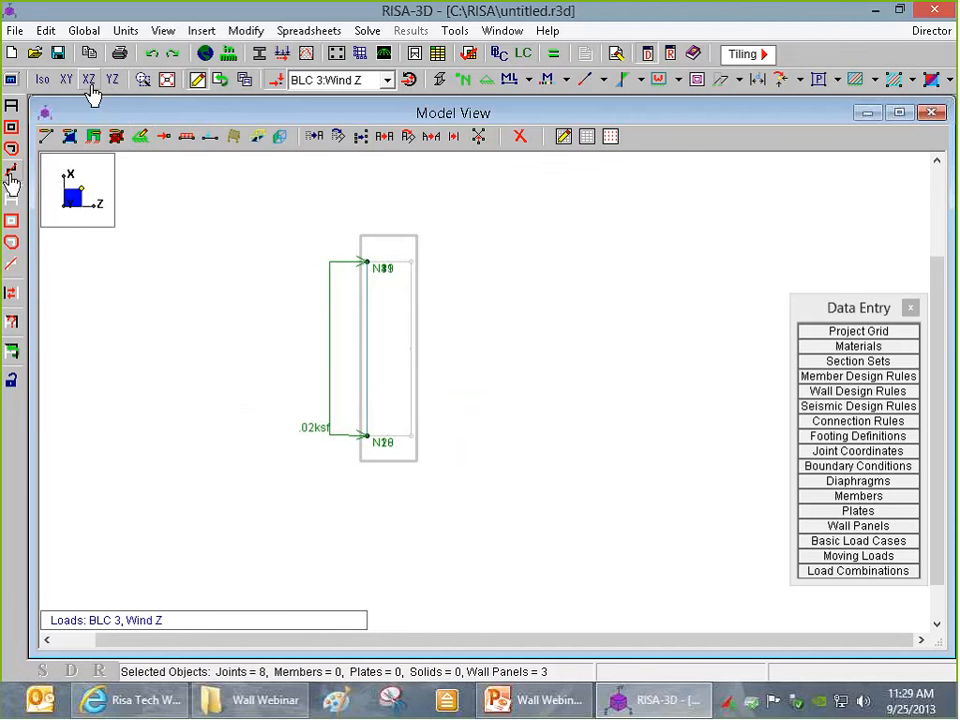
left_click(11, 200)
left_click_drag(399, 240, 454, 504)
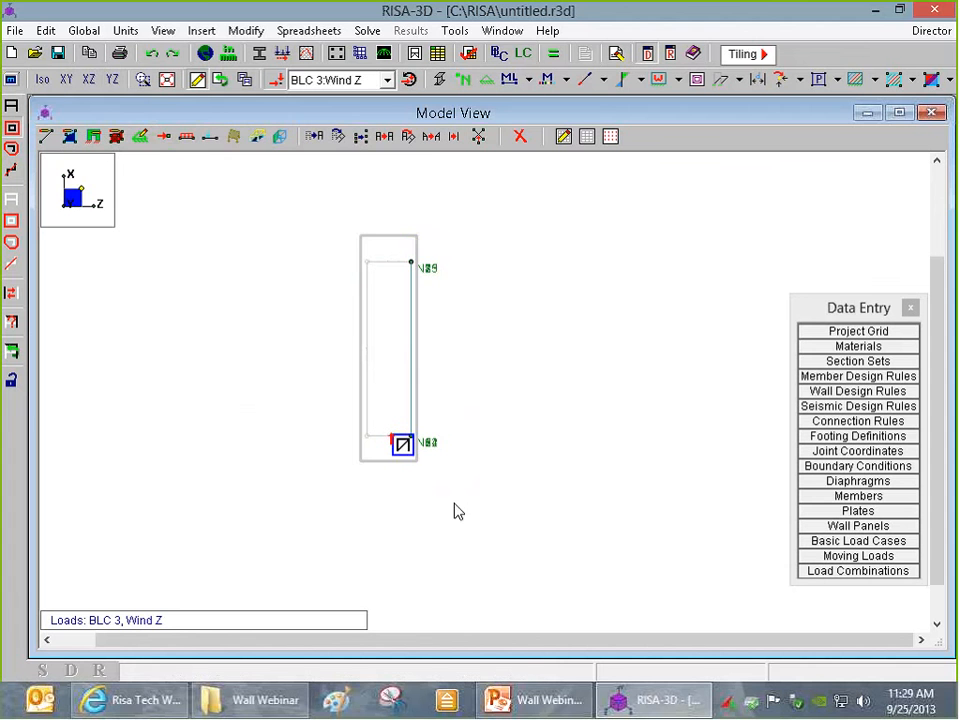
left_click(42, 79)
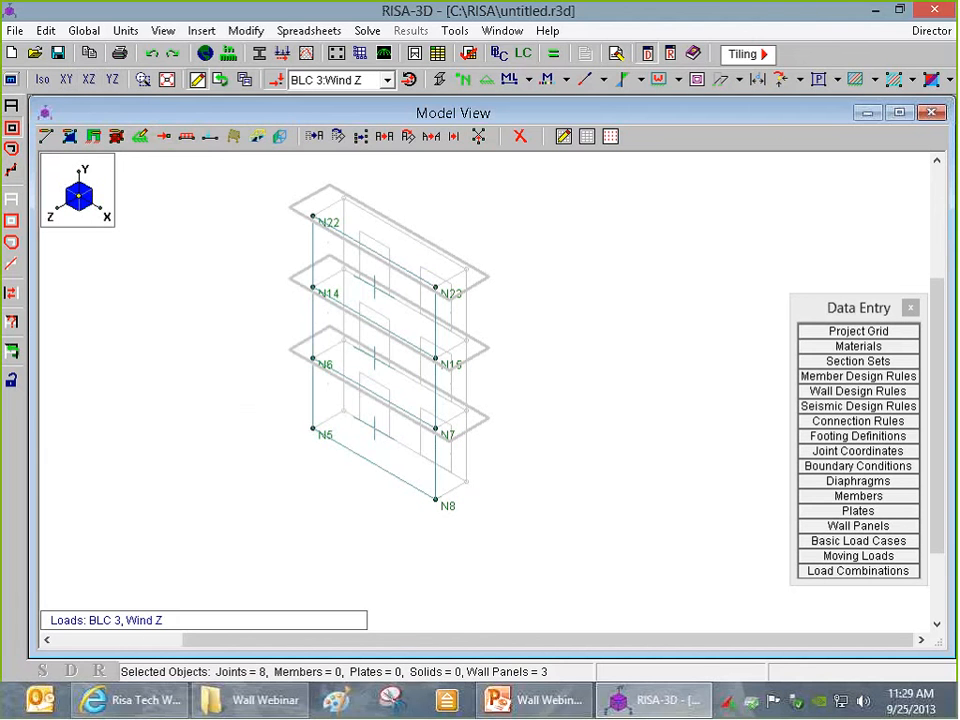
- Apply the same 0.02 ksf Wind Z surface load to the three isolated solid long-side panels
left_click(280, 136)
left_click(147, 451)
left_click(375, 305)
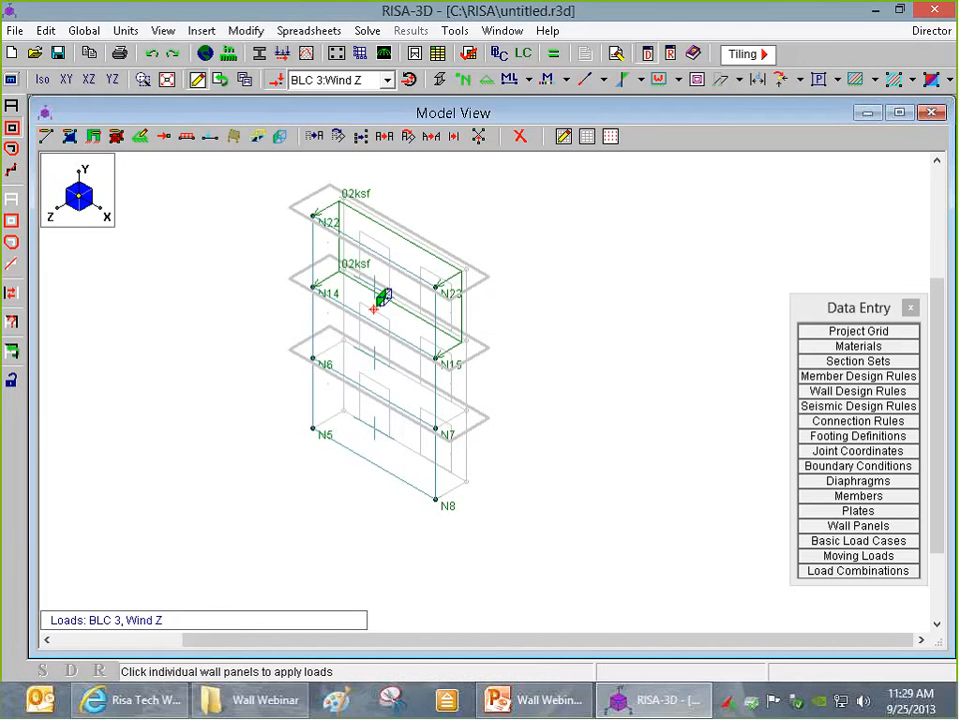
left_click(347, 359)
left_click(339, 418)
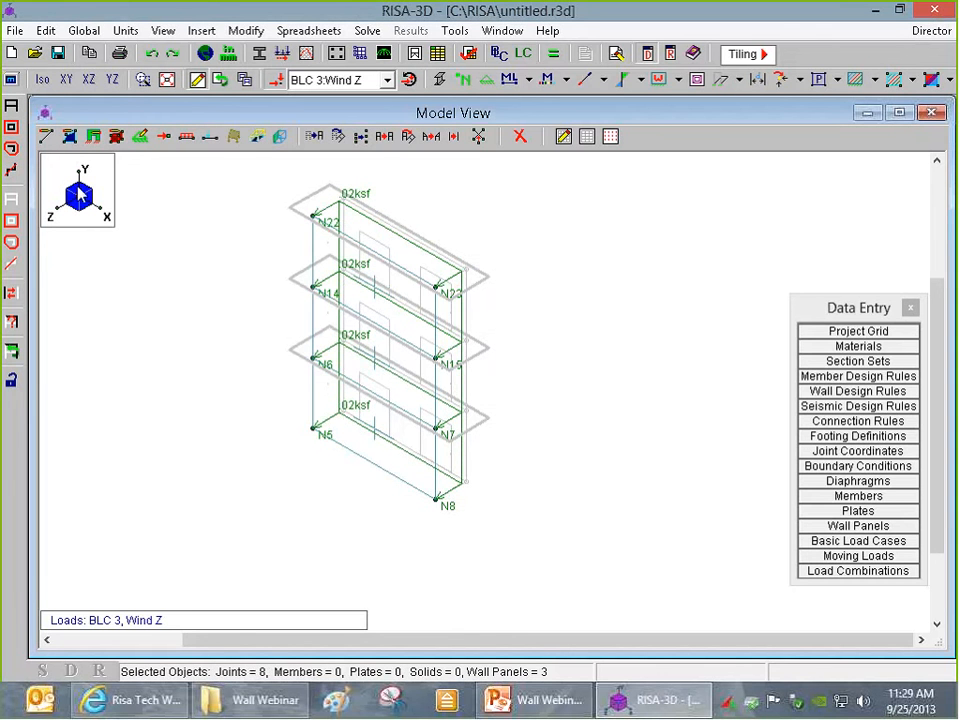
- Switch the displayed loads to Wind X and isolate the three end wall panels above joints N4 and N8
left_click(70, 85)
left_click(112, 88)
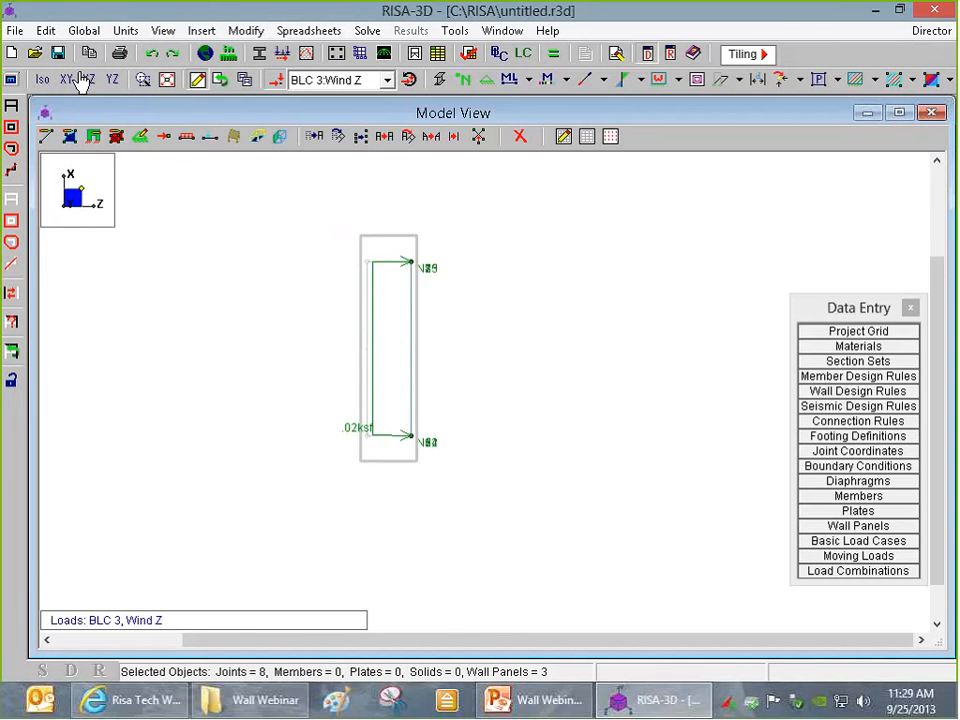
left_click(11, 200)
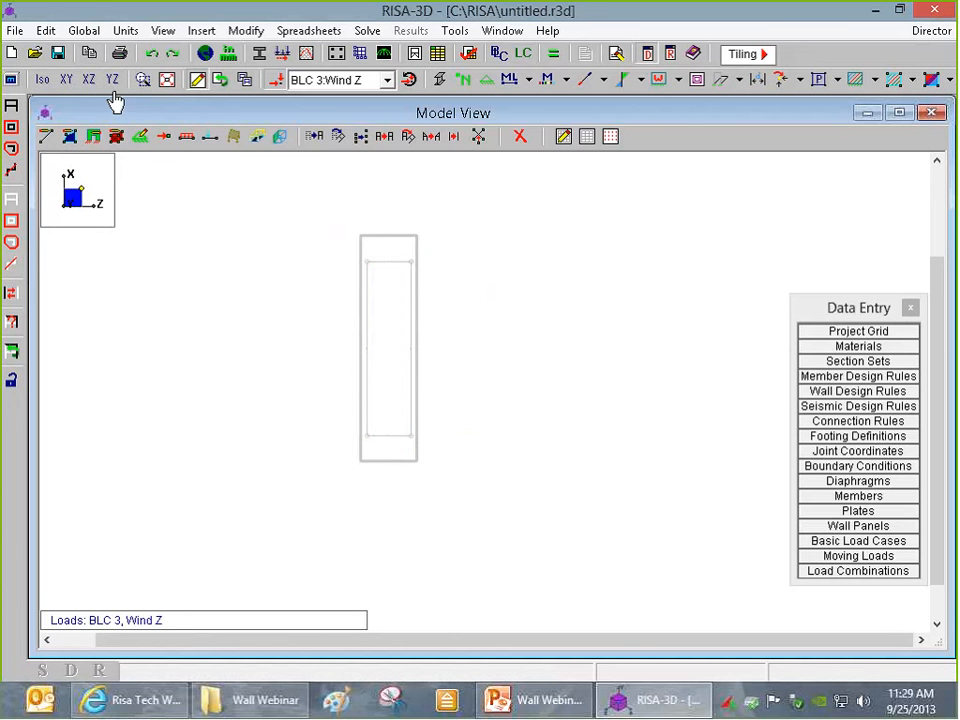
left_click(330, 80)
left_click(336, 111)
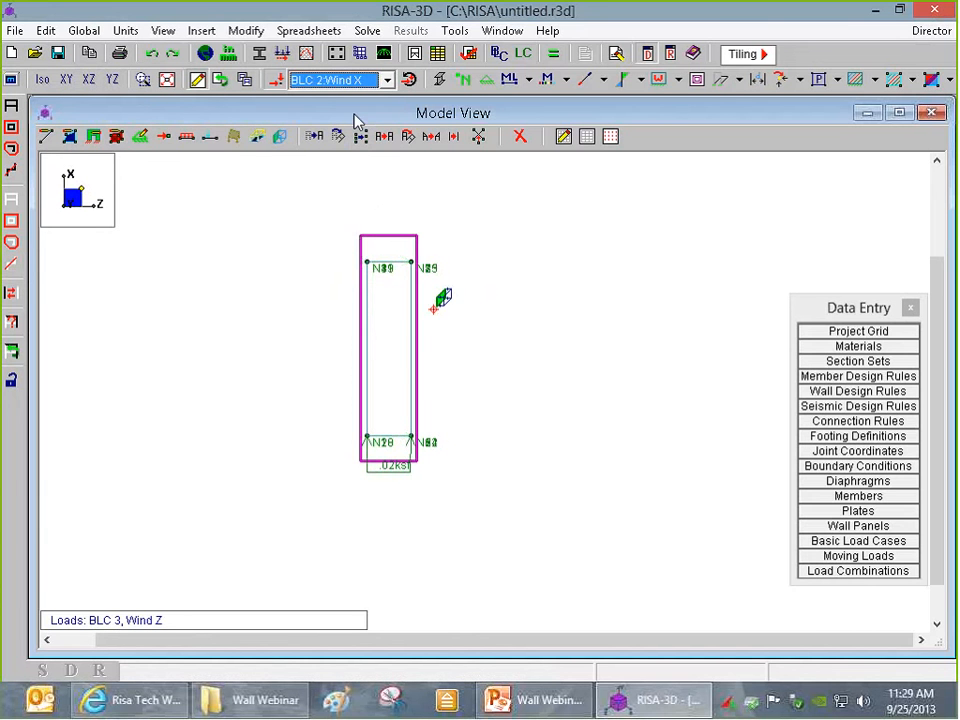
left_click(11, 201)
left_click(13, 129)
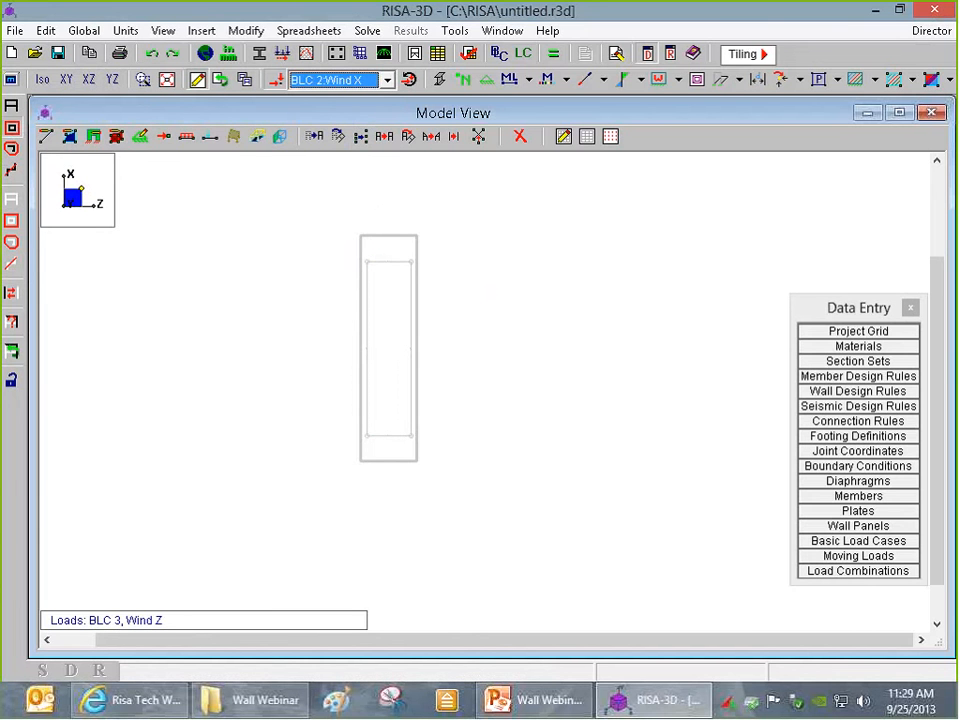
left_click(46, 80)
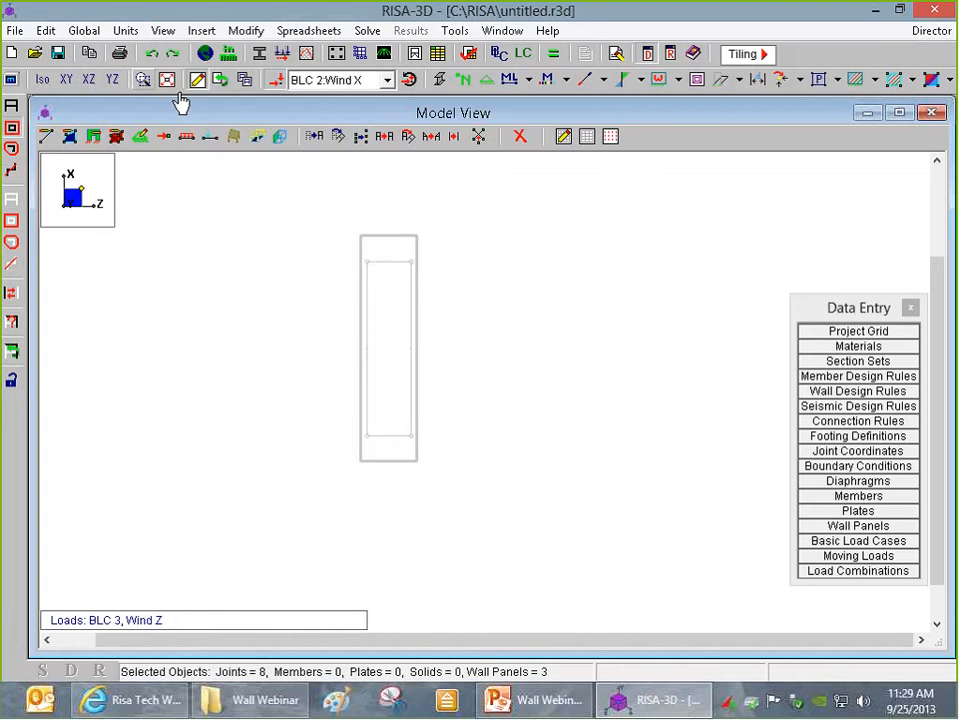
- Set the wall panel surface load's direction to X and its basic load case to Wind X
left_click(282, 140)
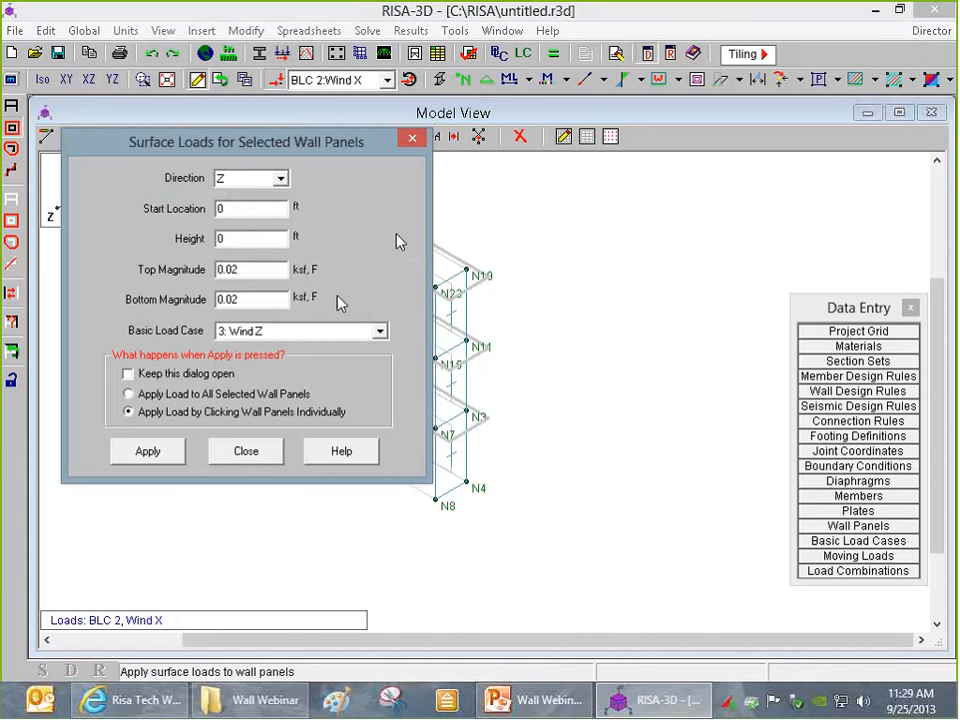
left_click(266, 179)
left_click(264, 195)
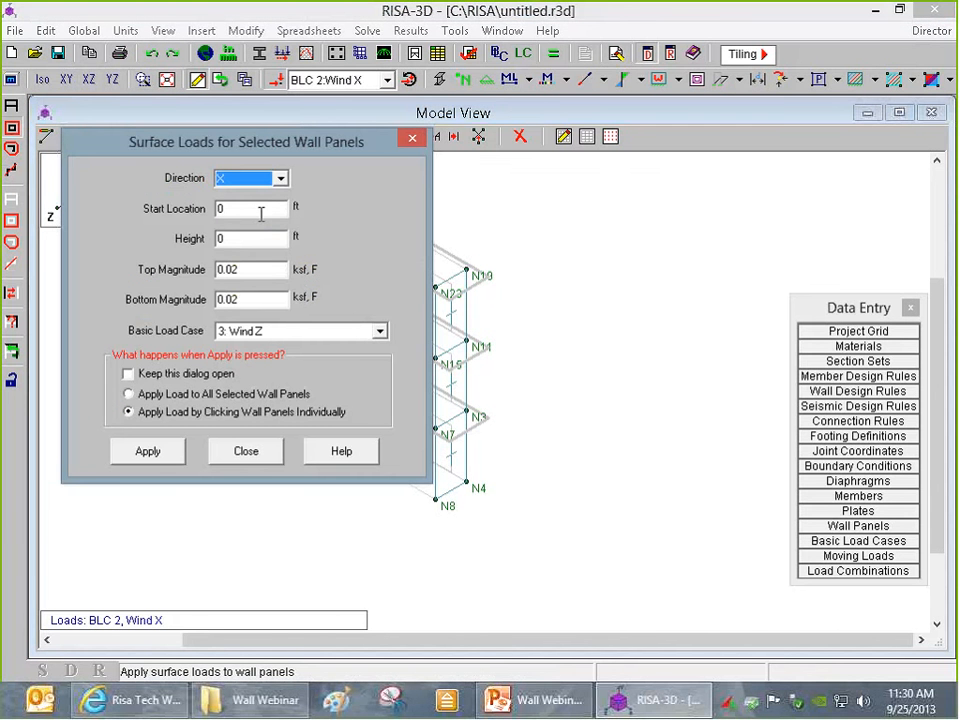
left_click(272, 331)
scroll(315, 358, "up", 1)
left_click(300, 347)
- Apply the Wind X surface load to the three N4–N8 end wall panels, then reselect the whole model in plan view
left_click(150, 452)
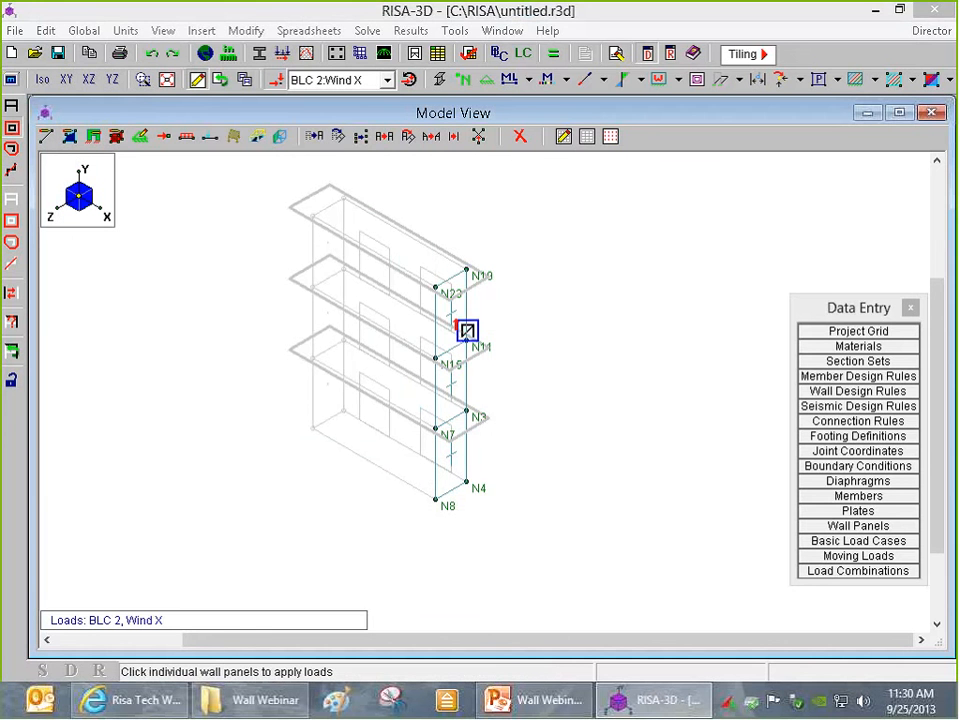
left_click(467, 375)
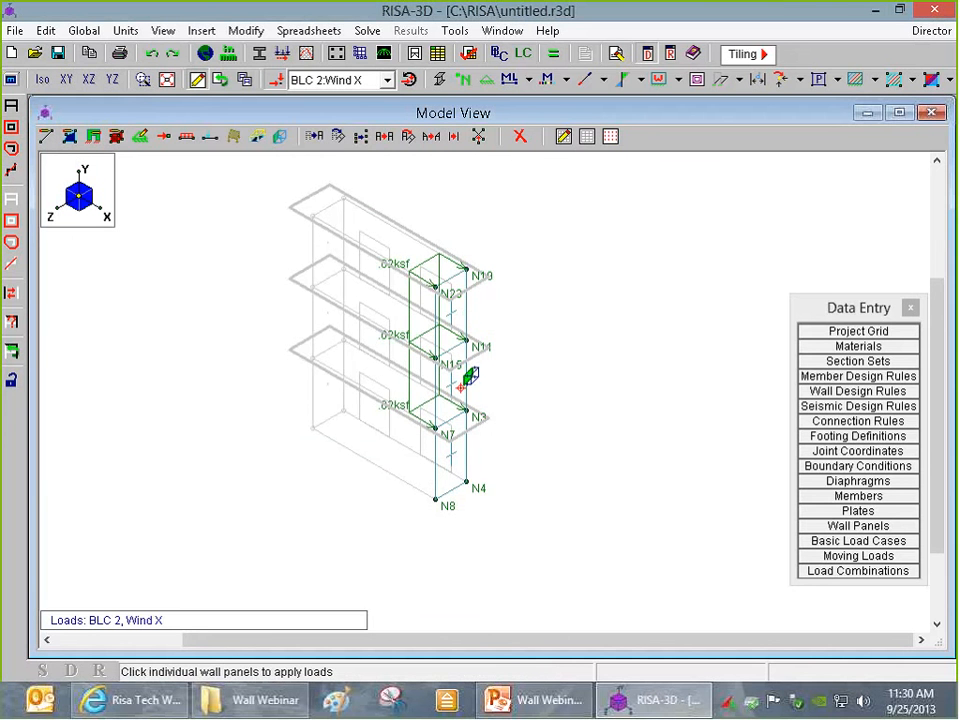
right_click(463, 527)
left_click(11, 107)
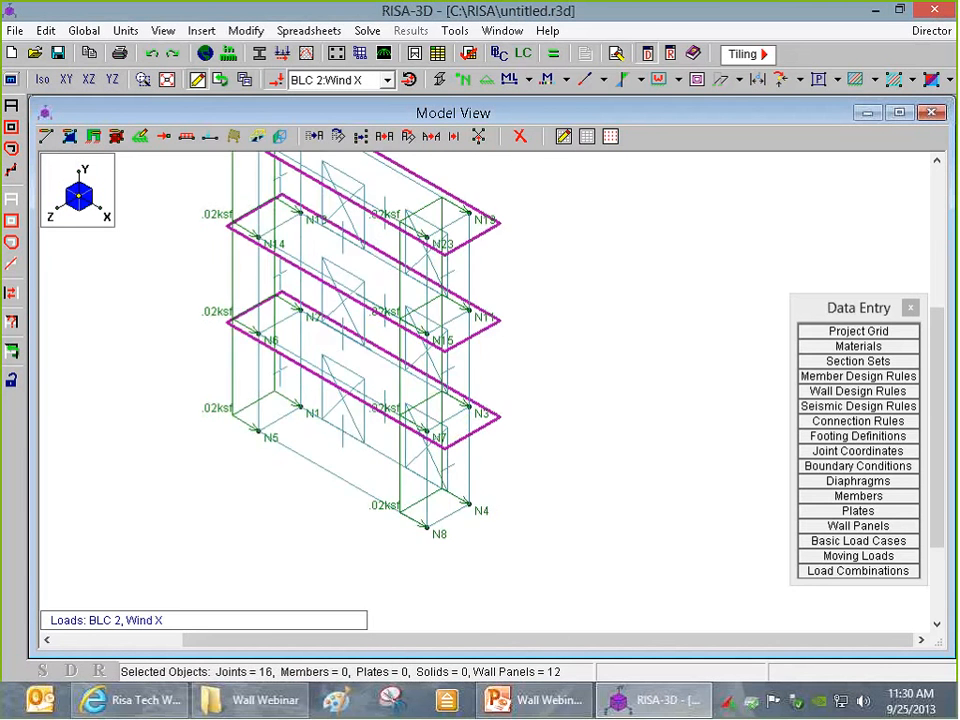
left_click(88, 79)
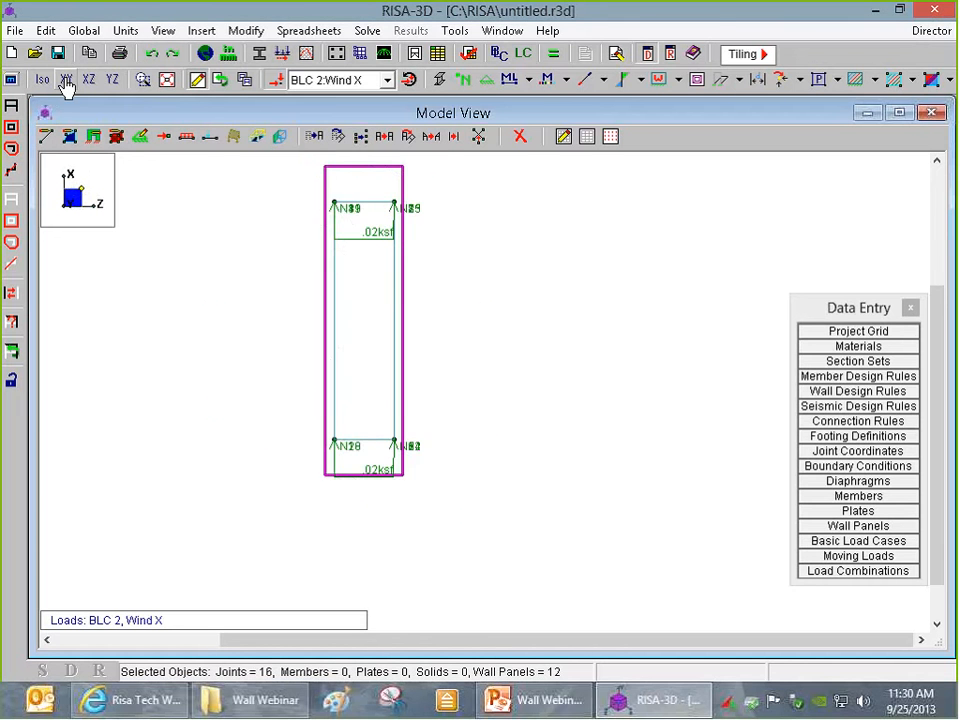
- Isolate the second-story wall panels from the rest of the model and show them in isometric view
left_click(66, 80)
left_click(11, 201)
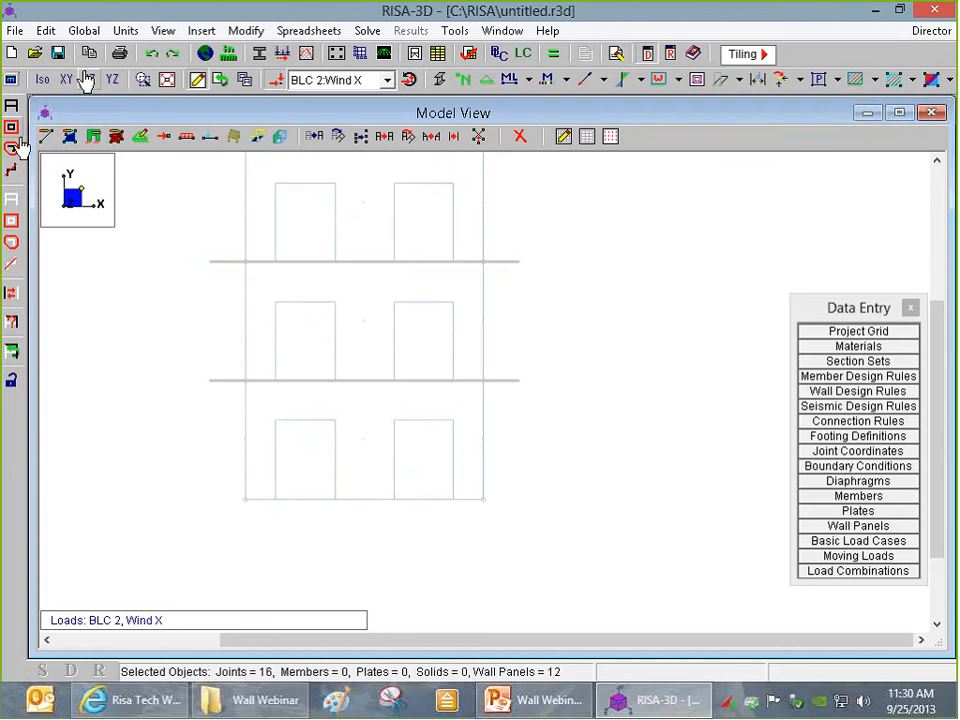
left_click(14, 132)
left_click_drag(221, 239, 521, 373)
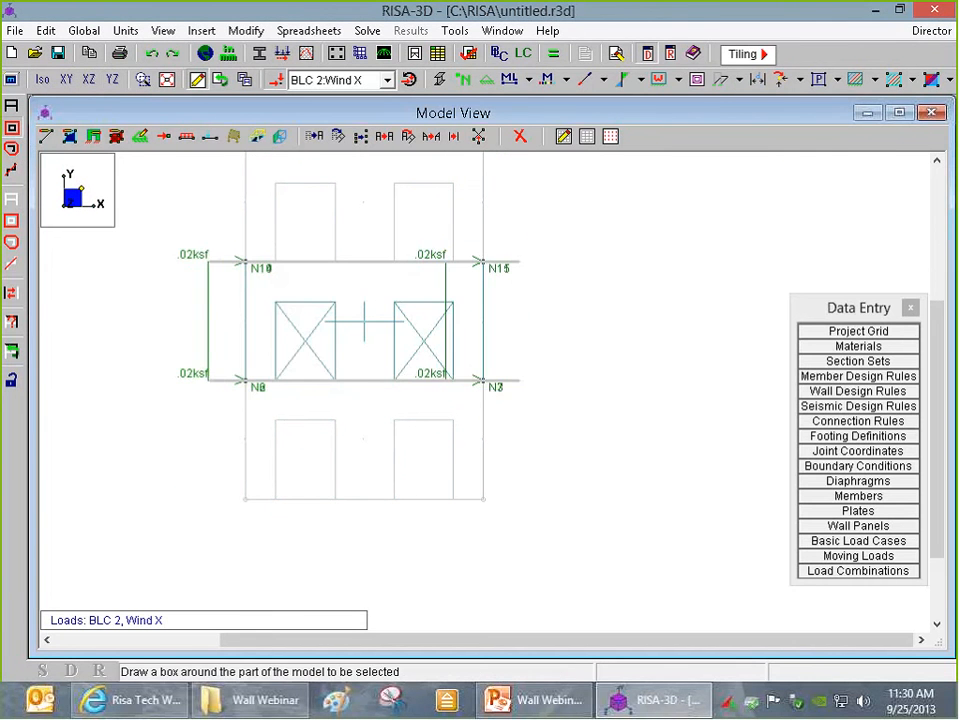
left_click(14, 78)
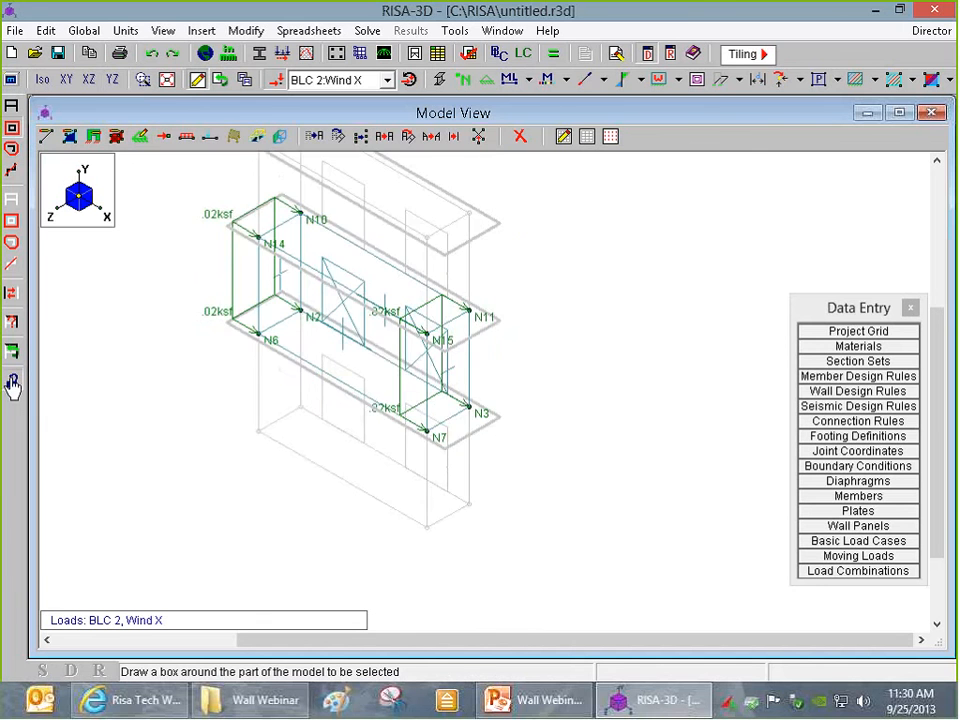
left_click(11, 380)
scroll(364, 414, "up", 1)
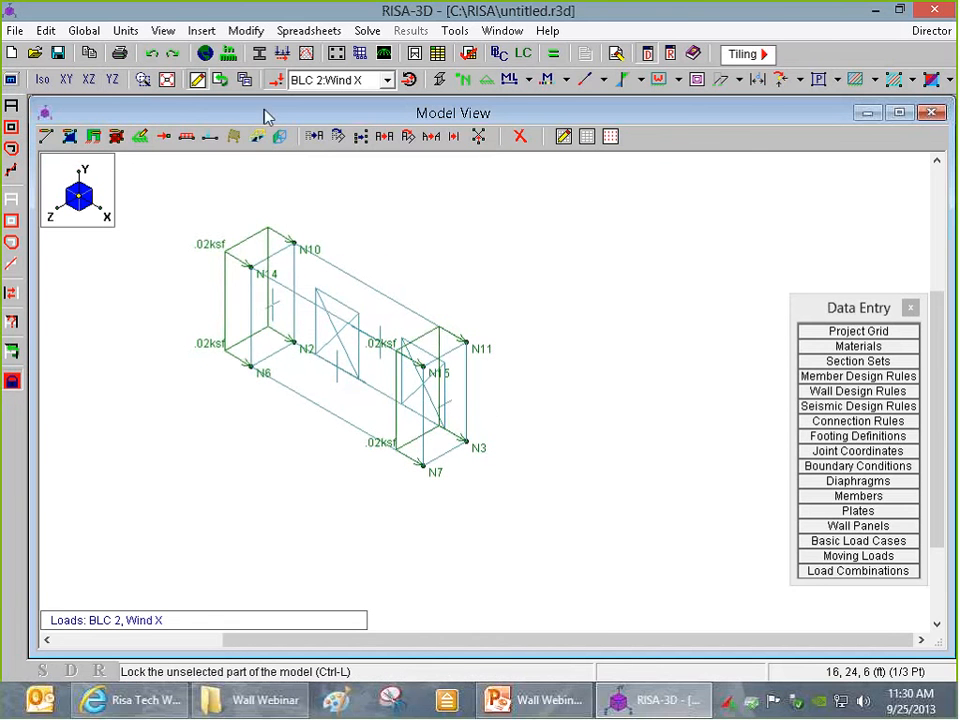
- Hide the load display and set the wall panel result contours to My
left_click(276, 80)
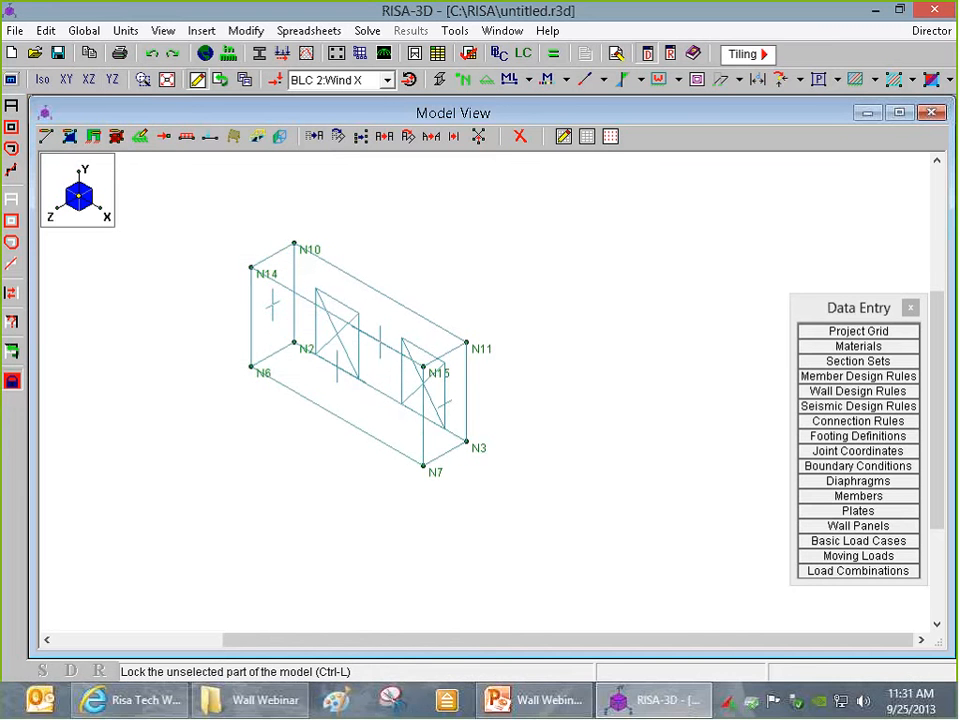
scroll(584, 248, "up", 1)
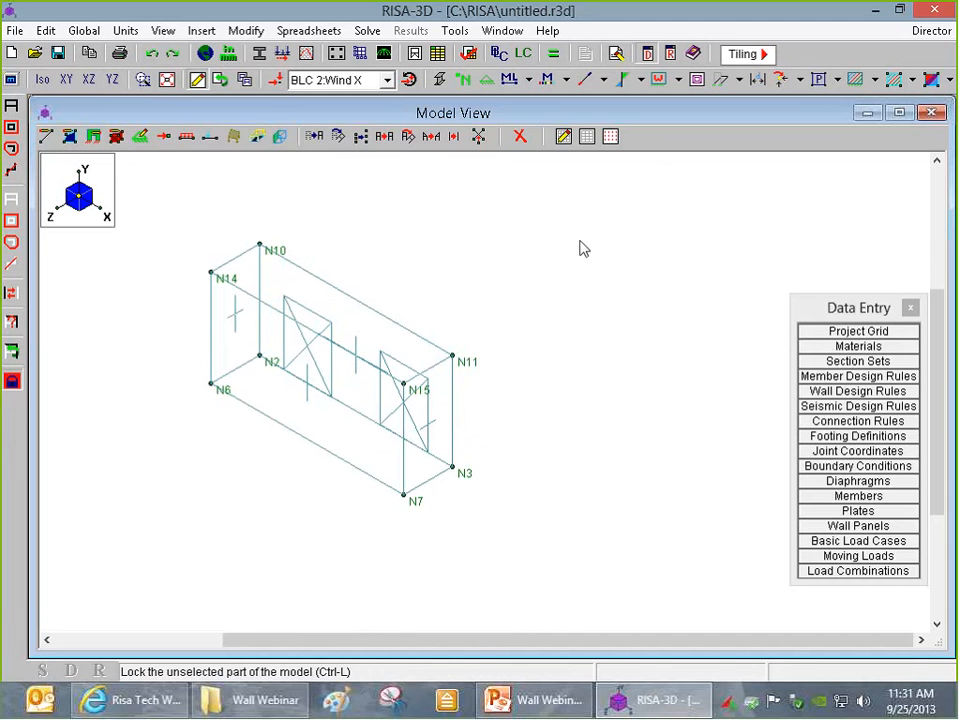
left_click(876, 80)
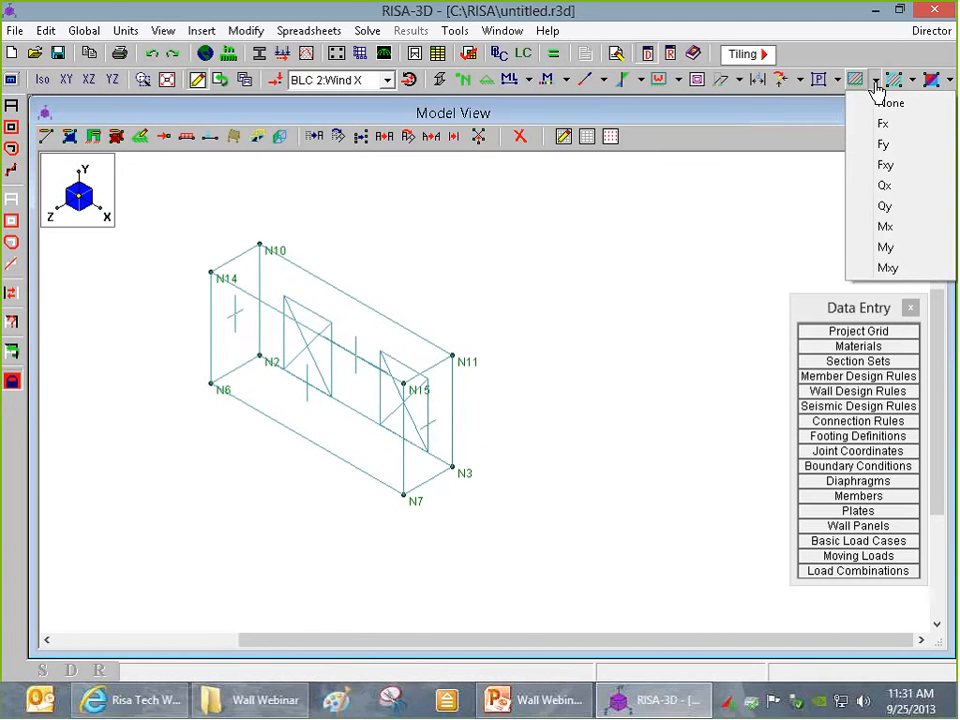
left_click(886, 165)
- Add a load combination named Wind X with DL at factor 1 and WLX at factor 0.7
left_click(858, 571)
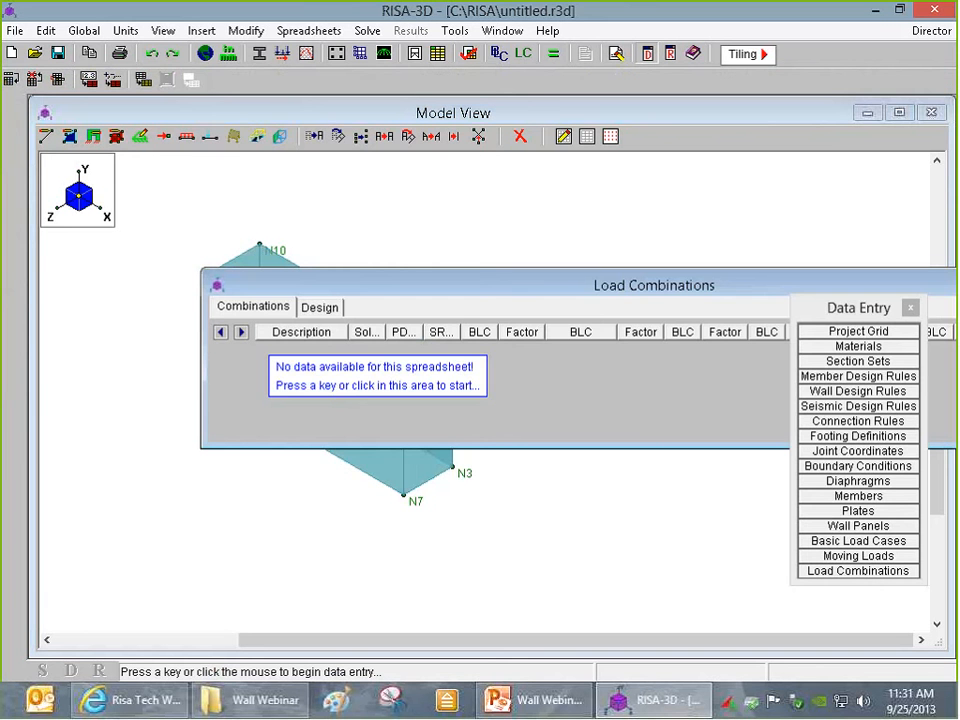
left_click(457, 368)
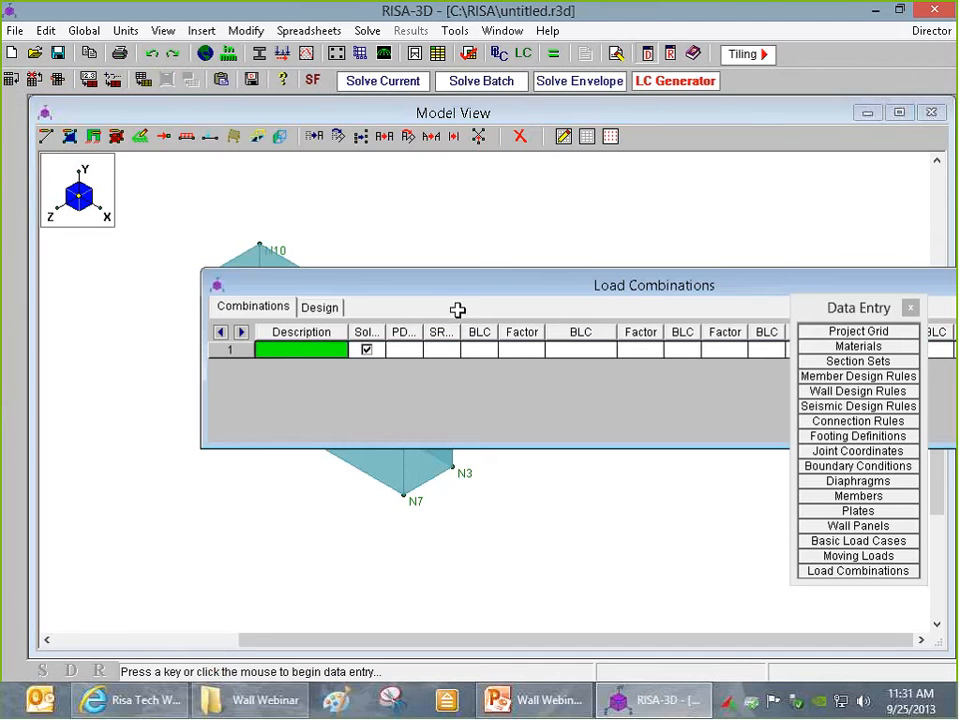
type("Wind X")
key("Tab")
key("Tab")
key("Tab")
key("Tab")
type("DL")
key("Tab")
type("1")
key("Tab")
type("w")
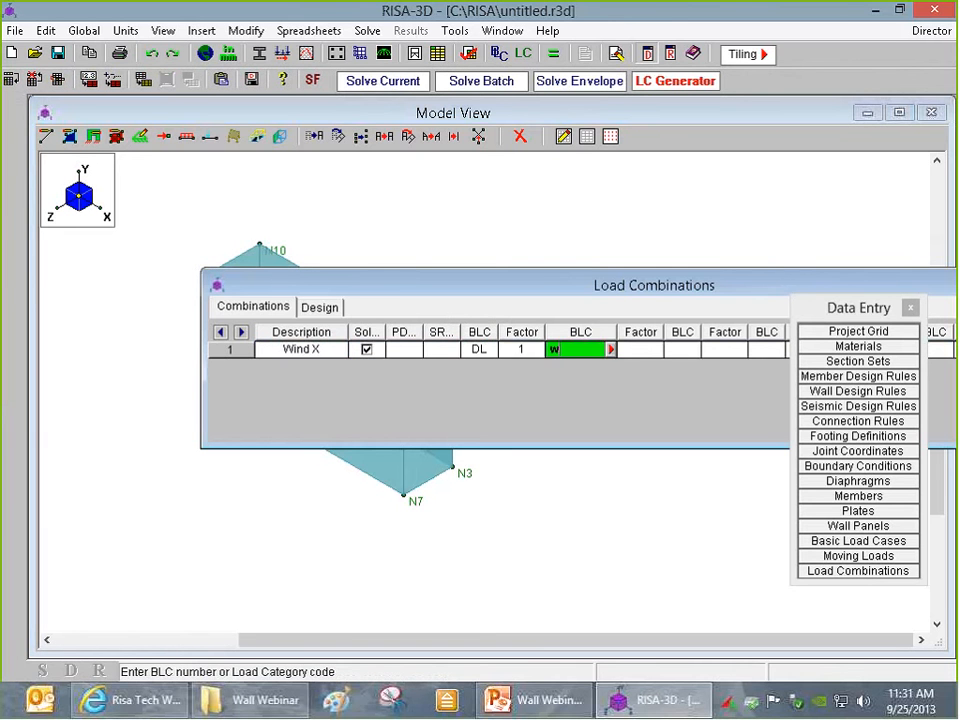
type("lx")
key("Tab")
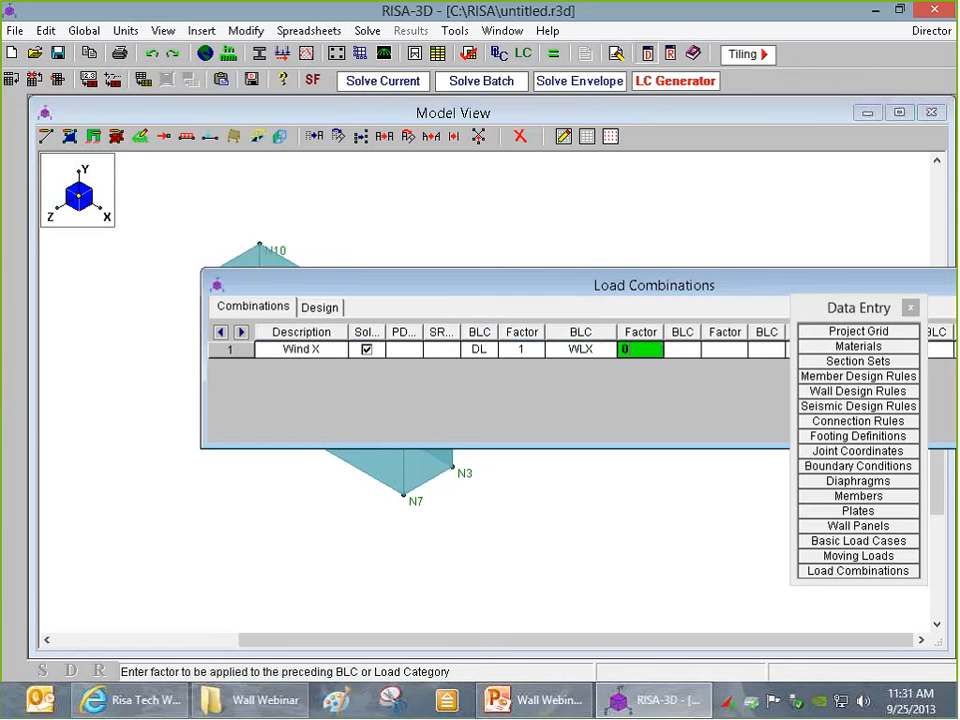
type("0.7")
- Duplicate the Wind X combination as Wind Z and set its wind load category to WLZ
key("F4")
type("W")
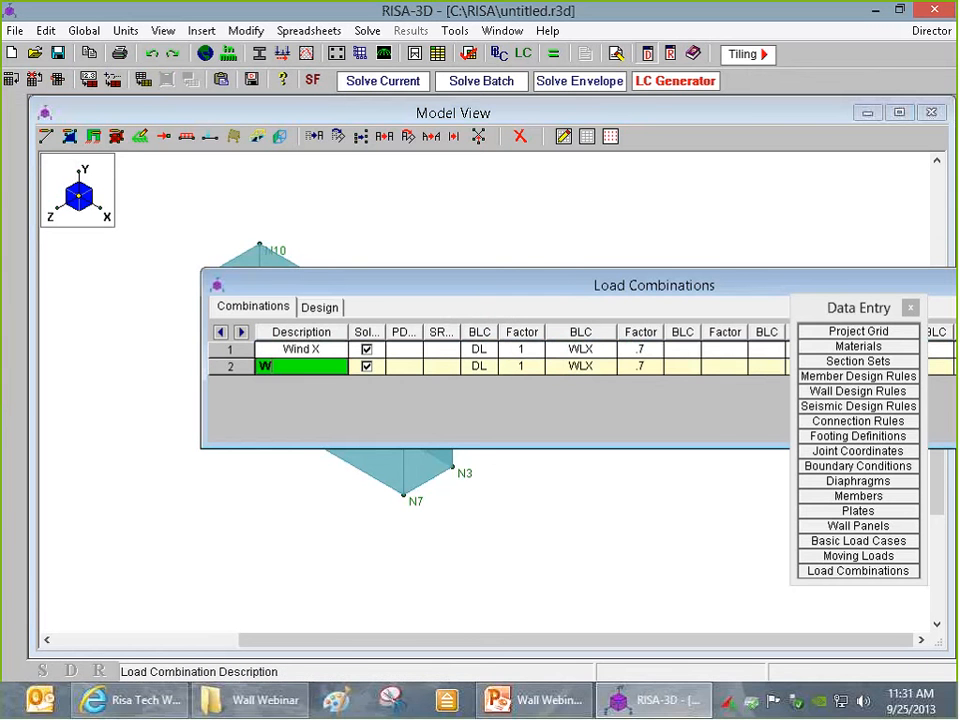
type("ind Z")
left_click(581, 366)
type("WLZ")
key("Tab")
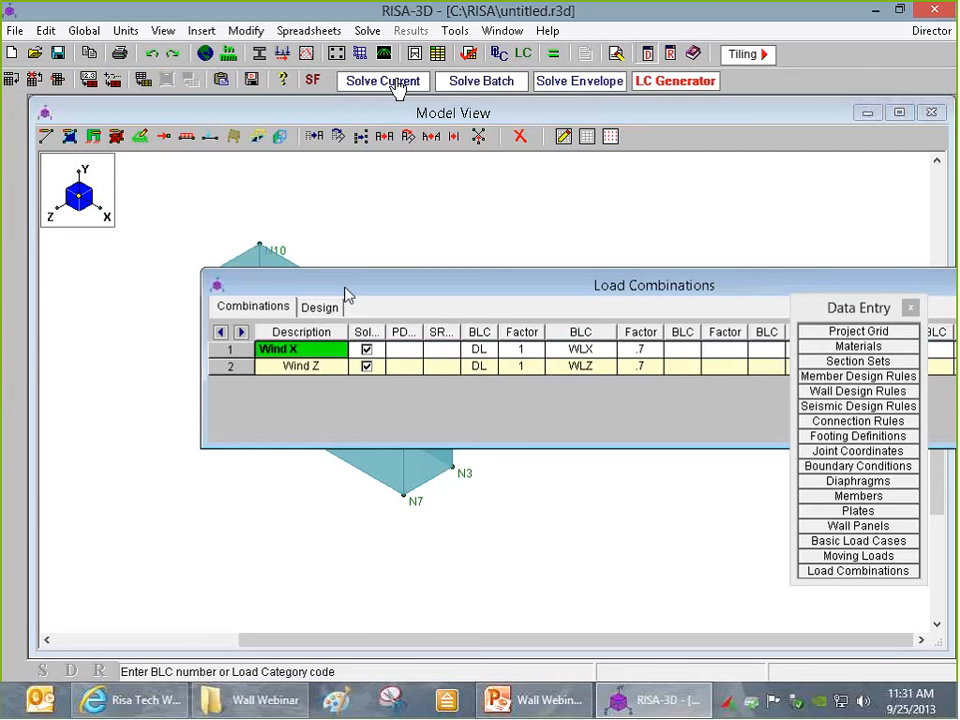
- Solve the Wind X load combination and check its applied loads on the end wall, then hide the loads
left_click(396, 81)
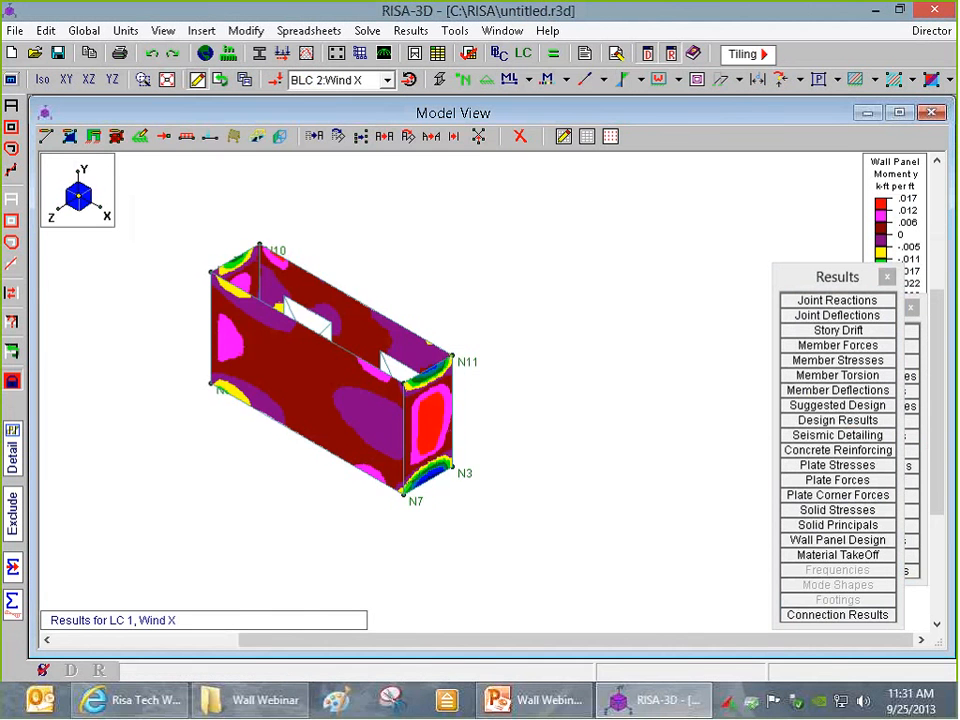
mouse_move(515, 460)
middle_mouse_down("shift")
mouse_move(525, 491)
mouse_move(562, 465)
mouse_move(386, 506)
mouse_move(450, 504)
mouse_move(521, 450)
middle_mouse_up("shift")
scroll(565, 395, "up", 2)
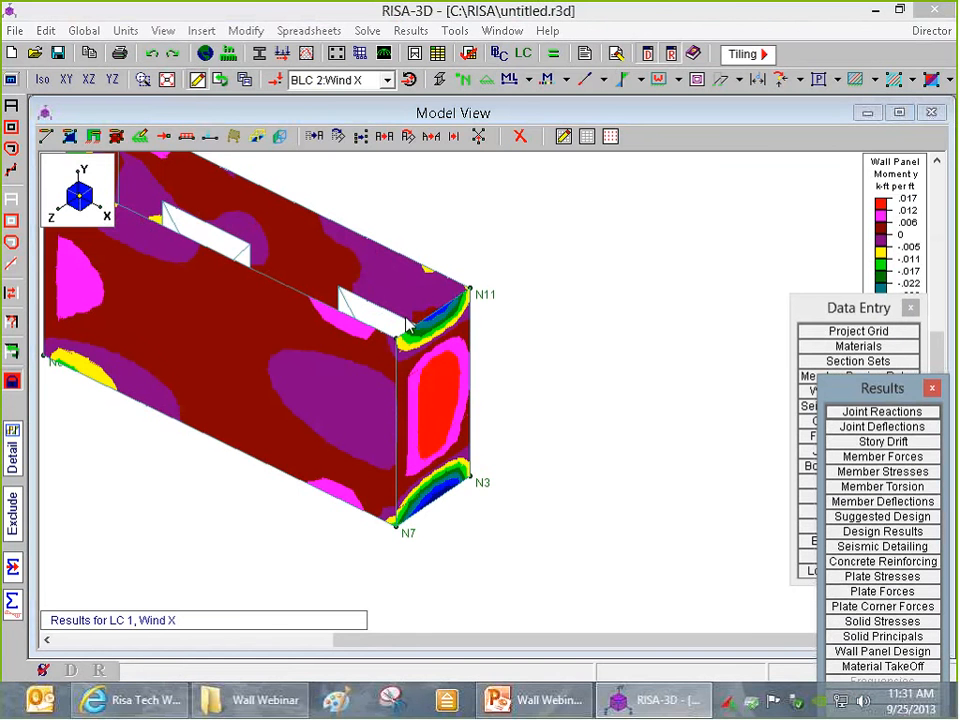
left_click(409, 80)
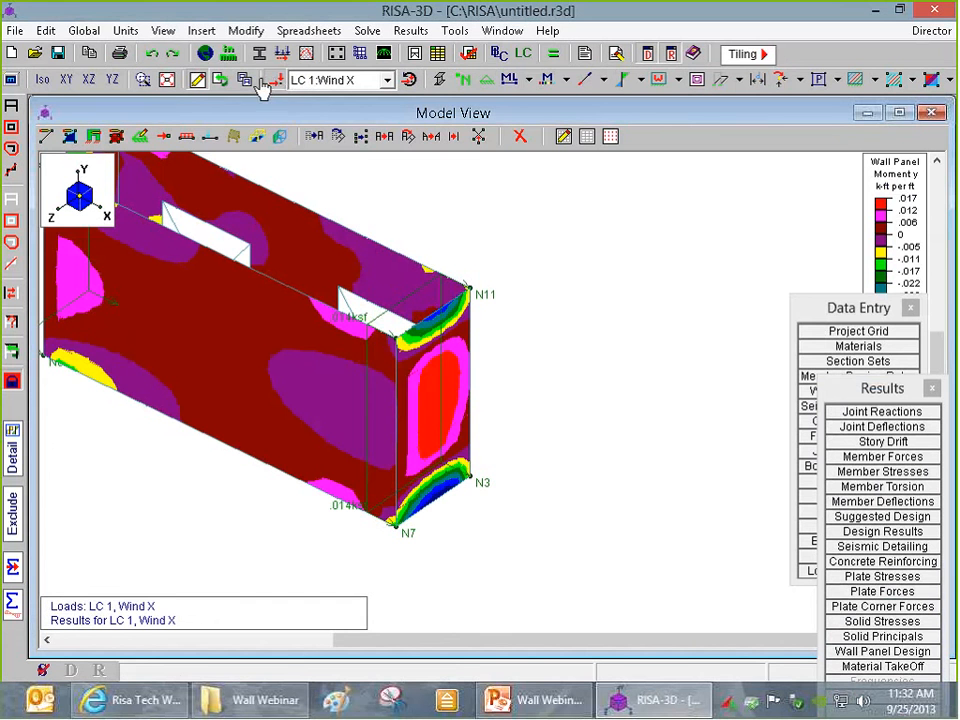
left_click(273, 84)
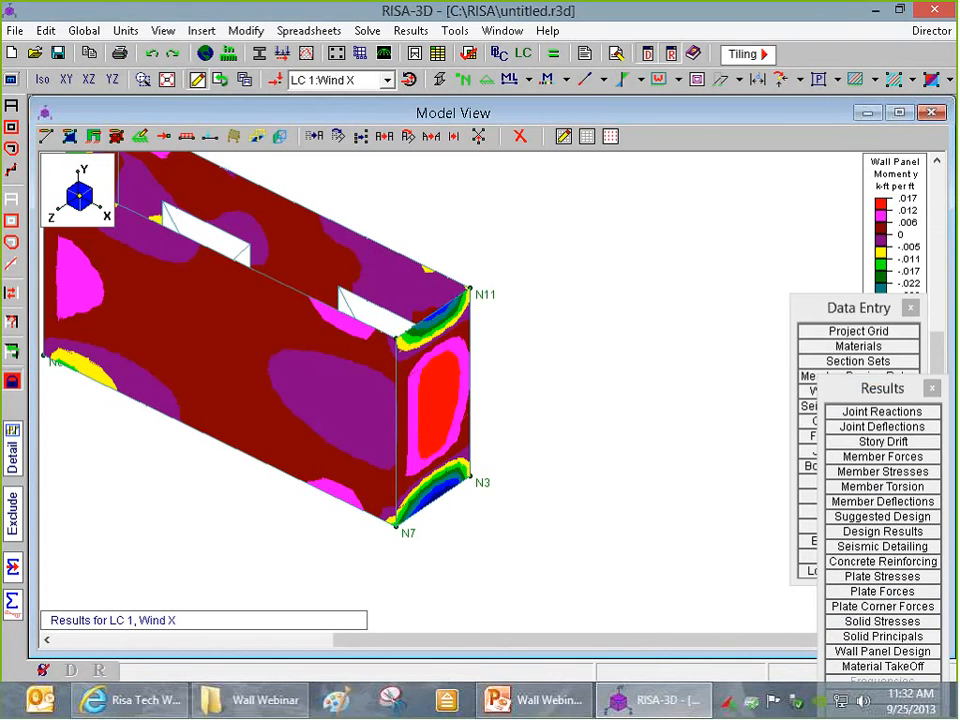
- Switch the wall panel result contours to Mx for the Wind X combination
left_click(874, 79)
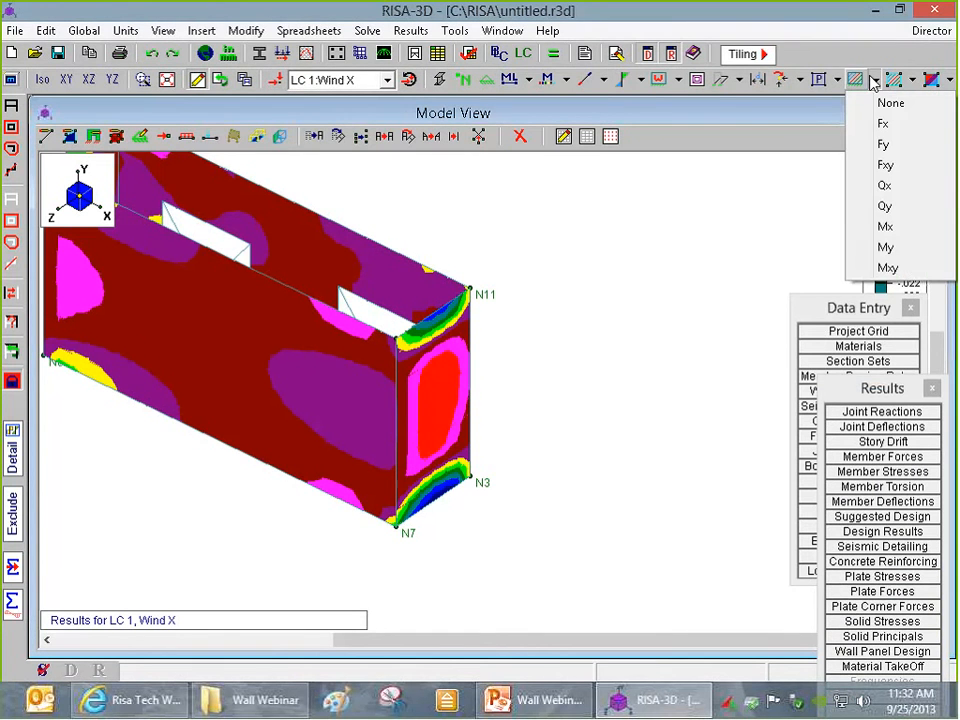
left_click(910, 250)
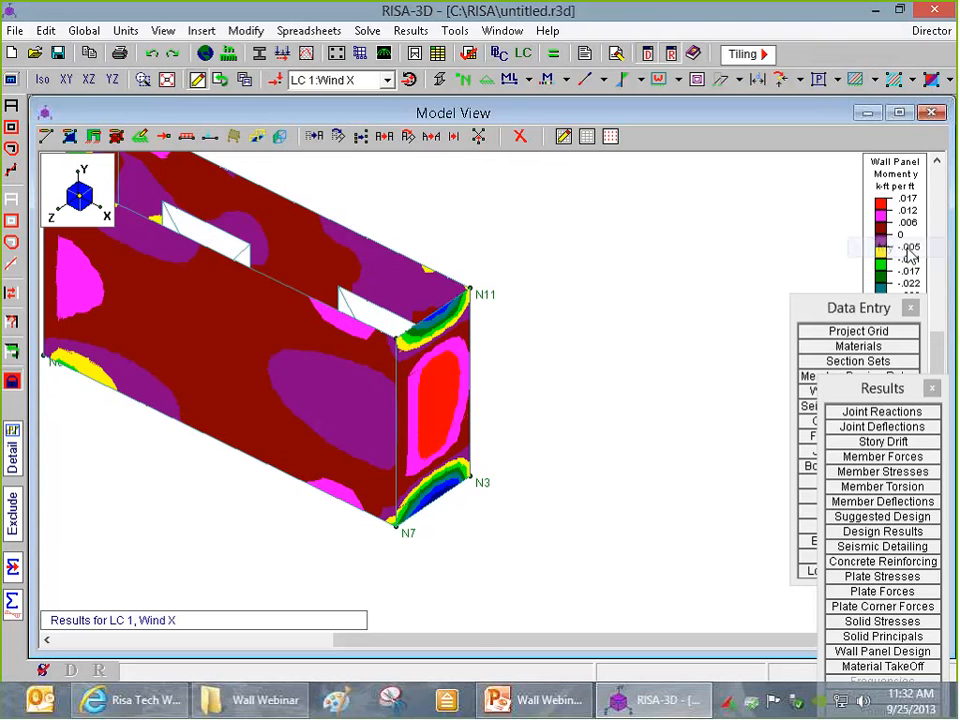
left_click(875, 80)
left_click(885, 226)
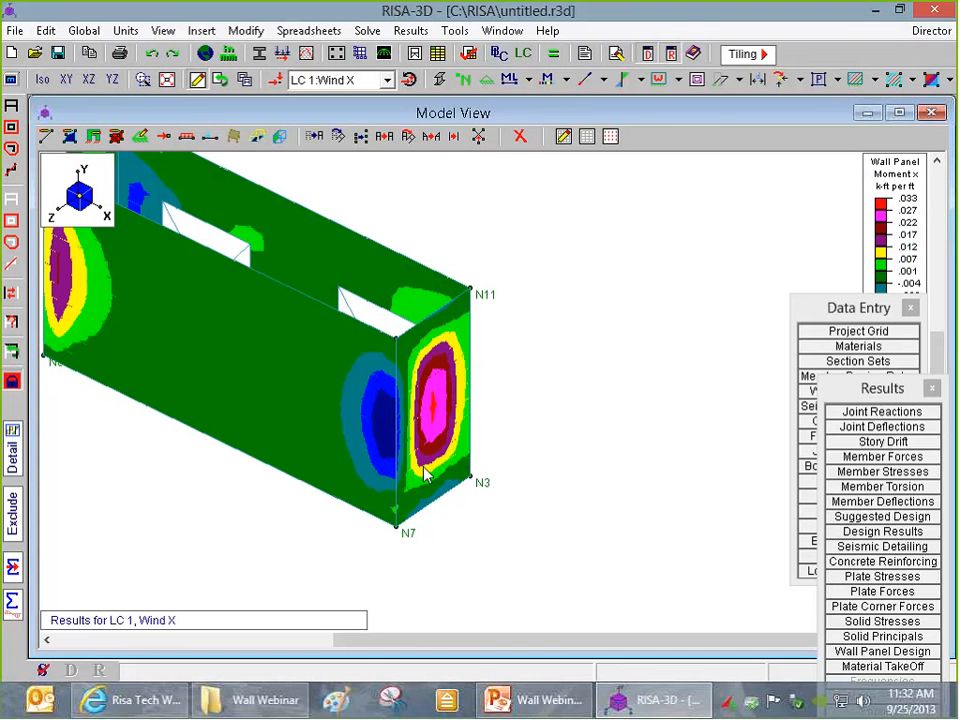
- Display the Wind X deflected shape with a magnification factor of 1000 and examine the end wall corner
left_click(739, 80)
left_click(756, 152)
left_click(9, 79)
left_click_drag(208, 298, 127, 281)
type("1000")
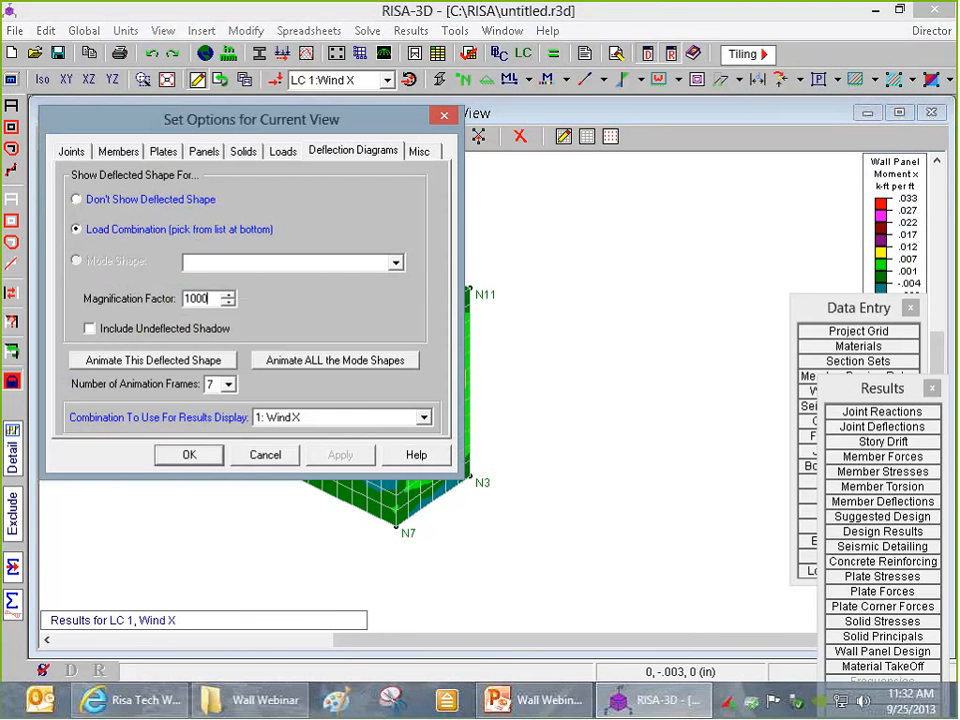
left_click(332, 454)
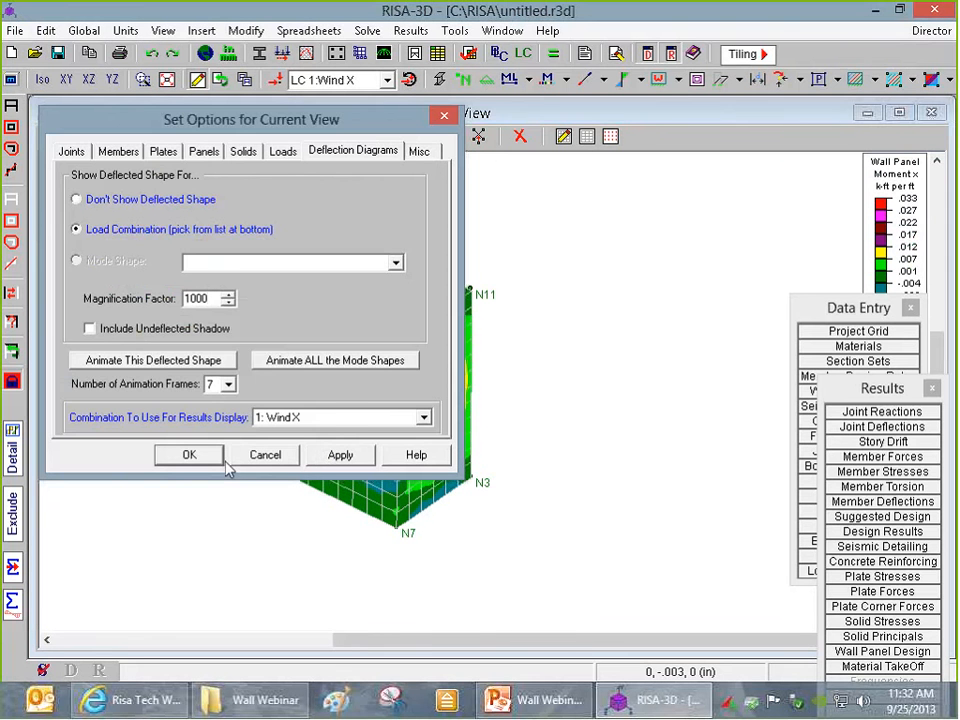
left_click(195, 455)
scroll(523, 306, "up", 3)
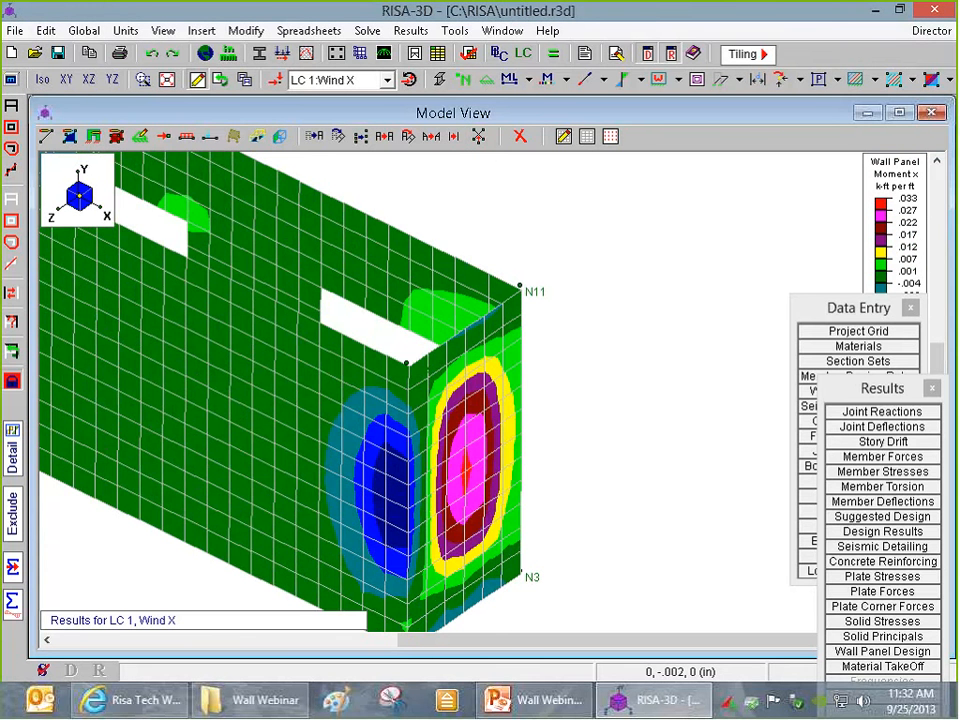
- Hide the deflected shape and switch the wall panel contours back to My
left_click(743, 82)
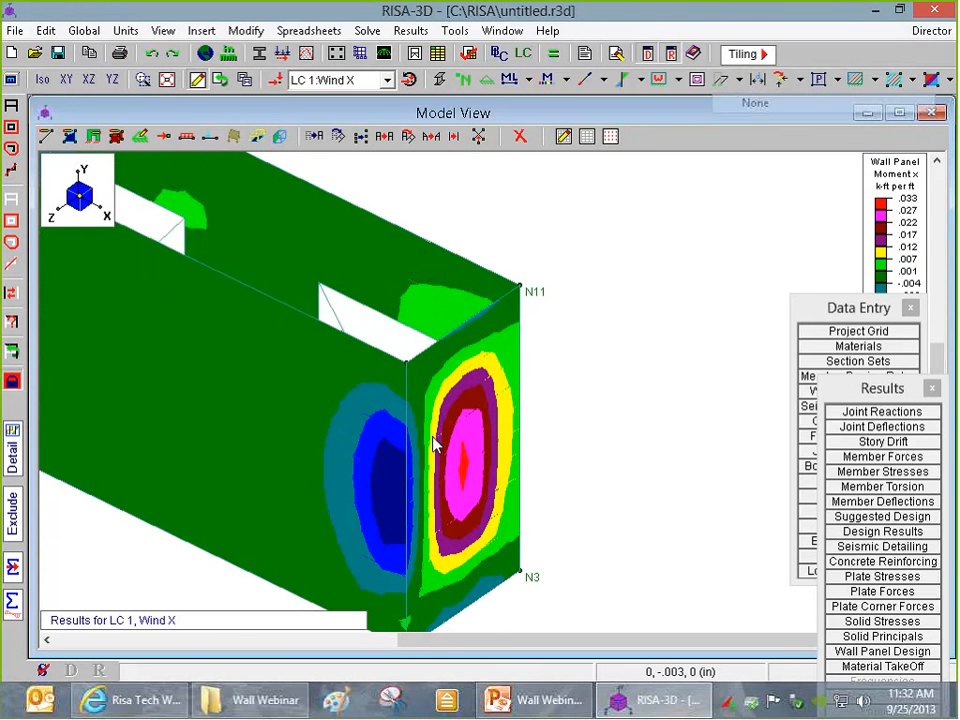
scroll(480, 420, "down", 3)
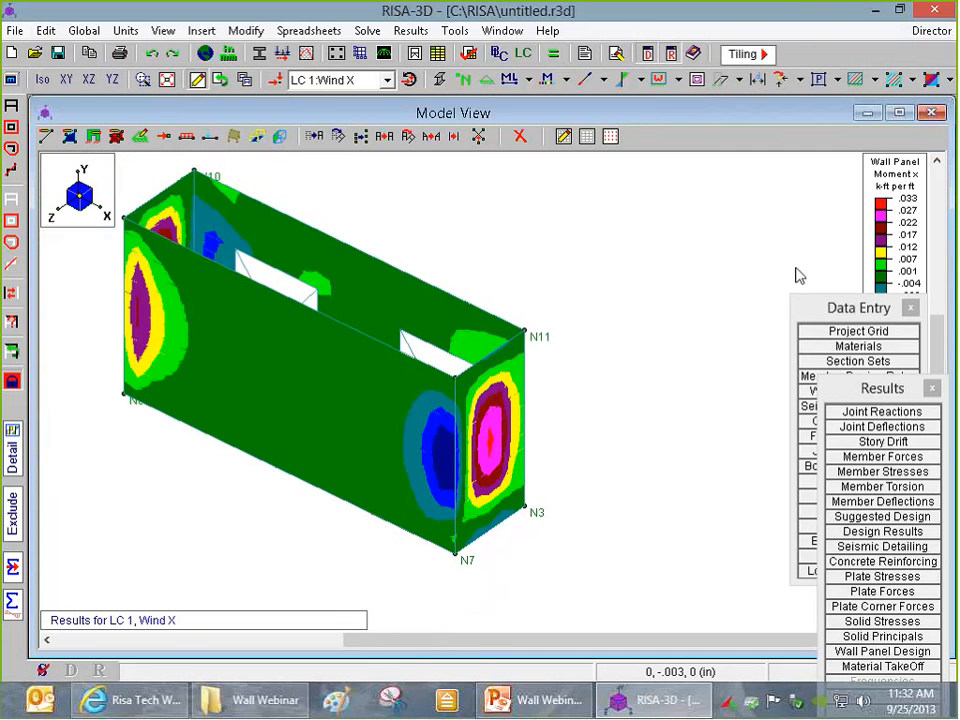
left_click(876, 80)
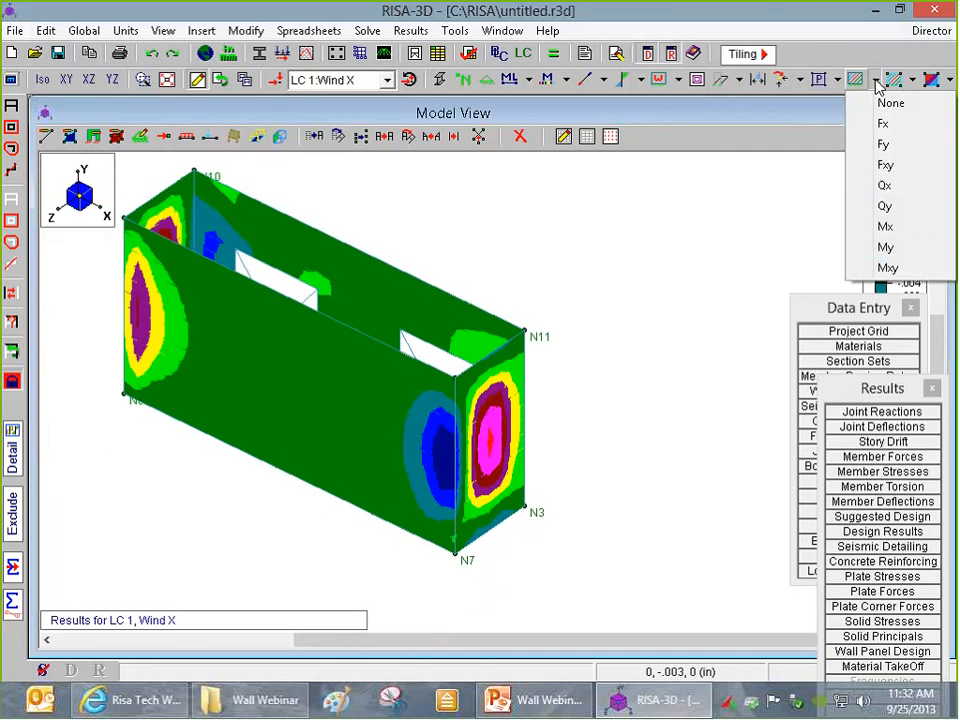
left_click(897, 249)
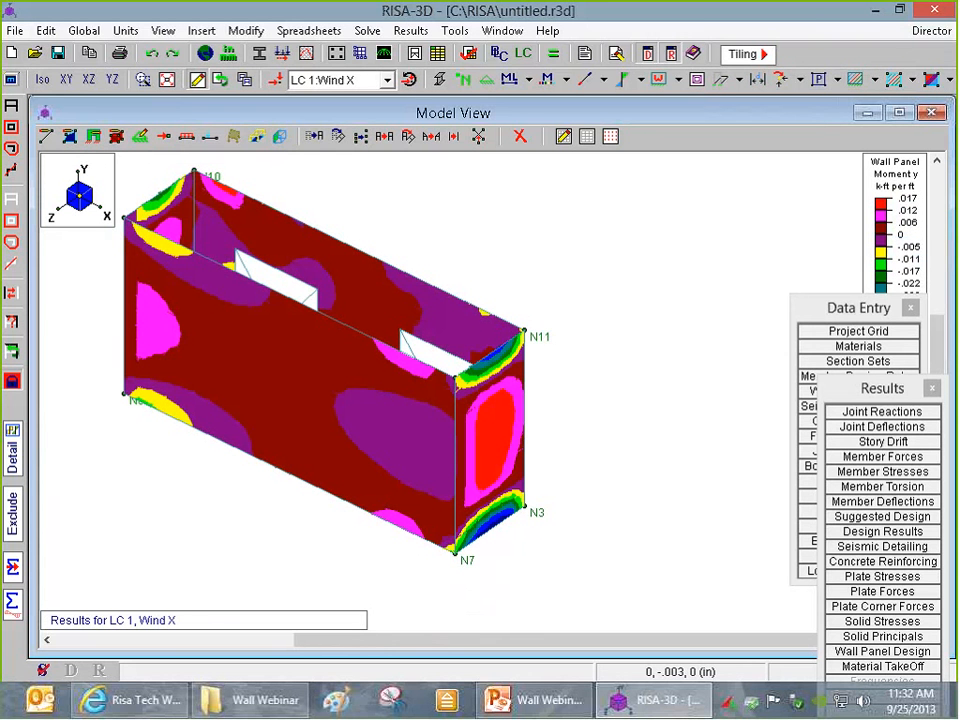
left_click(874, 80)
left_click(632, 256)
- Examine the Out-of-Plane envelope diagrams in the detail report of the N3–N7 end wall panel, then close the report
middle_click_drag(521, 574, 365, 565, "shift")
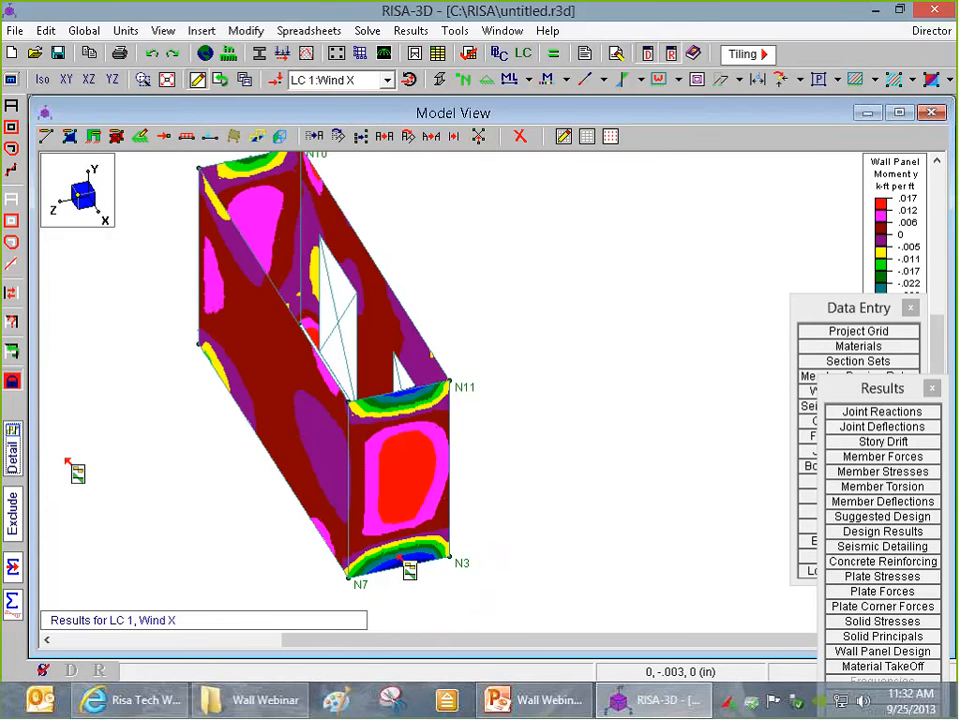
left_click(406, 548)
left_click(524, 146)
left_click(495, 175)
scroll(652, 257, "down", 1)
mouse_move(652, 257)
left_mouse_down()
mouse_move(639, 364)
mouse_move(650, 232)
left_mouse_up()
scroll(514, 266, "down", 2)
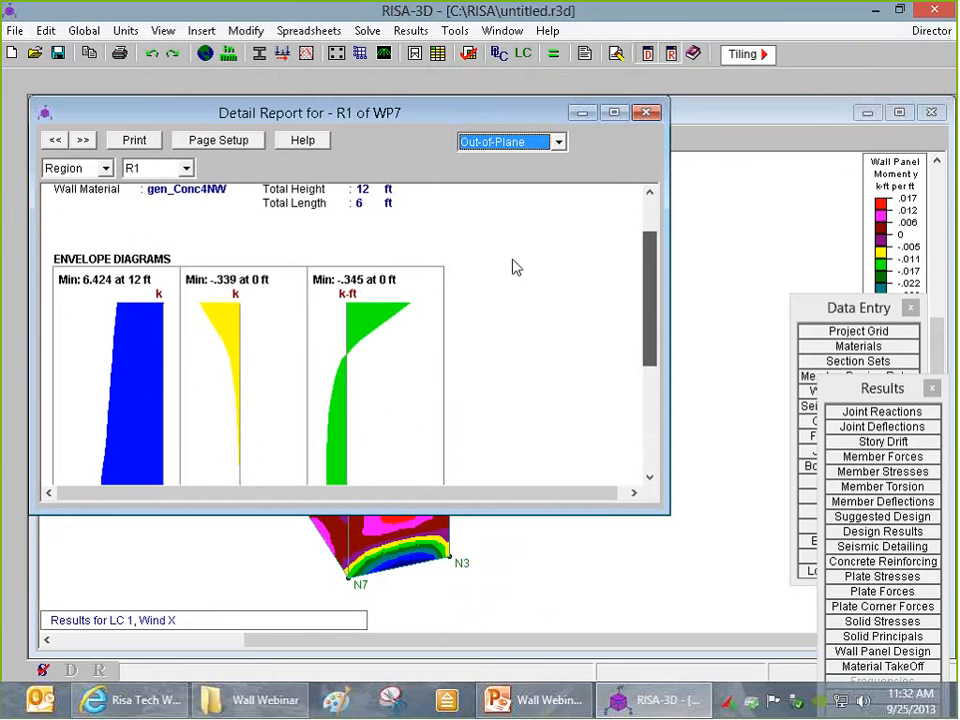
left_click(681, 519)
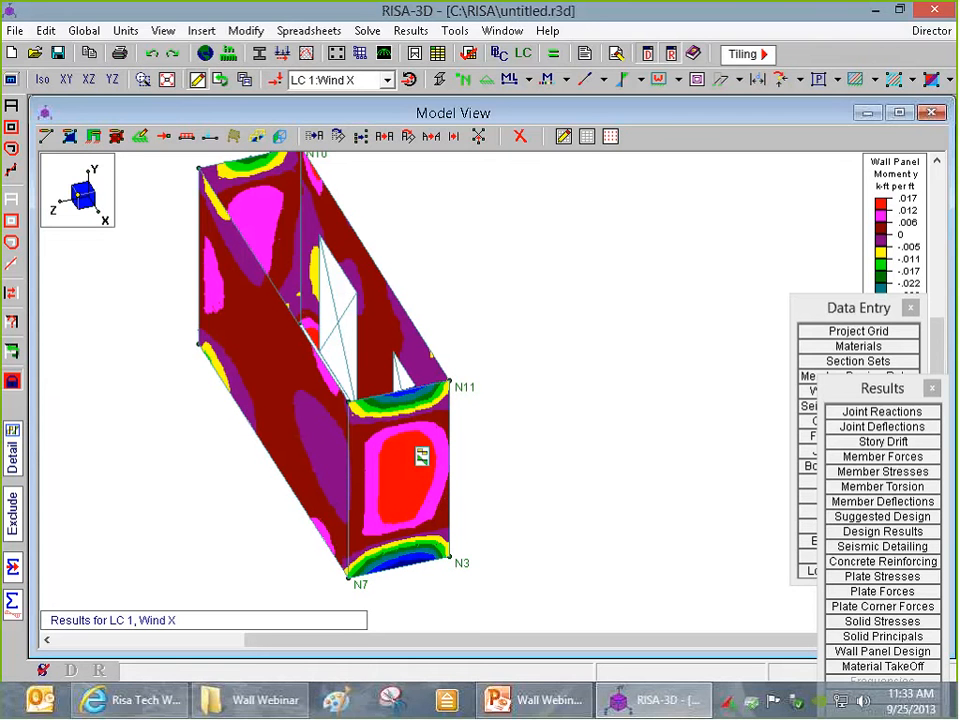
- Switch the wall panel contours to Mx and solve the single load combination Wind Z
left_click(876, 79)
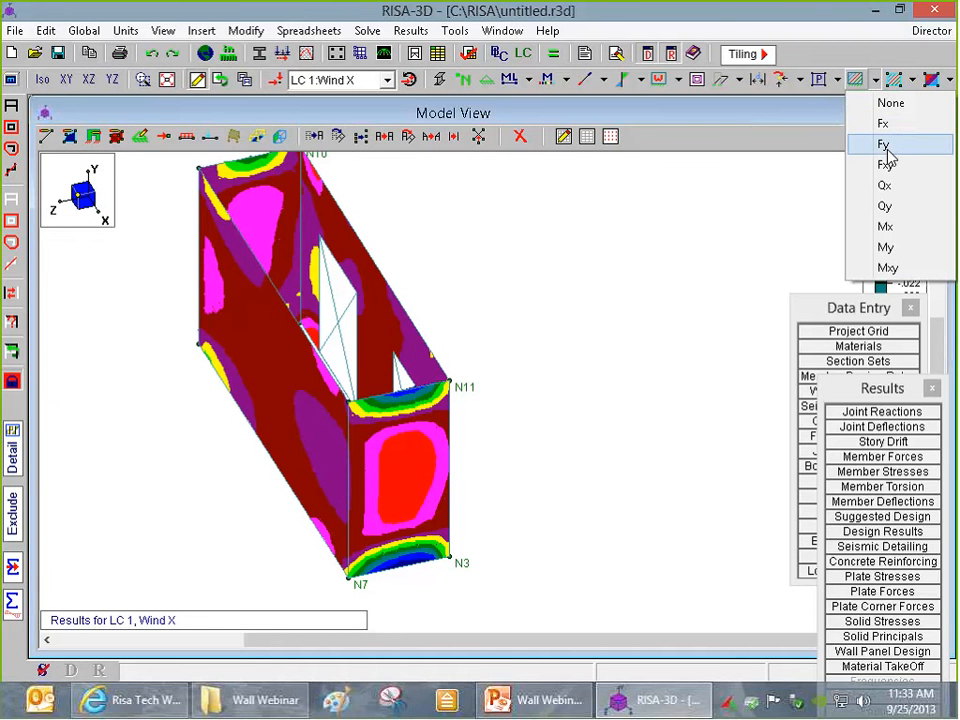
left_click(922, 227)
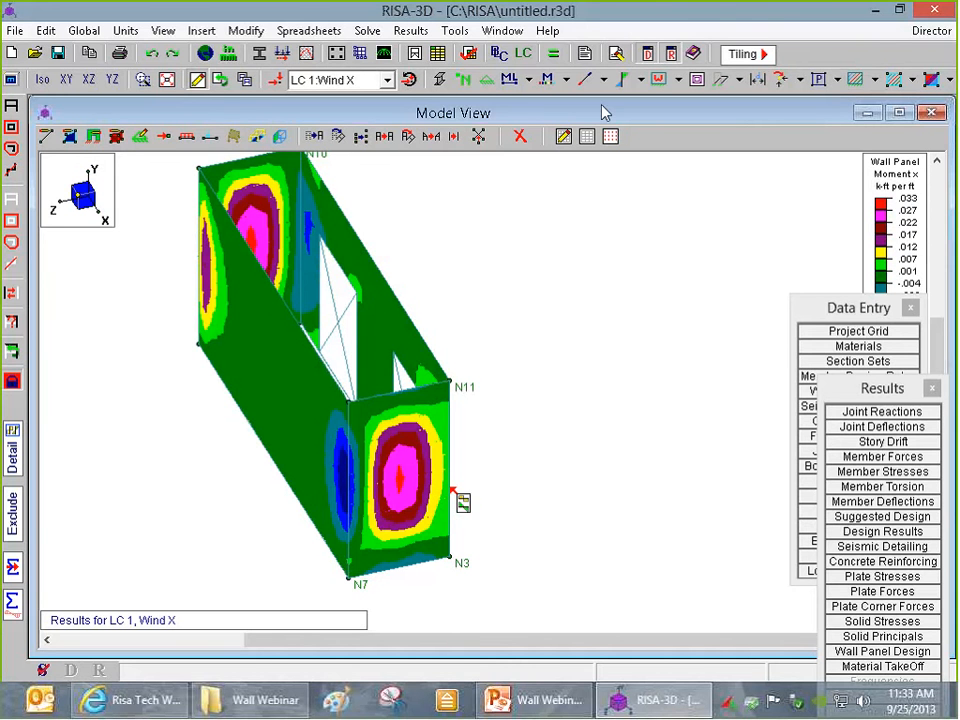
left_click(555, 58)
left_click(491, 287)
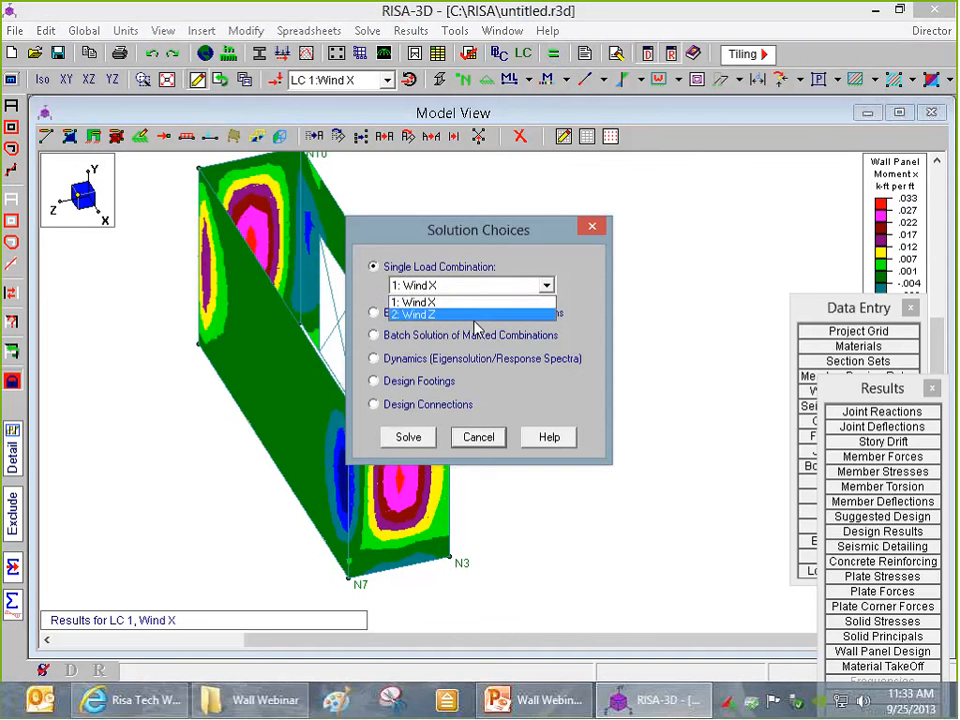
left_click(466, 315)
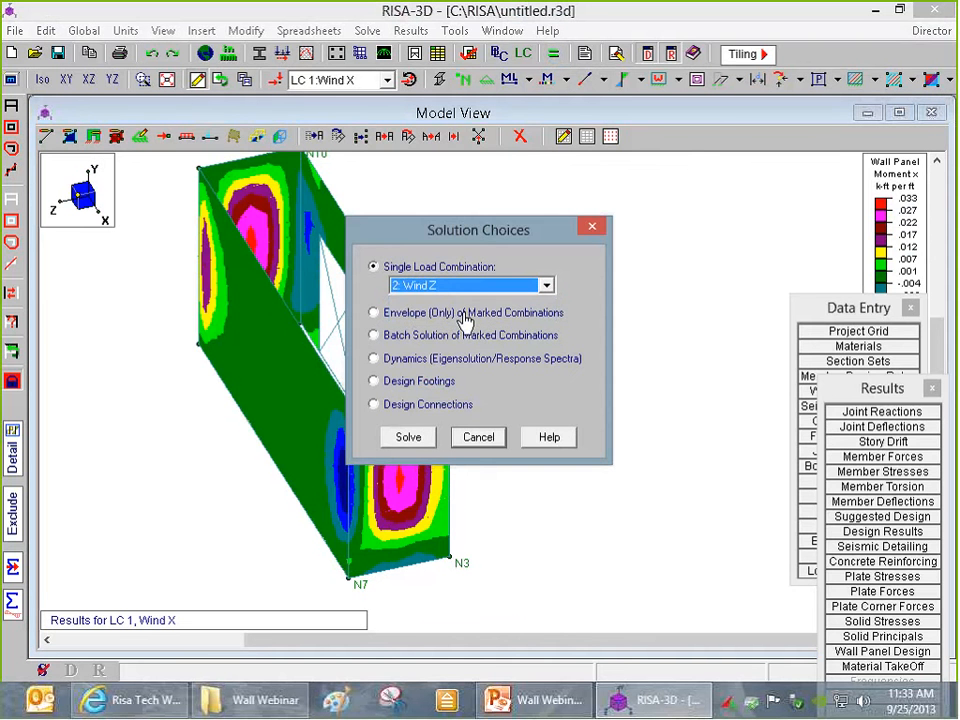
left_click(408, 438)
left_click(349, 246)
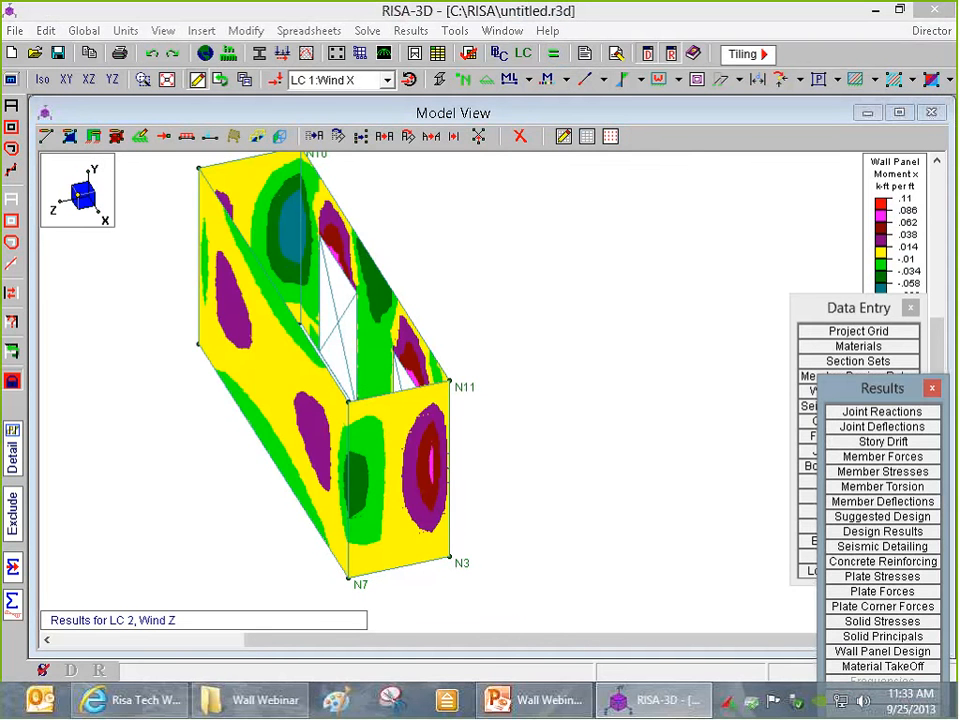
- Display the wall panel My contours for Wind Z, then return the contours to Mx for comparison
left_click(873, 80)
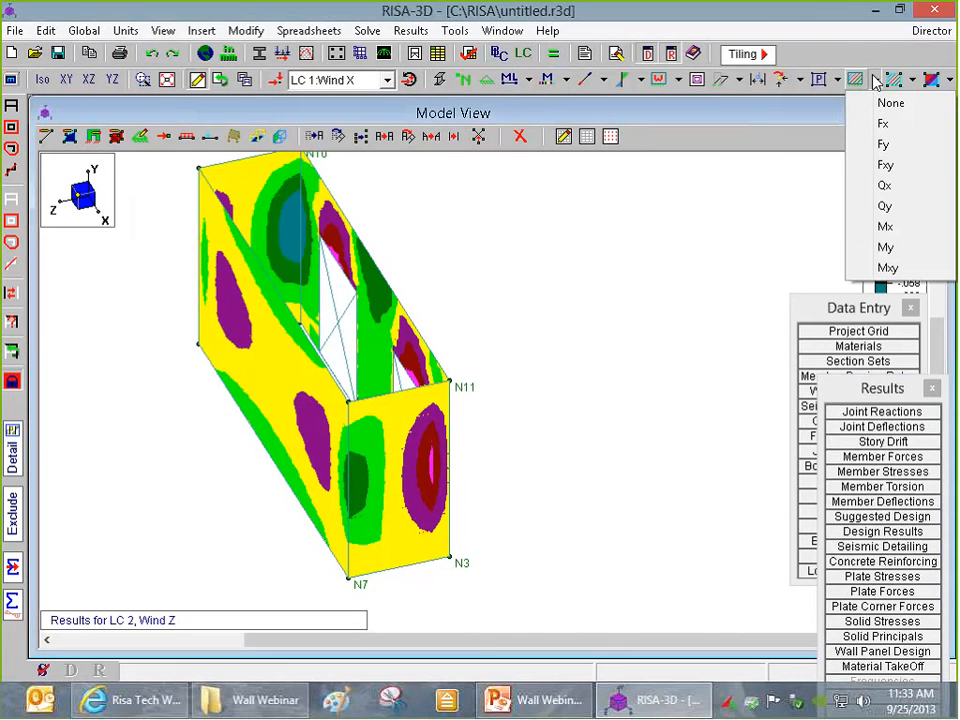
left_click(887, 248)
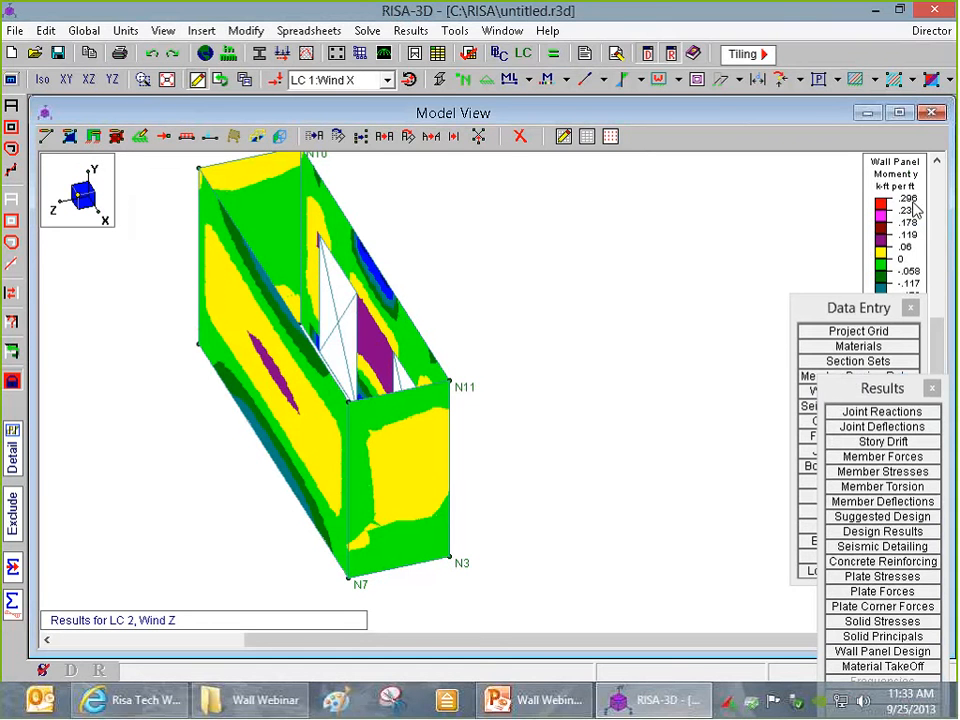
left_click(880, 88)
left_click(886, 222)
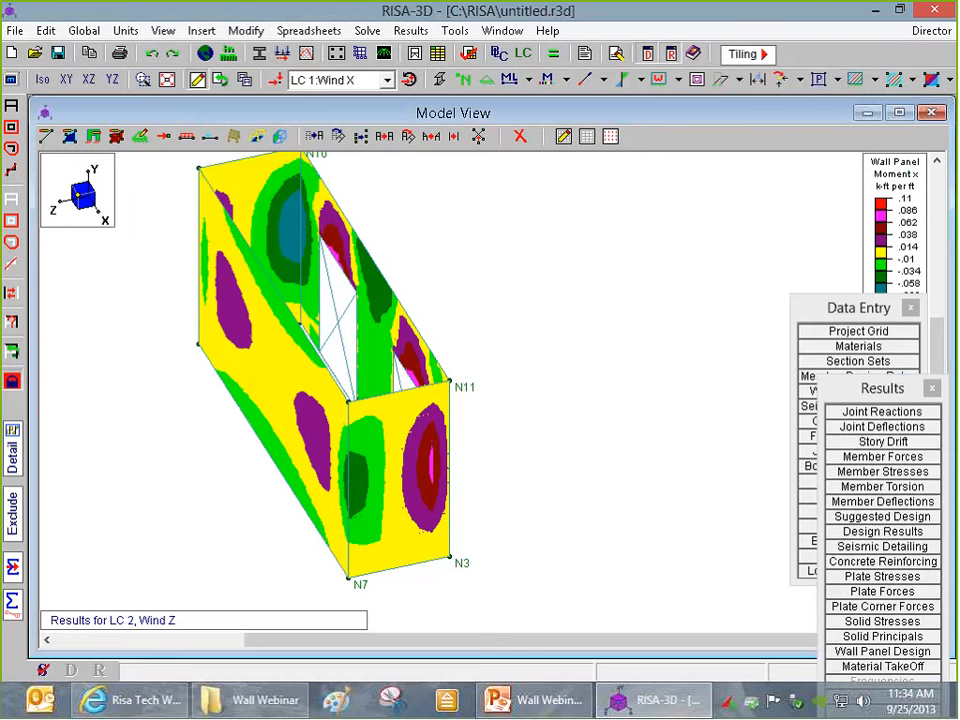
- Examine the Out-of-Plane envelope diagrams in the detail report for region R1 of WP6, then close the report
left_click(12, 440)
left_click(536, 166)
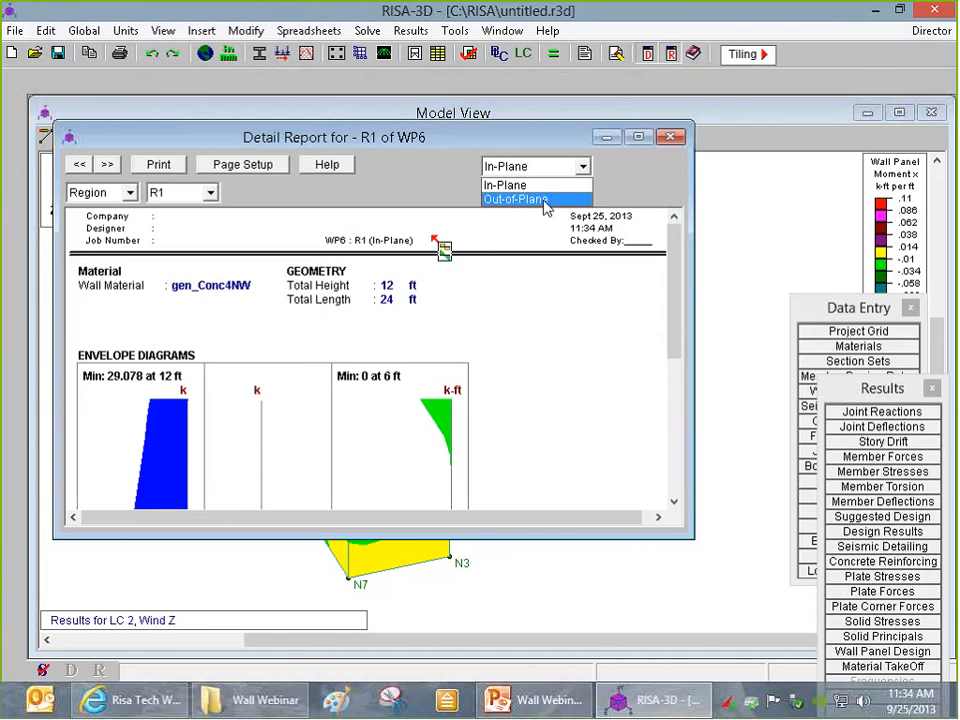
left_click(520, 197)
scroll(647, 240, "down", 3)
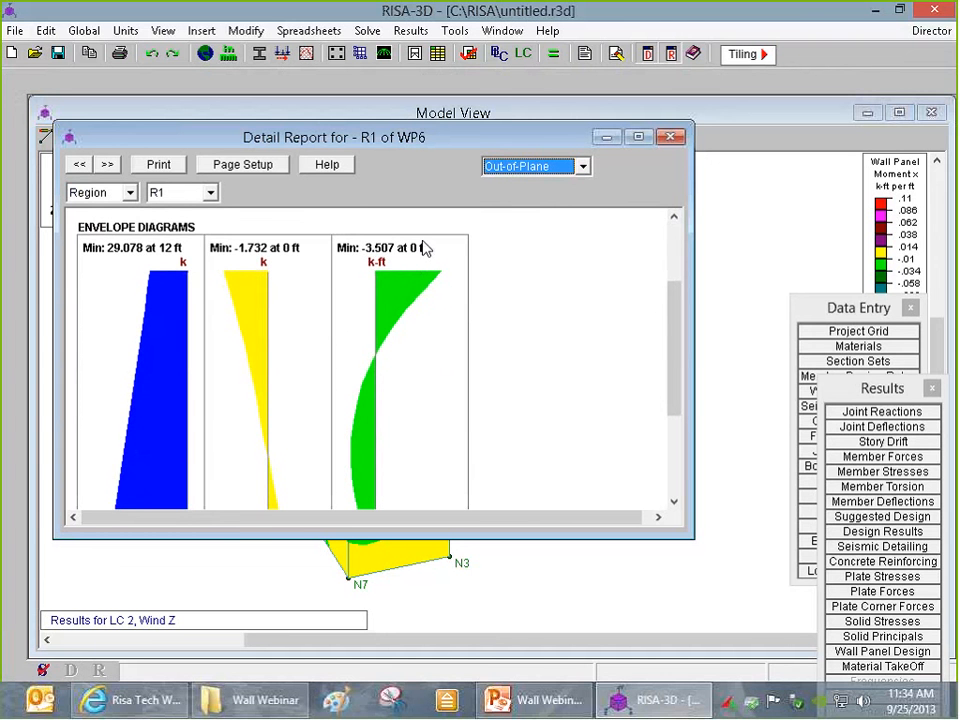
left_click(678, 138)
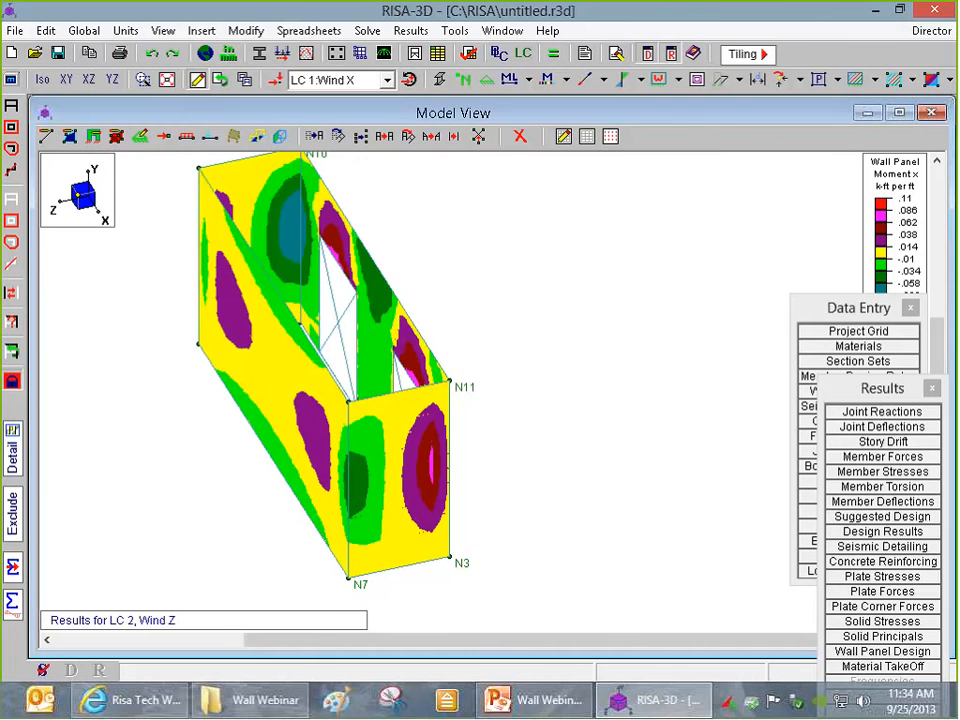
- Unlock and reselect the entire model in isometric view, and turn off the wall panel force contours
scroll(472, 354, "down", 3)
left_click(12, 382)
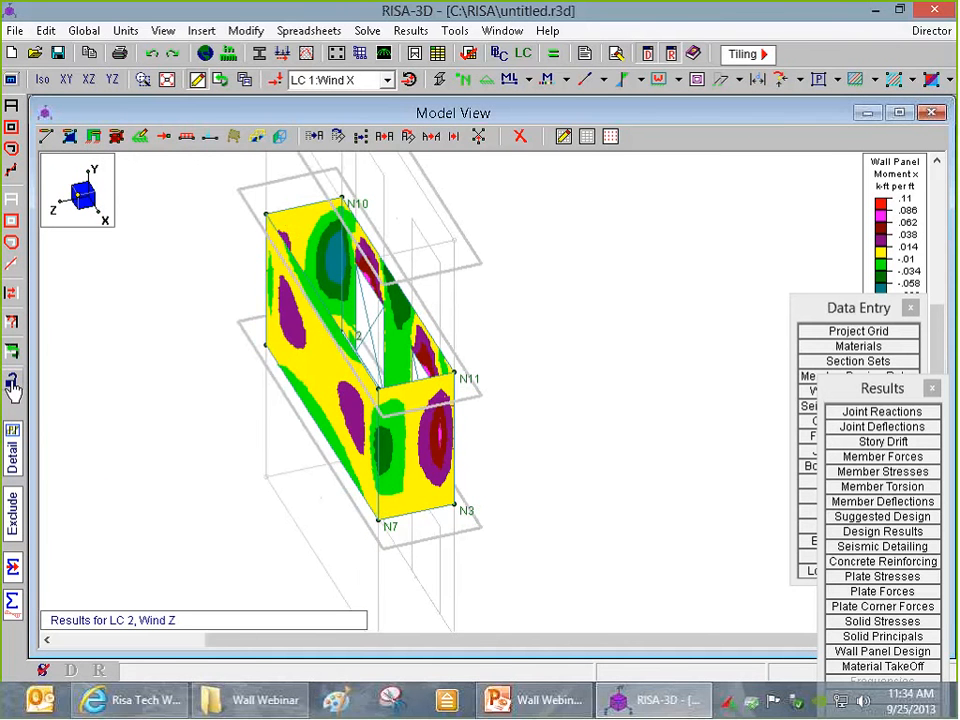
scroll(250, 384, "down", 1)
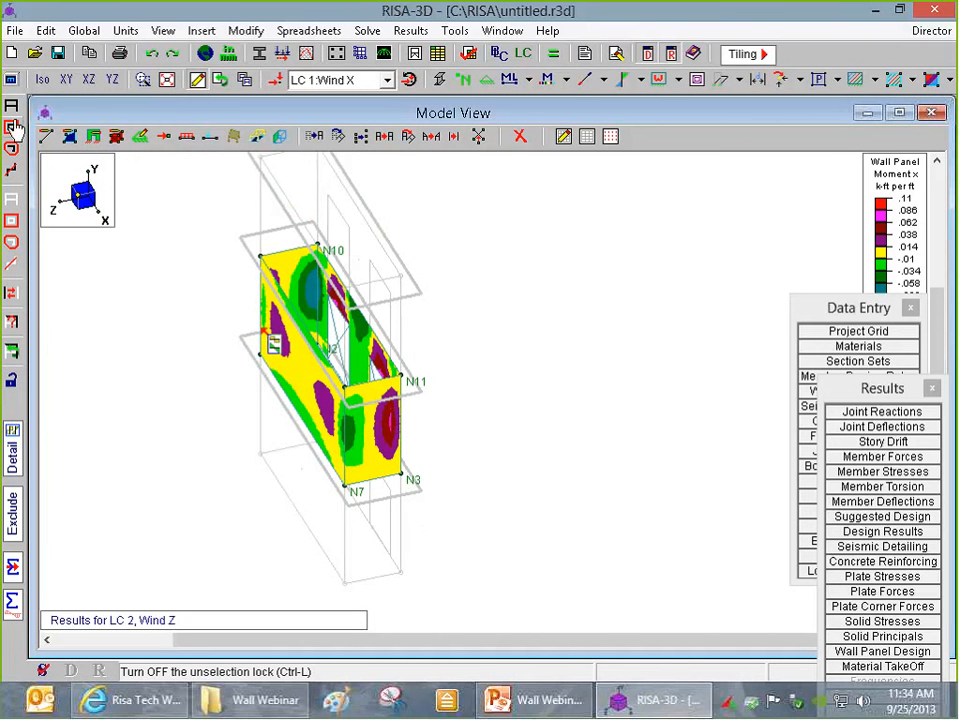
left_click(43, 81)
scroll(319, 317, "down", 3)
scroll(319, 280, "up", 1)
left_click(12, 108)
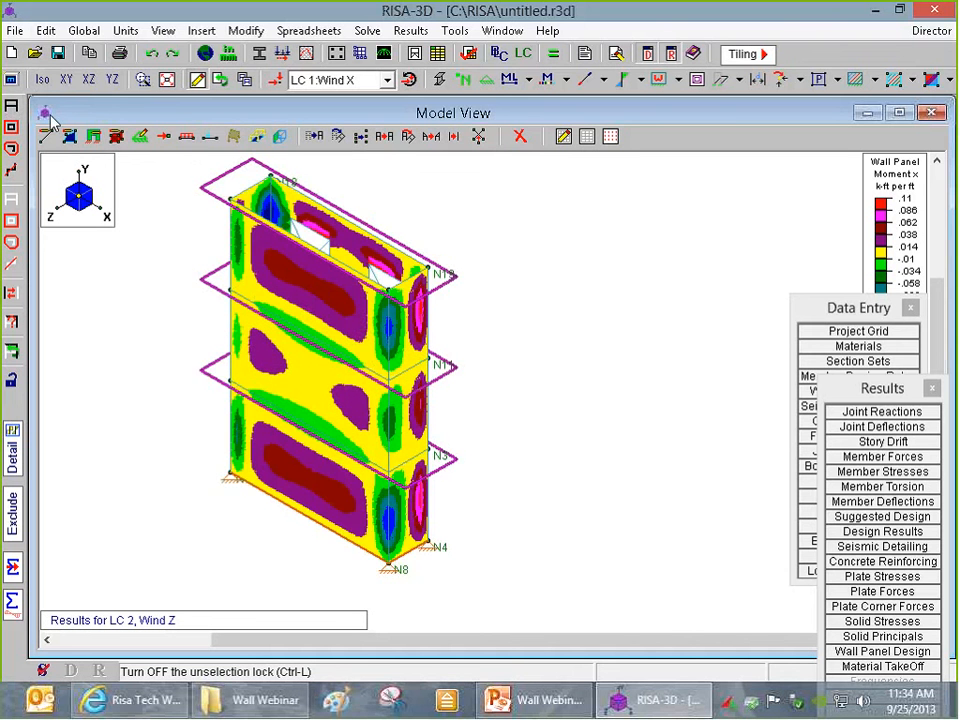
scroll(363, 261, "up", 1)
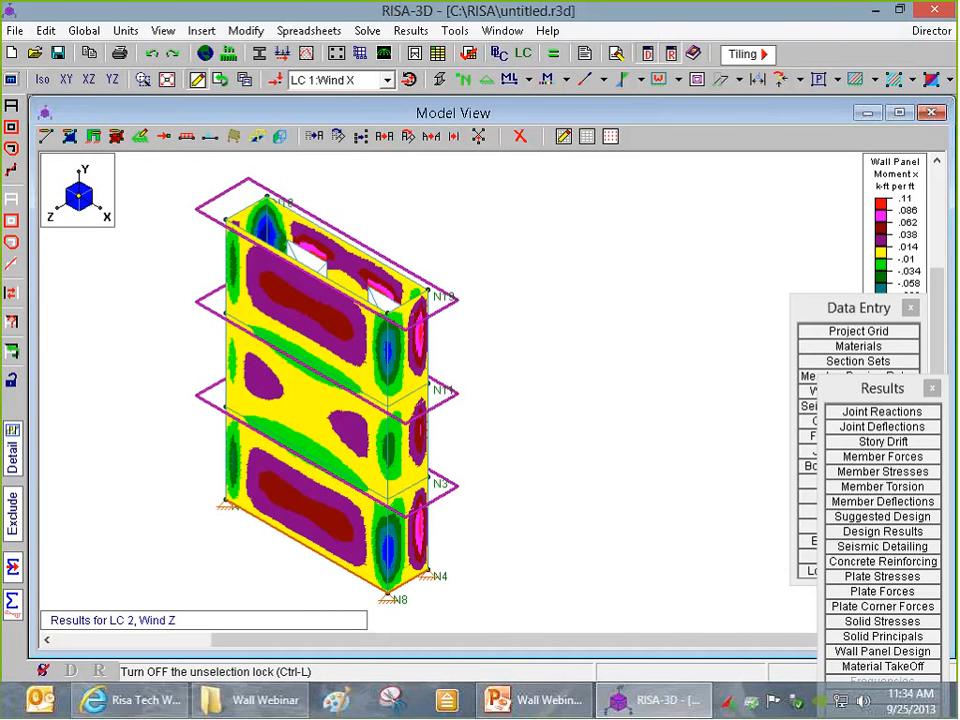
left_click(874, 79)
left_click(874, 101)
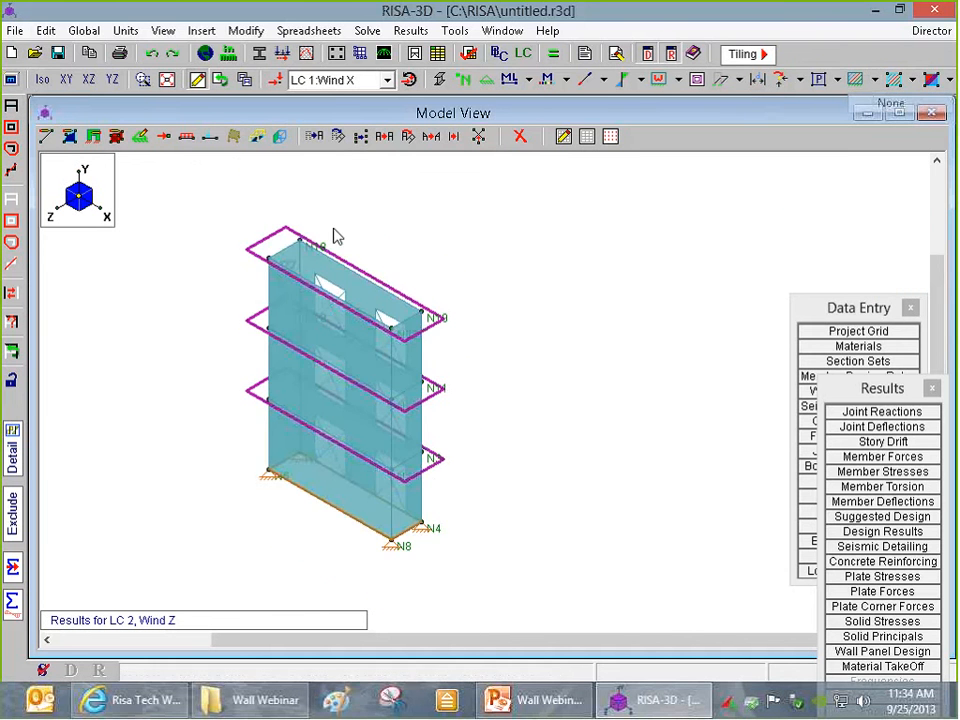
- Apply a two-way member area load of -.100 ksf in Y, load case 1: Dead, across the four roof corner joints
scroll(372, 238, "up", 1)
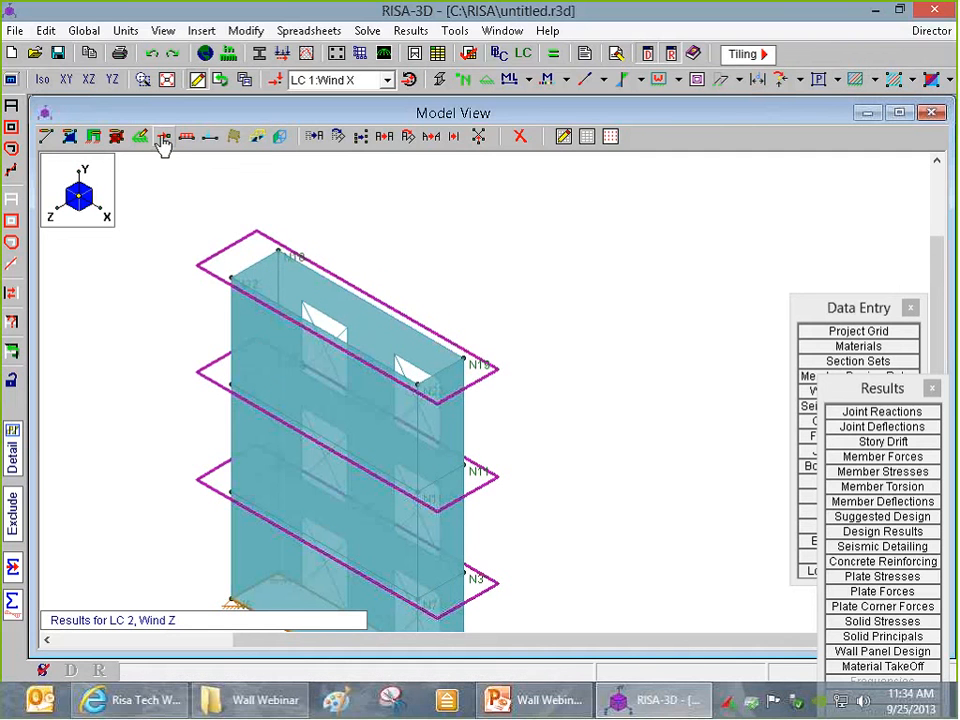
left_click(234, 137)
left_click(347, 244)
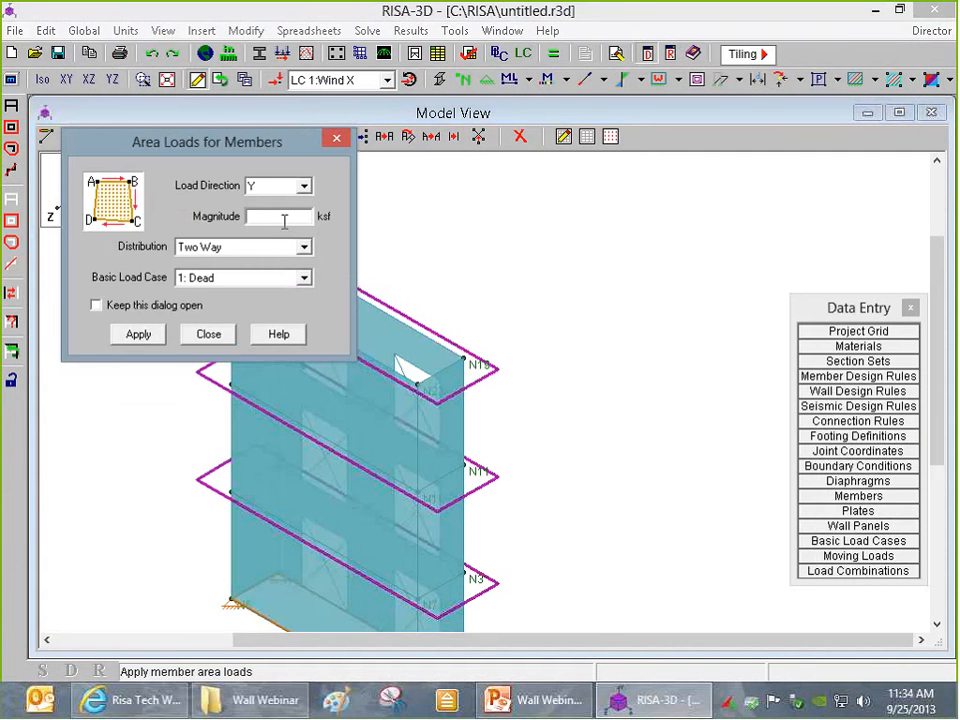
left_click(290, 216)
type("-.")
type("100")
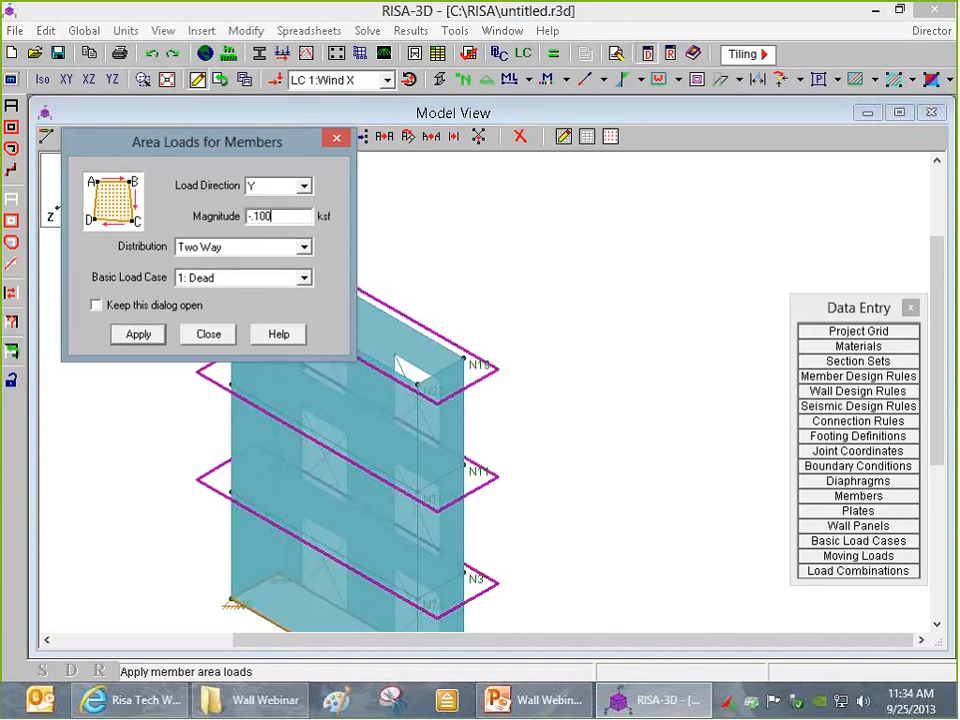
left_click(156, 336)
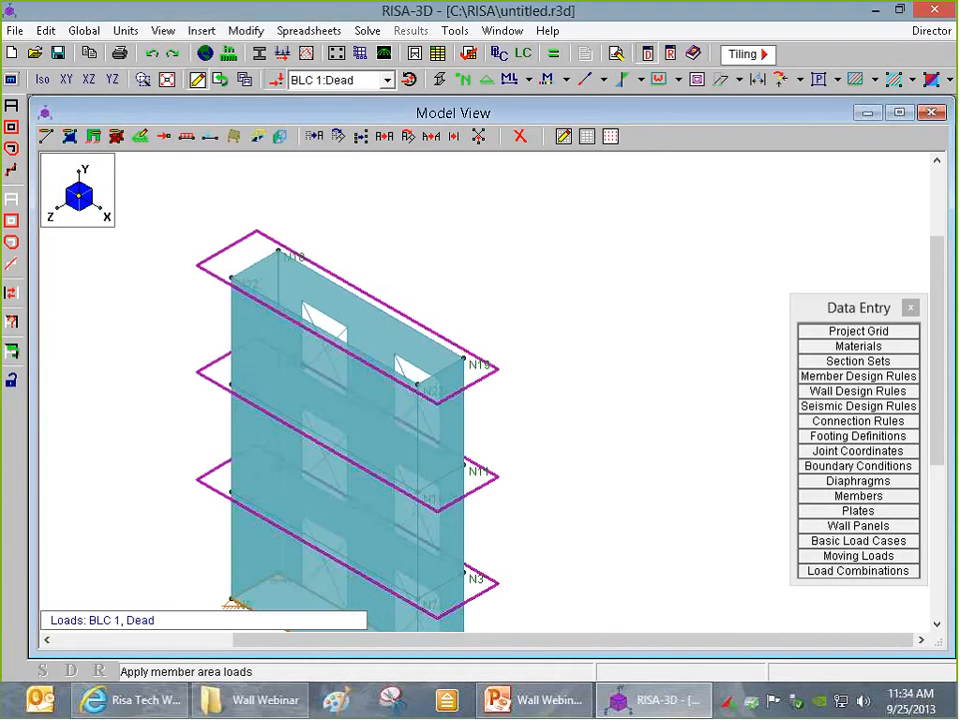
left_click(279, 251)
left_click(465, 360)
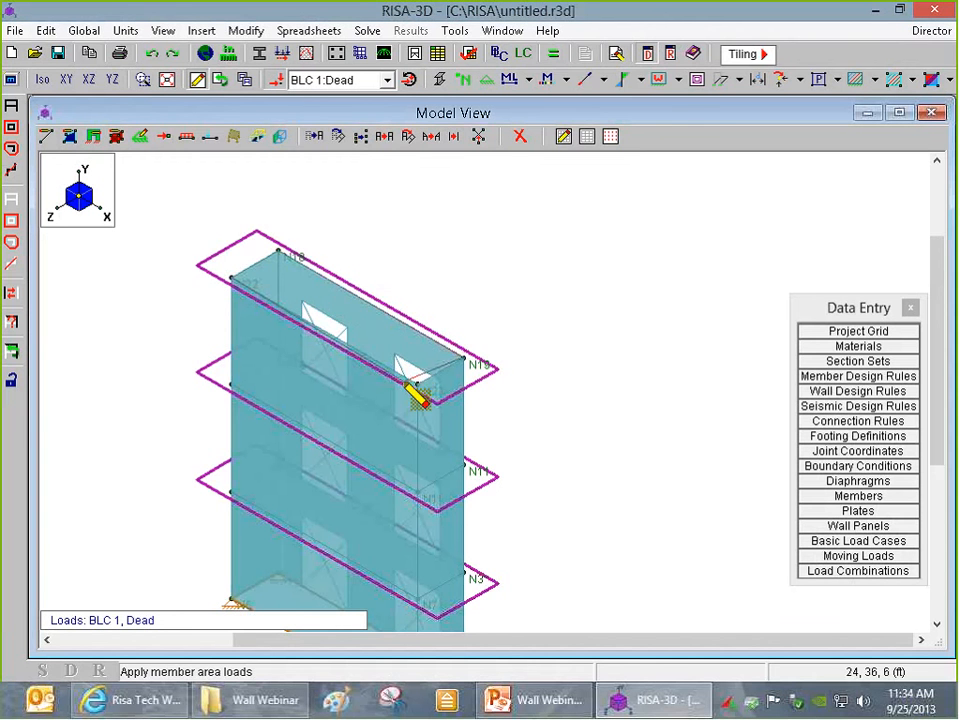
left_click(417, 385)
scroll(290, 290, "up", 3)
scroll(205, 228, "down", 2)
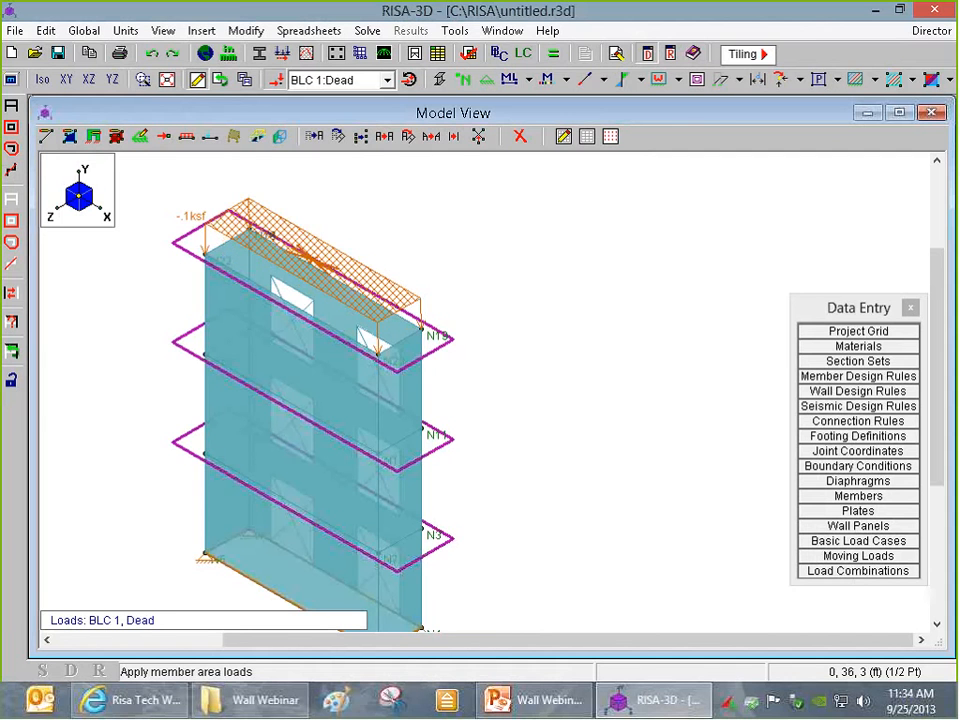
- Unselect the lower two stories so only the top-story walls stay active, and return to the isometric view
left_click(112, 80)
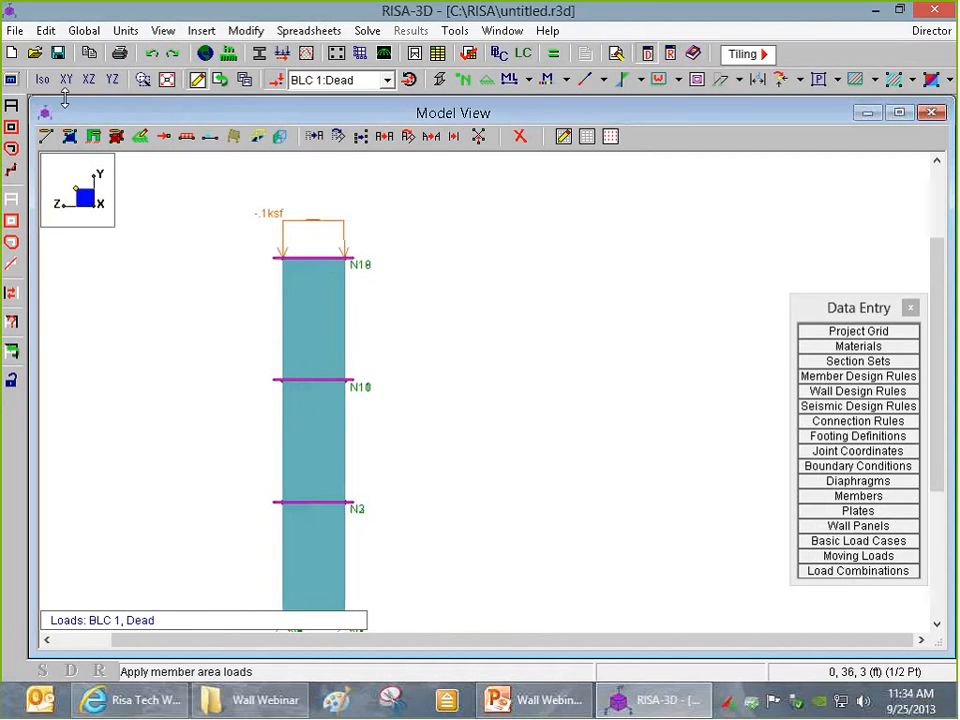
left_click(11, 221)
left_click_drag(171, 551, 362, 305)
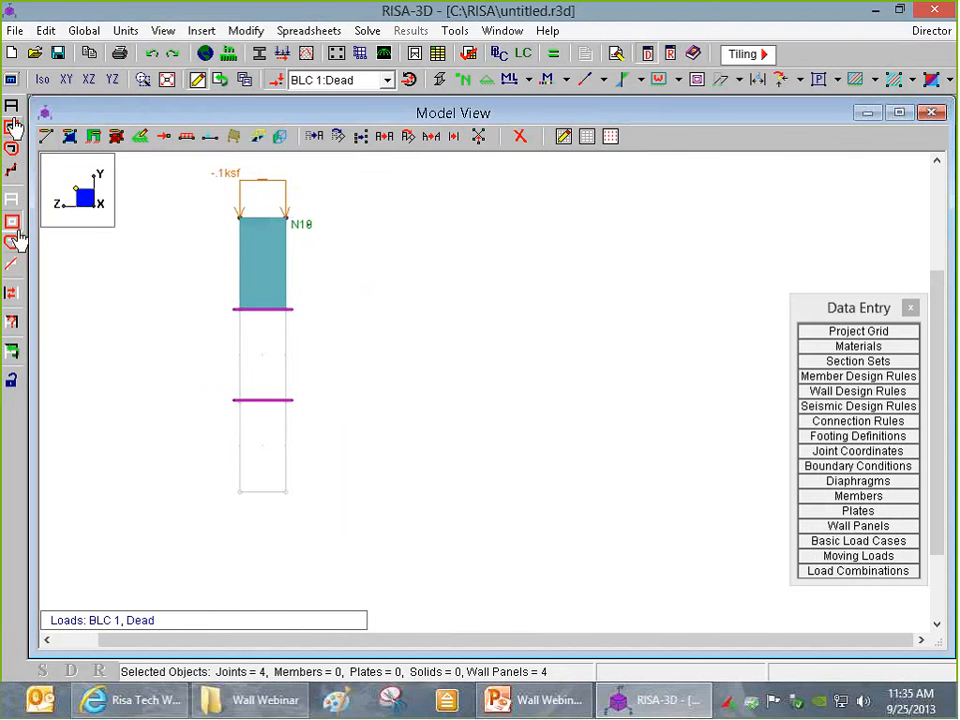
left_click(41, 82)
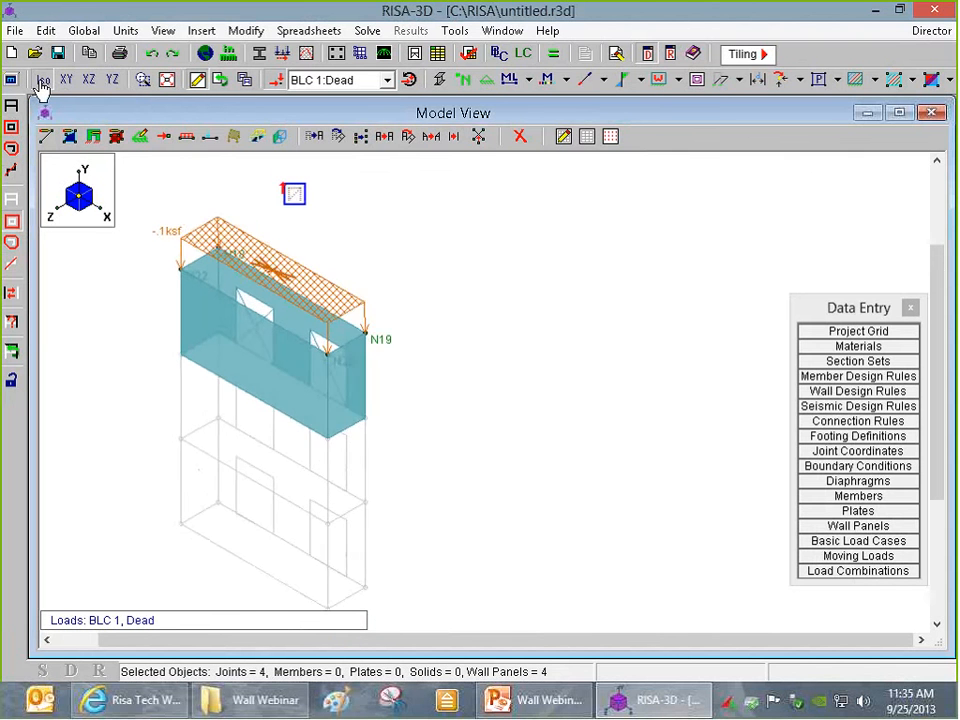
- Solve the Wind X load combination and display the loads of BLC 4: BLC 1 Transient Area Loads
left_click(860, 572)
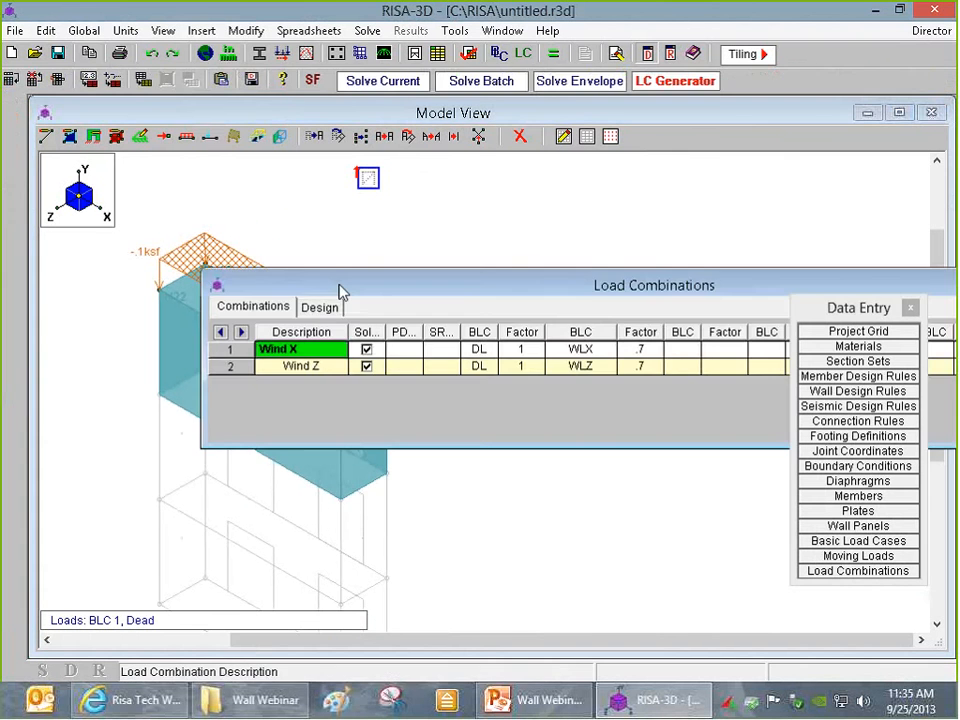
key("ctrl+q")
left_click(387, 80)
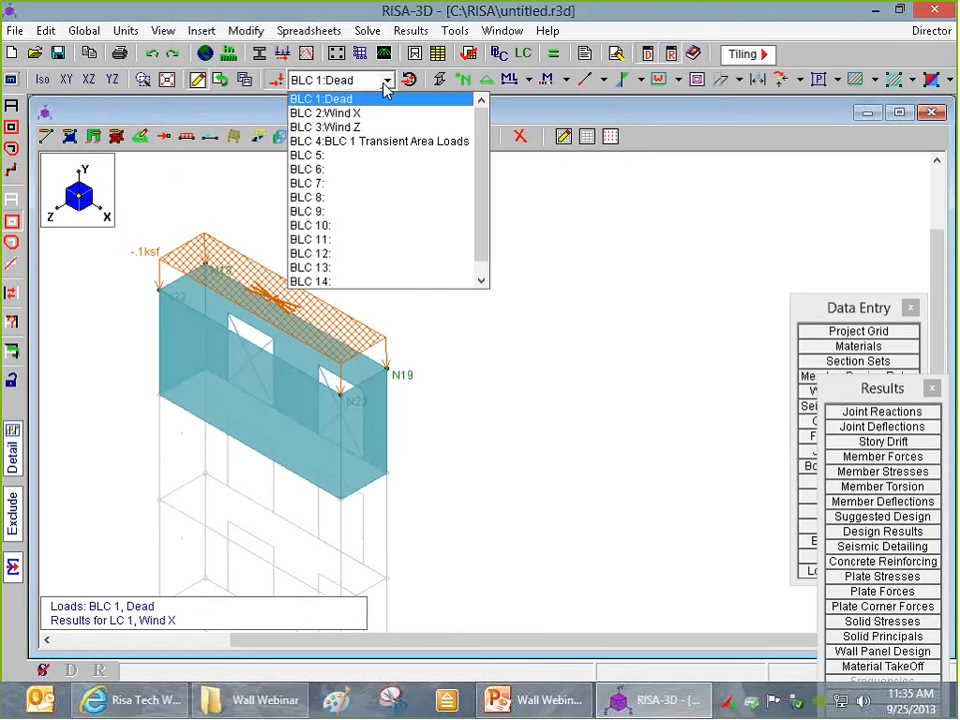
left_click(380, 141)
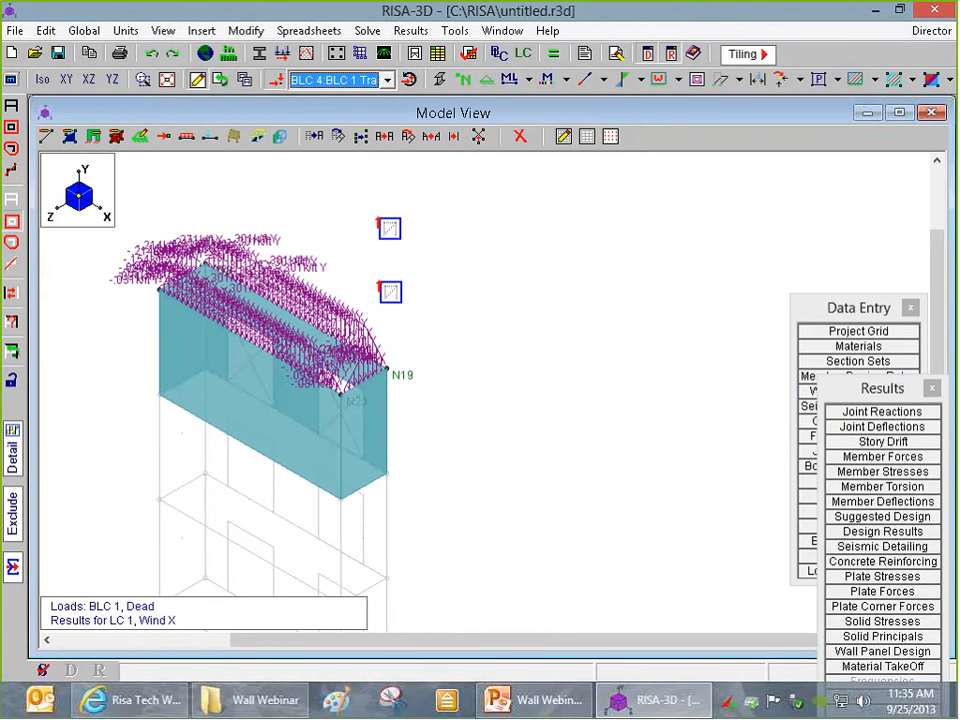
- Compare the transient line loads on the top-story walls with the original BLC 1: Dead area load
scroll(297, 347, "up", 3)
scroll(544, 343, "down", 3)
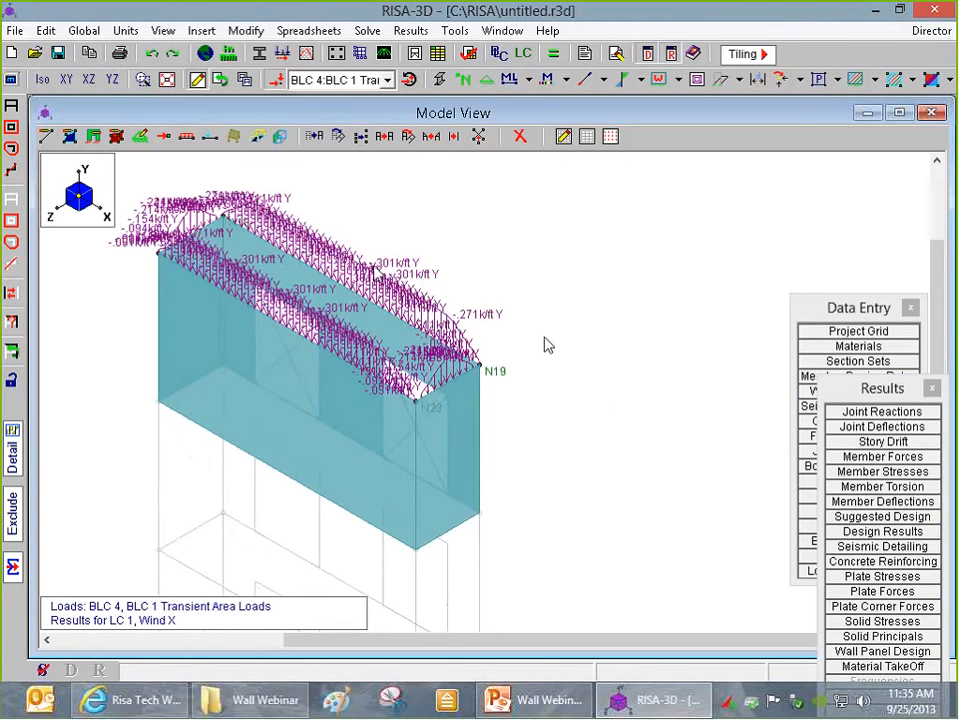
scroll(228, 250, "up", 3)
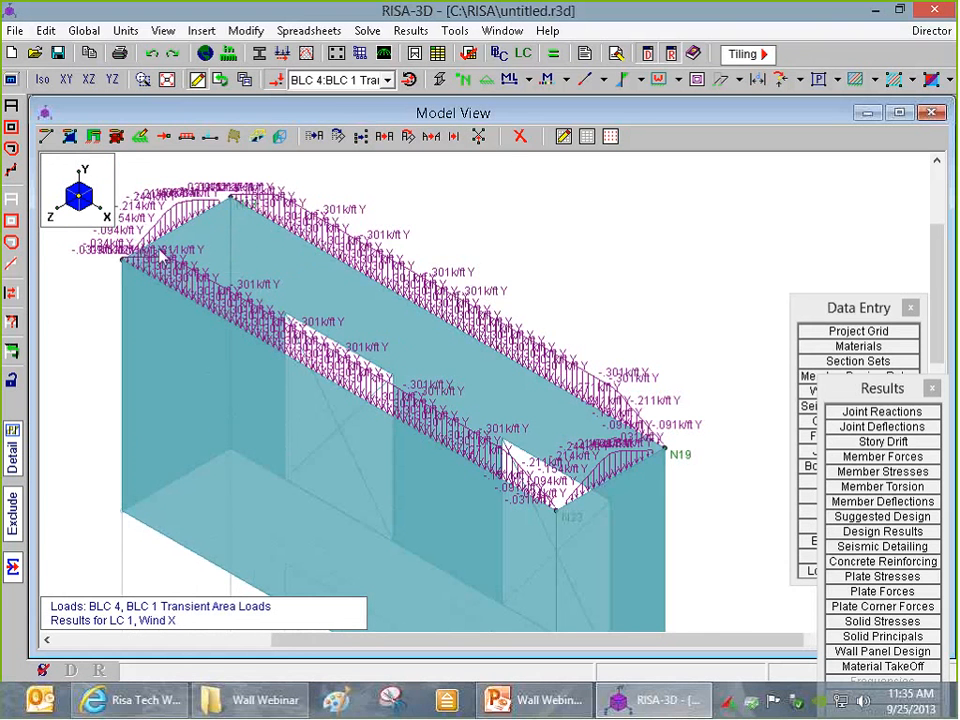
scroll(150, 270, "up", 2)
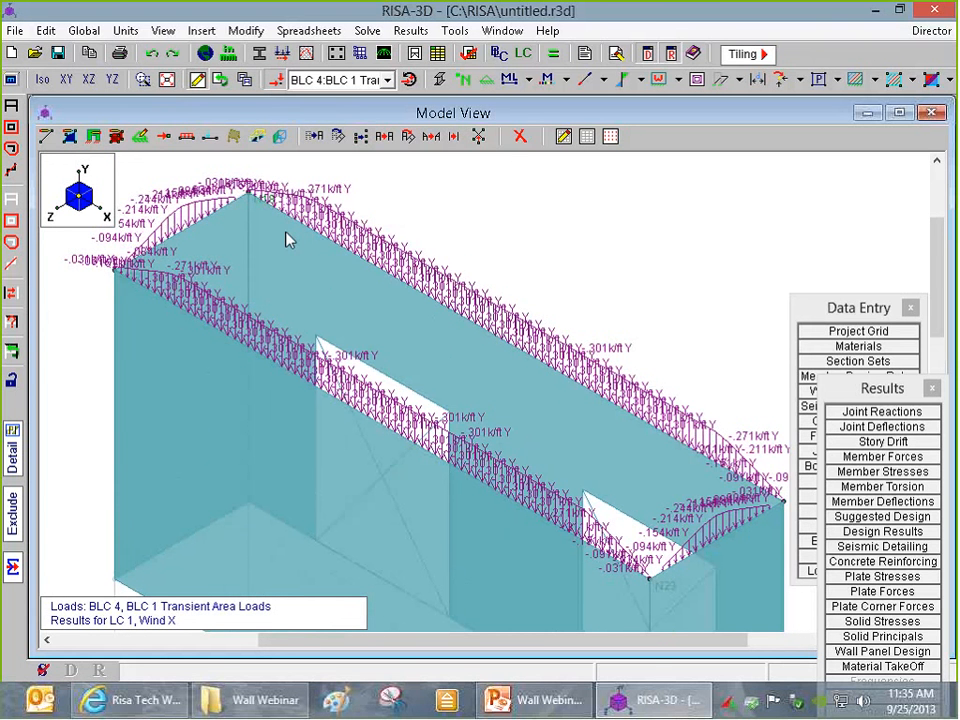
scroll(286, 238, "down", 1)
scroll(286, 238, "up", 1)
left_click(340, 80)
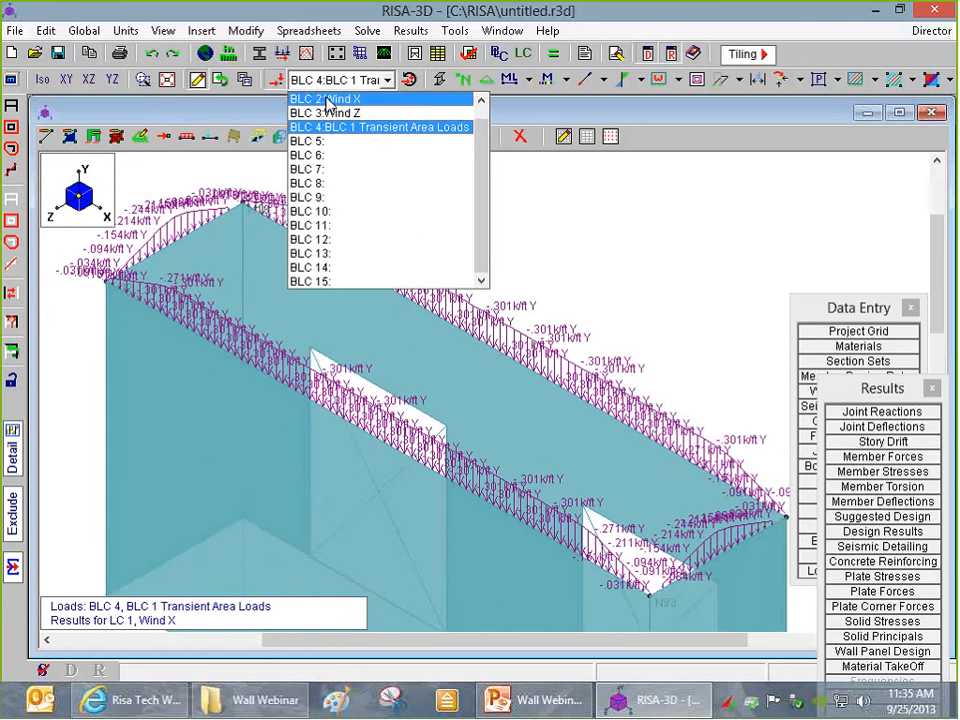
scroll(335, 108, "up", 1)
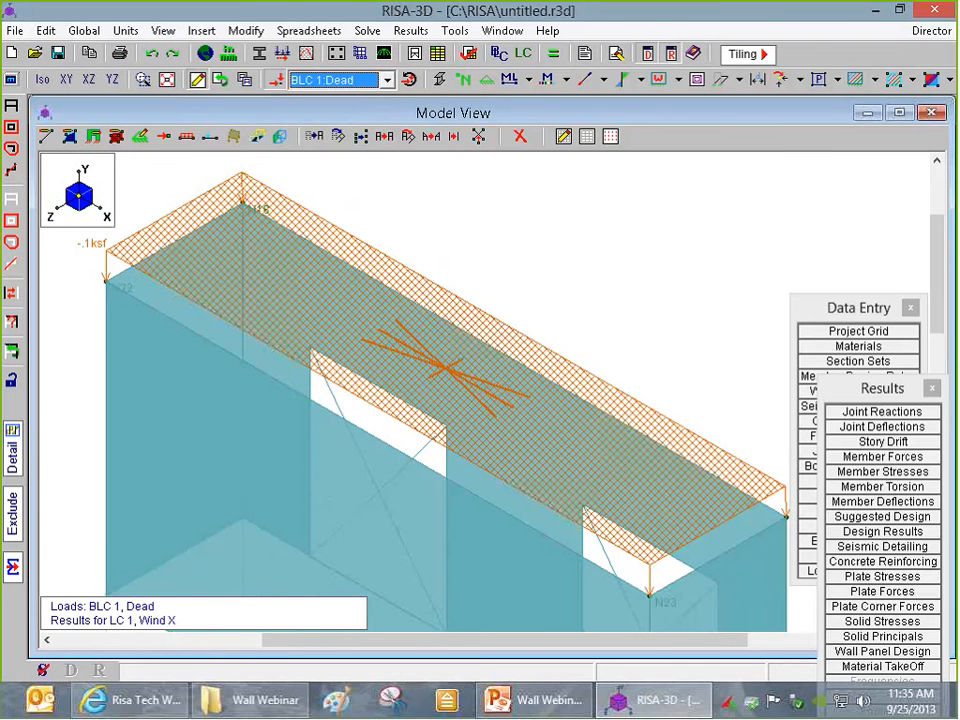
left_click(370, 80)
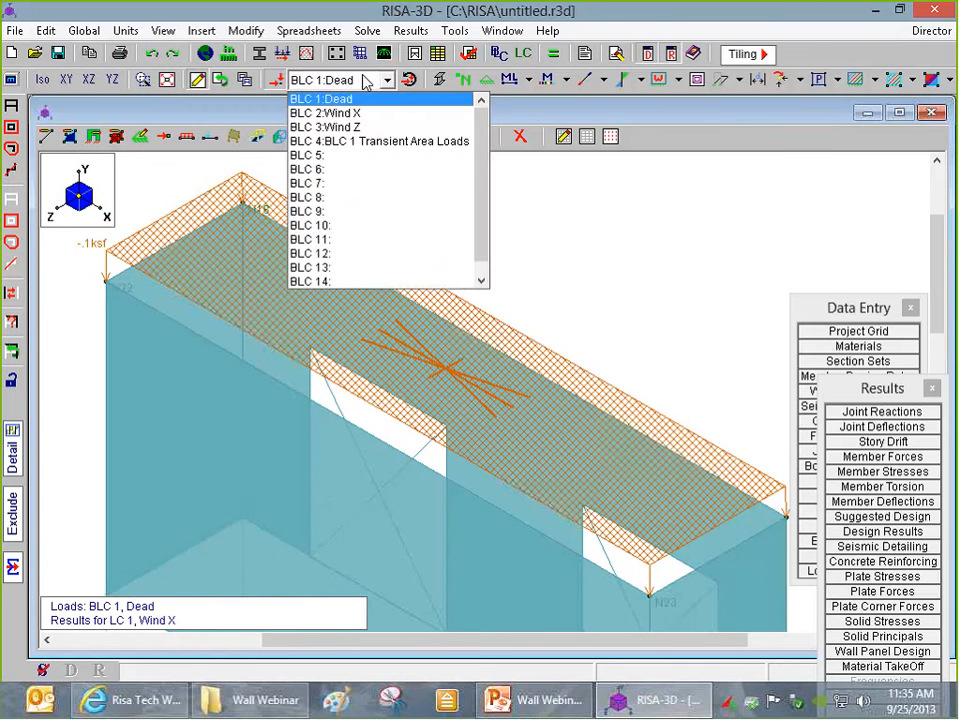
left_click(369, 141)
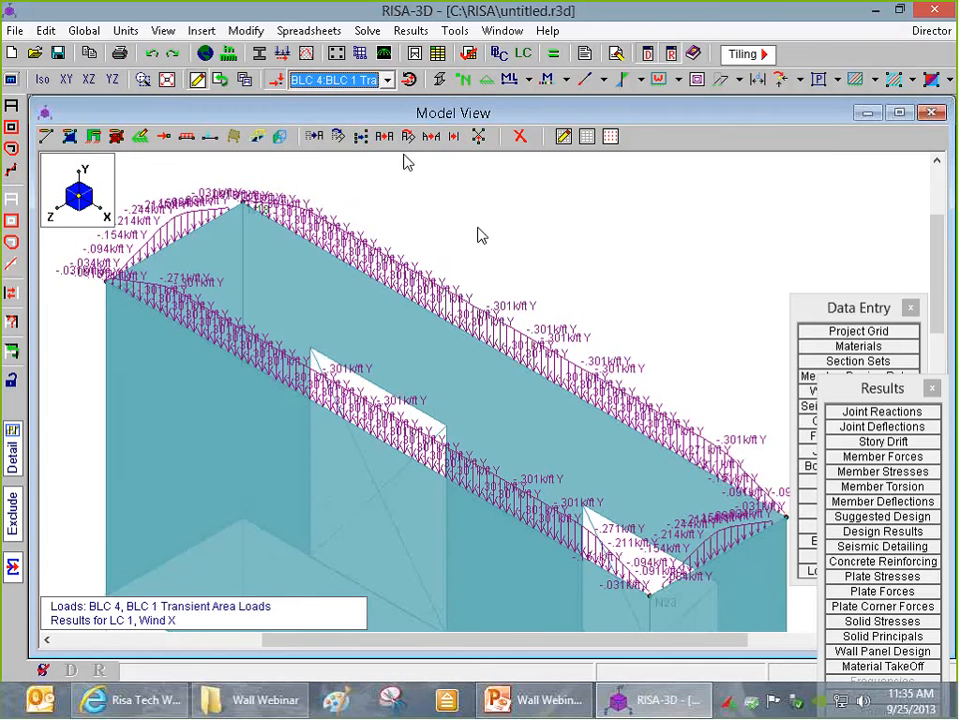
- Examine how the transient area loads are distributed along the long and short roof wall edges
left_click(478, 229)
scroll(478, 228, "up", 1)
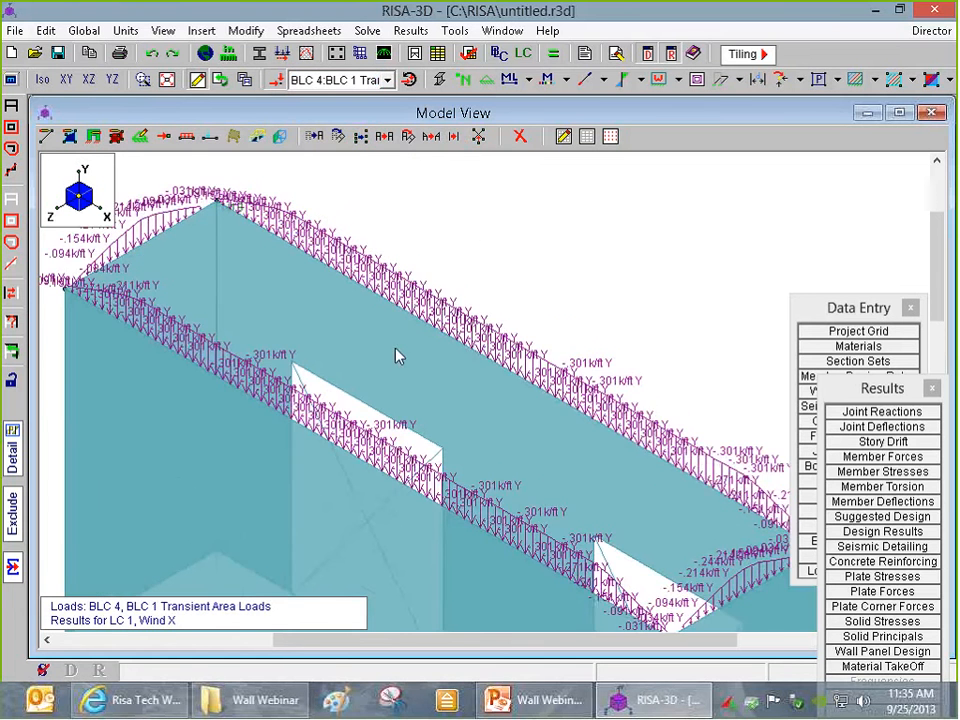
scroll(252, 256, "down", 6)
scroll(471, 343, "up", 2)
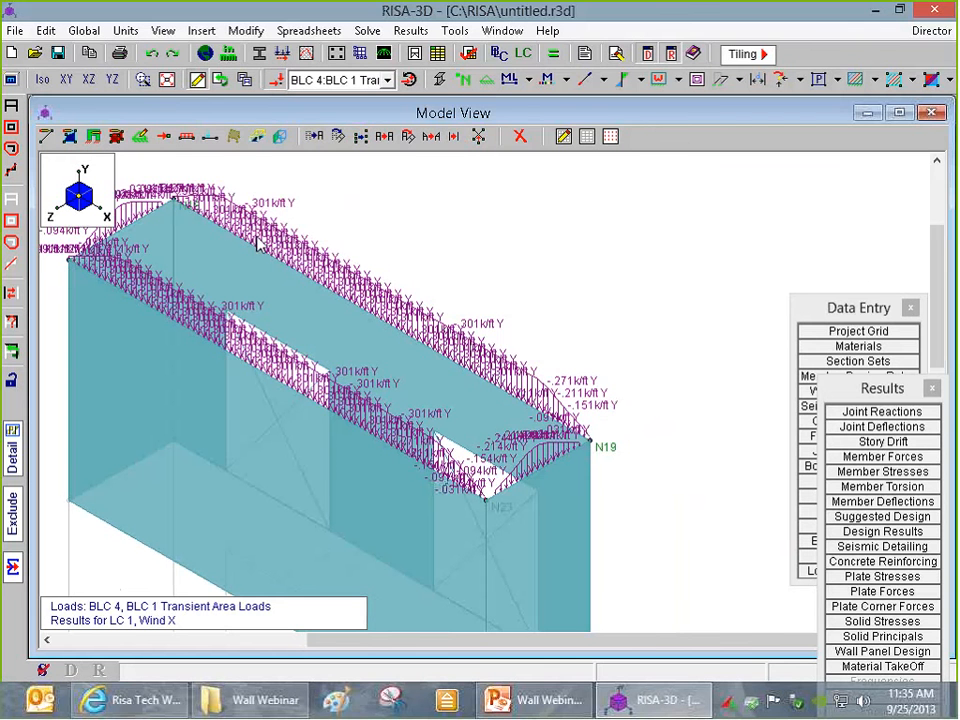
scroll(285, 256, "down", 2)
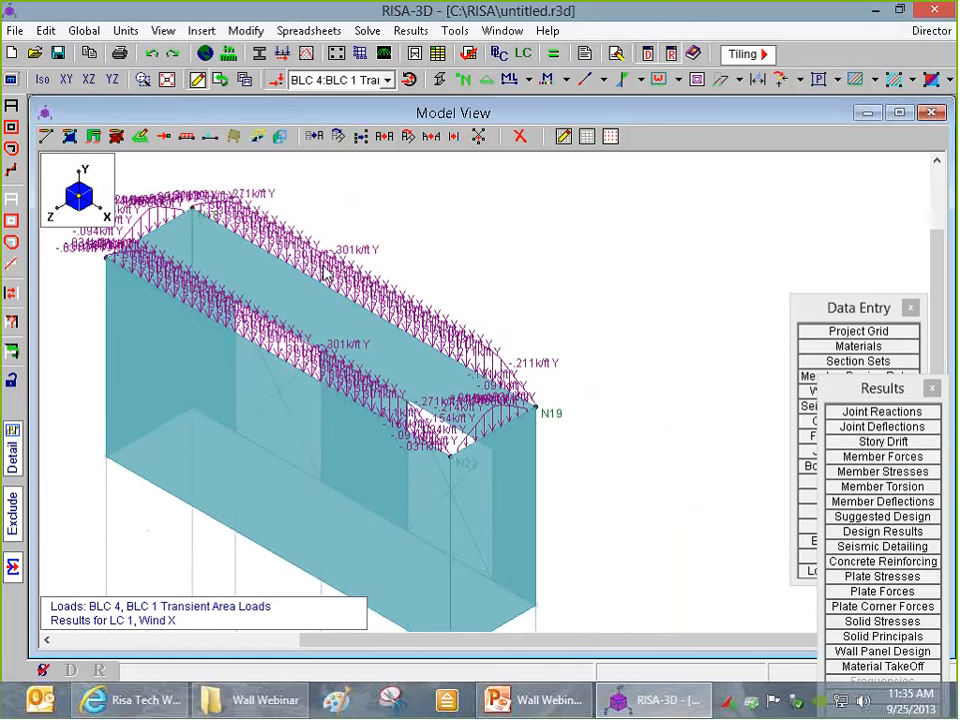
scroll(152, 195, "up", 3)
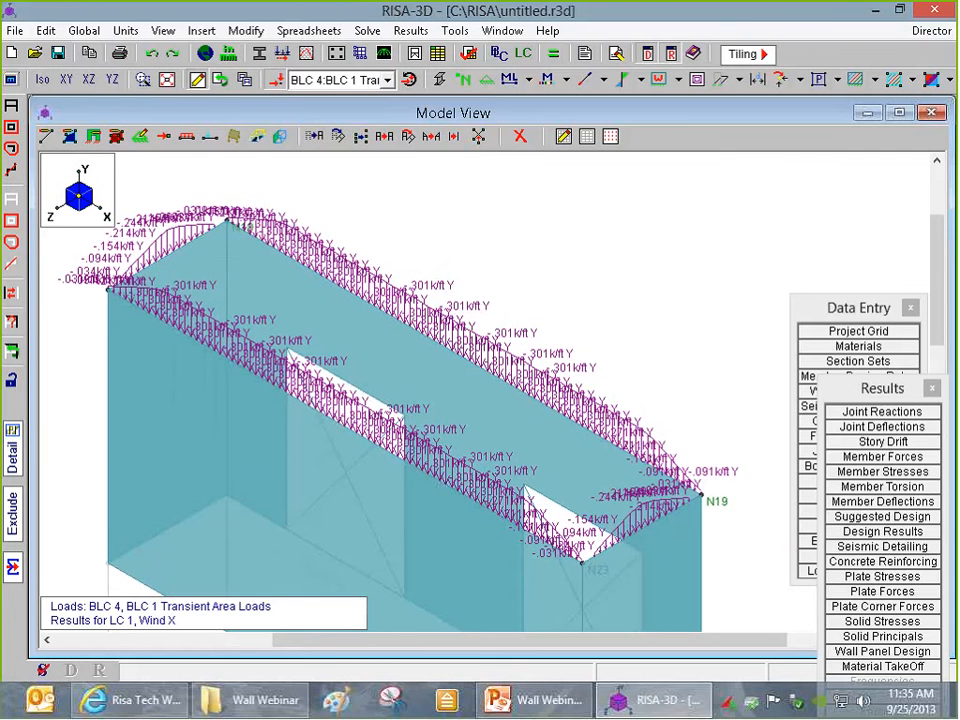
scroll(170, 266, "up", 1)
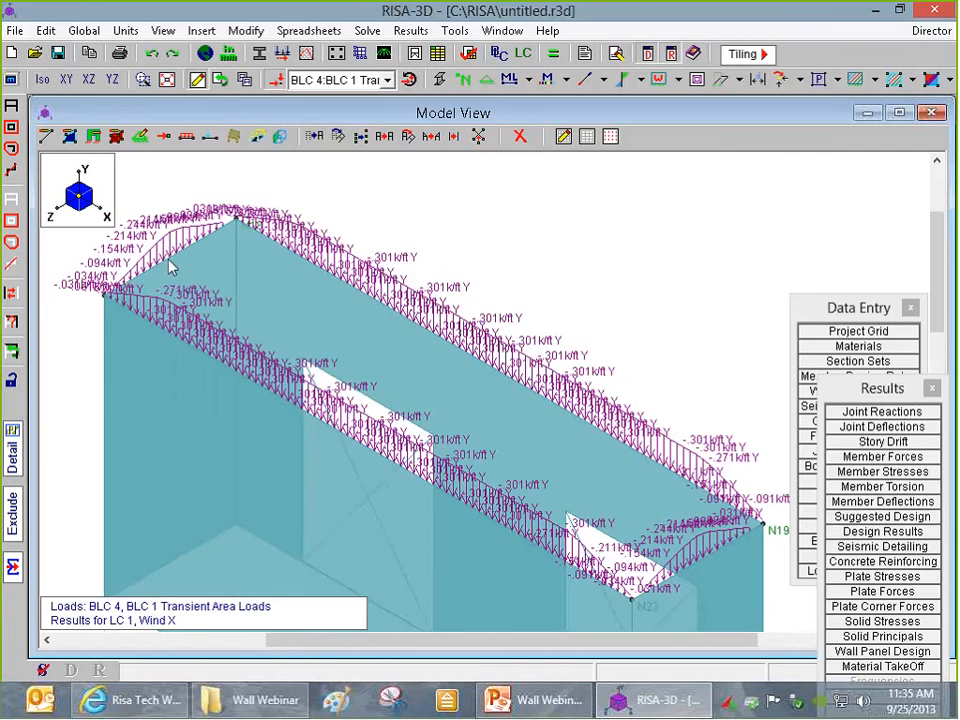
- Unselect the whole model and reselect only corner joints N18 and N22 at one short end of the roof
scroll(521, 394, "down", 3)
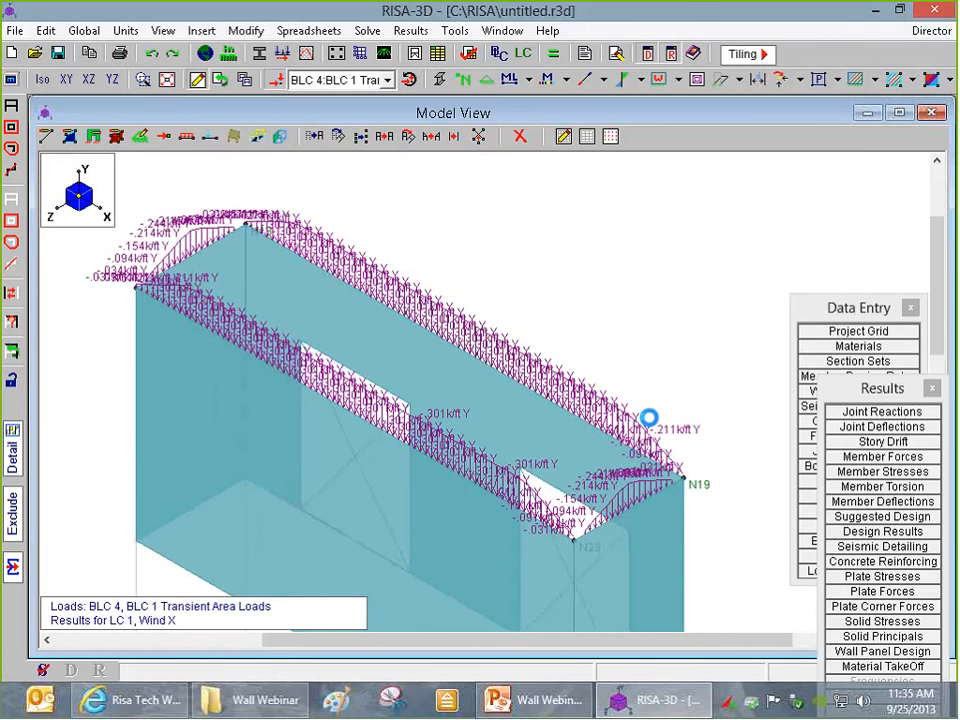
scroll(548, 362, "up", 2)
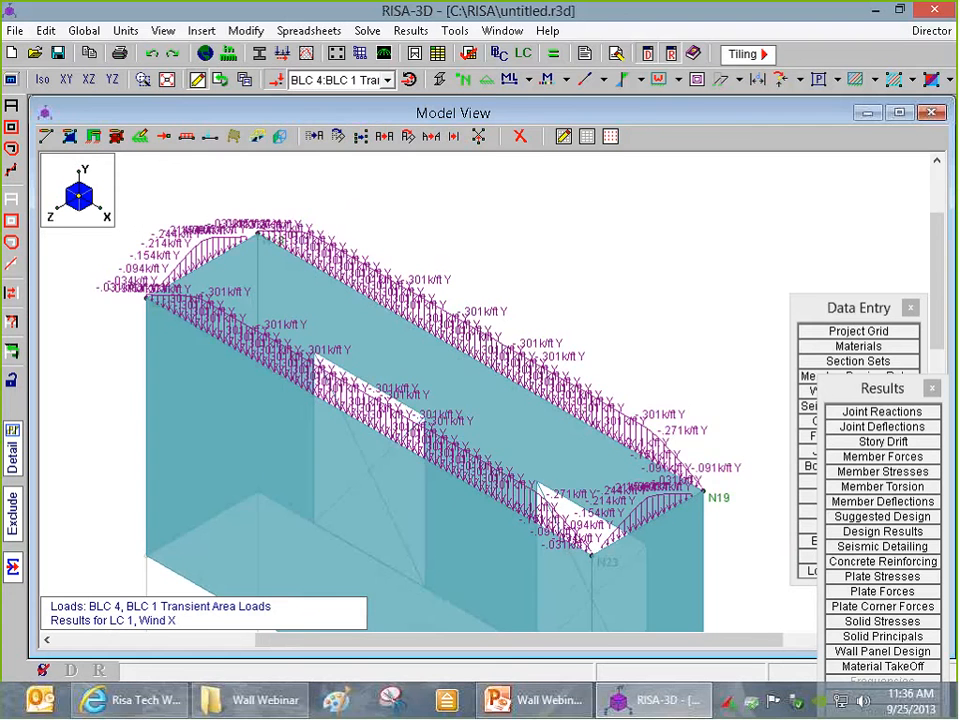
scroll(467, 262, "down", 1)
scroll(343, 235, "up", 1)
left_click(12, 200)
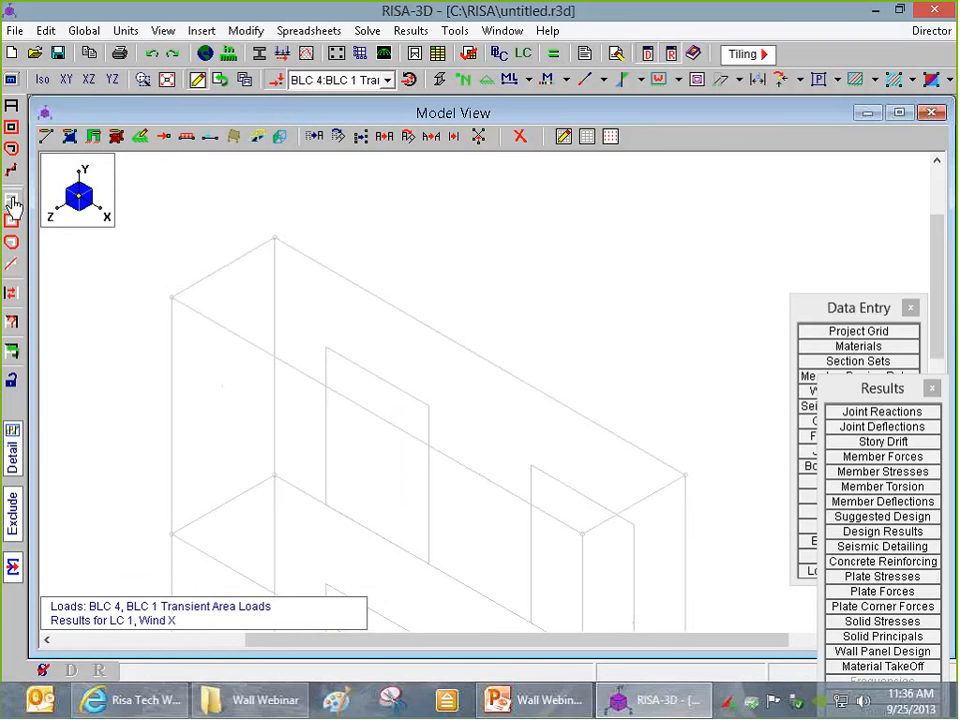
left_click(272, 239)
left_click(172, 297)
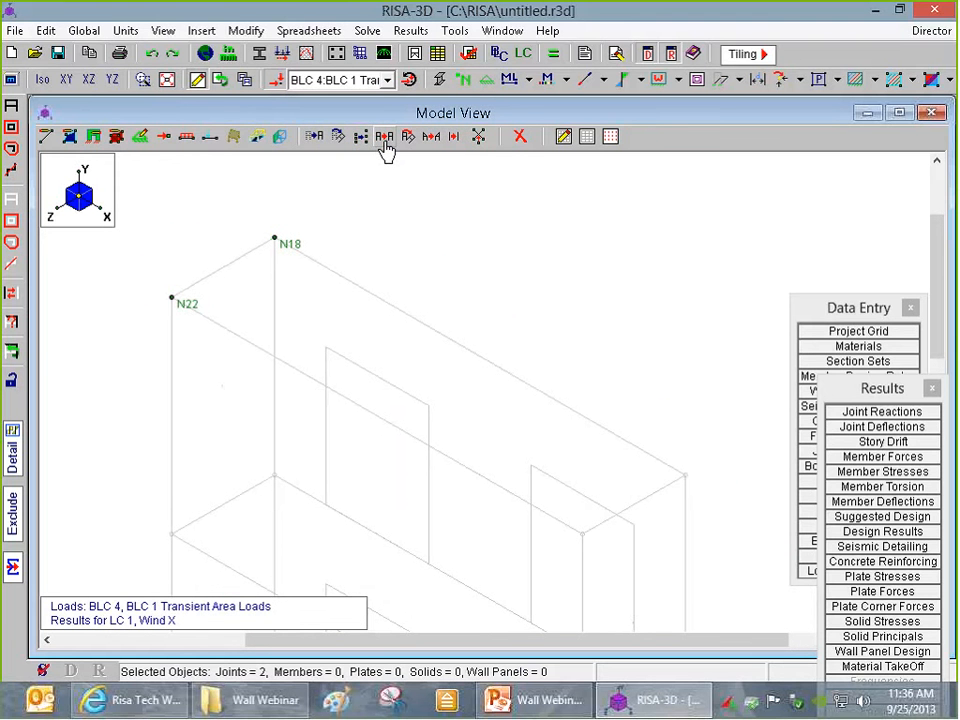
- Copy the two selected roof corner joints five times in the X direction at 4 ft increments
left_click(384, 138)
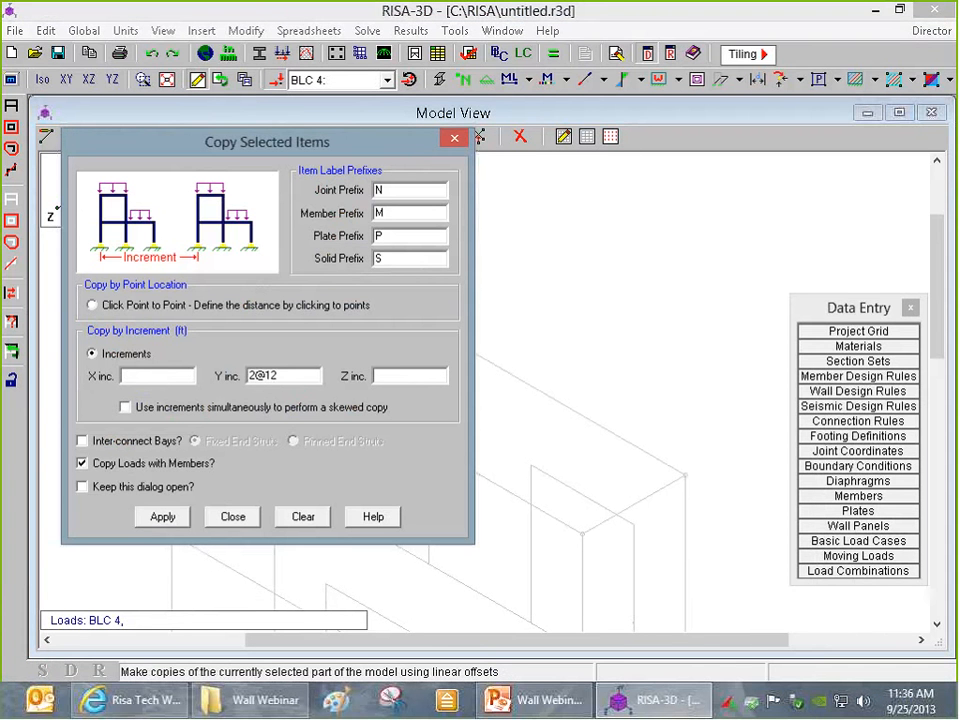
left_click(302, 517)
type("5@")
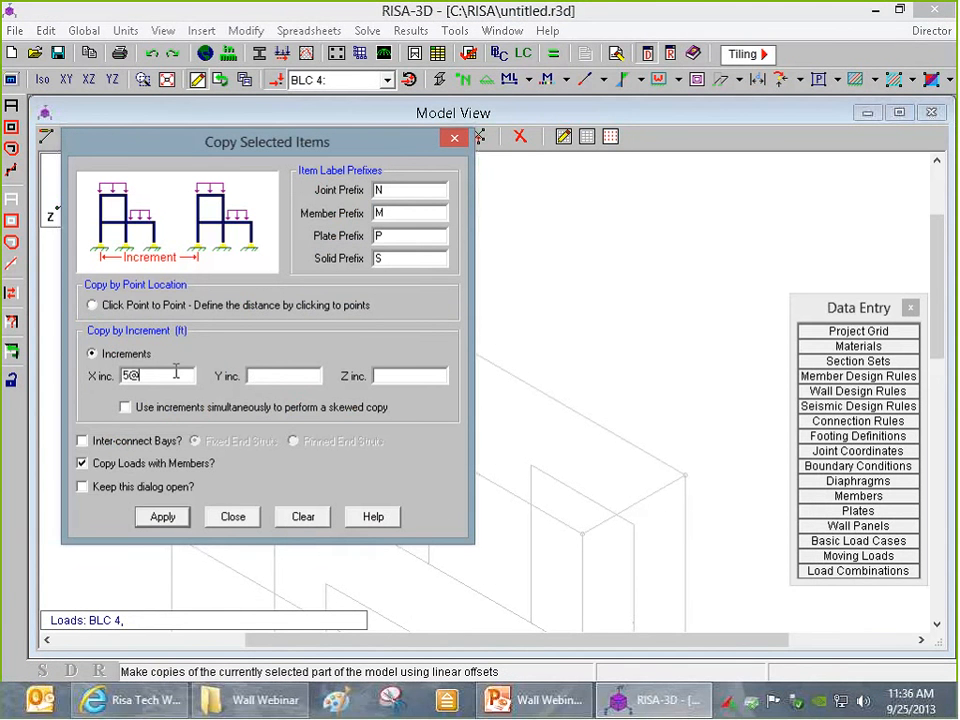
key("Escape")
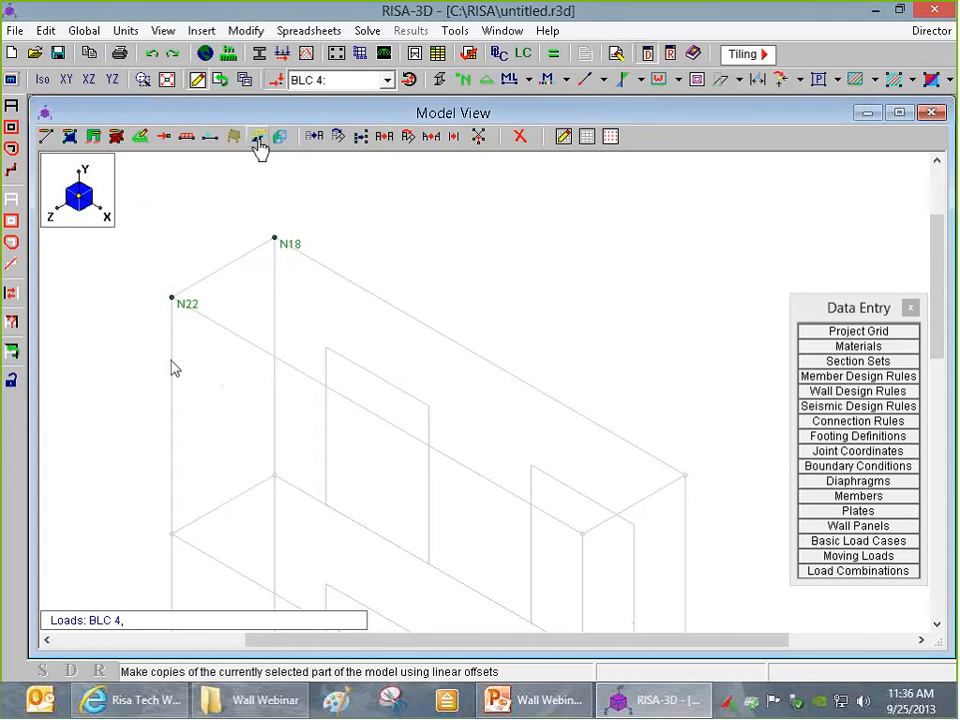
scroll(300, 311, "down", 2)
scroll(307, 247, "down", 3)
left_click(384, 137)
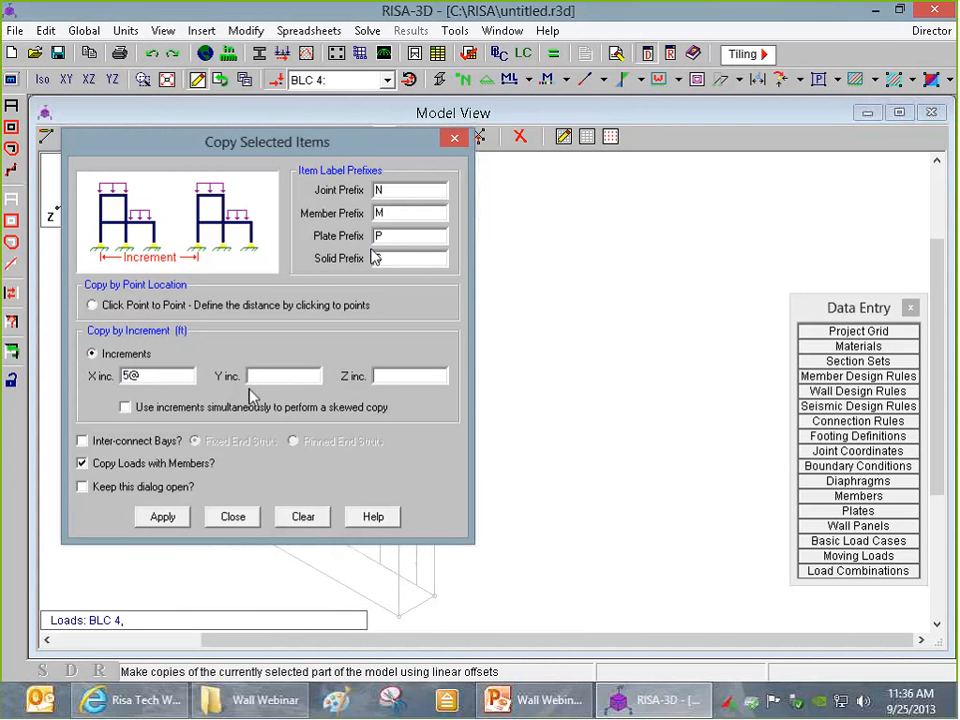
left_click(149, 377)
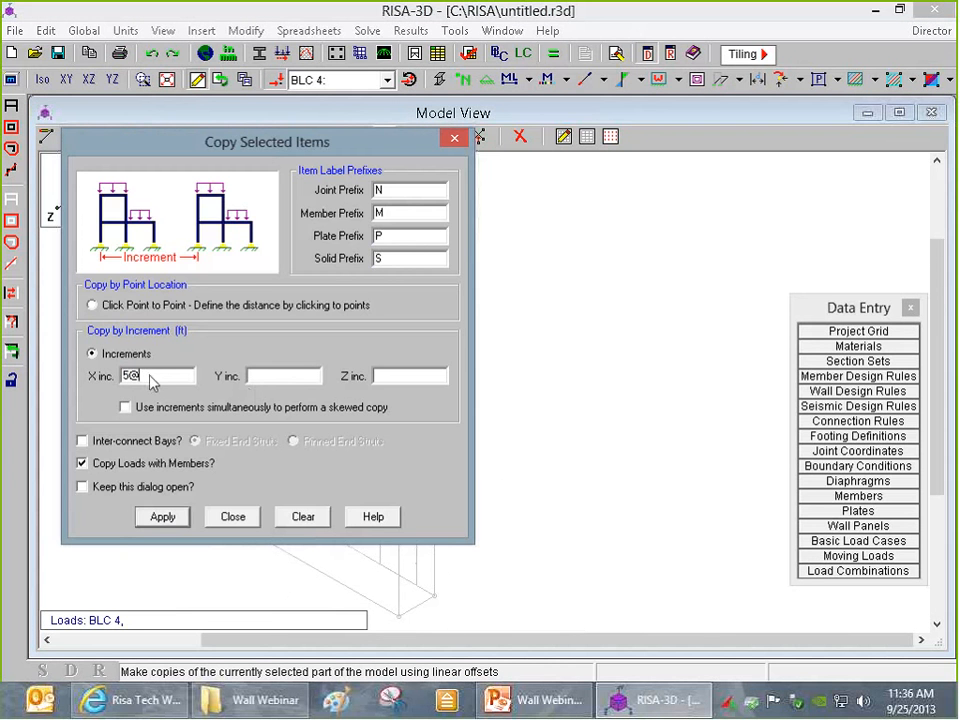
left_click(167, 521)
- Set up point-to-point drawing of wood beams with a 2x8 start shape and both ends pinned
scroll(321, 279, "up", 3)
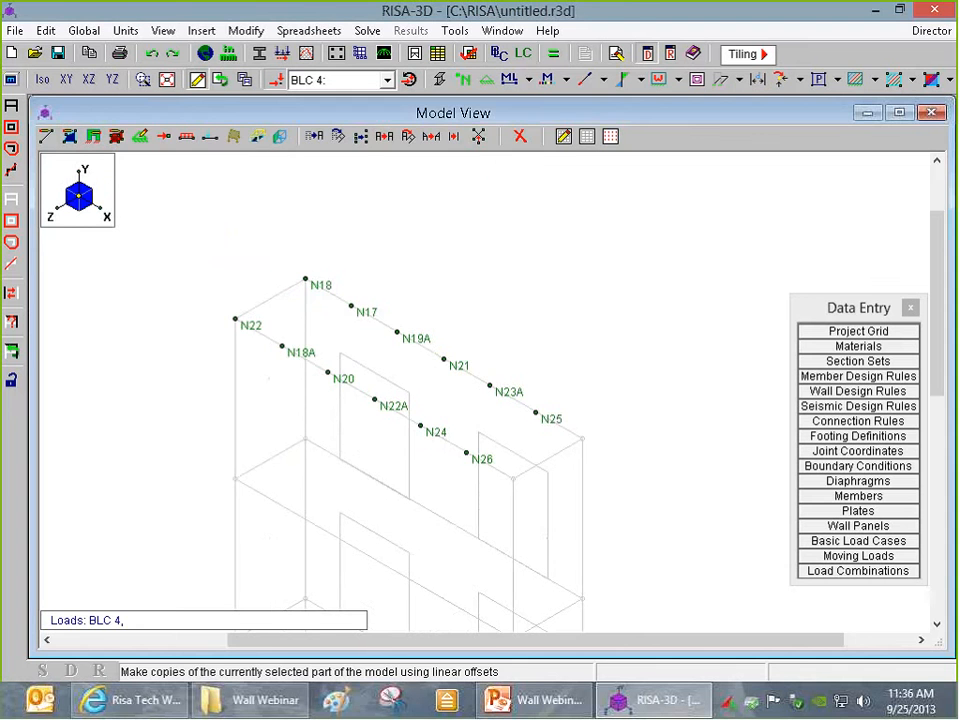
left_click(46, 137)
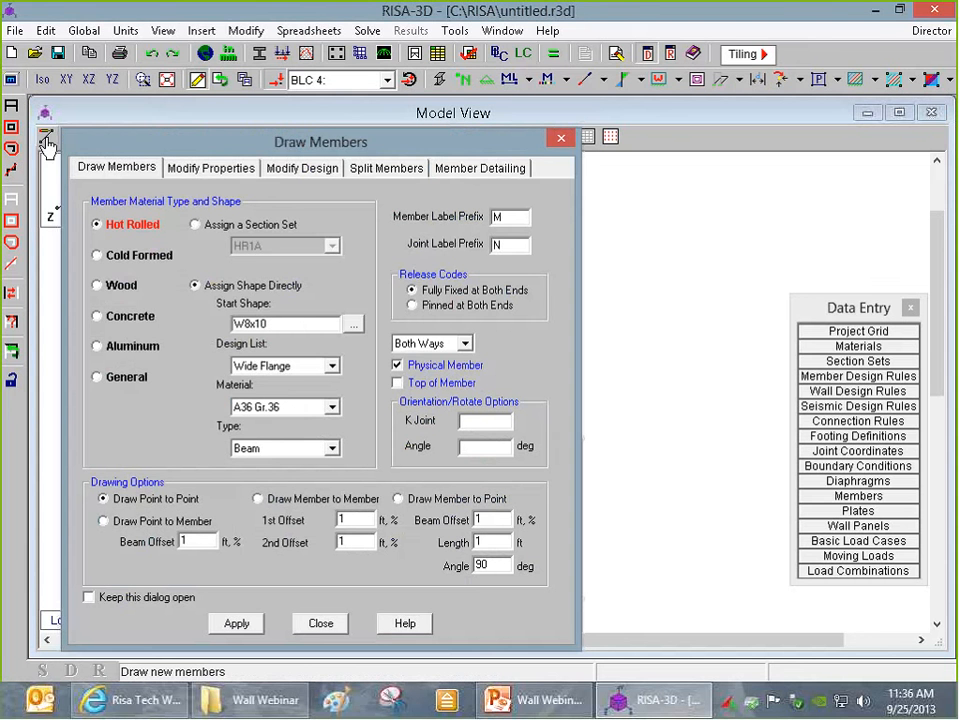
left_click(97, 285)
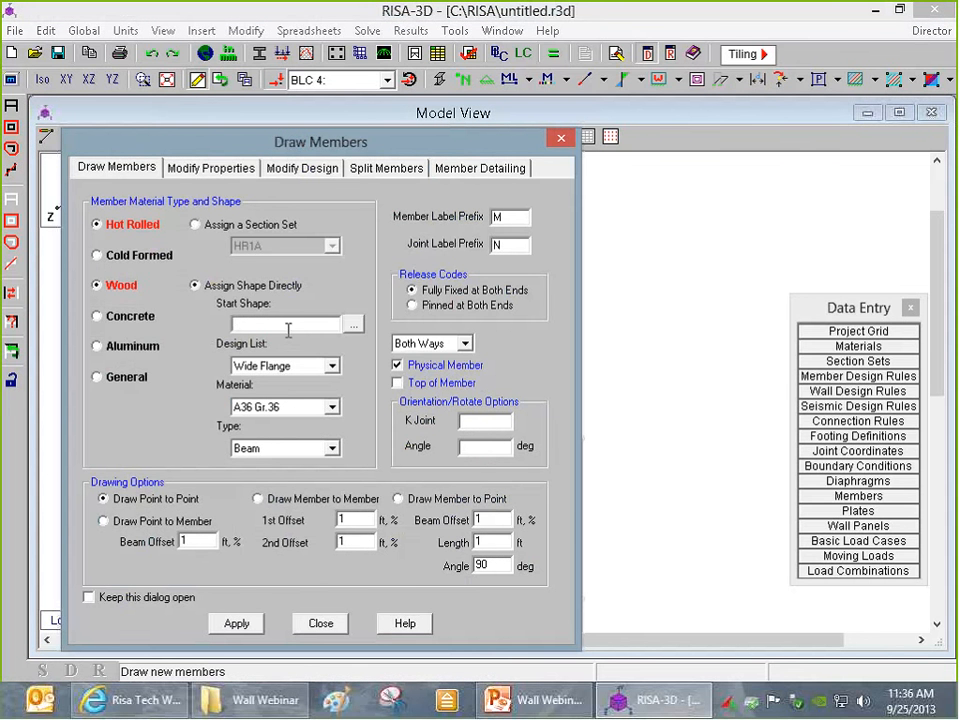
type("2")
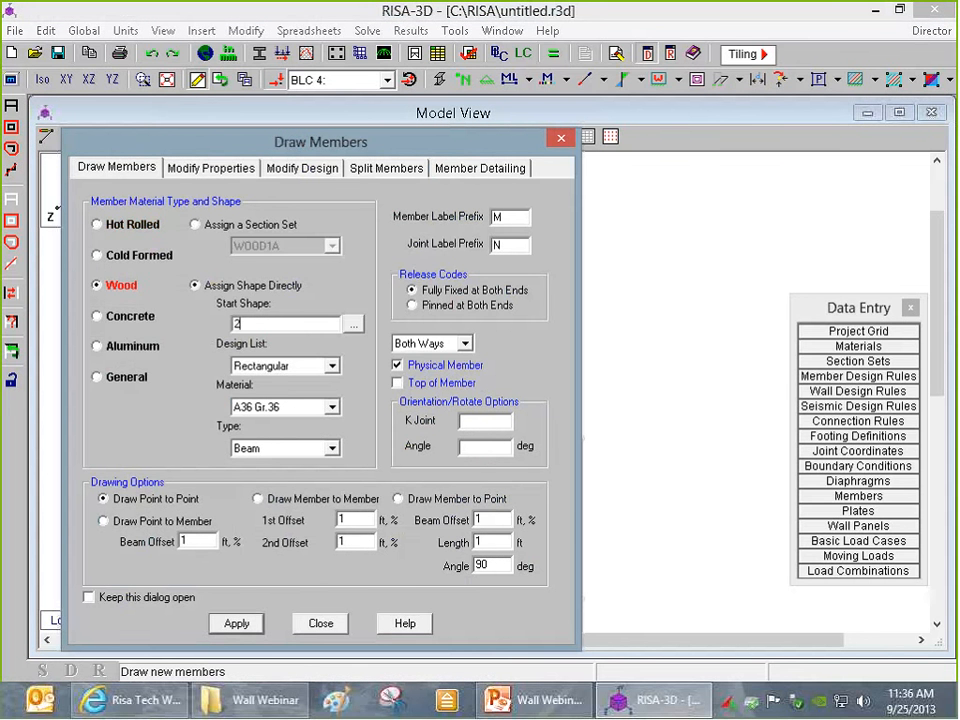
type("x8")
left_click(237, 623)
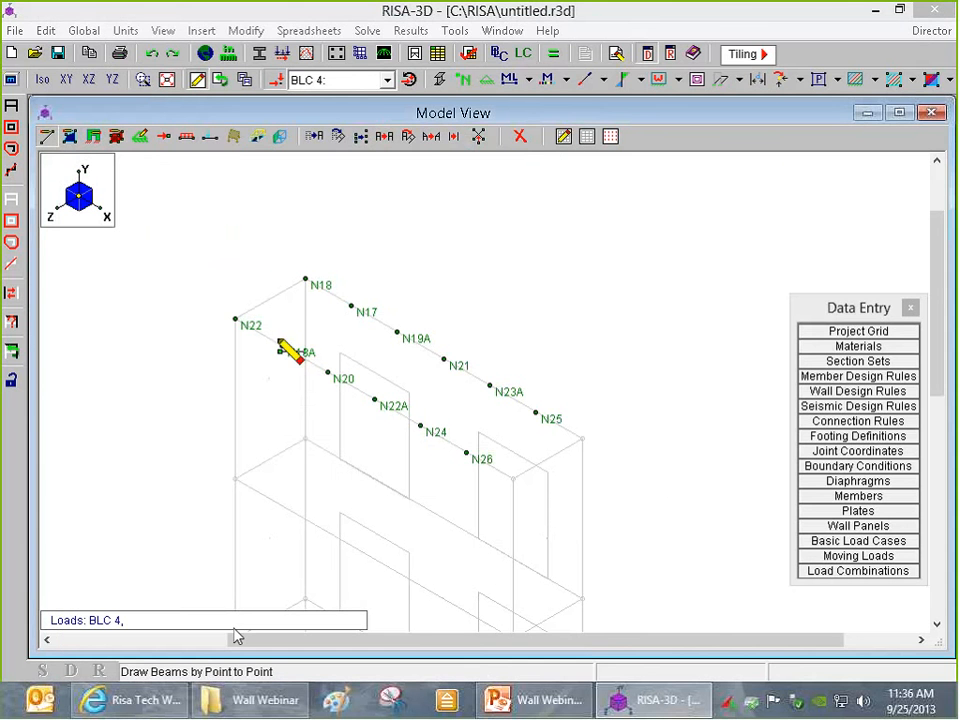
- Draw five parallel beams across the roof, joining each intermediate joint on one long edge to its opposite joint
left_click(282, 344)
left_click(351, 306)
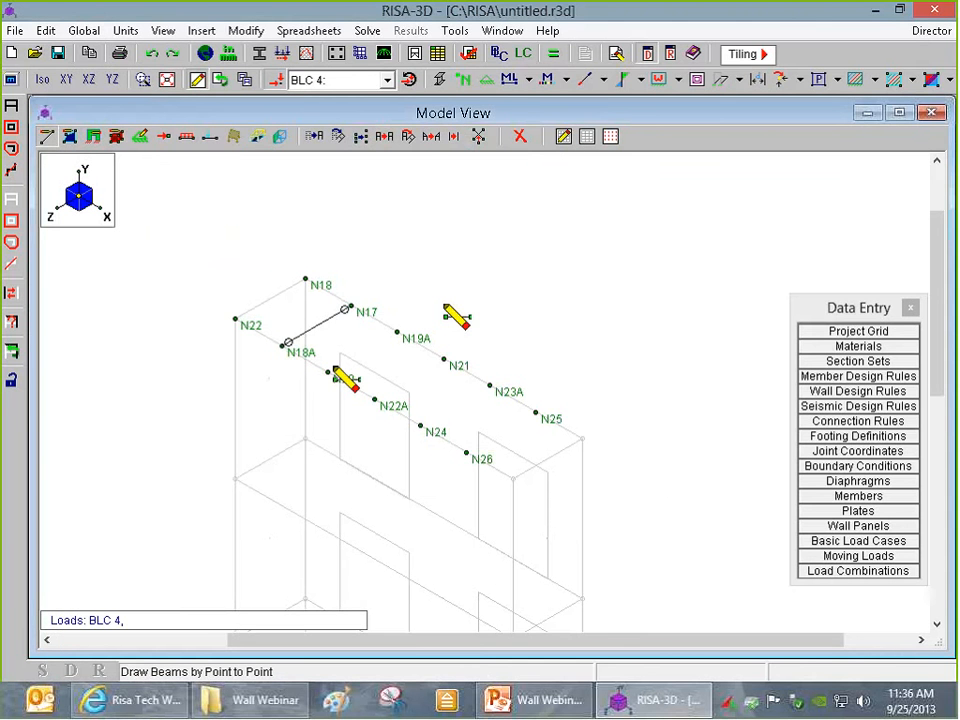
left_click(333, 371)
left_click(391, 335)
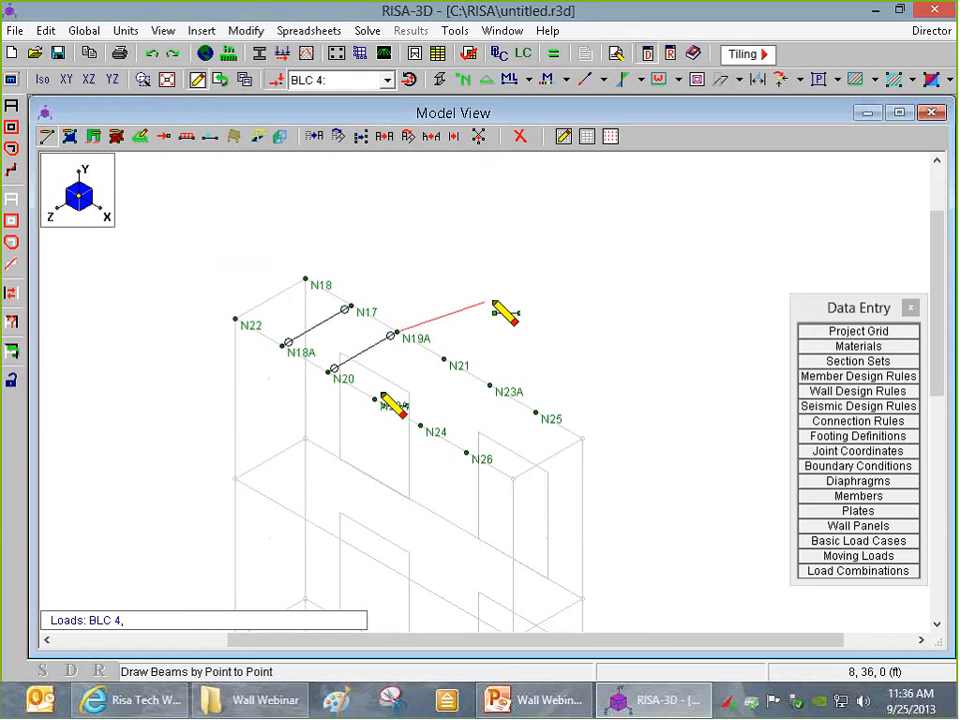
left_click(378, 399)
left_click(443, 360)
left_click(421, 424)
left_click(486, 388)
left_click(466, 453)
left_click(533, 413)
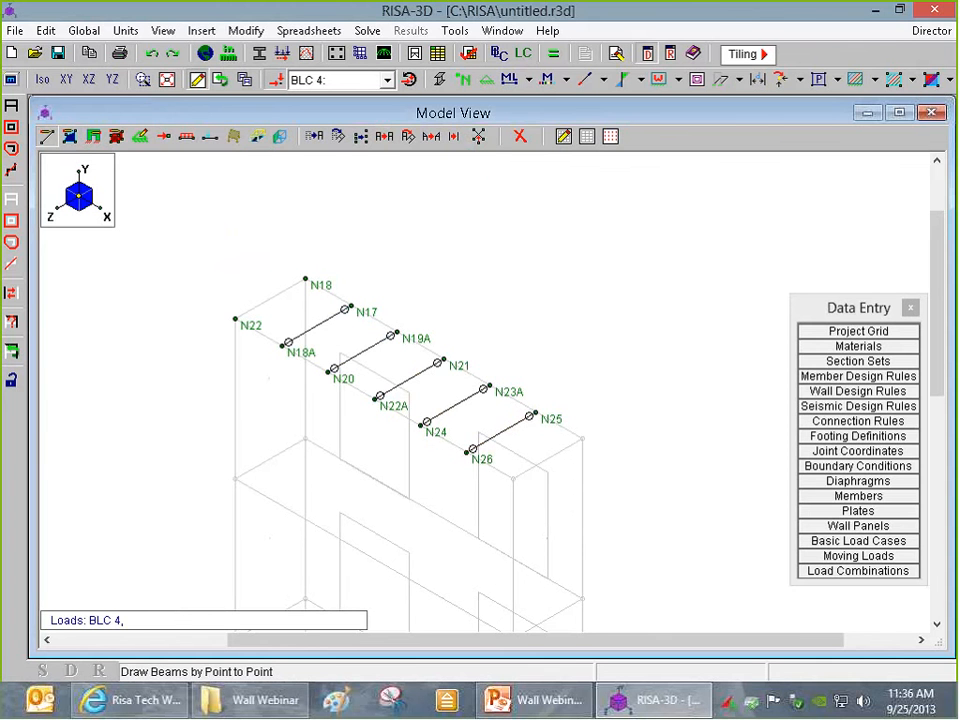
- Solve the Wind X load combination and inspect the BLC 4 transient area loads on the roof beams
left_click(553, 53)
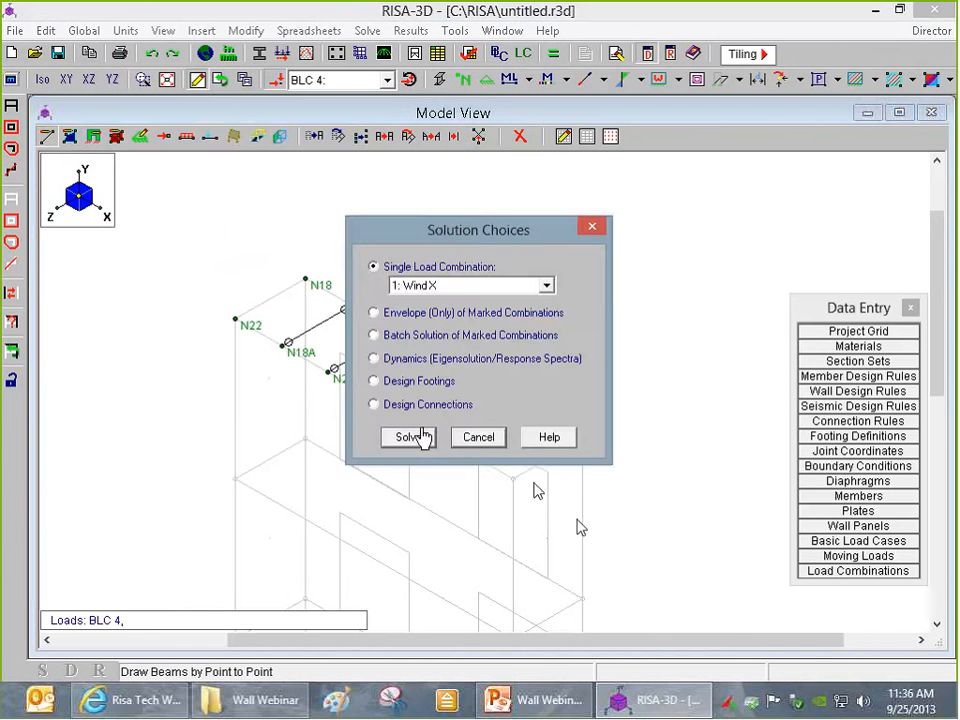
left_click(420, 437)
scroll(550, 430, "up", 5)
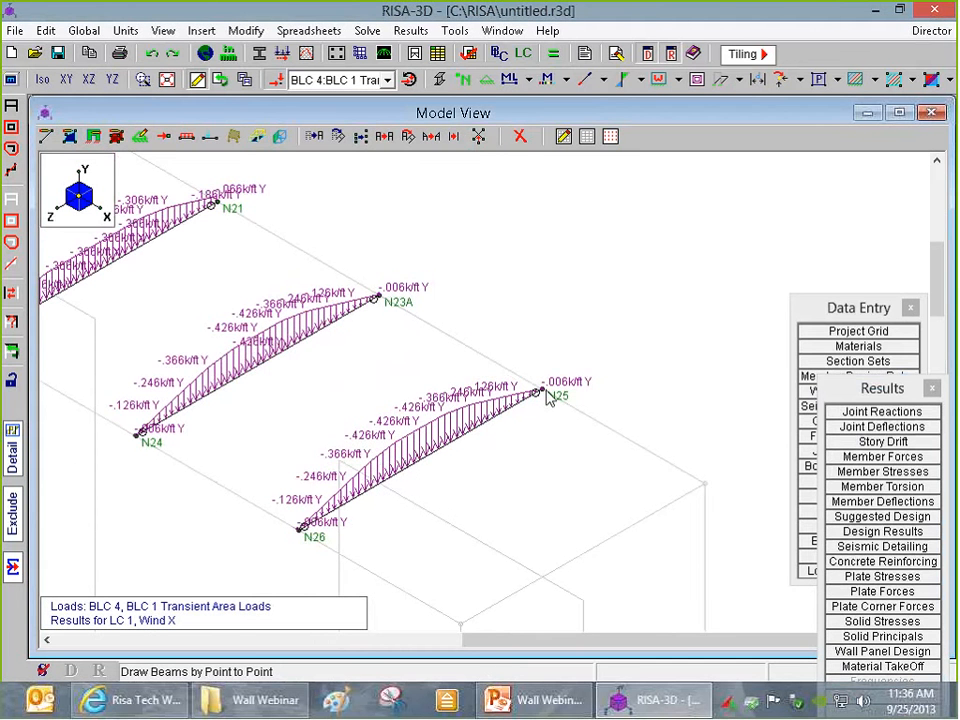
scroll(545, 397, "down", 1)
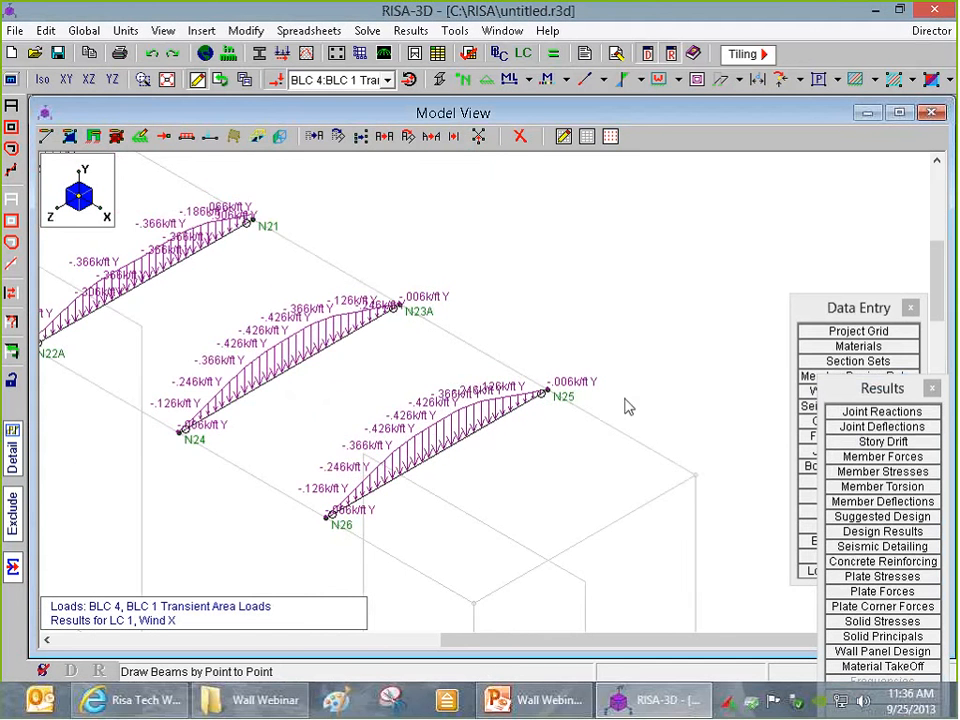
- Reselect the top-story long walls and one end wall to view their transient roof loads, and return to the isometric view
scroll(585, 405, "down", 2)
left_click(575, 406)
scroll(585, 421, "down", 1)
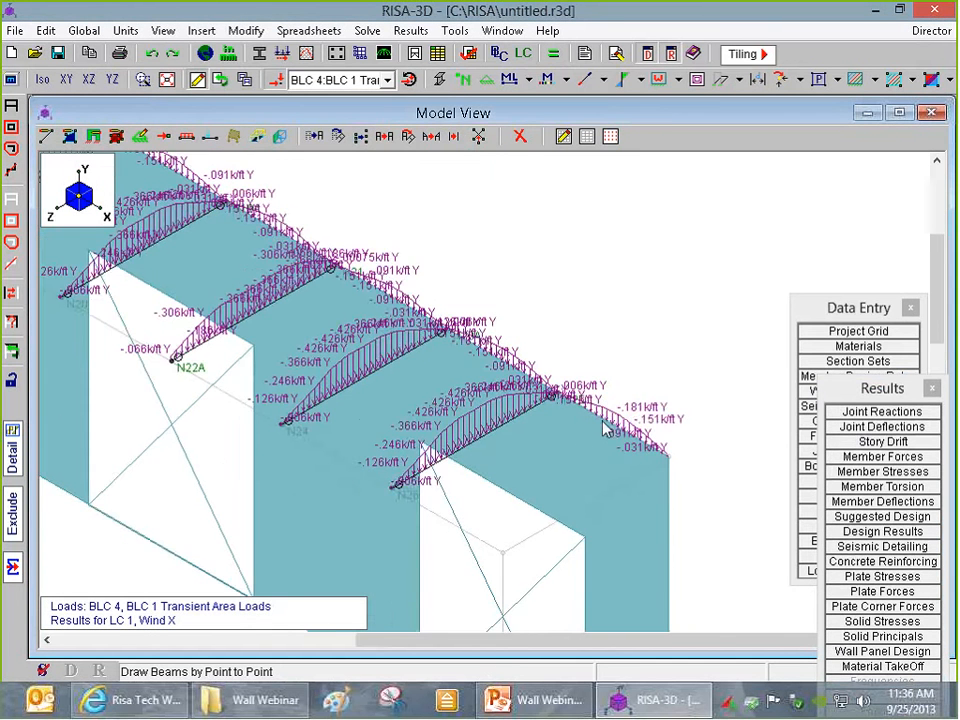
scroll(575, 425, "down", 1)
scroll(503, 449, "down", 2)
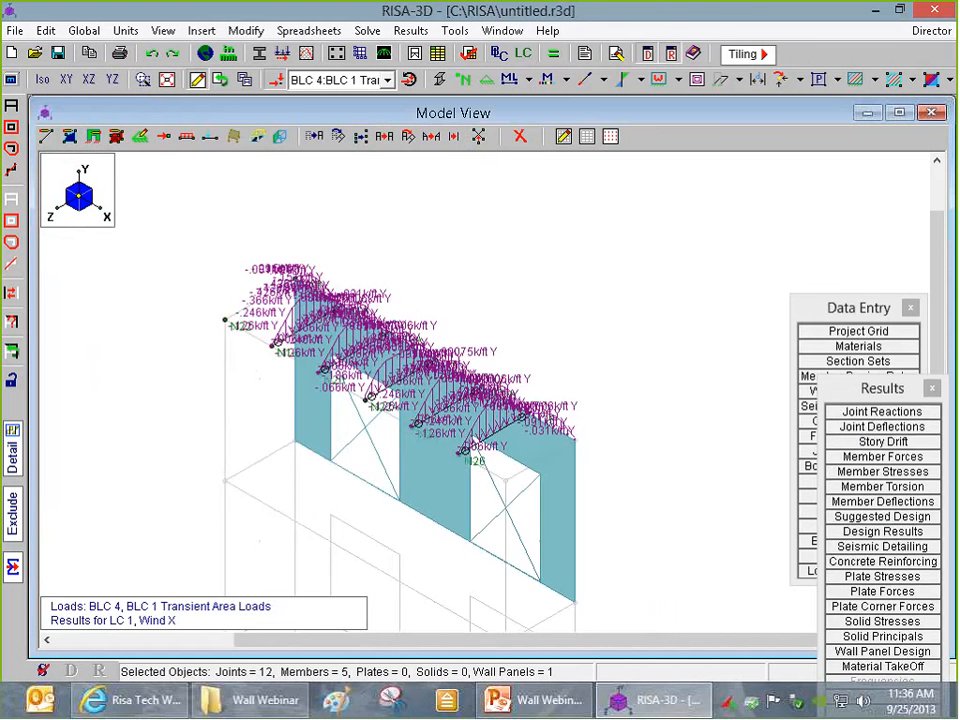
middle_click_drag(345, 590, 188, 534, "shift")
left_click(266, 438)
left_click(527, 297)
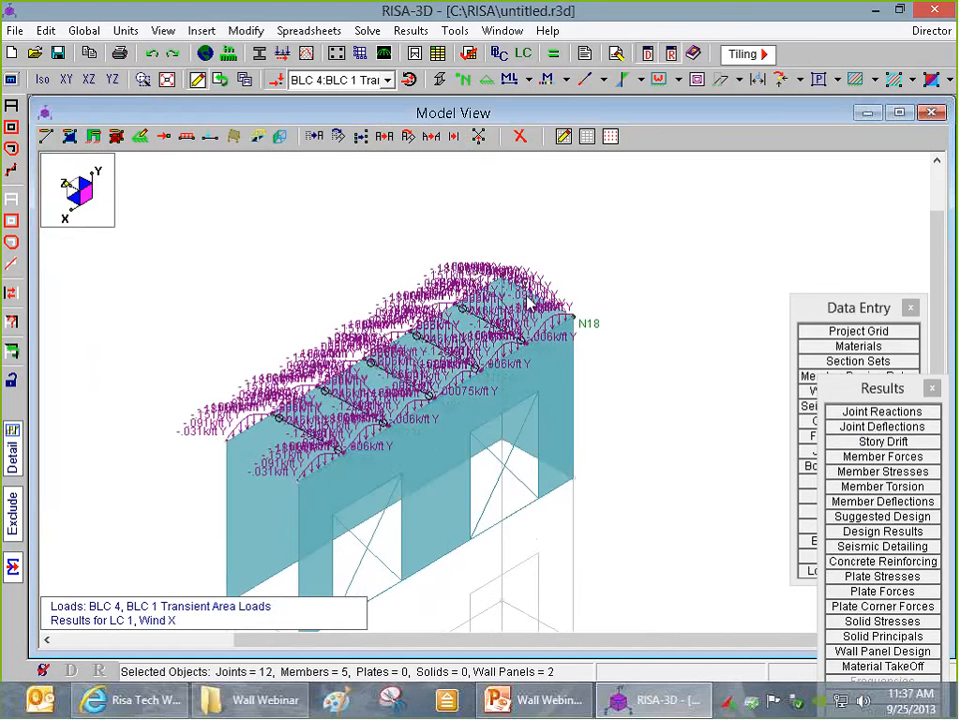
middle_click_drag(527, 297, 493, 567, "shift")
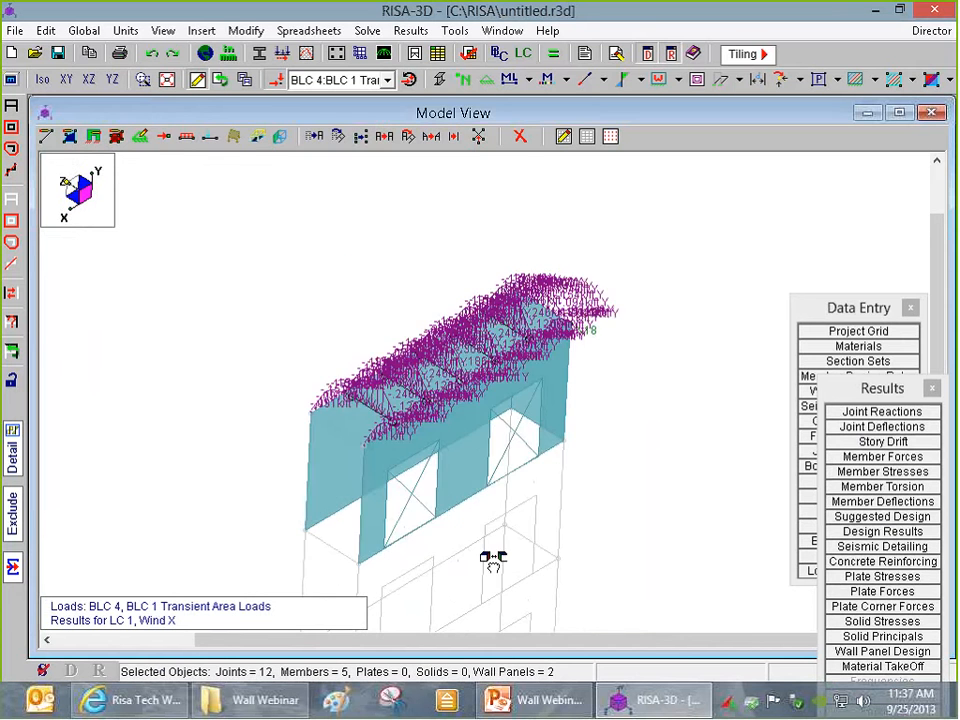
left_click(48, 84)
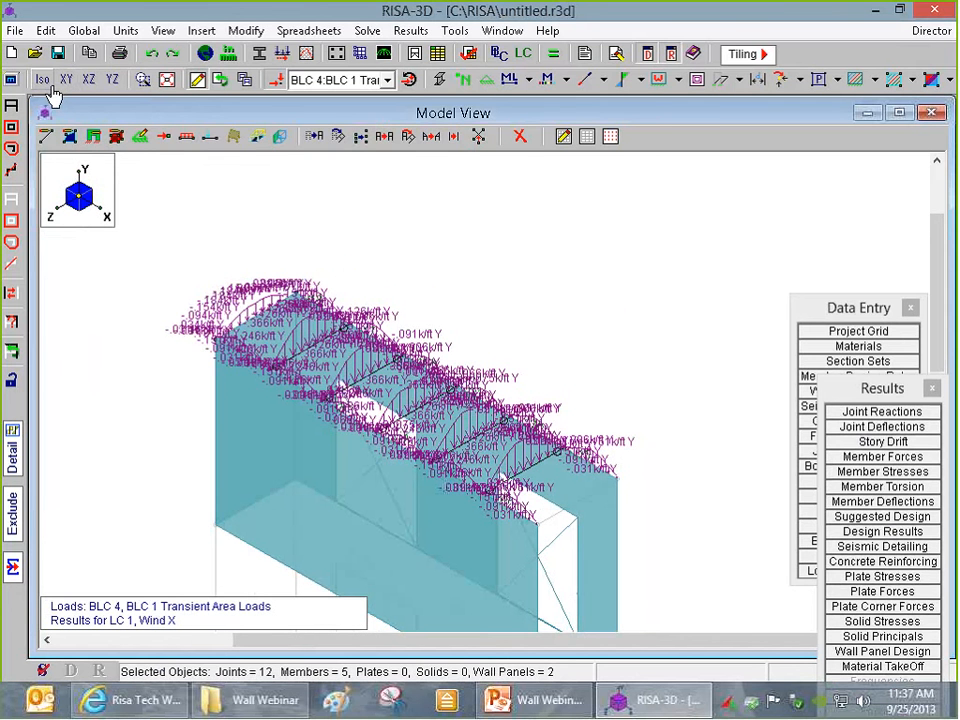
- Select the entire model and display the BLC 1: Dead loads on it
left_click(324, 87)
left_click(327, 87)
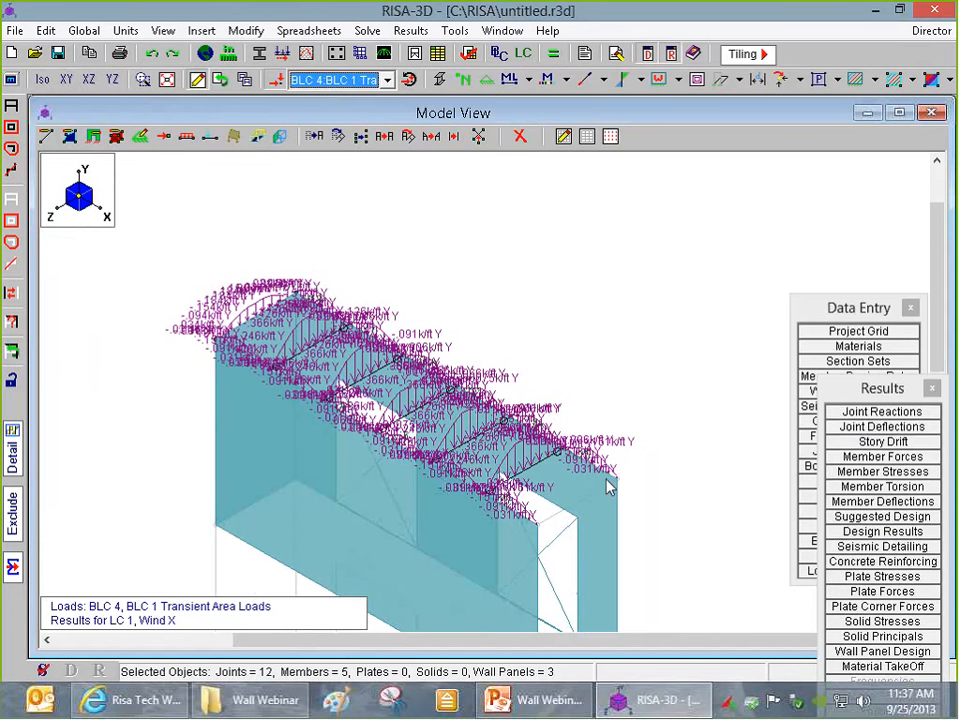
left_click(10, 112)
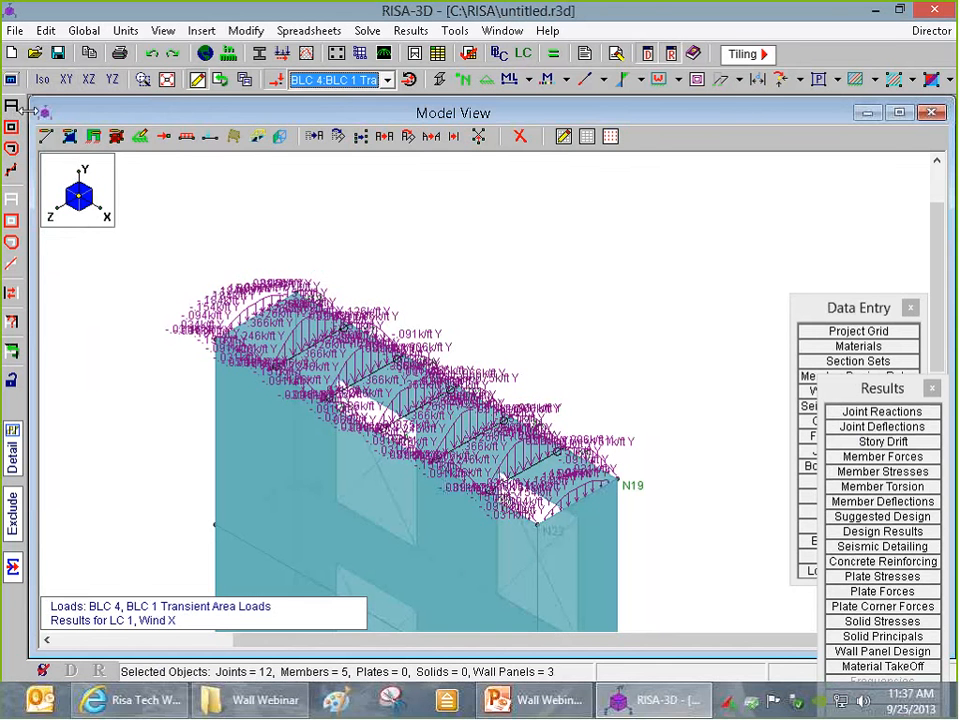
left_click(276, 80)
key("Up")
left_click_drag(870, 301, 803, 279)
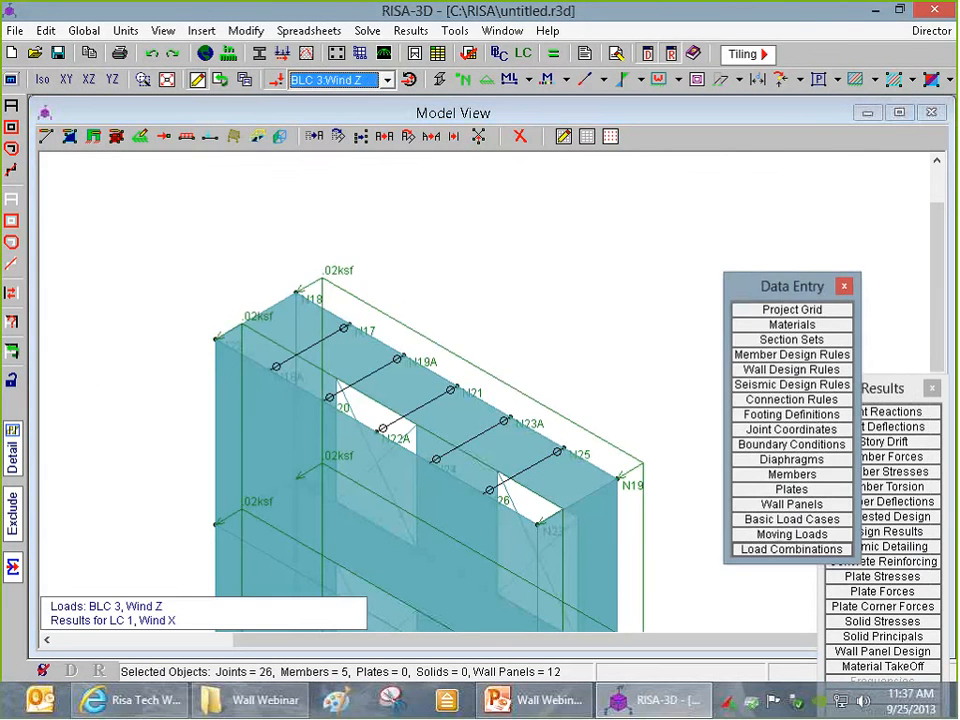
left_click(783, 519)
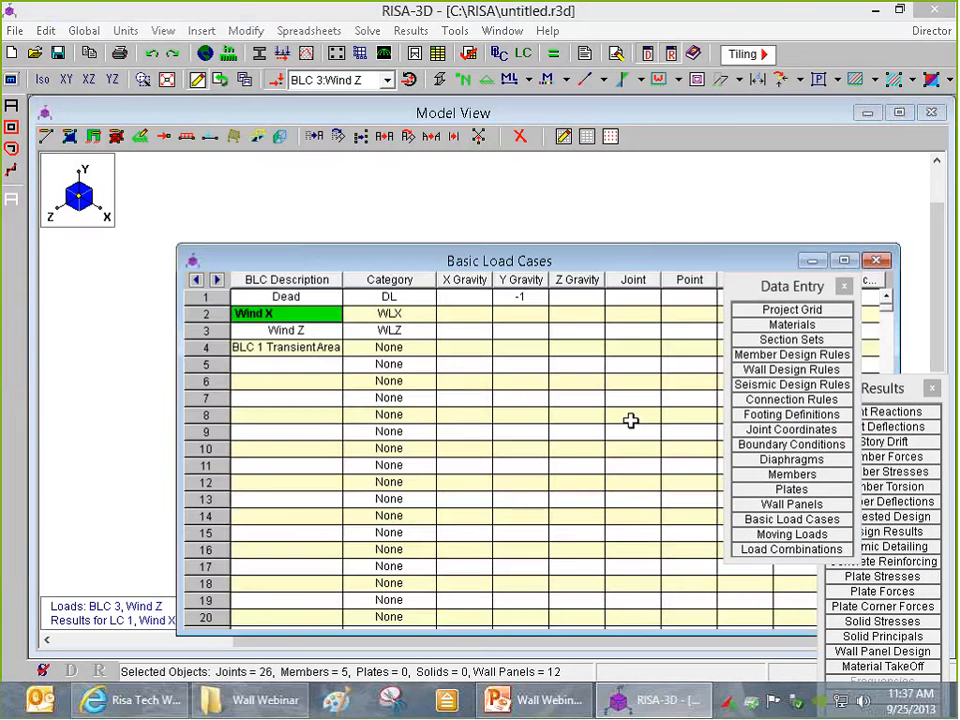
left_click(523, 190)
left_click(335, 80)
left_click(330, 97)
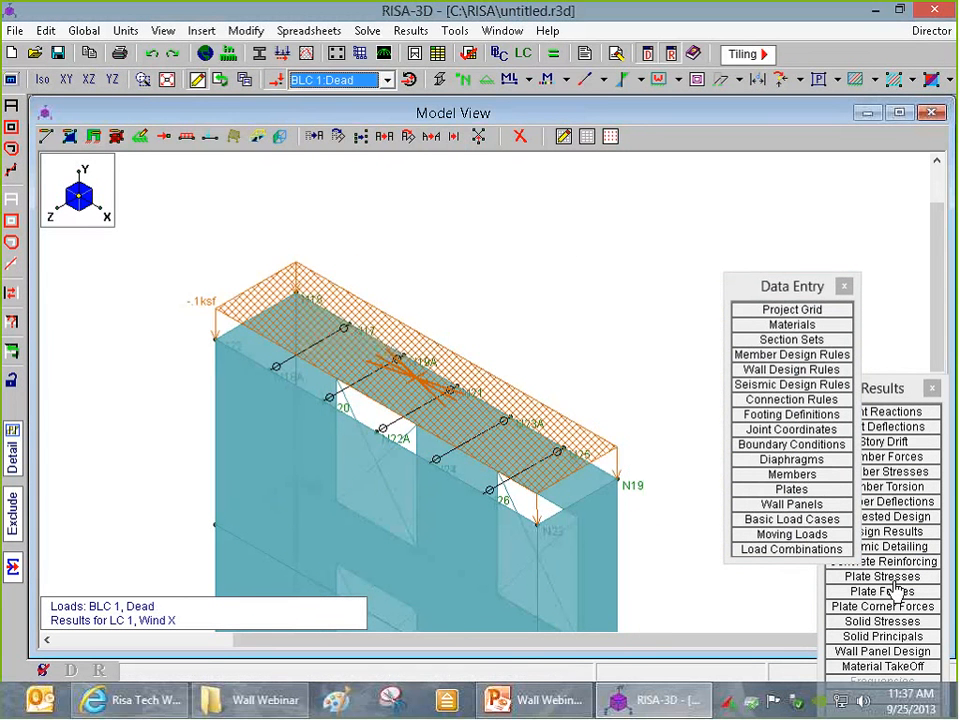
- Change the distribution of the BLC 1: Dead roof area load to B-C and solve the Wind X load combination again
left_click(792, 520)
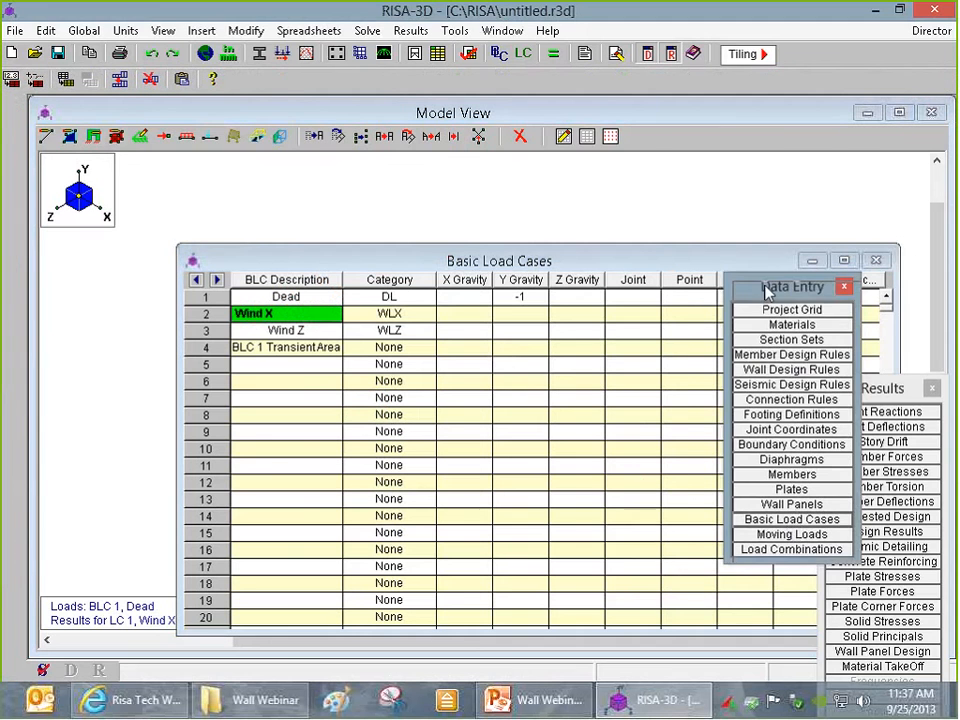
left_click(800, 297)
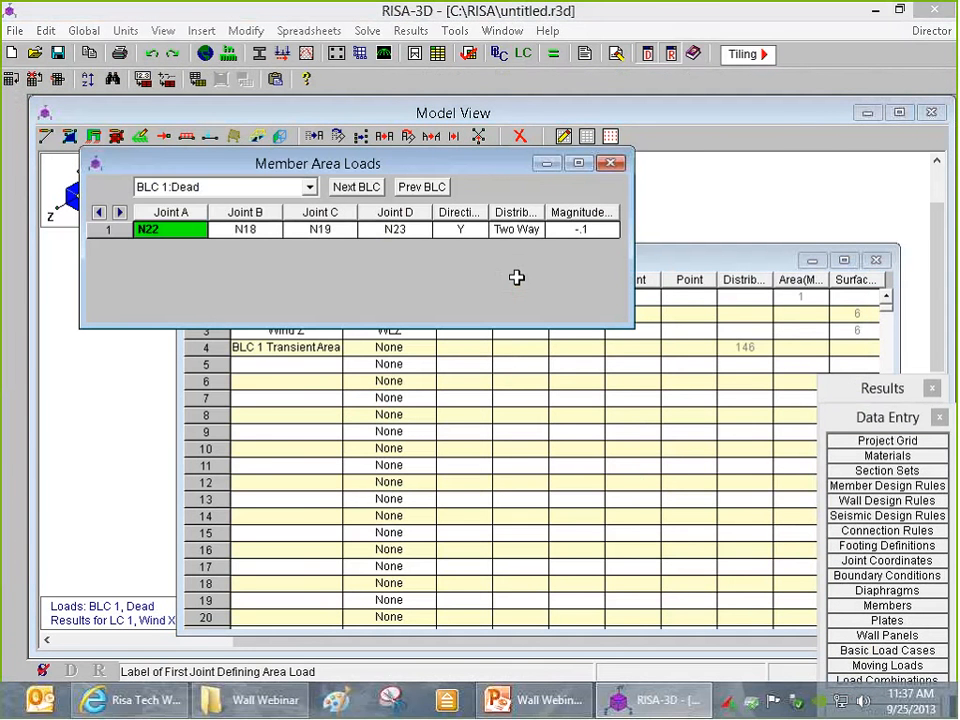
left_click(507, 231)
left_click(507, 294)
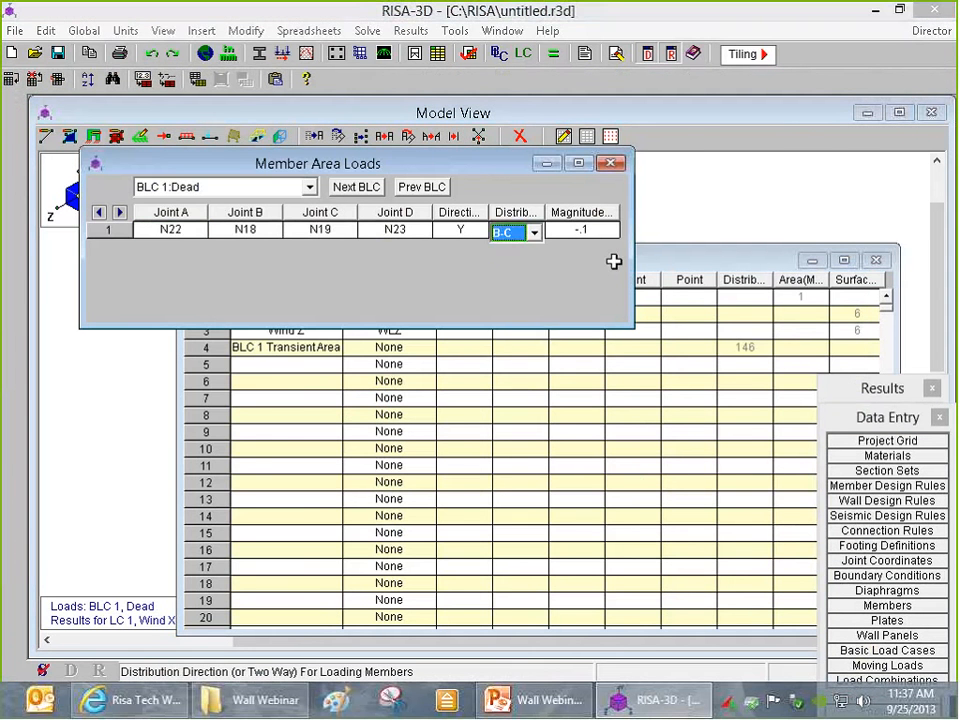
left_click(655, 220)
left_click(368, 247)
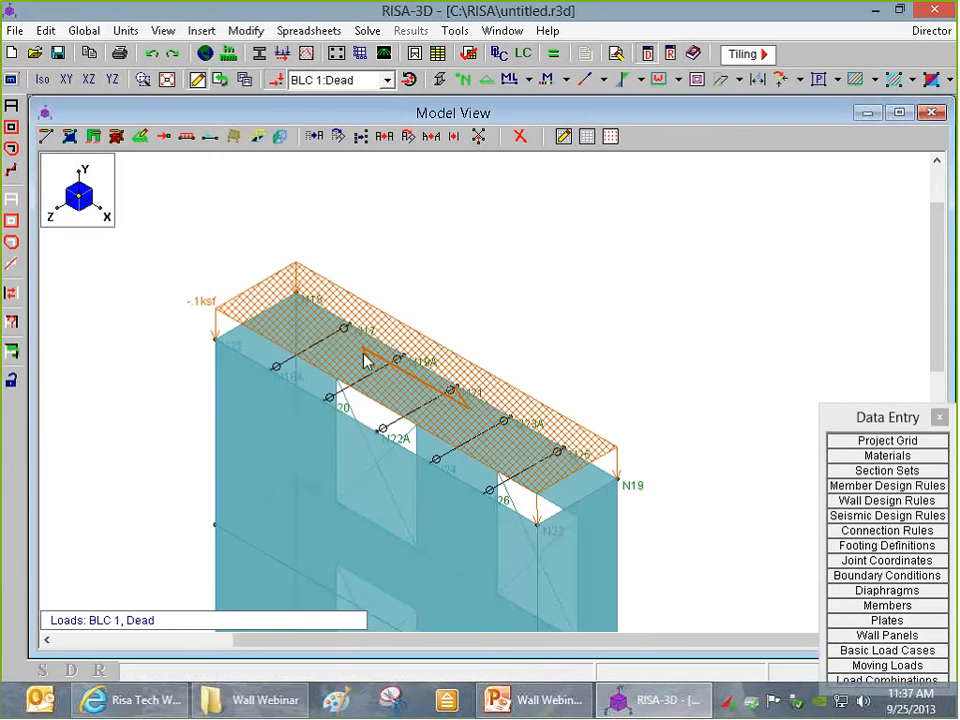
left_click(552, 55)
left_click(408, 437)
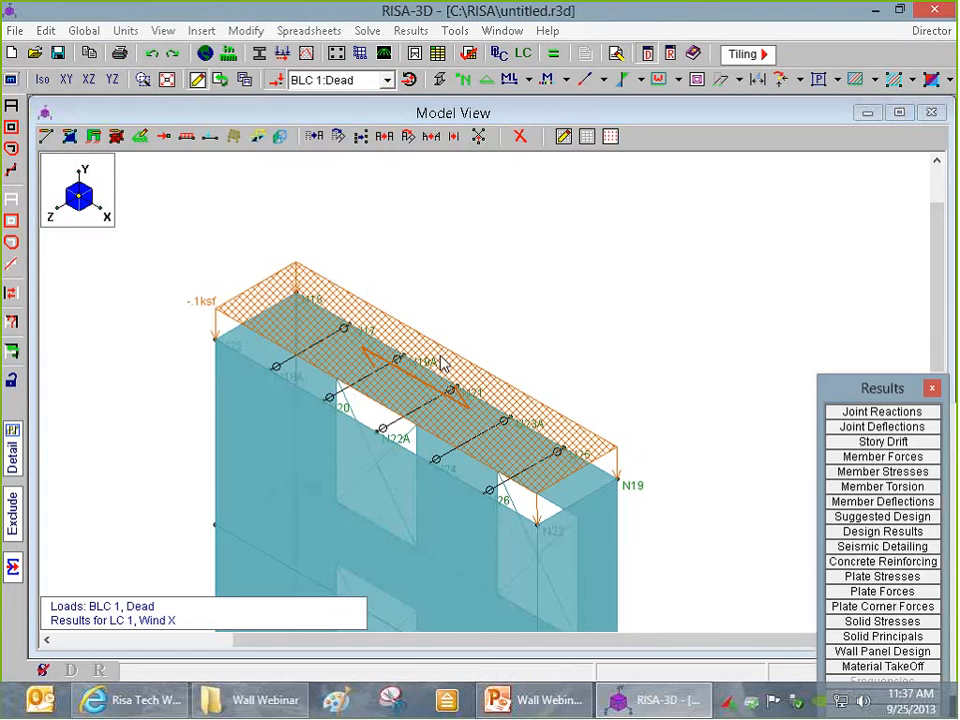
- Display the BLC 4 transient area loads on the roof beams and end walls, and switch the model rendering to wireframe
left_click(360, 79)
left_click(334, 141)
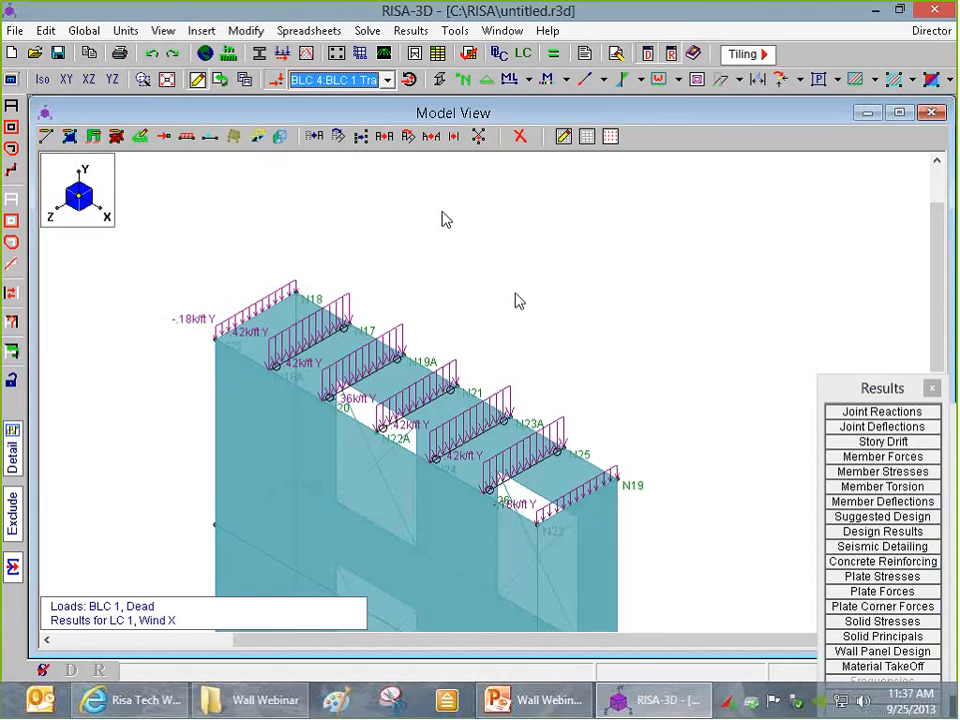
scroll(311, 343, "up", 2)
scroll(319, 335, "down", 3)
scroll(461, 403, "up", 3)
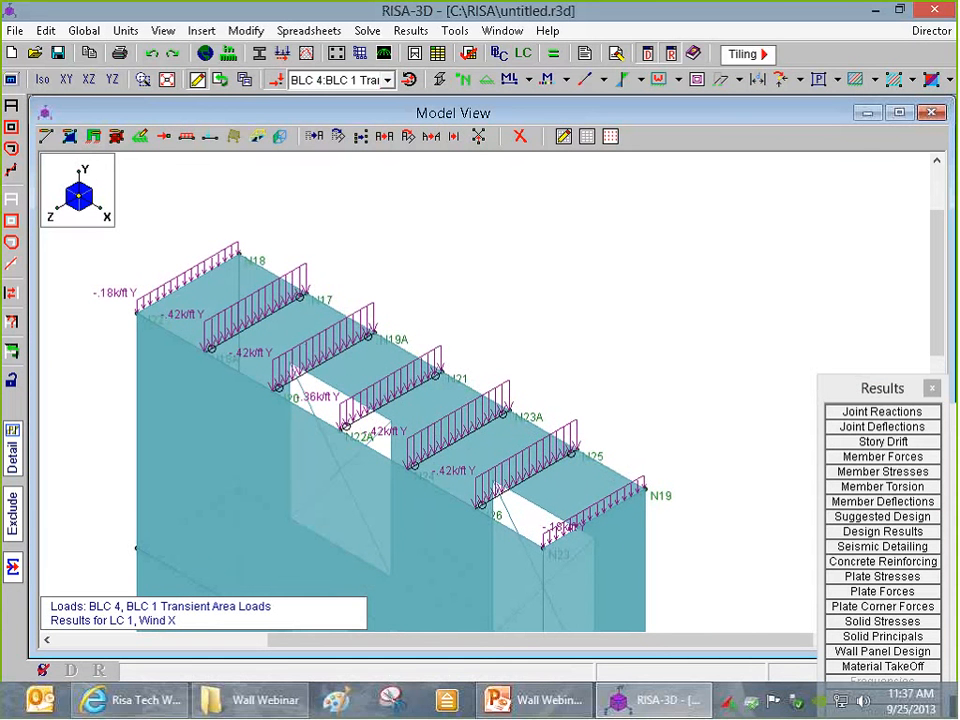
left_click(437, 82)
left_click(437, 84)
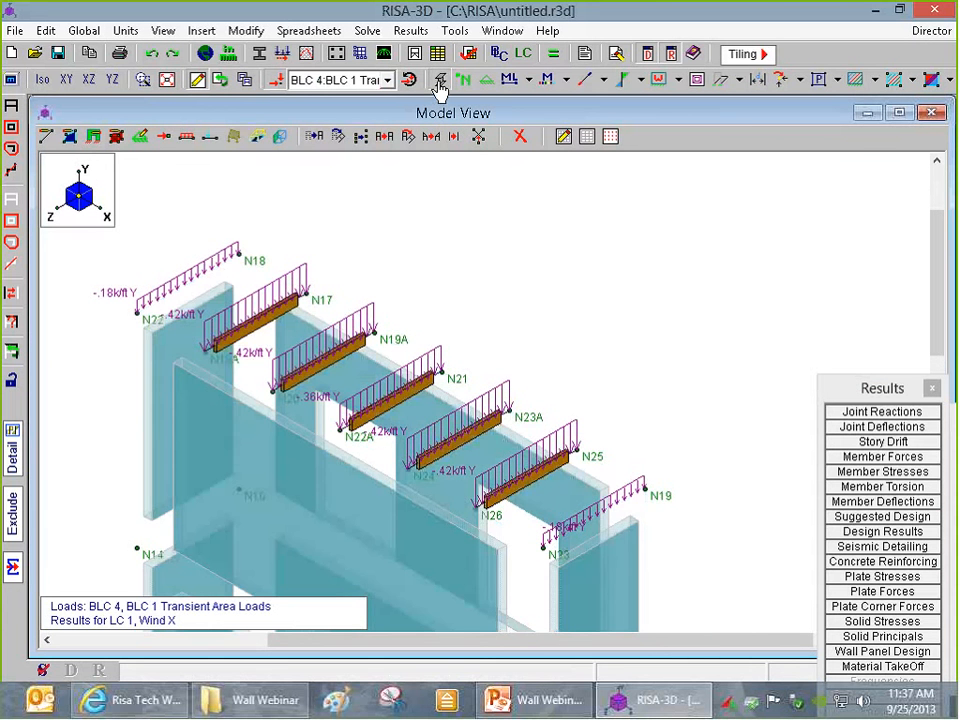
left_click(437, 84)
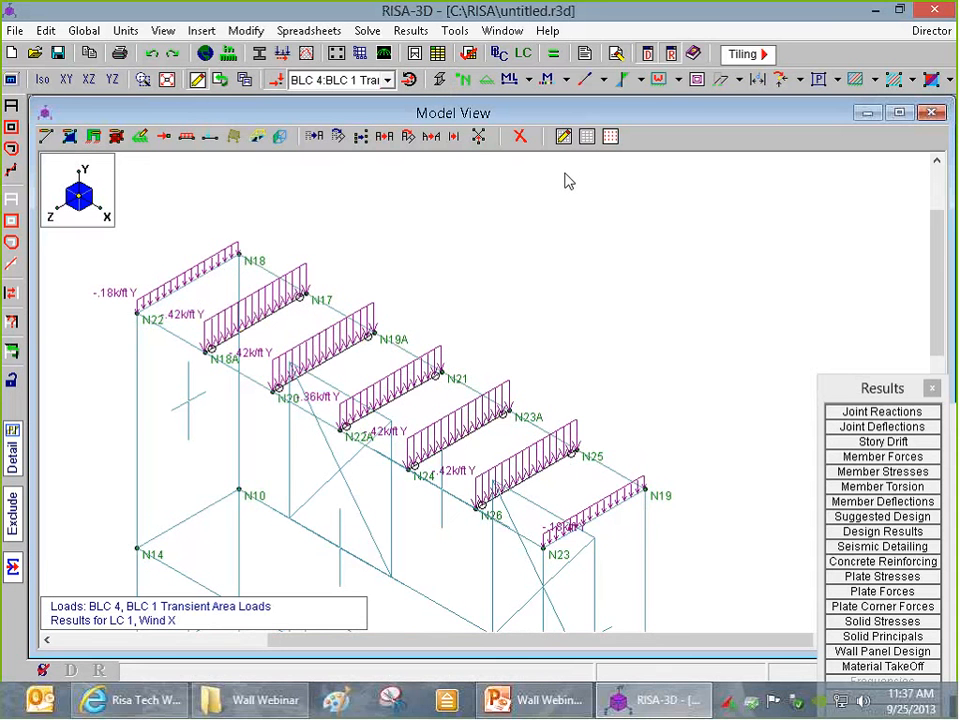
scroll(565, 181, "down", 3)
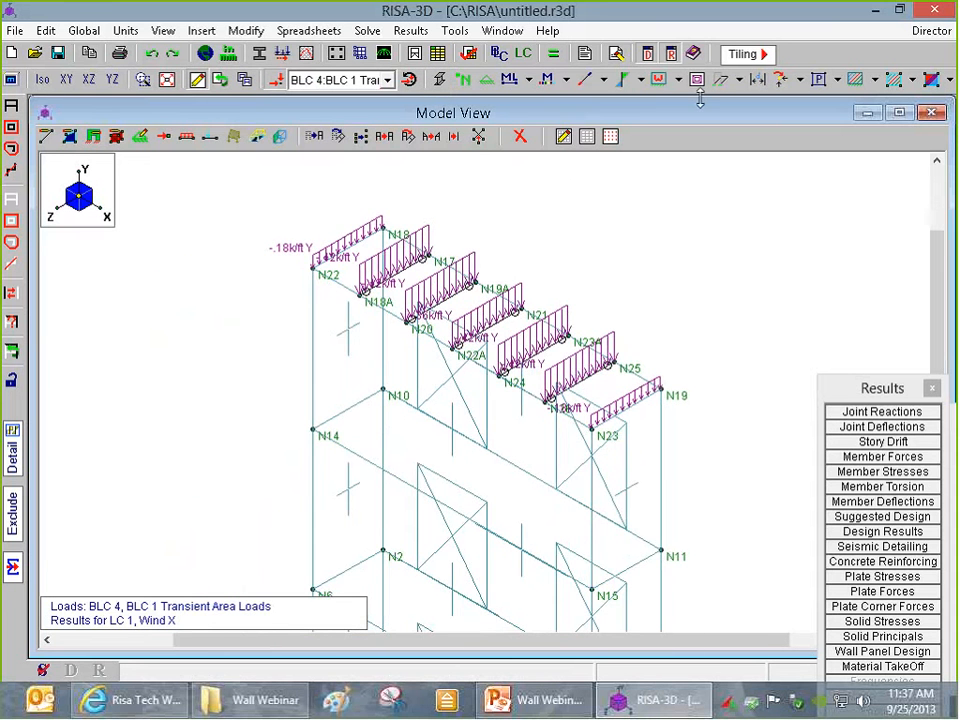
- Display the wall panel Fy plane force contours and view the top story
left_click(875, 80)
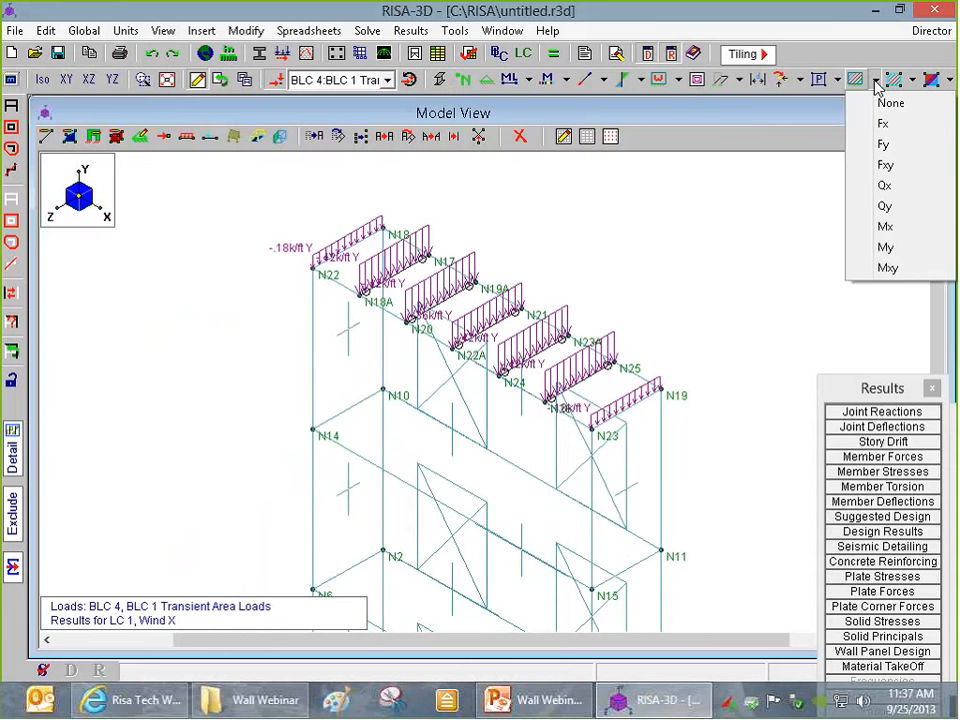
left_click(890, 146)
scroll(589, 262, "down", 2)
scroll(621, 282, "up", 3)
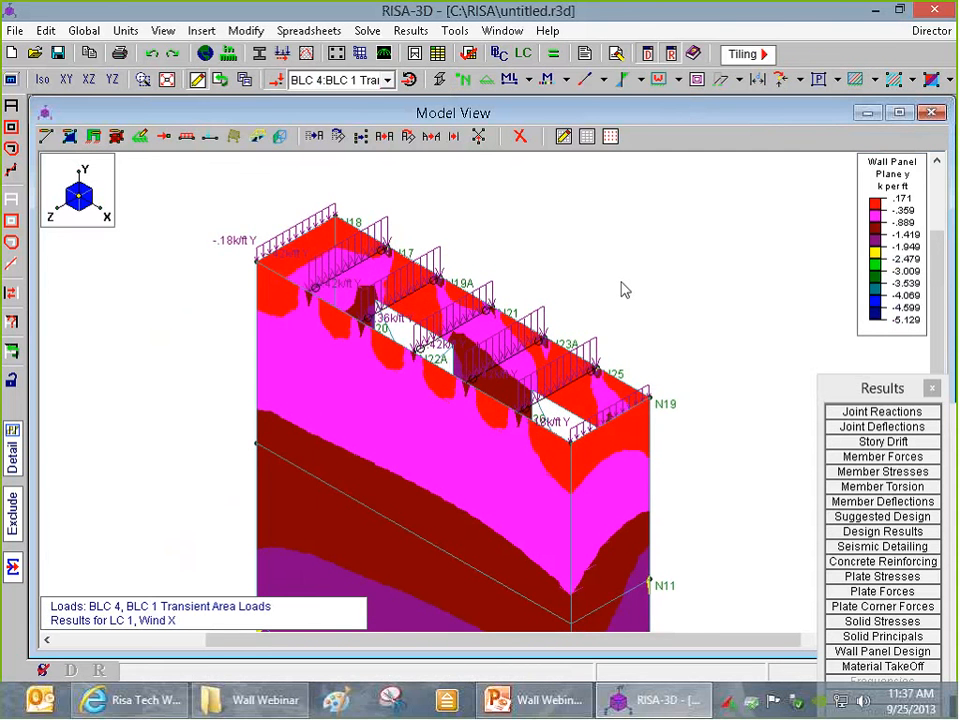
scroll(540, 454, "up", 4)
scroll(642, 308, "down", 2)
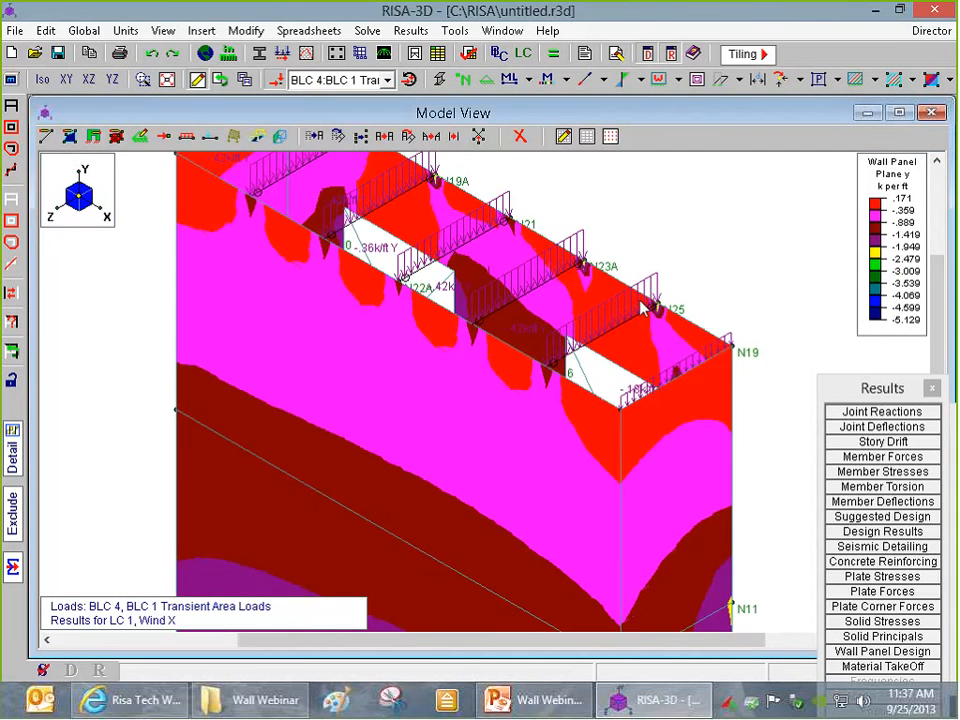
- Examine the Fy contours along the upper wall edges where the roof beams bear on the wall panels
scroll(621, 330, "up", 1)
scroll(570, 430, "down", 3)
scroll(656, 297, "up", 3)
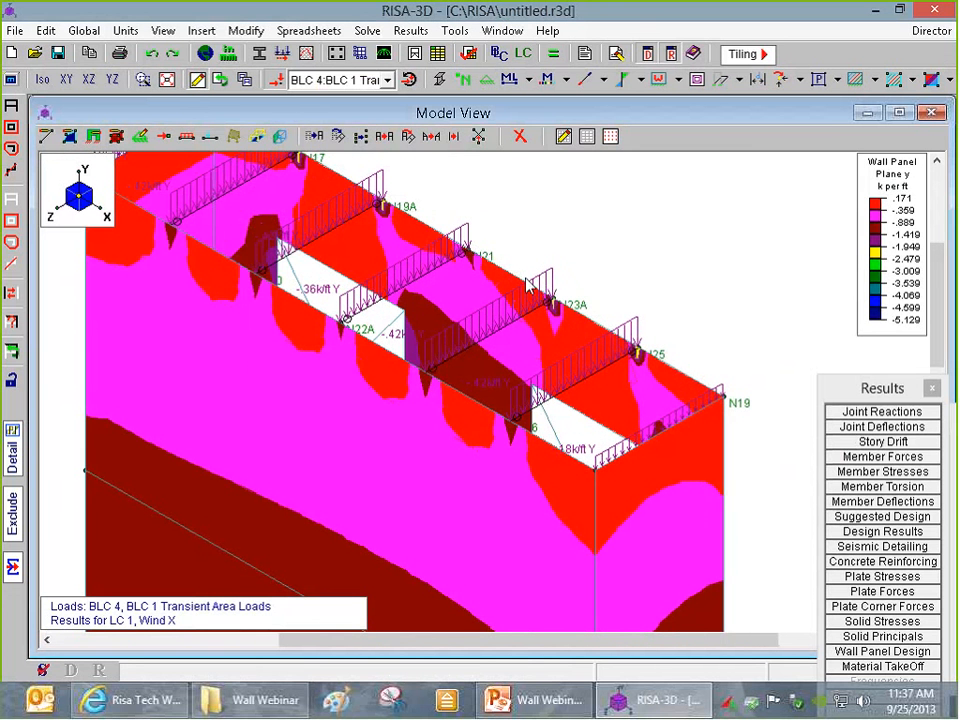
scroll(610, 380, "down", 2)
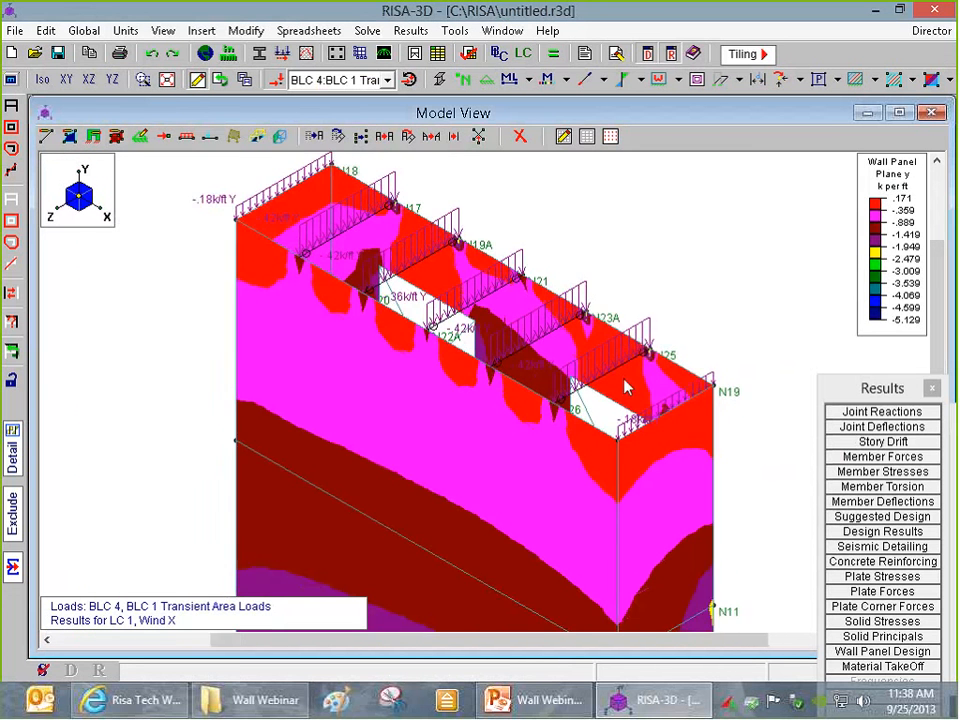
scroll(625, 385, "up", 1)
scroll(560, 432, "up", 1)
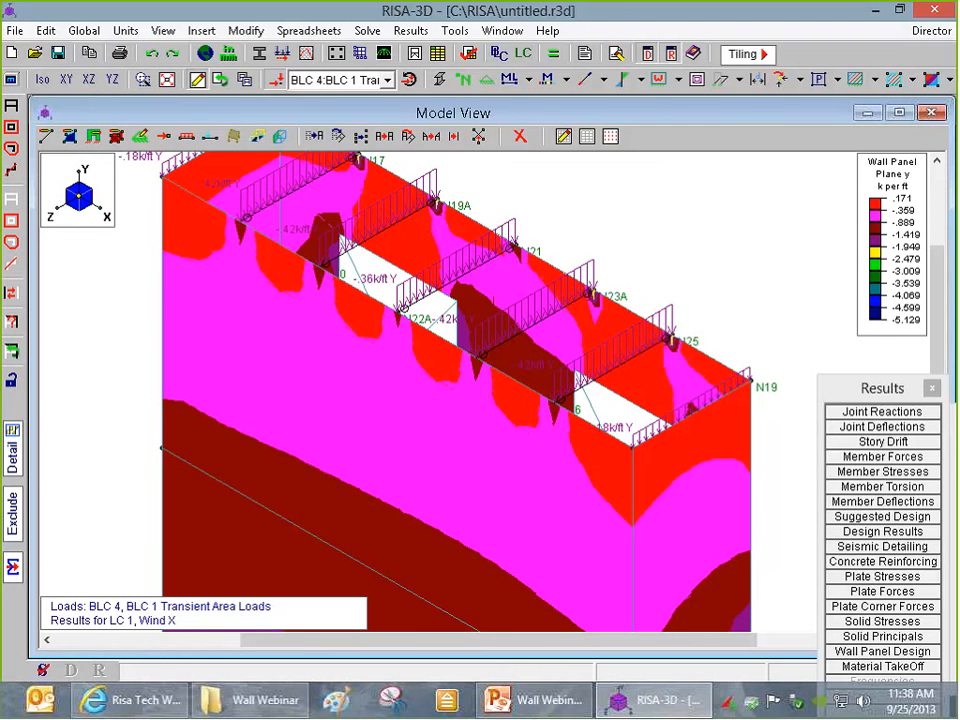
scroll(443, 285, "down", 2)
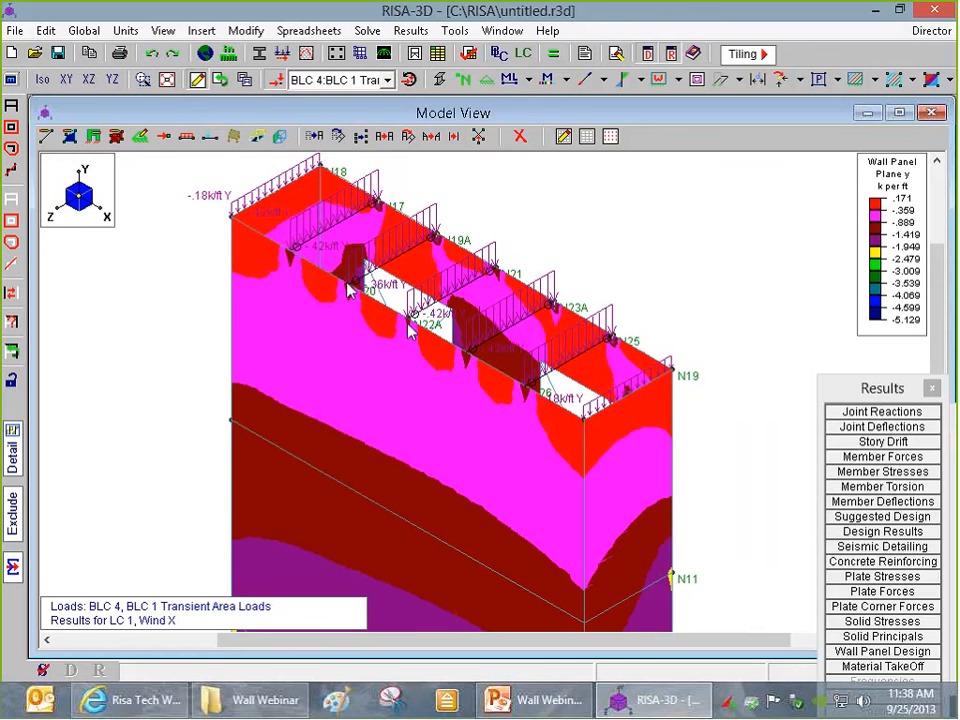
scroll(536, 384, "up", 3)
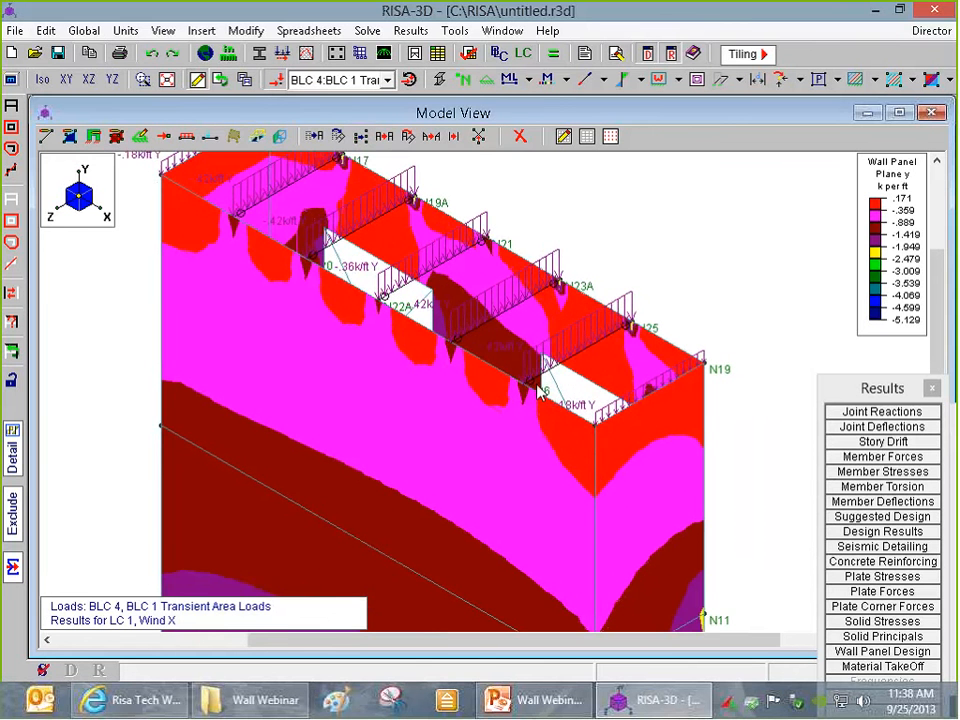
scroll(538, 394, "down", 1)
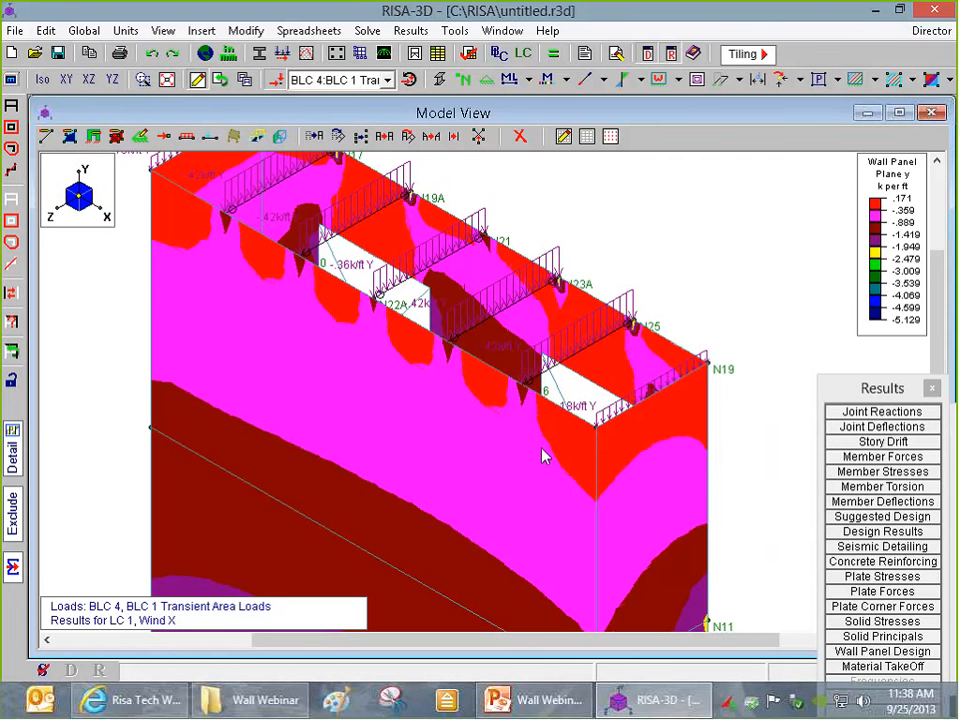
scroll(543, 456, "down", 1)
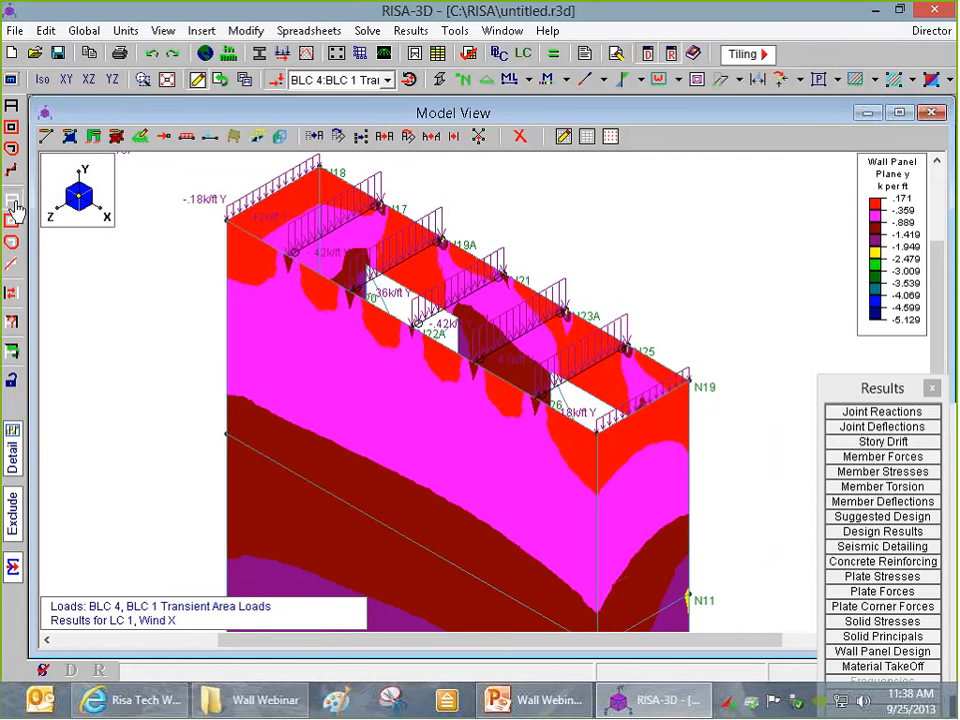
- Select only the five roof beams in the XY view and move them down in Y, below the top of the walls
left_click(14, 203)
left_click(86, 81)
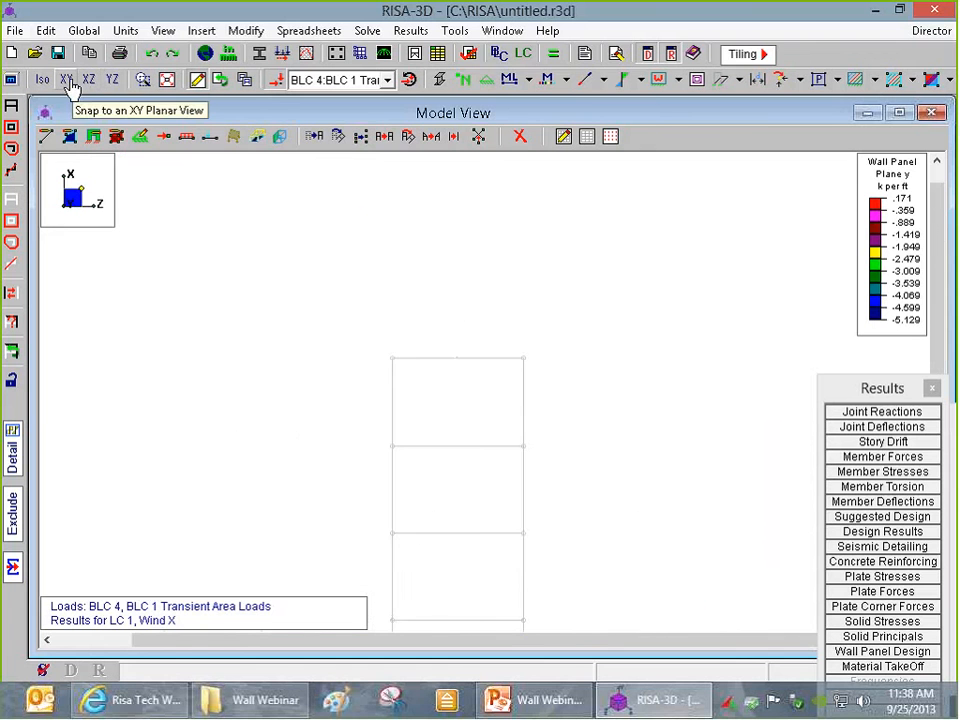
left_click(67, 80)
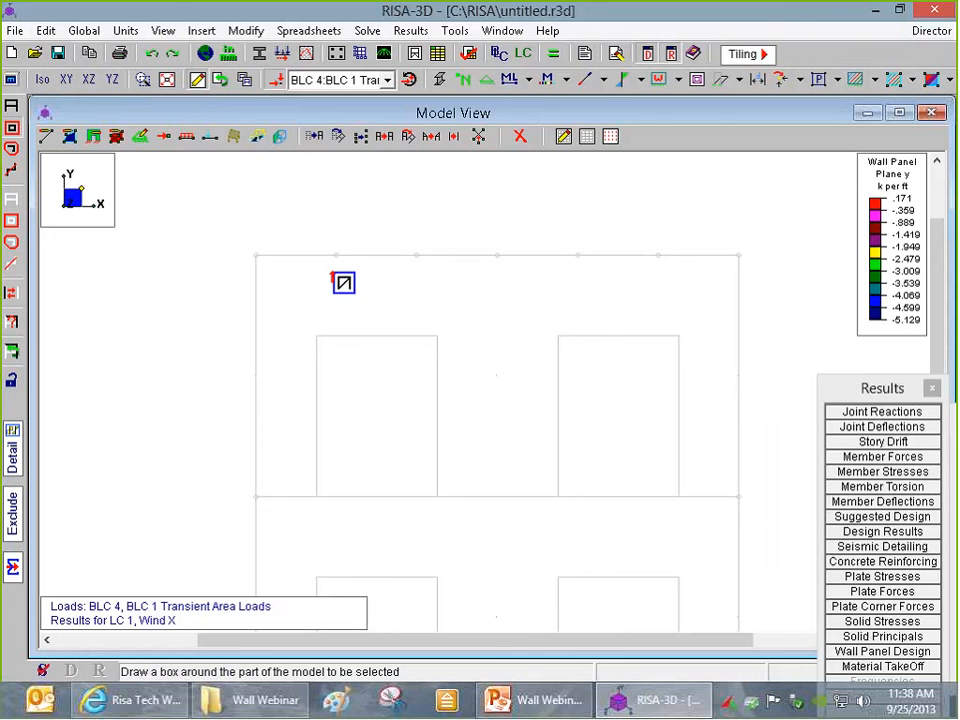
left_click_drag(313, 271, 689, 224)
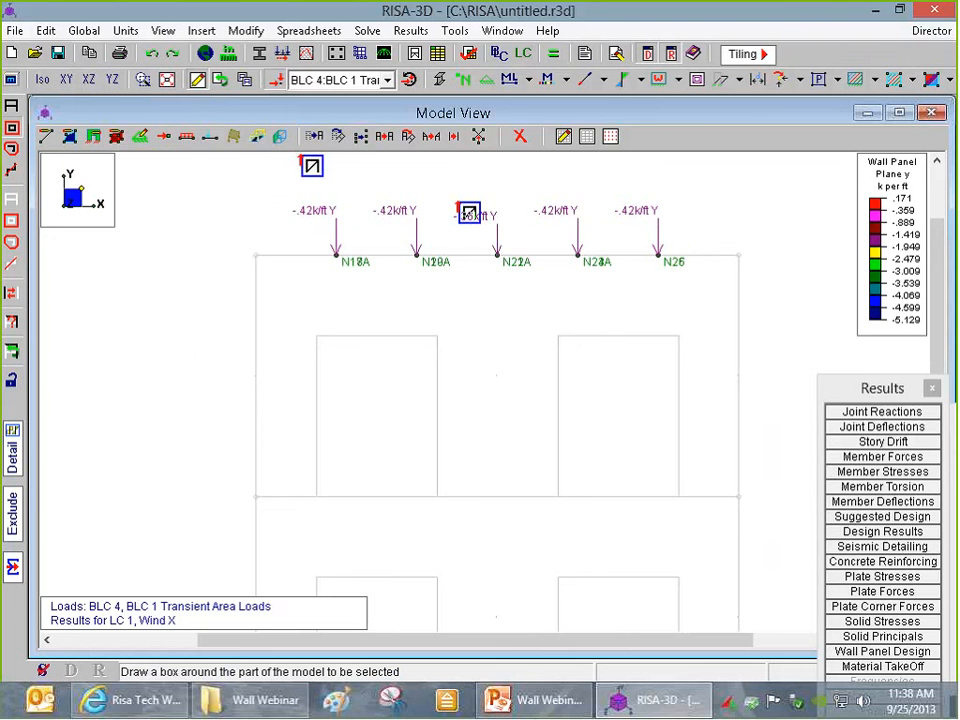
left_click(316, 136)
key("Return")
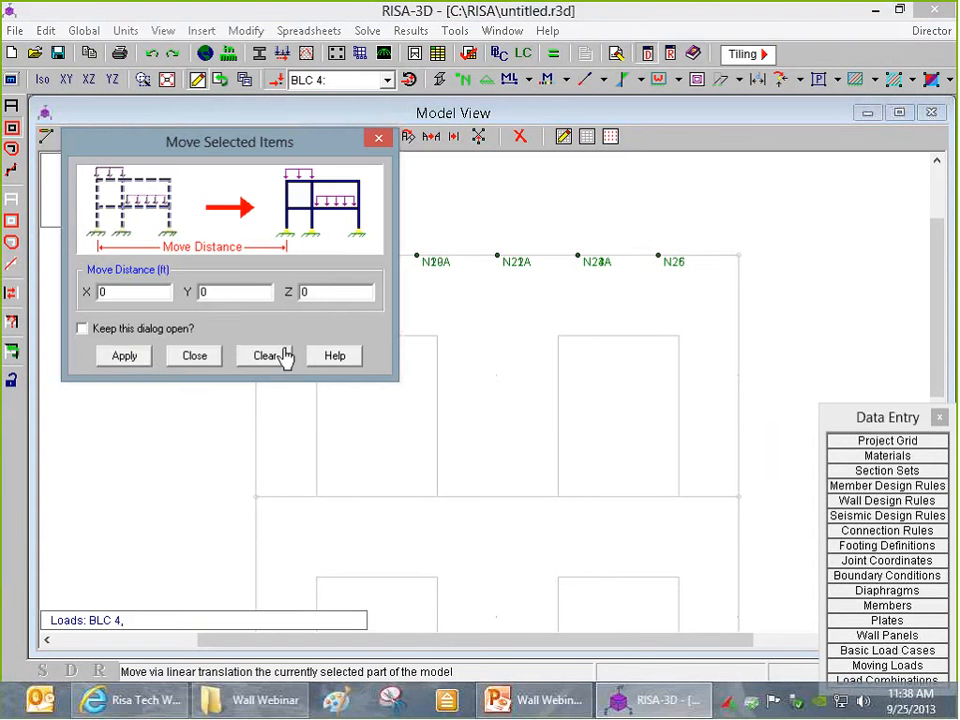
left_click(236, 292)
key("BackSpace")
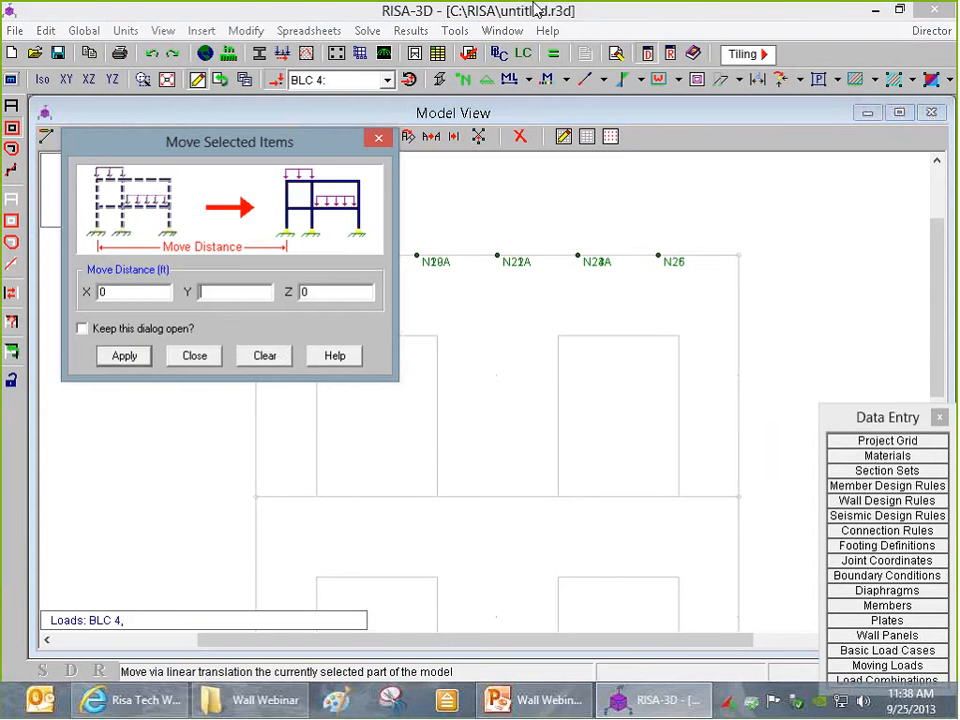
key("Return")
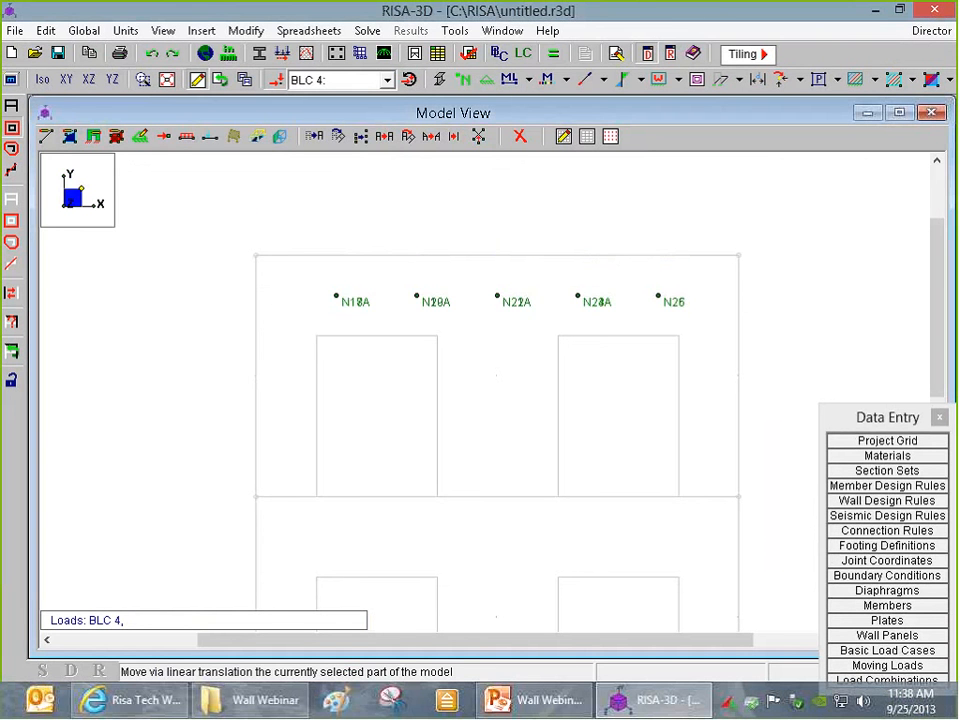
- Copy the roof corner joints down in Y to the level of the lowered beams
left_click(16, 146)
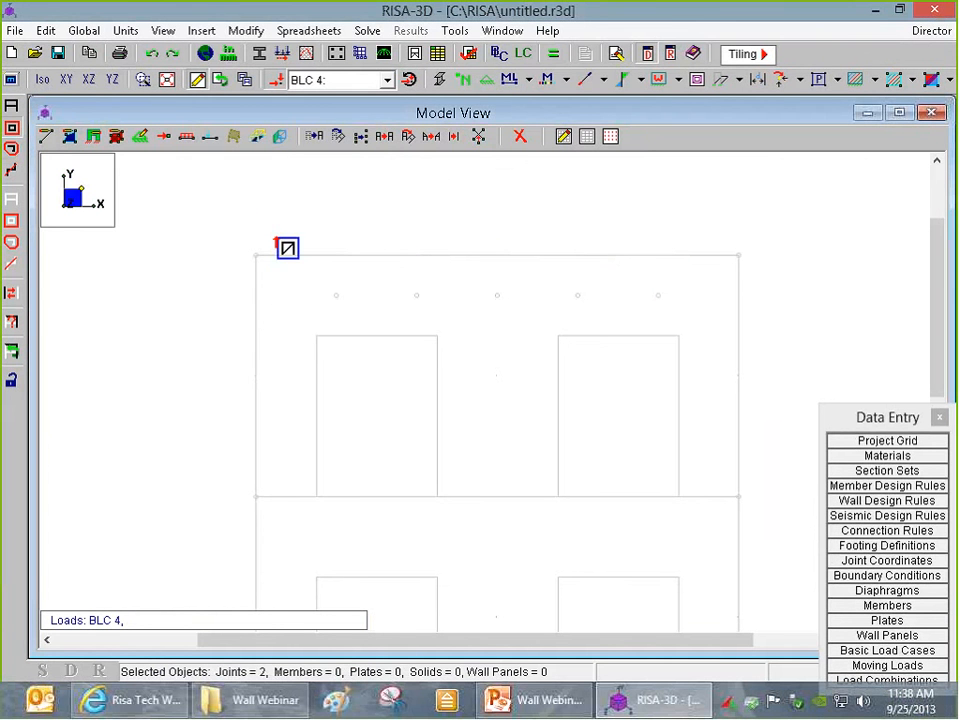
left_click(361, 136)
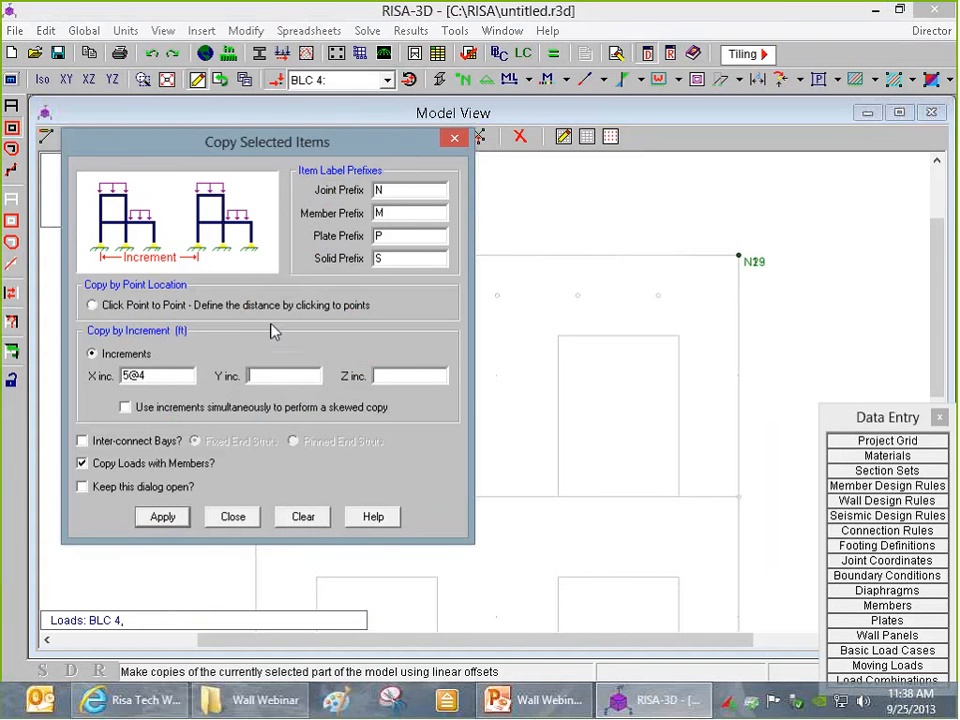
key("Return")
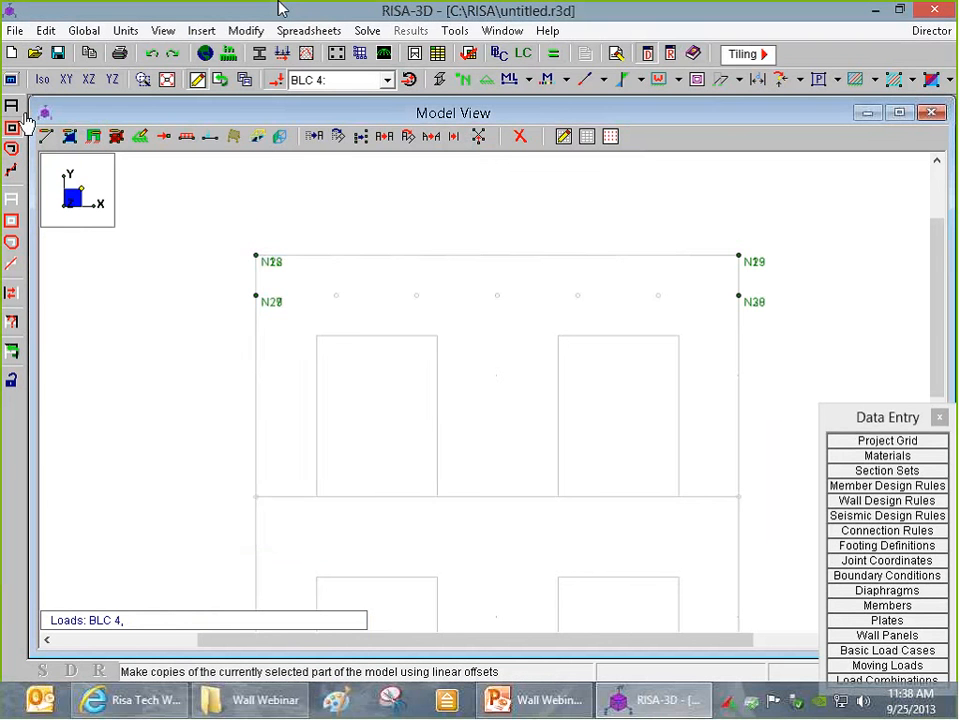
- Show the entire model in isometric view with the BLC 1: Dead loads displayed
left_click(42, 79)
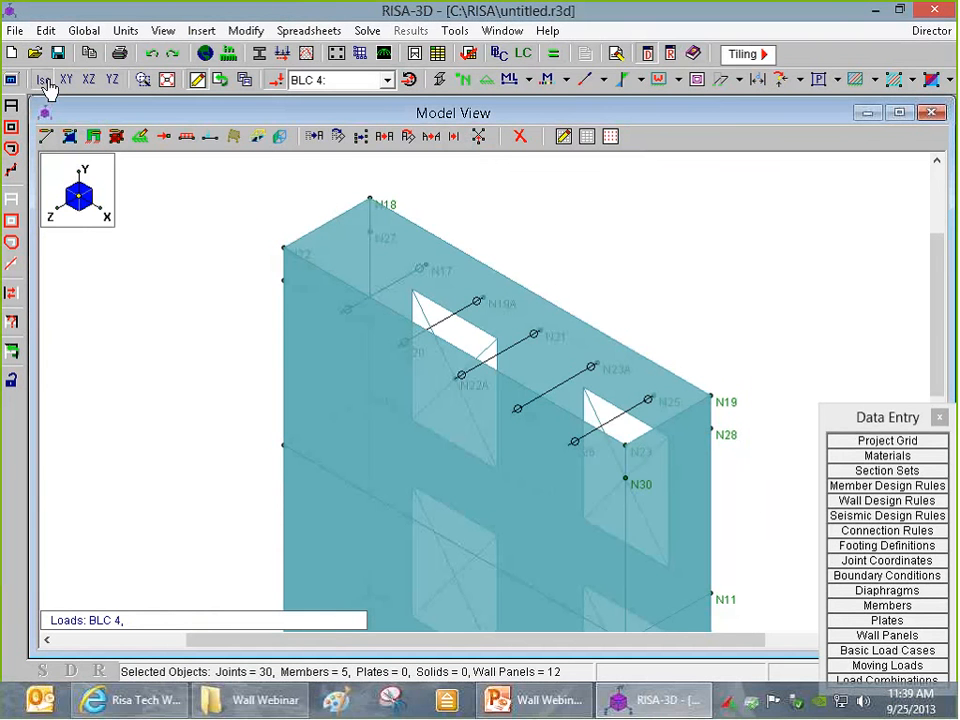
left_click(315, 80)
left_click(330, 99)
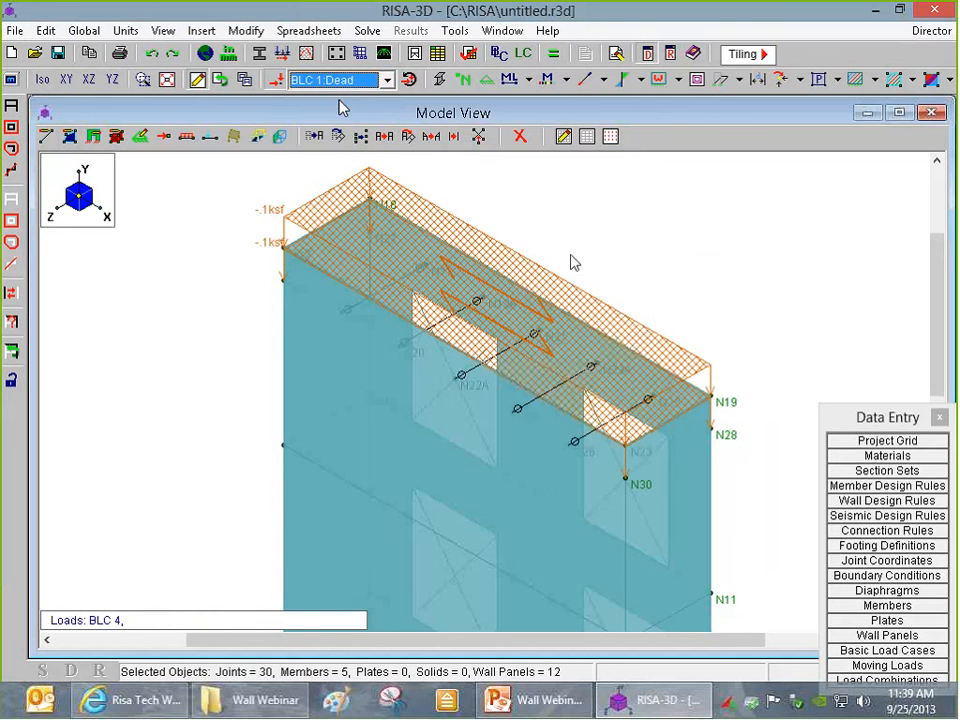
- Delete the BLC 1: Dead member area load at joints N22, N18, N19 and N23, and inspect the remaining roof load
left_click(896, 651)
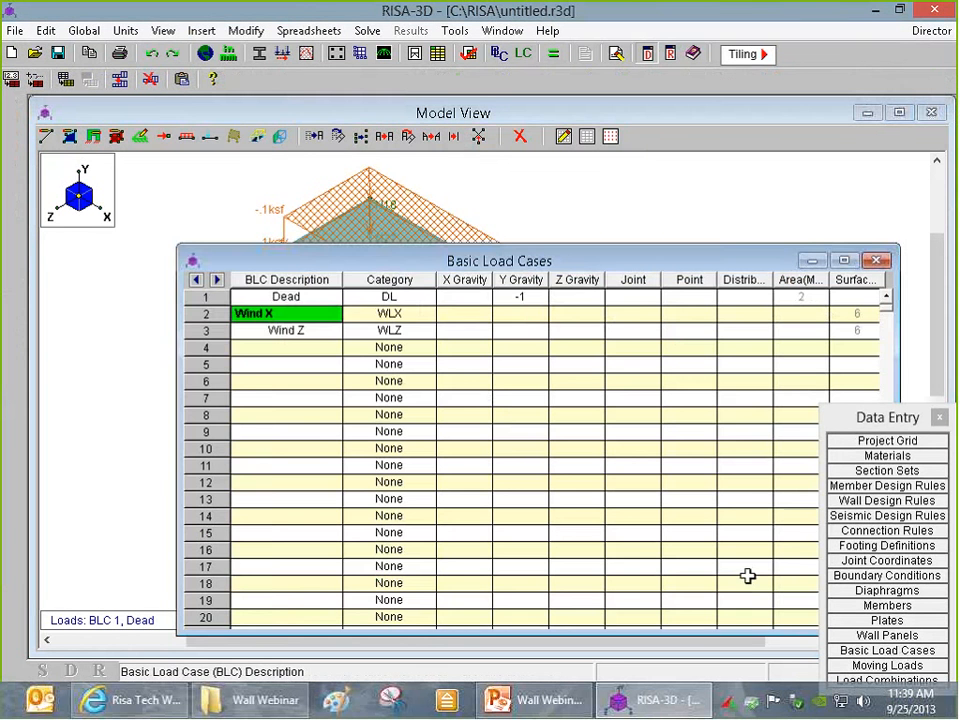
left_click(788, 302)
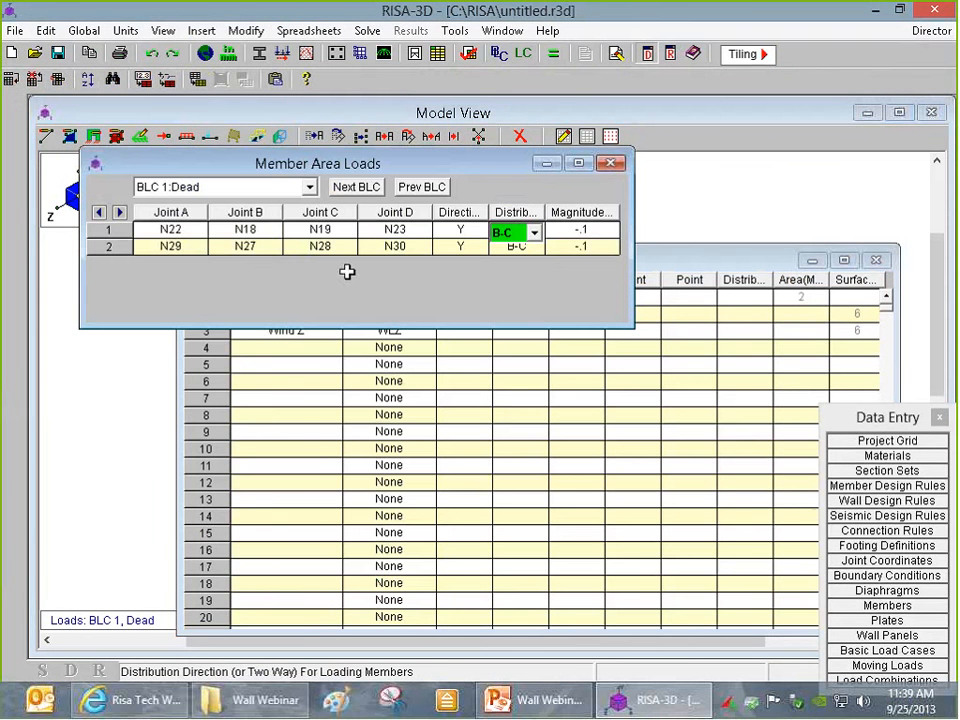
key("F4")
left_click(653, 226)
middle_click_drag(635, 246, 600, 246, "ctrl")
middle_click_drag(628, 436, 600, 364, "ctrl")
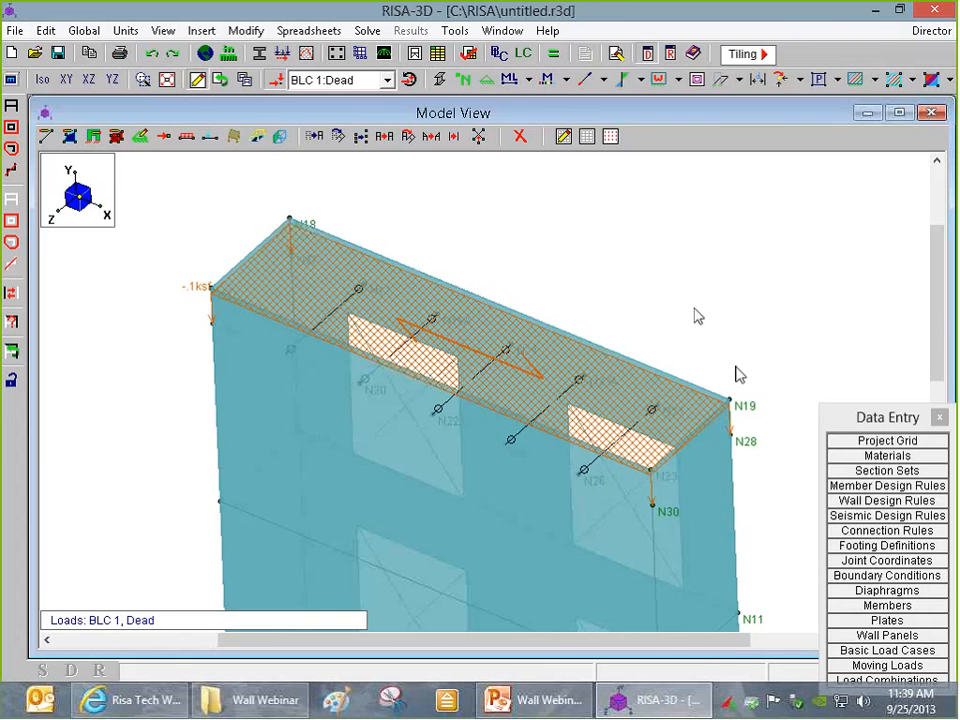
- Solve the Wind X load combination and display the BLC 4 transient area loads with the wall panel force contours turned off
left_click(552, 54)
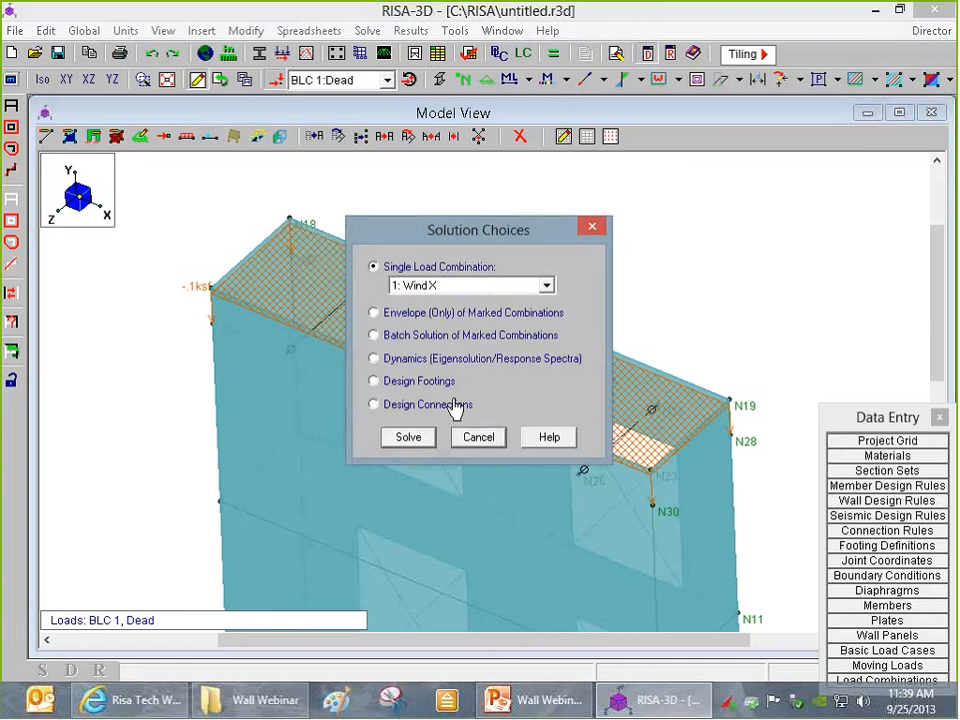
left_click(409, 438)
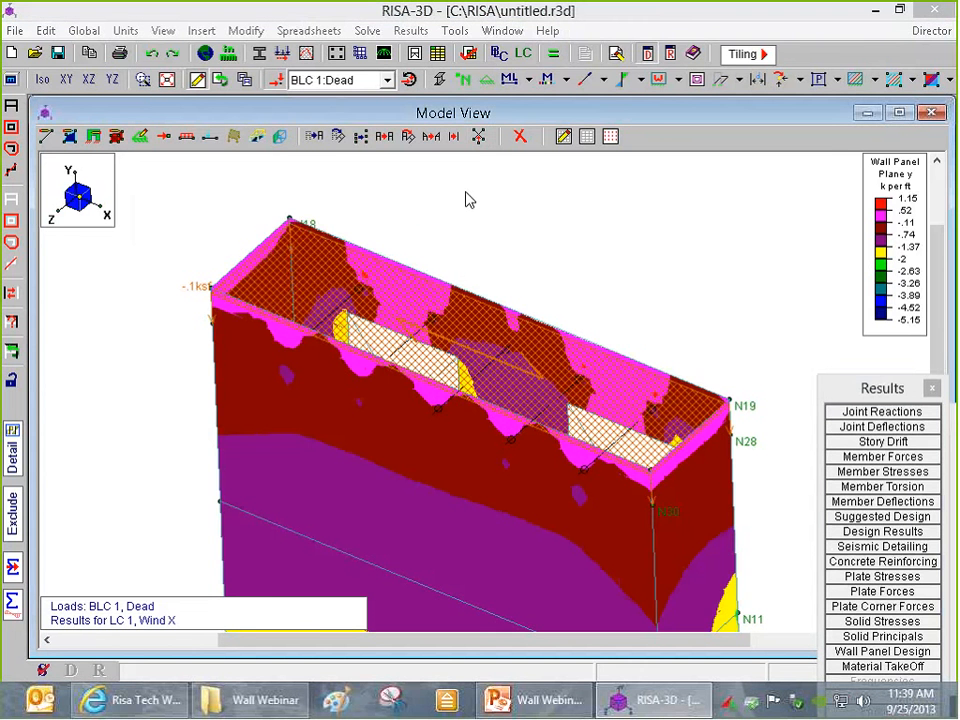
left_click(387, 80)
left_click(377, 145)
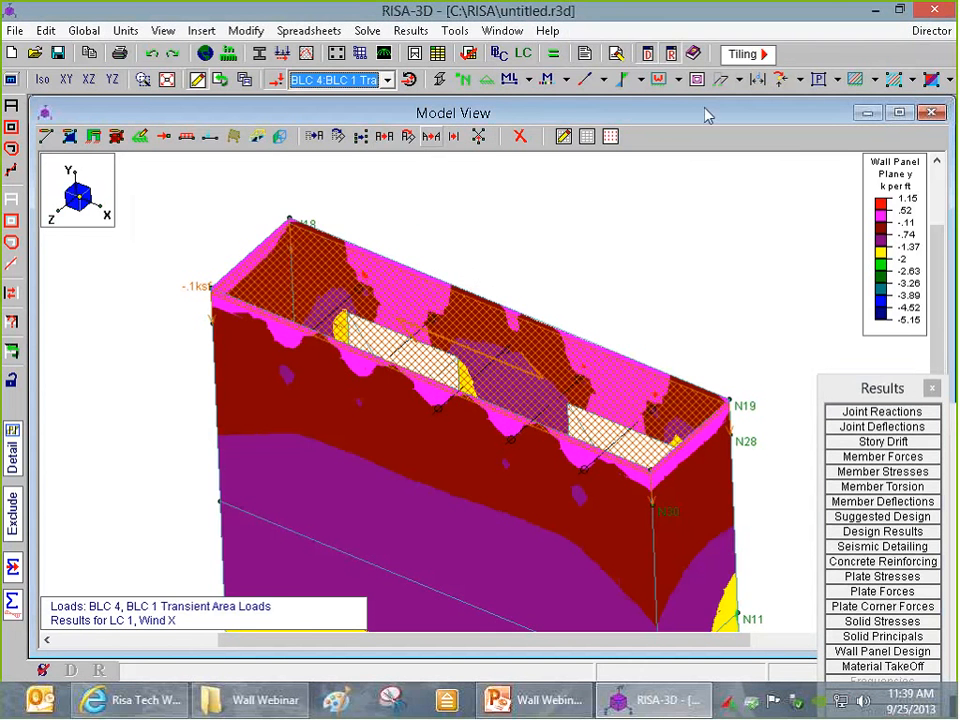
left_click(876, 79)
left_click(889, 104)
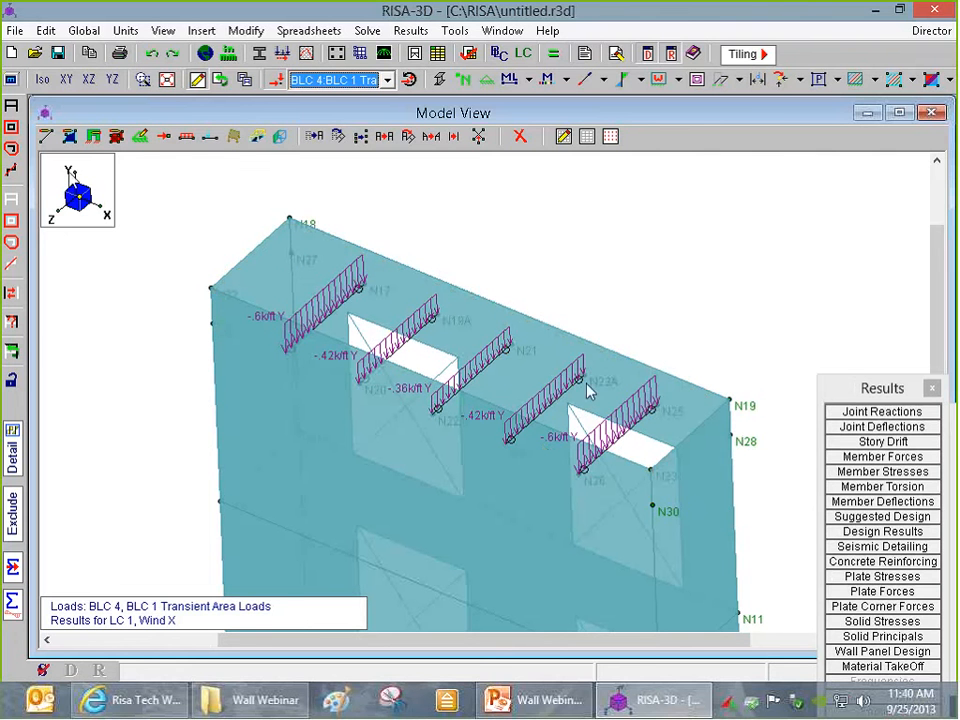
- Draw pinned DF 2x8 wood beams from N29 to N27 and from N30 to N28 at the ends of the lowered roof
left_click(72, 137)
left_click(349, 246)
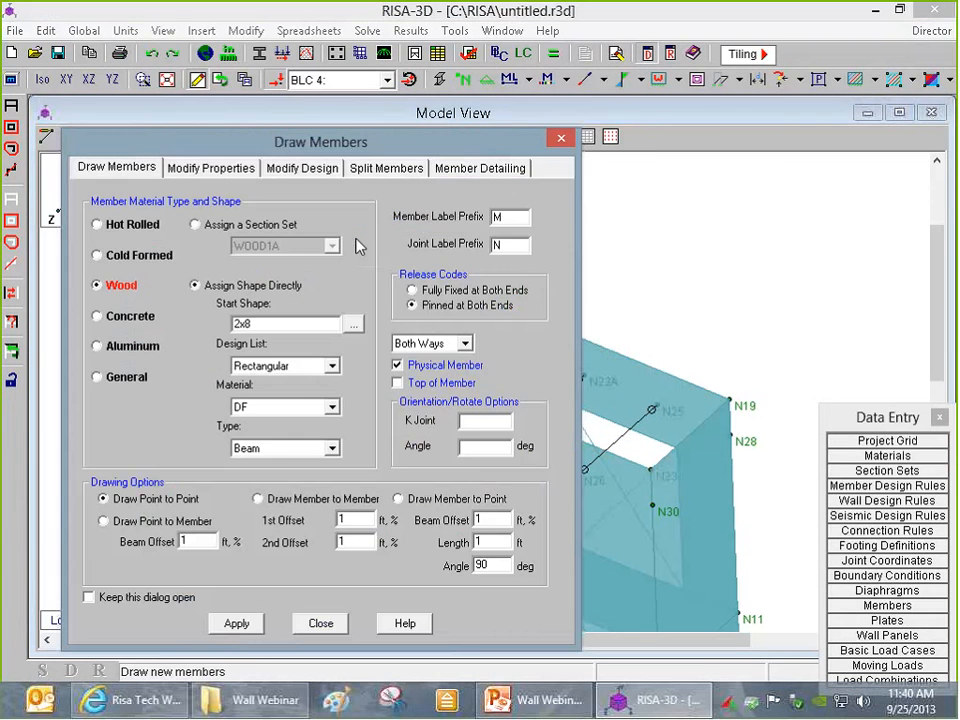
left_click(245, 626)
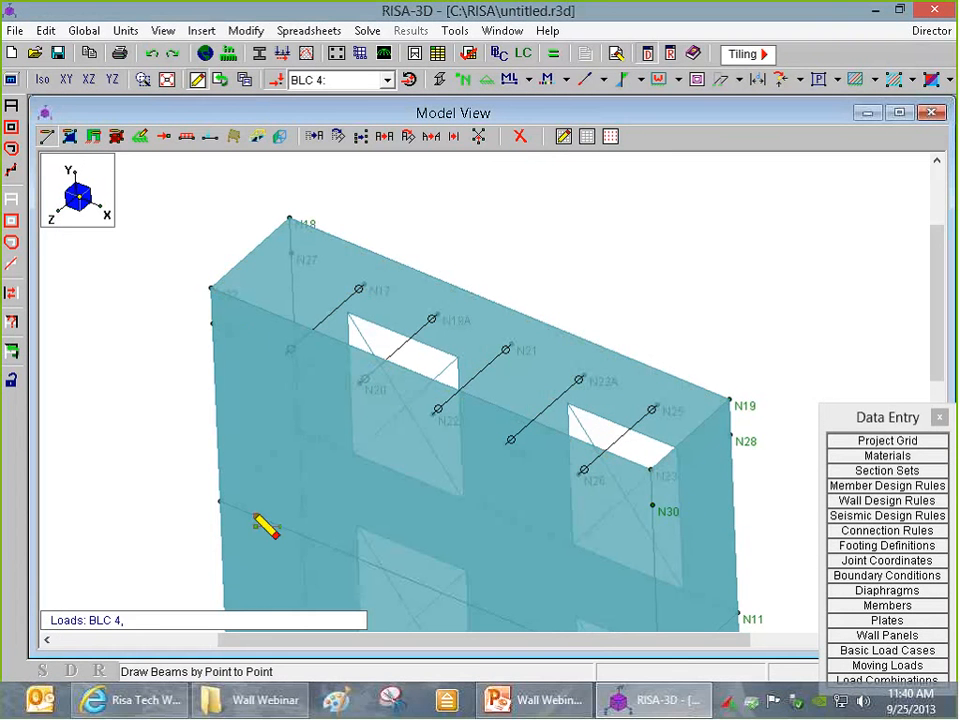
left_click(217, 318)
left_click(285, 259)
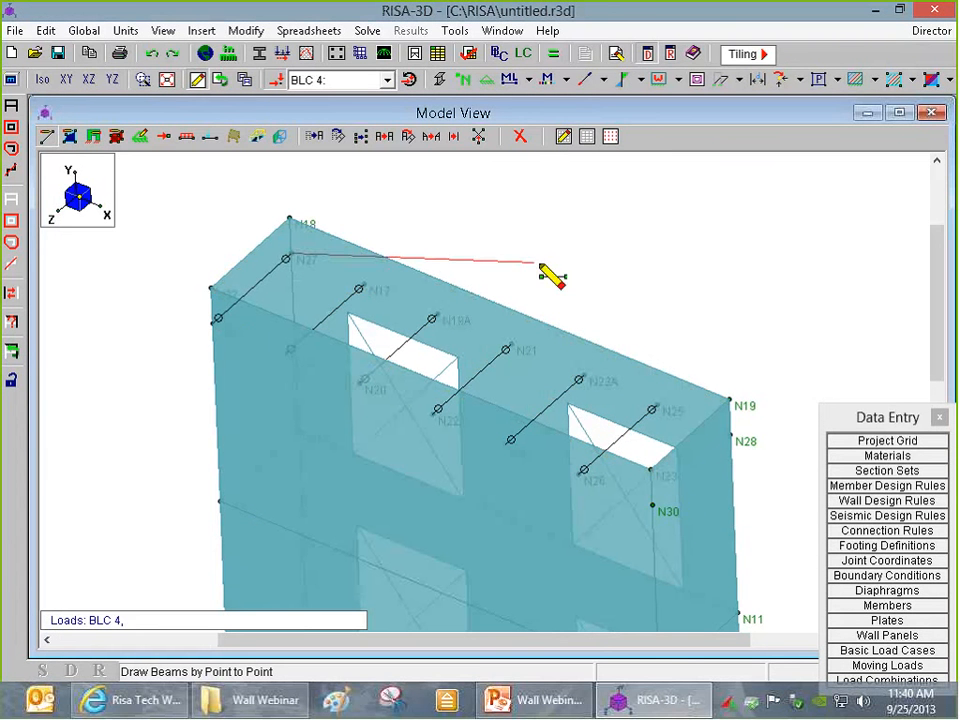
right_click(540, 265)
left_click(651, 504)
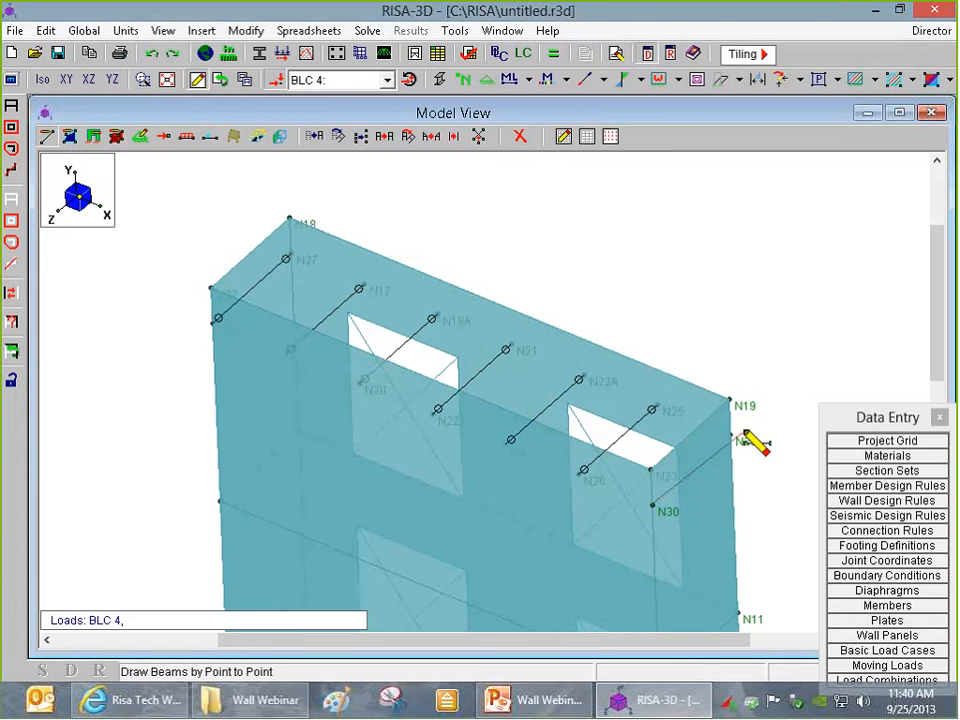
left_click(731, 435)
right_click(770, 406)
scroll(745, 407, "down", 2)
scroll(760, 455, "up", 2)
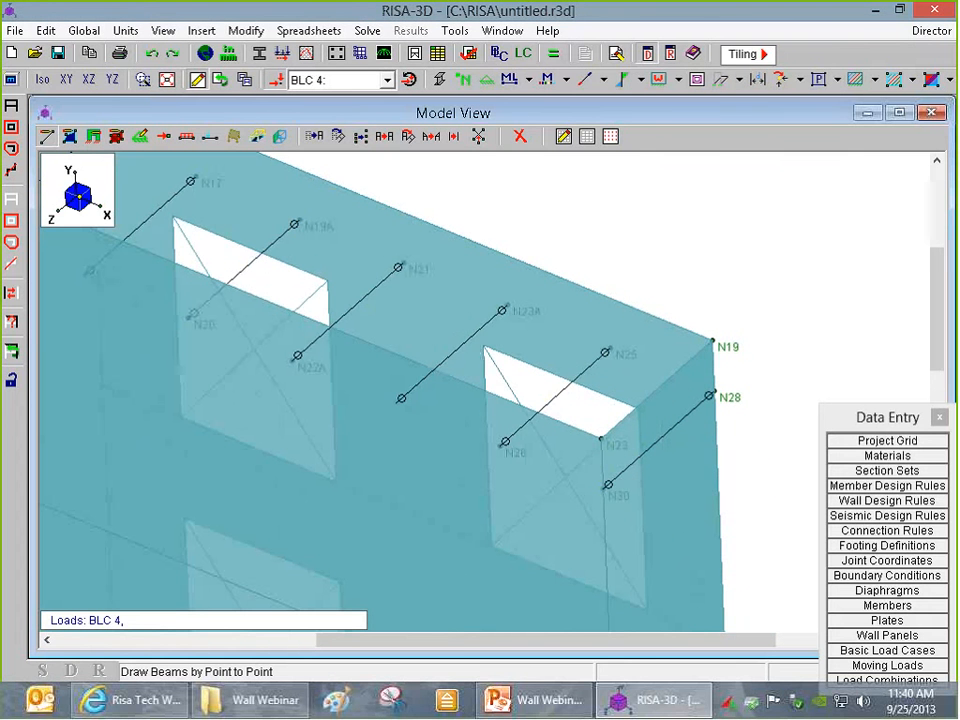
- Switch the model to wireframe display, solve the Wind X load combination and inspect the area loads on the roof beams
left_click(439, 80)
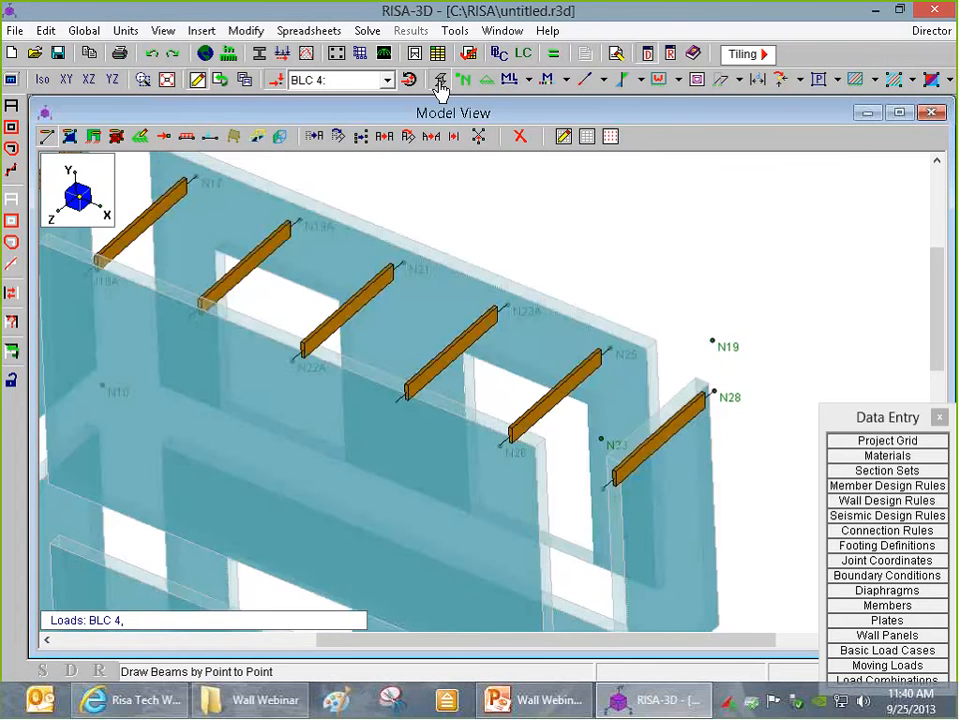
left_click(439, 80)
scroll(756, 336, "down", 3)
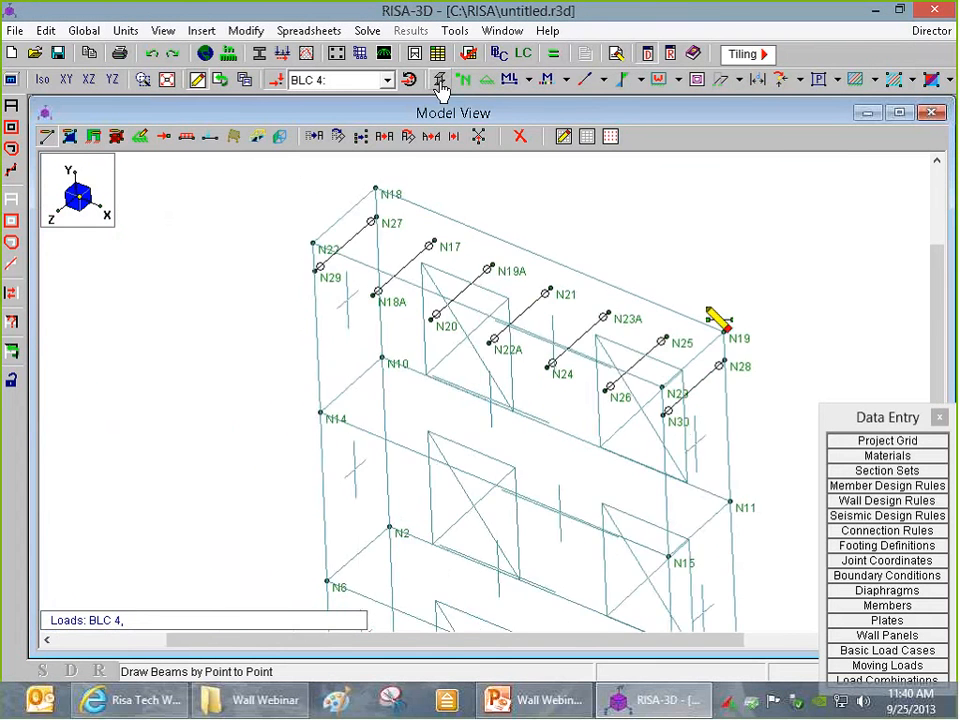
scroll(690, 268, "up", 1)
left_click(555, 56)
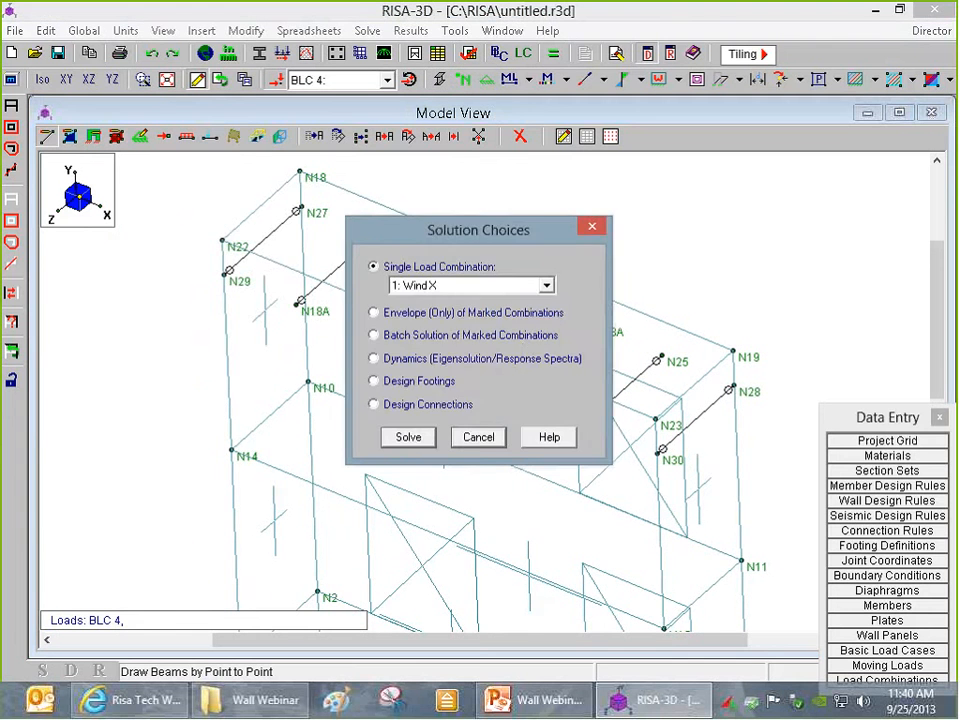
left_click(409, 438)
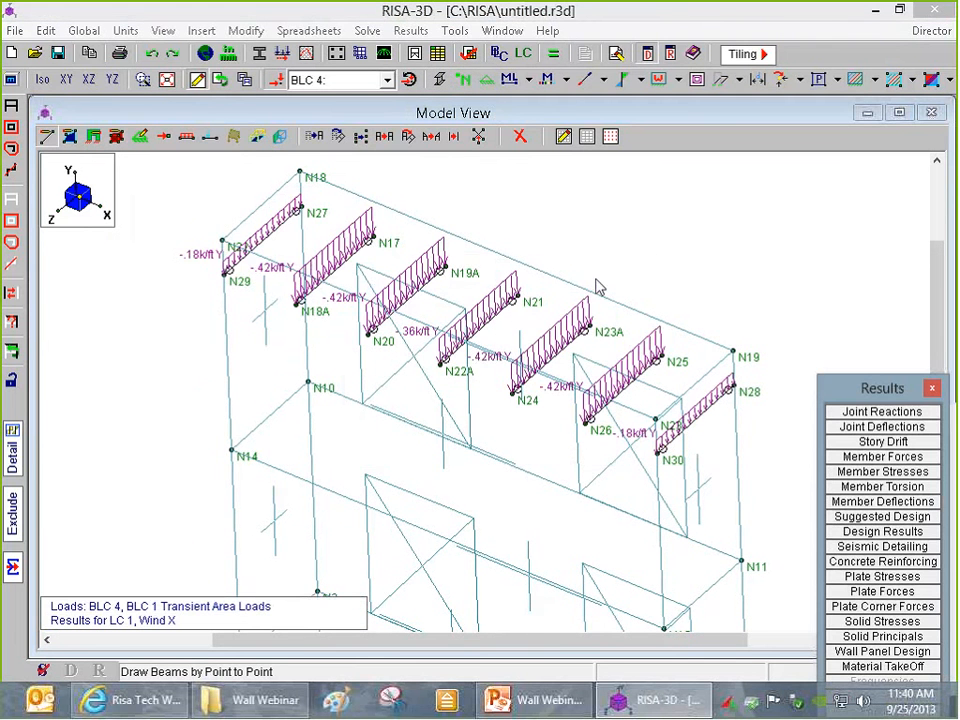
scroll(641, 253, "up", 1)
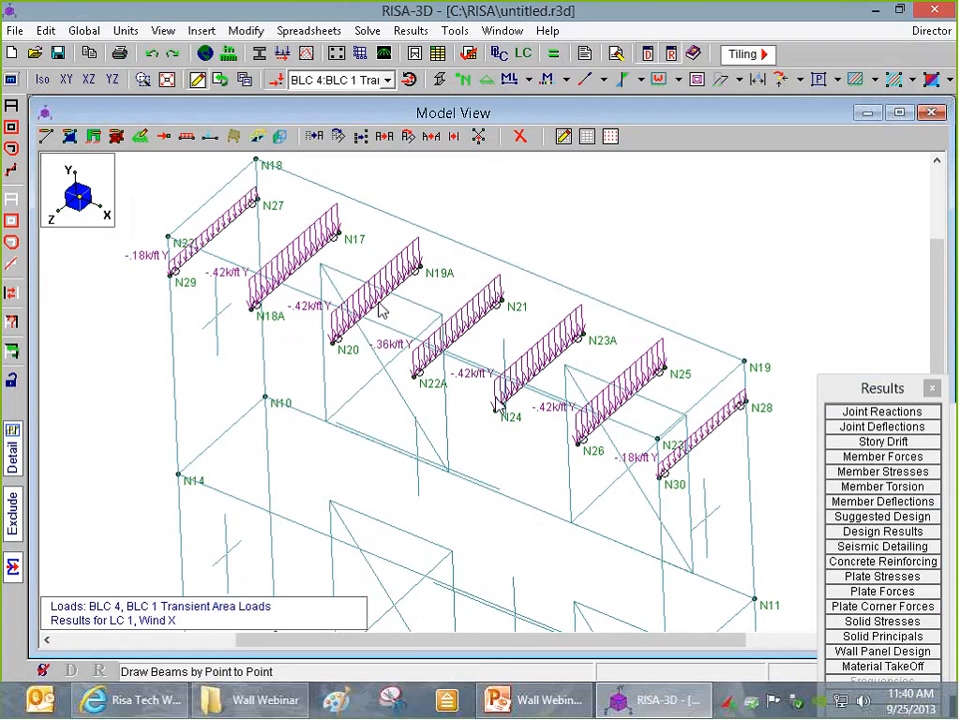
- Set the area load mesh to 1 in^2 in the global solution parameters and solve the Wind X load combination again
left_click(203, 56)
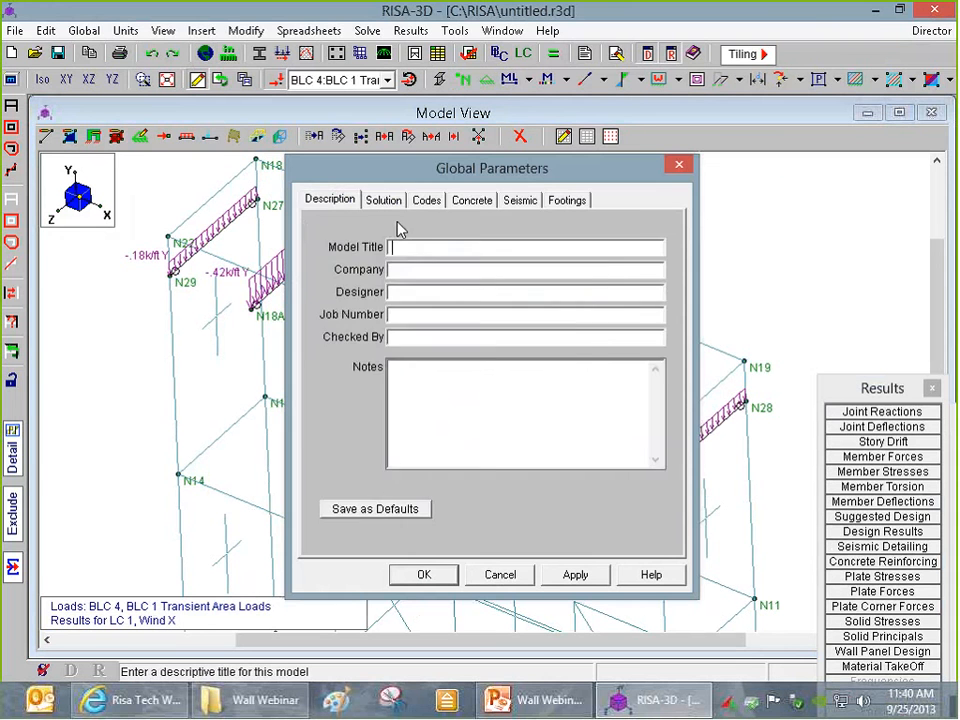
left_click(383, 200)
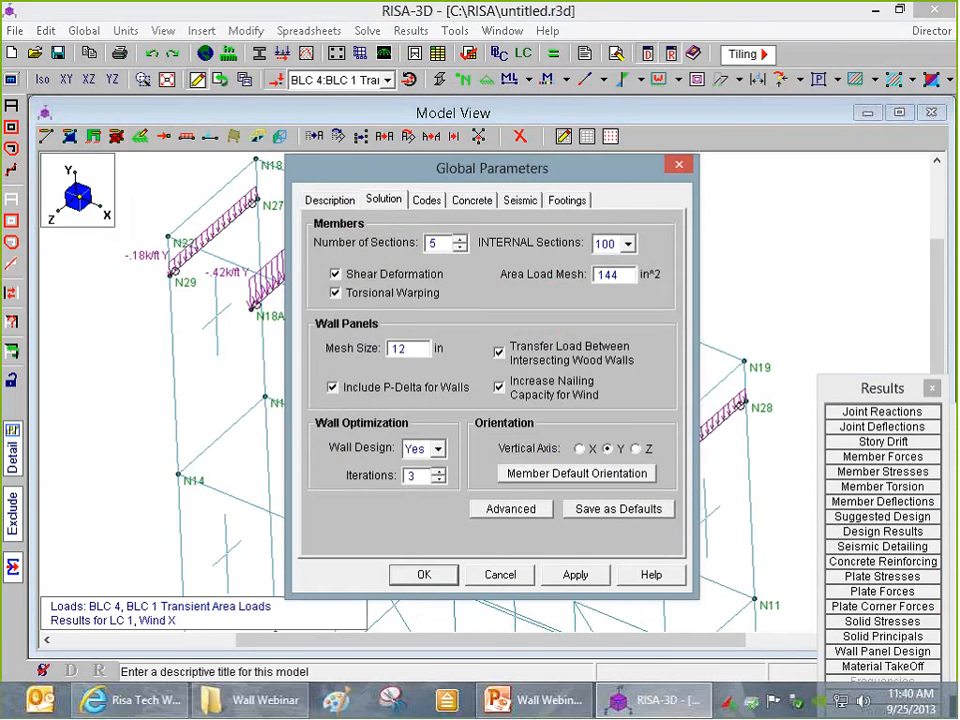
left_click_drag(625, 275, 567, 252)
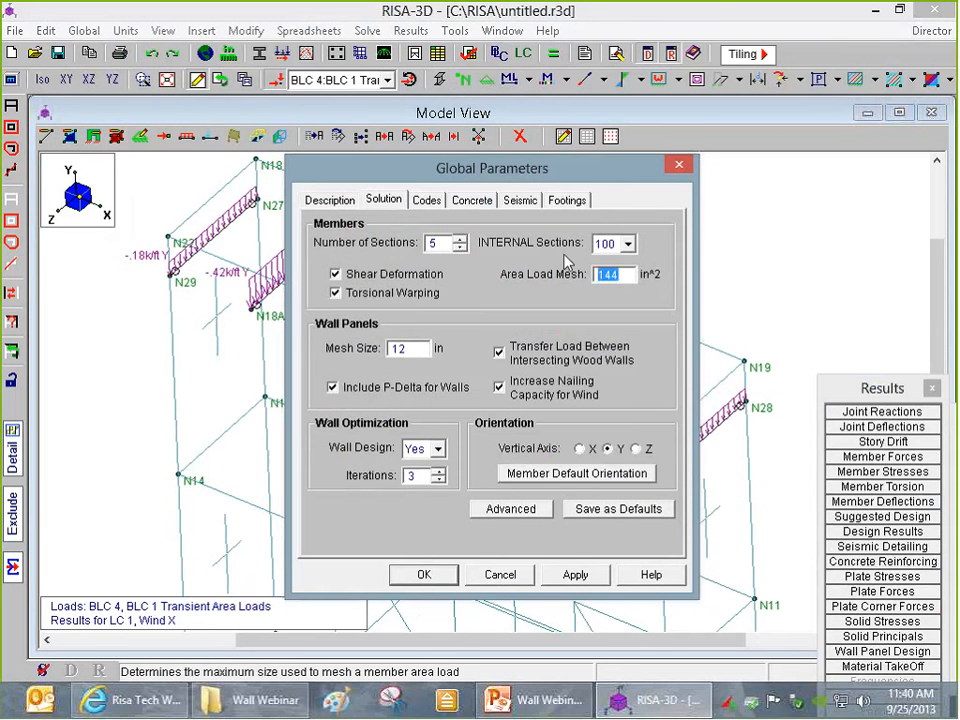
type("1")
left_click(384, 250)
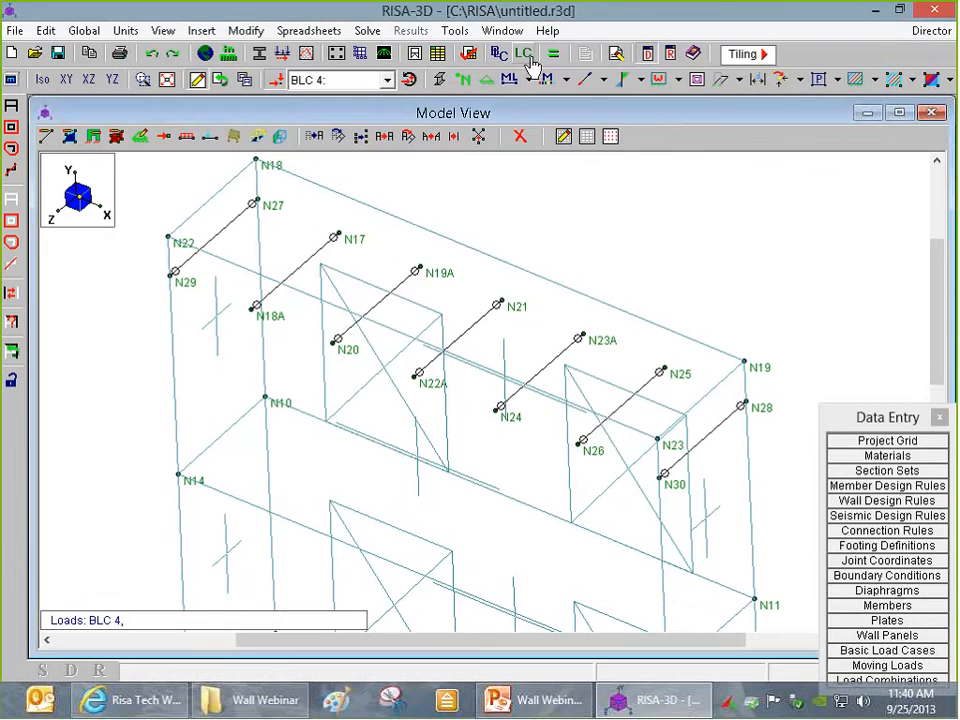
left_click(550, 55)
left_click(408, 437)
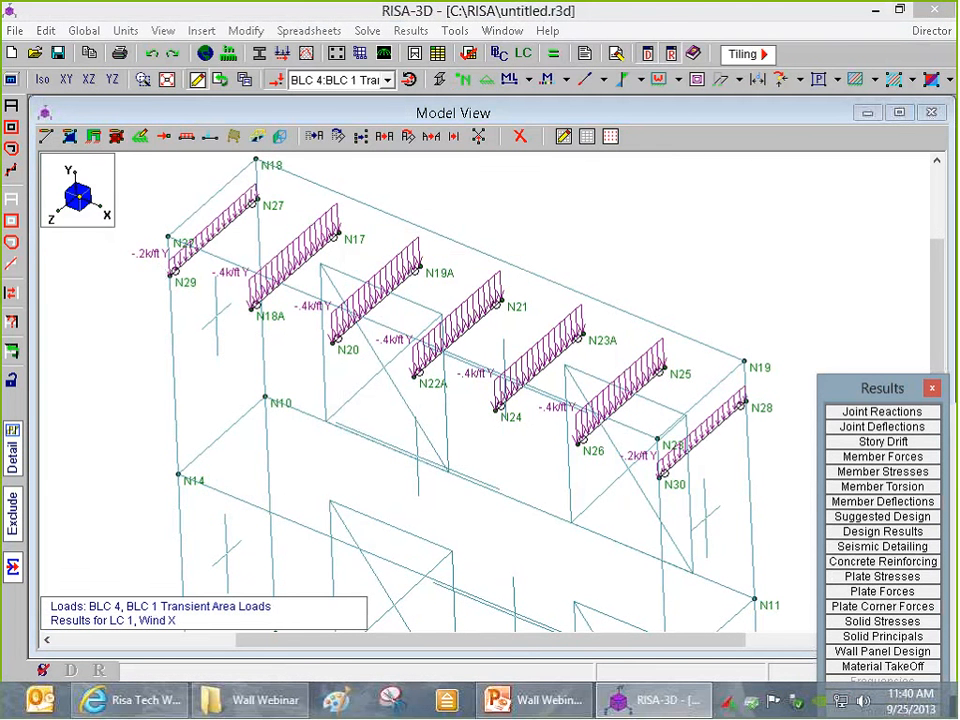
left_click(790, 312)
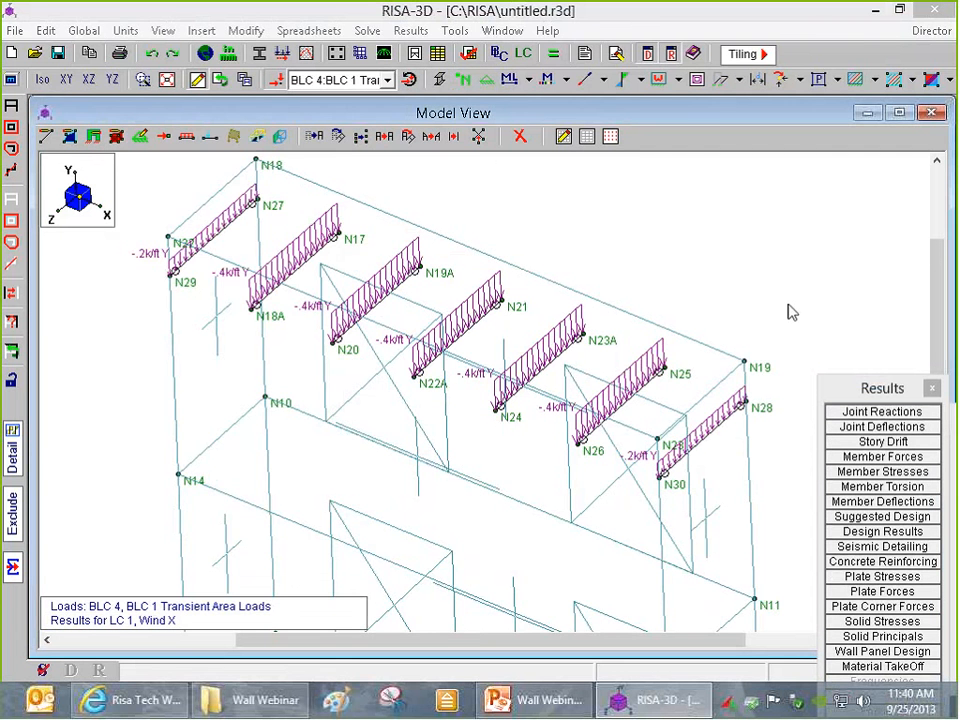
- Review the detail report of beam M3 between N22A and N21, including its shear and moment diagrams
scroll(790, 311, "down", 1)
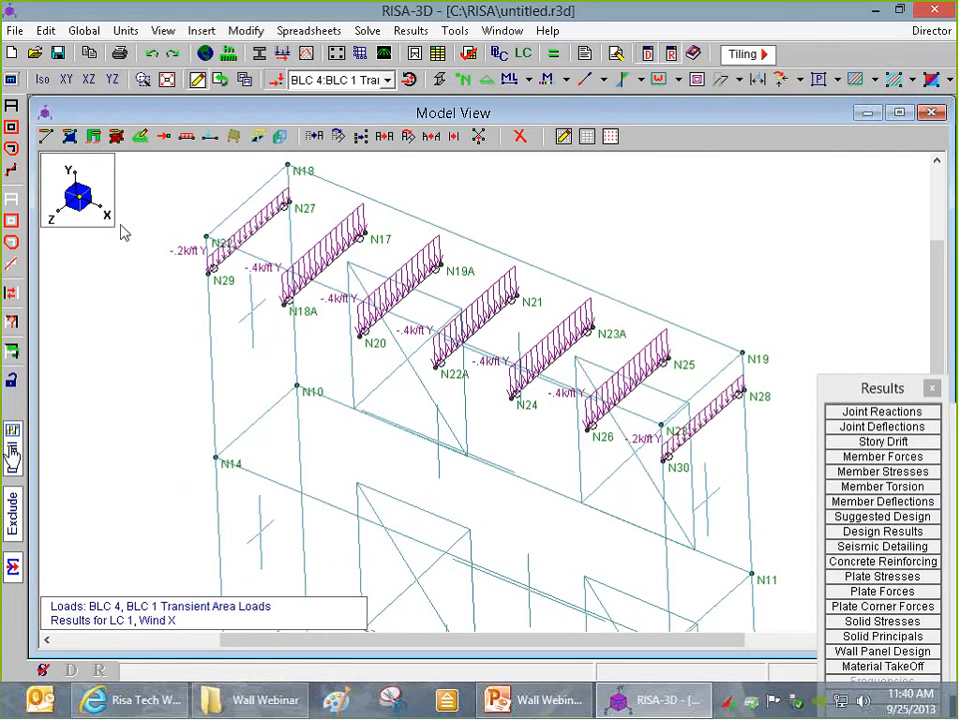
middle_click_drag(524, 441, 469, 553, "ctrl")
left_click(476, 521)
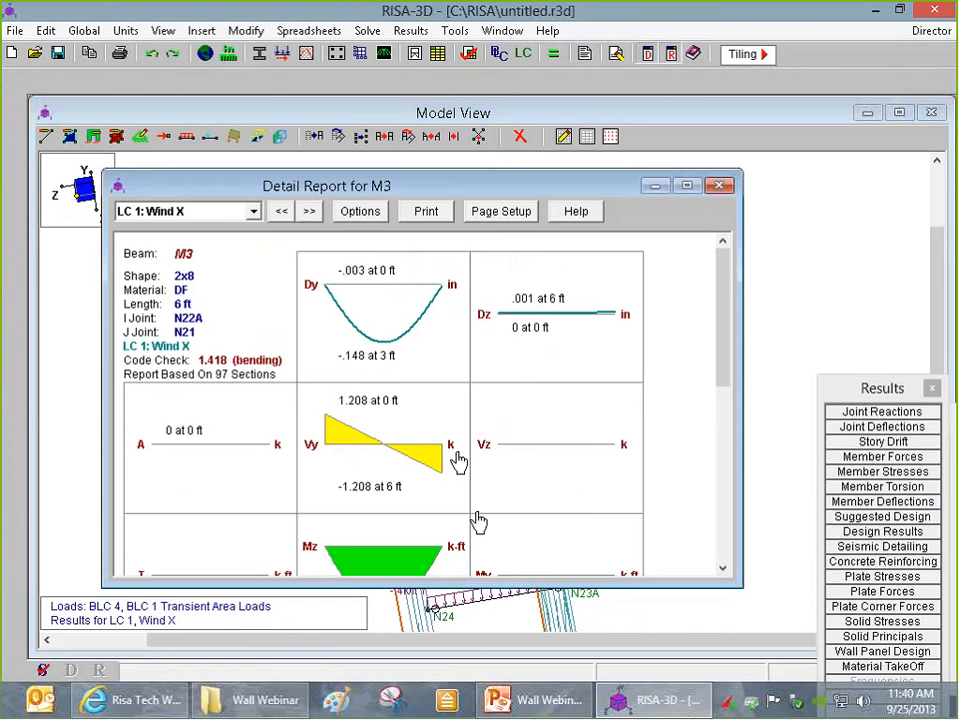
scroll(724, 285, "down", 3)
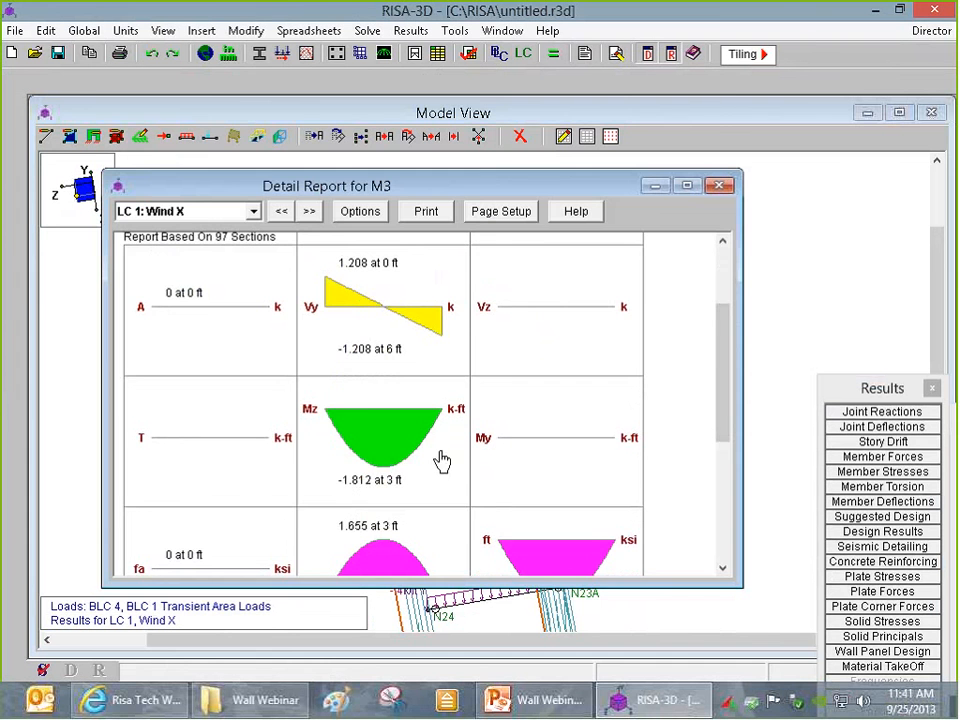
left_click(719, 185)
- Review the detail report of end beam M6 between N29 and N27 and examine its enlarged z-z moment diagram
scroll(514, 250, "down", 1)
middle_click_drag(513, 290, 520, 385, "ctrl")
left_click(441, 197)
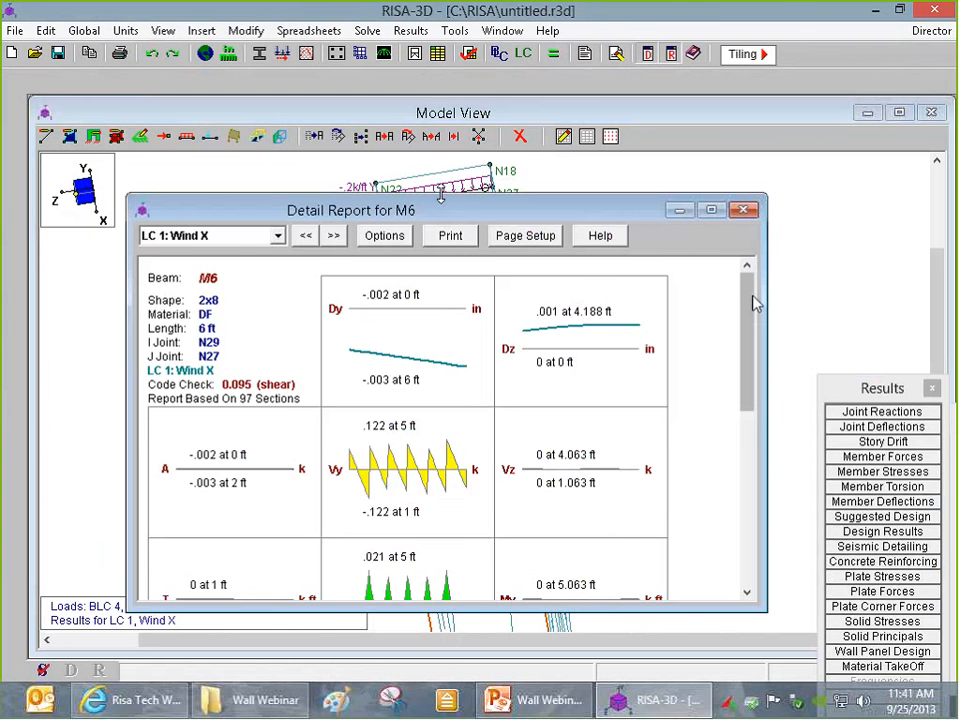
scroll(750, 275, "down", 2)
left_click(408, 512)
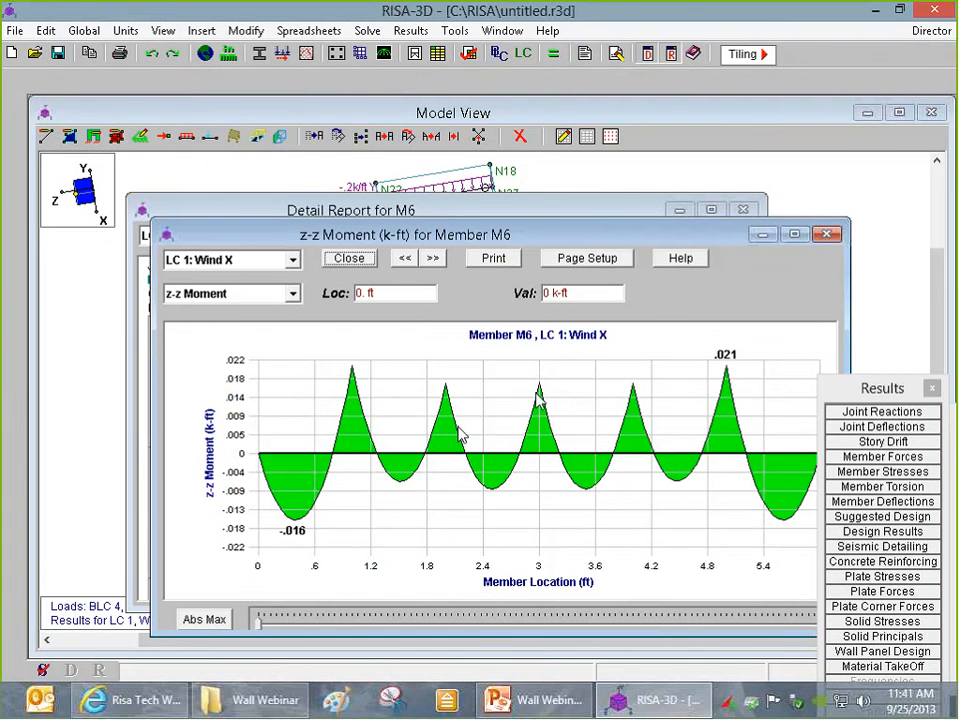
left_click(826, 234)
left_click(743, 210)
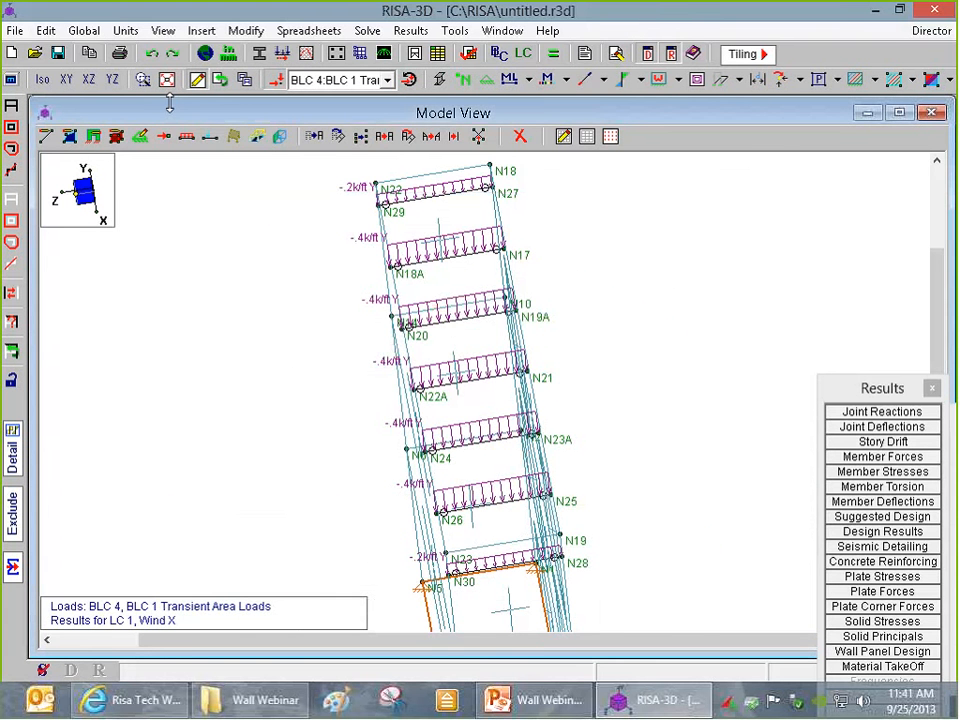
- Return the model to isometric view and show the mesh of the wall panels
left_click(42, 79)
scroll(712, 425, "up", 1)
scroll(712, 425, "up", 1)
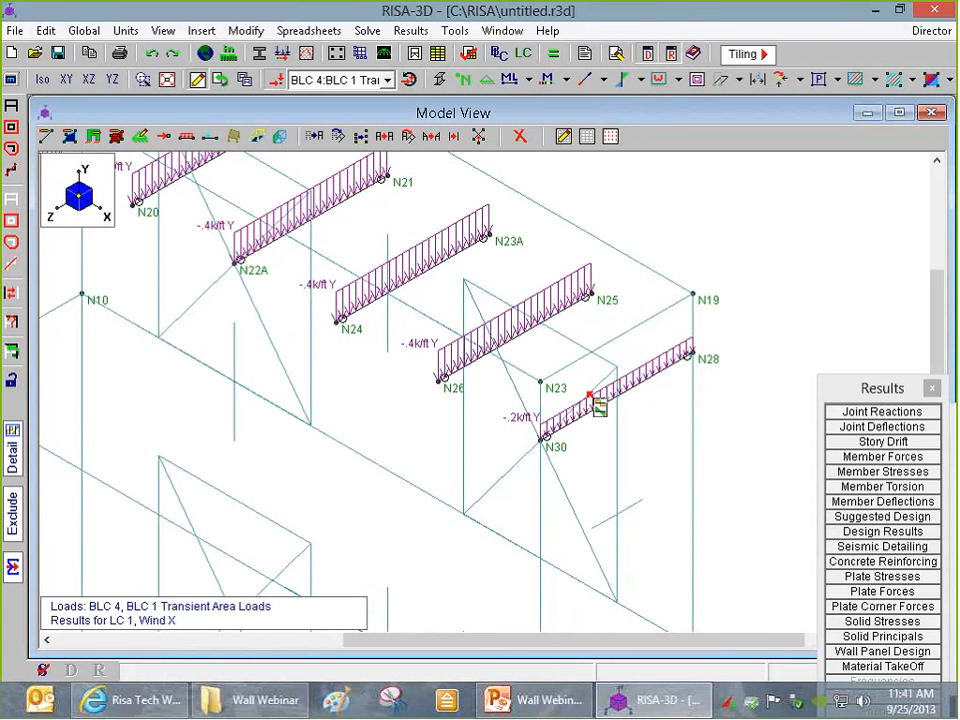
left_click(14, 80)
left_click(204, 151)
left_click(318, 457)
left_click(180, 458)
- Examine where the end beams N30–N28 and N29–N27 meet the mesh nodes of the end wall panels
scroll(711, 407, "up", 2)
middle_click_drag(661, 495, 640, 495)
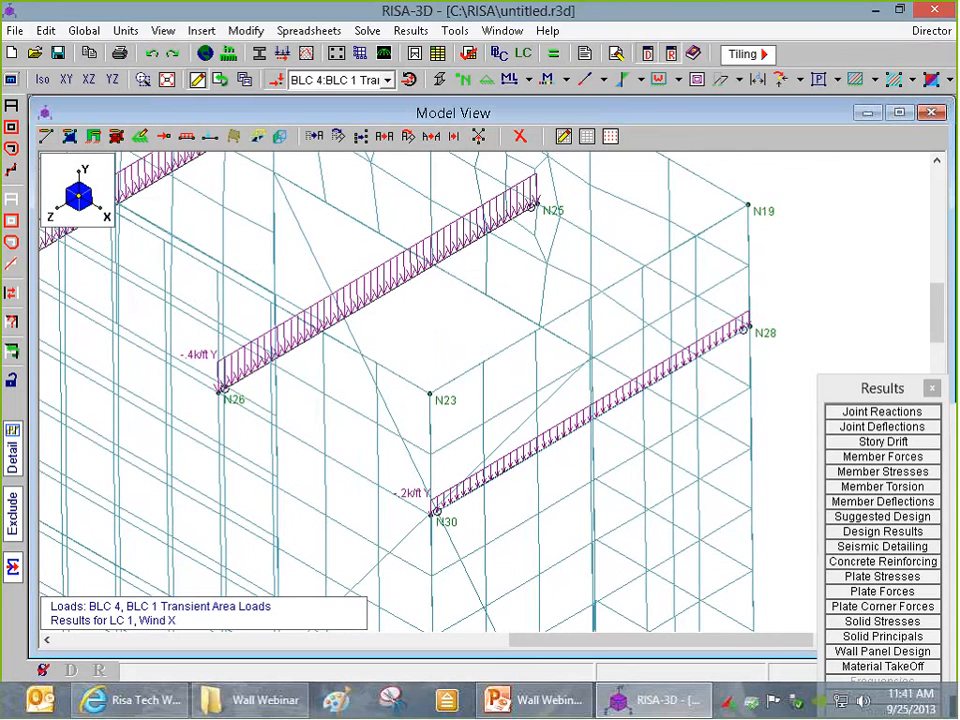
scroll(703, 375, "down", 1)
scroll(703, 372, "down", 2)
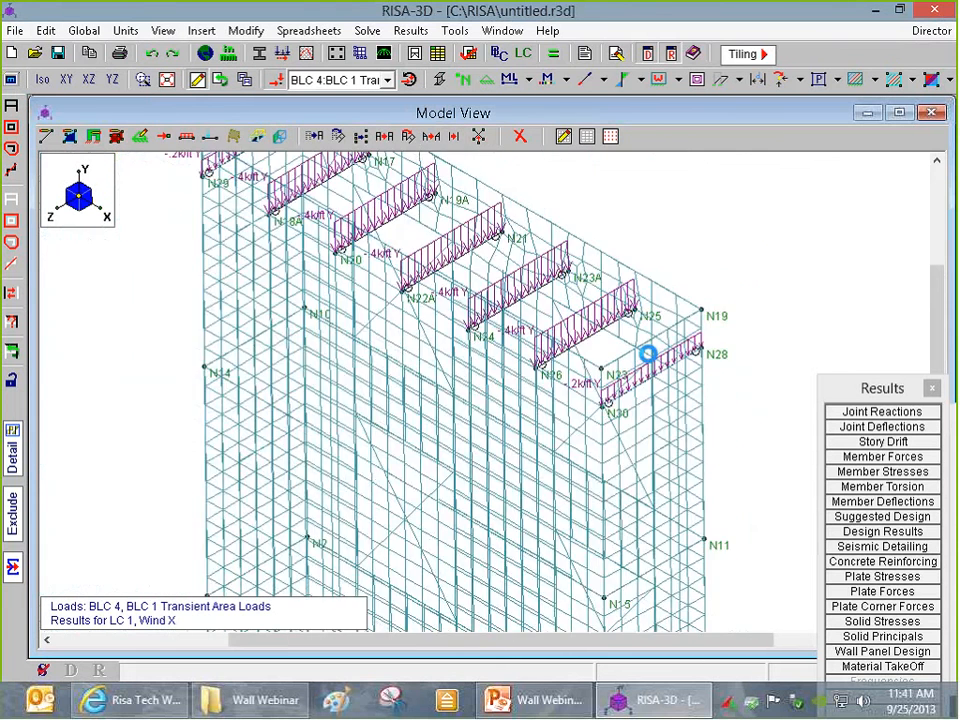
scroll(357, 230, "up", 2)
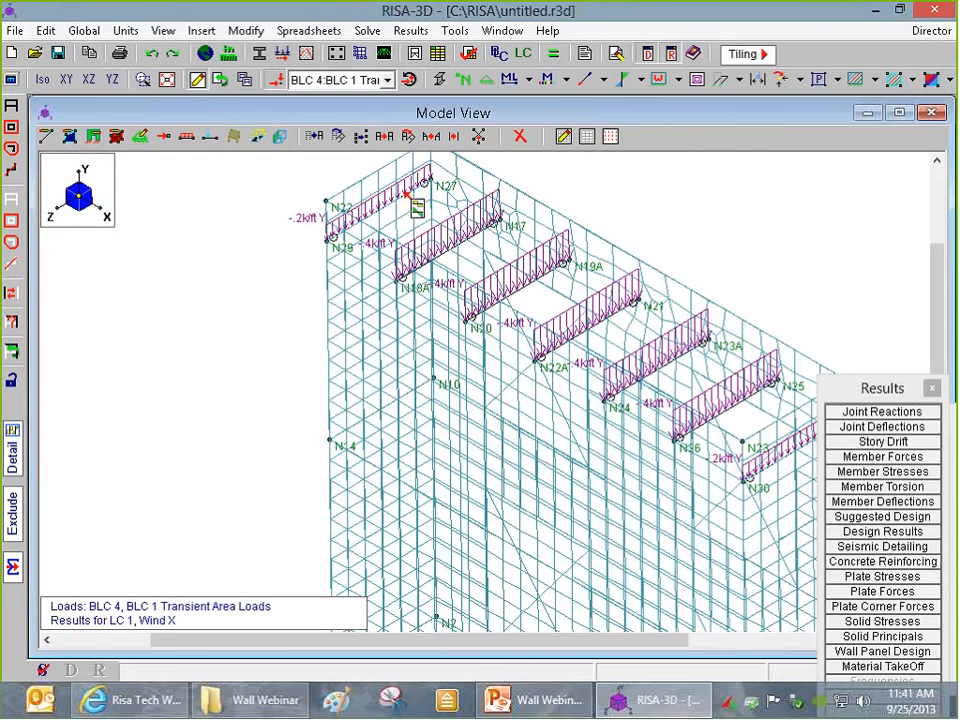
scroll(407, 195, "down", 2)
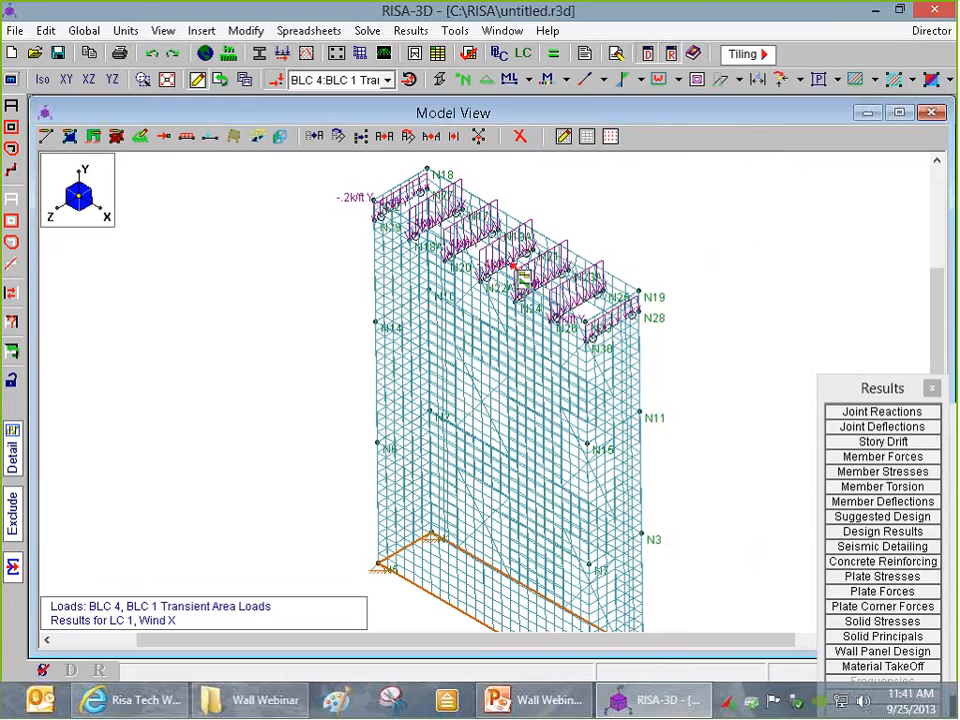
scroll(514, 266, "up", 5)
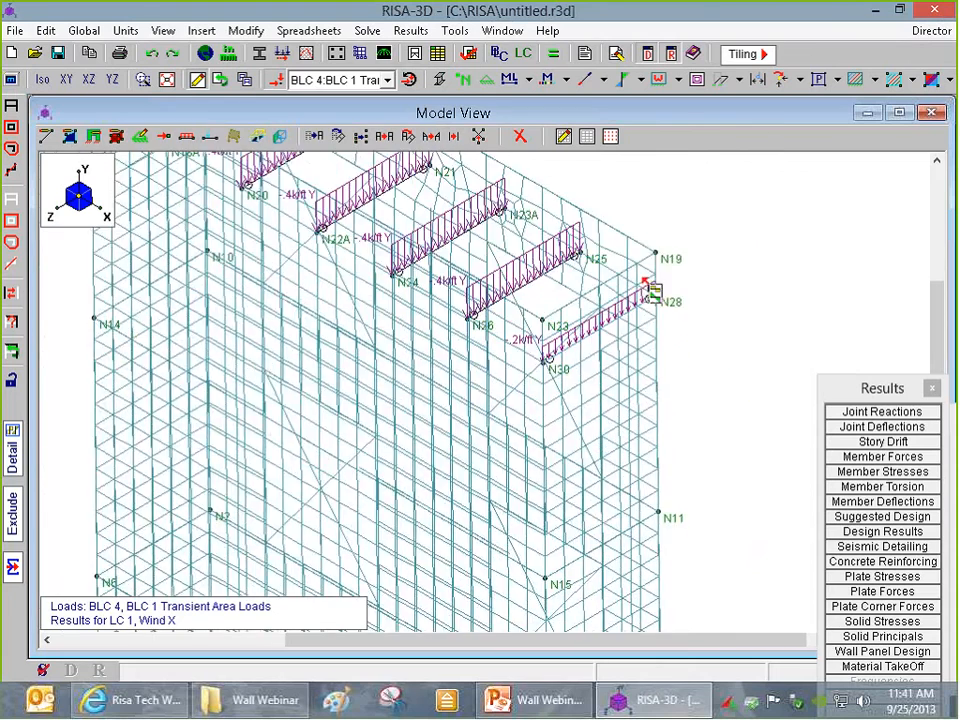
scroll(664, 256, "down", 9)
scroll(645, 190, "up", 7)
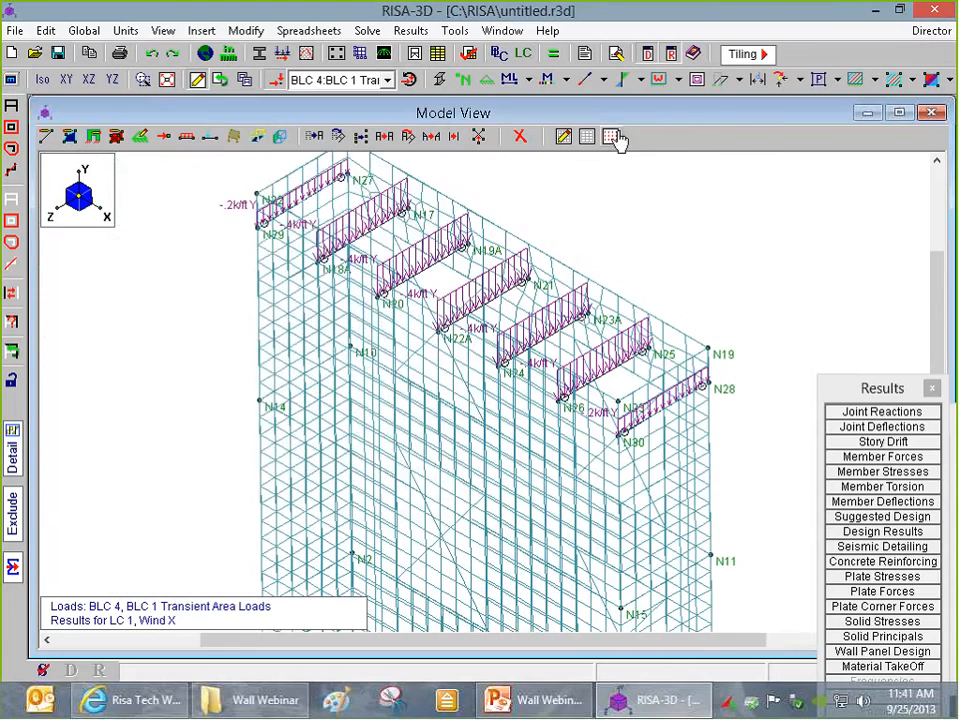
- Turn off the wall panel mesh display
left_click(11, 79)
left_click(118, 278)
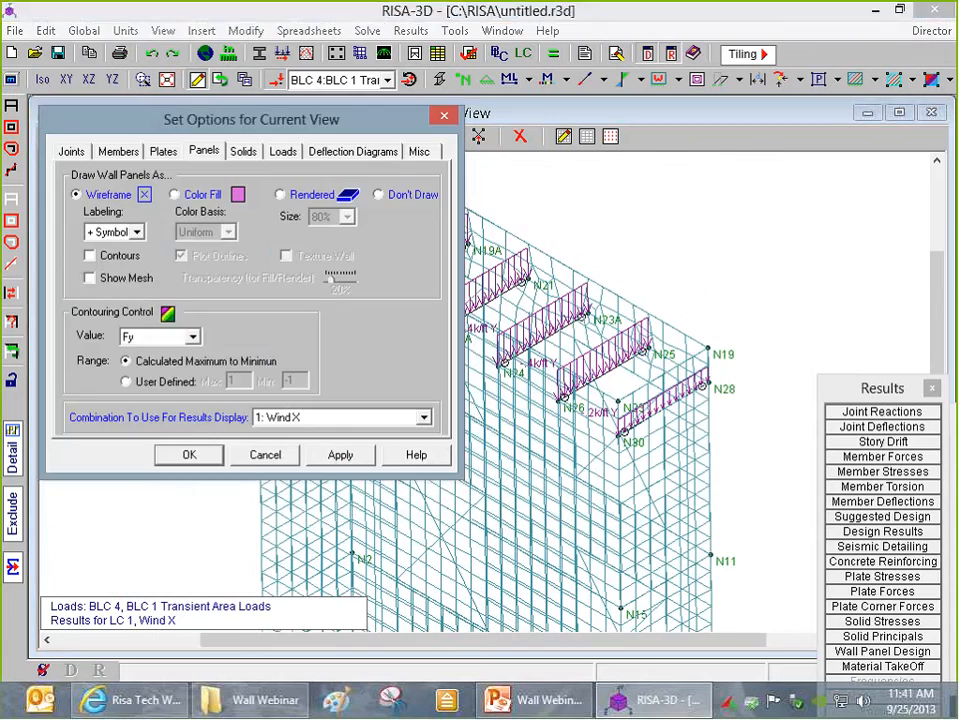
key("Return")
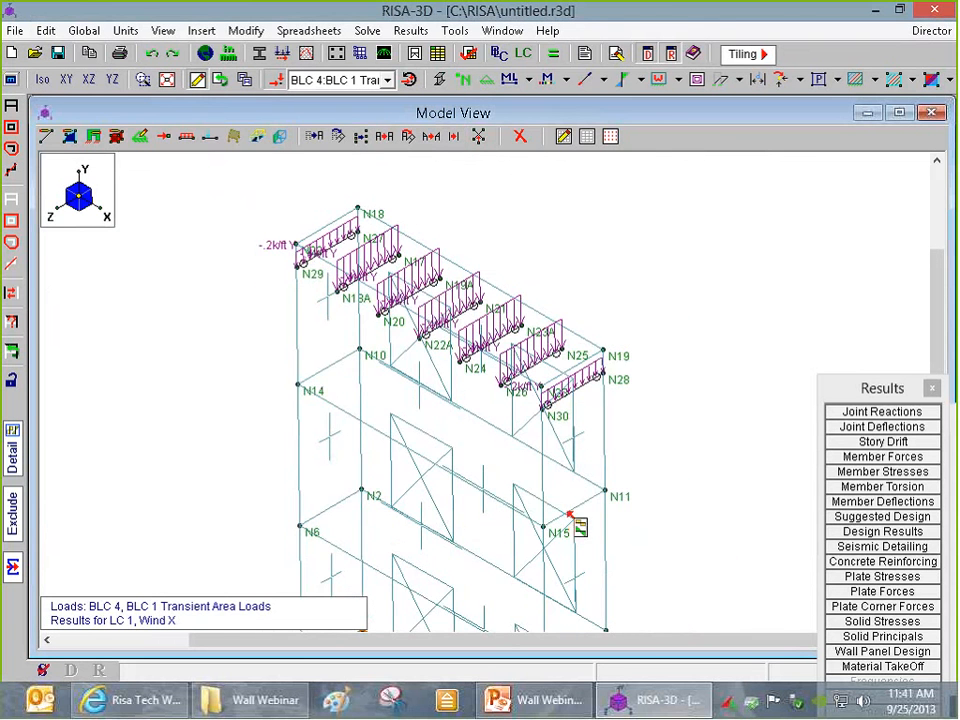
- Select only the top-story wall panels, joints and roof beams from the side elevation and return to isometric view
key("ctrl+r")
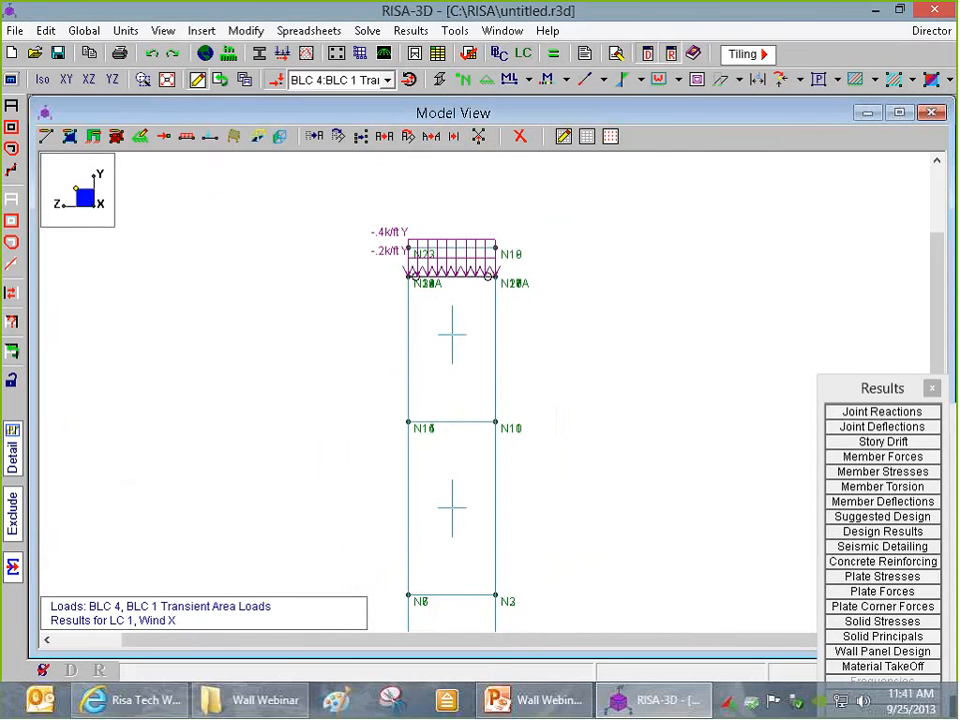
left_click(11, 127)
left_click(11, 105)
left_click_drag(371, 221, 531, 440)
left_click(42, 80)
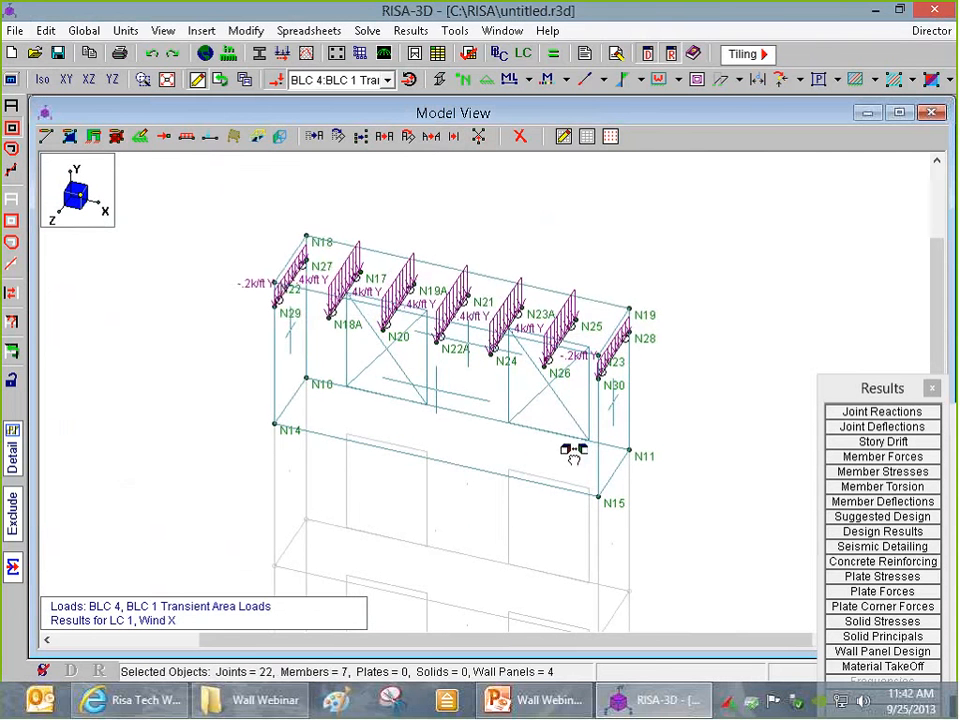
- Start drawing new members with Hot Rolled as the material type
left_click(46, 137)
left_click(348, 245)
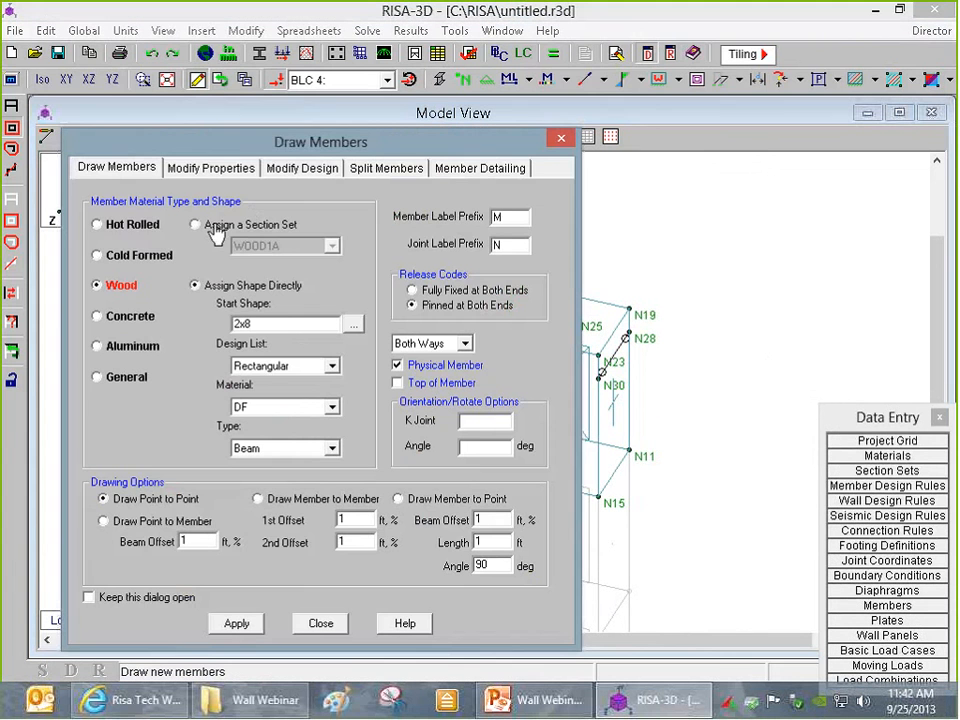
left_click(97, 224)
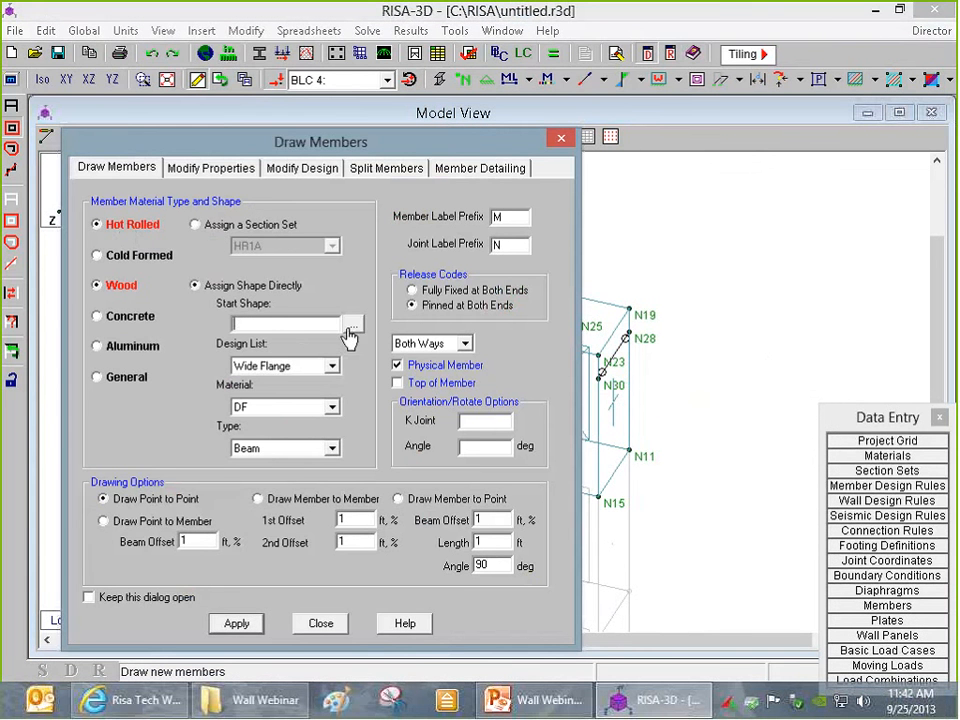
- Set the new member to a W10x33 hot rolled A992 column, fully fixed at both ends, with a 90 degree orientation angle
type("W")
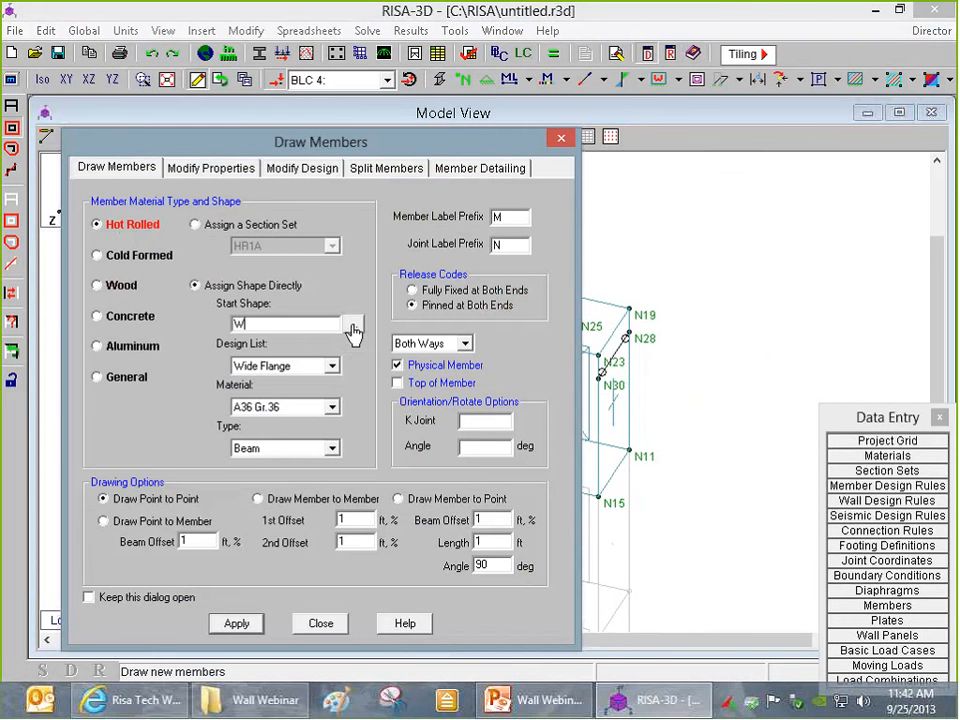
type("10x33")
left_click(412, 290)
left_click(285, 407)
left_click(248, 448)
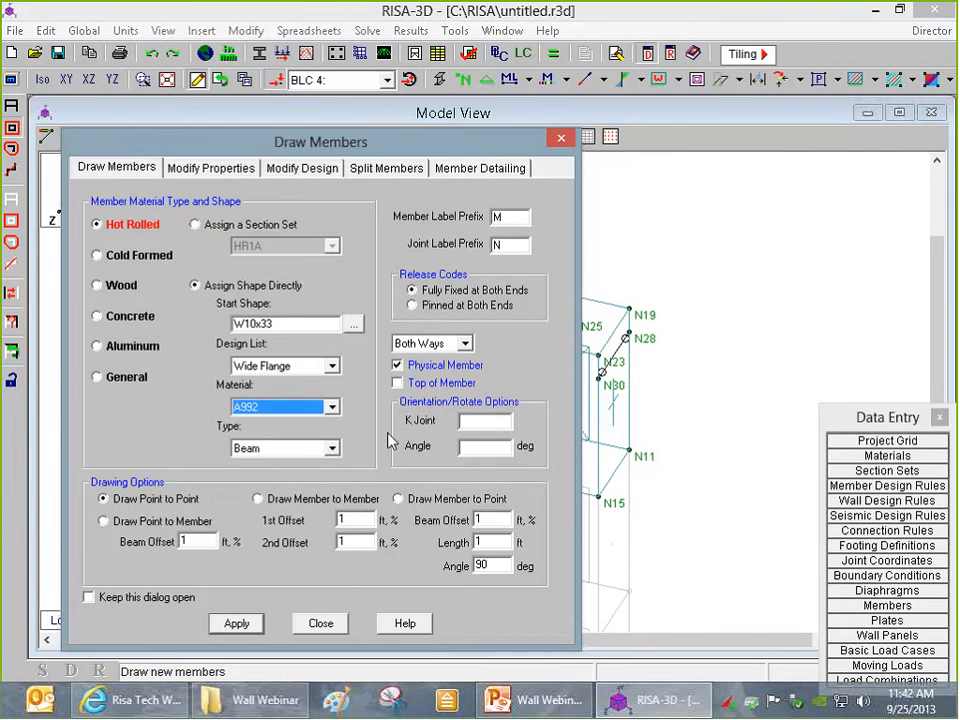
left_click(505, 447)
type("90")
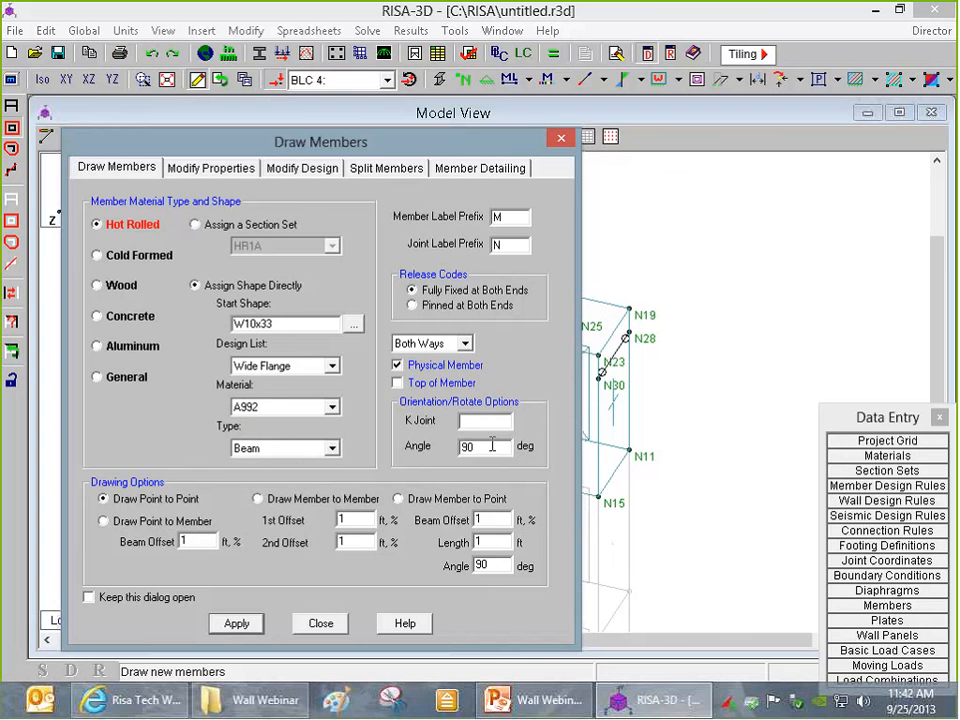
left_click(285, 448)
left_click(255, 474)
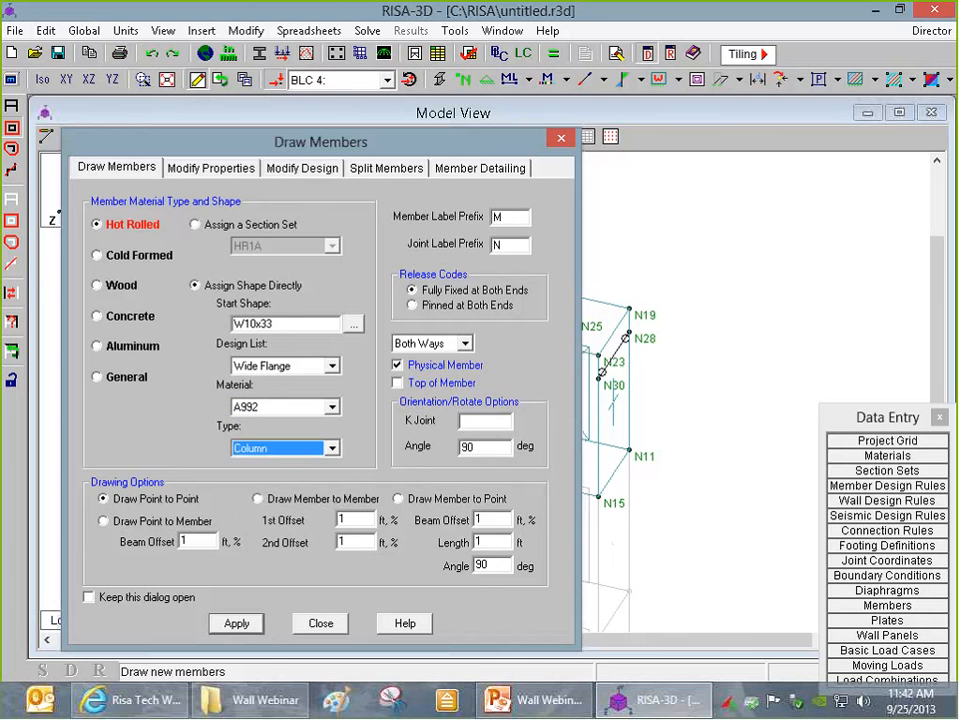
- Apply the member settings and draw the column from joint N22A straight down to the base edge of the wall
left_click(236, 623)
left_click(441, 341)
left_click(440, 455)
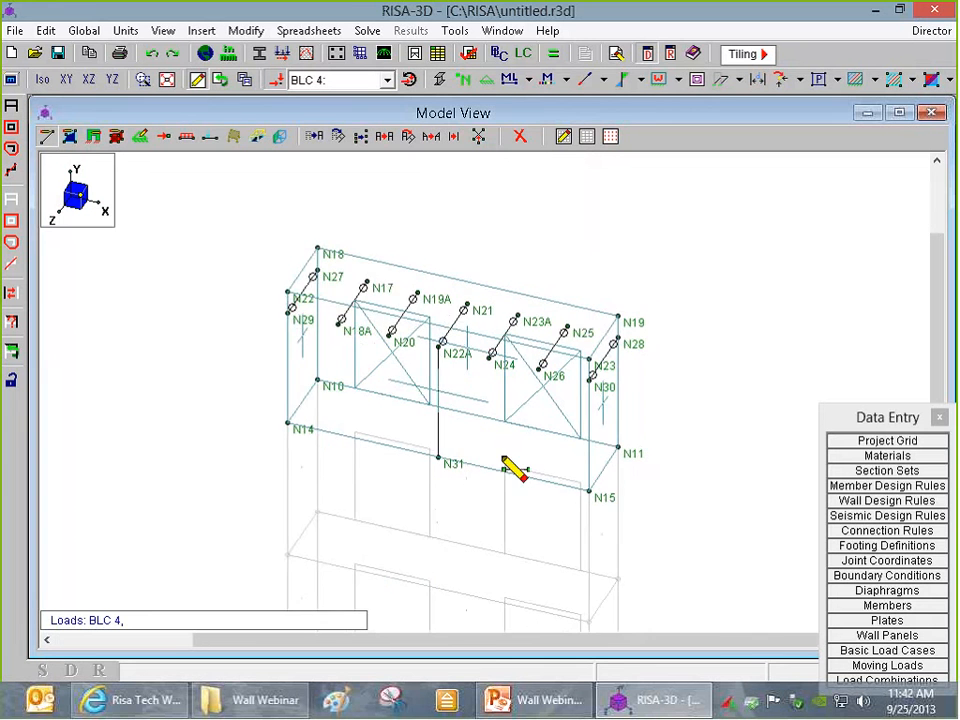
- Solve the model for load combination 1, Wind X
middle_click_drag(518, 546, 432, 551, "ctrl")
left_click(500, 55)
left_click(407, 435)
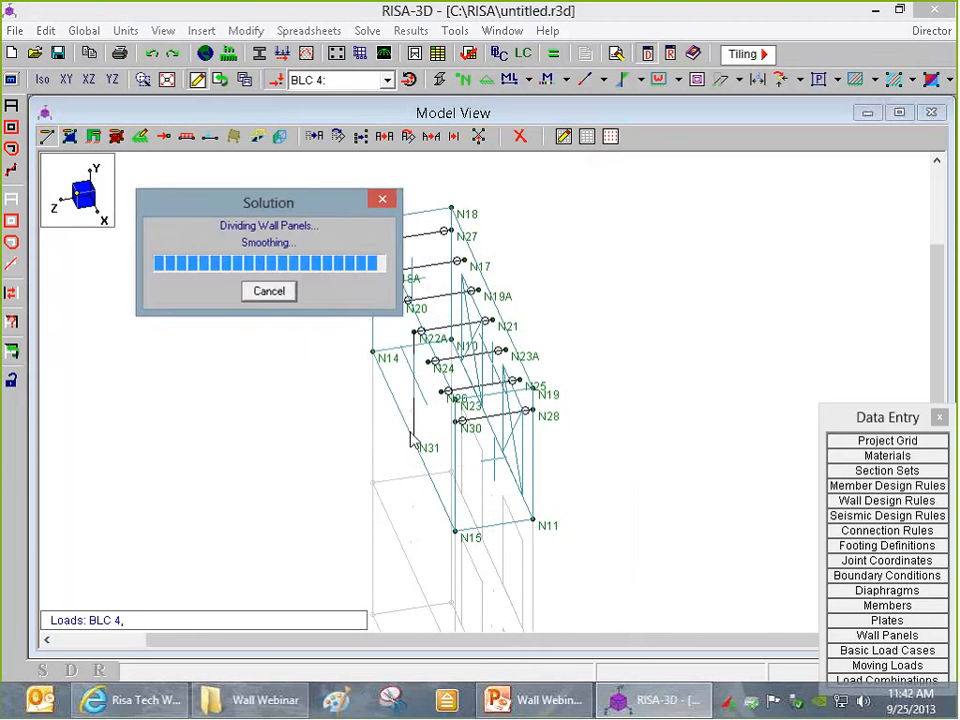
left_click(616, 240)
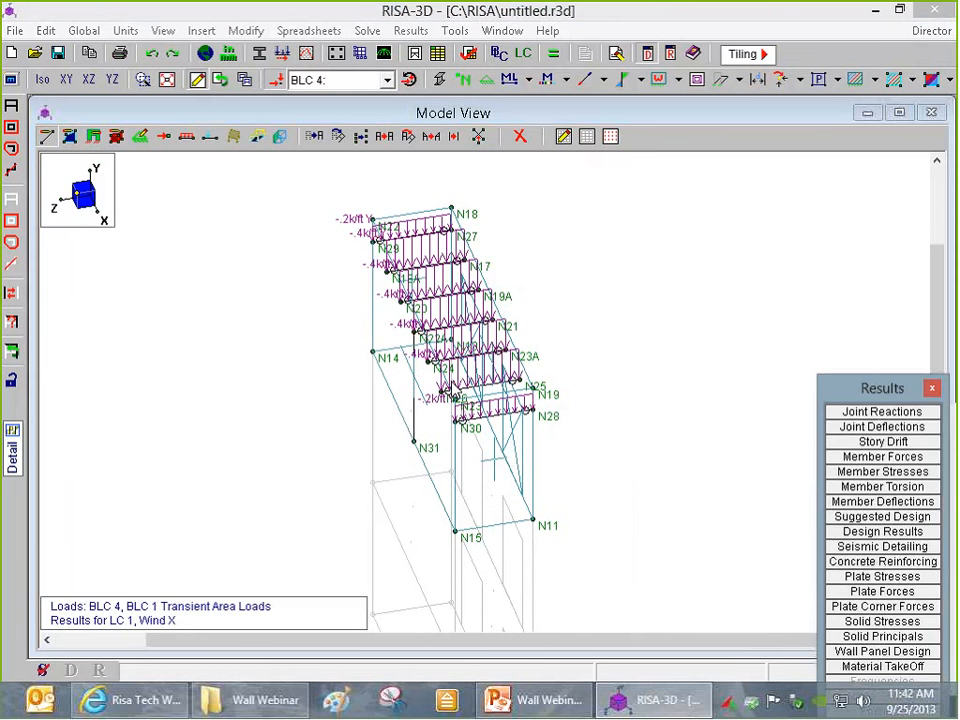
- Examine the column's position and orientation within the wall in rendered plan and isometric views, then return to wireframe
left_click(439, 87)
left_click(439, 87)
middle_click_drag(394, 320, 438, 492, "ctrl")
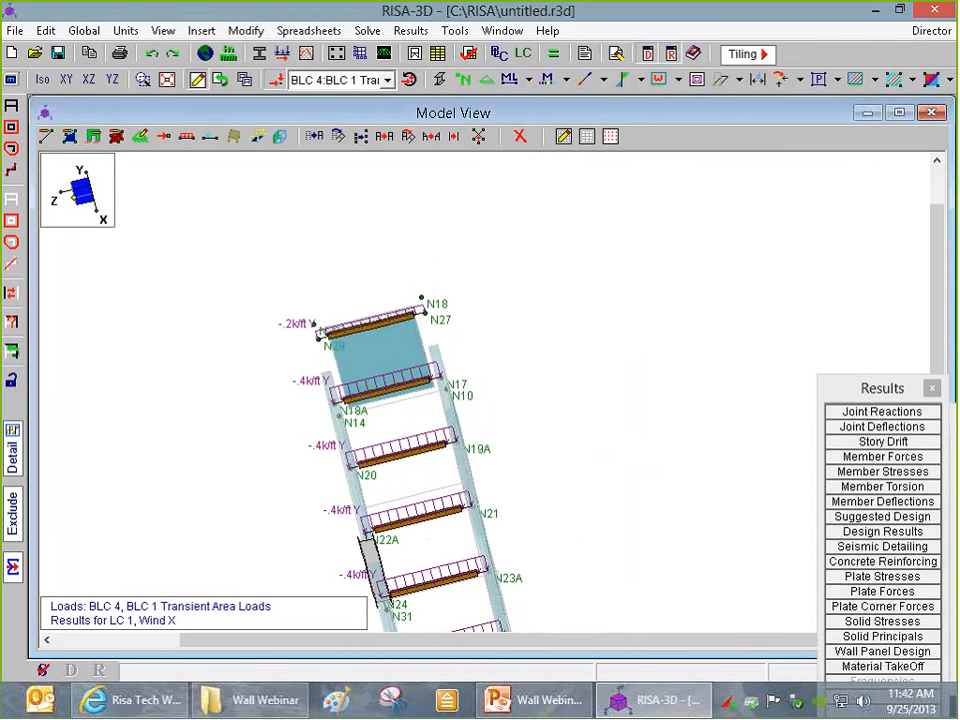
left_click(66, 80)
scroll(460, 490, "down", 2)
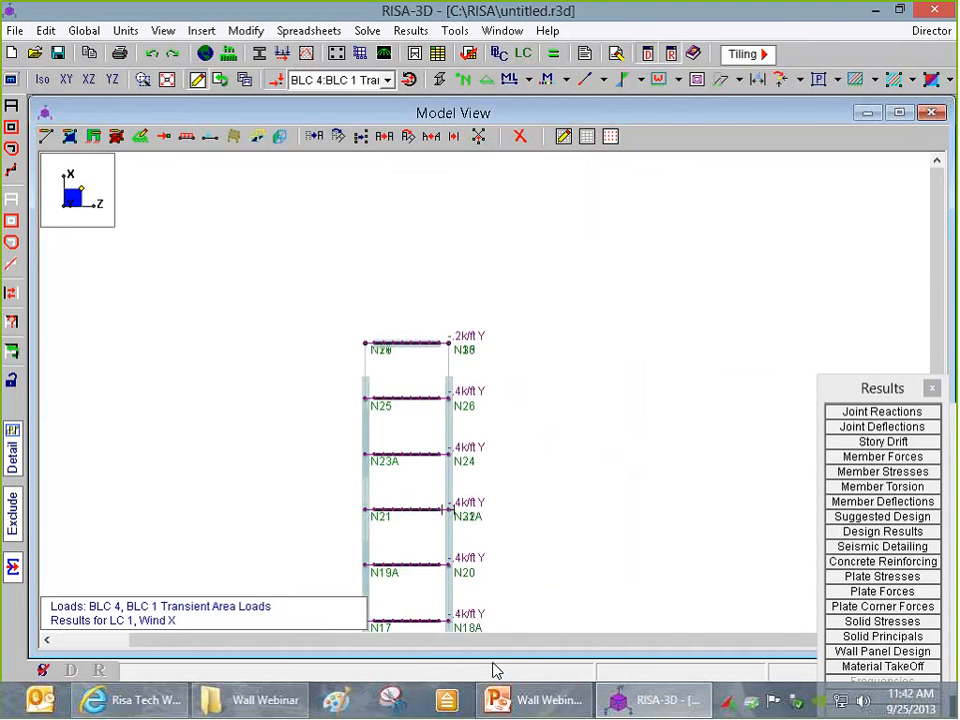
scroll(452, 482, "up", 9)
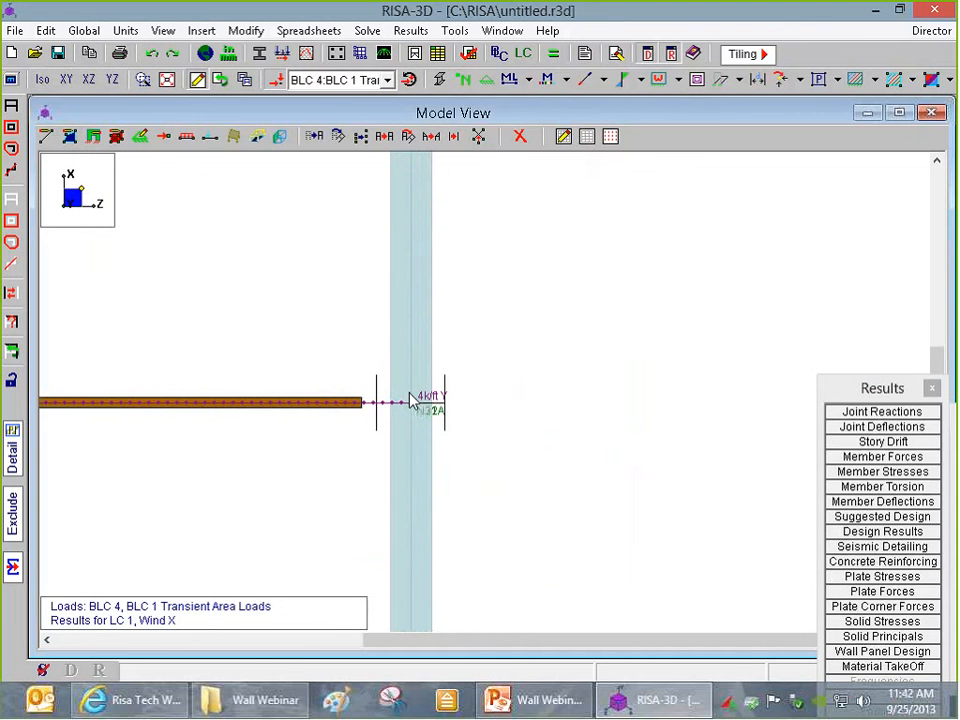
scroll(412, 401, "down", 2)
scroll(415, 403, "down", 1)
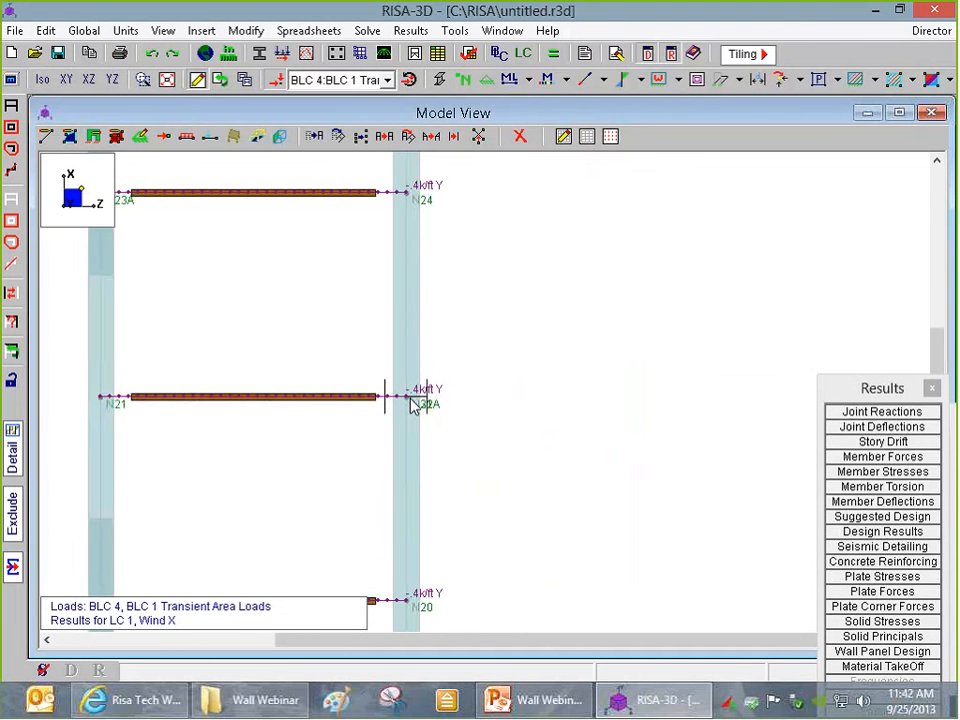
scroll(415, 403, "down", 2)
left_click(42, 79)
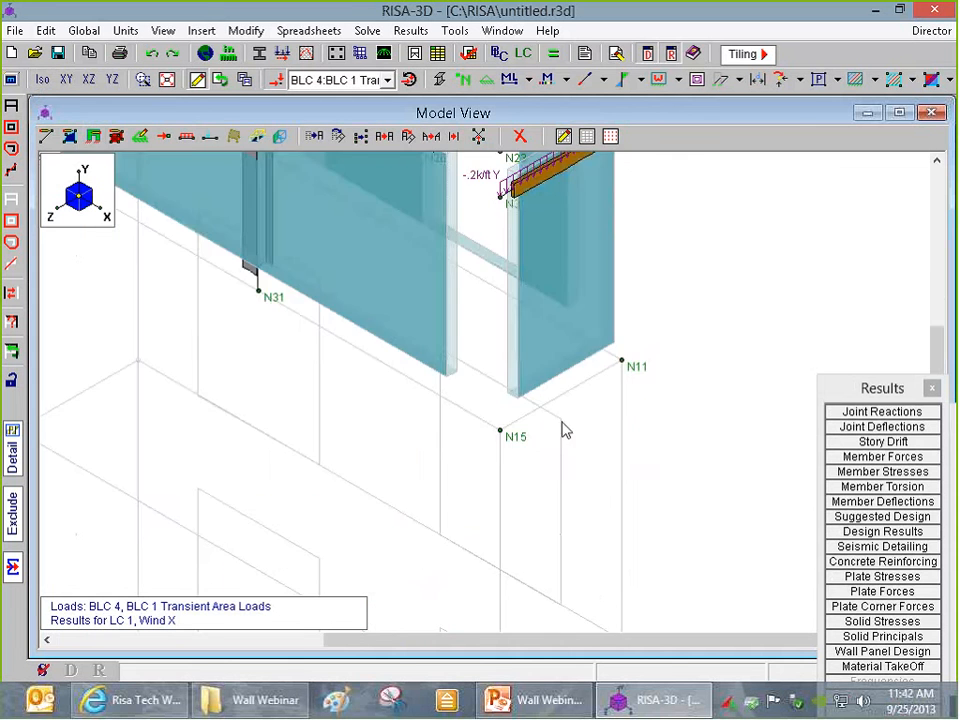
left_click(439, 79)
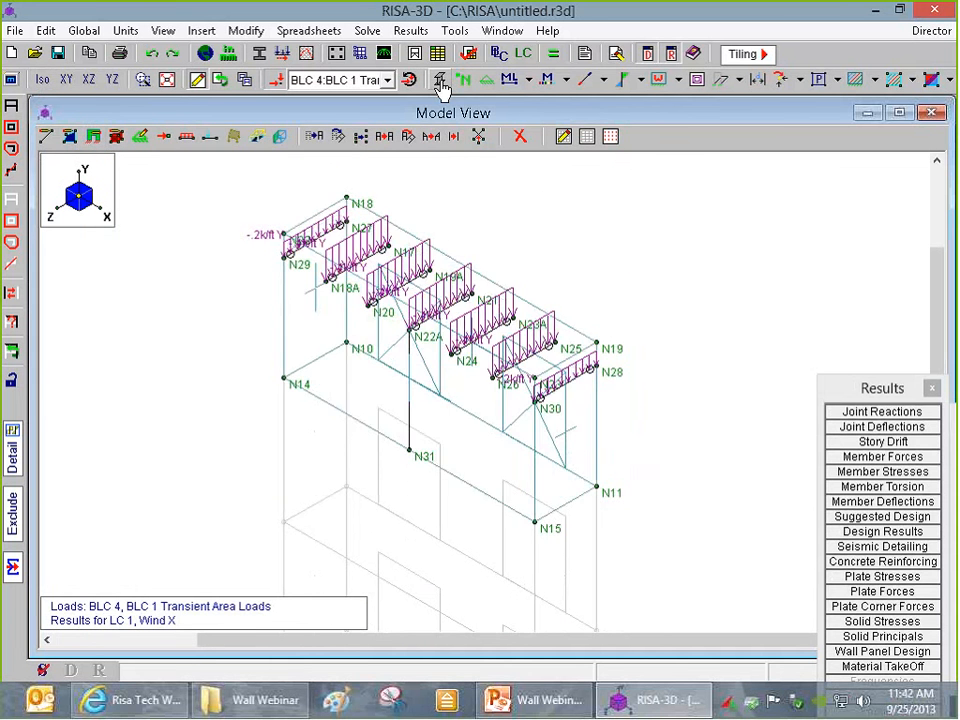
- Inspect the new column's detail report and its enlarged axial force diagram, then close both
scroll(430, 392, "down", 3)
scroll(436, 392, "up", 4)
middle_click_drag(594, 550, 566, 560, "ctrl")
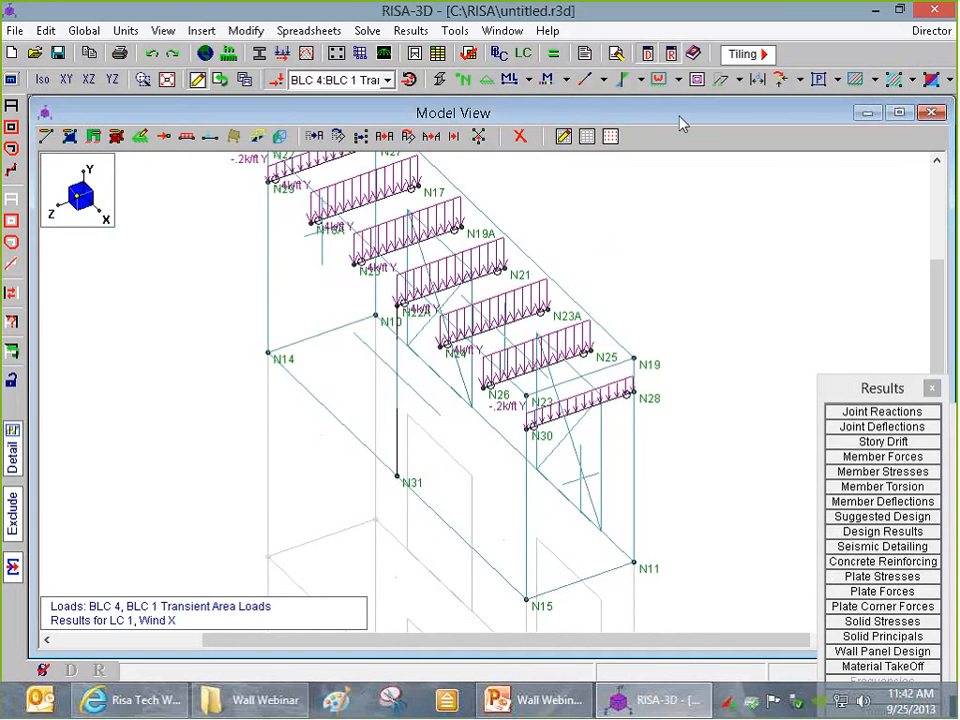
left_click(12, 455)
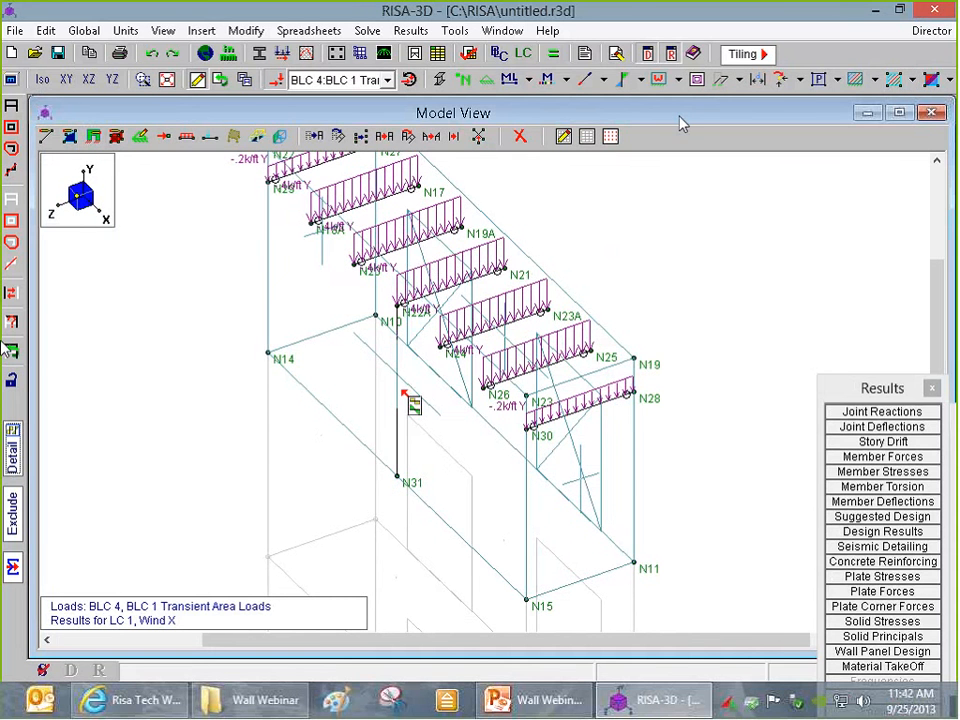
left_click(398, 412)
left_click_drag(538, 264, 546, 200)
left_click(259, 471)
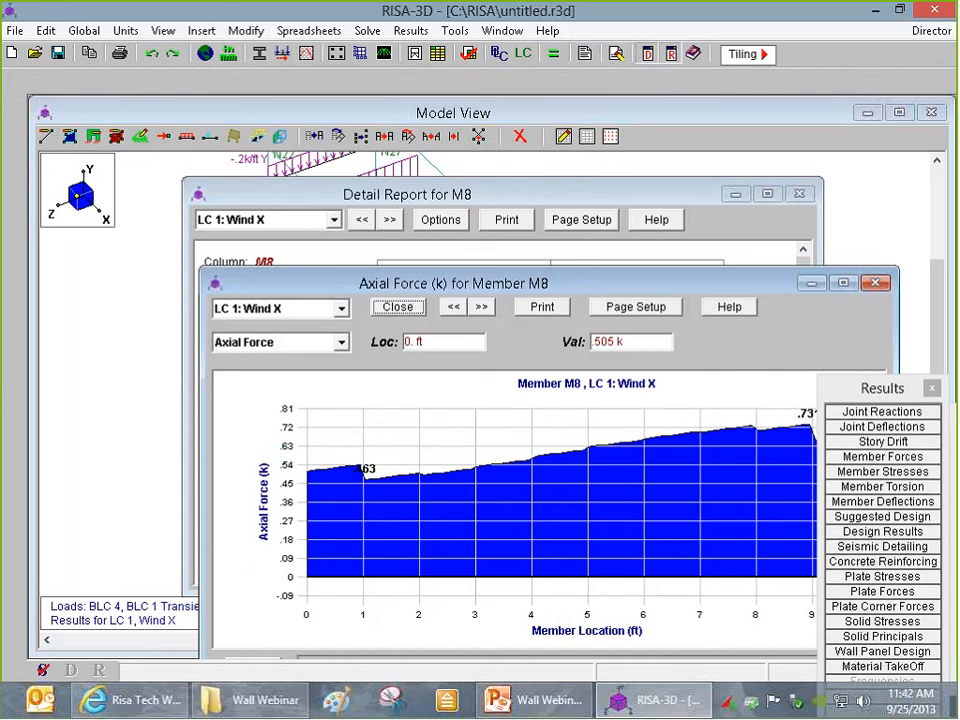
left_click_drag(700, 284, 615, 219)
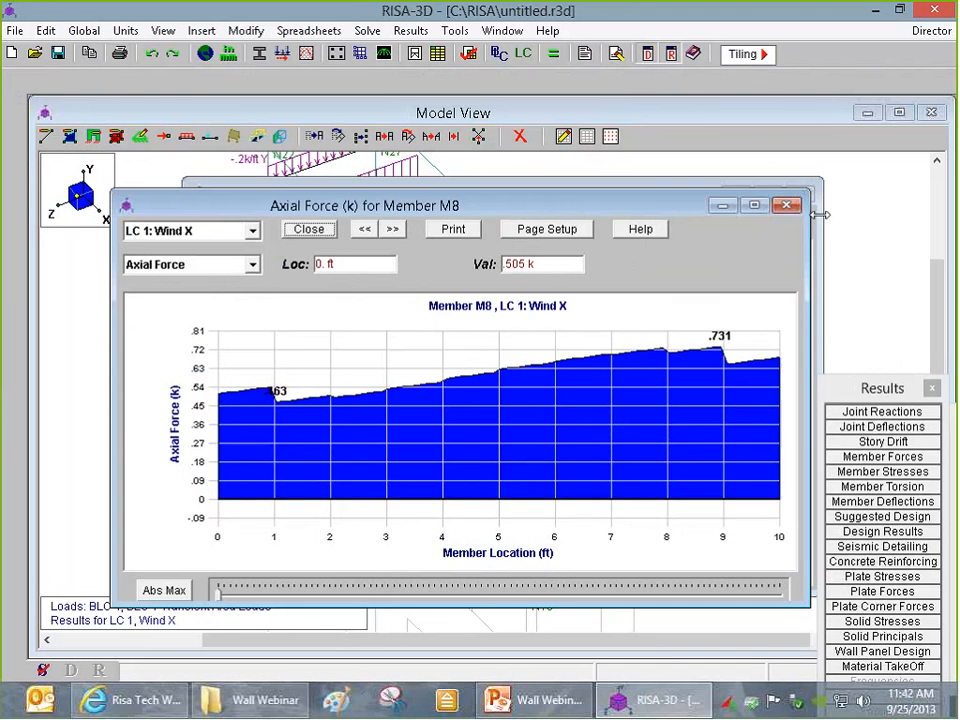
left_click(786, 205)
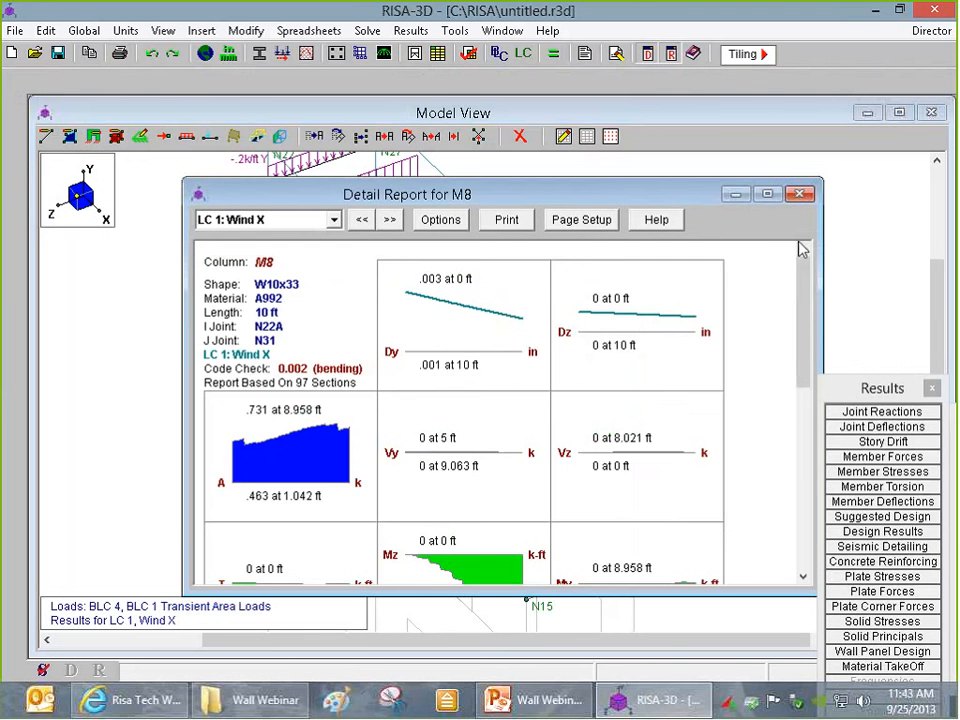
left_click(799, 194)
- Review the detail report of the wood beam between joints N22A and N21, then close it
middle_click_drag(536, 462, 425, 520, "ctrl")
scroll(452, 476, "up", 3)
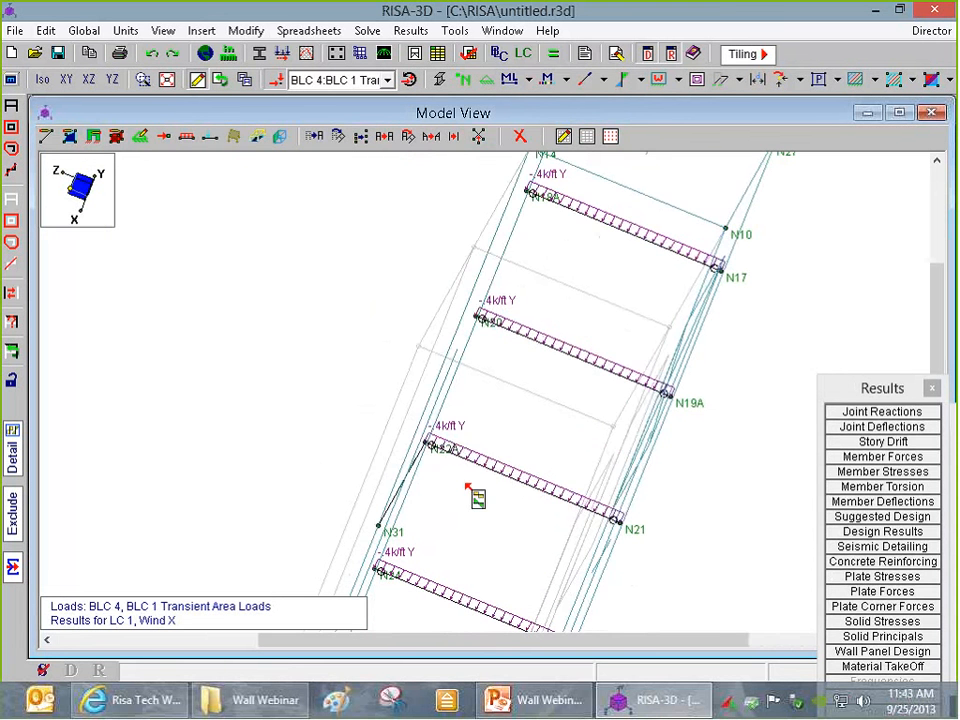
left_click(482, 464)
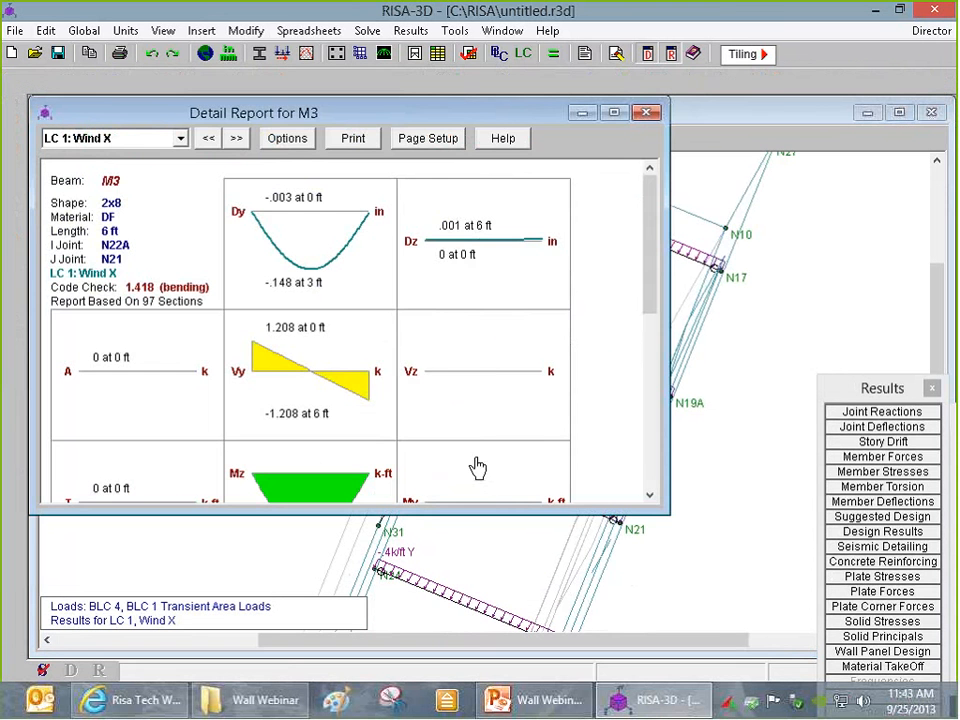
left_click(647, 113)
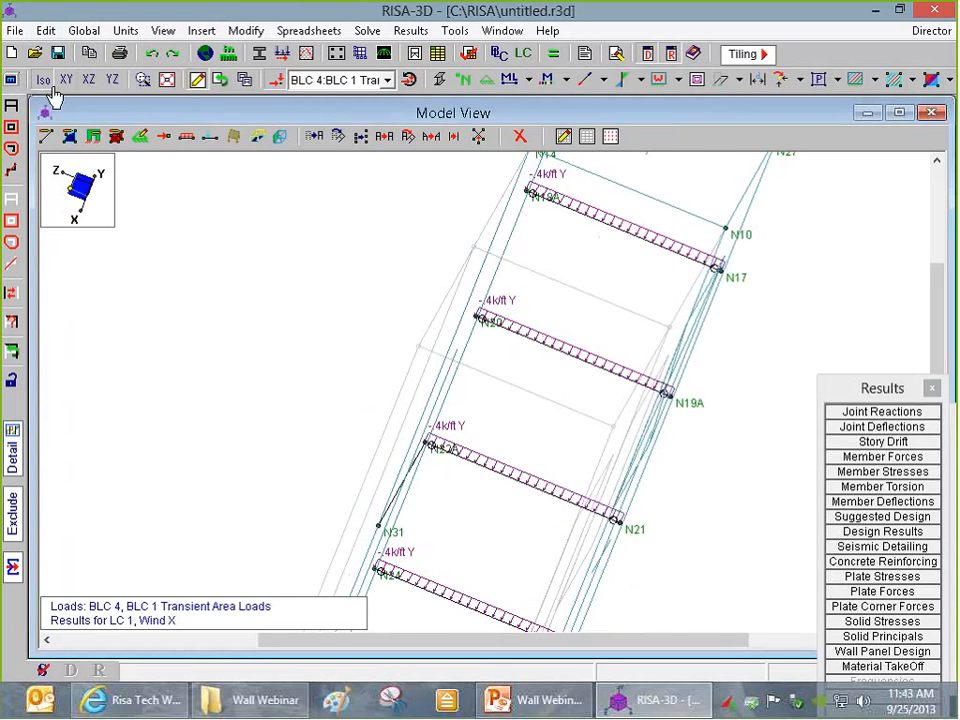
- Recheck the column's enlarged axial force diagram from the isometric view, then close the diagram and its report
left_click(50, 84)
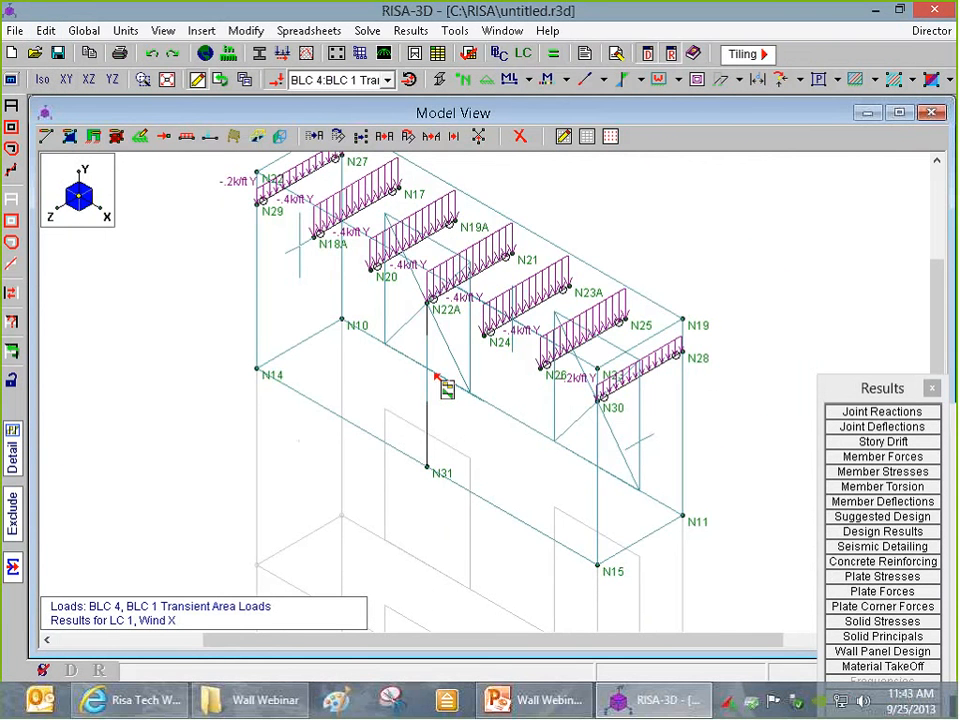
left_click(441, 360)
left_click(188, 408)
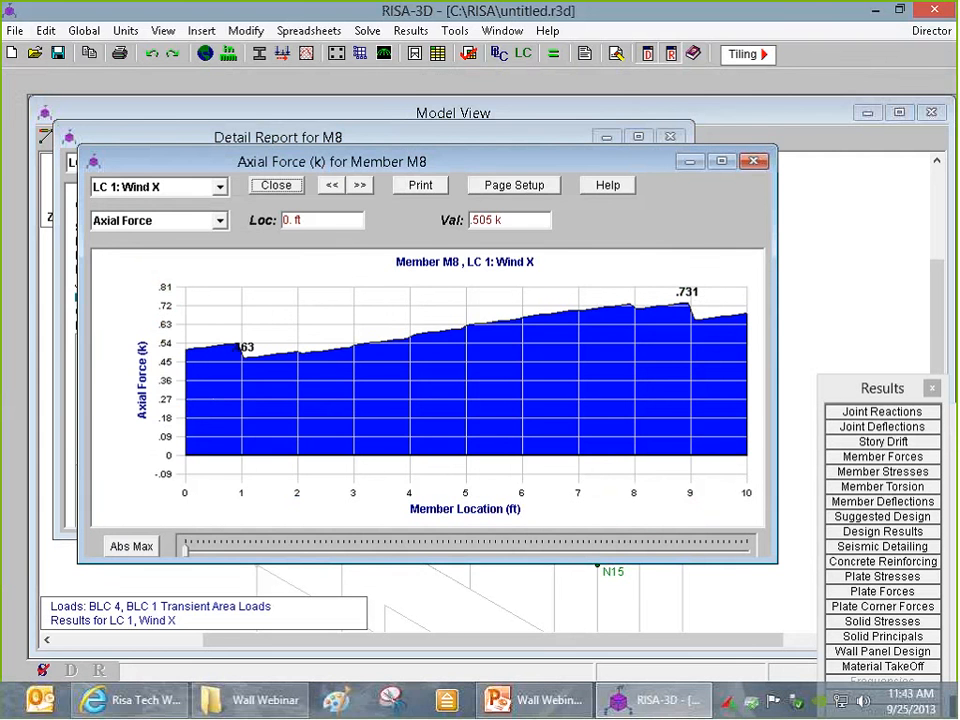
left_click(754, 161)
left_click(670, 137)
- Display the wall panel Plane y force contours on the model
scroll(531, 343, "down", 4)
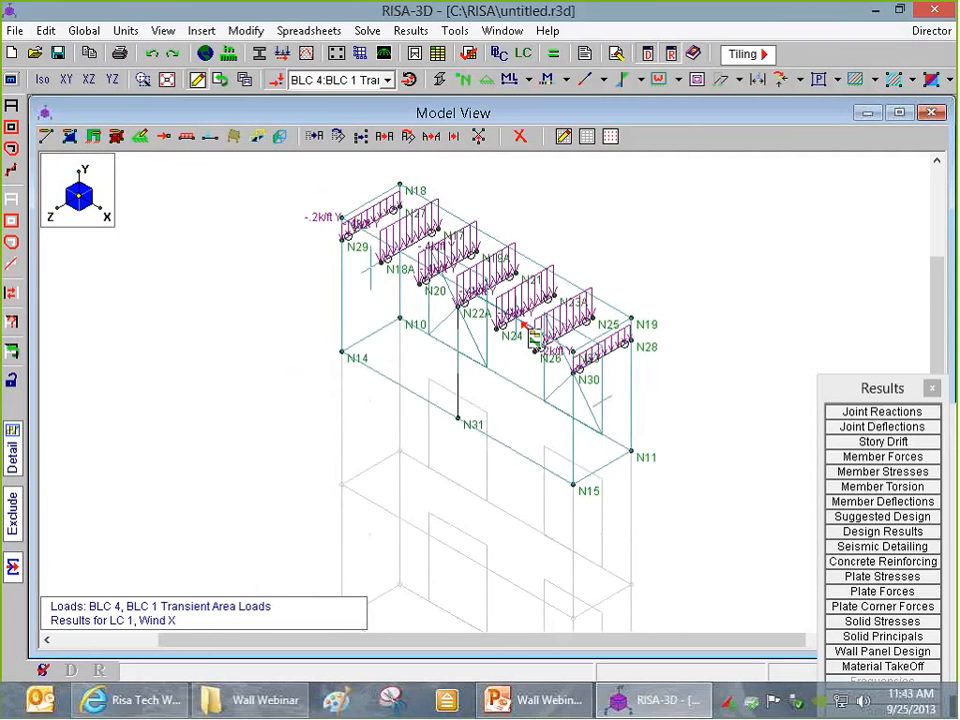
left_click(874, 80)
left_click(887, 148)
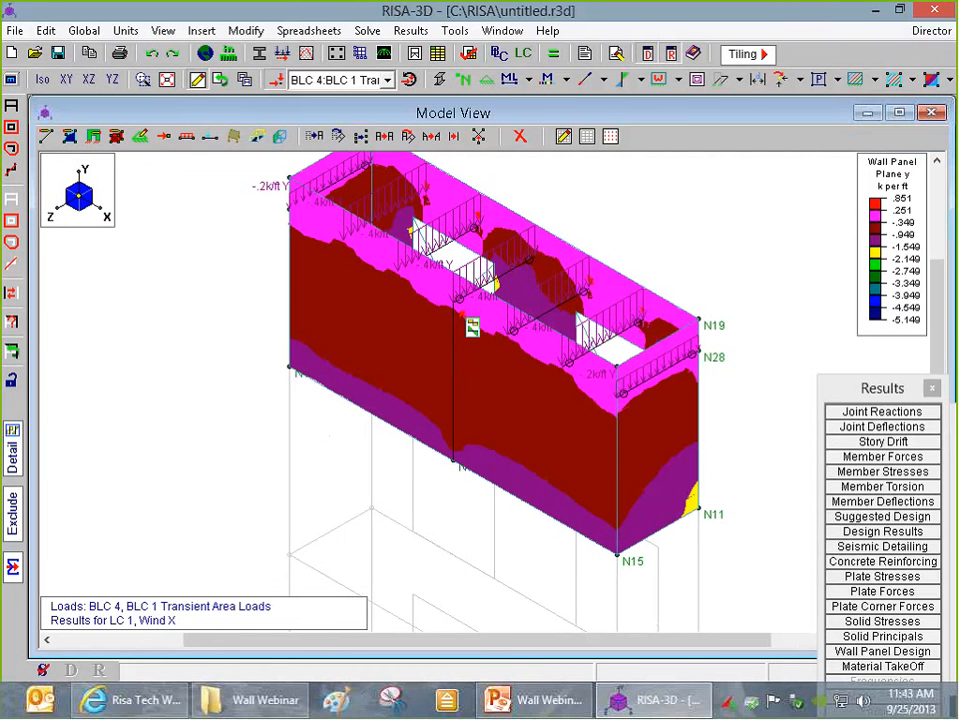
- Compare the detail reports of the beam at N22A and the column below it against the wall force contours
scroll(452, 413, "up", 1)
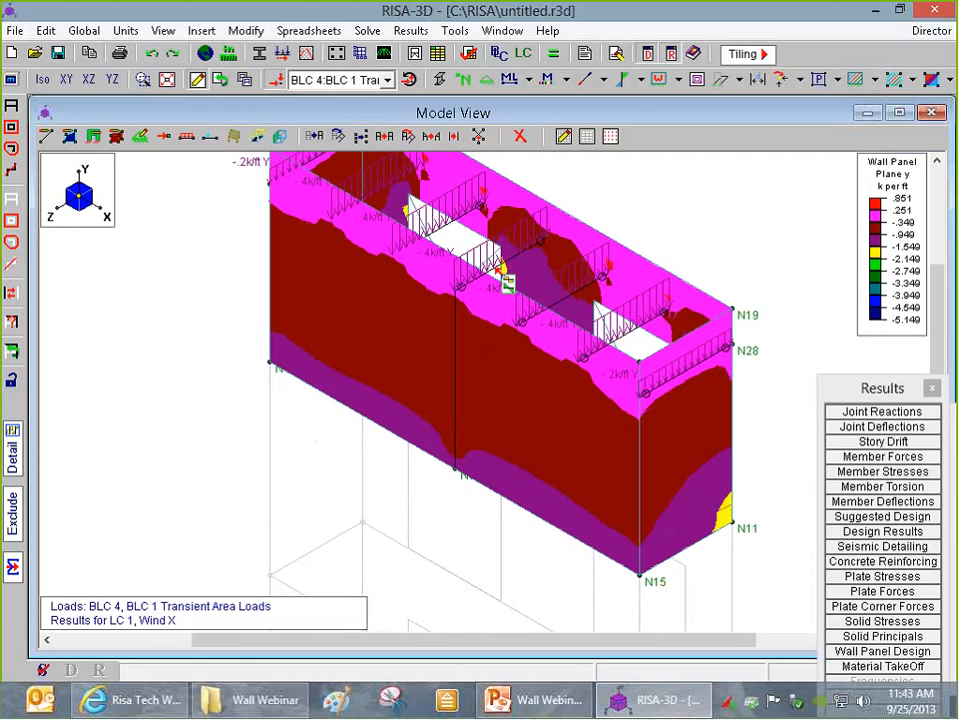
left_click(498, 270)
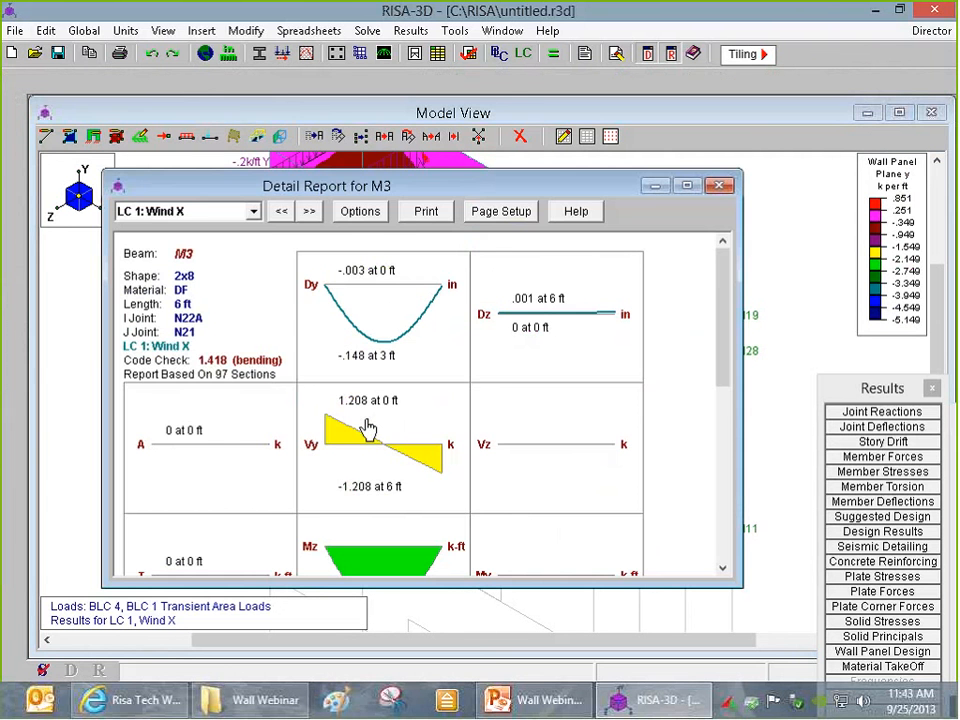
left_click(714, 185)
left_click(460, 375)
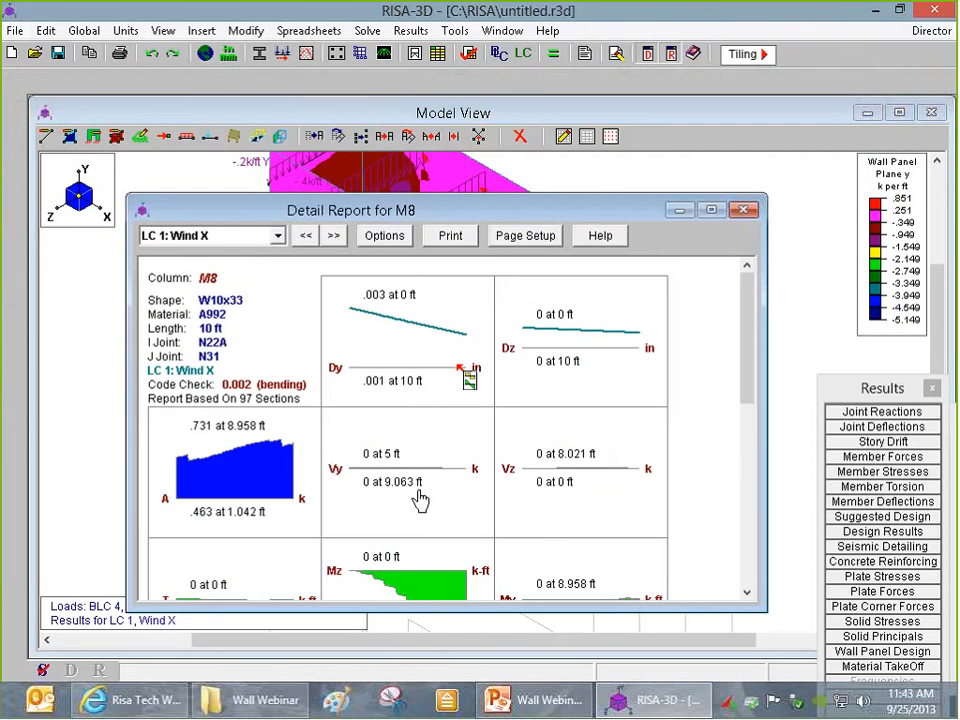
left_click(743, 210)
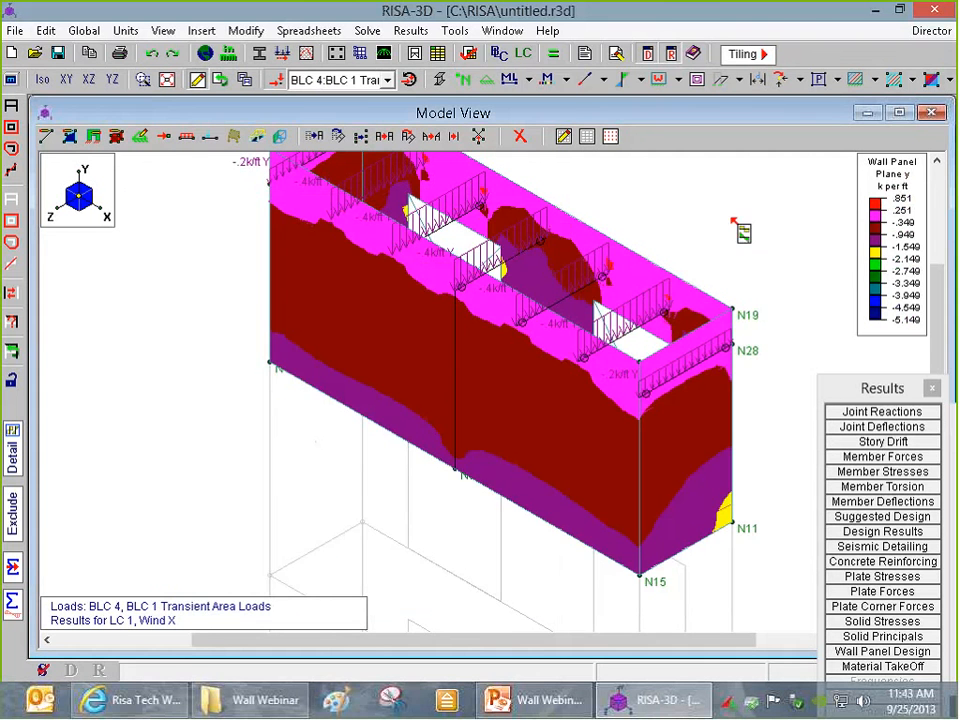
scroll(725, 220, "down", 2)
scroll(722, 225, "up", 2)
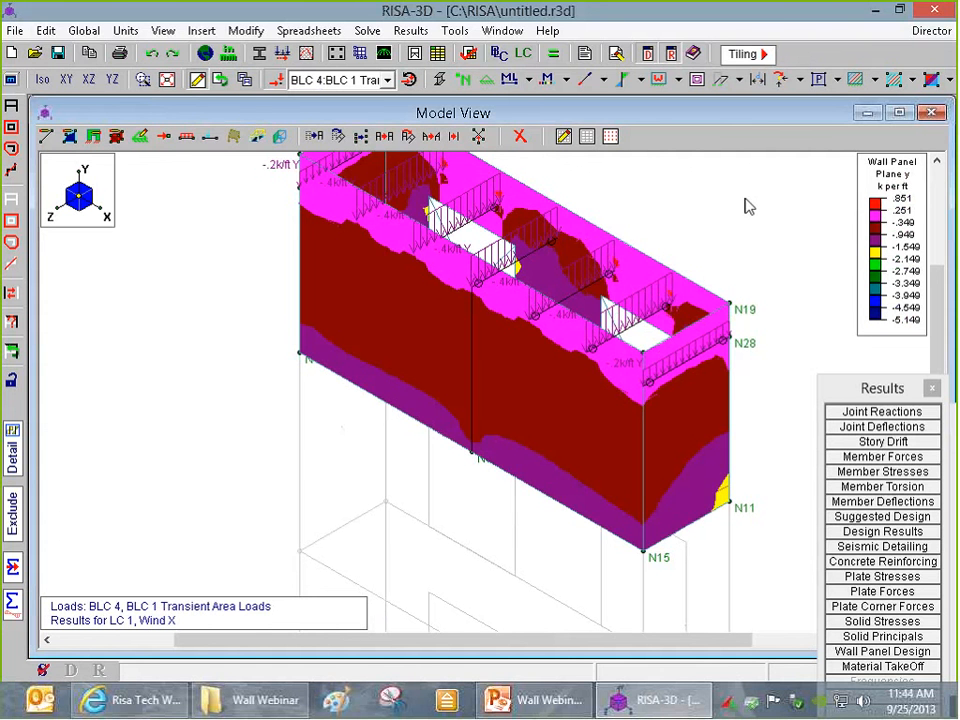
scroll(745, 206, "up", 1)
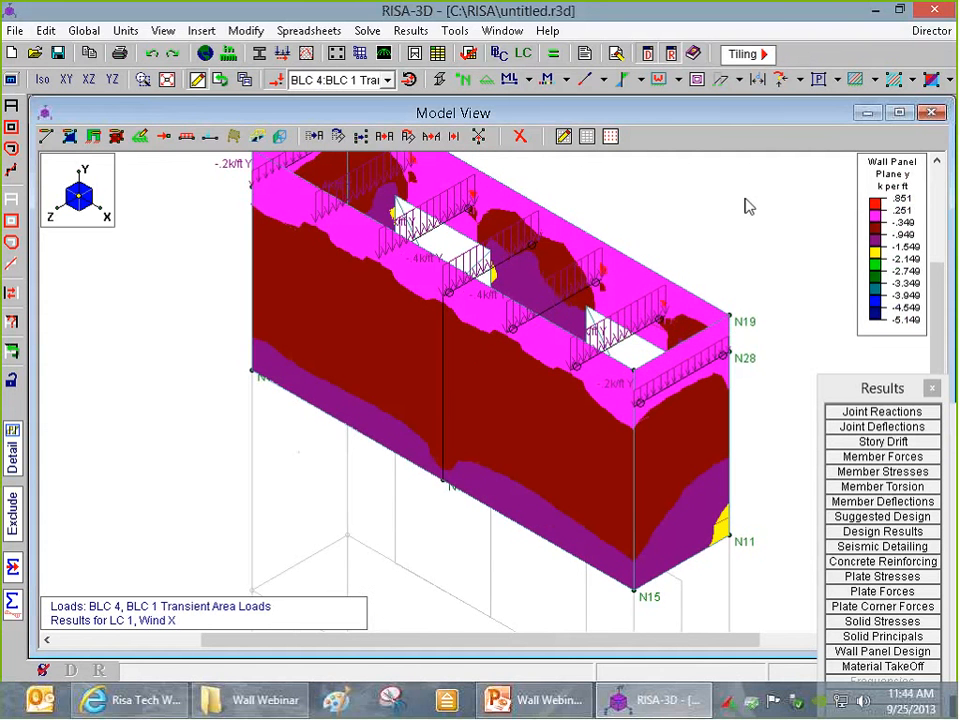
scroll(731, 200, "down", 1)
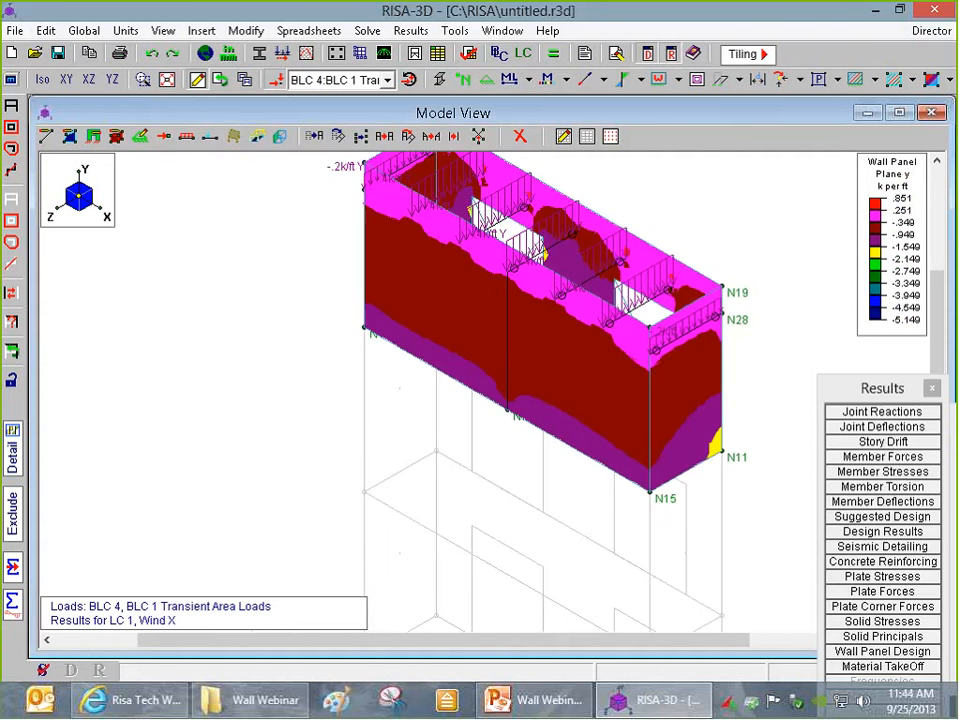
scroll(545, 350, "up", 1)
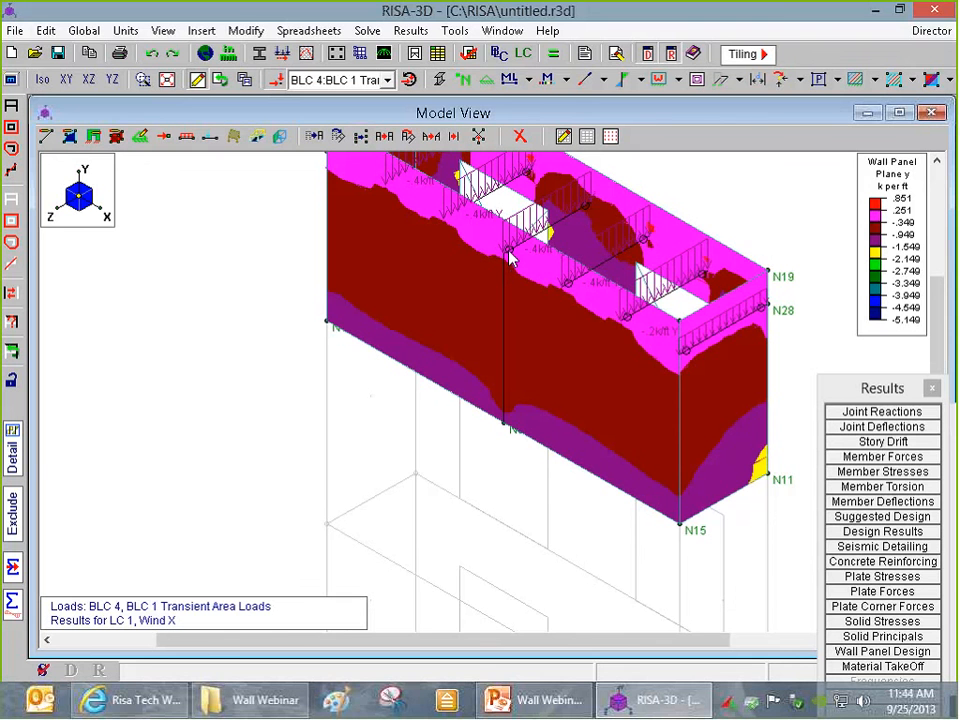
scroll(509, 258, "up", 1)
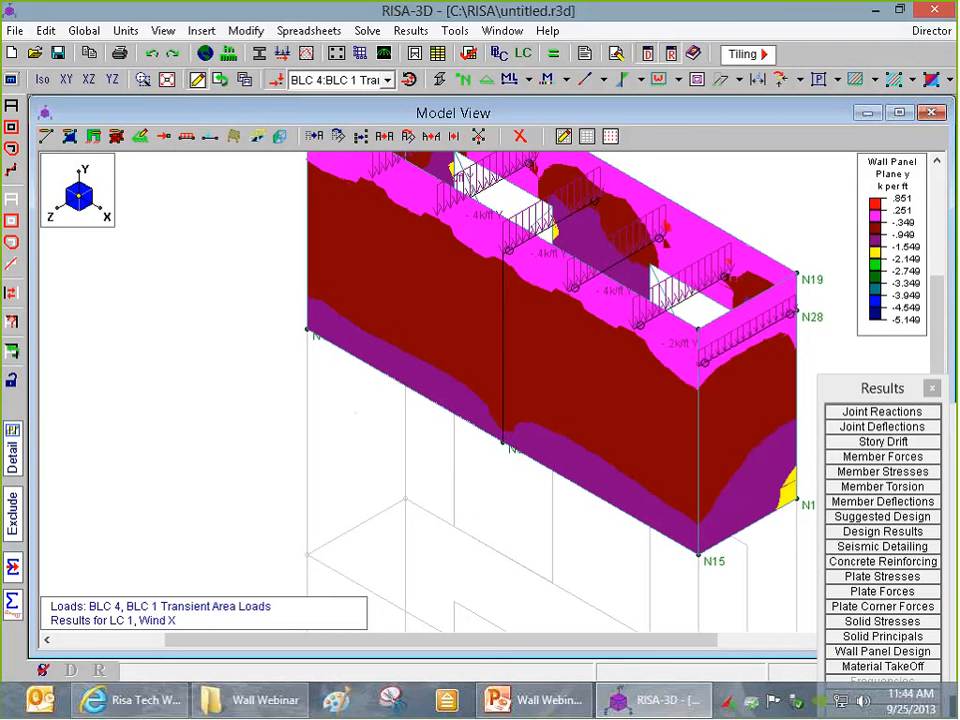
- Start a new model and discard the changes to the current one
left_click(15, 31)
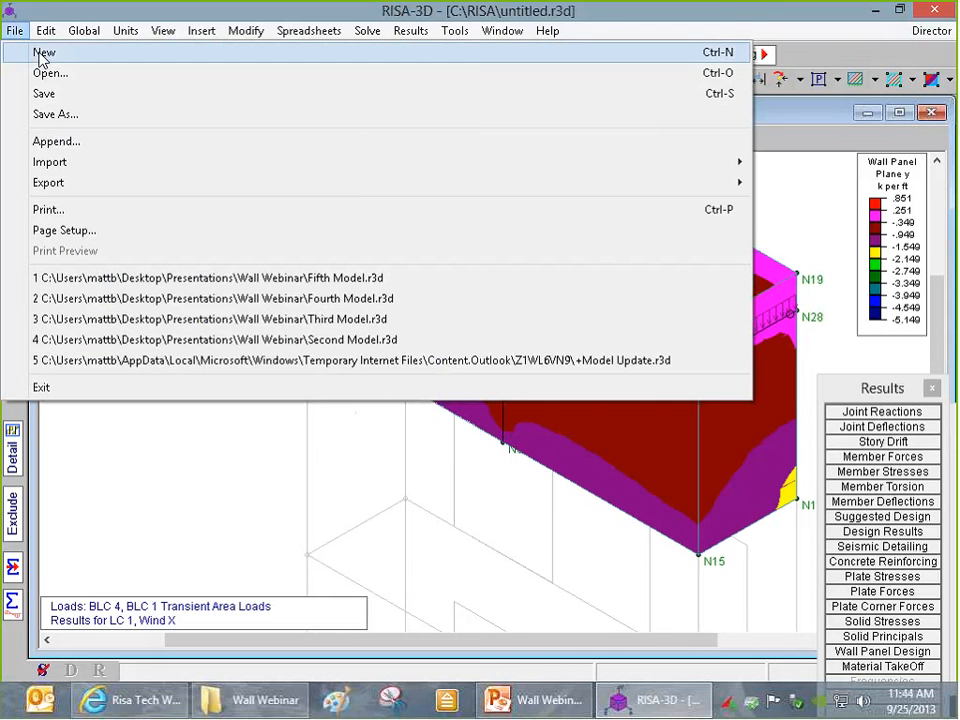
left_click(42, 54)
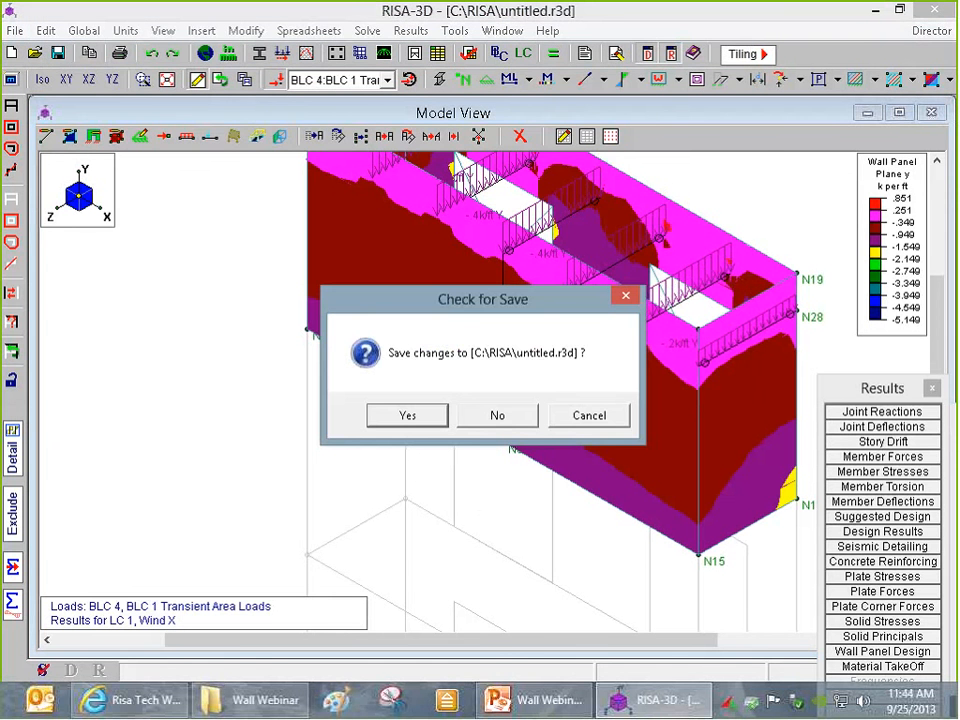
left_click(497, 415)
left_click(350, 245)
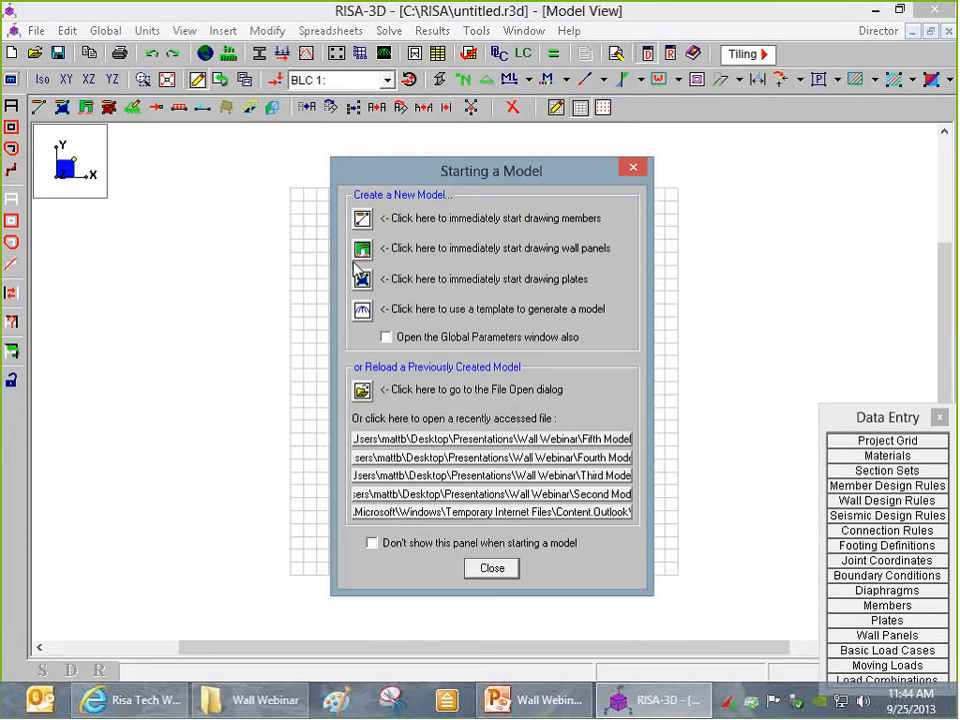
- Set up wall panel drawing with concrete material Conc4000NW and a thickness of 8 in
left_click(362, 248)
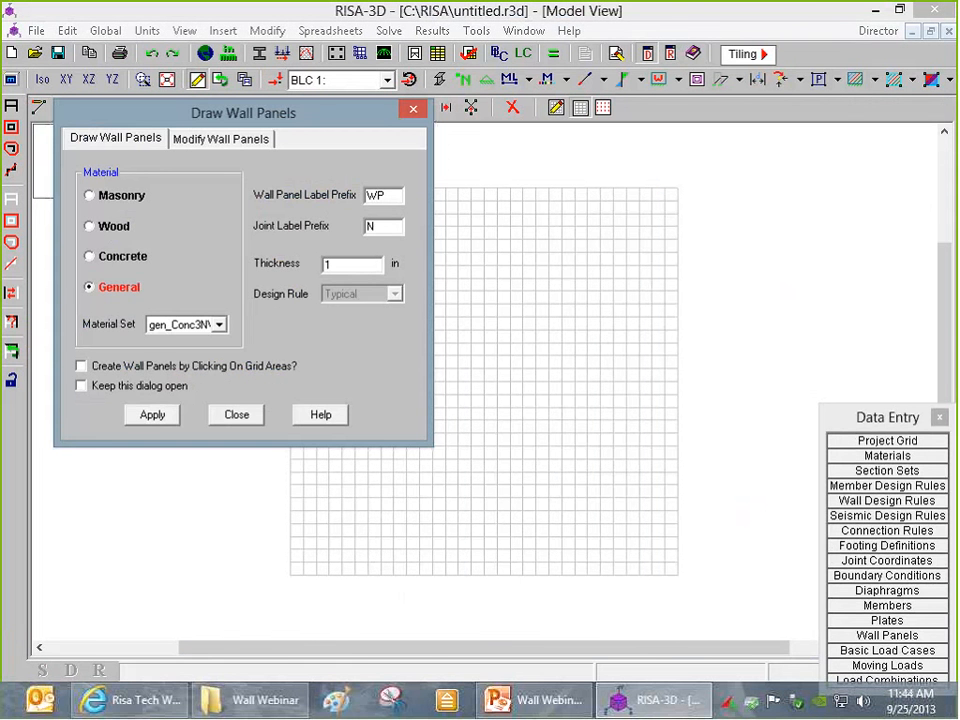
left_click(114, 259)
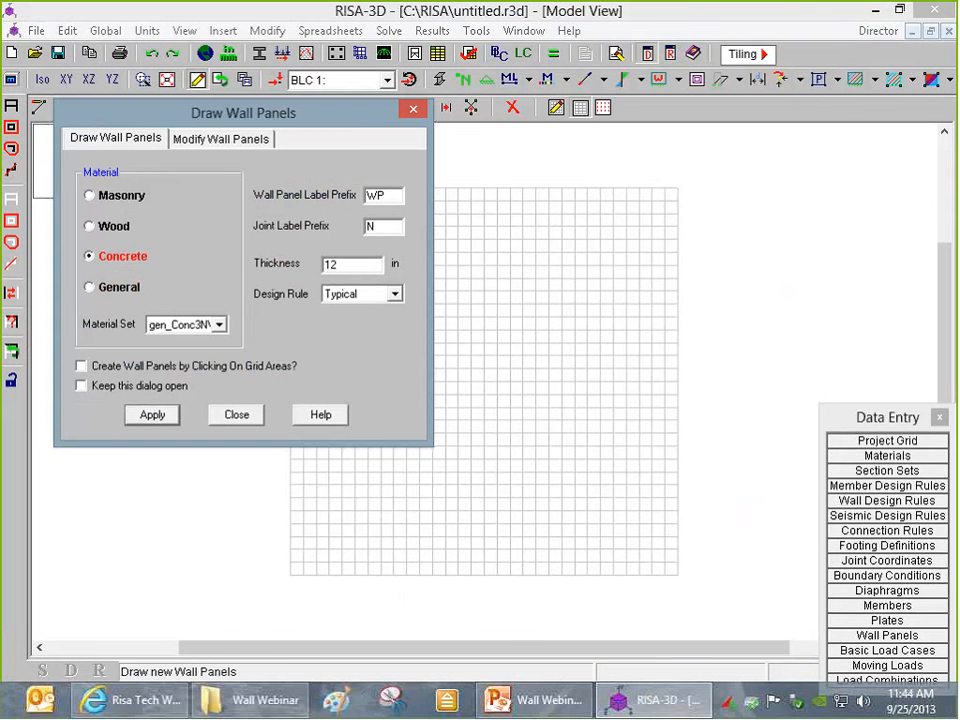
left_click(206, 325)
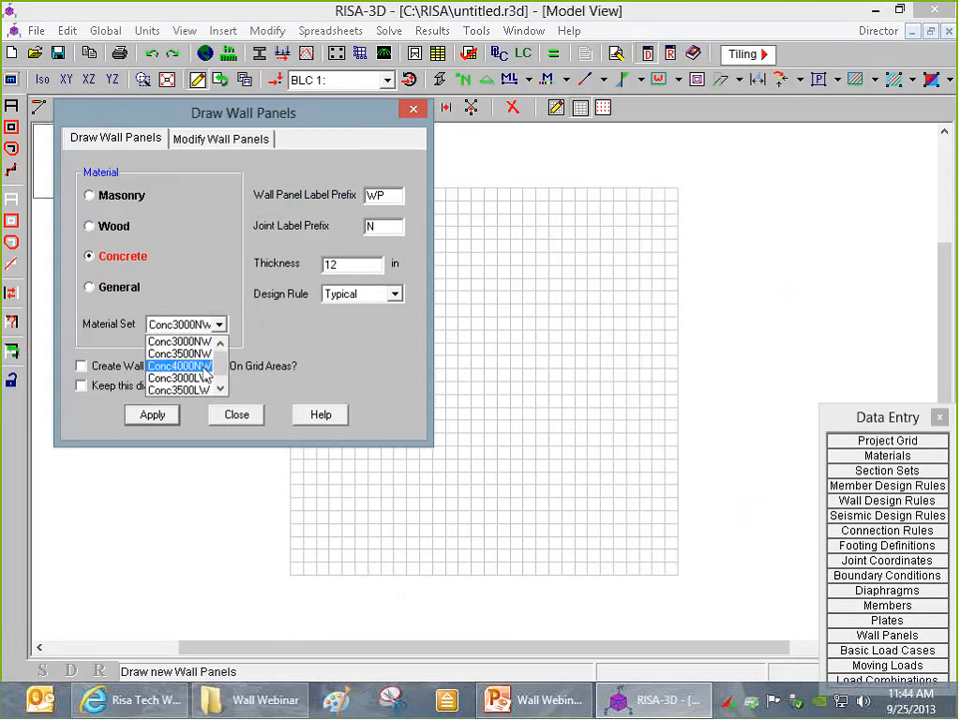
left_click(180, 366)
left_click_drag(346, 265, 290, 264)
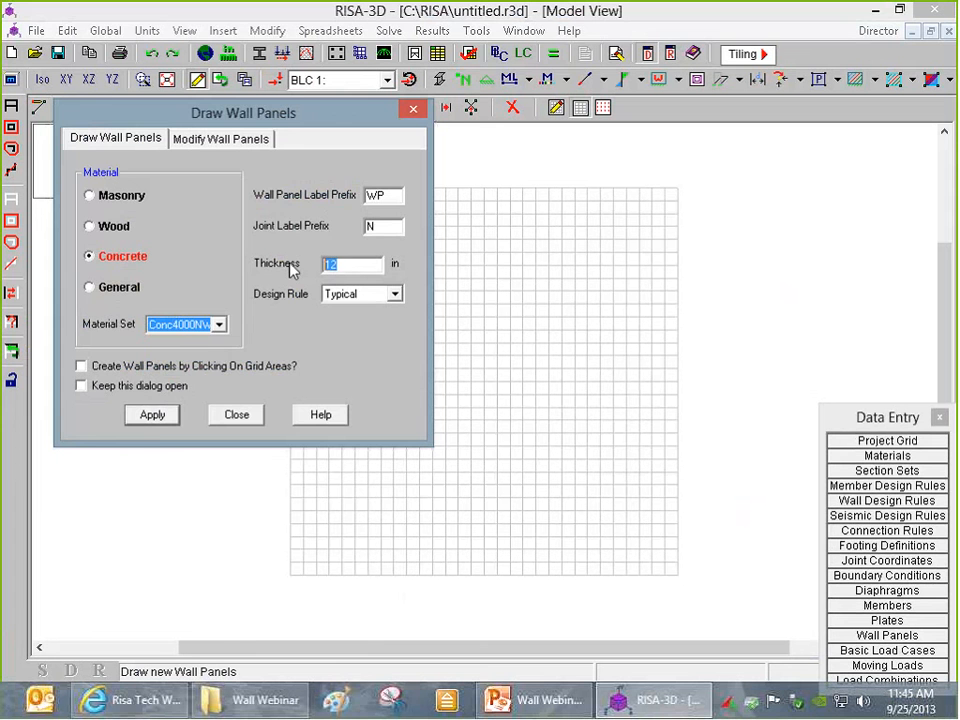
left_click(153, 418)
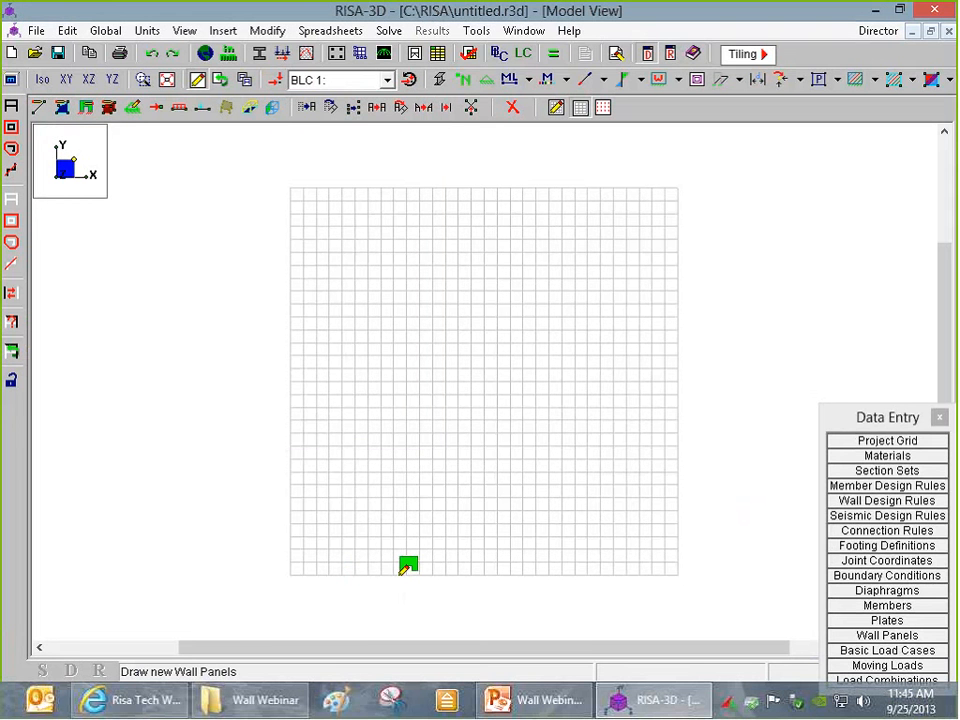
- Draw a rectangular wall panel 16 ft wide and 12 ft high from the grid origin in the XY plane
left_click(290, 575)
left_click_drag(887, 417, 863, 60)
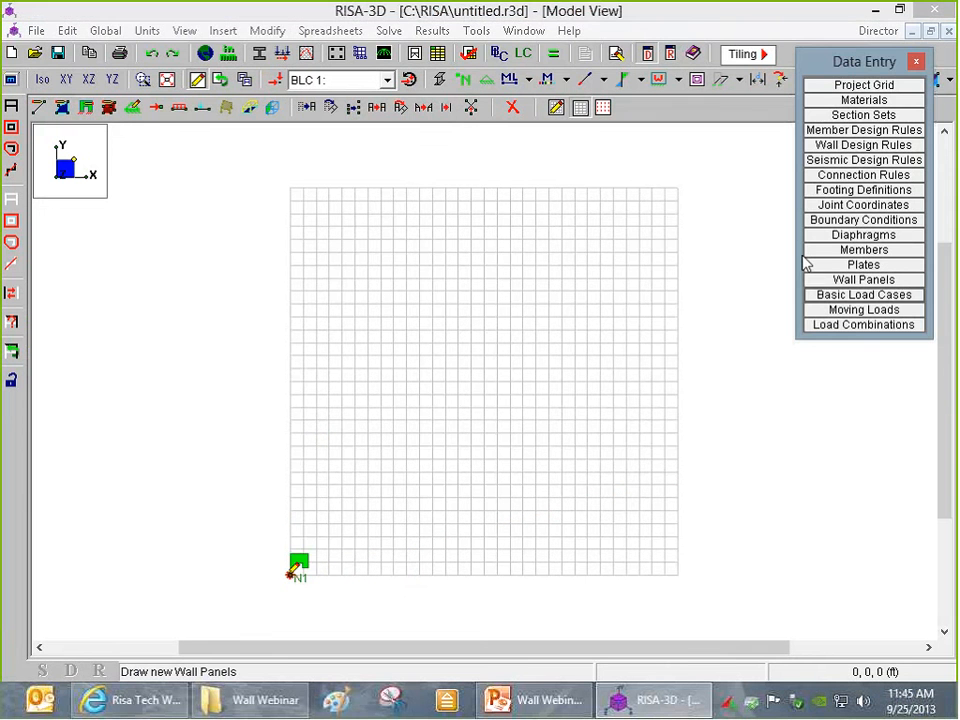
left_click(291, 574)
left_click(291, 420)
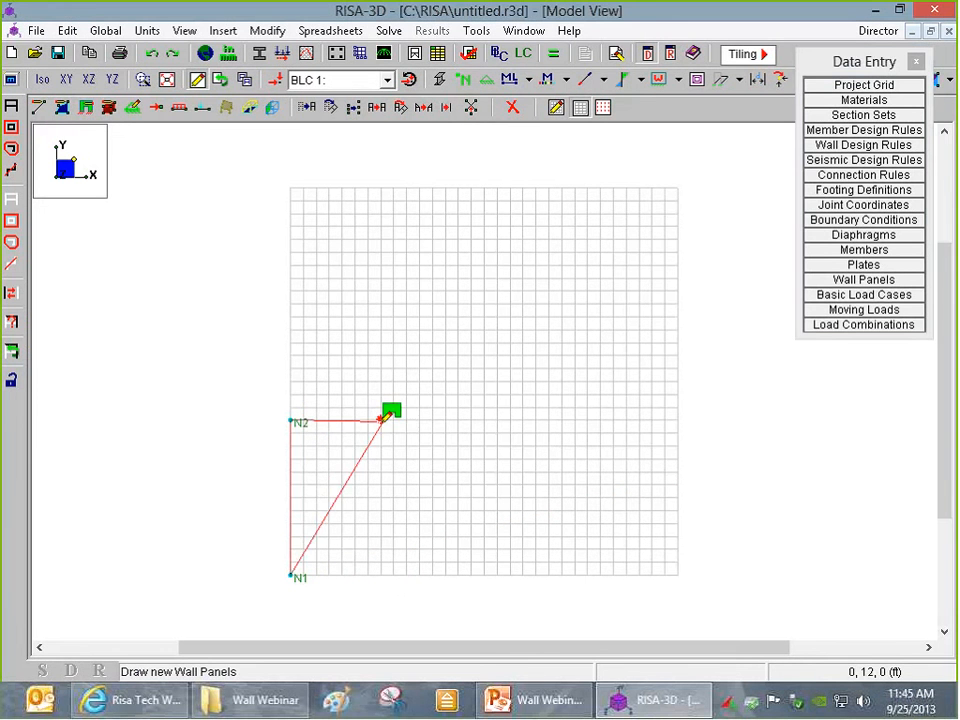
left_click(497, 420)
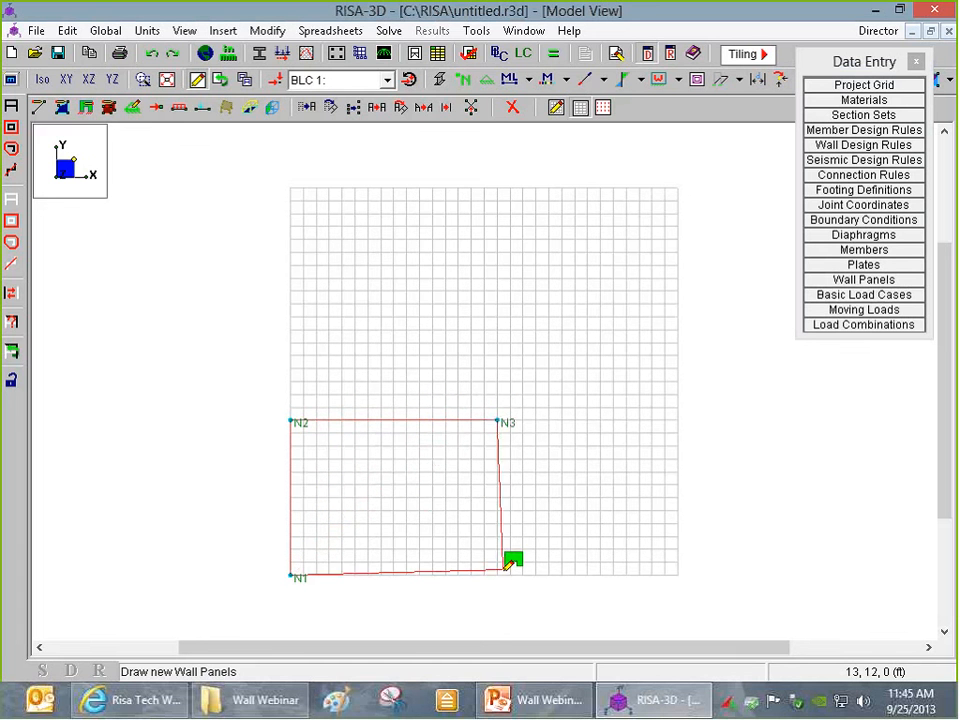
left_click(497, 575)
right_click(563, 536)
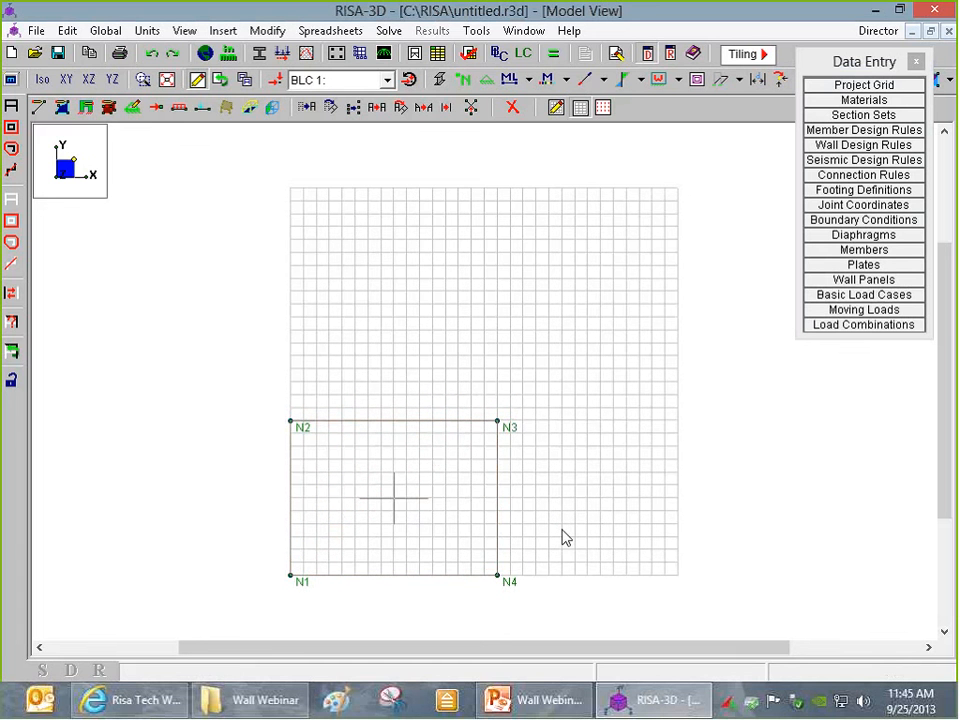
- Open the wall panel for editing and set its grid increments to 6,4,6 ft horizontally and 8 ft vertically
right_click(387, 481)
double_click(350, 485)
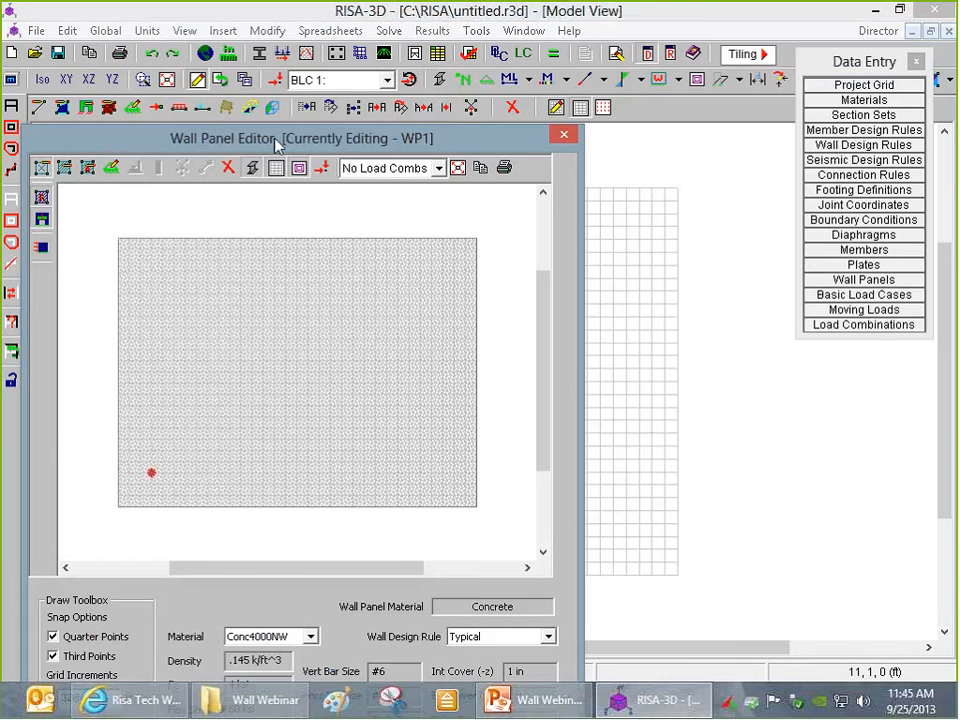
left_click_drag(276, 138, 409, 16)
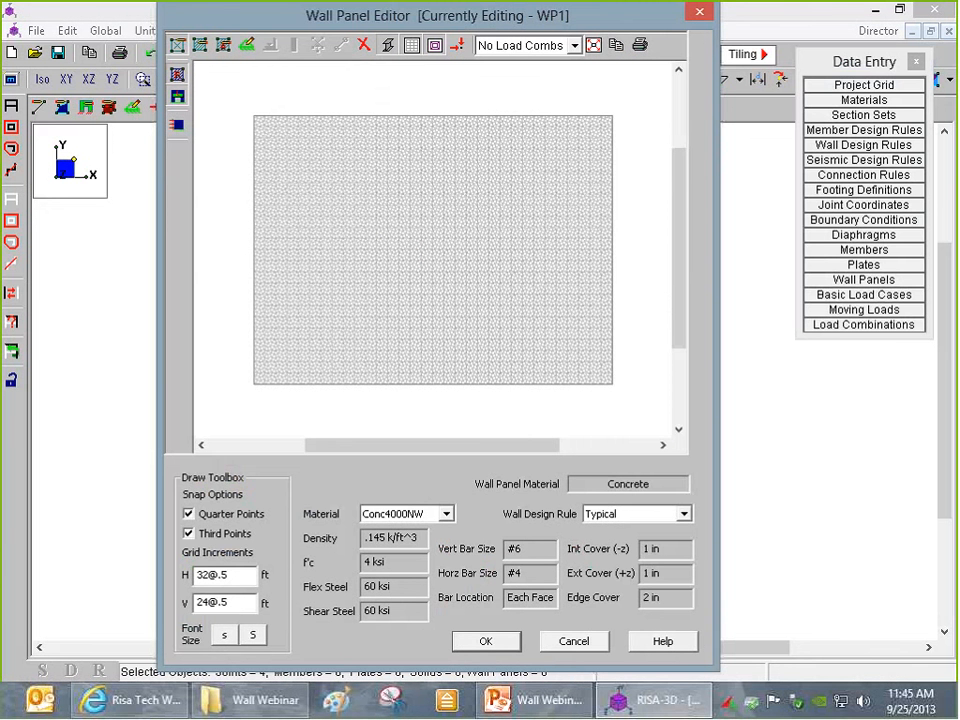
double_click(213, 575)
type("6,4,6")
key("Tab")
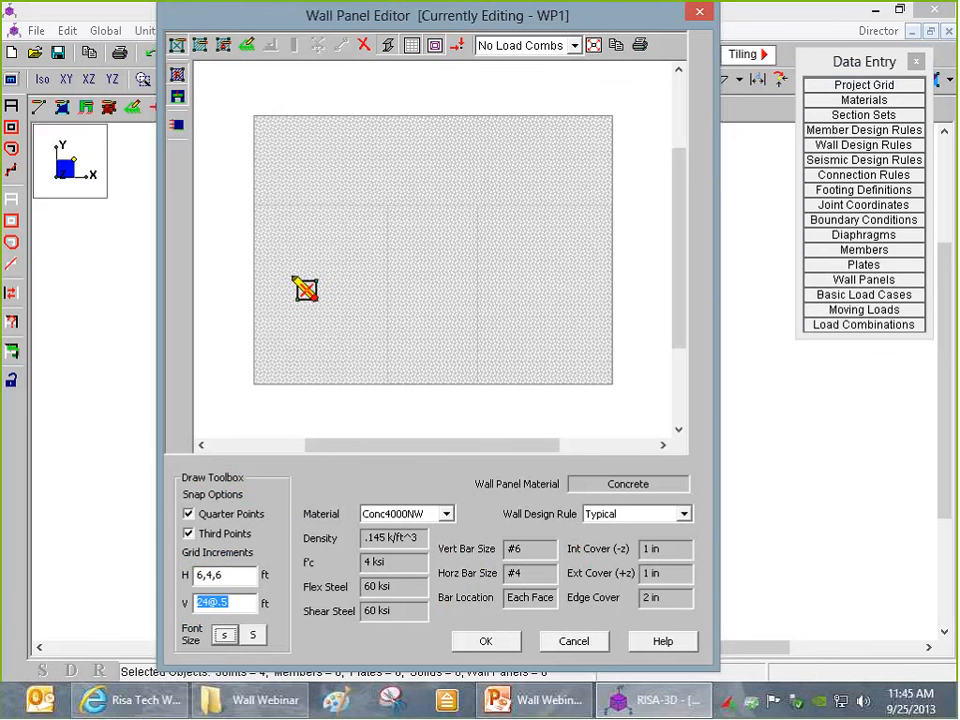
type("8")
- Draw a door opening 4 ft wide and 8 ft high at the panel's bottom centre and accept the edits
left_click(177, 46)
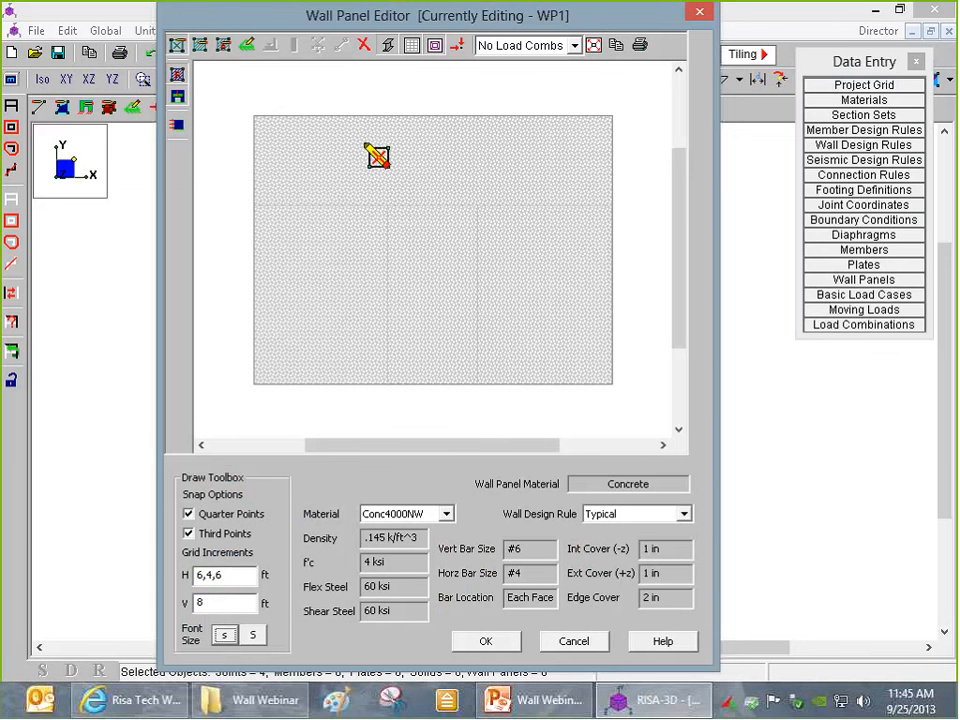
left_click(388, 205)
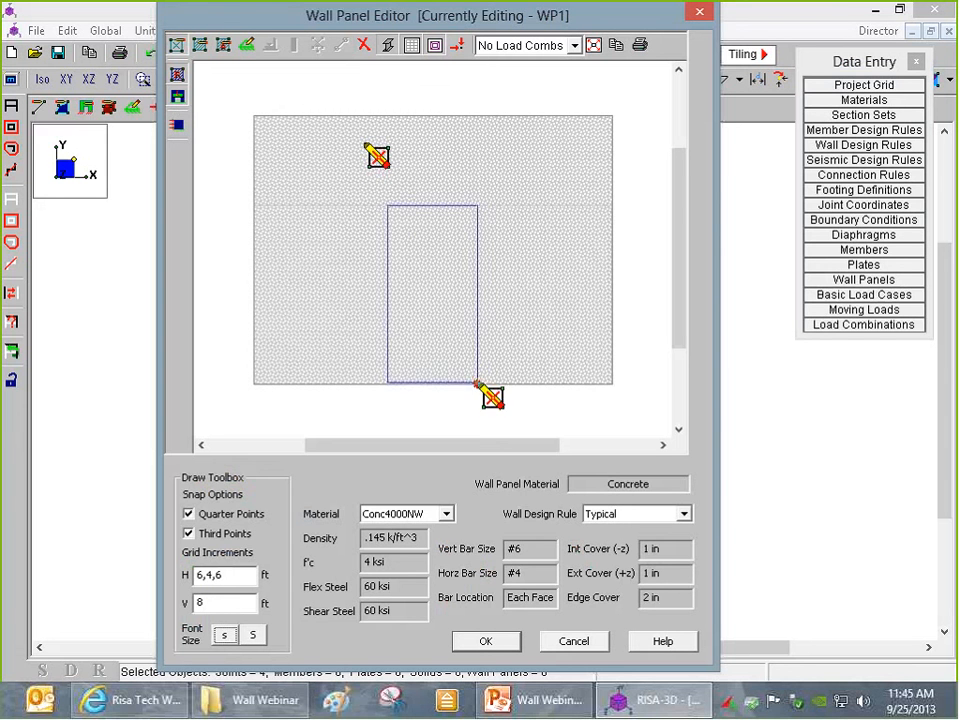
left_click(479, 385)
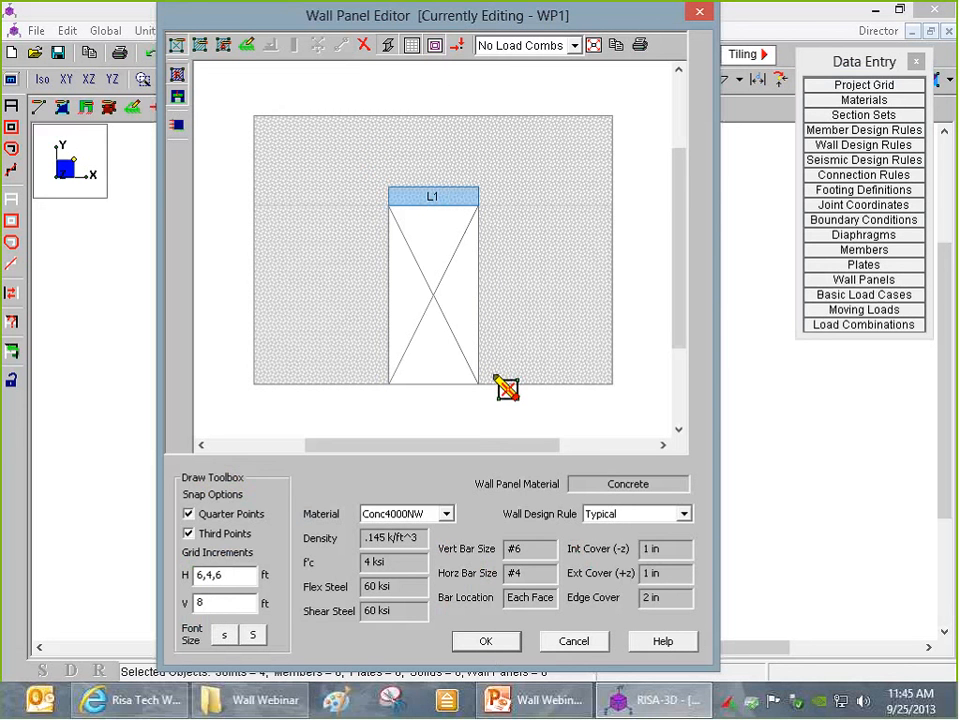
left_click(486, 643)
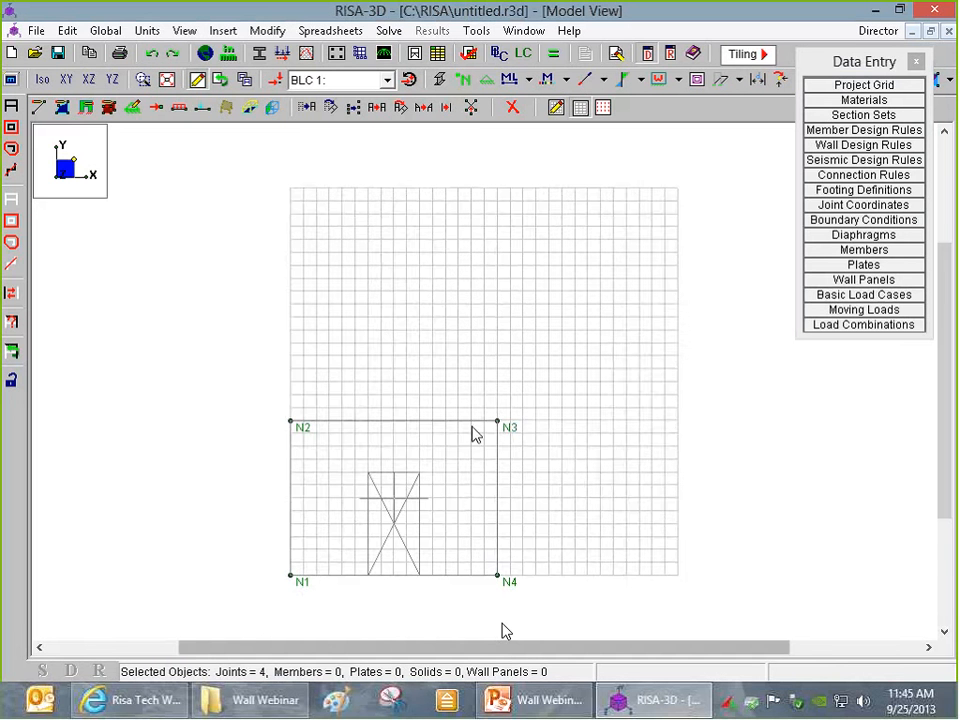
- Hide the drawing grid and copy the wall panel in the Z direction with increments of 2@20 ft, clearing the Y increment
scroll(476, 435, "down", 1)
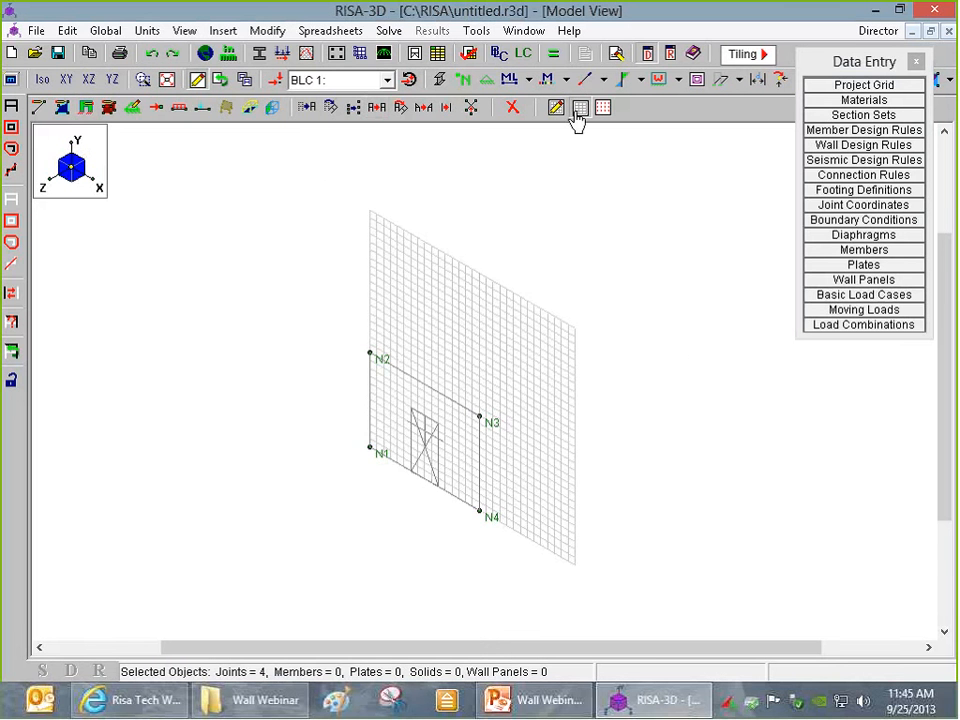
left_click(577, 113)
left_click(372, 110)
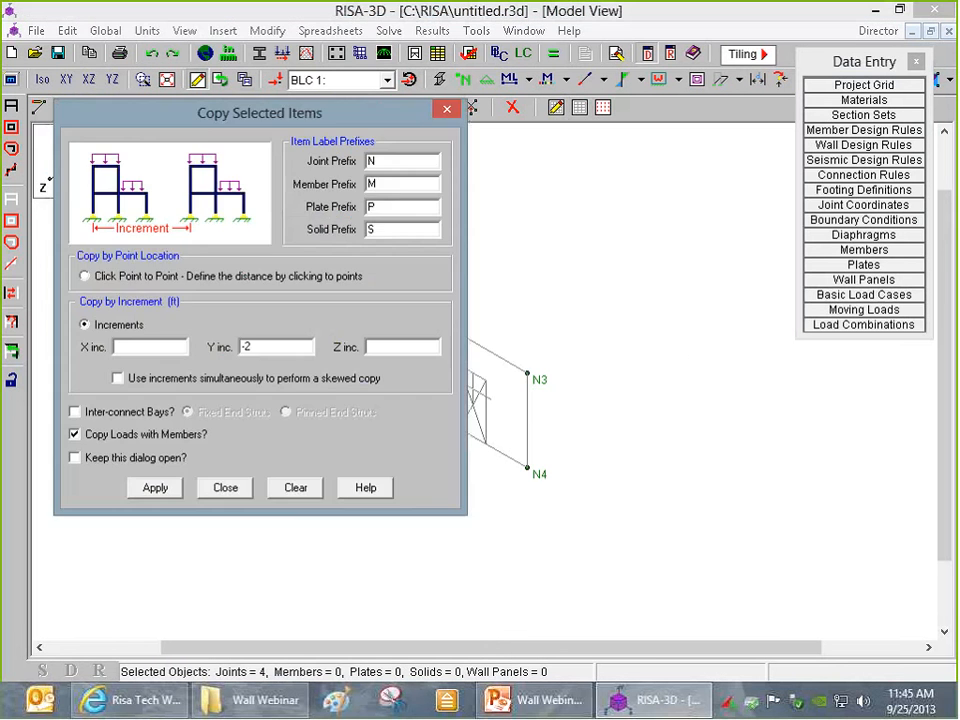
left_click_drag(243, 112, 619, 190)
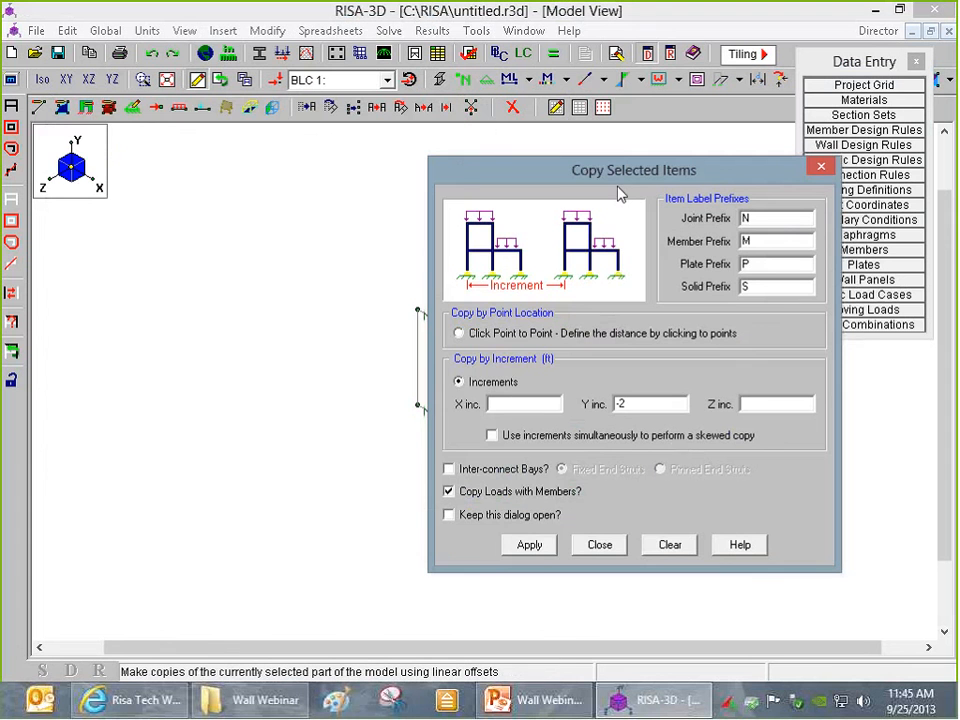
left_click(650, 404)
key("BackSpace")
key("BackSpace")
left_click(759, 405)
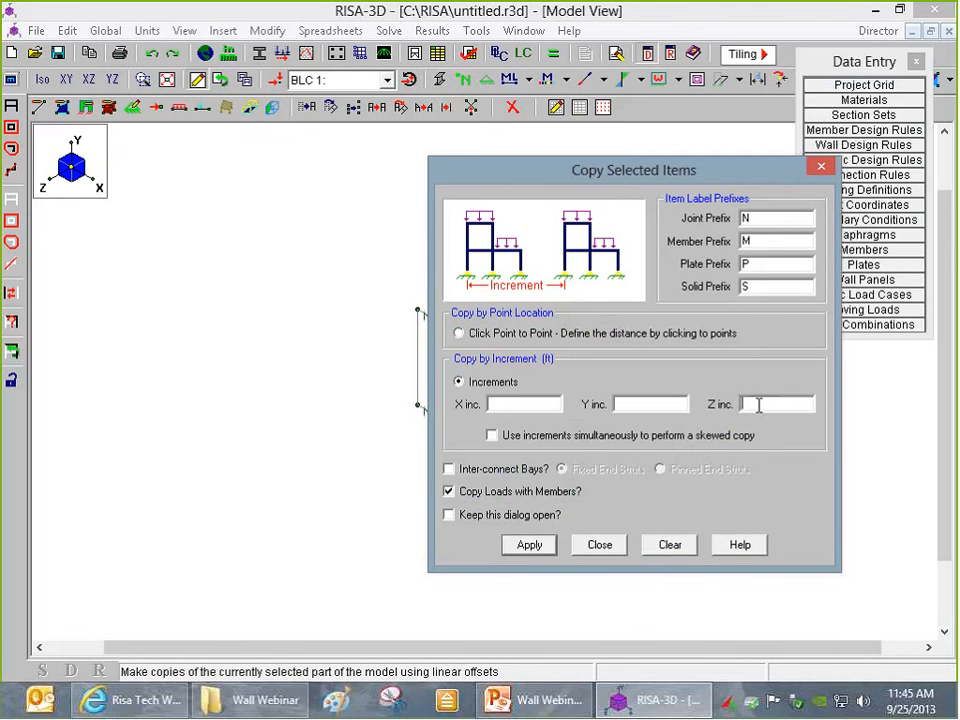
type("2@20")
key("Return")
scroll(521, 397, "up", 1)
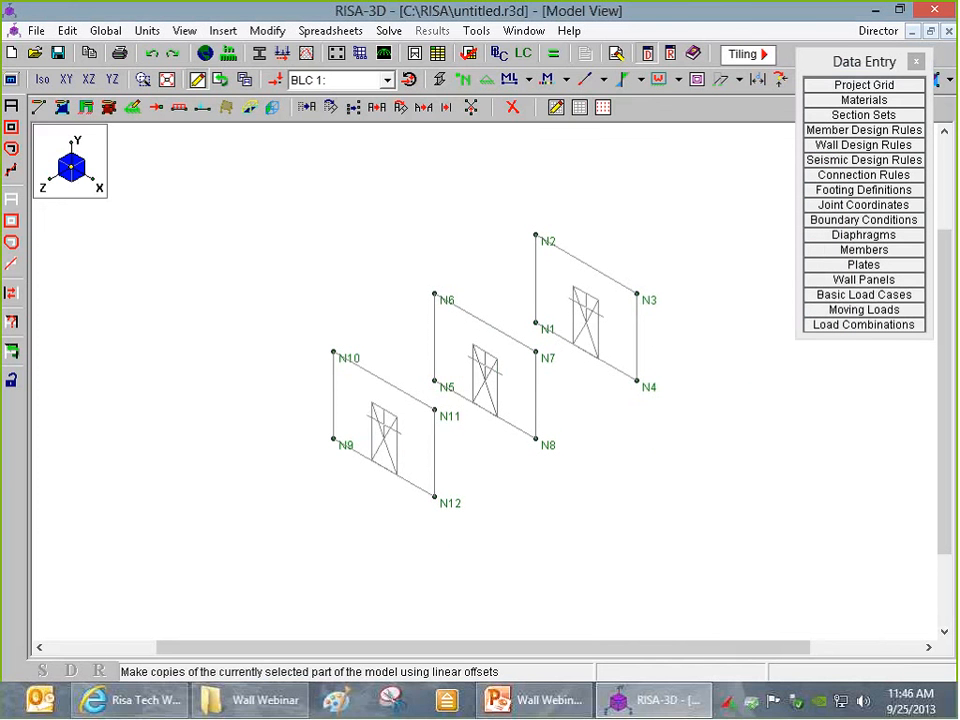
- Delete the door opening from the middle wall panel and accept the edits
double_click(489, 371)
left_click(228, 167)
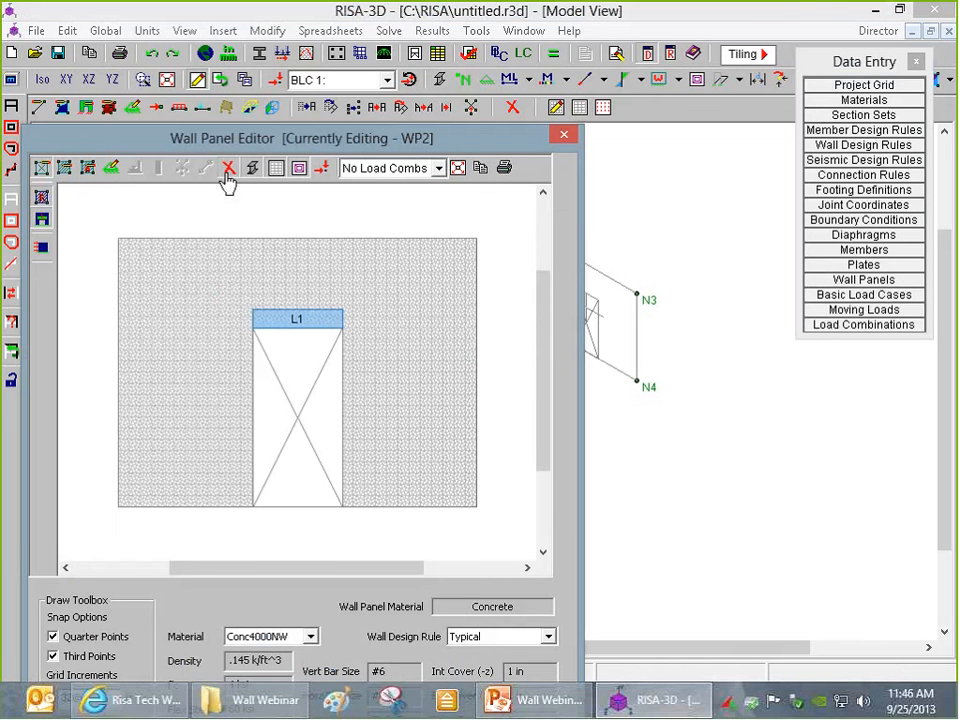
left_click(313, 371)
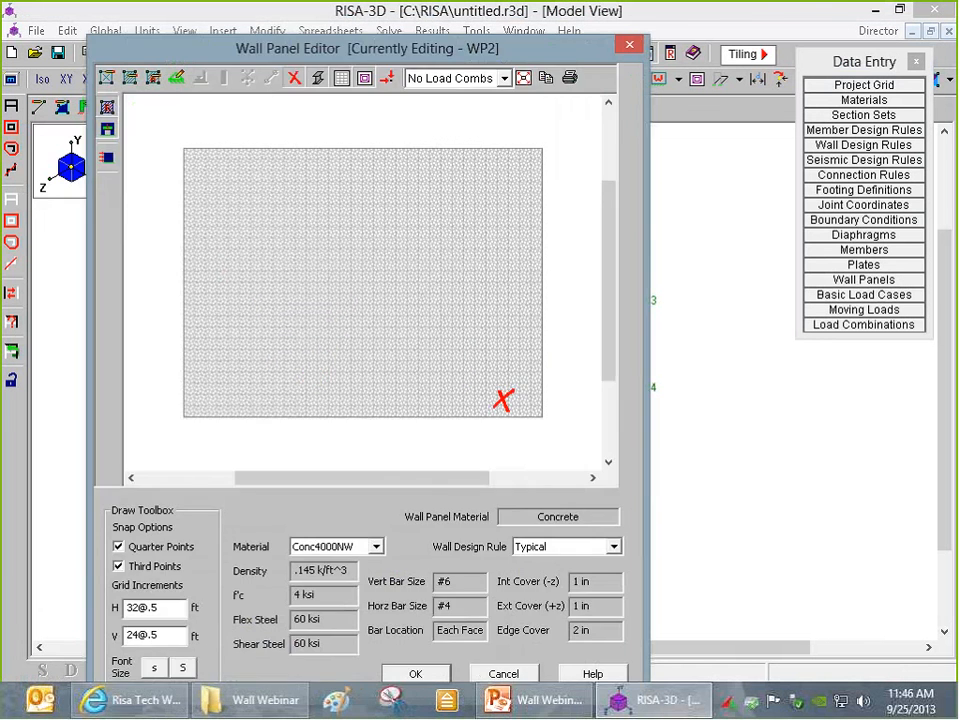
left_click(416, 674)
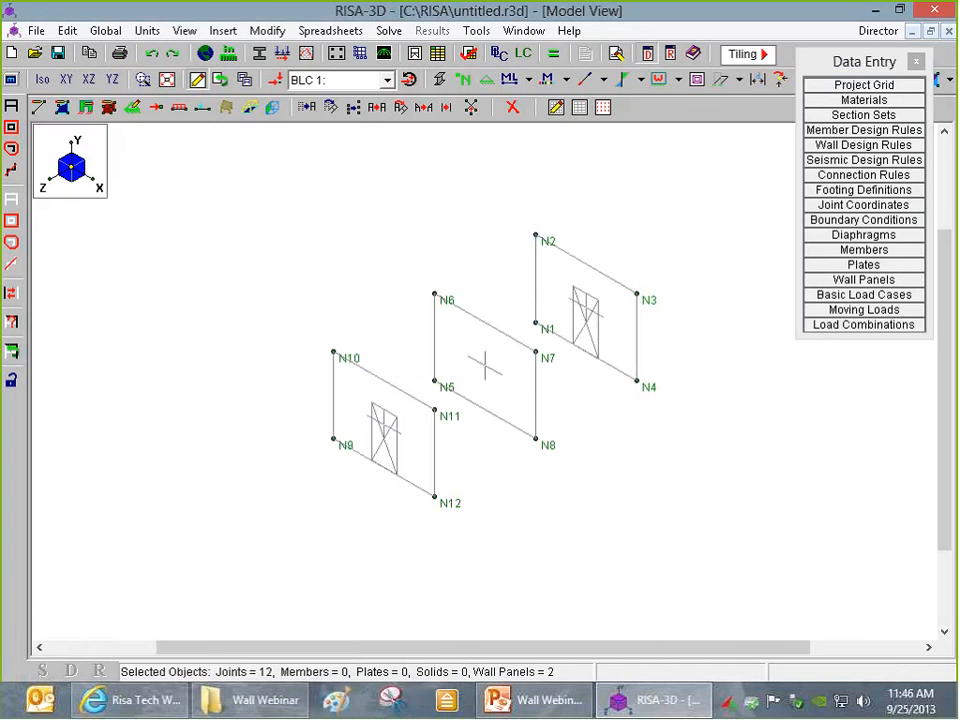
- Open the front wall panel for editing and set its grid increments to 6,4,6 ft horizontally and 4,4 ft vertically
double_click(485, 367)
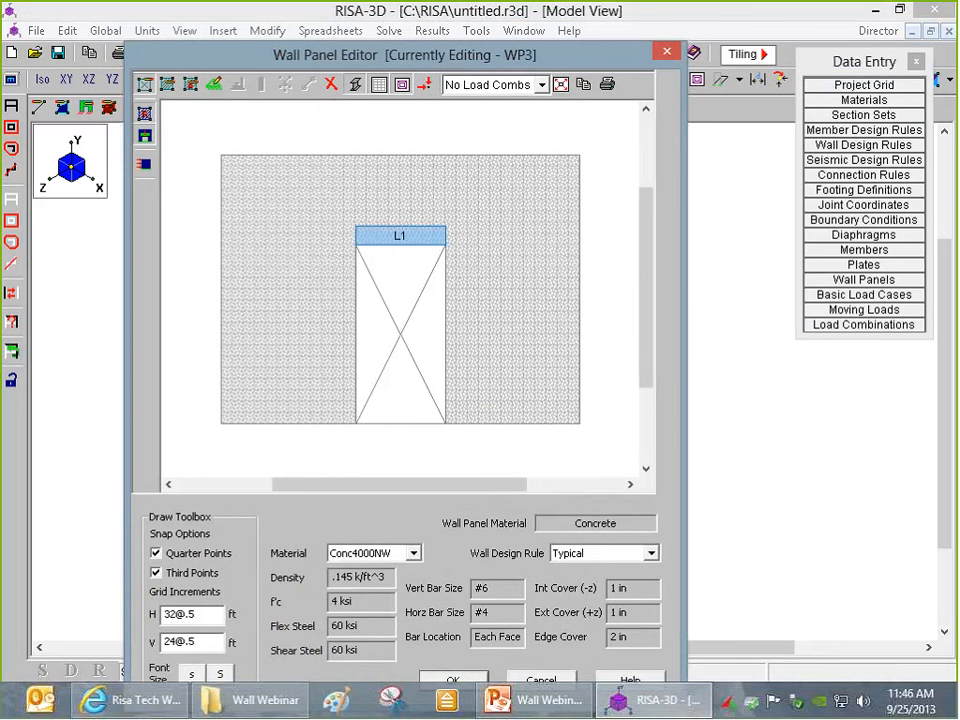
left_click_drag(199, 613, 97, 610)
type("6,4,6")
key("Tab")
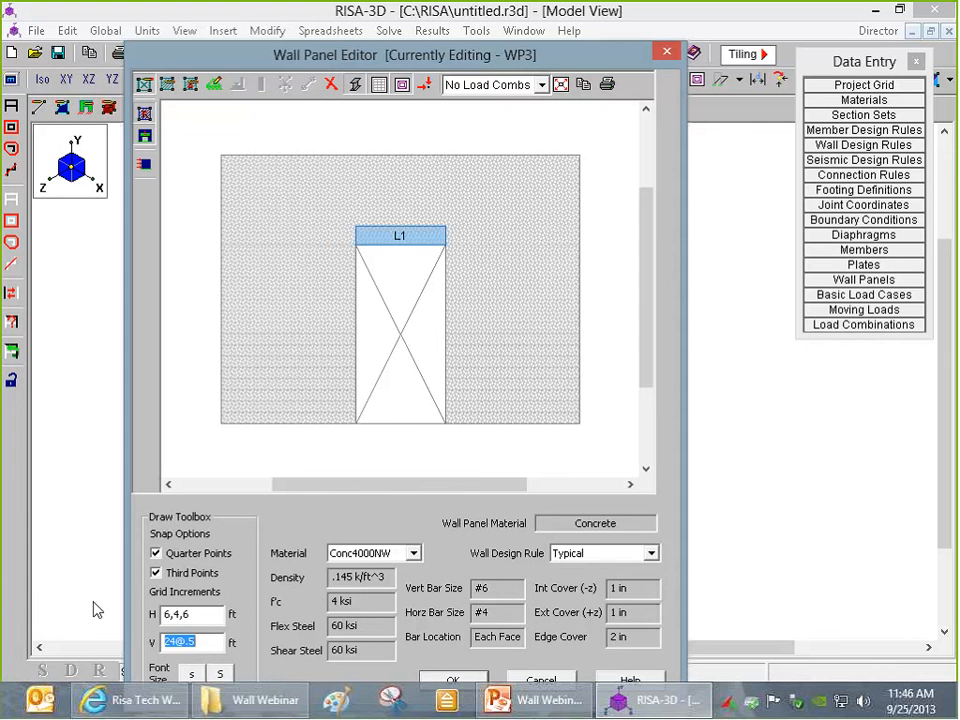
type("4,4")
- Replace the front panel's door with a 4 ft by 4 ft window opening starting 4 ft above the base, and accept the edits
left_click(332, 88)
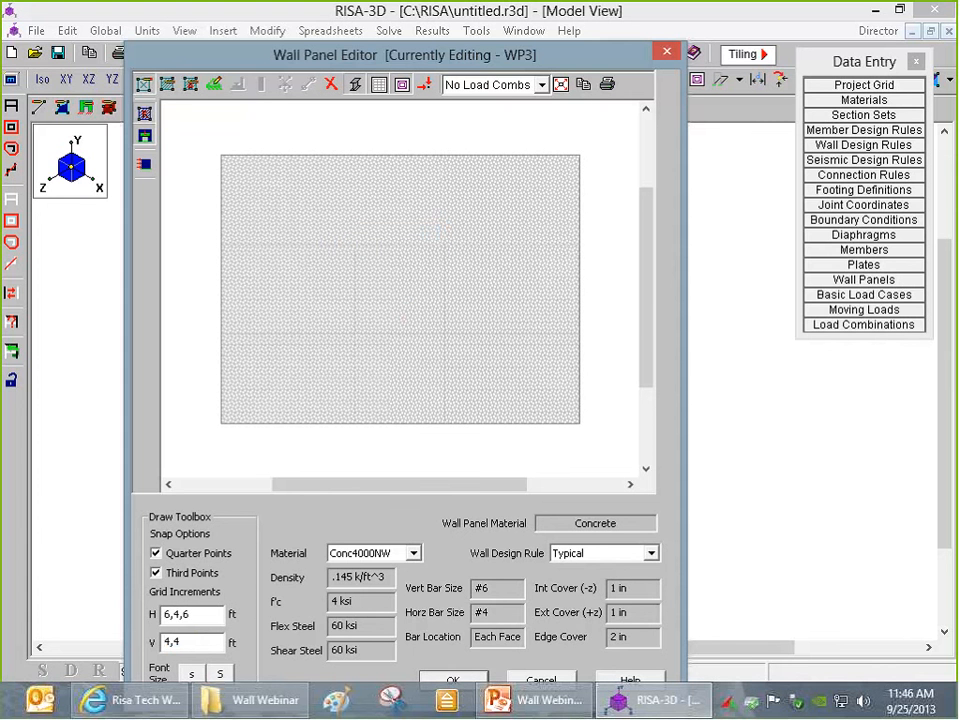
left_click_drag(356, 332, 448, 251)
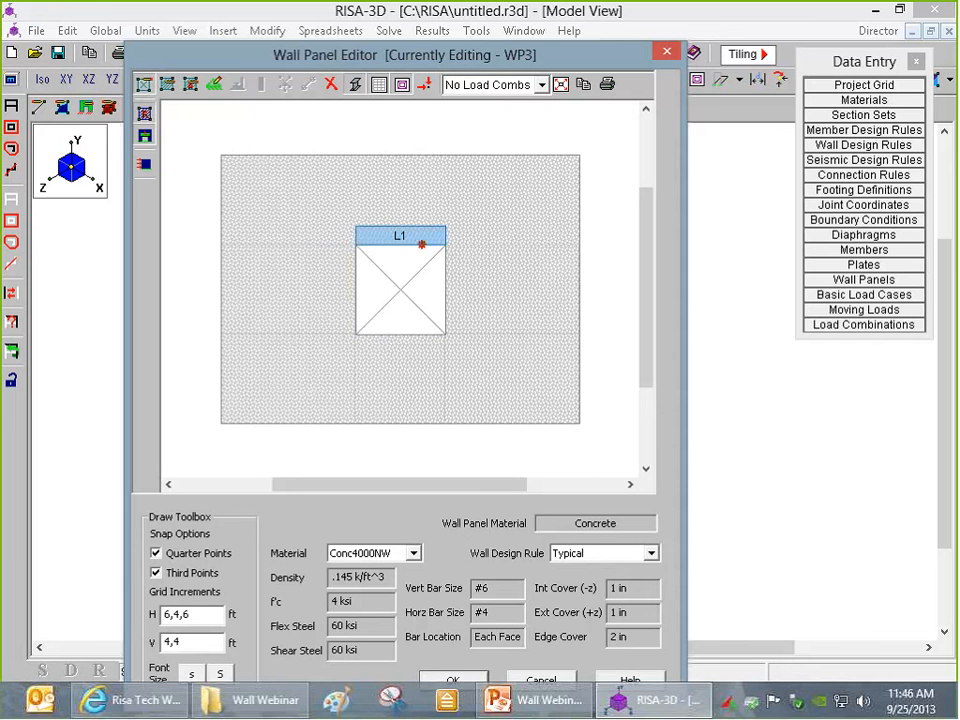
left_click_drag(320, 50, 350, 30)
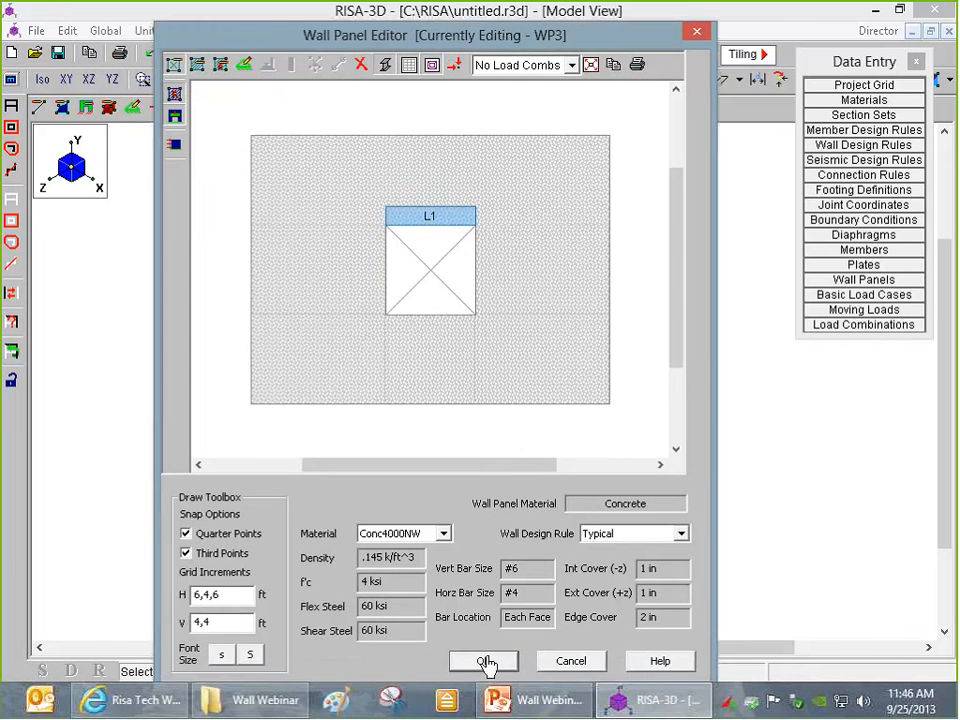
left_click(484, 663)
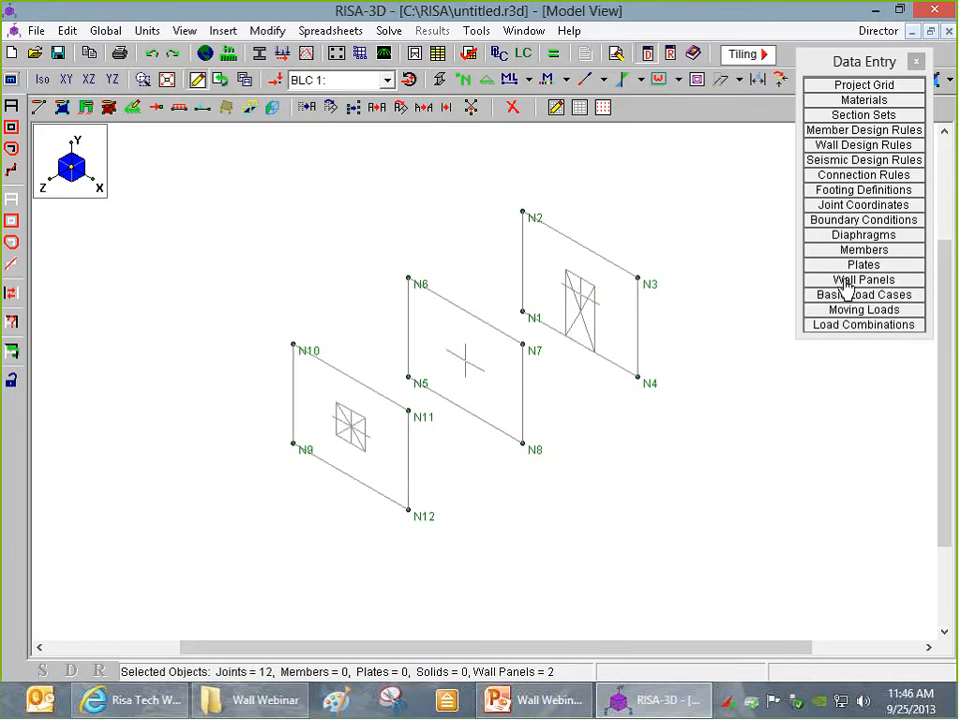
- Draw an 8 in concrete wall panel along joints N12, N11, N3 and N4 to close one long side
left_click(41, 107)
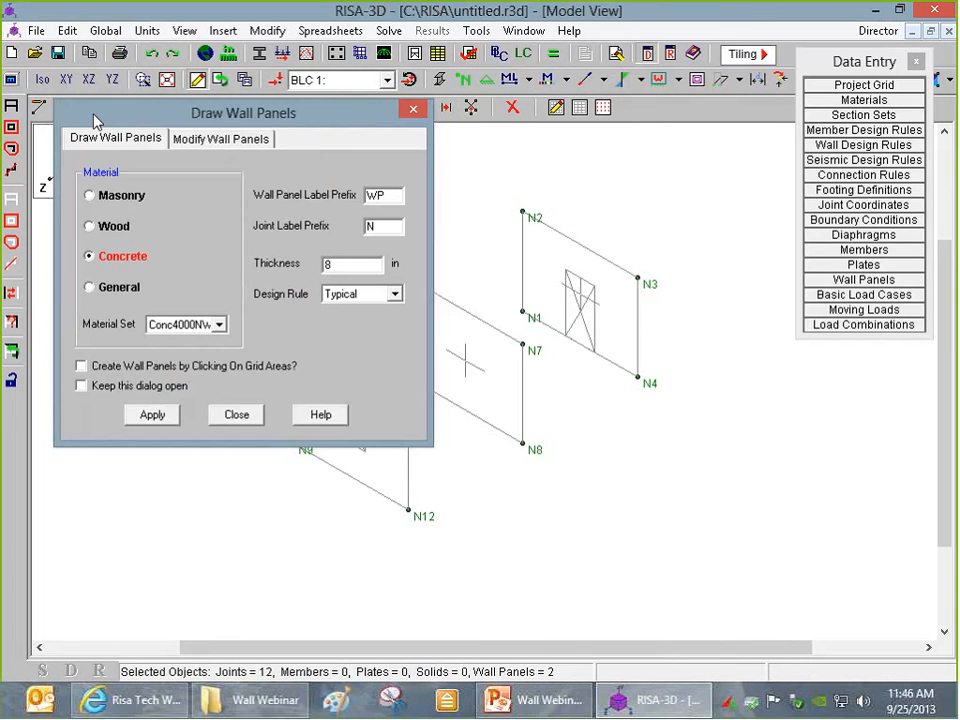
left_click(152, 414)
left_click(408, 510)
left_click(408, 410)
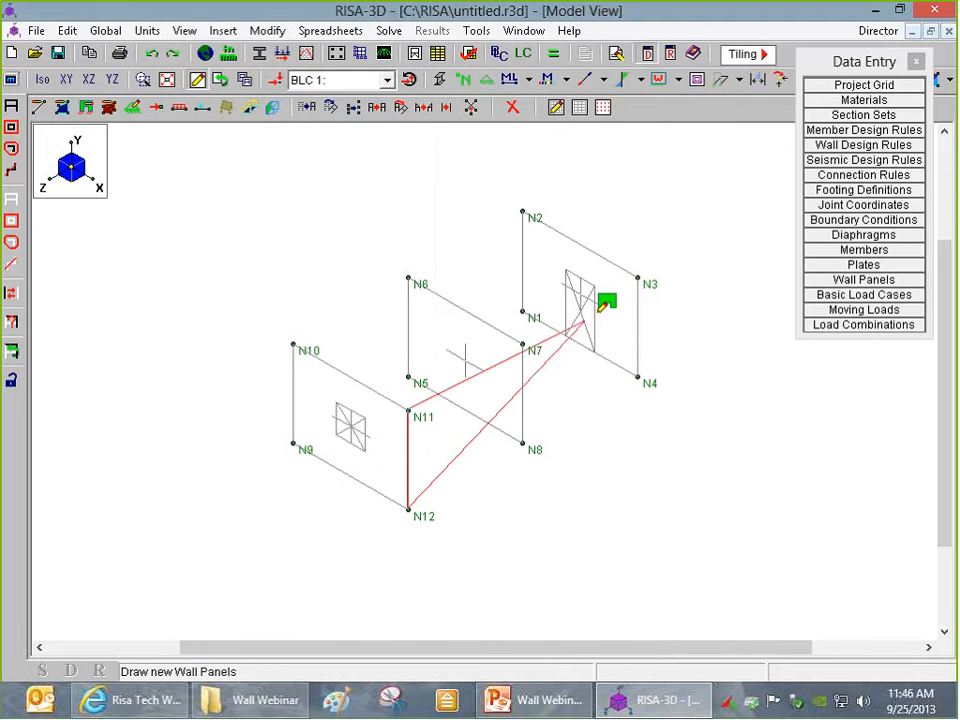
left_click(637, 277)
left_click(637, 375)
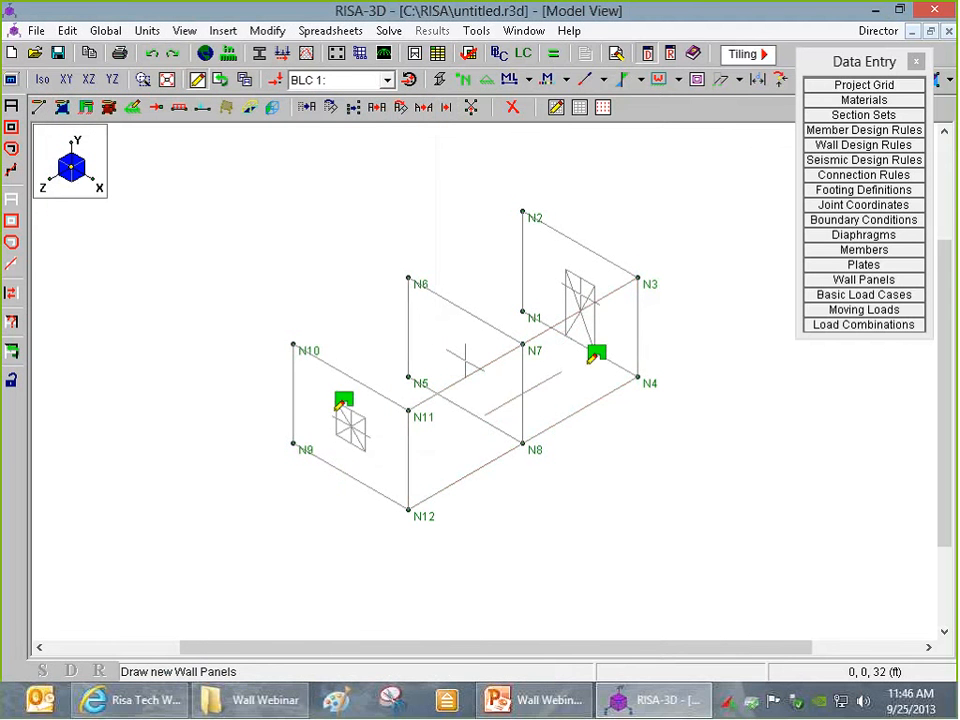
- Draw the opposite long wall panel between joints N9, N10, N2 and N1
left_click(293, 444)
left_click(518, 209)
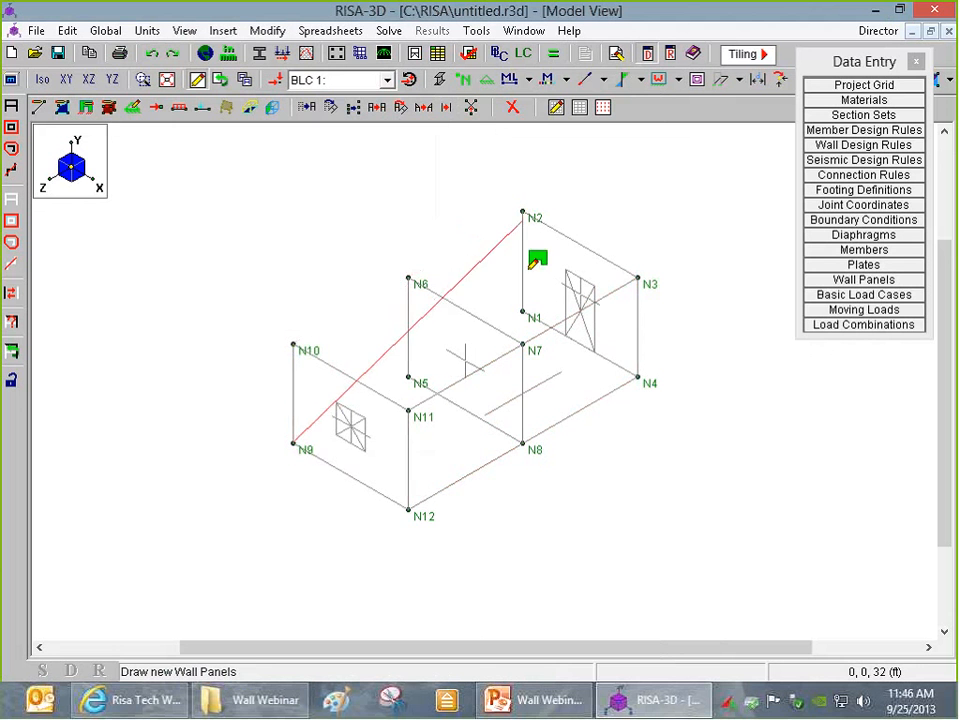
left_click(522, 312)
scroll(535, 399, "up", 1)
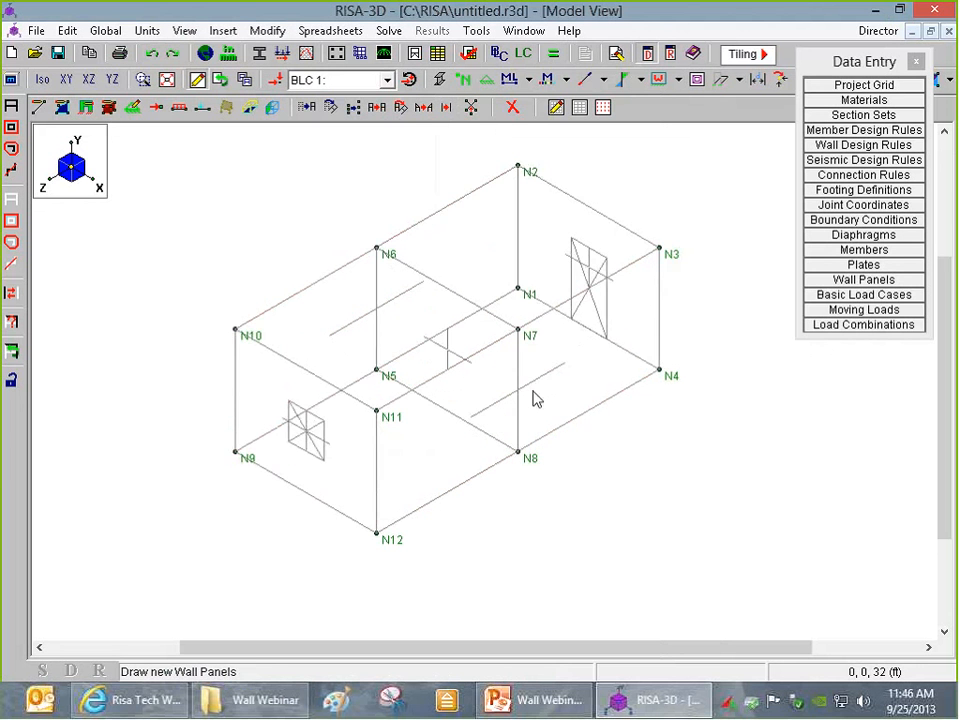
- Check the wall panels and openings in a rendered view and return to the wireframe display
scroll(528, 375, "up", 2)
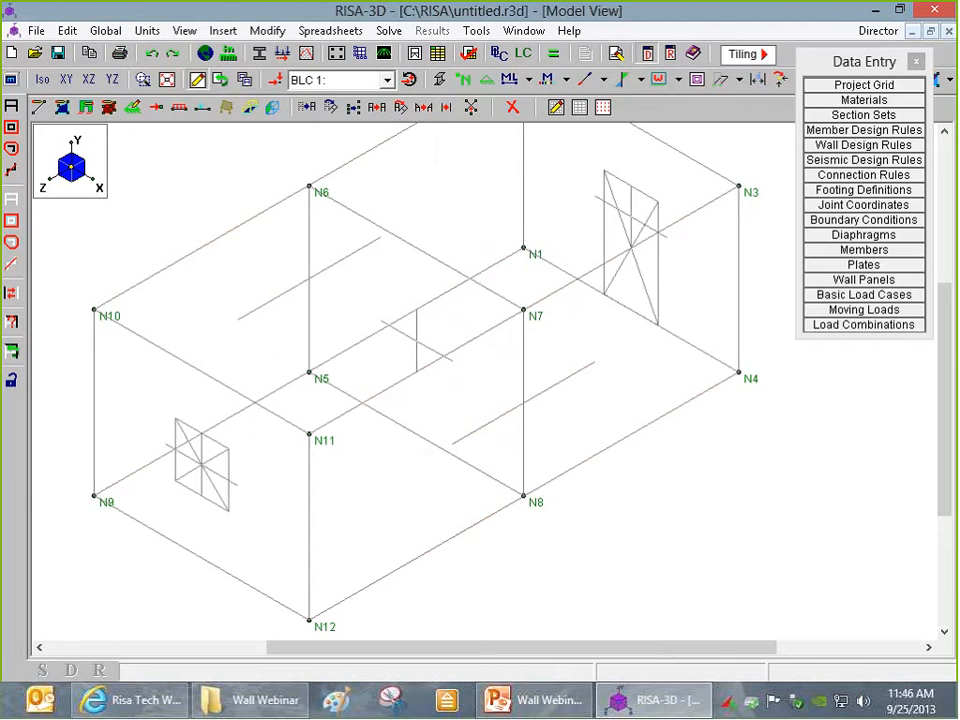
left_click(441, 80)
left_click(441, 83)
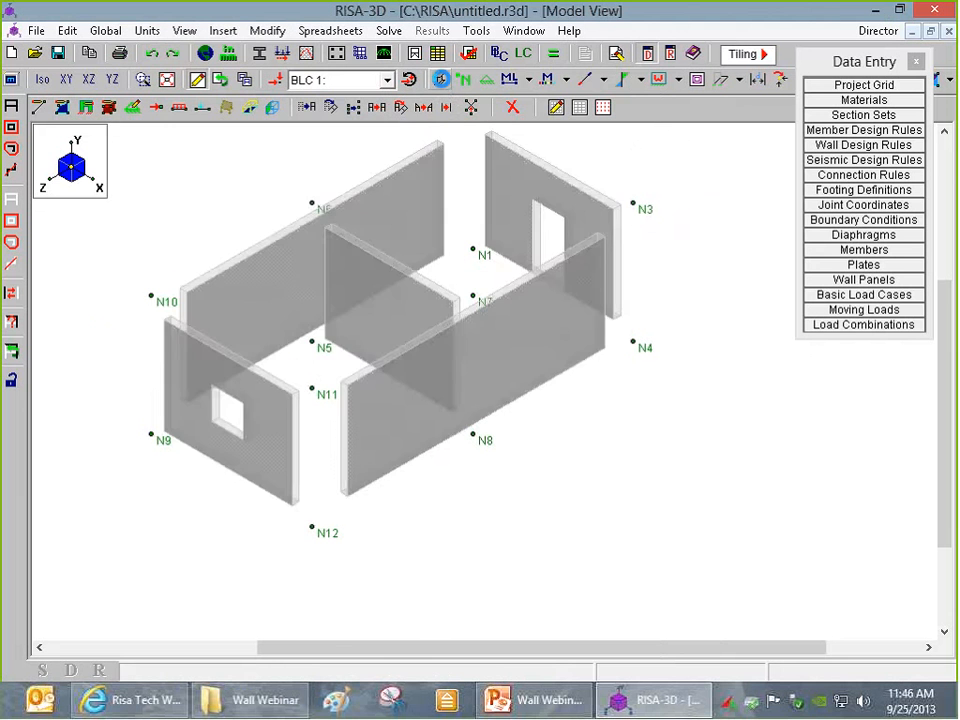
left_click(441, 83)
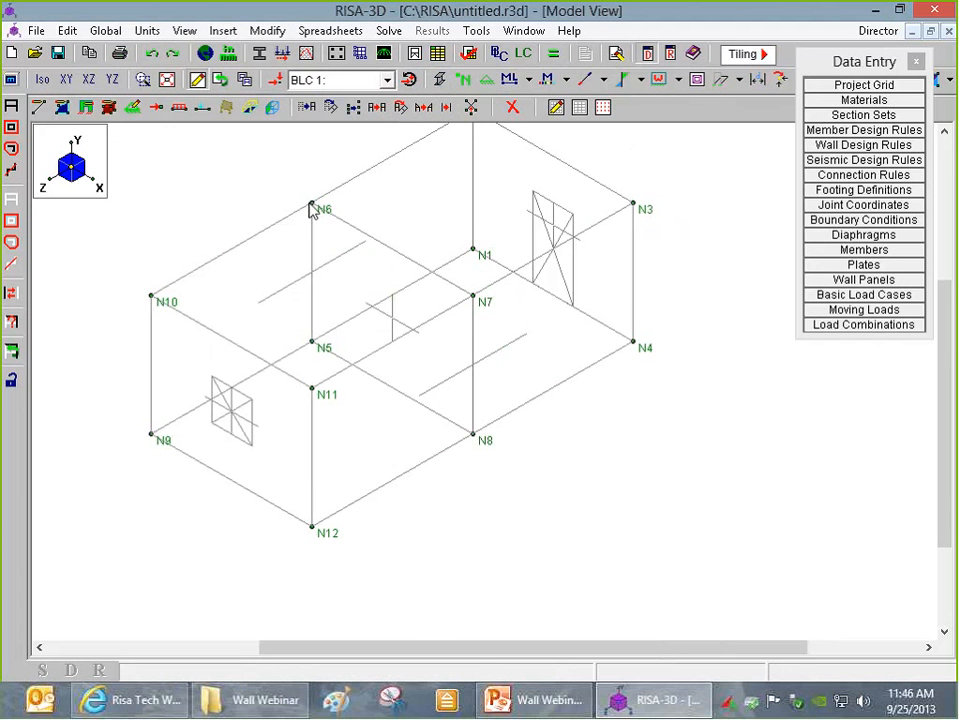
scroll(313, 215, "up", 2)
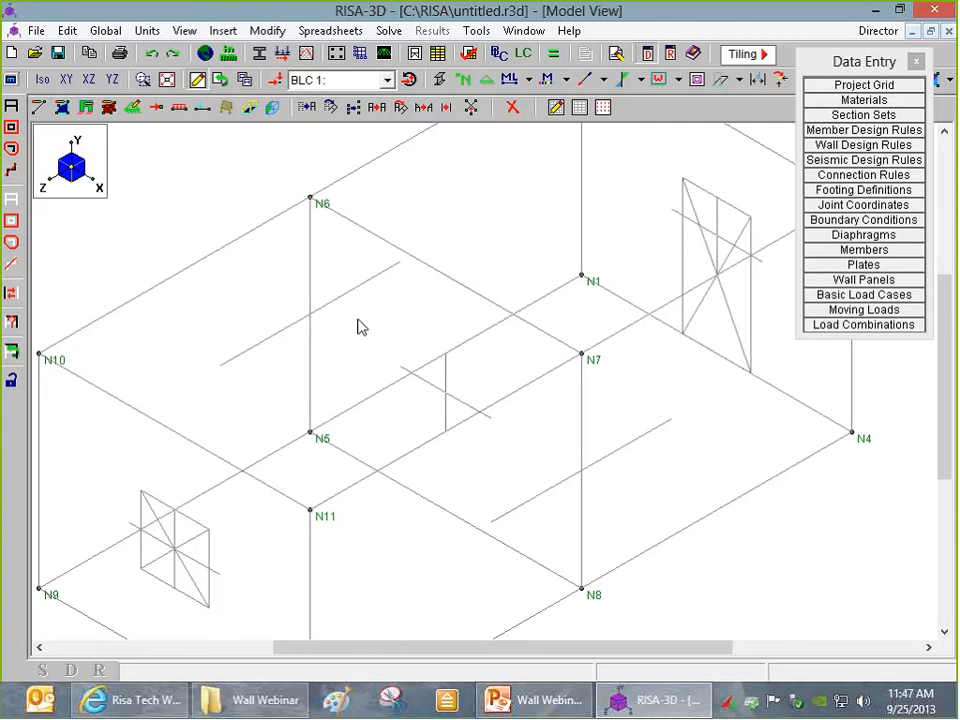
scroll(360, 327, "down", 4)
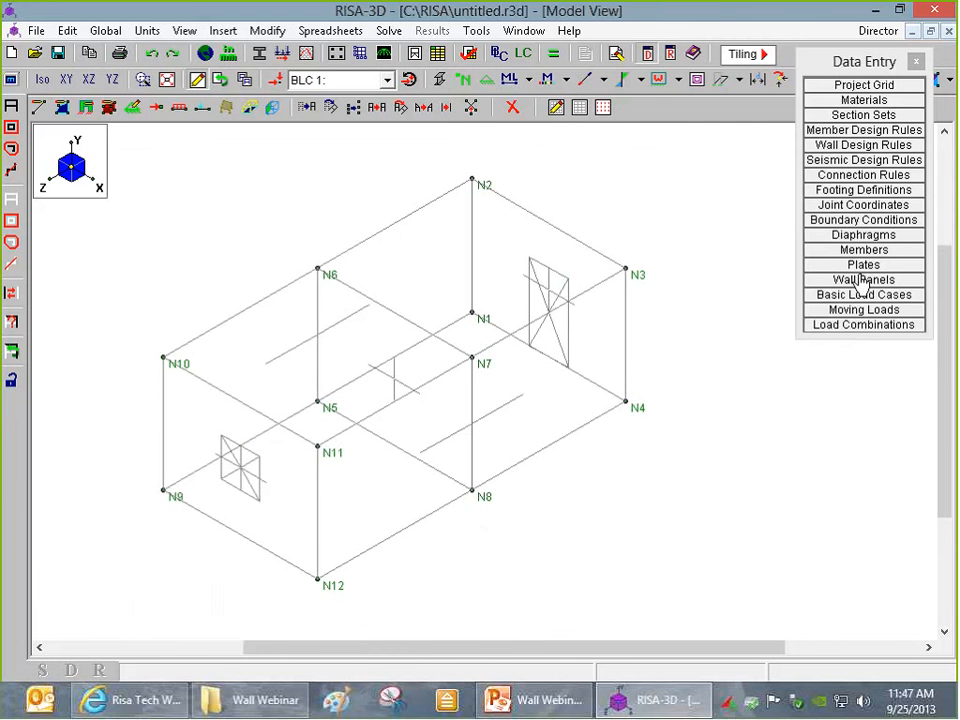
- Add a rigid diaphragm of type Membrane in the ZX plane at the top of the walls and show it in the model
left_click(855, 237)
left_click(288, 313)
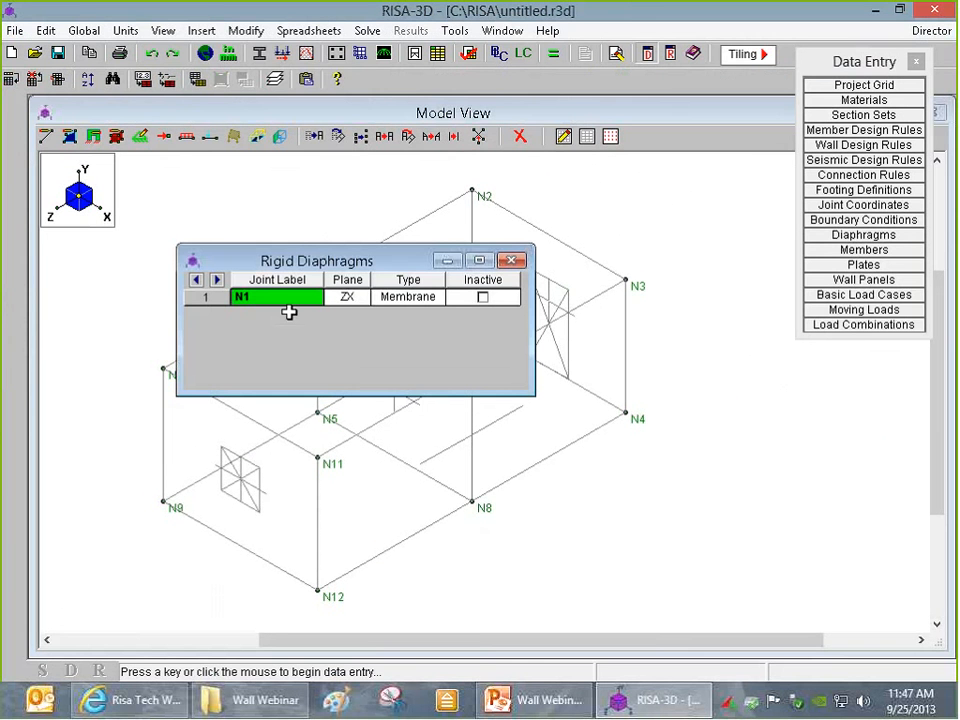
left_click(511, 260)
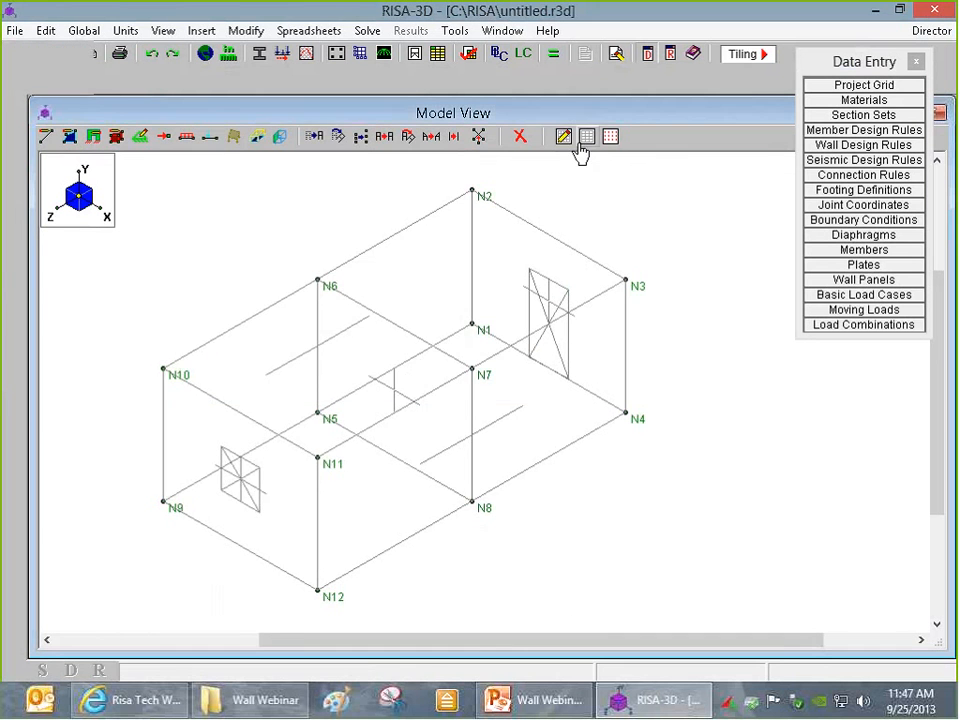
left_click(718, 82)
scroll(585, 280, "down", 2)
scroll(557, 304, "up", 1)
scroll(500, 264, "down", 2)
scroll(454, 216, "up", 1)
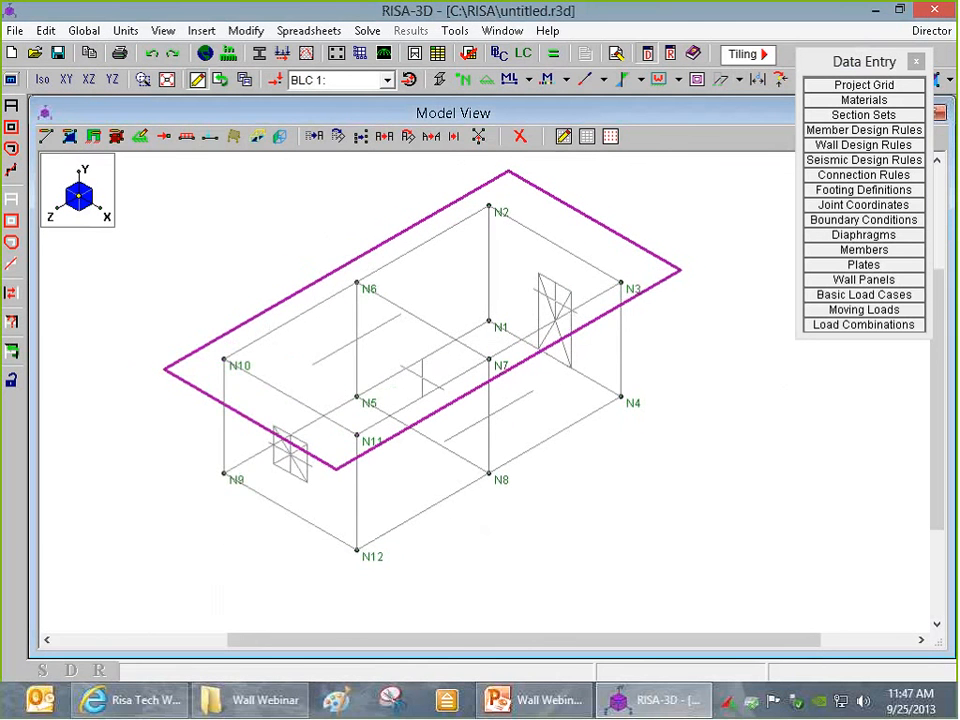
- Define basic load case 1 as Dead with category DL and a Y gravity factor of -1
left_click(830, 296)
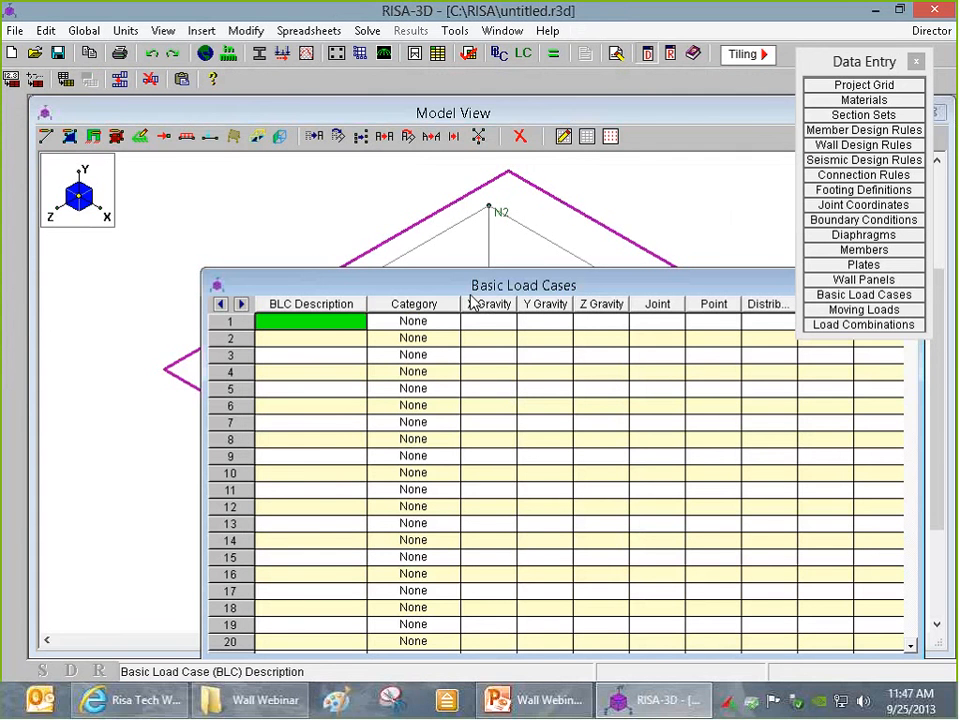
type("Dead")
key("Tab")
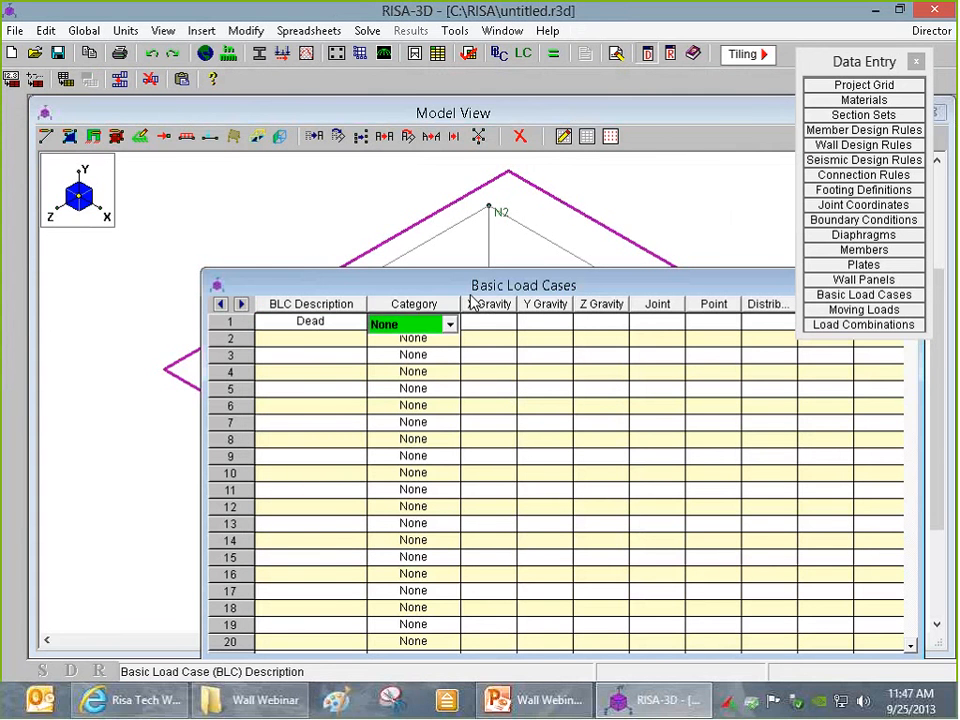
key("d")
key("Tab")
key("Tab")
type("-1")
key("Return")
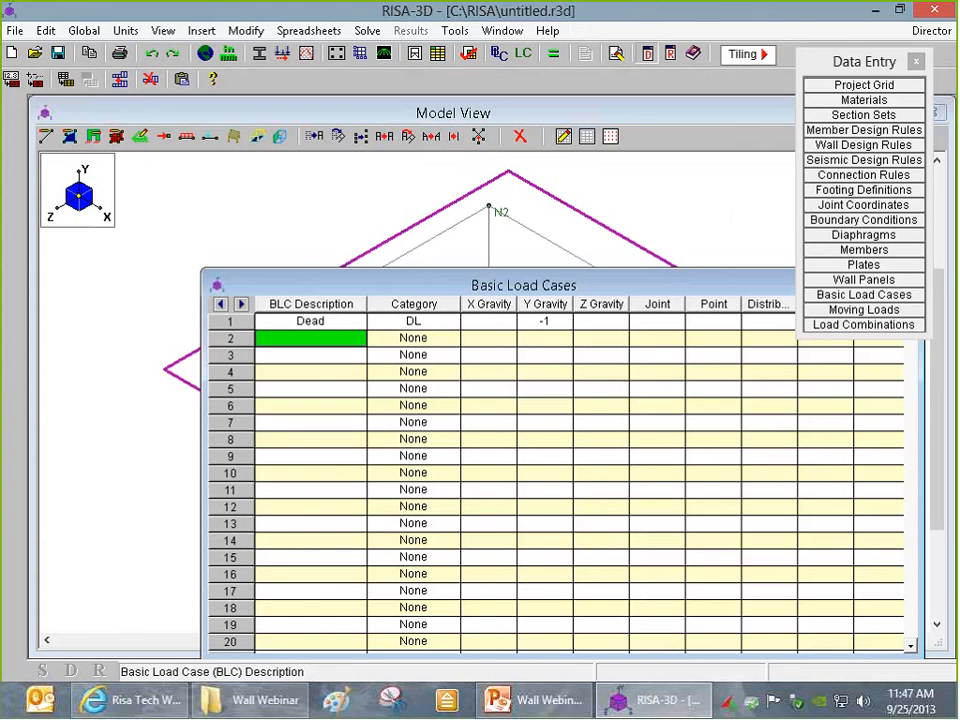
- Define basic load case 2 as Seismic with category EL
type("Seismic")
key("Tab")
key("e")
key("Tab")
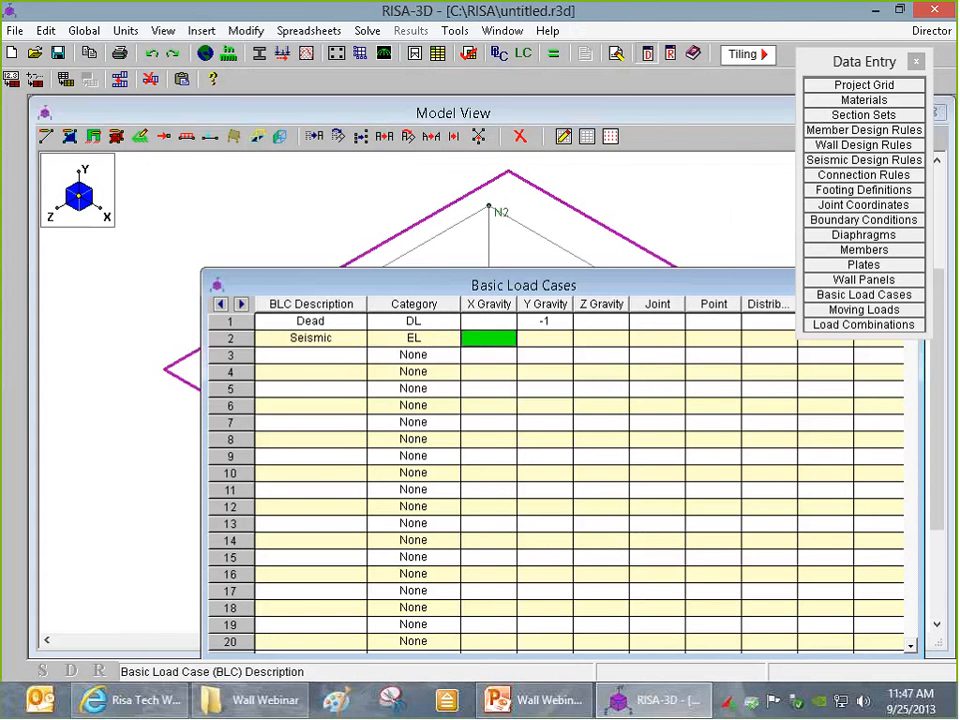
- Apply a one-way -0.1 ksf Y area load, spanning along Z, in the Dead case over the roof between joints N10, N2, N3 and N11
left_click(679, 216)
left_click(234, 136)
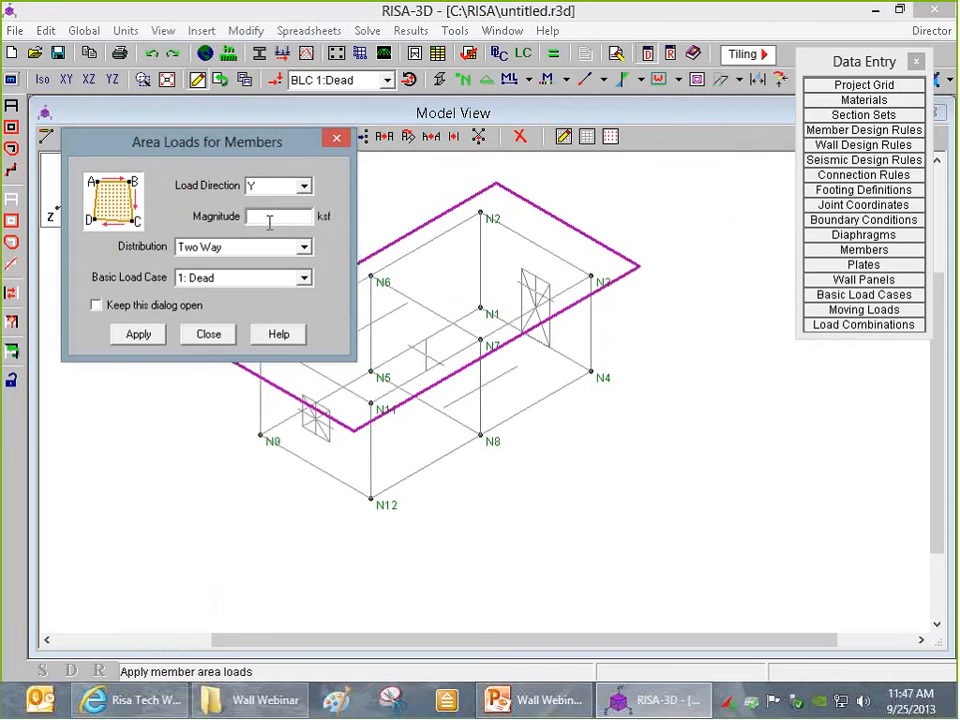
left_click(273, 219)
type("-.1")
left_click(240, 247)
left_click(237, 289)
left_click(138, 334)
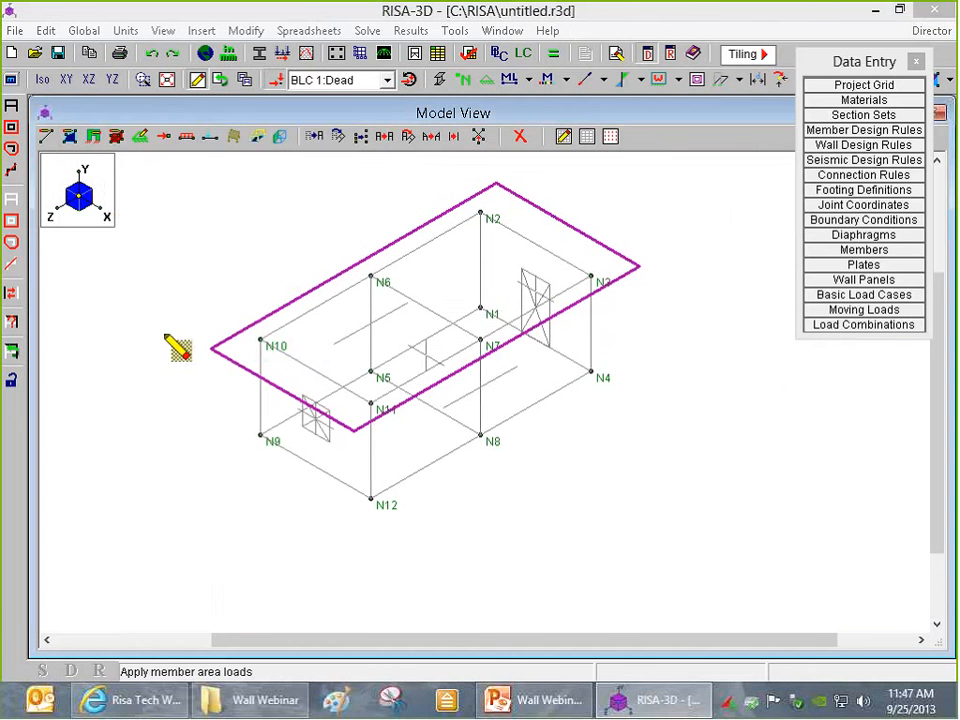
left_click(260, 345)
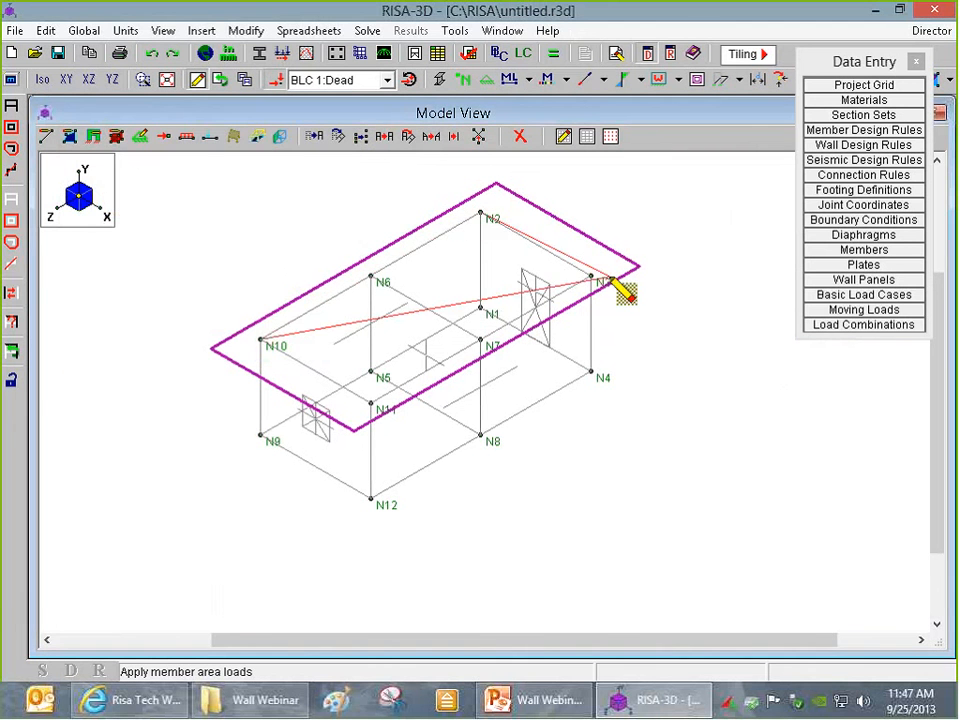
left_click(480, 212)
scroll(603, 278, "up", 1)
left_click(590, 276)
left_click(347, 420)
scroll(396, 396, "up", 1)
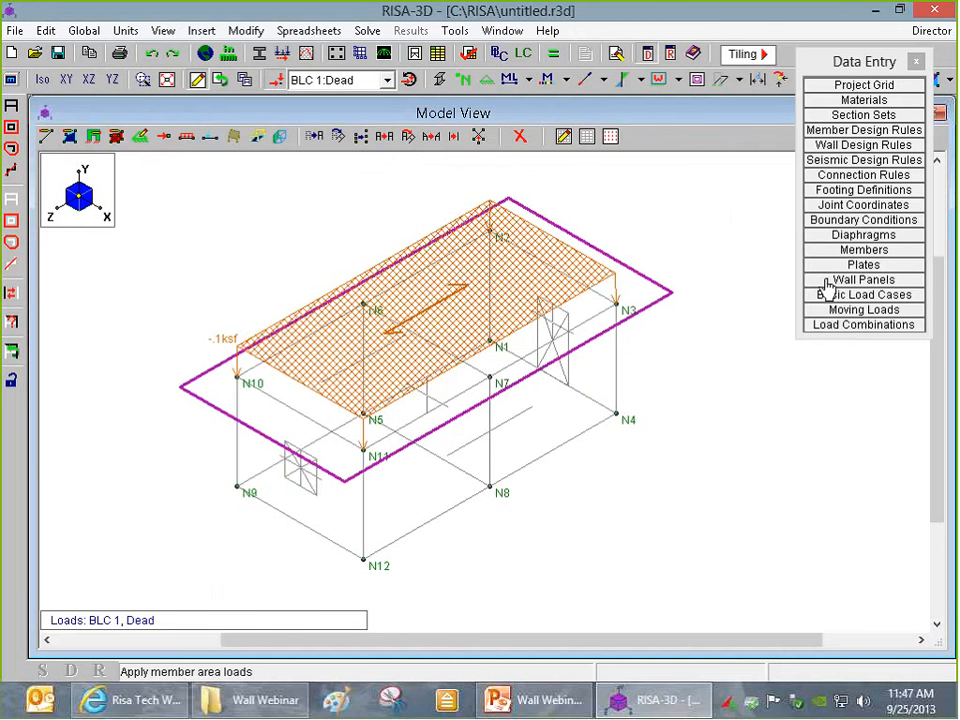
scroll(720, 274, "down", 1)
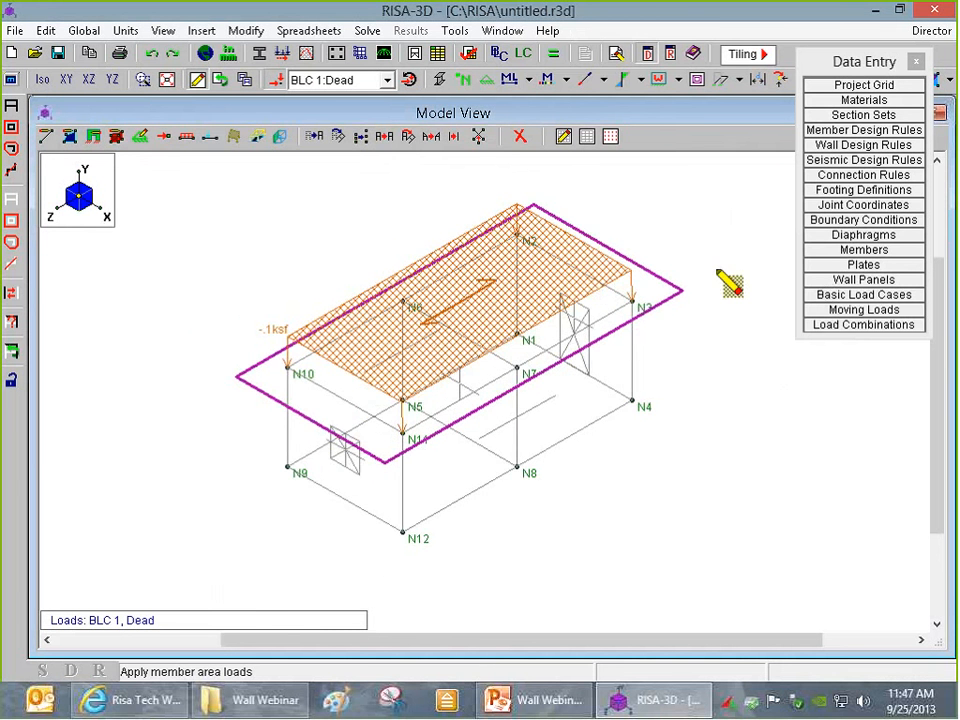
scroll(728, 283, "up", 1)
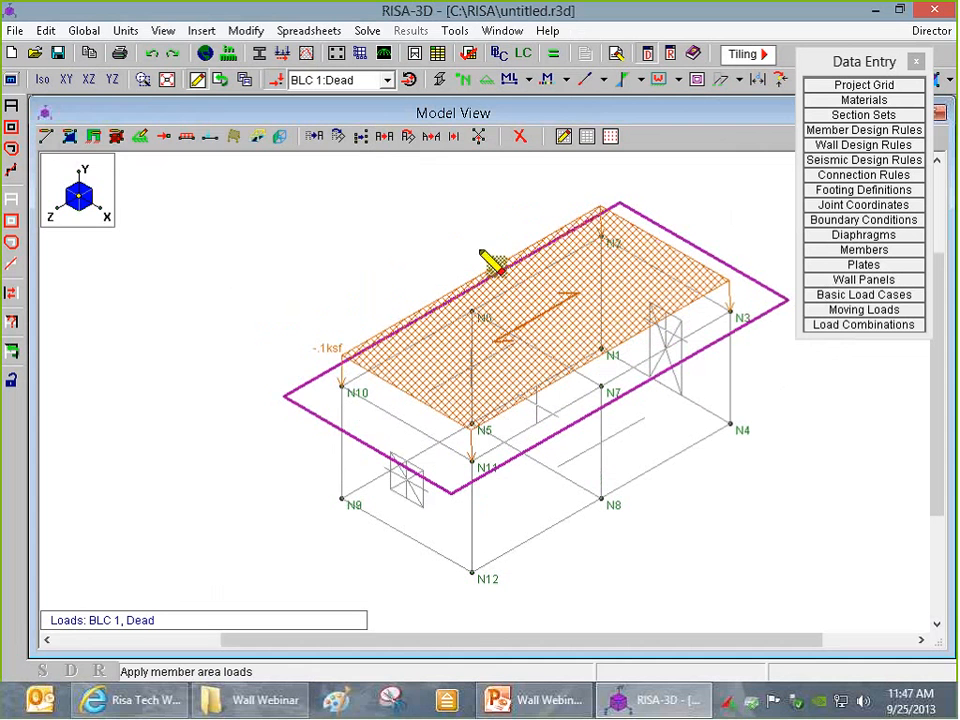
- Apply an 800 k joint load in the X direction at joint N6 under the Seismic load case
left_click(166, 138)
left_click_drag(199, 157, 341, 199)
left_click(361, 298)
left_click(338, 313)
left_click(360, 329)
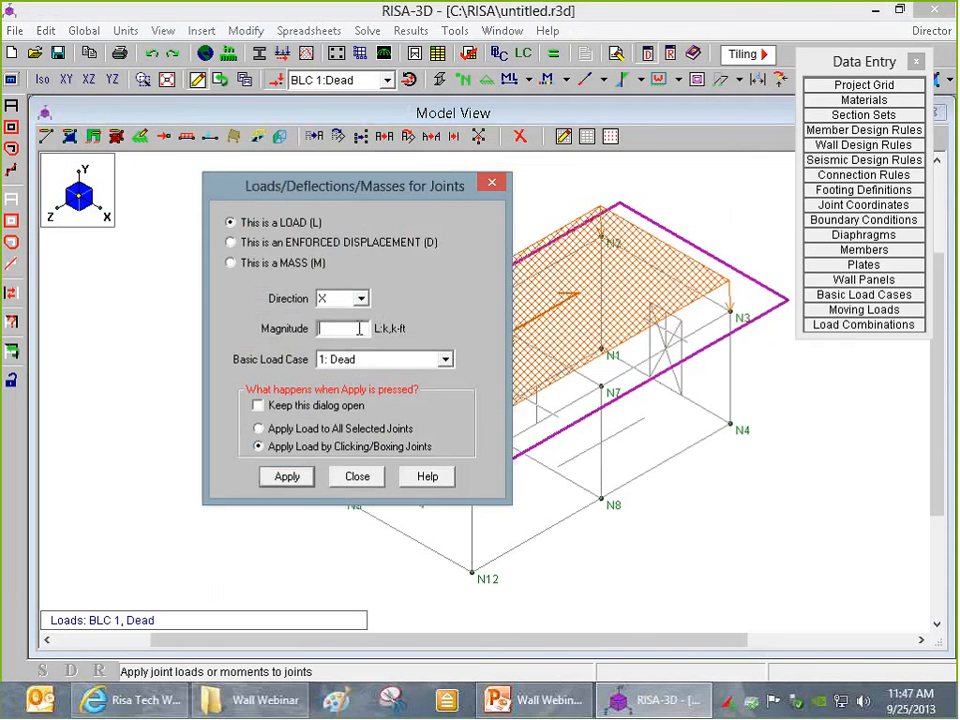
type("8")
left_click(388, 360)
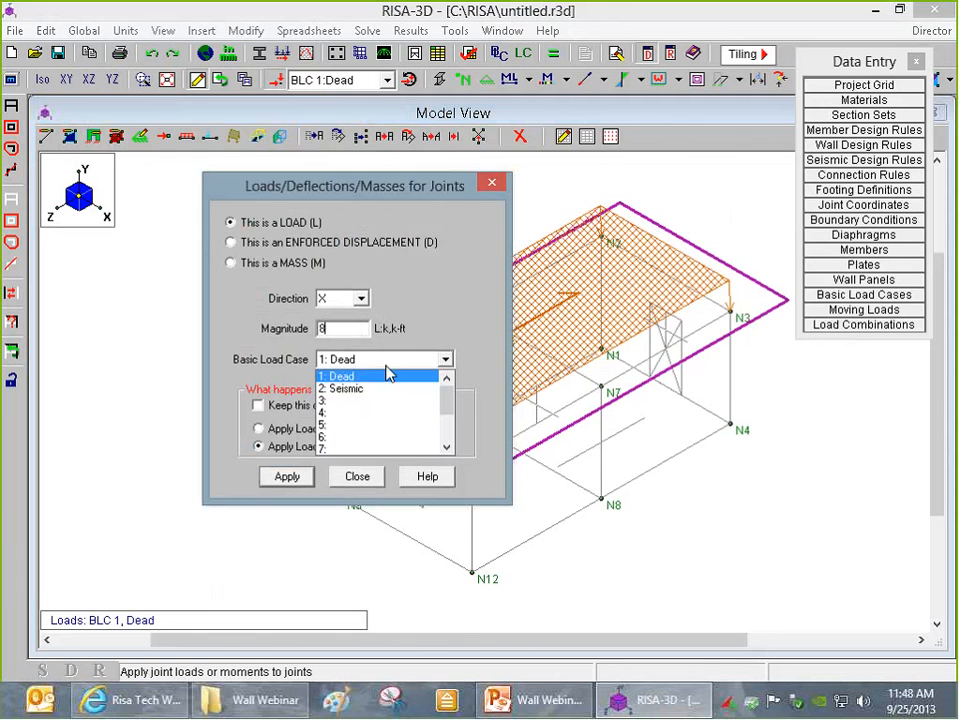
left_click(380, 388)
type("00")
left_click(300, 476)
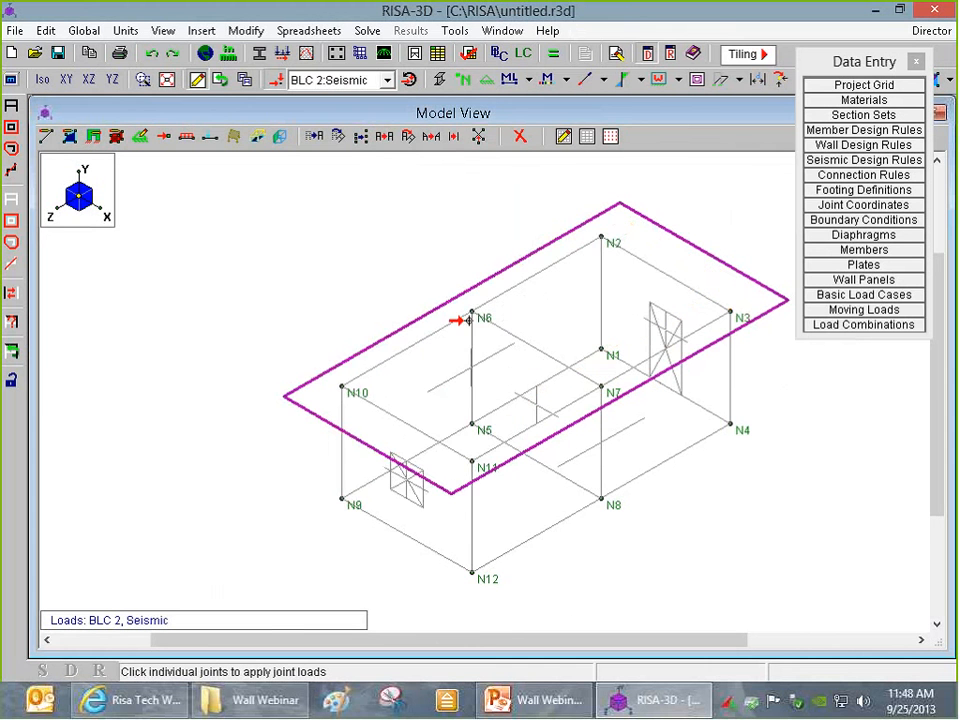
left_click(460, 304)
scroll(444, 271, "up", 2)
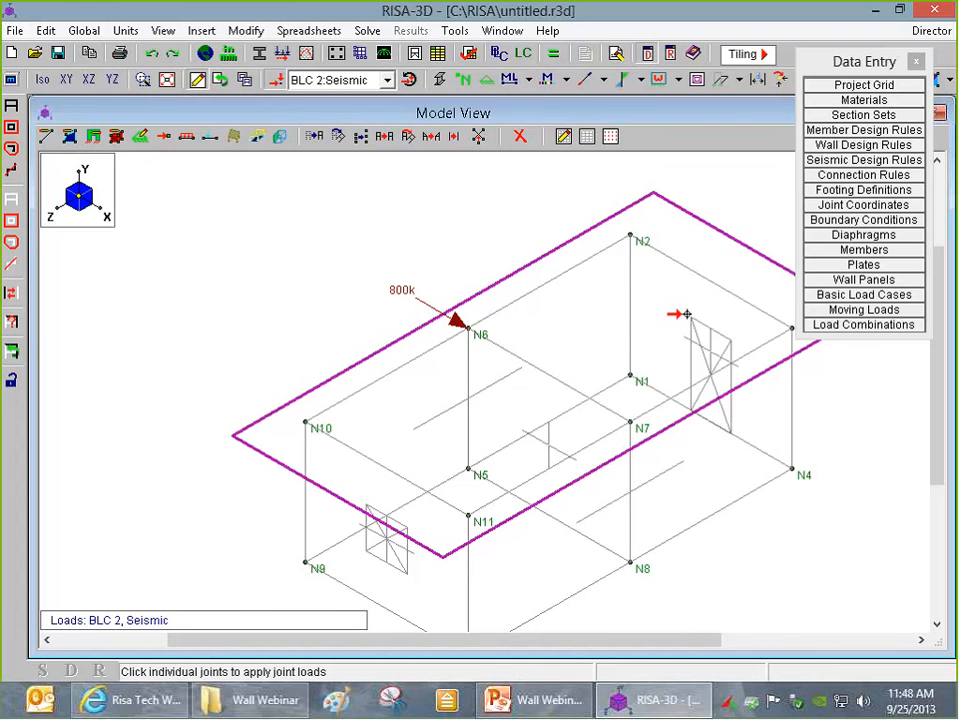
scroll(456, 274, "down", 2)
scroll(456, 268, "up", 2)
scroll(456, 268, "down", 2)
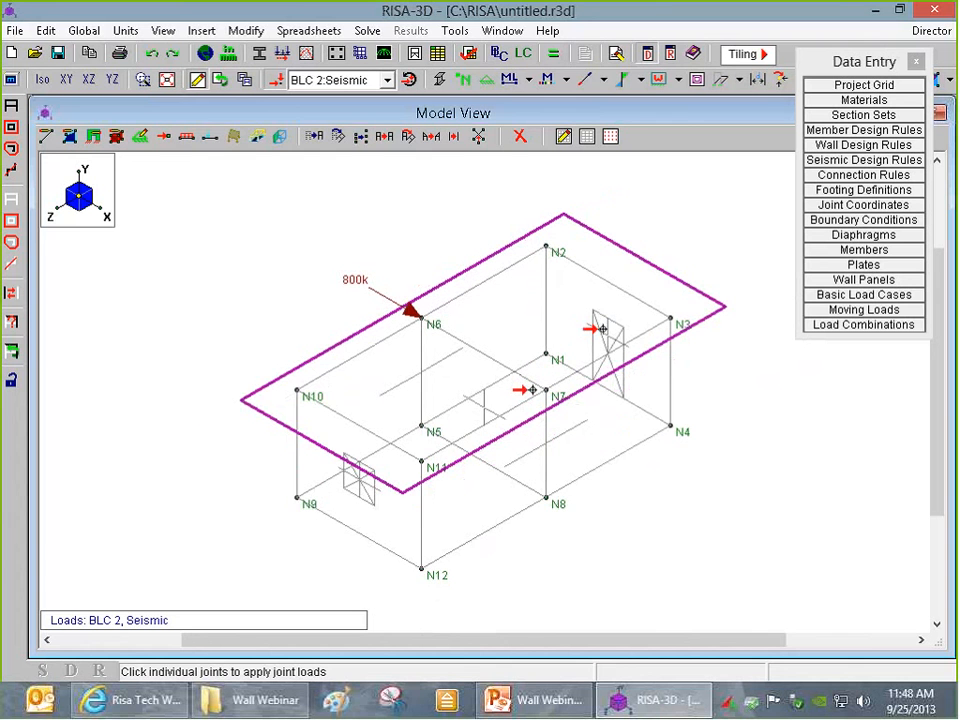
scroll(493, 393, "up", 1)
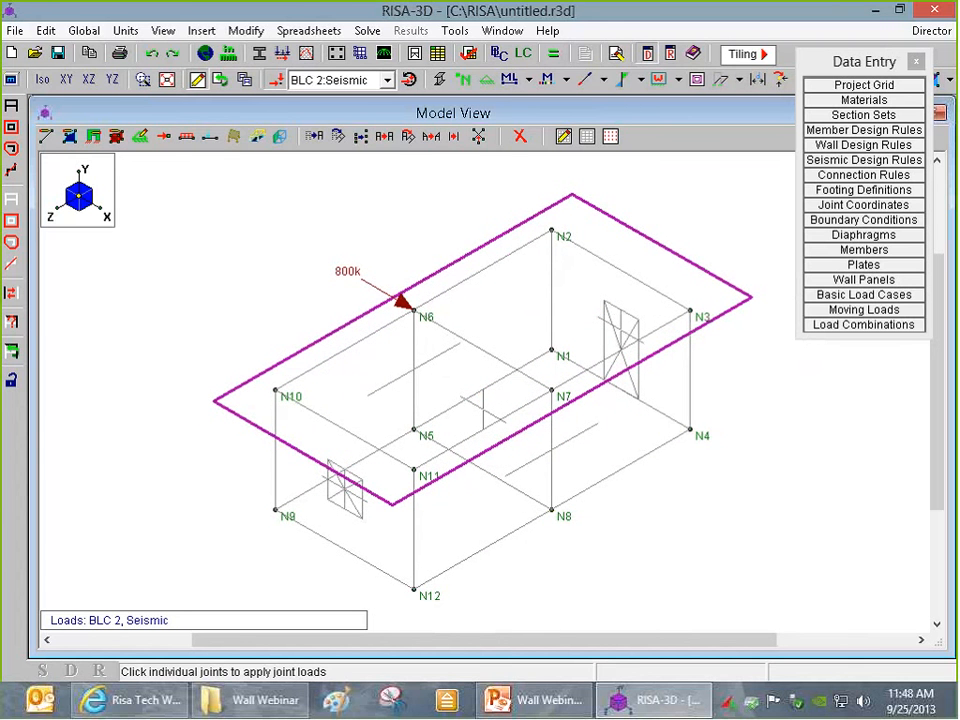
- Create a load combination named Total Laod with P-Delta set to Y and DL at a factor of 1.2
left_click(818, 328)
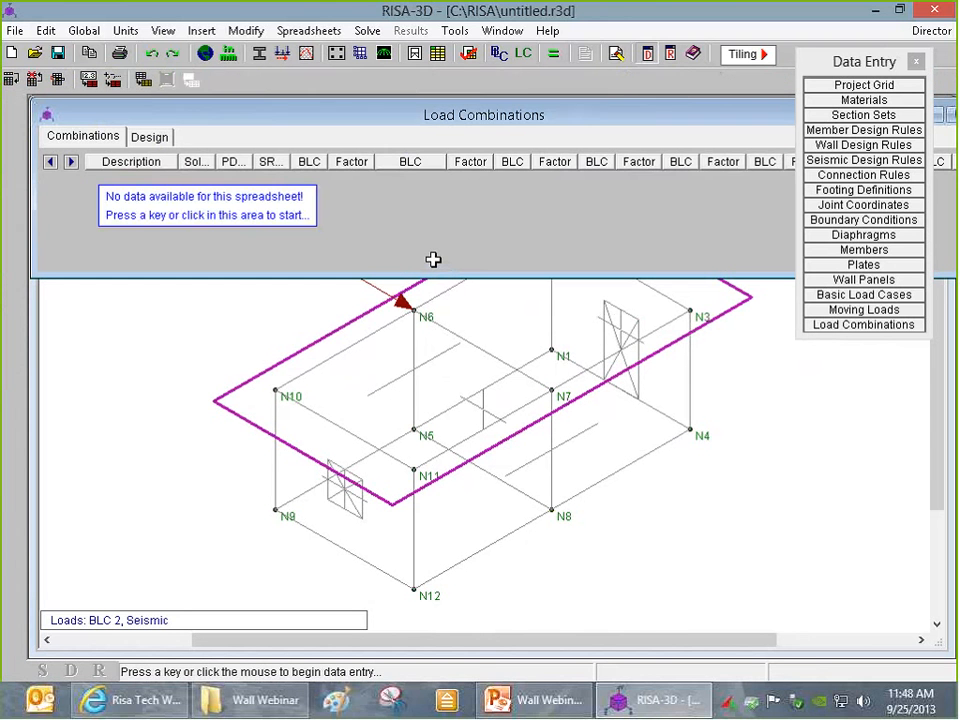
left_click(240, 208)
type("To")
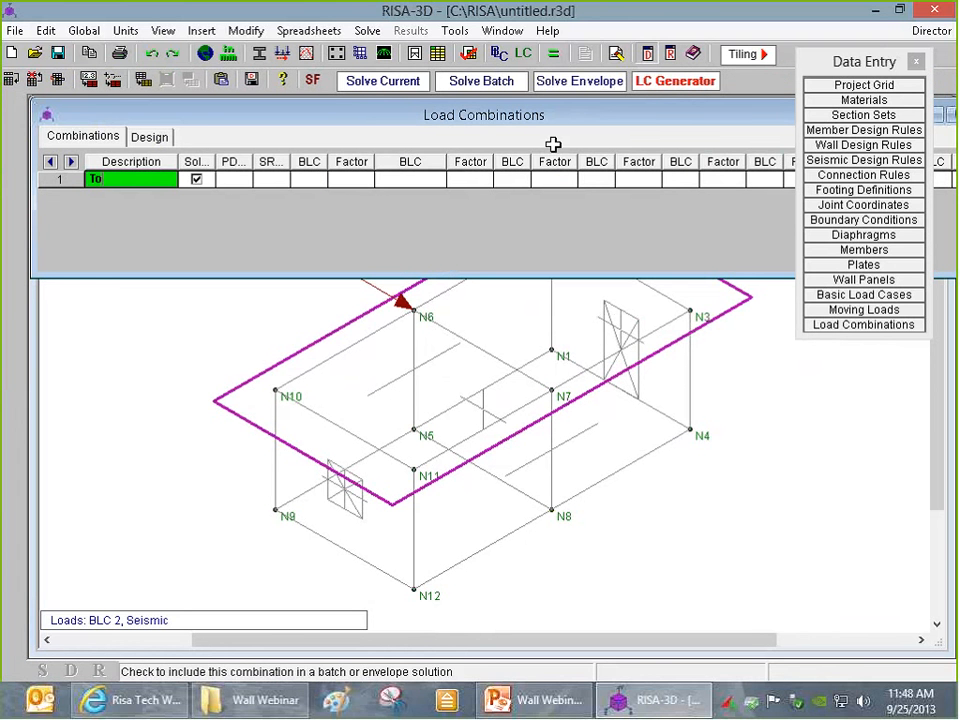
type("tal Laod")
key("Return")
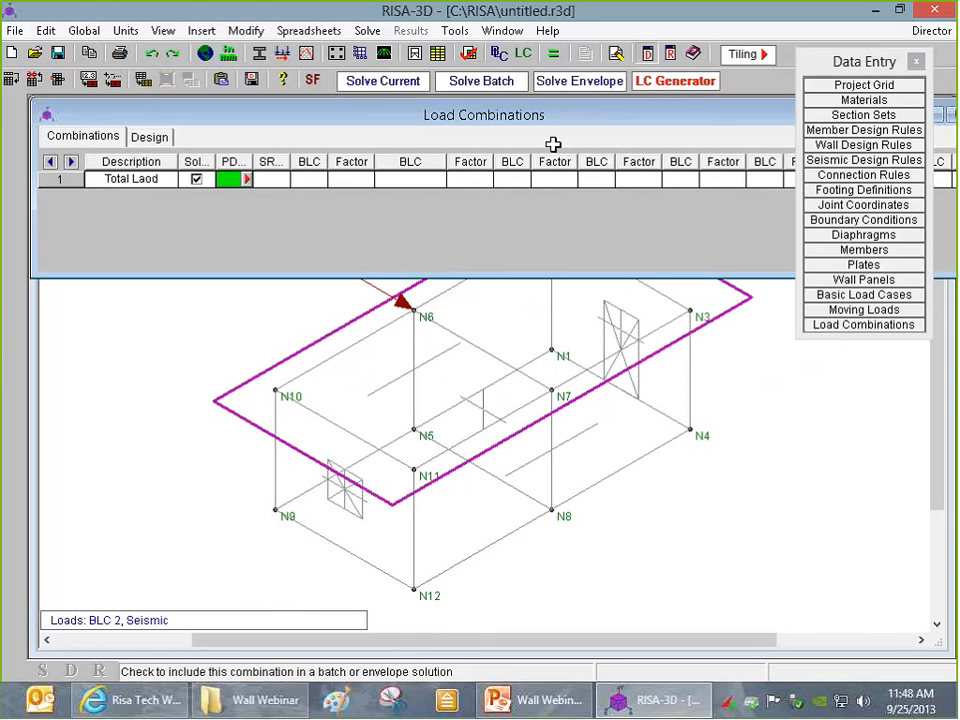
type("Y")
key("Return")
key("Return")
type("DL")
key("Return")
type("1.2")
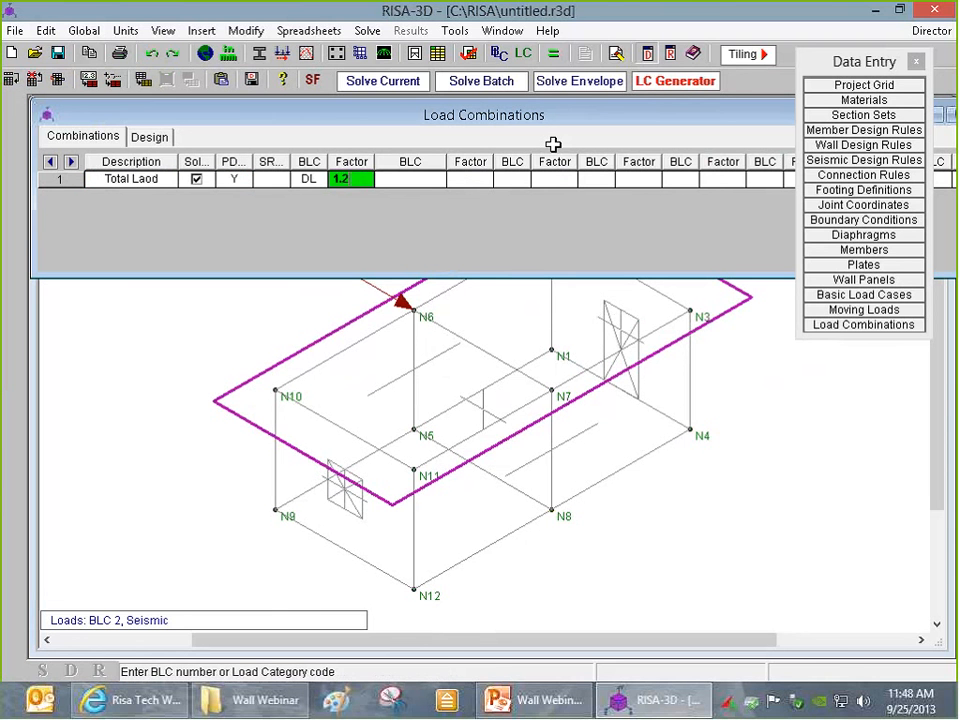
key("Return")
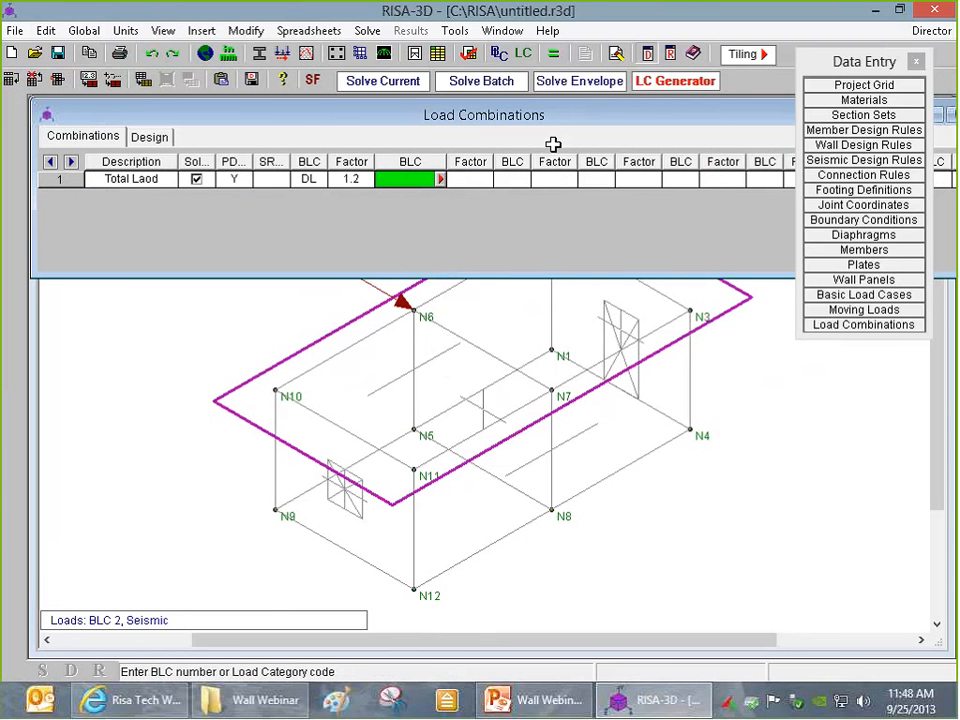
- Add the EL category to the load combination with a factor of 1
key("Return")
type("EL")
key("Tab")
type("1")
key("Tab")
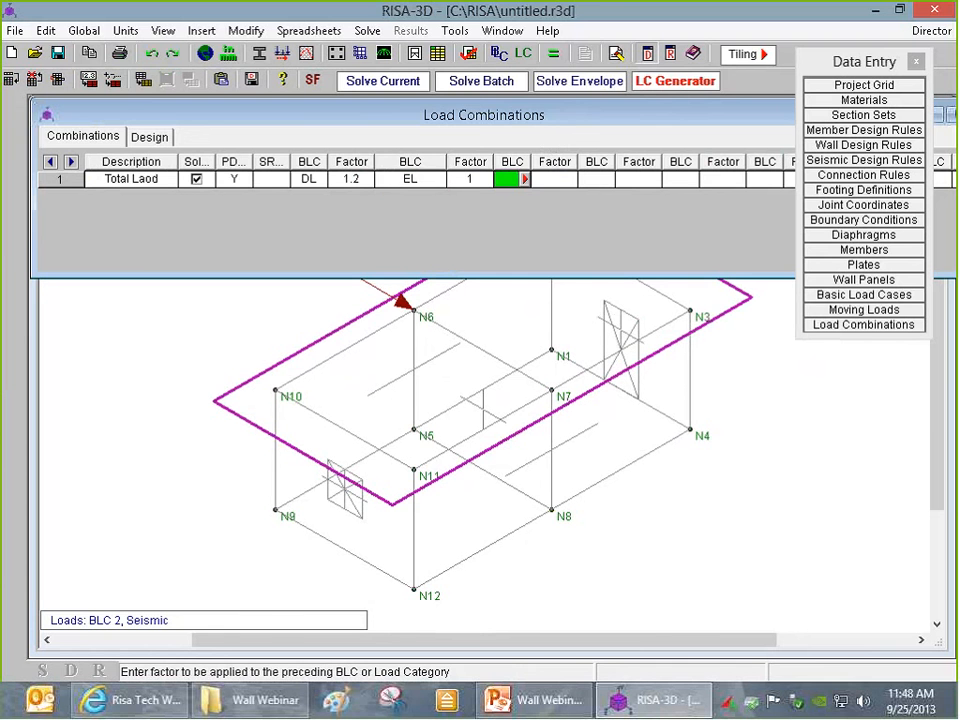
- Solve the current load combination and show the wall panel labels in the model view
left_click(396, 86)
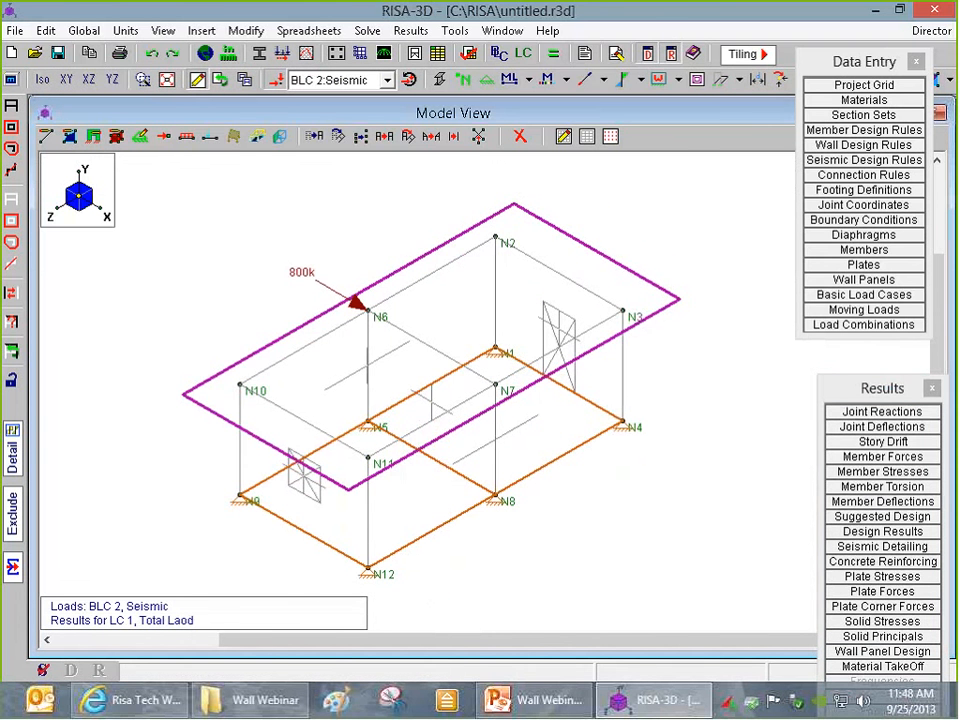
left_click(678, 80)
left_click(695, 147)
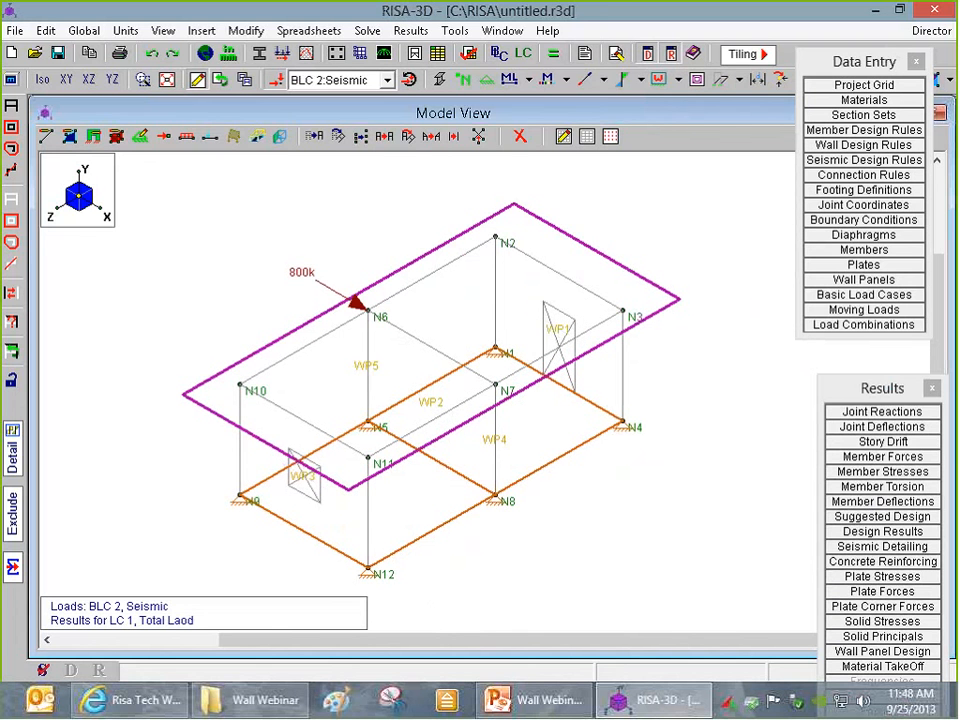
- Open the joint reactions by combination and compare the X reactions of wall panels WP1, WP2 and WP3
left_click(882, 413)
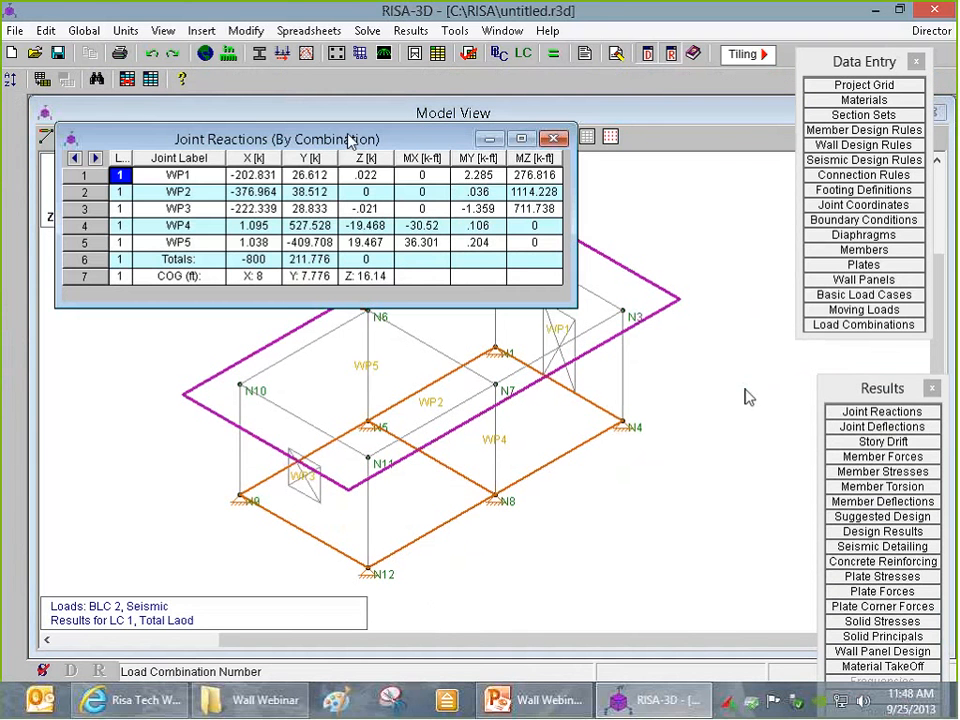
left_click_drag(353, 125, 730, 441)
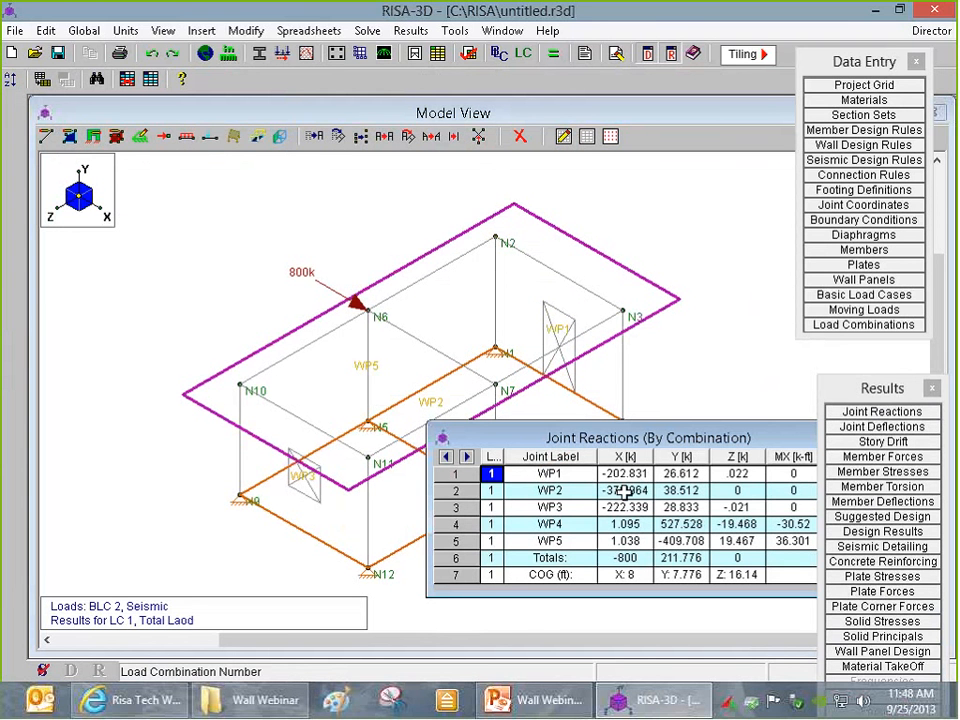
left_click(643, 474)
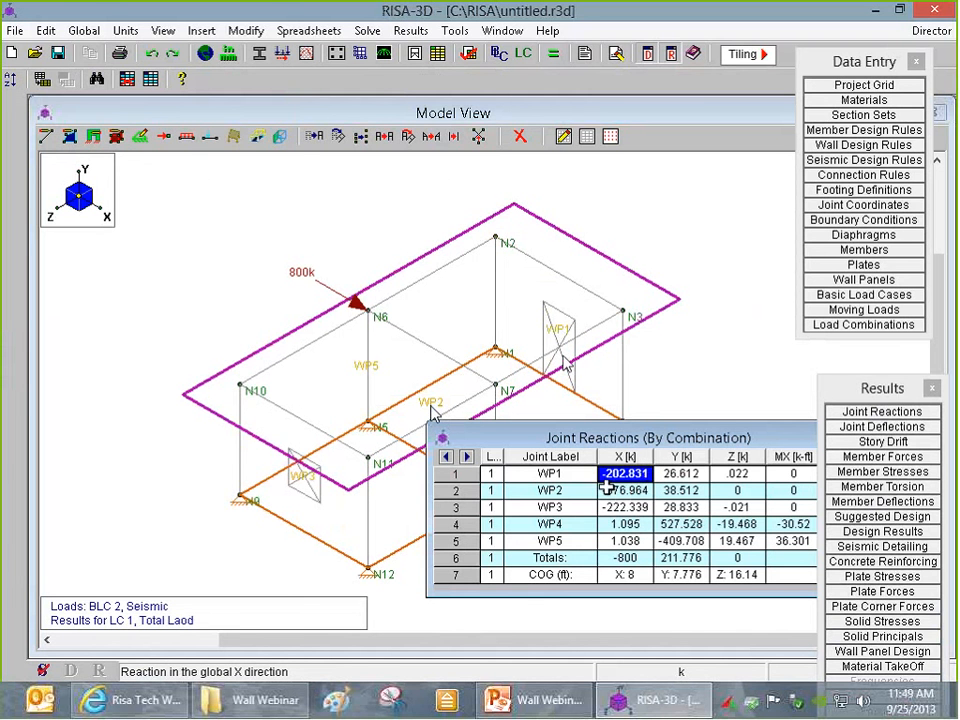
left_click(641, 491)
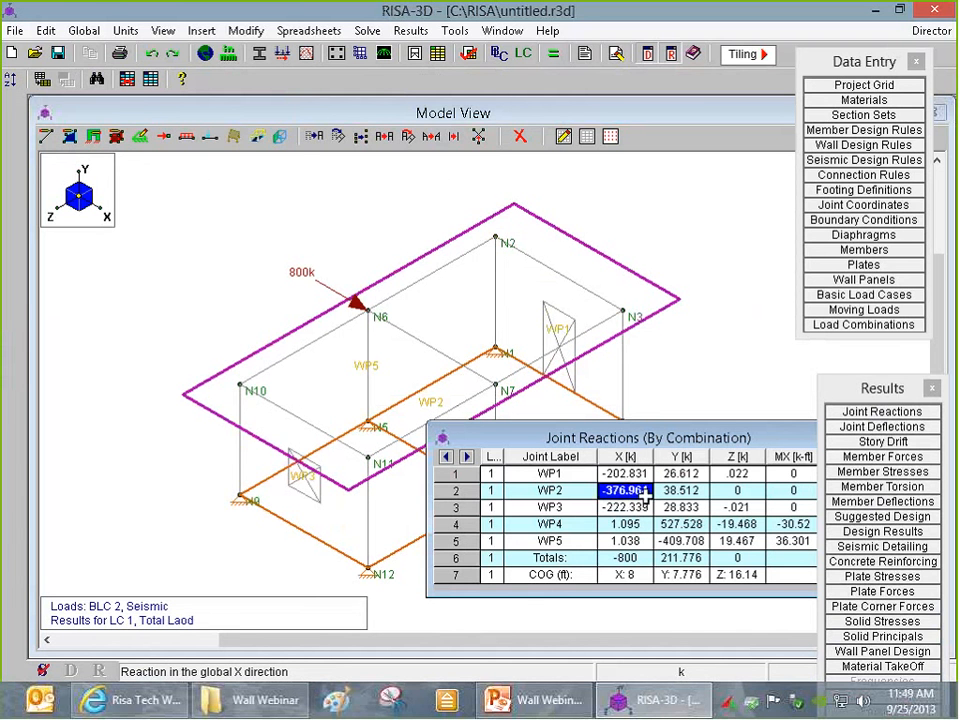
left_click(639, 476)
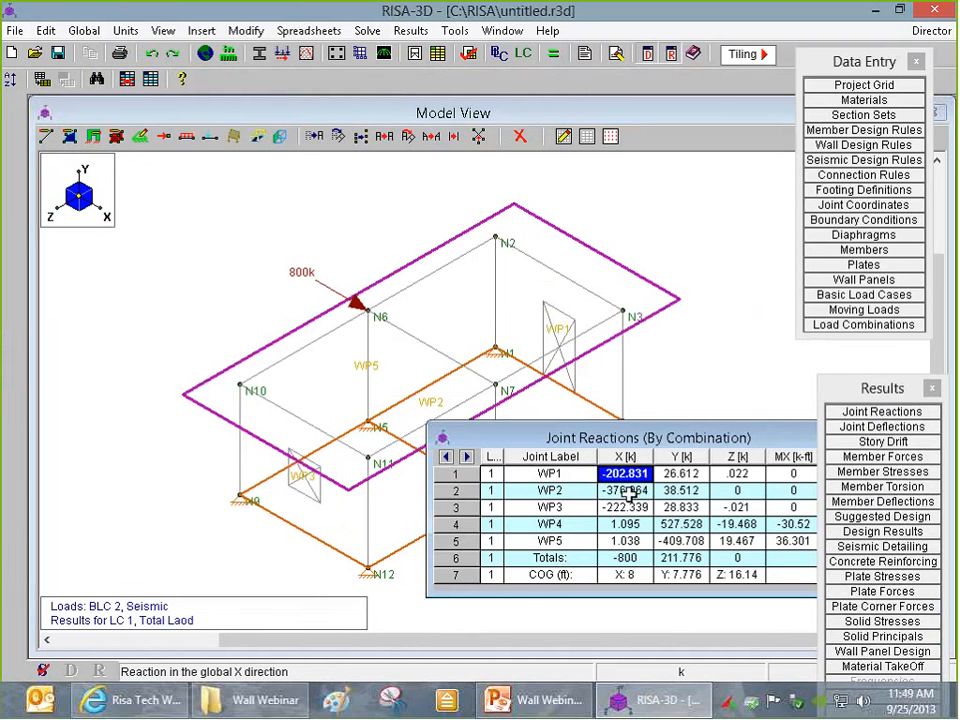
left_click(629, 491)
left_click(614, 476)
left_click(615, 531)
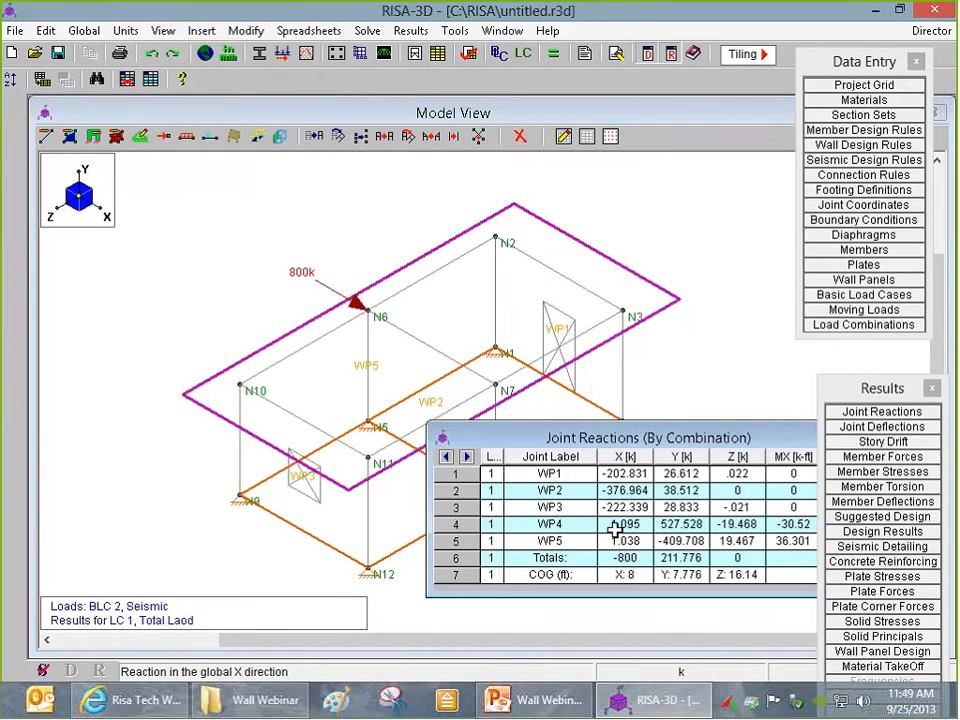
left_click(622, 507)
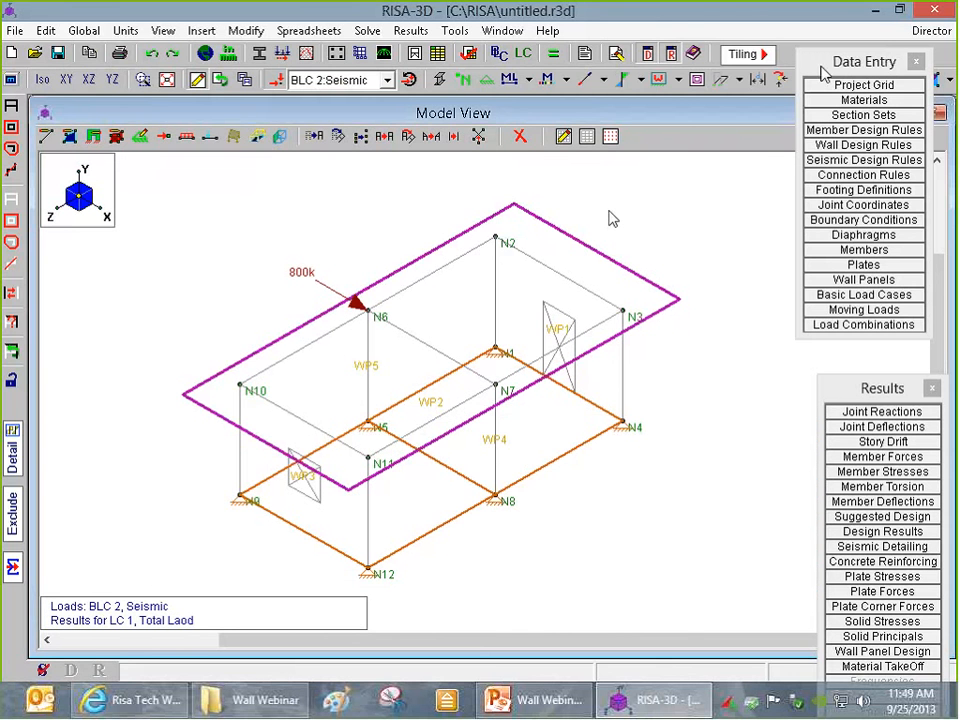
- Display the deflected shape without the undeflected shadow, examine the meshed walls around the openings, and set the display back to None
left_click(758, 79)
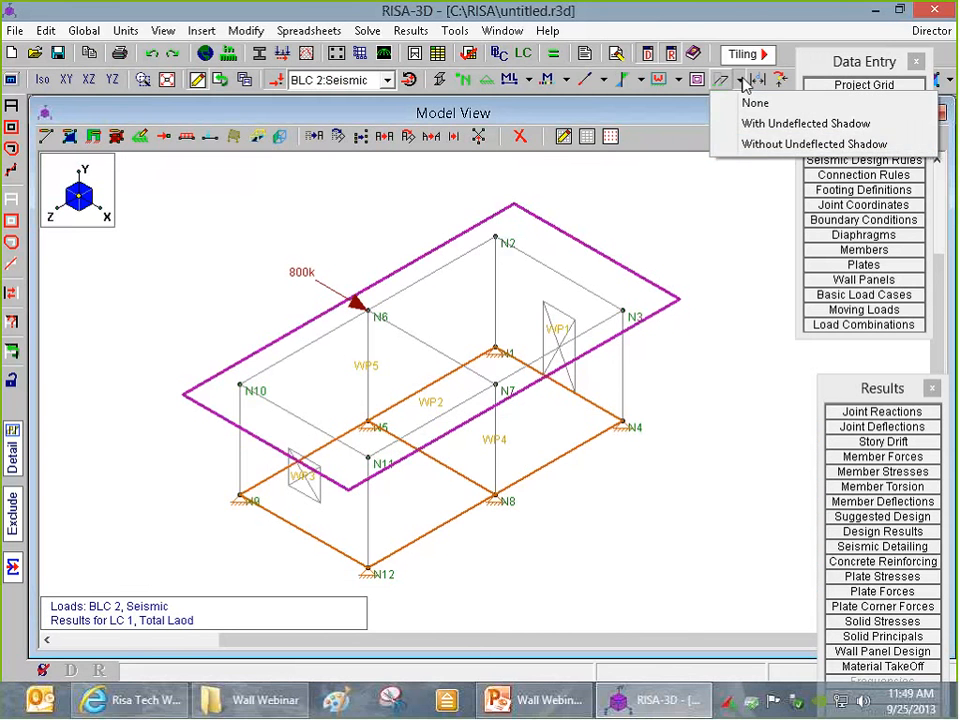
left_click(765, 145)
scroll(403, 334, "up", 2)
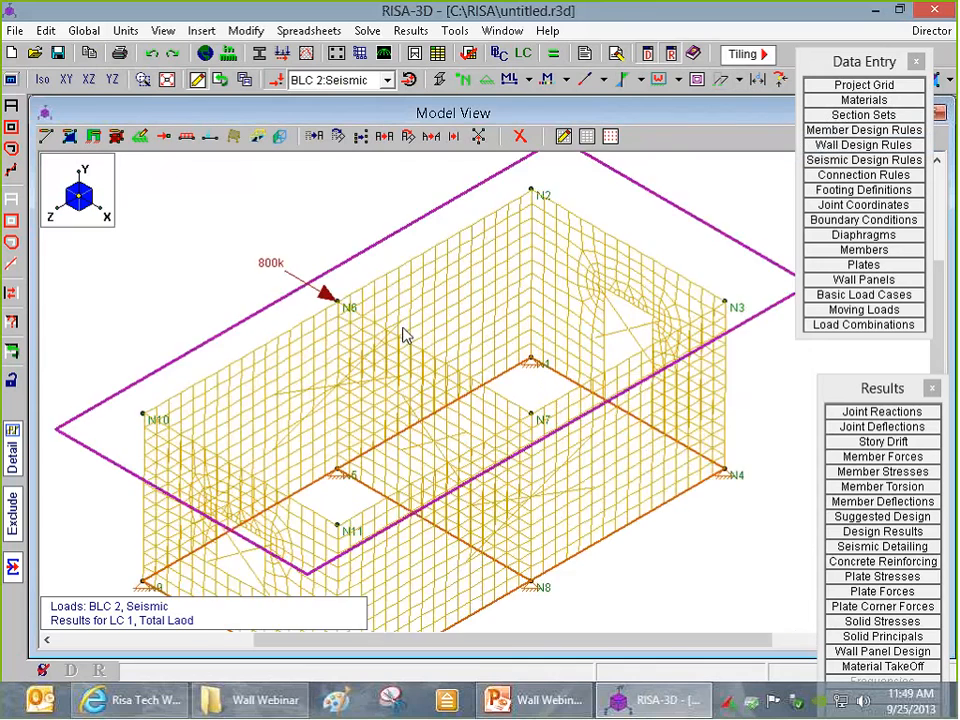
scroll(332, 315, "up", 3)
scroll(514, 229, "down", 4)
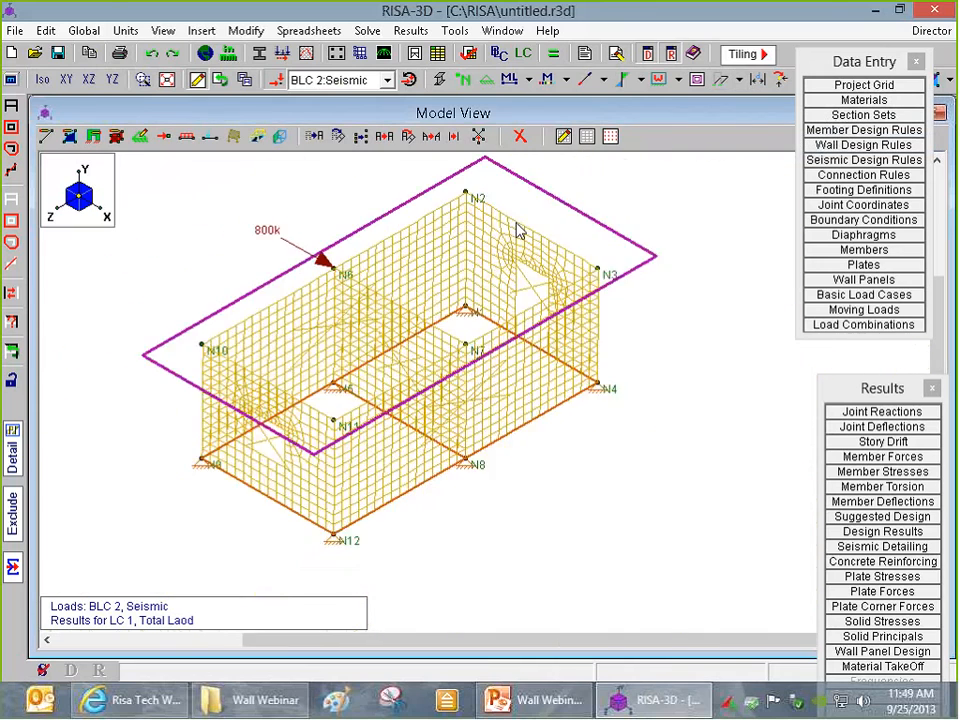
scroll(388, 368, "up", 3)
scroll(503, 260, "down", 1)
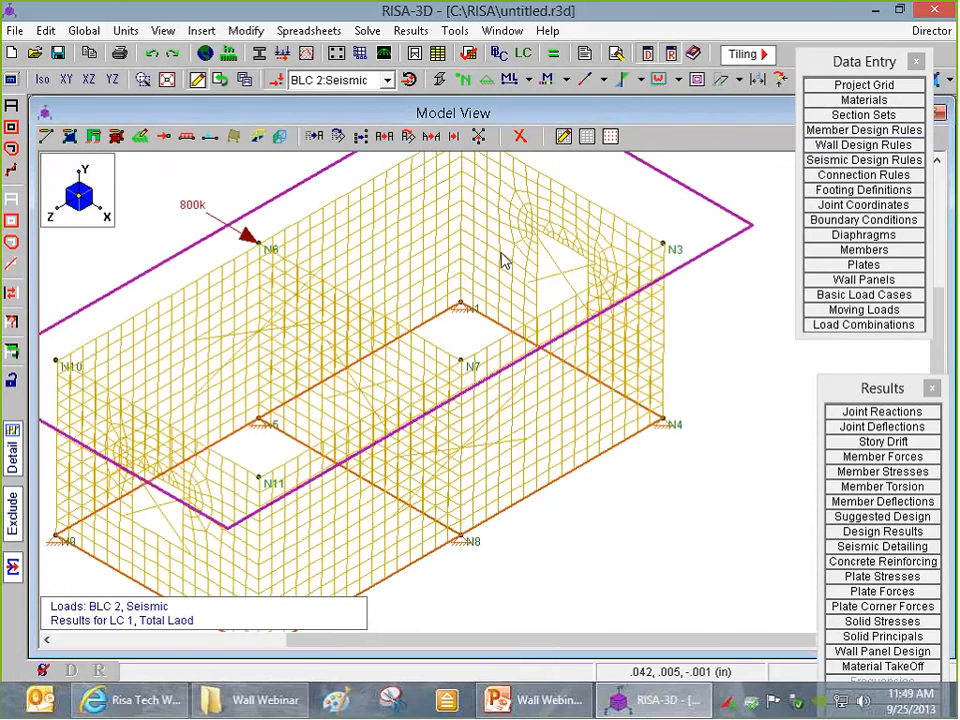
scroll(503, 260, "down", 1)
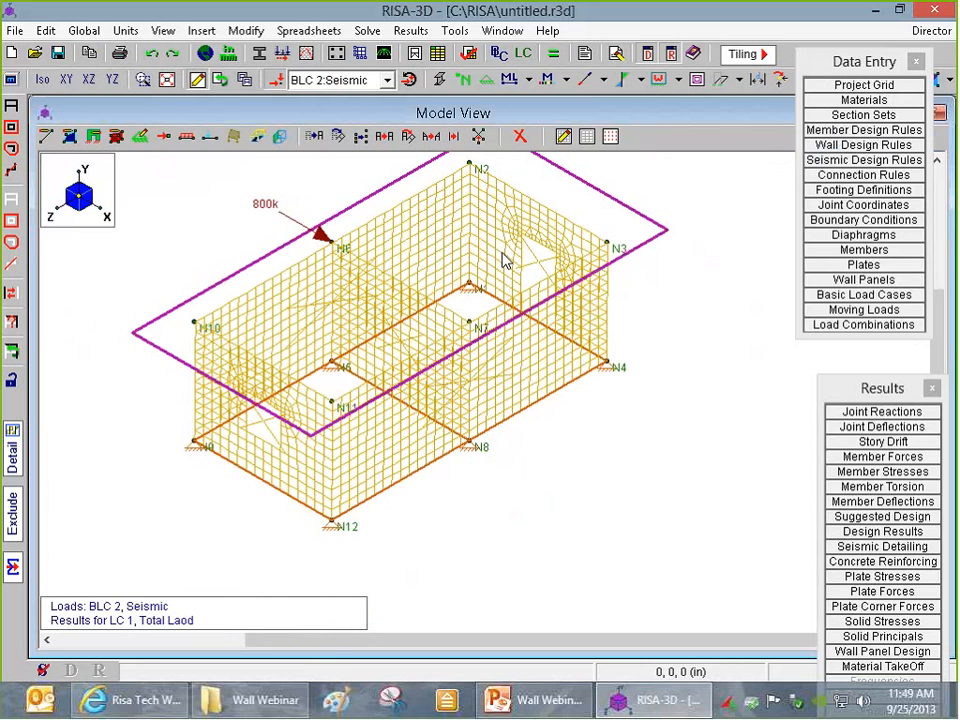
left_click(740, 80)
left_click(750, 102)
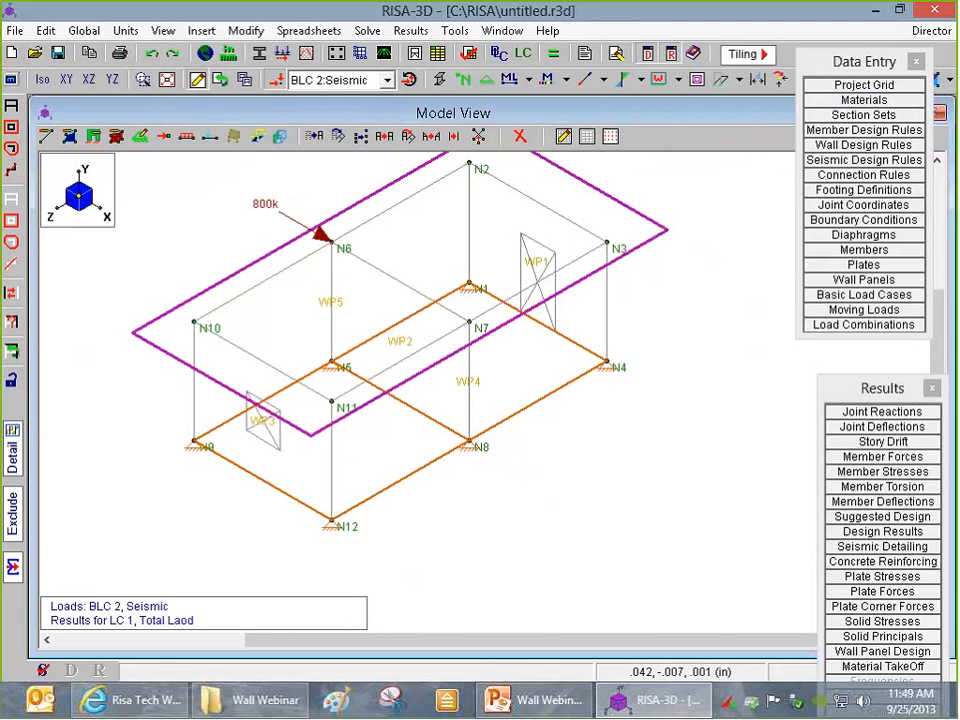
- Rename the Typical wall design rule as Exterior and add a second rule named Interior, clearing the current results
left_click(866, 146)
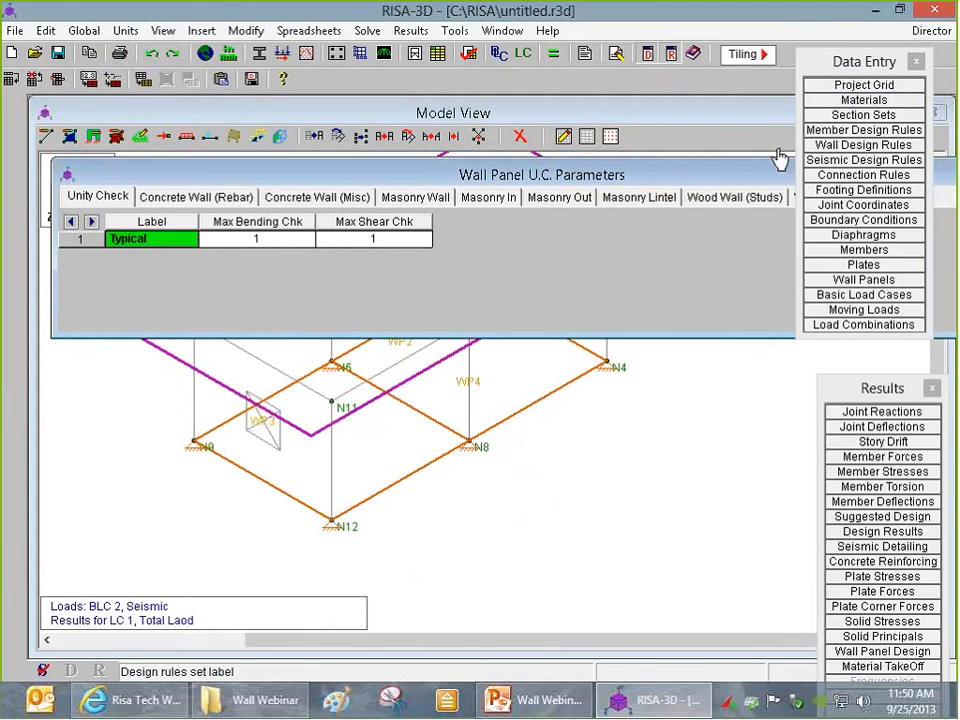
left_click_drag(56, 250, 206, 255)
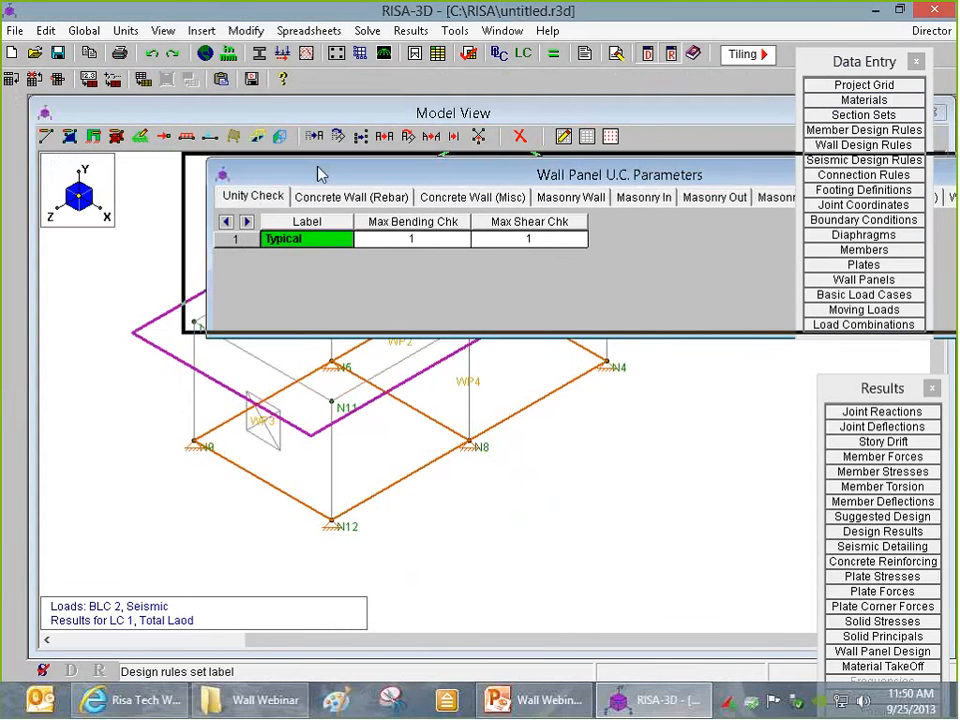
left_click_drag(317, 171, 159, 132)
left_click_drag(822, 65, 814, 329)
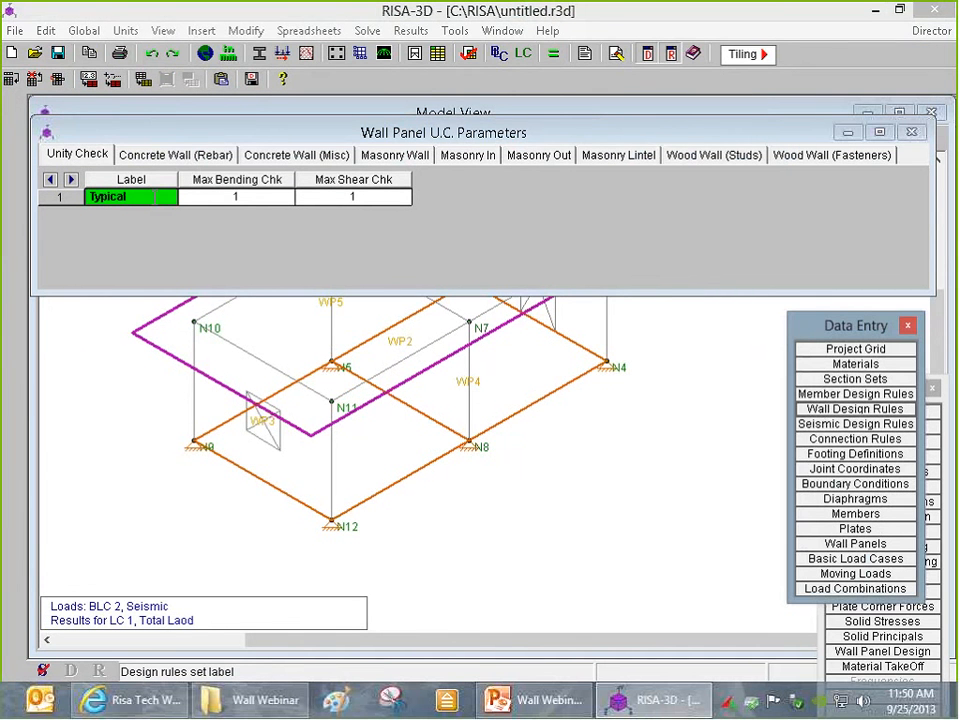
type("Ex")
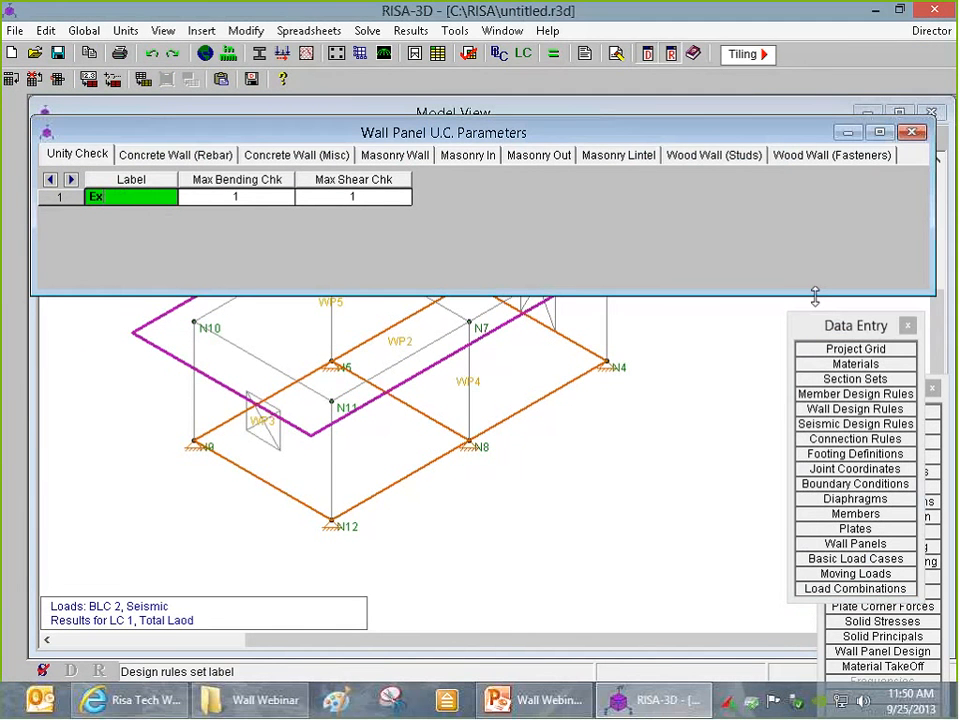
type("terior")
key("Return")
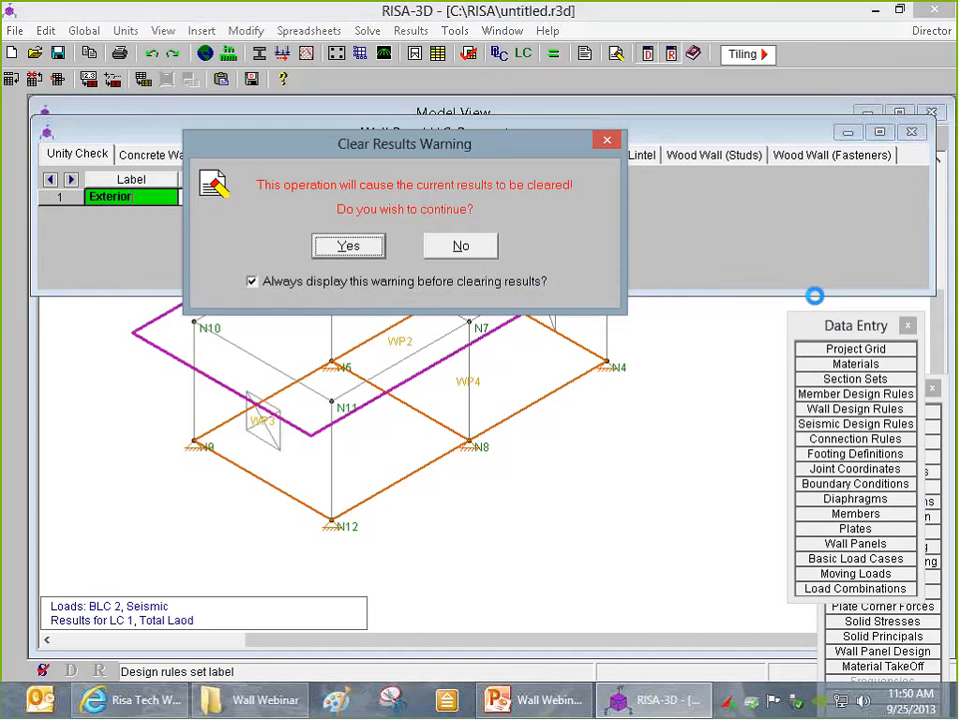
key("Return")
type("Interior")
key("Return")
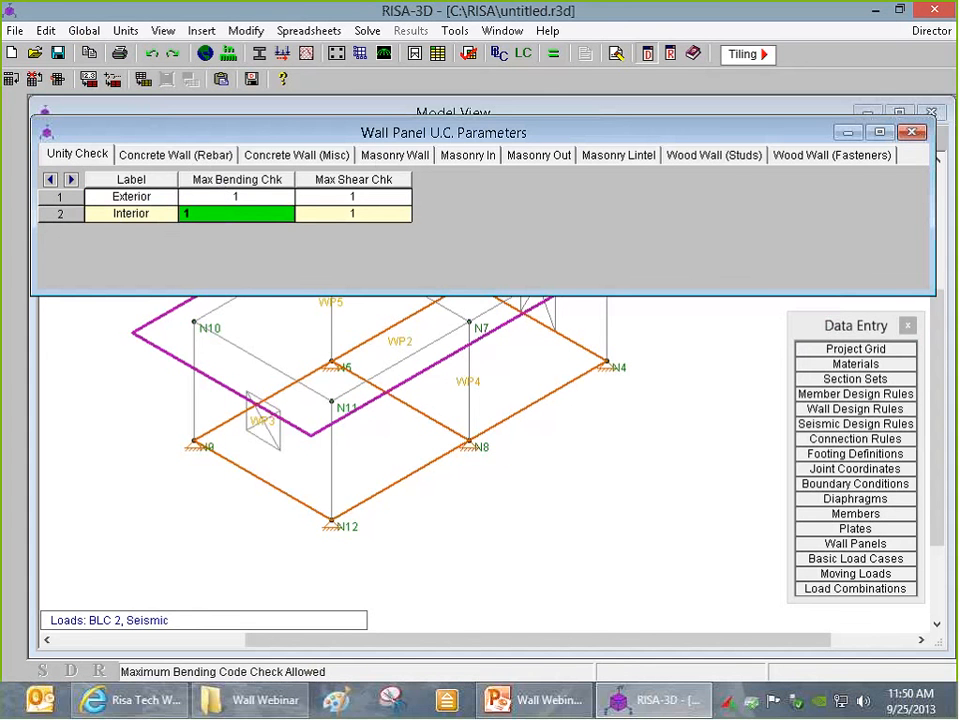
- In the concrete wall rebar rules, set the Interior rule's vertical bar size to #8 and its maximum vertical bar spacing to 12 in
left_click(170, 158)
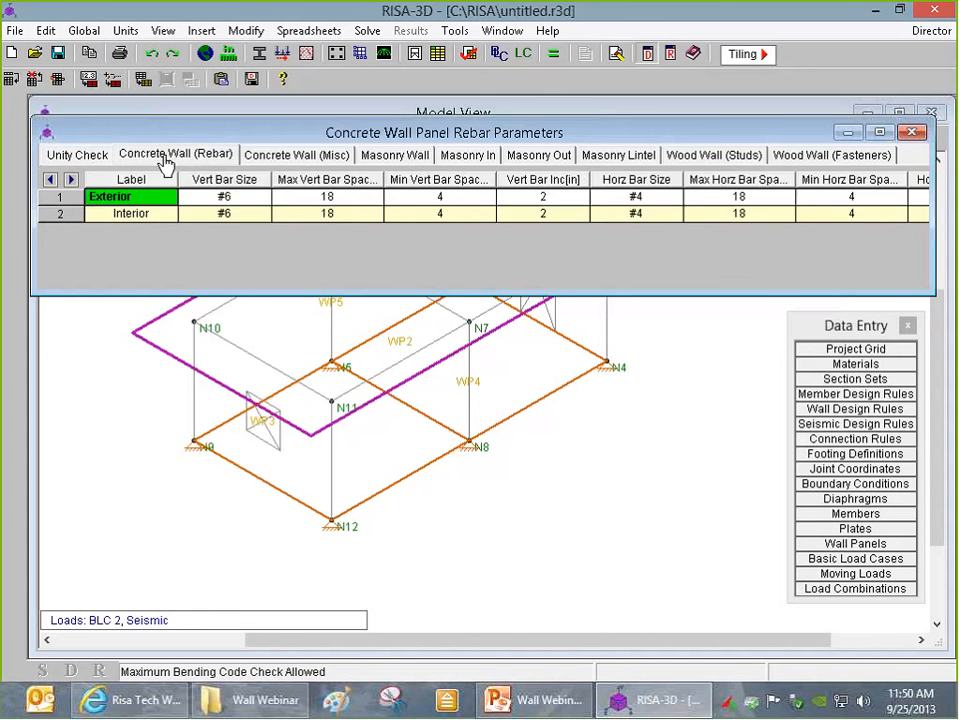
left_click(176, 156)
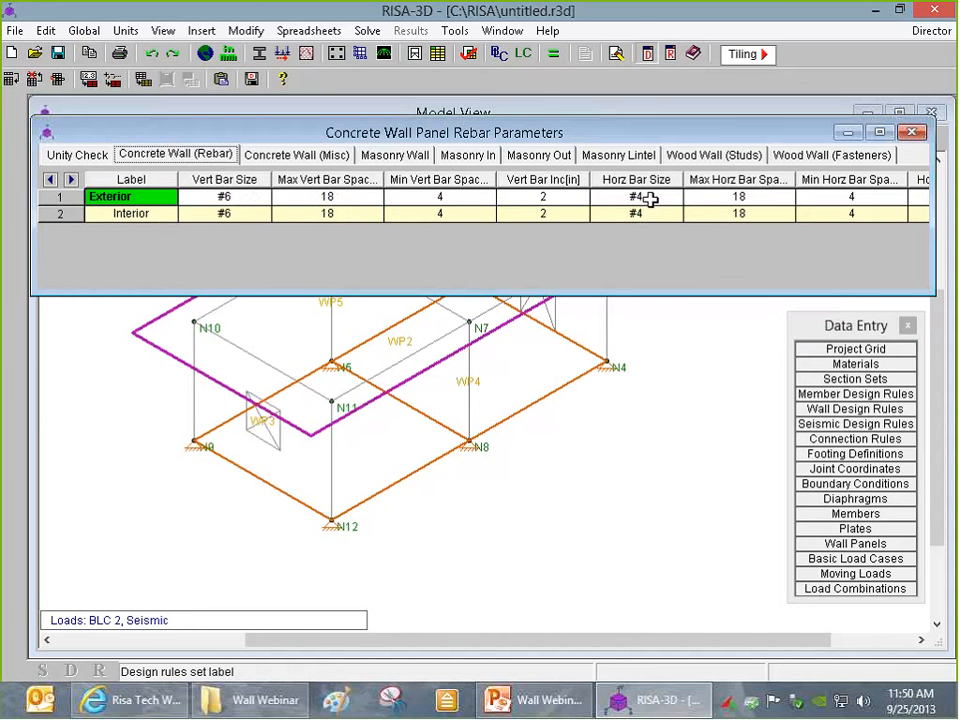
left_click_drag(934, 209, 953, 209)
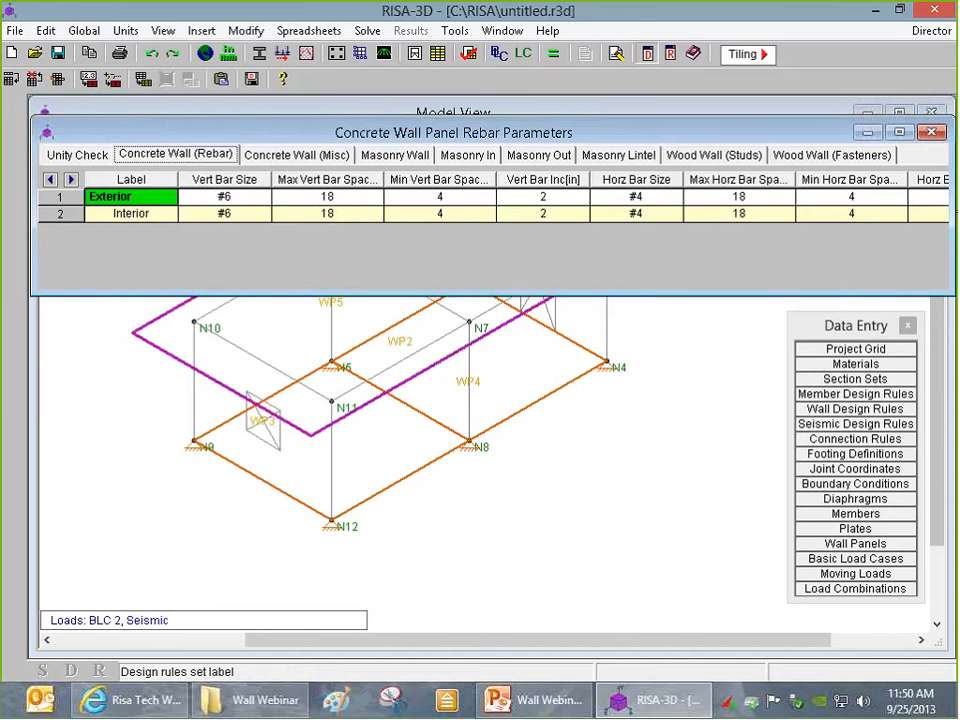
left_click(244, 215)
left_click(242, 217)
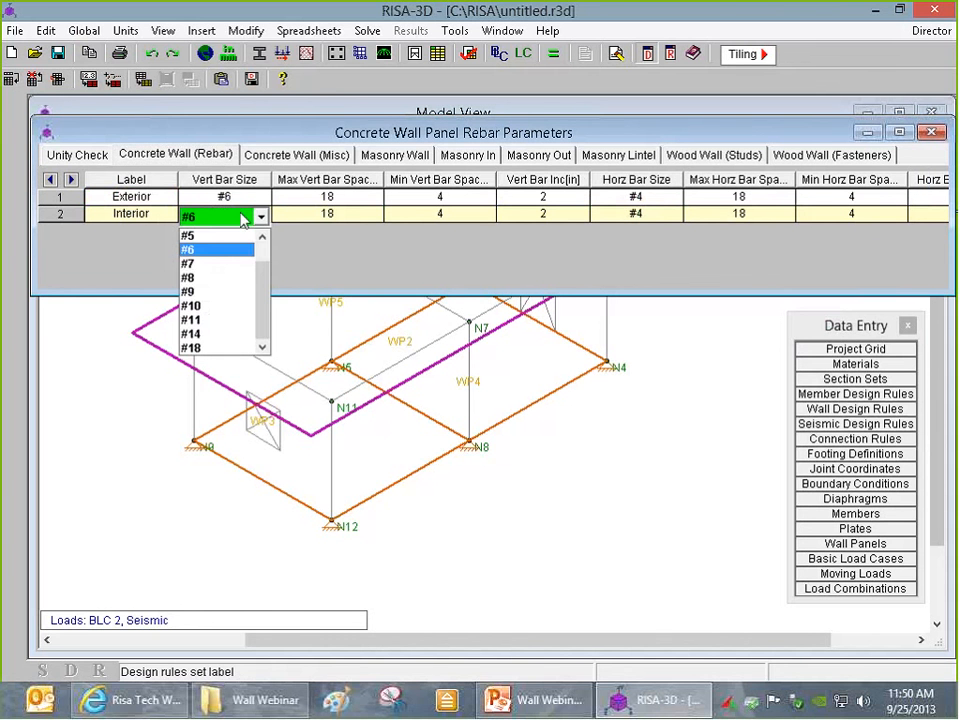
left_click(215, 277)
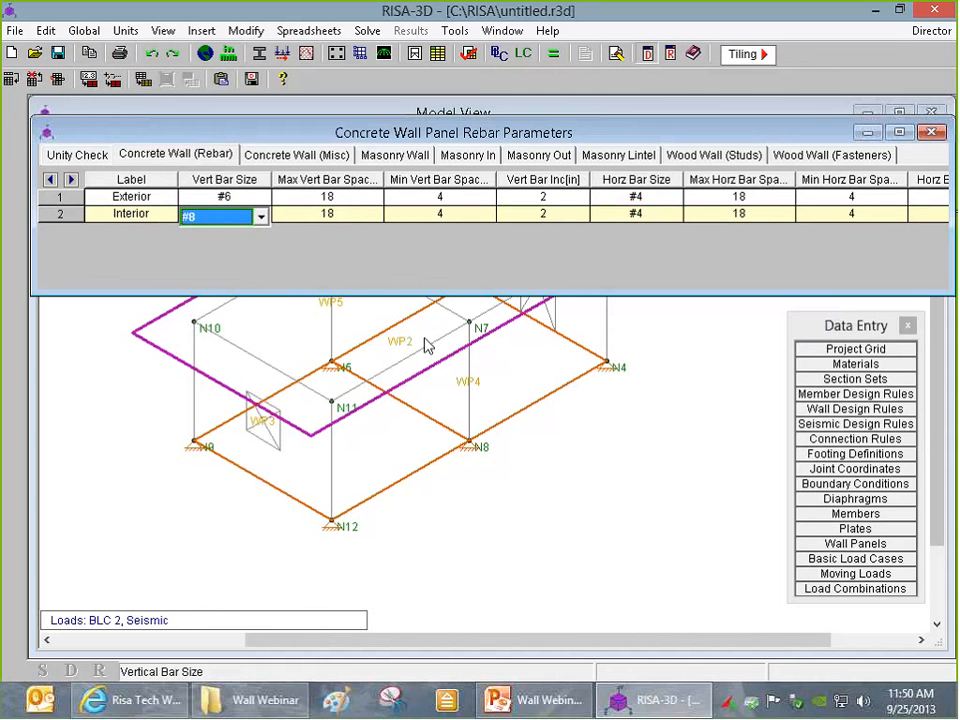
left_click(344, 215)
type("1")
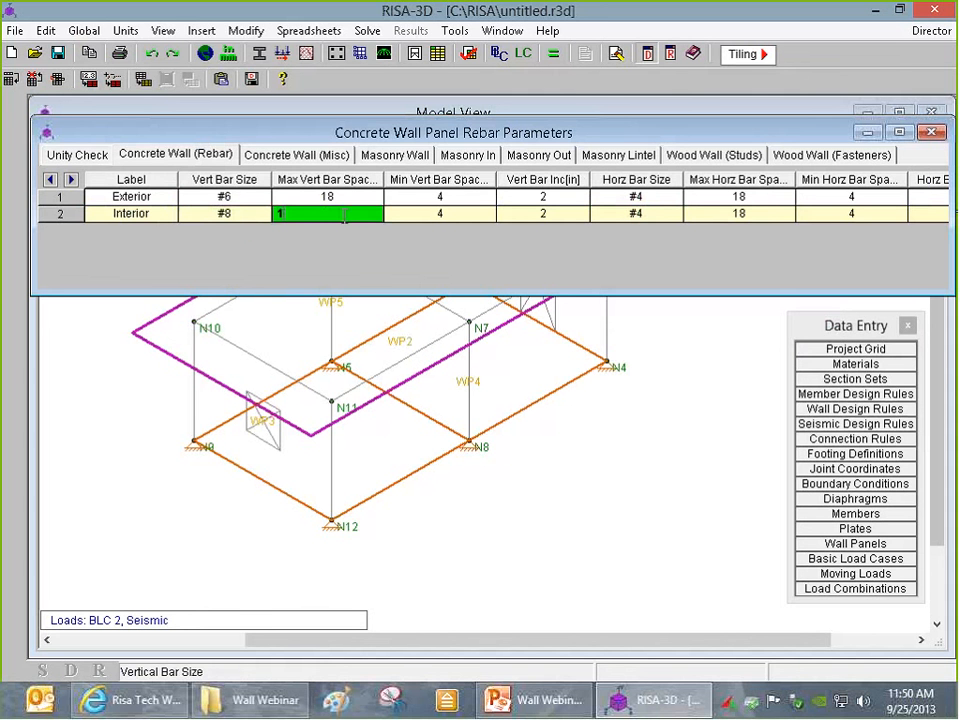
type("2")
key("Tab")
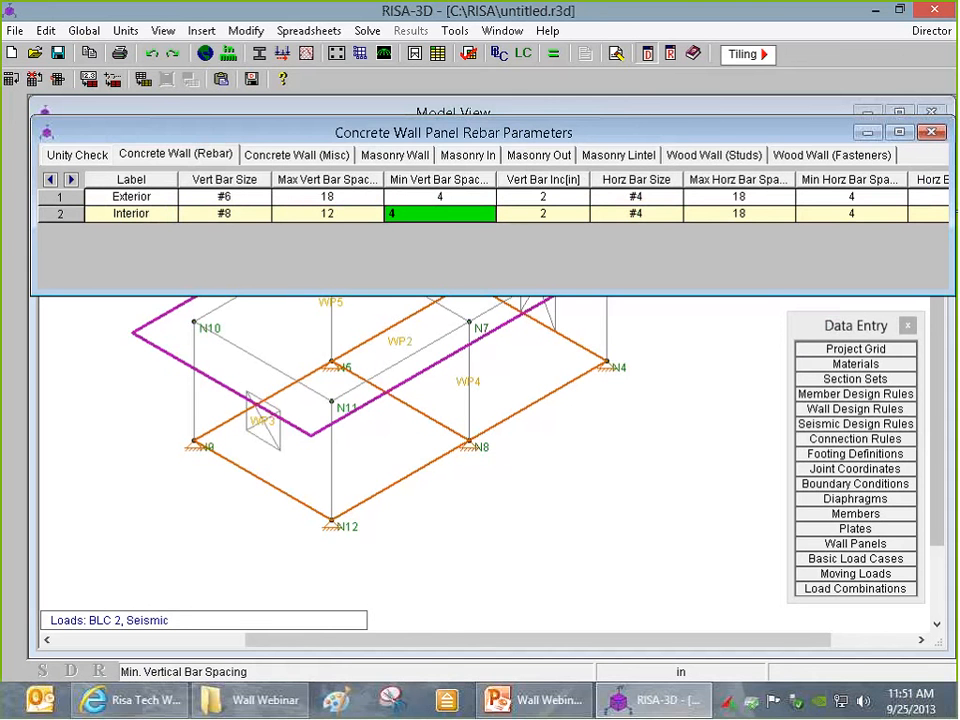
- Assign the Interior design rule to wall panel WP2 in the wall panel data
left_click_drag(806, 326, 779, 257)
left_click(828, 475)
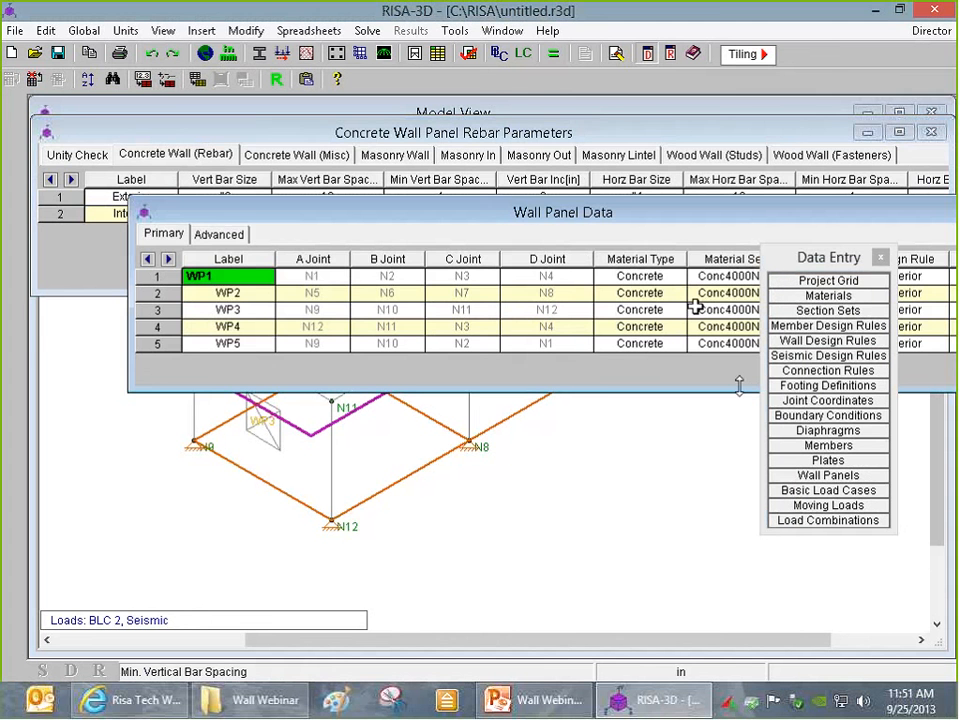
left_click_drag(650, 212, 544, 140)
left_click_drag(813, 260, 842, 383)
left_click(797, 223)
left_click(799, 225)
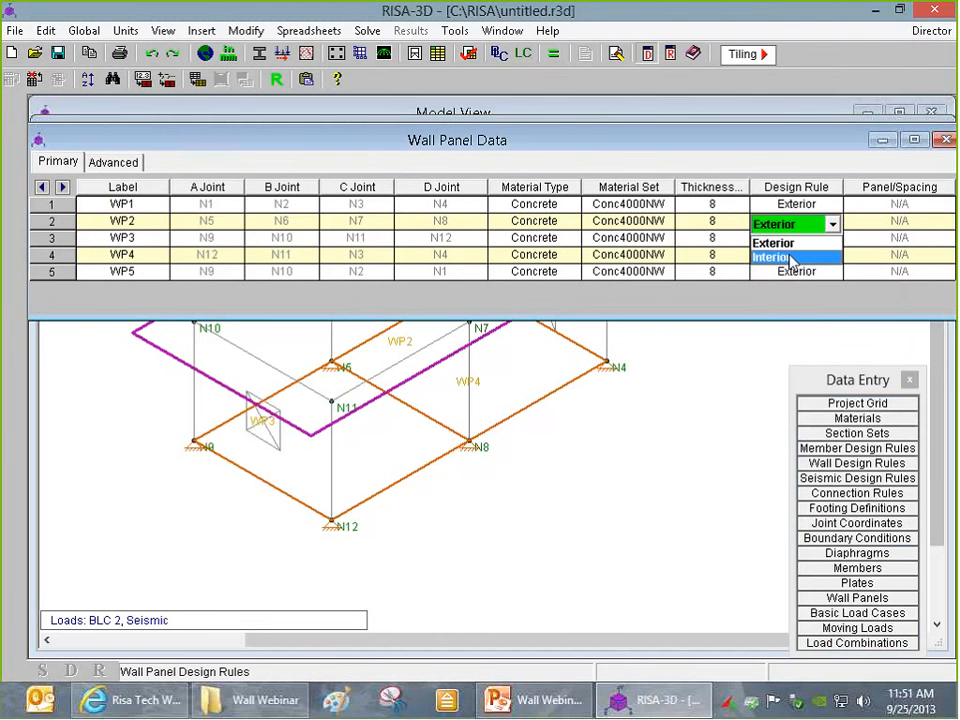
left_click(791, 258)
left_click(735, 219)
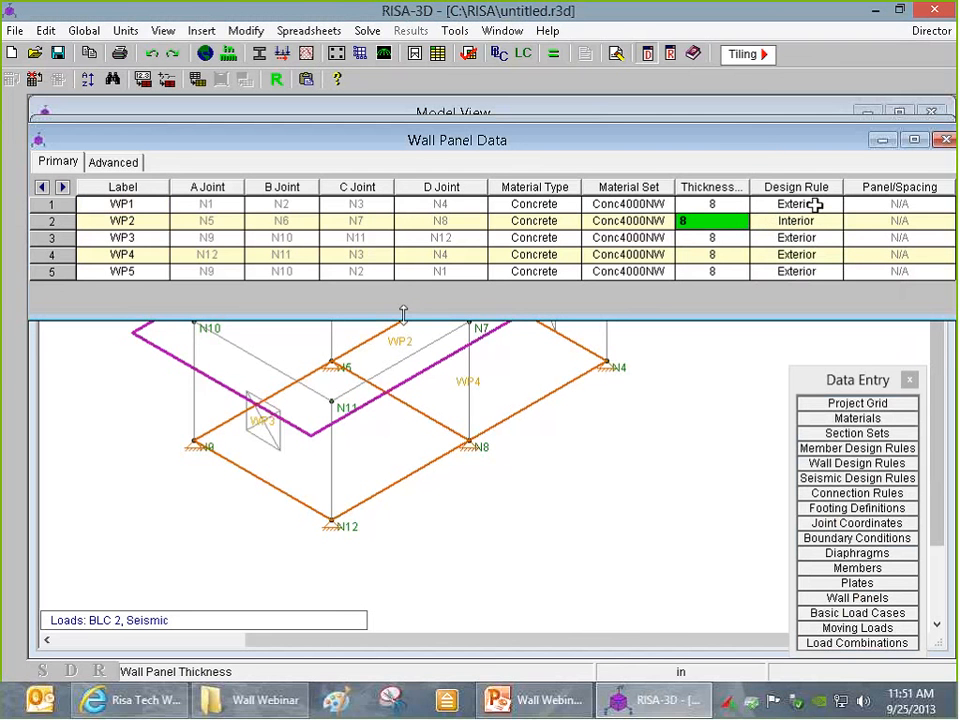
- Solve load combination 1, Total Laod, again and open the detail report for wall panel WP2
left_click(606, 447)
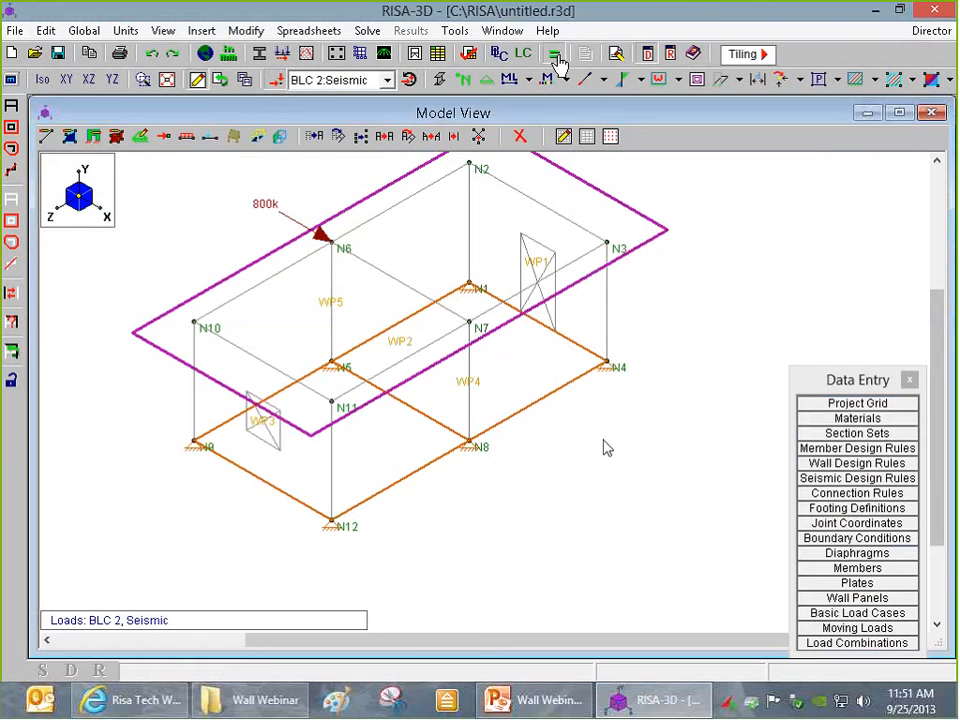
left_click(556, 55)
left_click(413, 438)
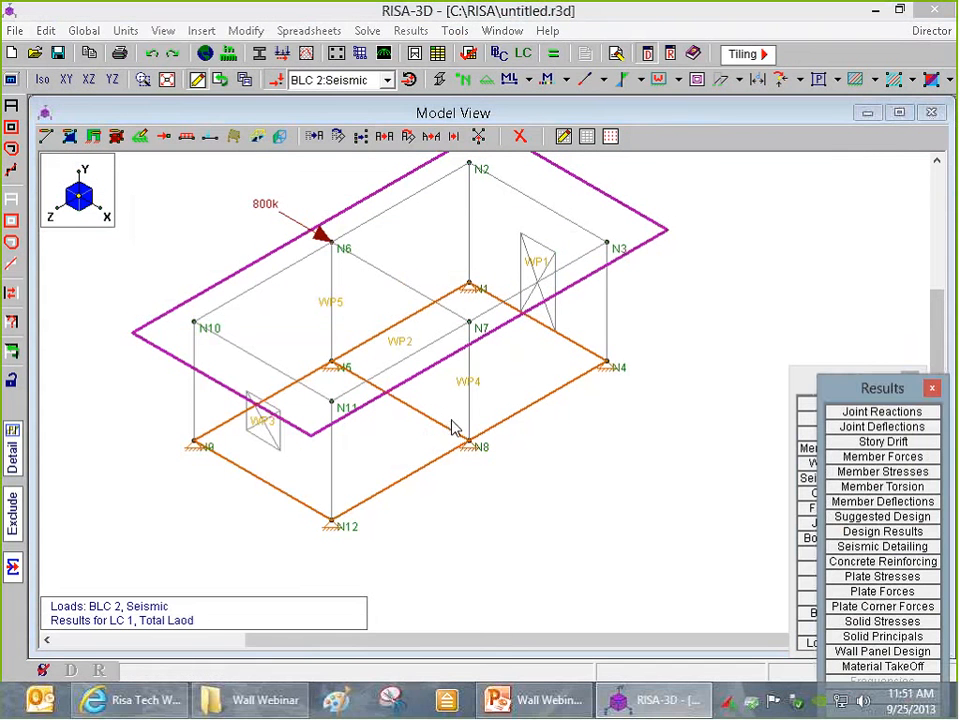
left_click(377, 356)
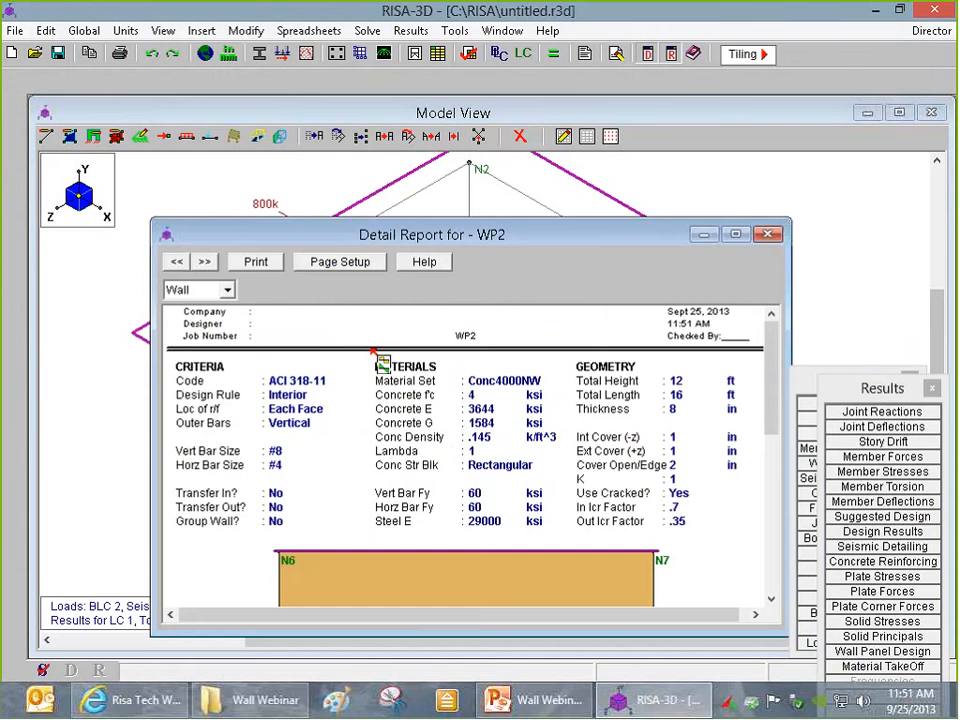
left_click_drag(457, 220, 468, 106)
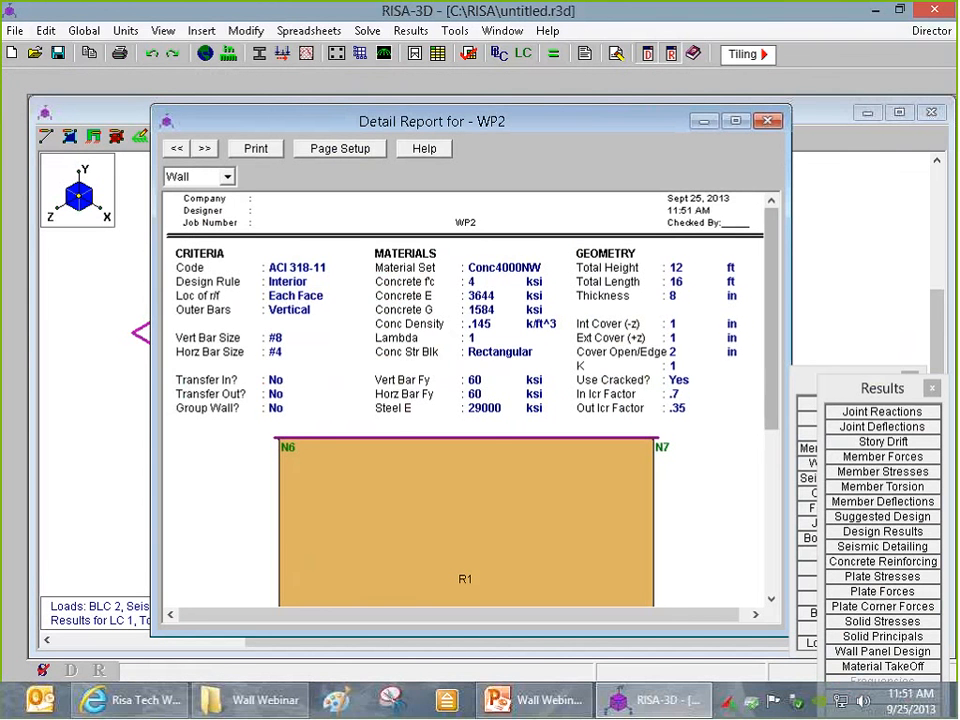
- Review the region and reinforcement results in wall panel WP2's wall-level detail report and close the report
left_click(214, 178)
left_click(212, 181)
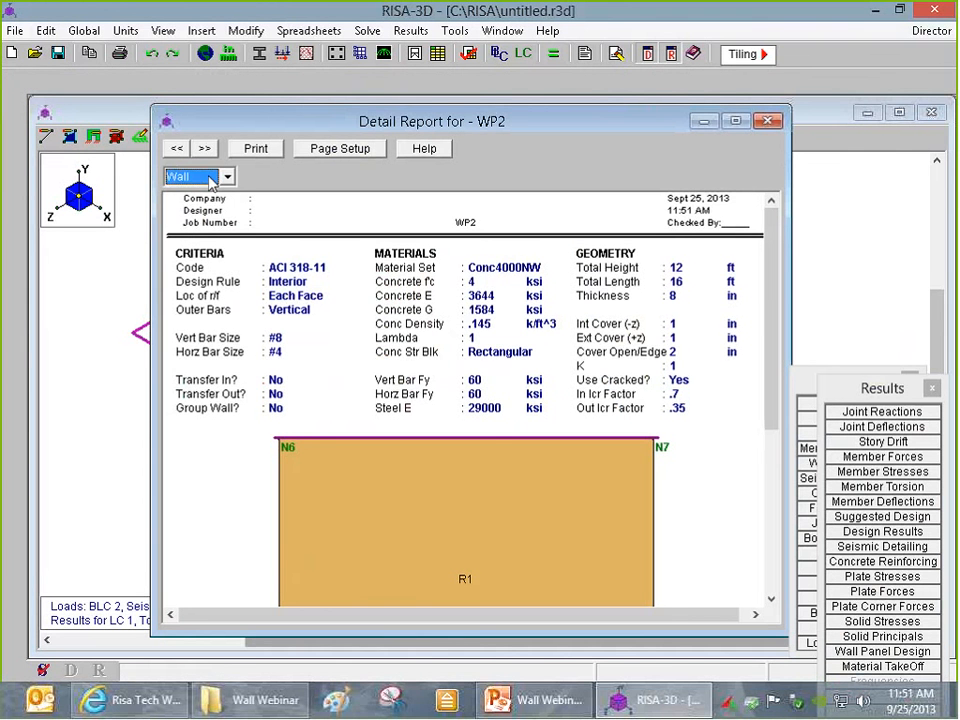
left_click(212, 183)
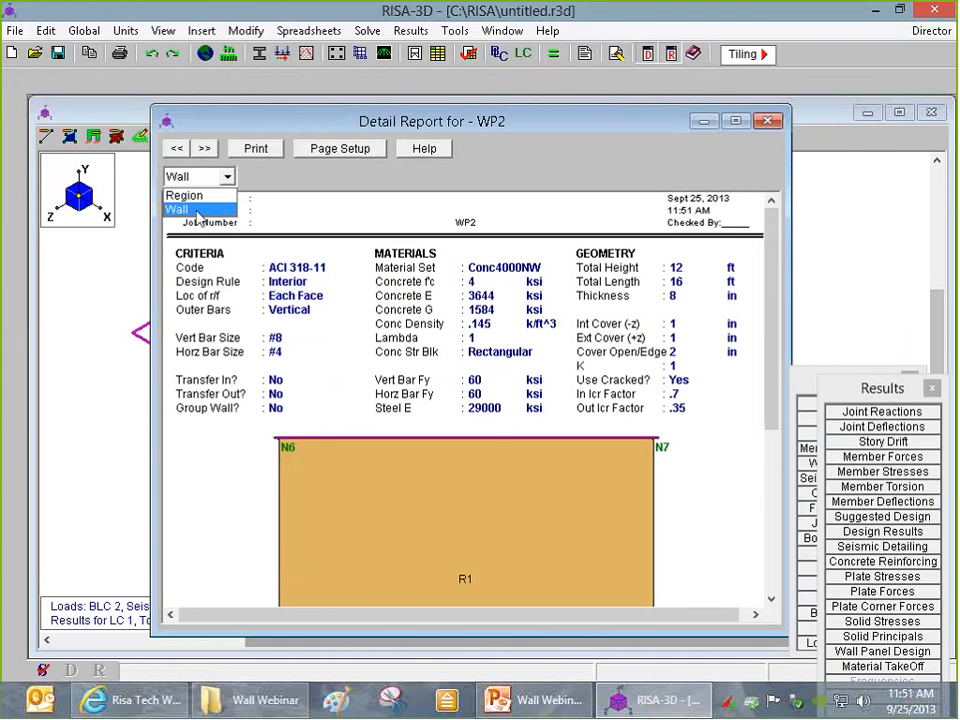
left_click(199, 210)
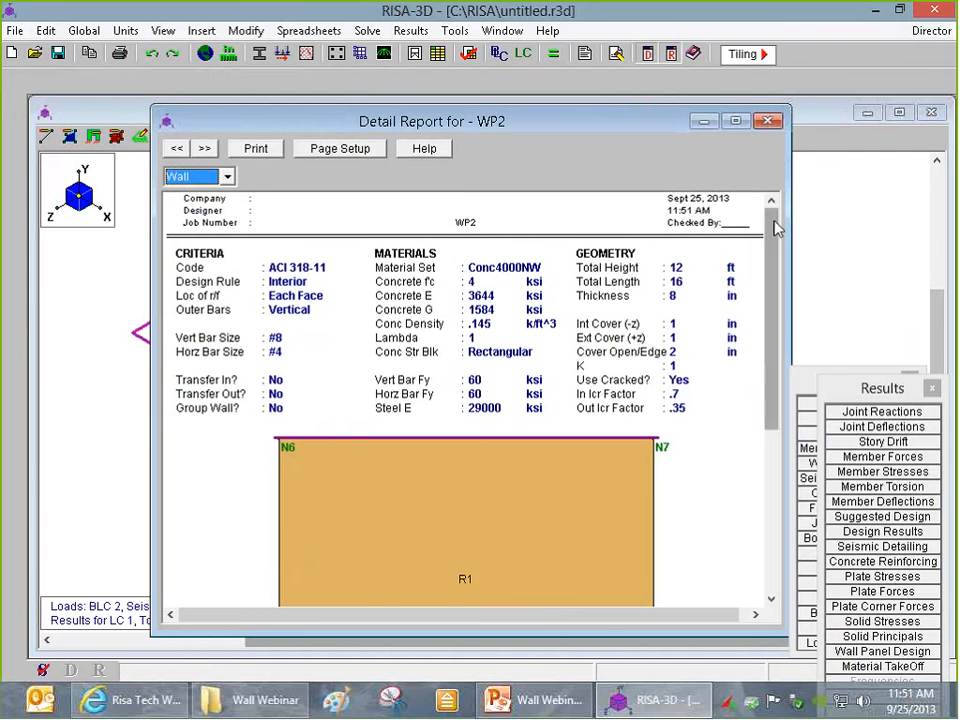
scroll(776, 252, "down", 1)
left_click_drag(776, 252, 786, 400)
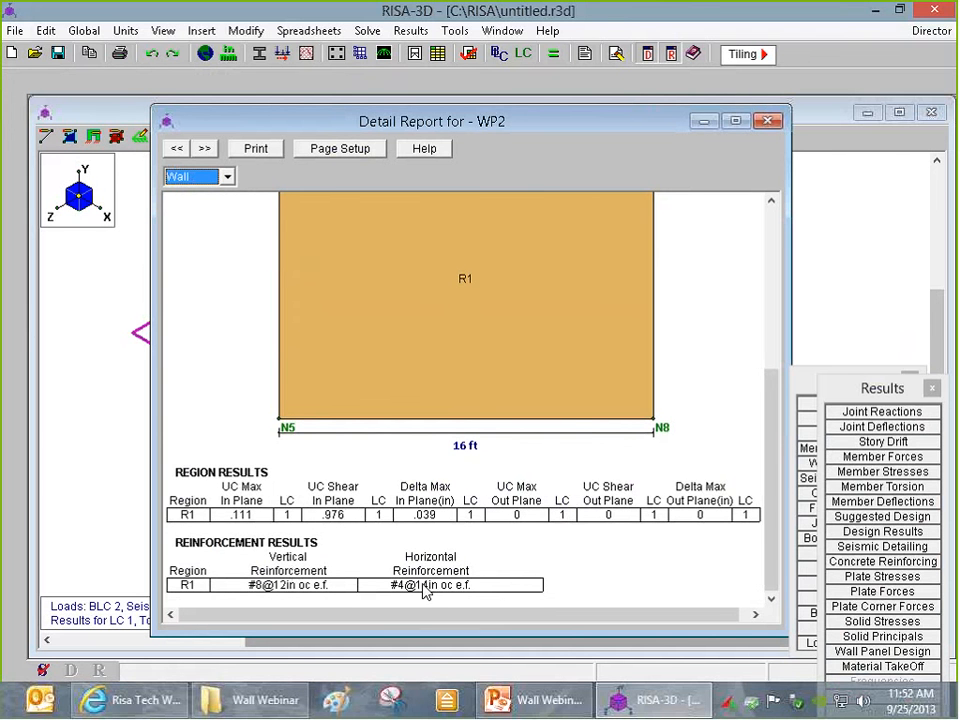
left_click(767, 121)
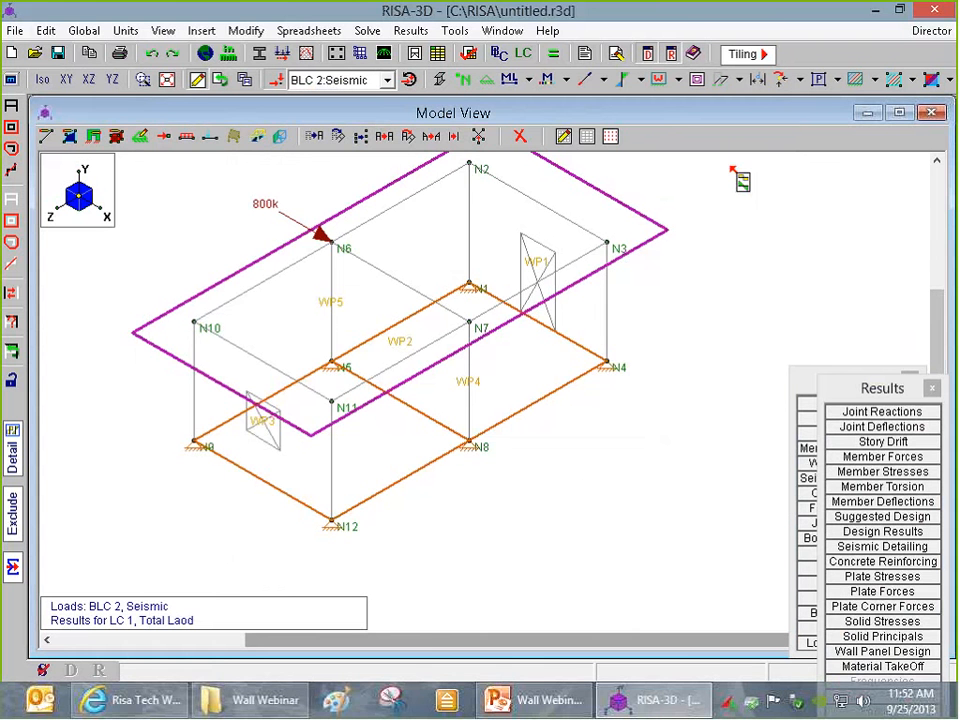
- View WP2's reinforcement layout in the Wall Panel Editor, and check the concrete wall reinforcing results
double_click(364, 364)
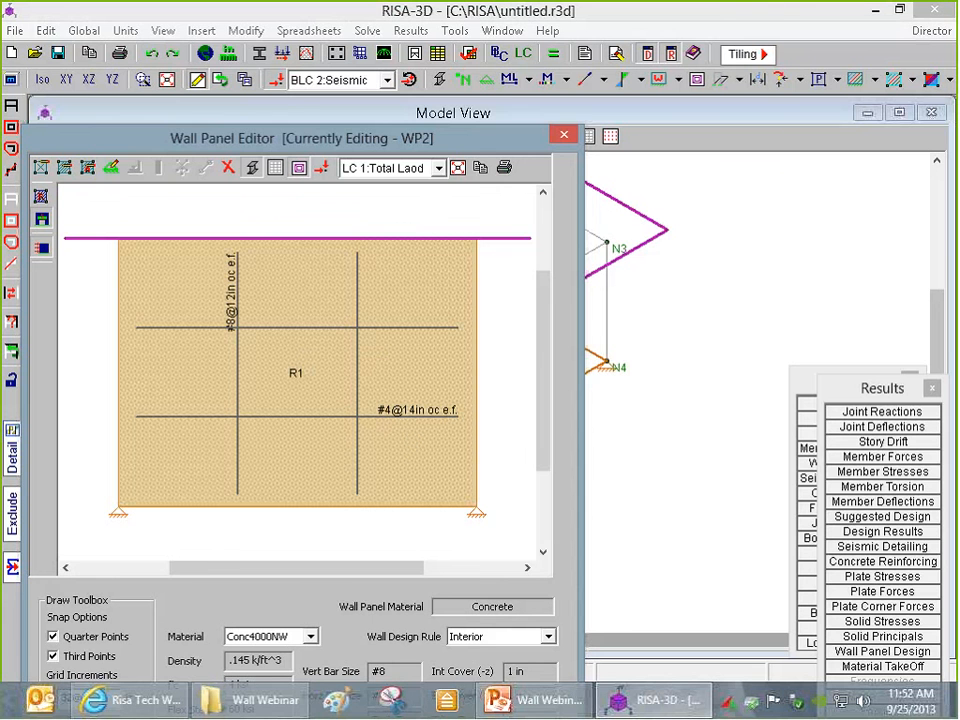
left_click_drag(853, 391, 800, 221)
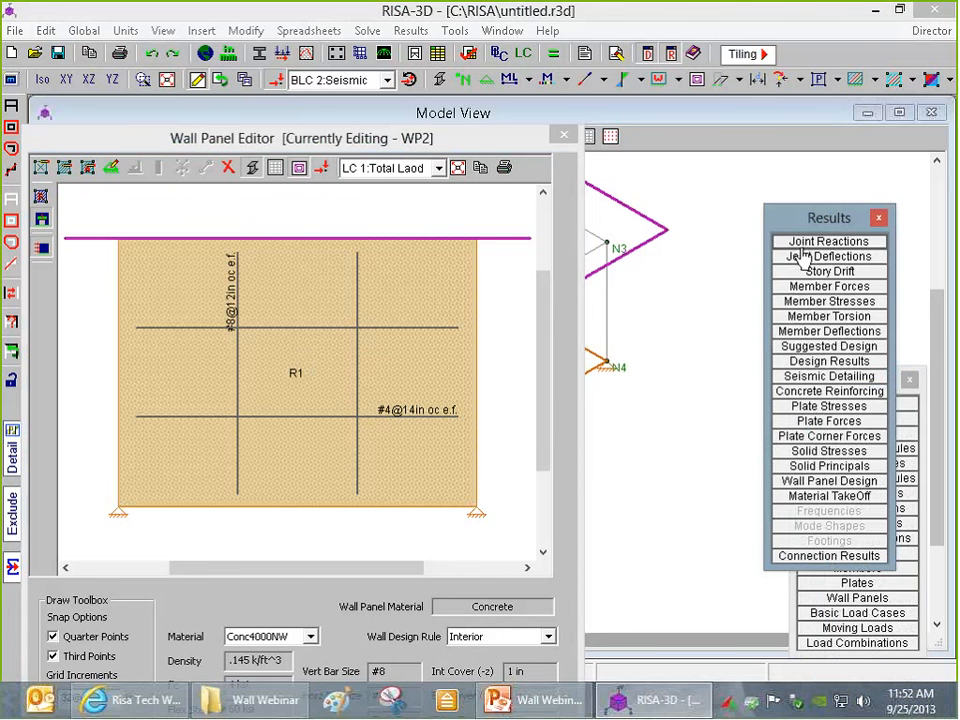
left_click(852, 406)
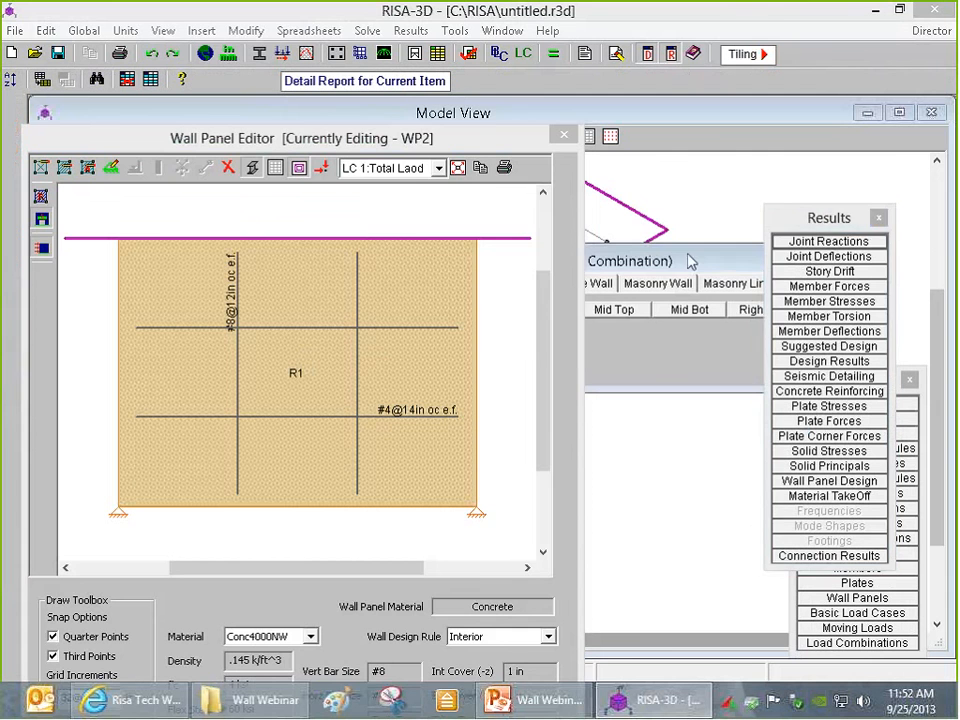
left_click(564, 135)
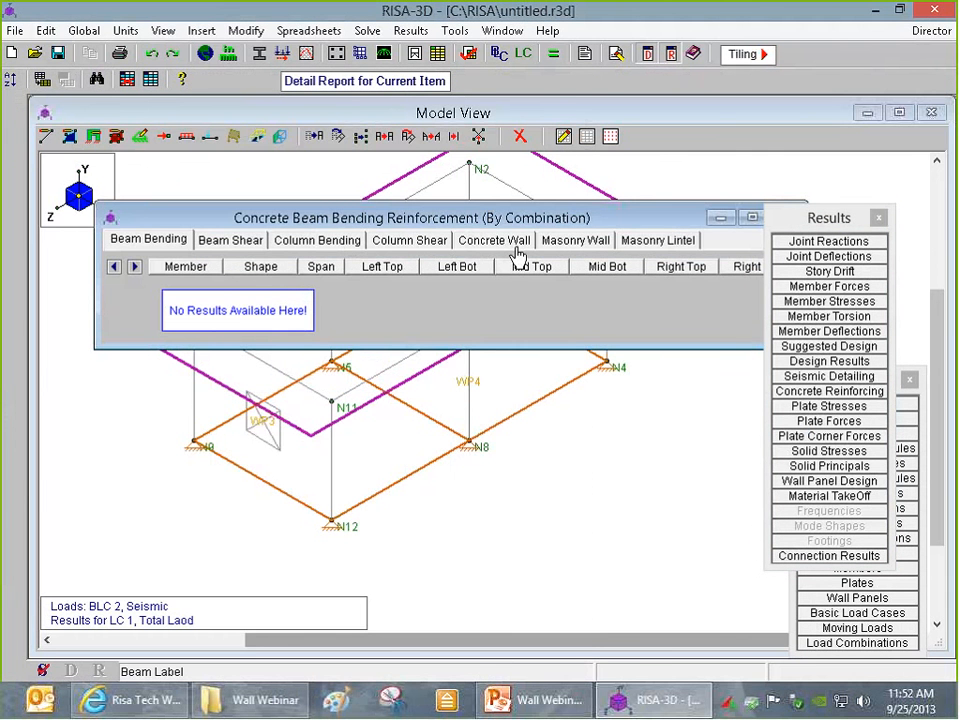
left_click(470, 248)
left_click_drag(490, 300, 619, 452)
left_click(493, 368)
left_click(378, 334)
- Open the detail report for wall panel WP2, enlarge its window and set the report to Region R1
left_click(489, 544)
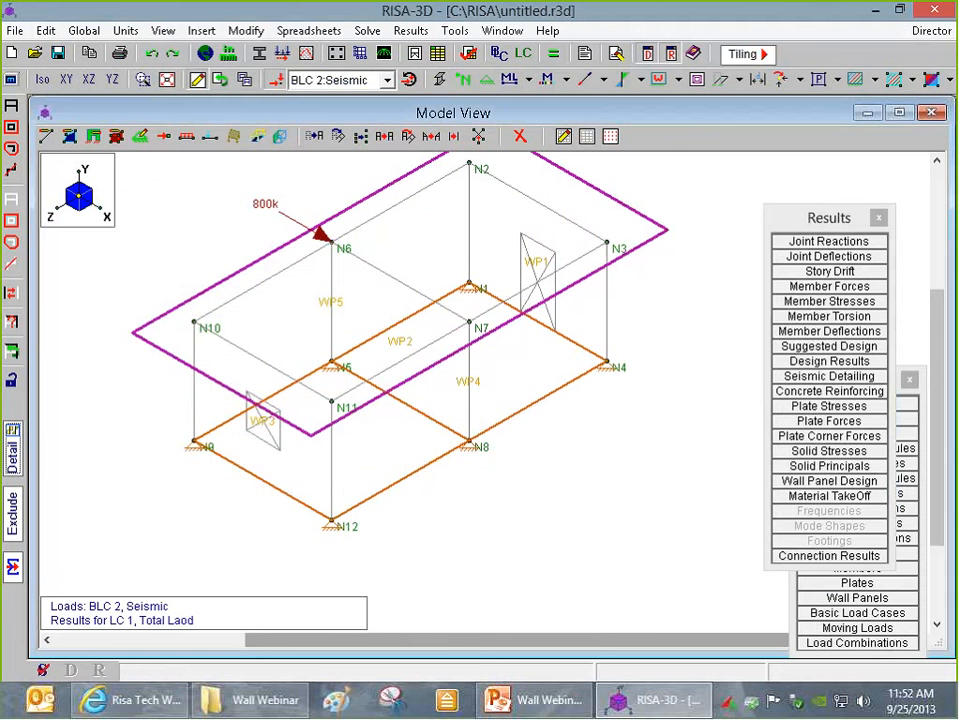
left_click(368, 361)
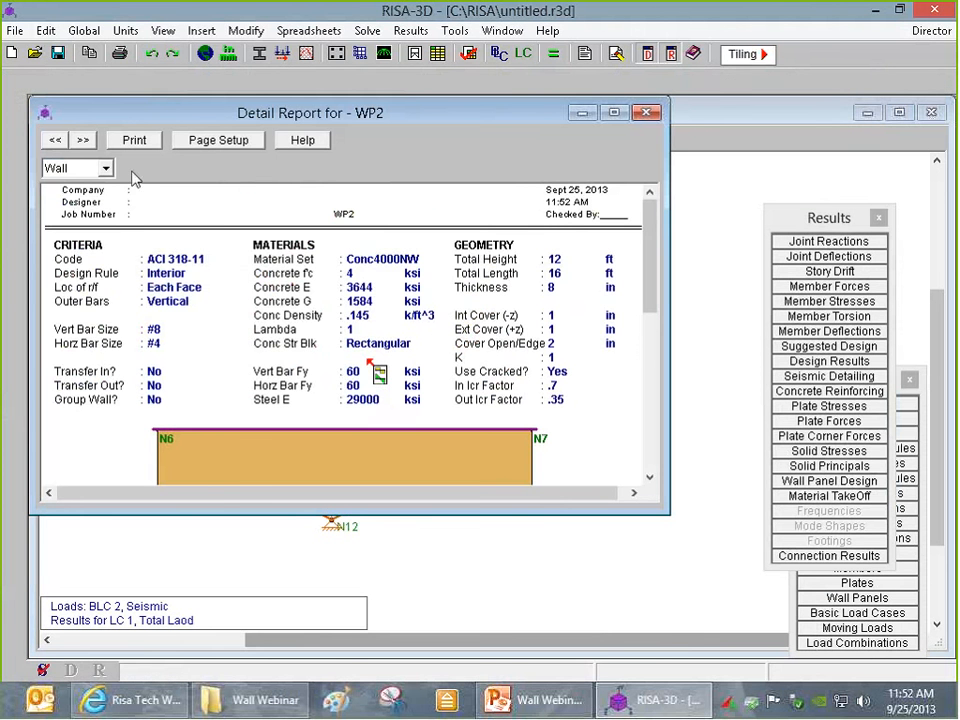
left_click(80, 168)
left_click(174, 181)
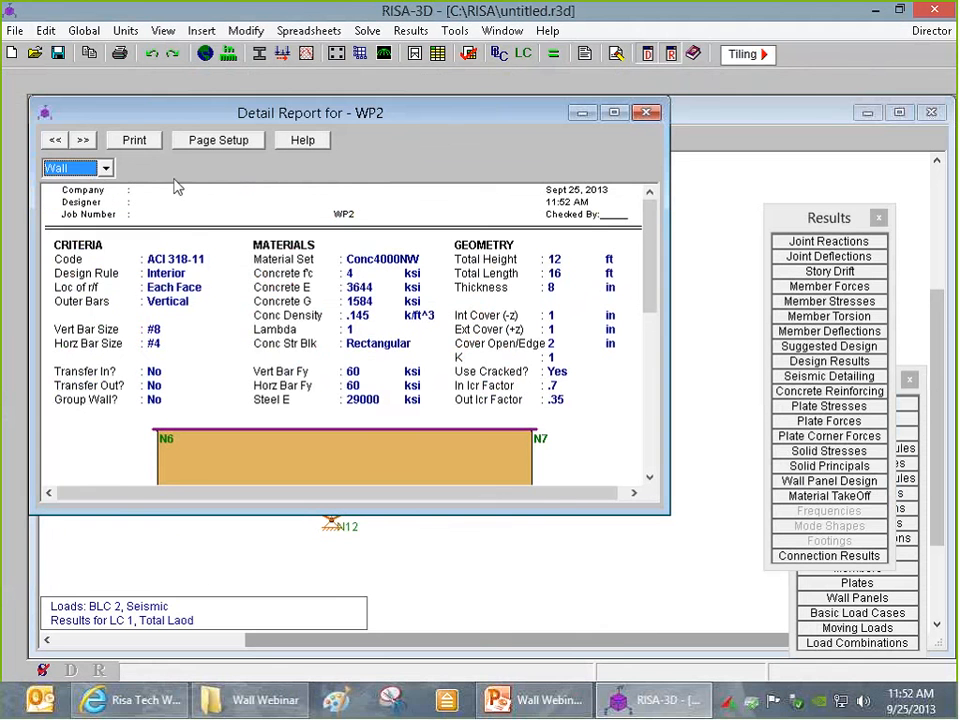
left_click_drag(332, 514, 332, 657)
left_click(78, 168)
left_click(80, 189)
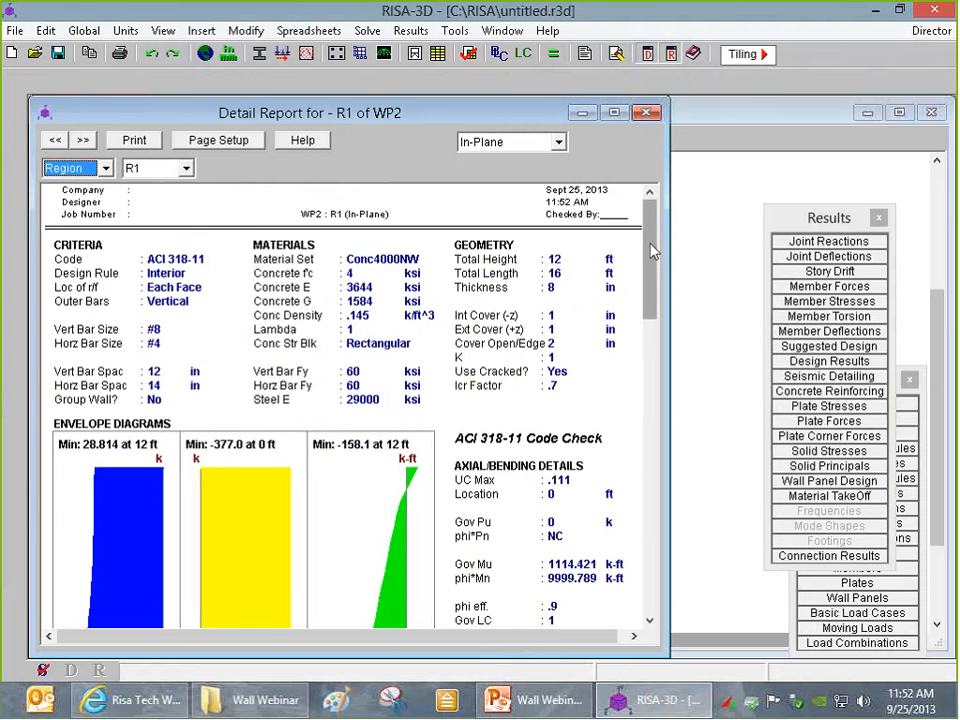
- Review region R1's in-plane code check, interaction diagram and cross section detailing in WP2's report, and close it
scroll(651, 250, "down", 3)
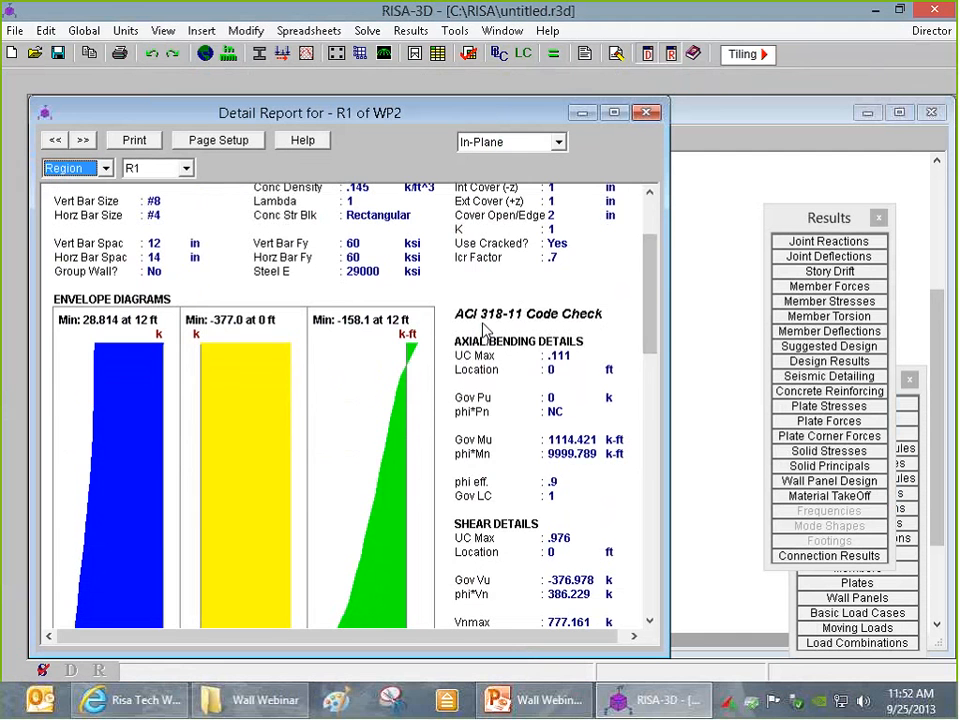
scroll(639, 390, "down", 10)
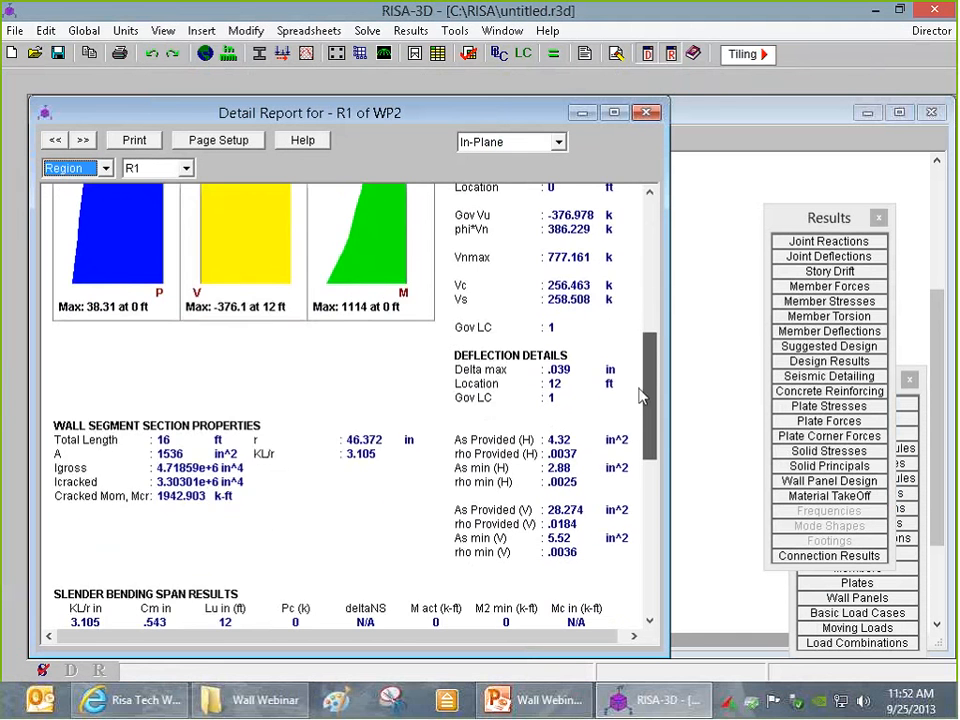
scroll(636, 430, "down", 8)
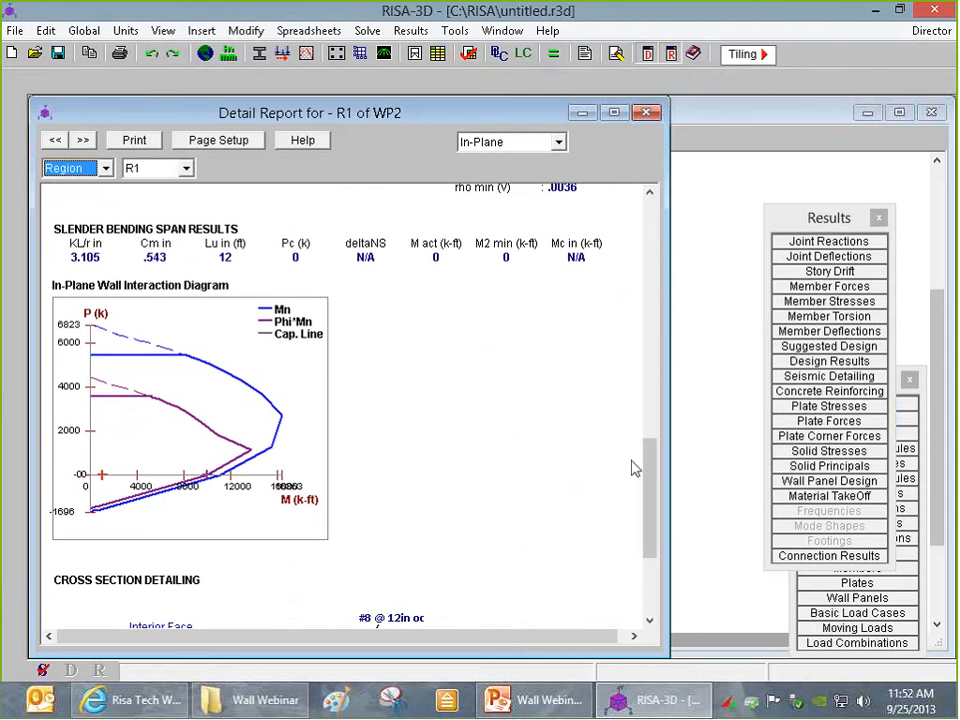
left_click_drag(650, 469, 650, 522)
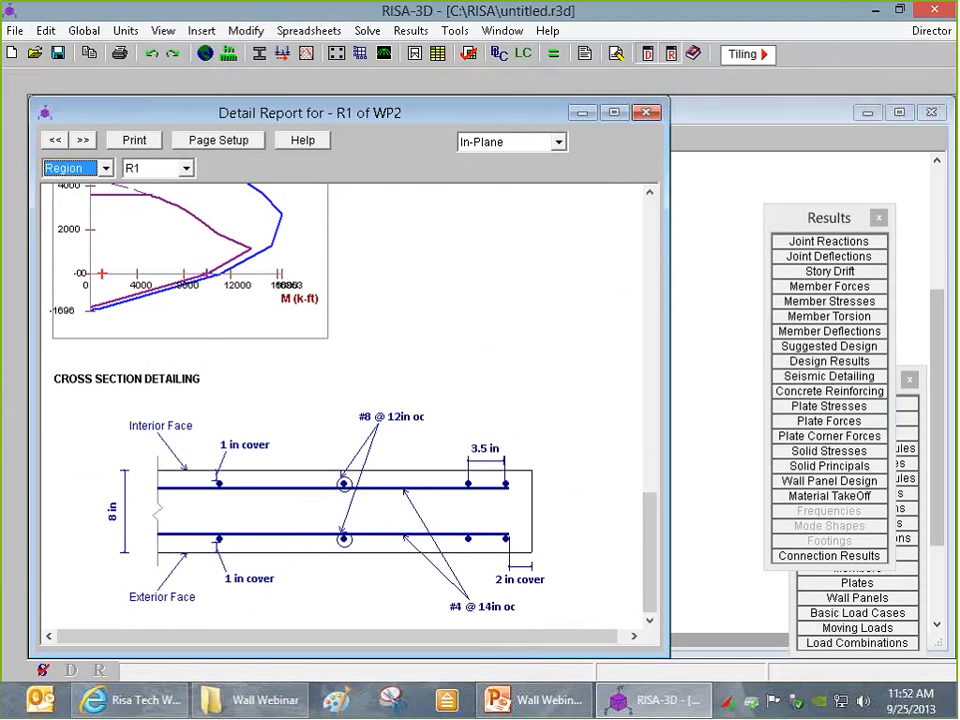
left_click(646, 112)
- Open the detail report for wall panel WP1 and review its regions, lintel and region reinforcement results
left_click(506, 243)
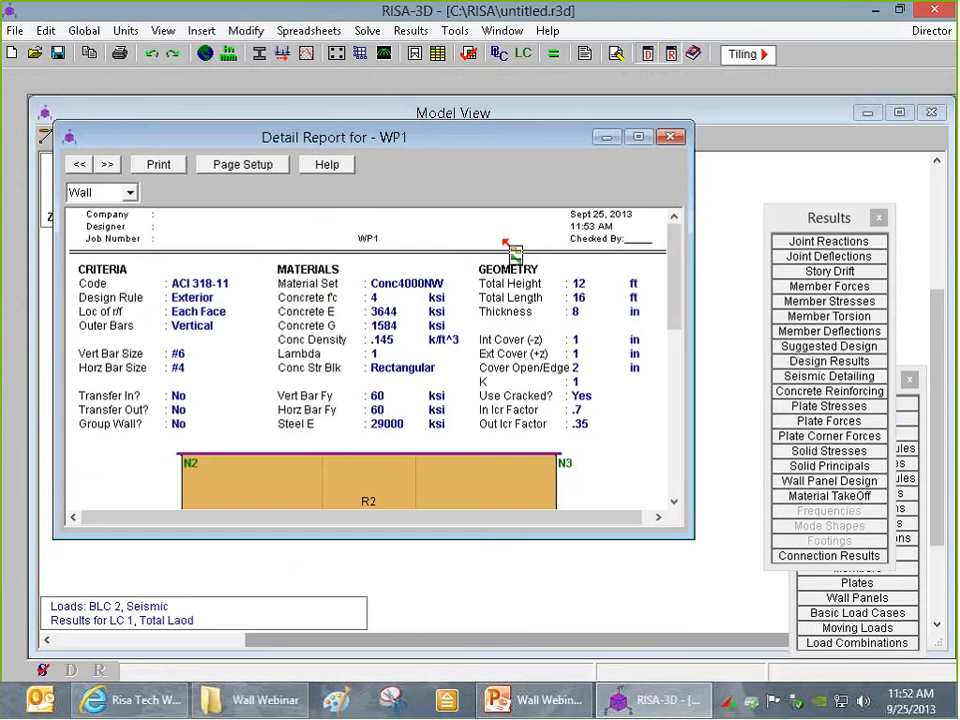
left_click_drag(575, 537, 575, 653)
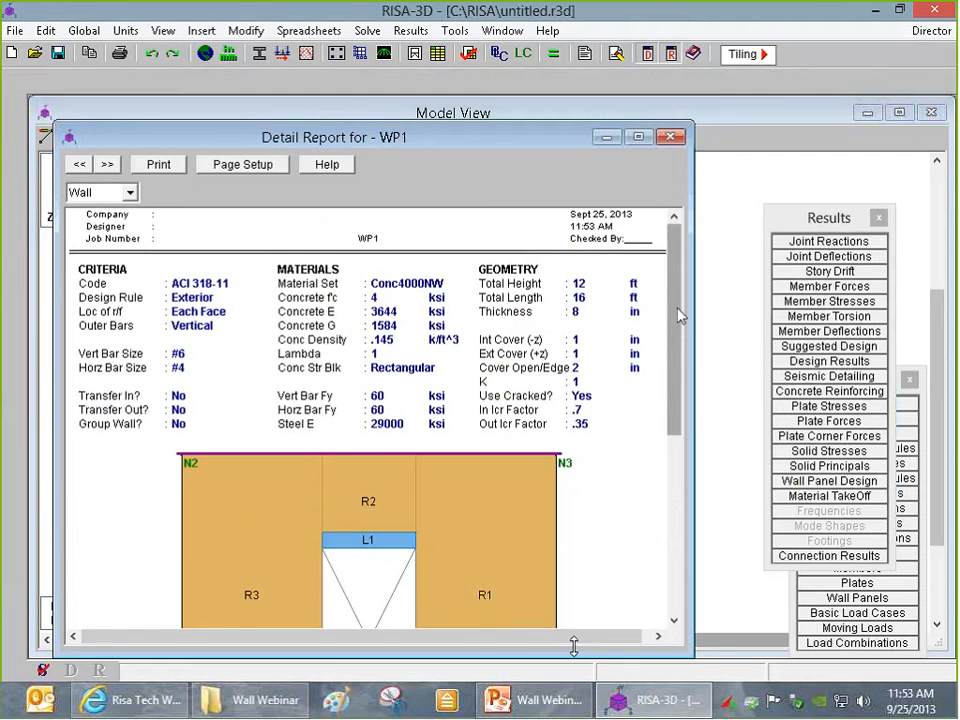
mouse_move(677, 308)
left_mouse_down()
mouse_move(683, 415)
mouse_move(688, 401)
left_mouse_up()
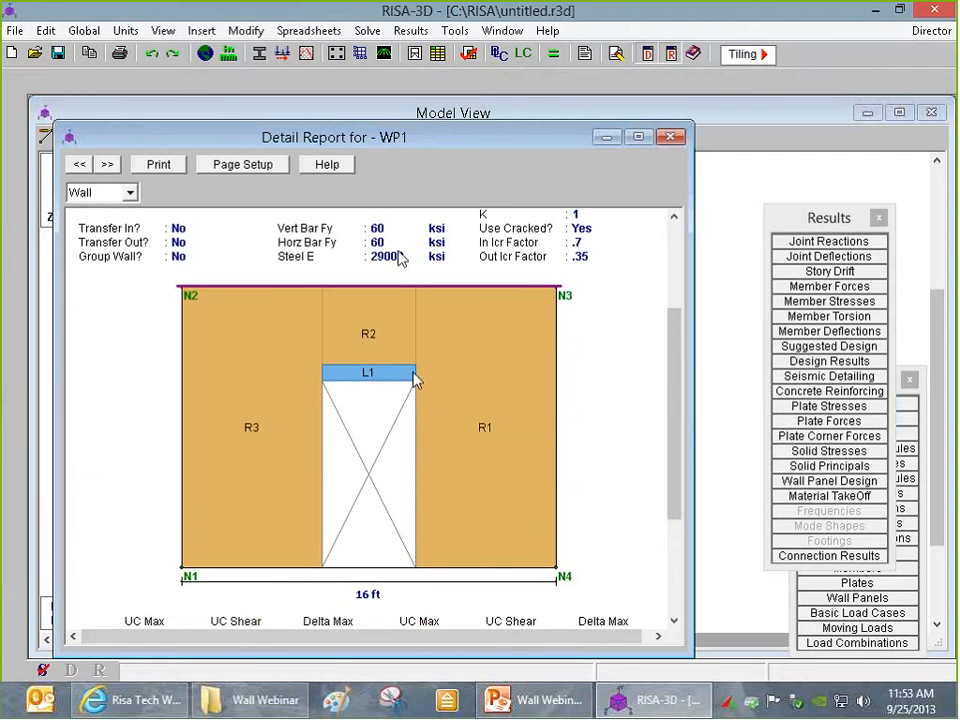
left_click(368, 340)
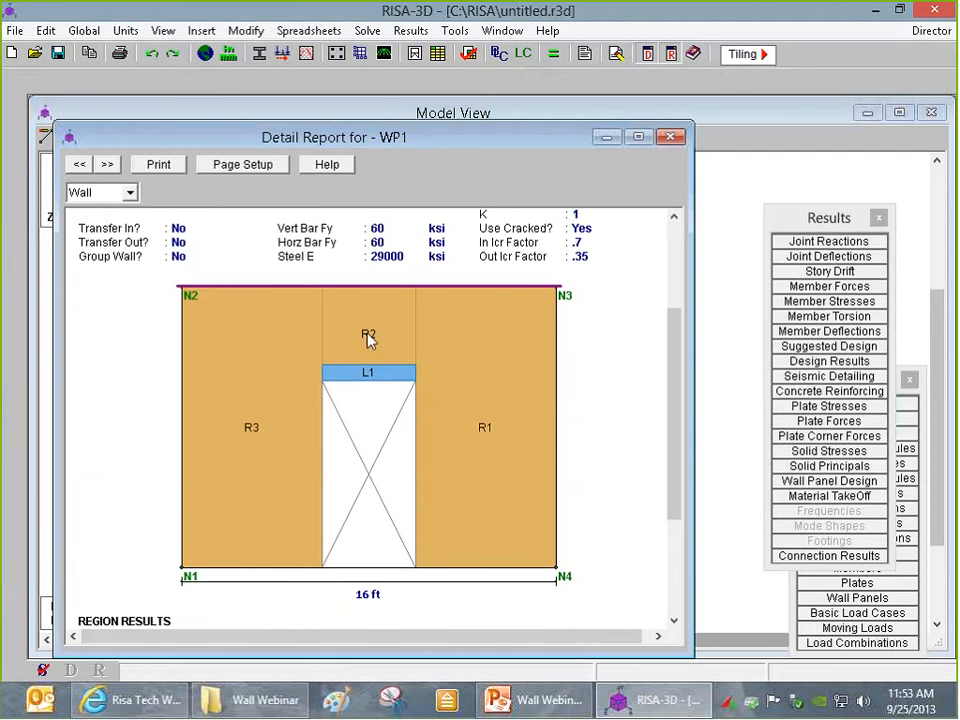
left_click_drag(677, 332, 681, 429)
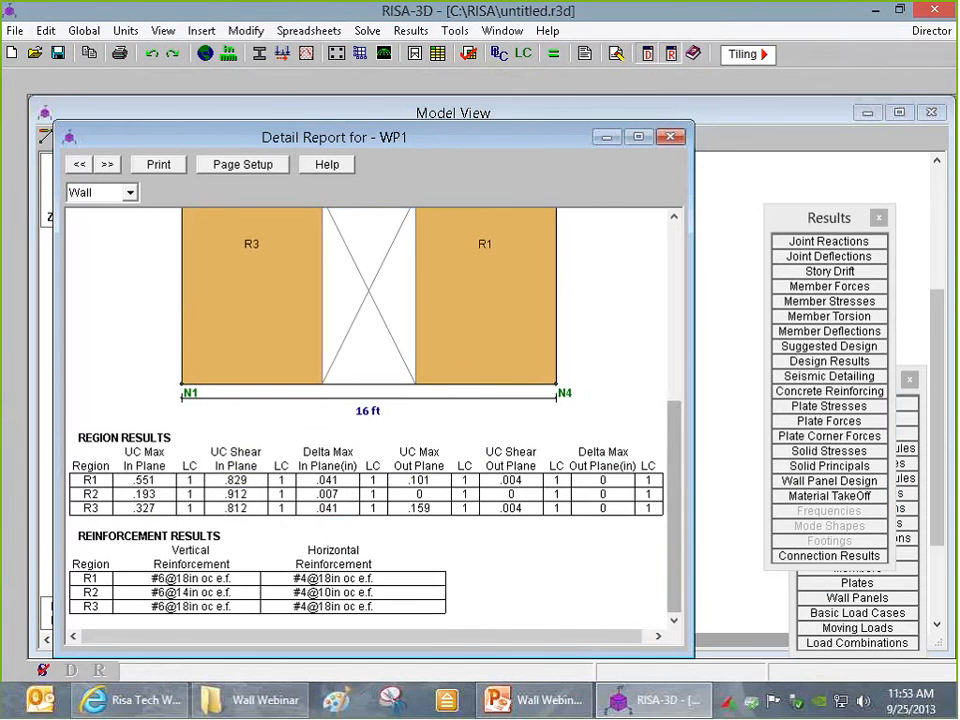
left_click_drag(674, 455, 690, 357)
left_click(670, 136)
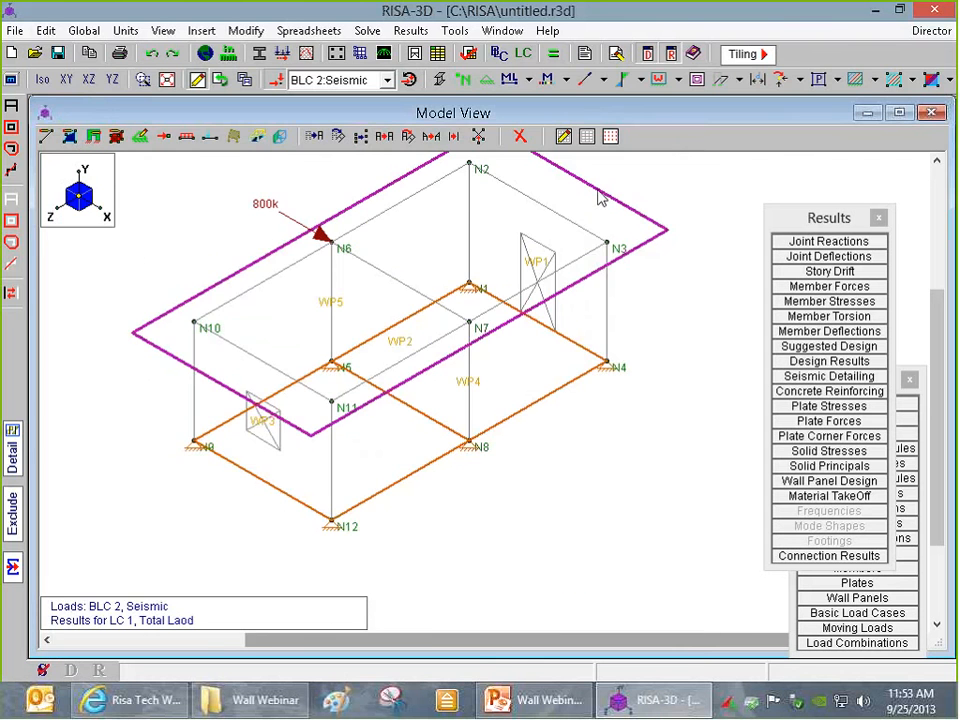
- Open wall panel WP1 in the Wall Panel Editor and inspect the reinforcement drawn for regions R1, R2 and R3
double_click(490, 268)
scroll(169, 324, "up", 2)
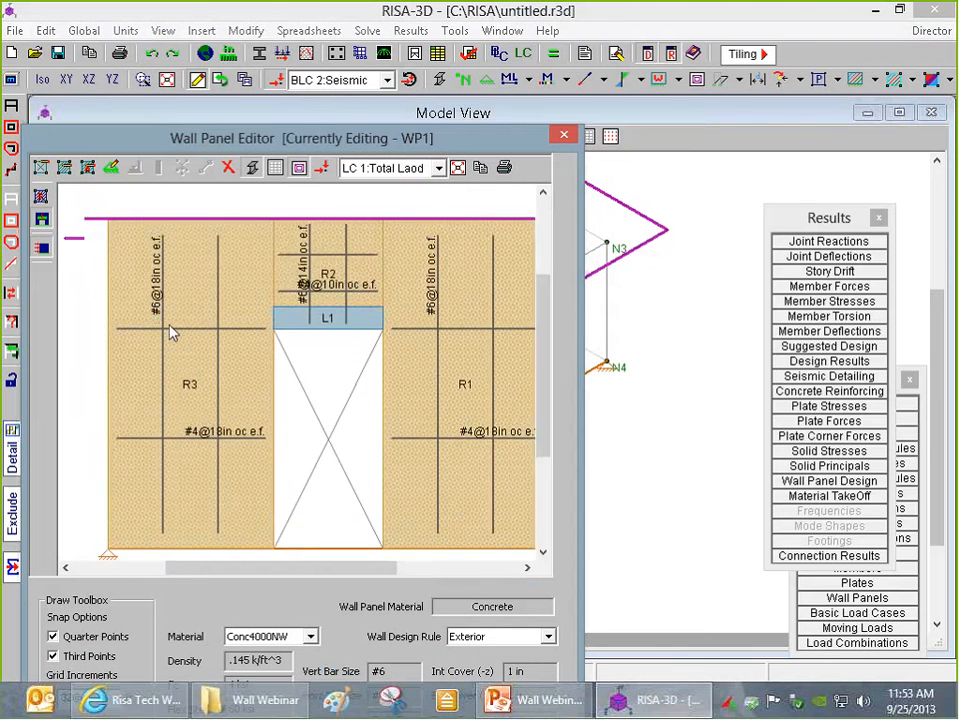
scroll(165, 282, "up", 2)
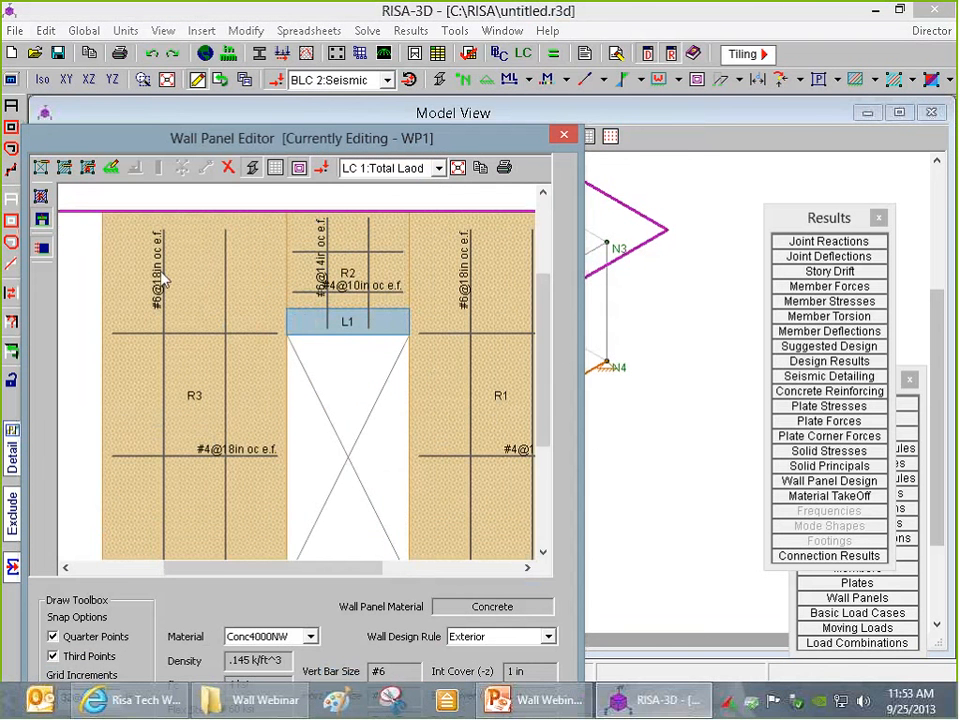
scroll(310, 270, "up", 2)
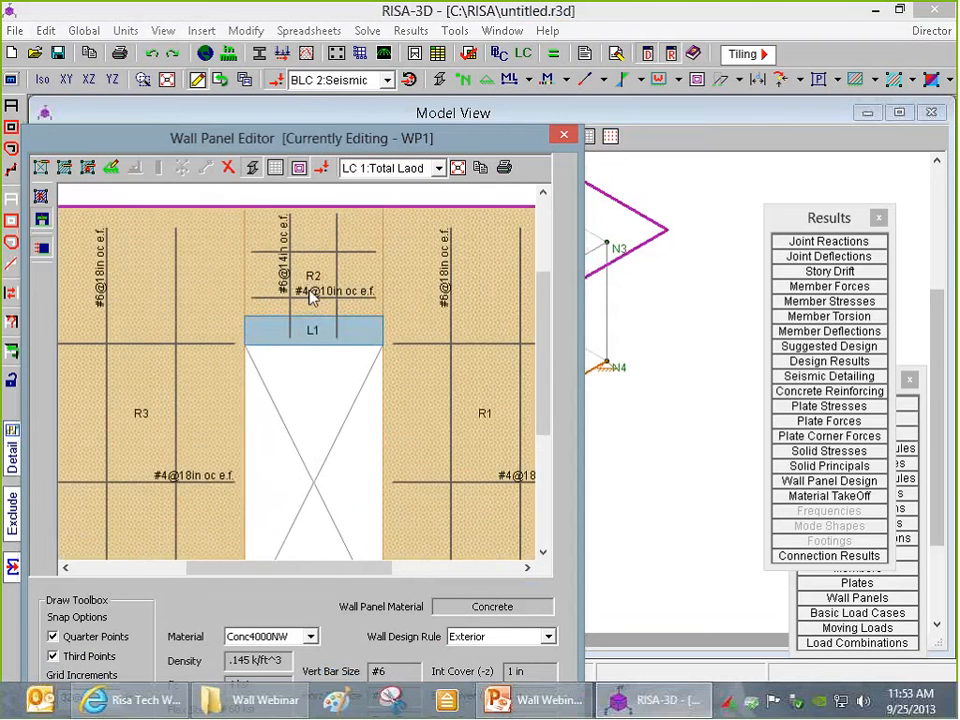
scroll(296, 253, "down", 2)
scroll(300, 252, "up", 1)
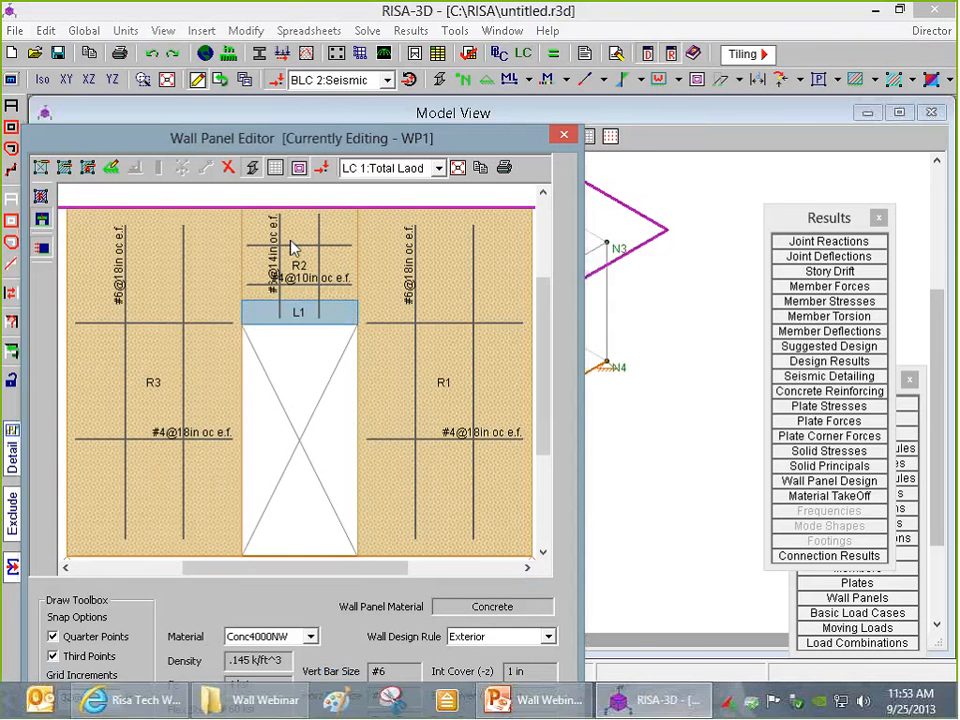
left_click_drag(330, 137, 384, 119)
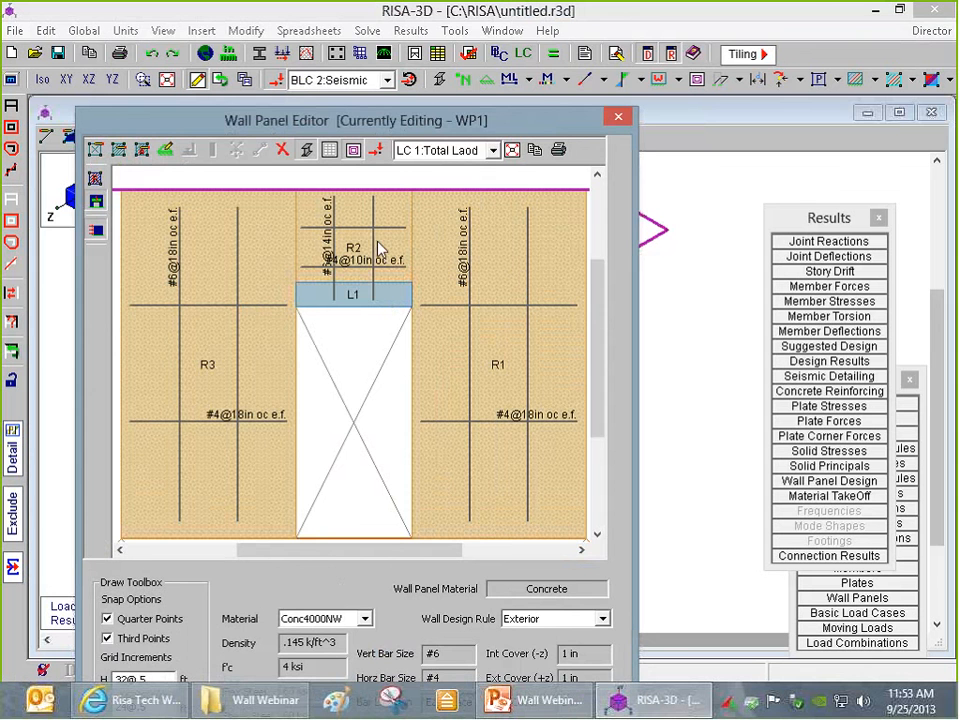
left_click(660, 284)
- Open the detail report for wall panel WP1 again and set it to the Opening report for lintel L1
scroll(660, 284, "down", 2)
scroll(313, 332, "up", 1)
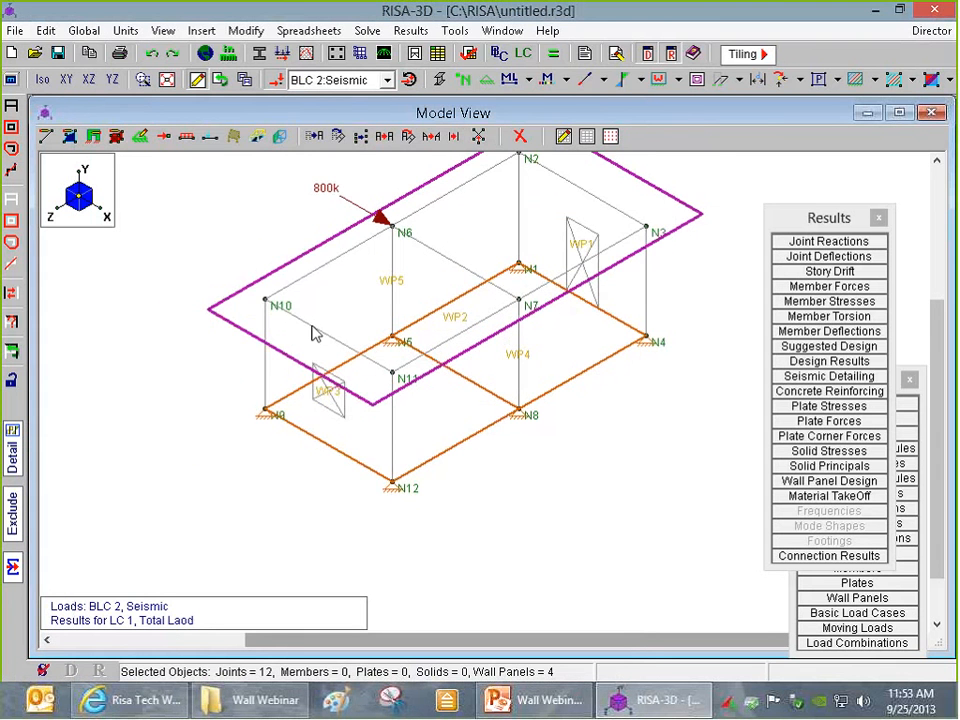
left_click(12, 444)
left_click(563, 239)
left_click(154, 217)
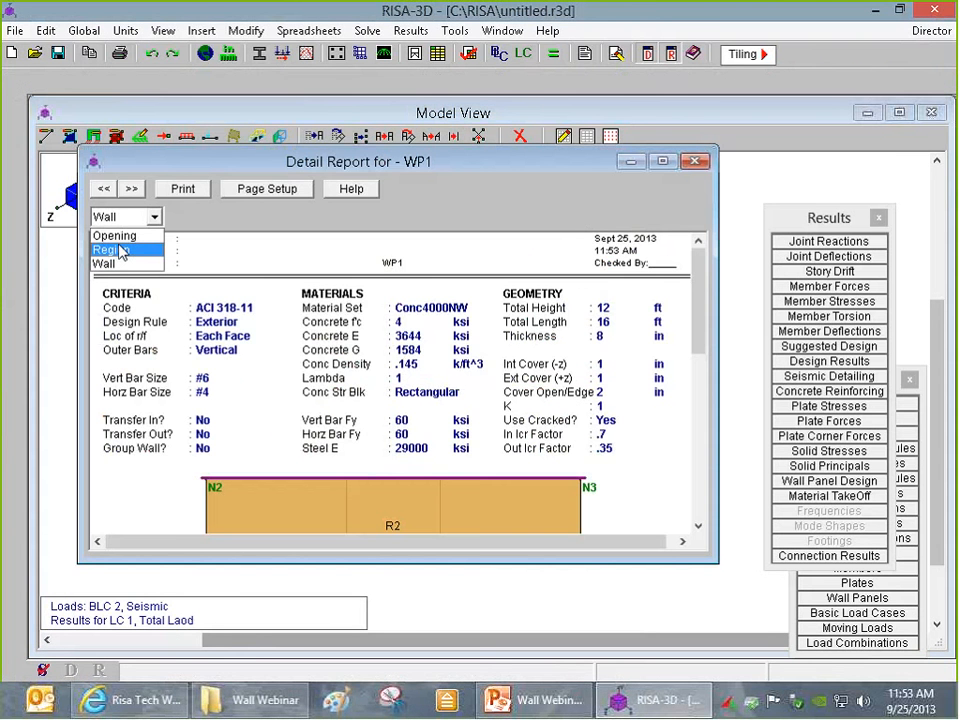
left_click(125, 250)
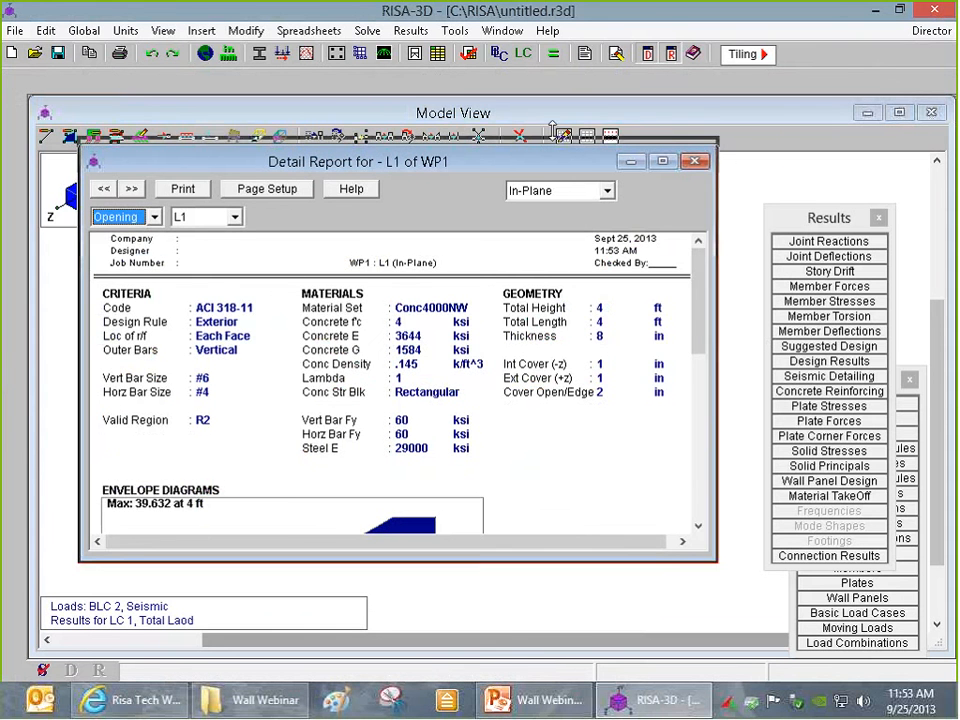
- Enlarge the L1 opening report, review its in-plane envelope diagrams and close the report
left_click_drag(560, 148, 560, 102)
left_click_drag(660, 563, 660, 617)
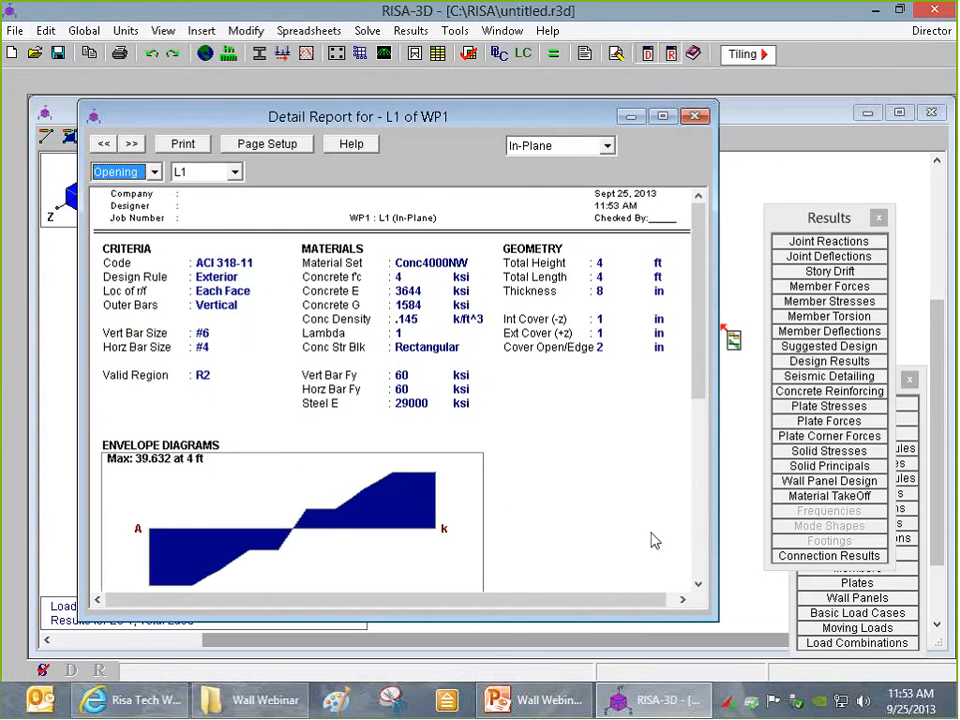
left_click_drag(696, 326, 718, 444)
scroll(390, 379, "up", 3)
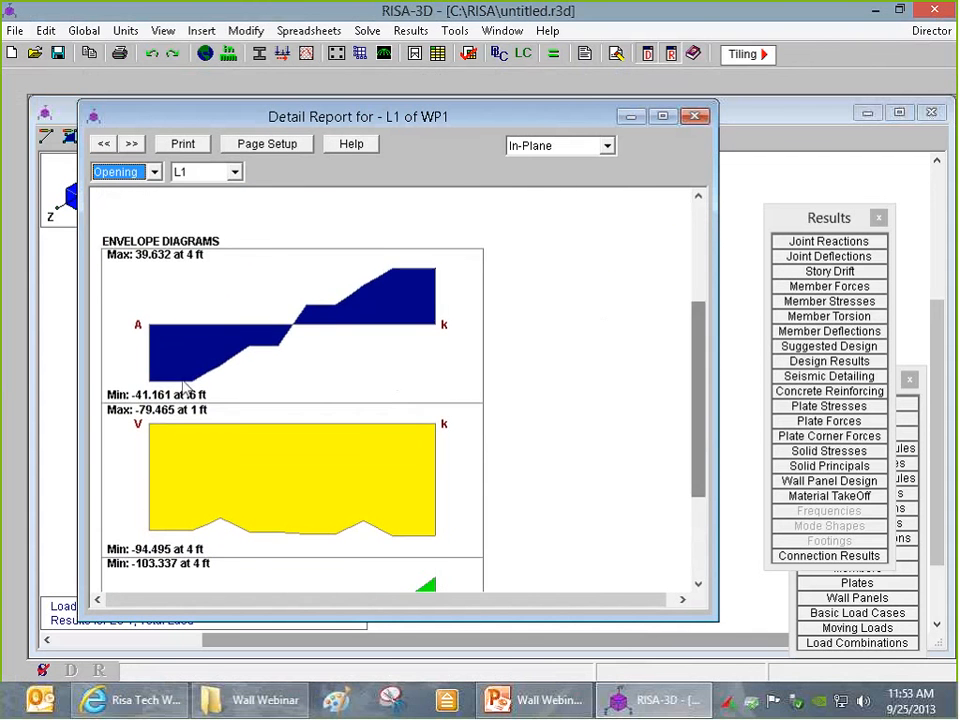
mouse_move(697, 395)
left_mouse_down()
mouse_move(690, 461)
mouse_move(697, 393)
left_mouse_up()
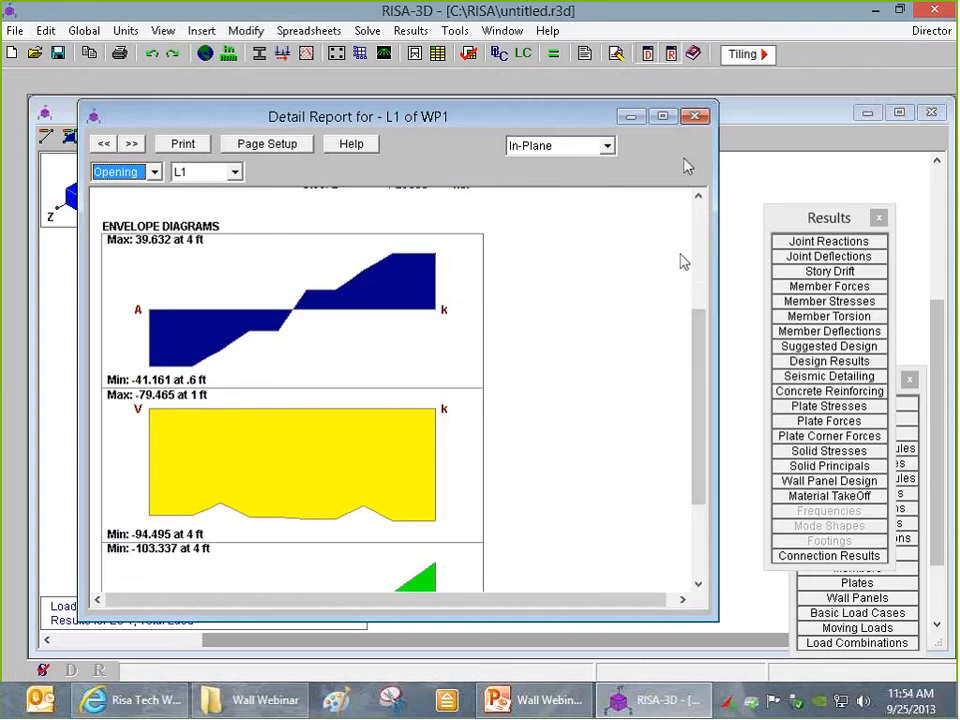
left_click(695, 116)
- Move the Results and Data Entry palettes clear of the model and look over the wall panel data spreadsheet
left_click_drag(835, 218, 744, 212)
left_click_drag(871, 383, 855, 221)
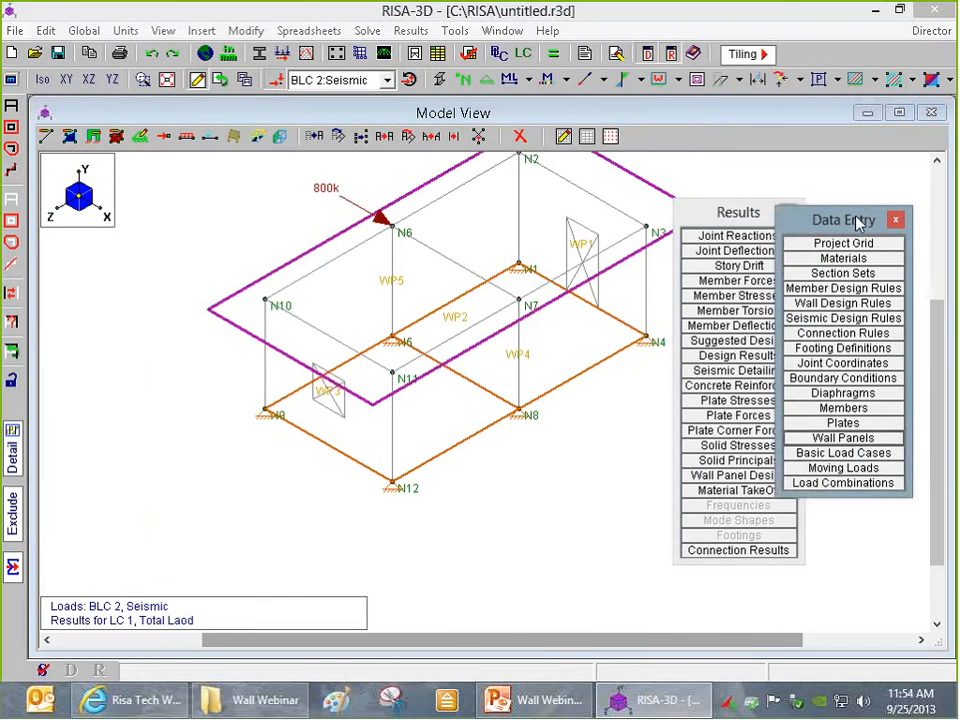
left_click(843, 438)
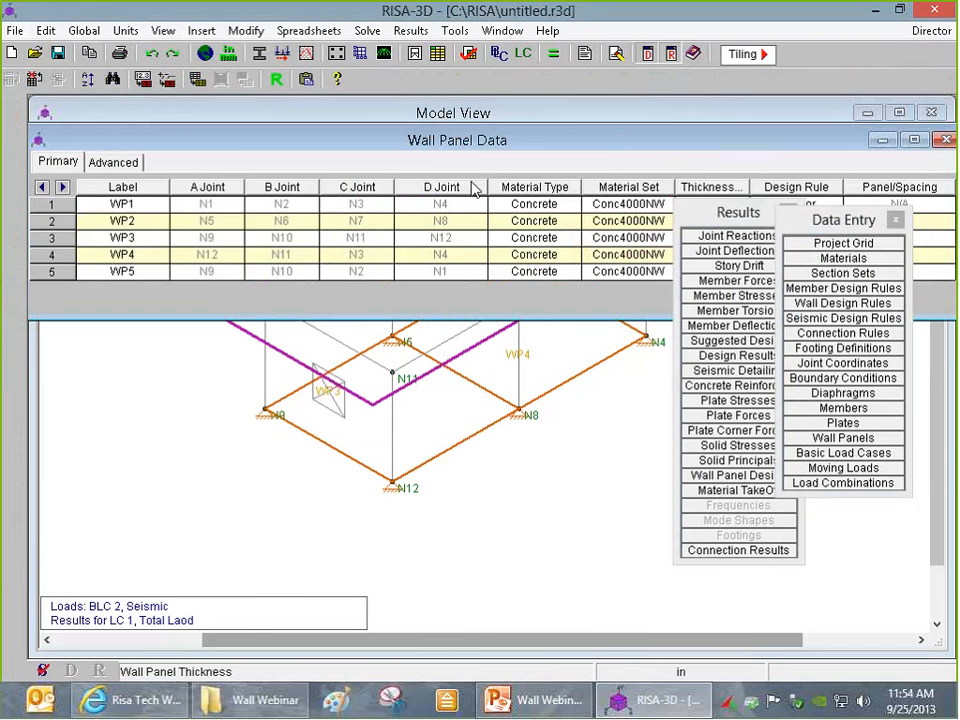
left_click(590, 445)
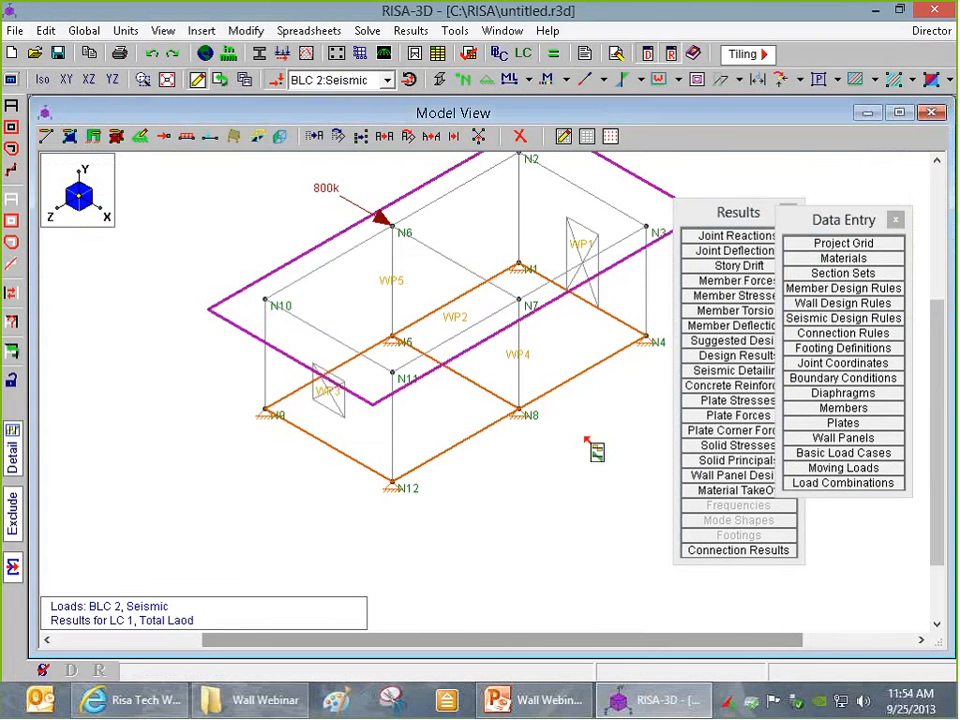
- Modify all selected wall panels to masonry with the Exterior design rule and the Concrete Matl material set
left_click(70, 136)
left_click(349, 247)
left_click(284, 167)
left_click(145, 202)
left_click(250, 290)
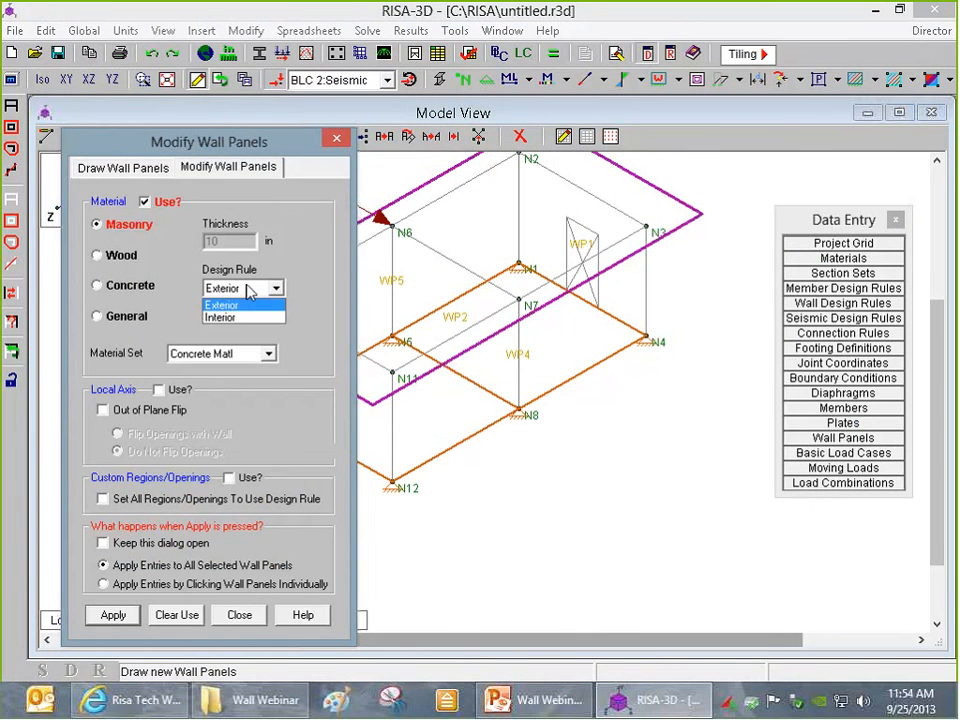
left_click(240, 304)
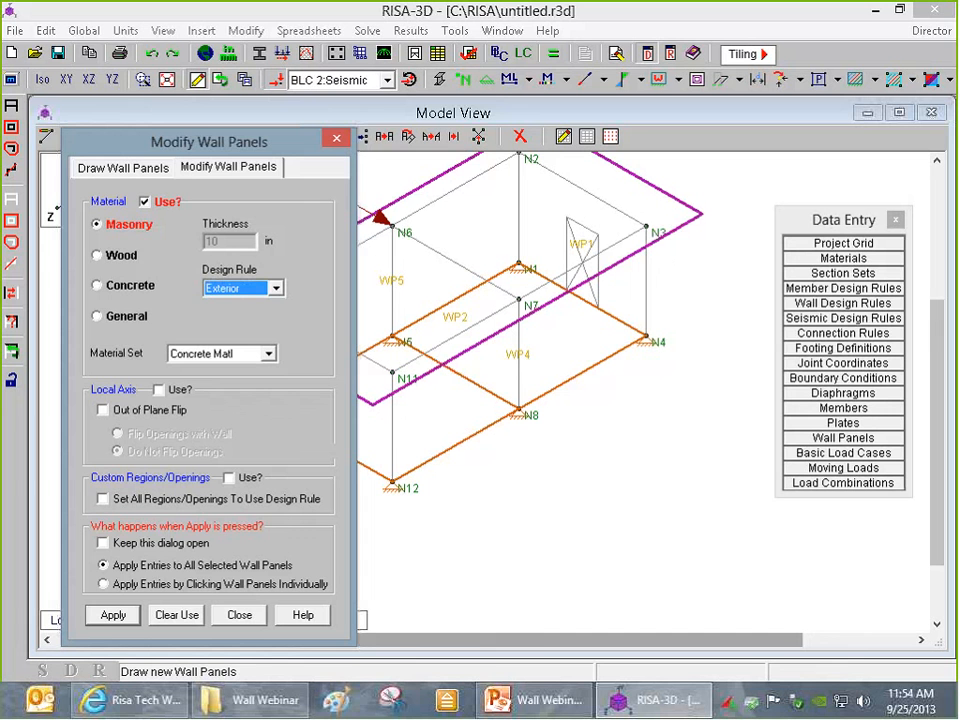
left_click(146, 568)
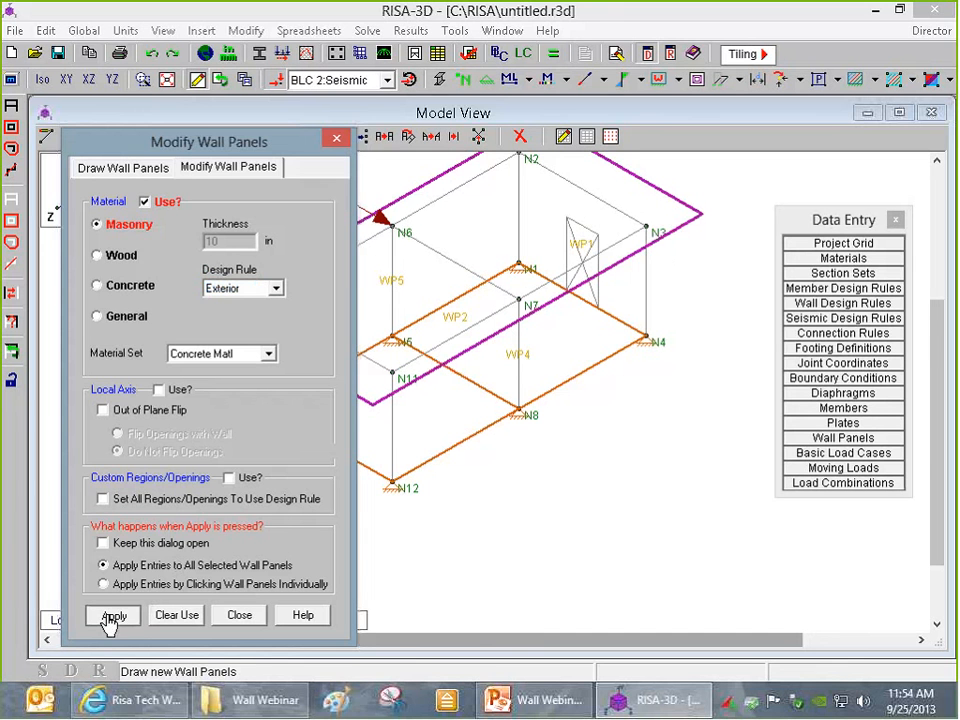
left_click(112, 616)
scroll(484, 348, "up", 1)
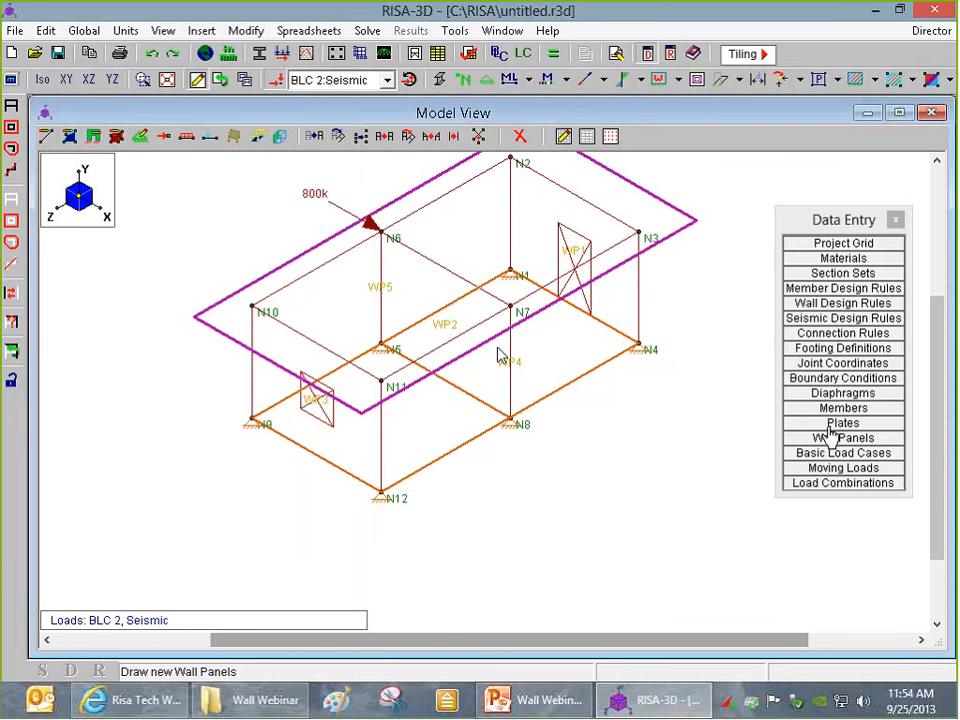
- Set the magnitude of the Seismic load case's X-direction joint load at N6 to 100 k
left_click(800, 453)
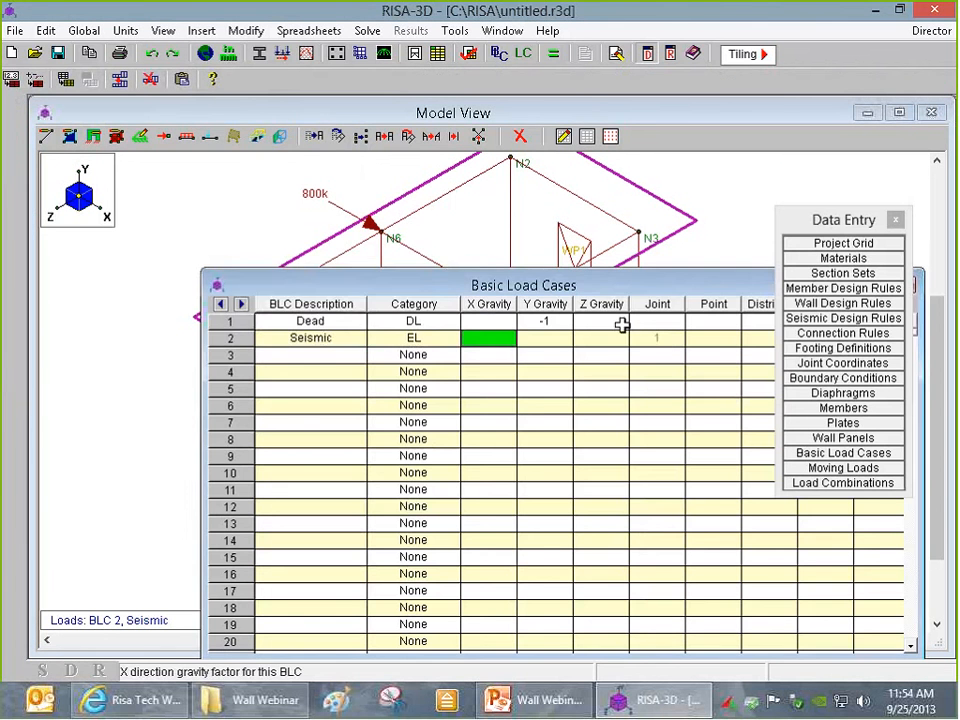
double_click(660, 340)
left_click(414, 252)
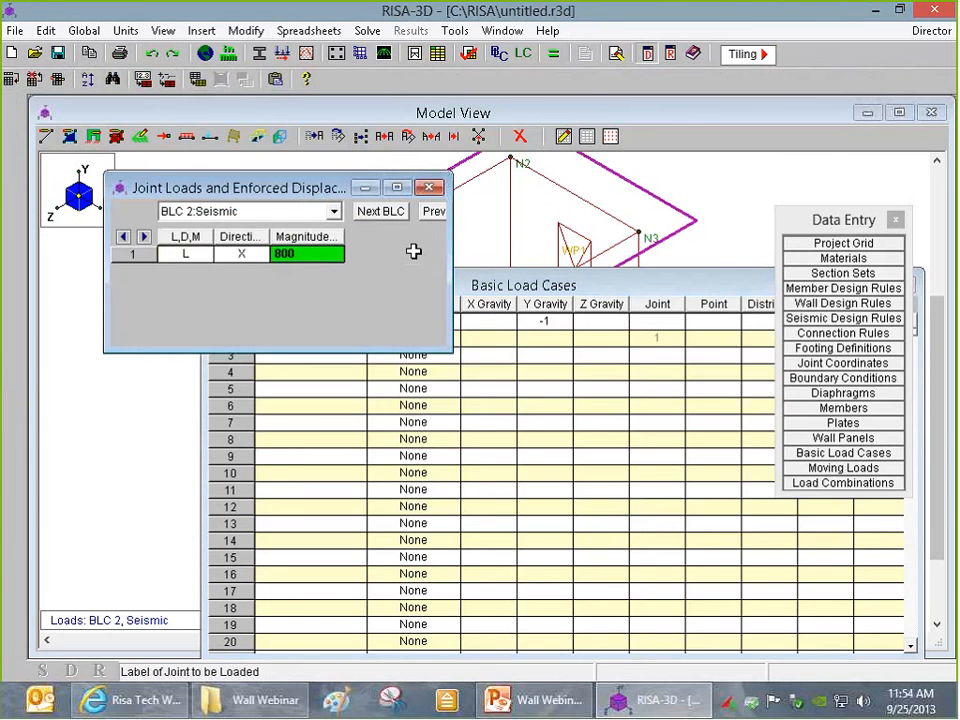
key("Return")
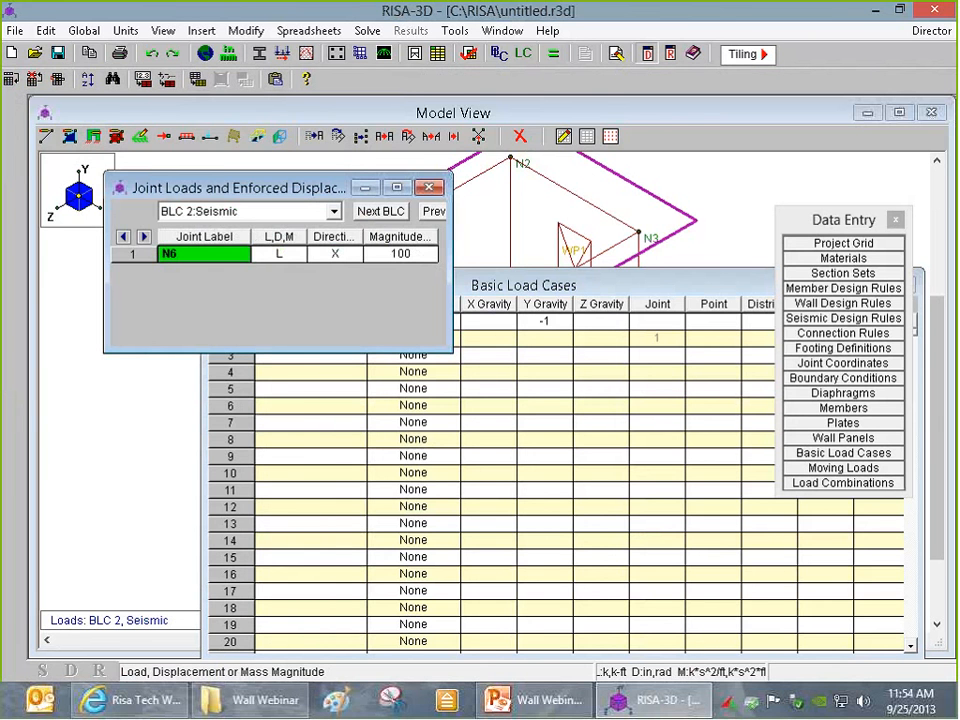
left_click(719, 207)
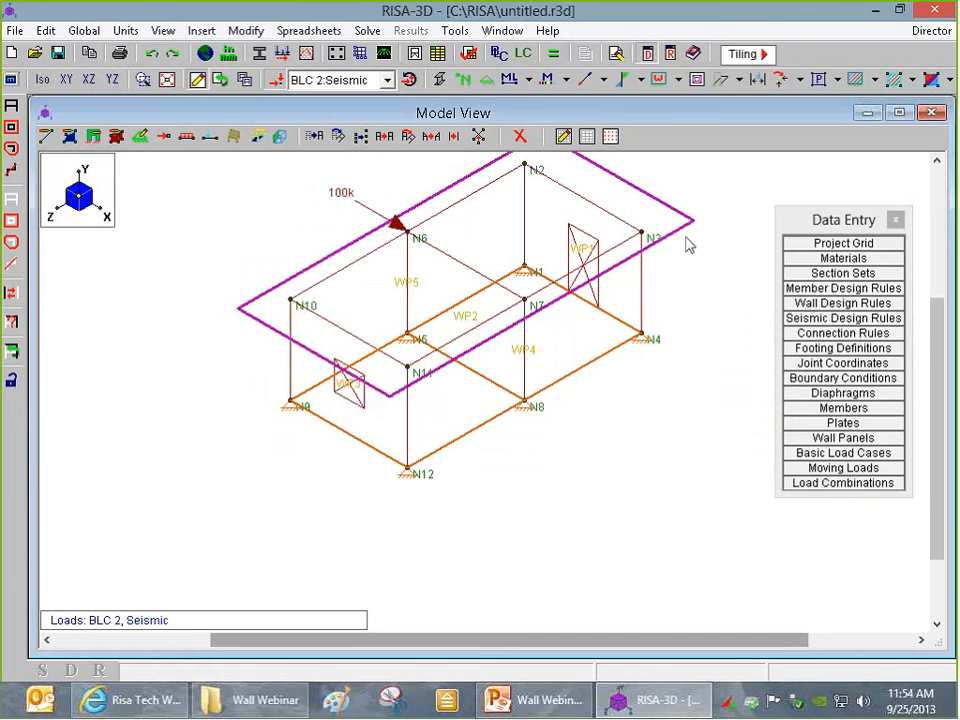
scroll(686, 237, "down", 1)
scroll(700, 245, "up", 1)
- Open the wall design rules and set the Interior rule's masonry block nominal width to 12"
left_click(834, 305)
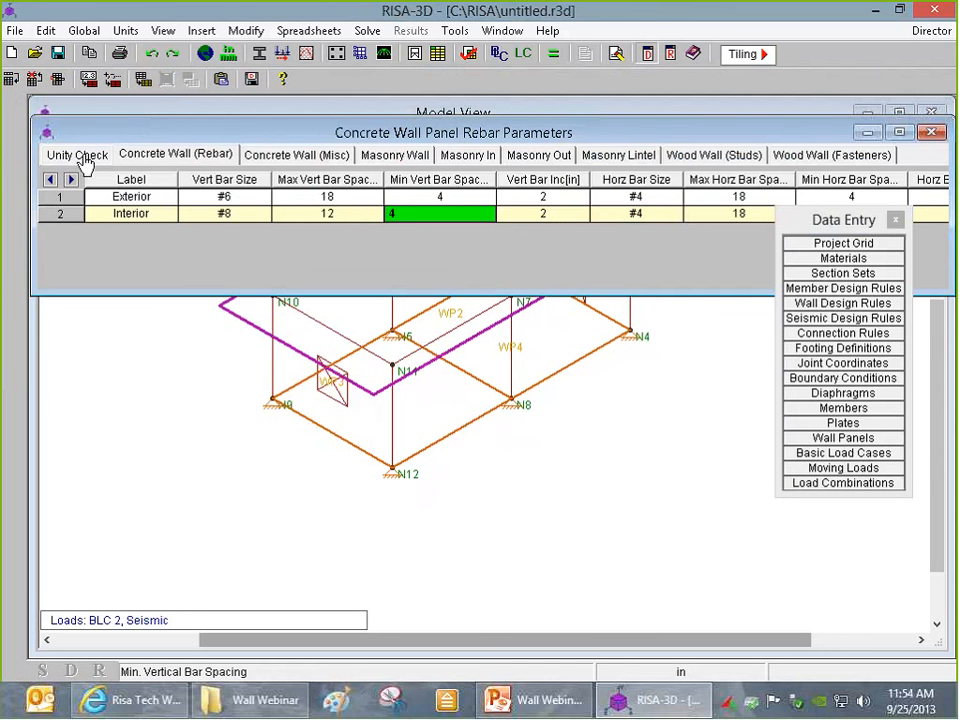
left_click(296, 155)
left_click(175, 155)
left_click(75, 155)
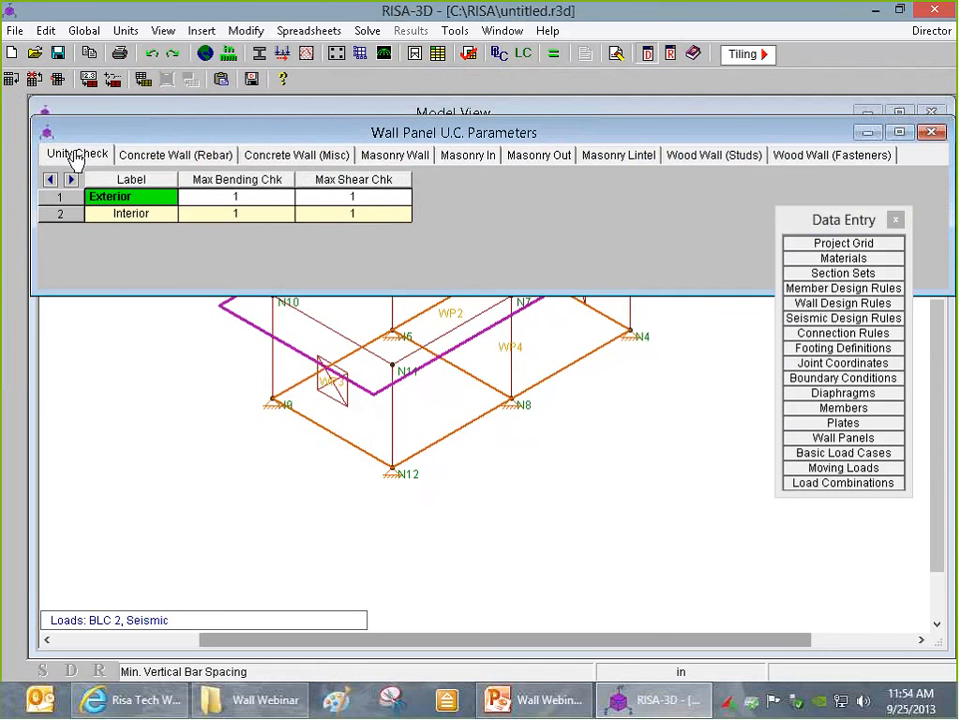
left_click(395, 156)
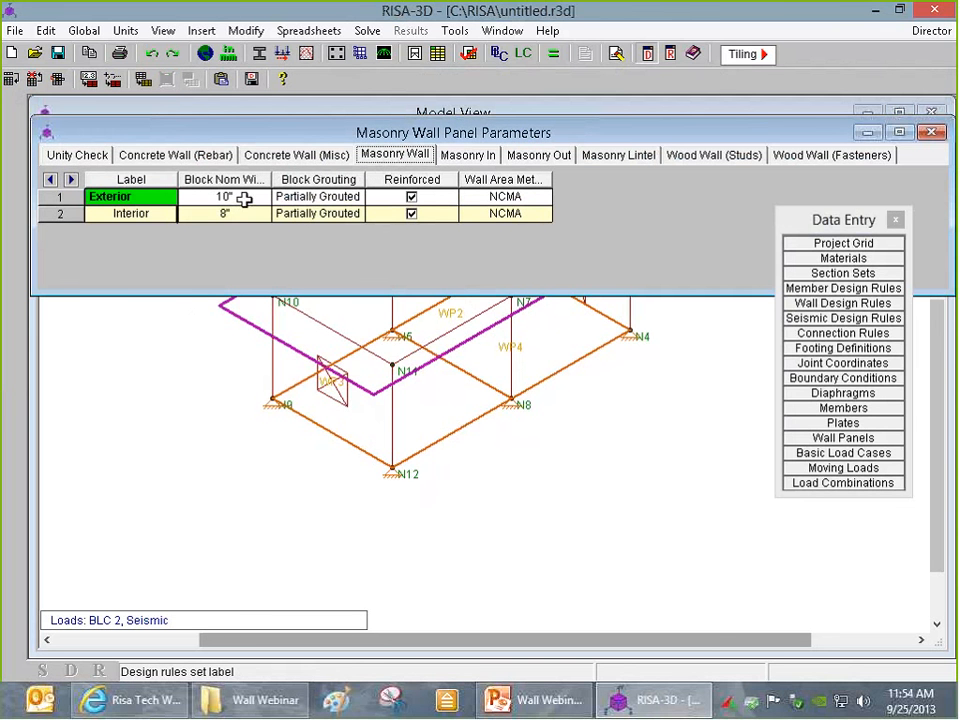
left_click(237, 216)
left_click(258, 216)
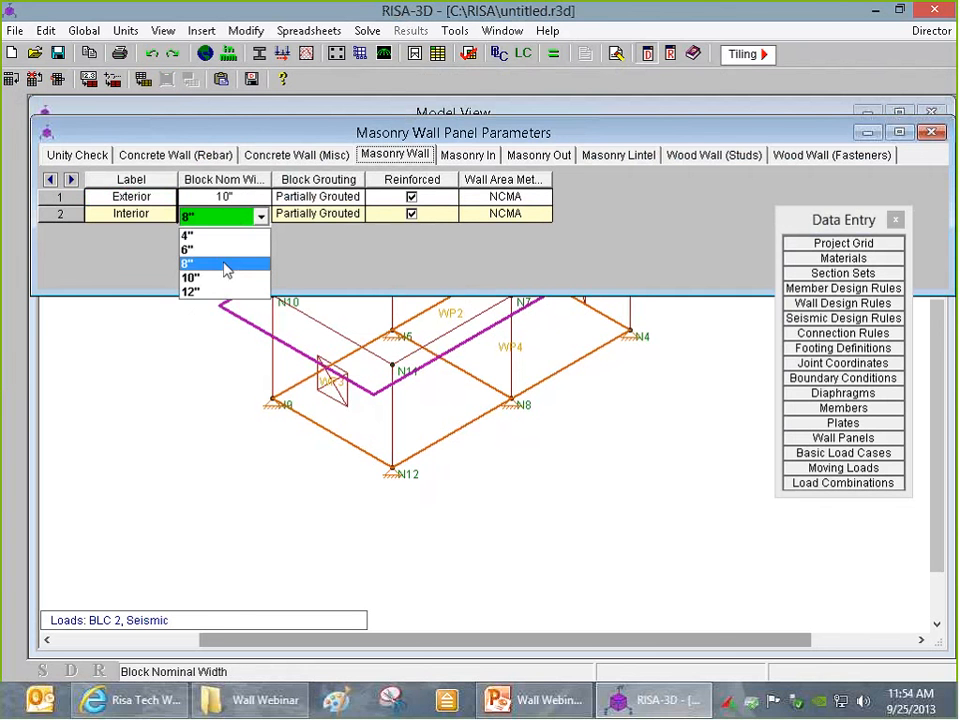
left_click(215, 291)
- Examine the block grouting and wall area method options, keeping Partially Grouted and NCMA for the Exterior rule
left_click(316, 219)
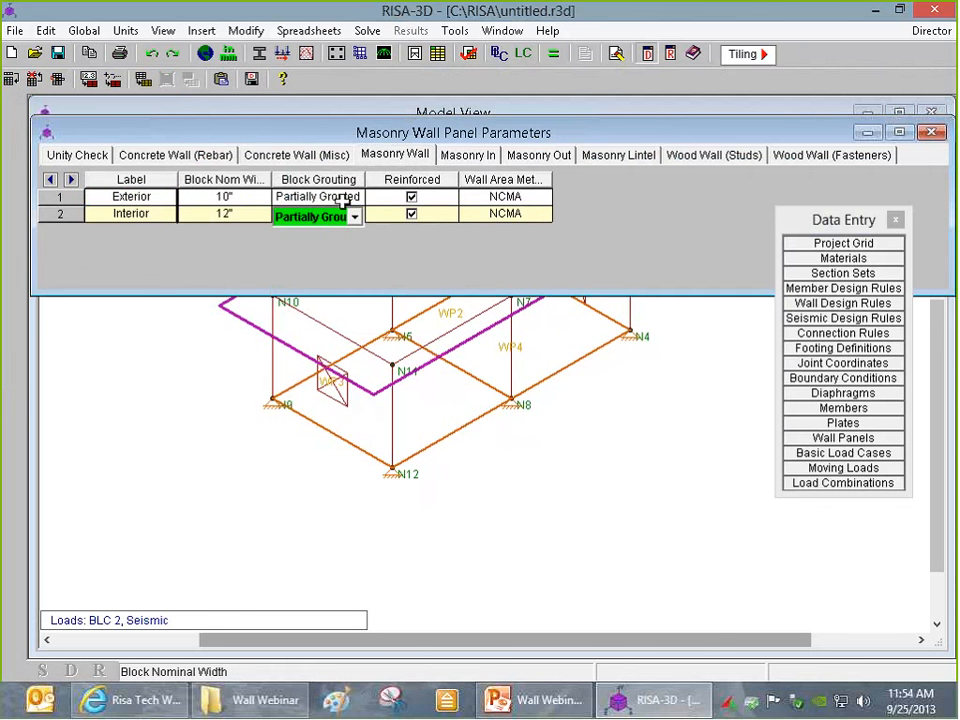
left_click(344, 199)
left_click(353, 200)
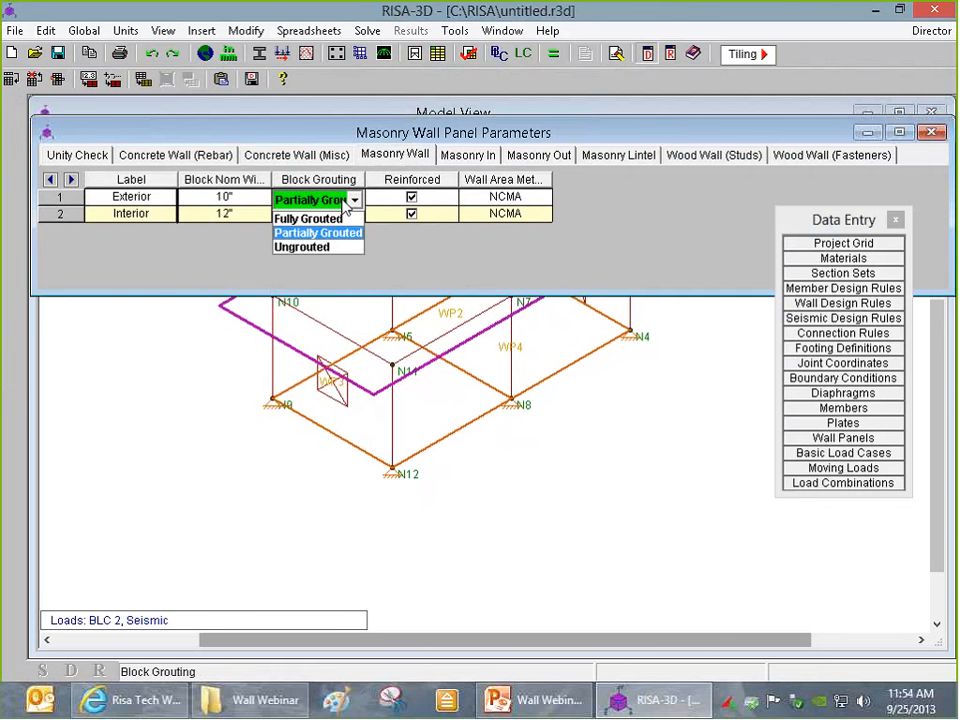
left_click(346, 203)
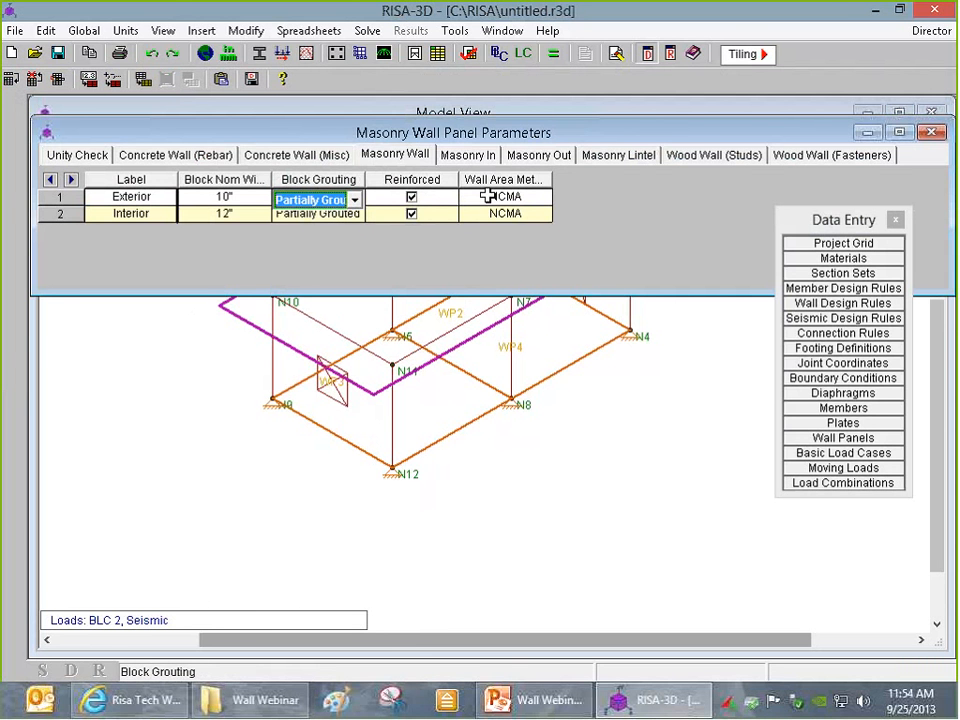
left_click(554, 183)
left_click_drag(549, 180, 621, 182)
left_click(572, 200)
left_click(565, 202)
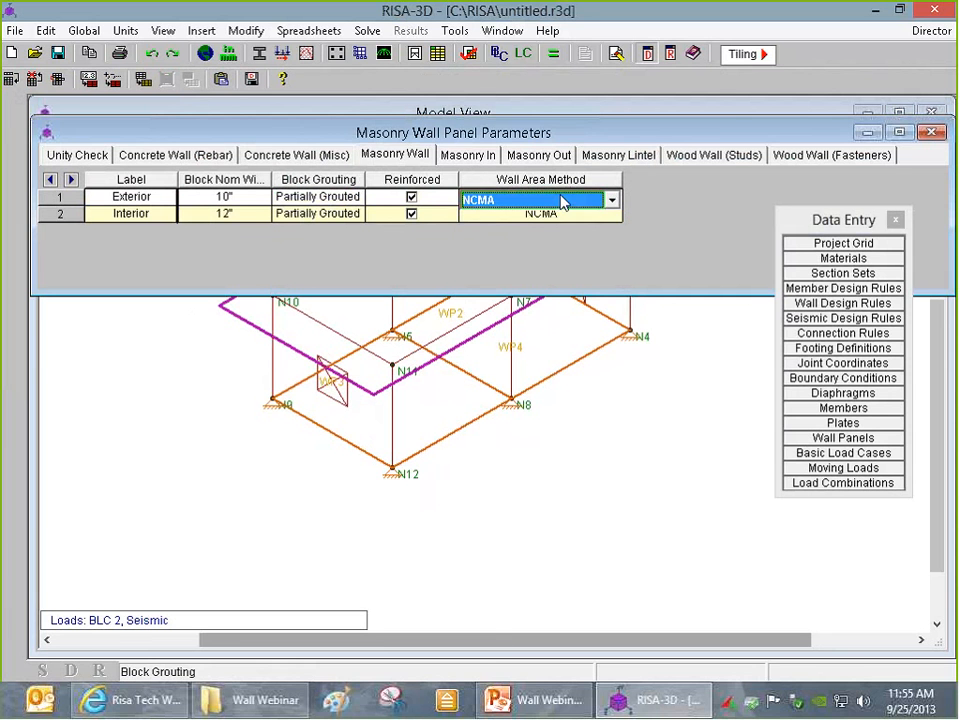
left_click(563, 202)
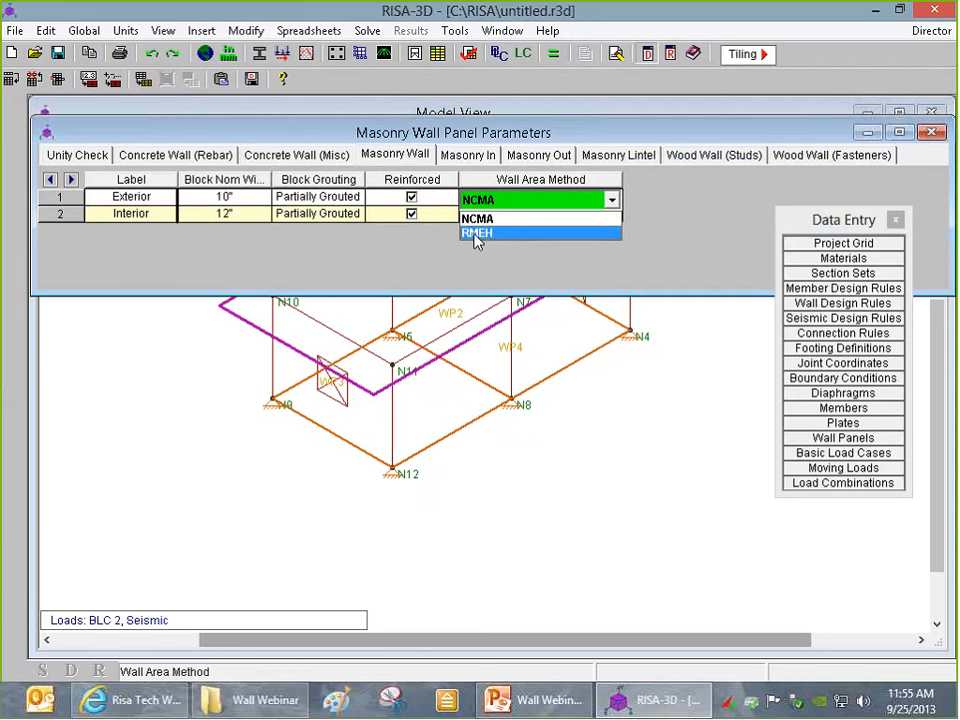
left_click(499, 220)
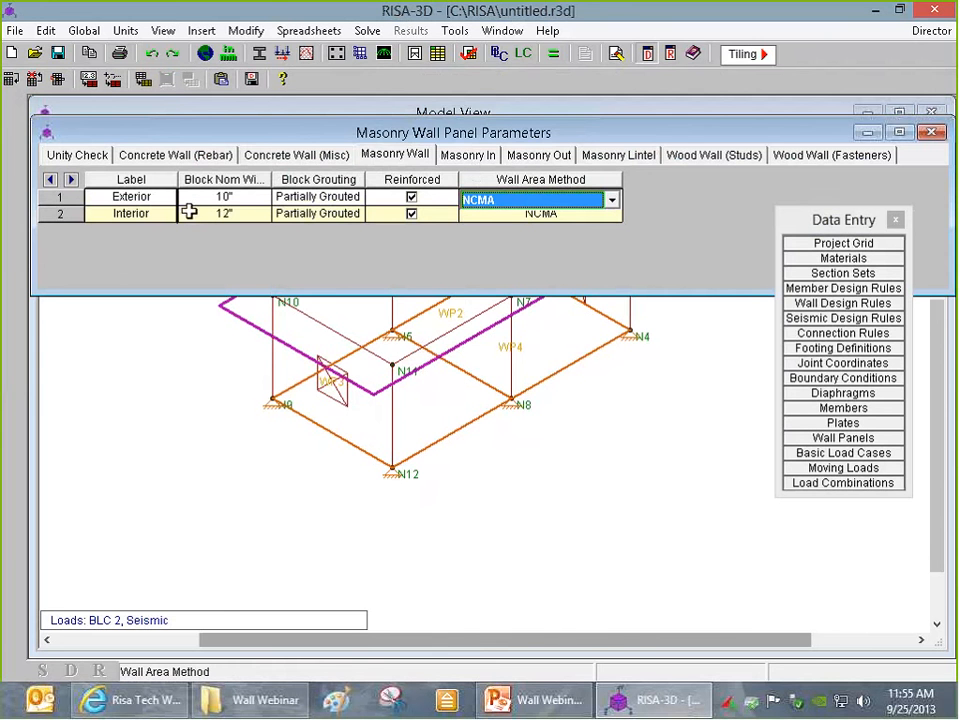
- Compare the masonry in-plane and out-of-plane parameters of the wall design rules
left_click(470, 156)
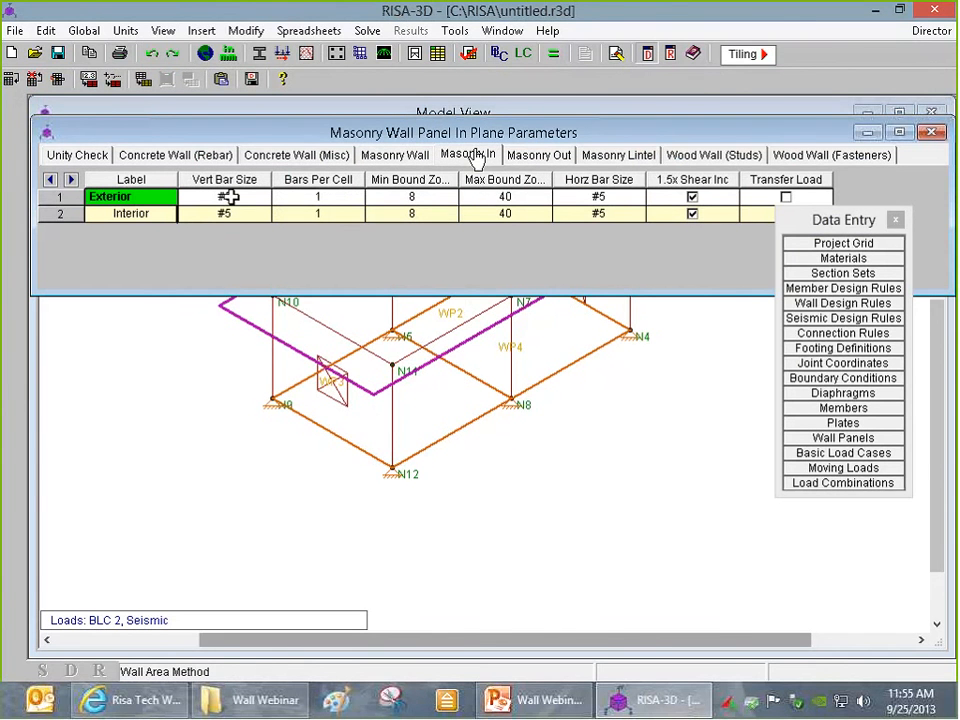
left_click(538, 158)
left_click(476, 160)
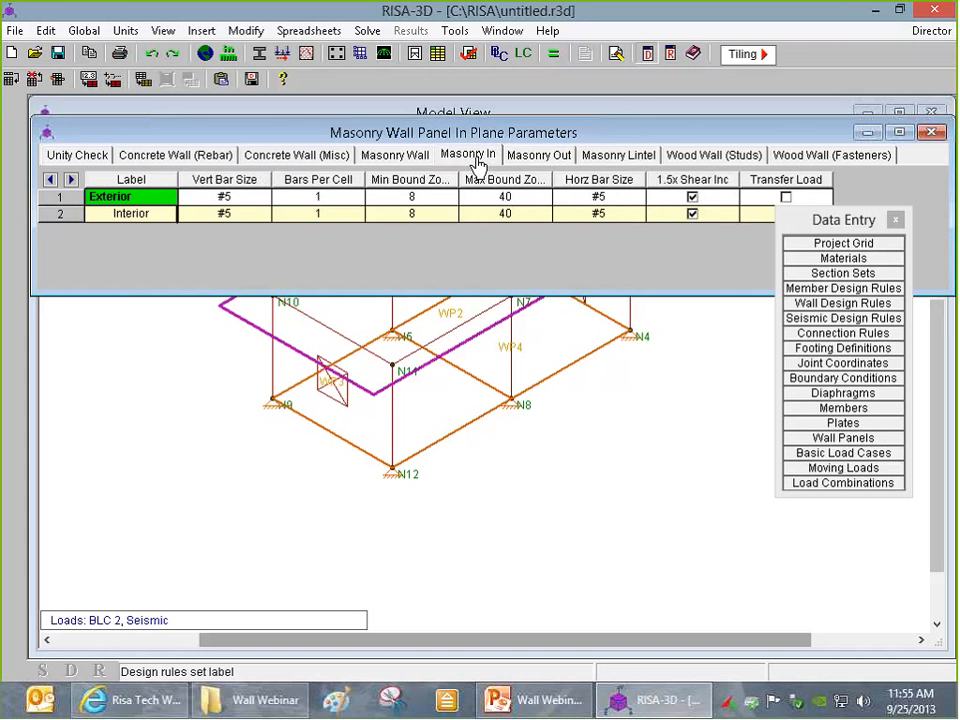
left_click(536, 157)
left_click(480, 160)
left_click(513, 160)
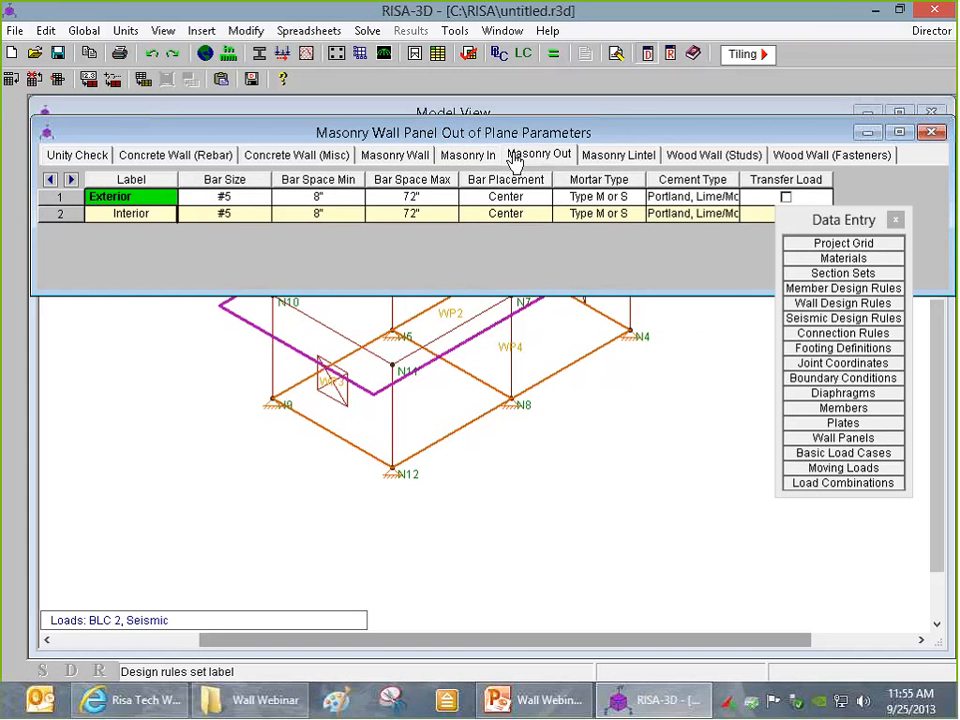
left_click(476, 160)
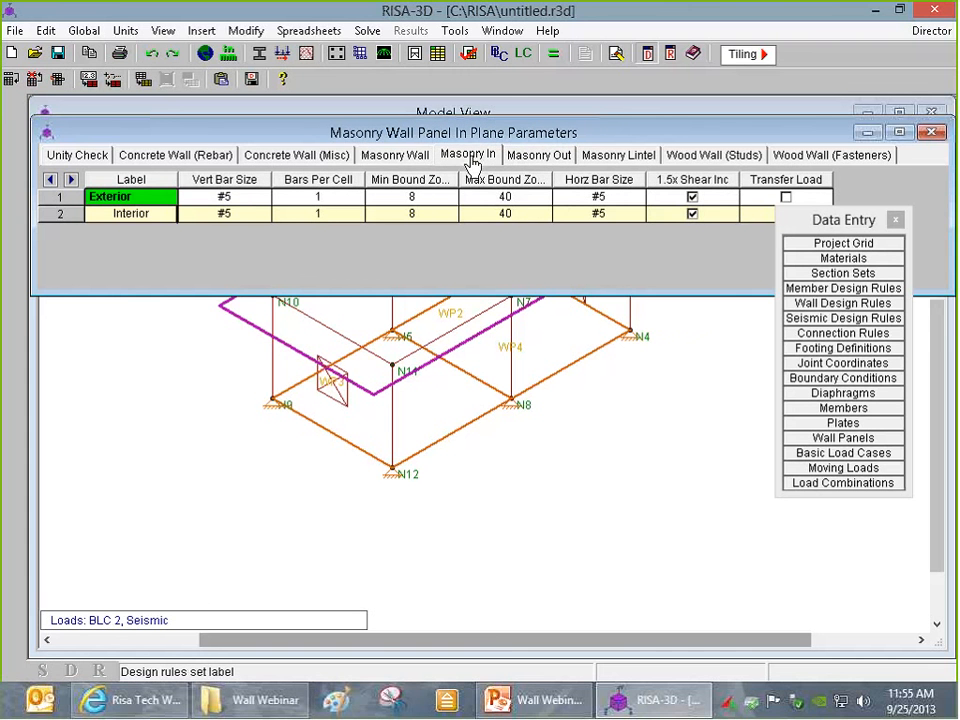
- Set the in-plane masonry vertical bar size to #6 for both the Exterior and Interior rules
left_click(245, 201)
left_click(240, 261)
left_click(247, 218)
left_click(237, 283)
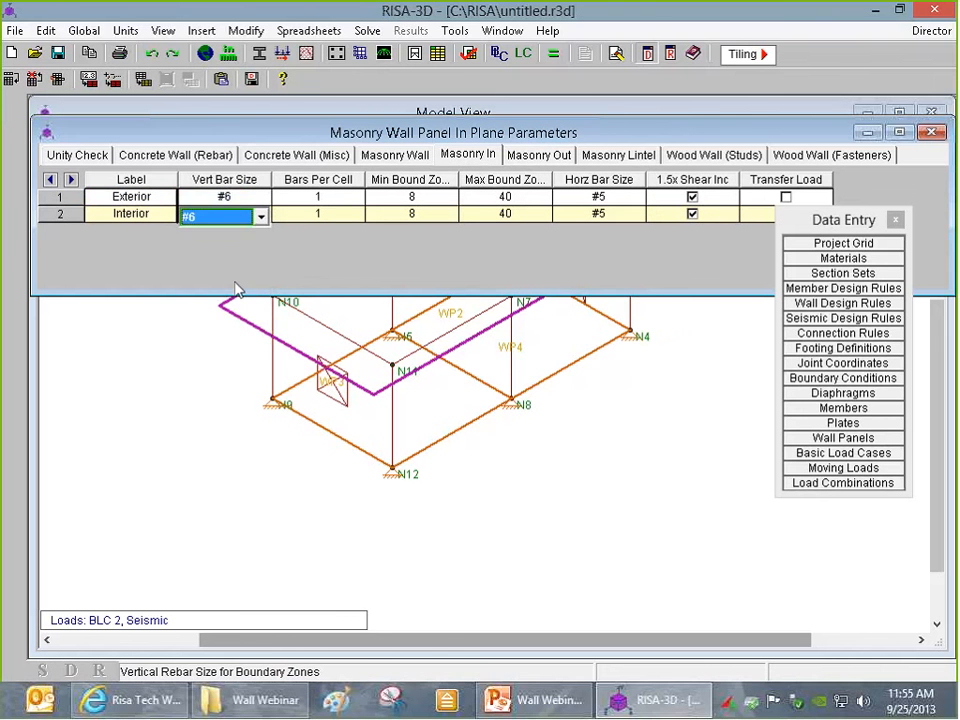
left_click(291, 216)
- Set the out-of-plane masonry bar size to #6 for both the Exterior and Interior rules
left_click(538, 155)
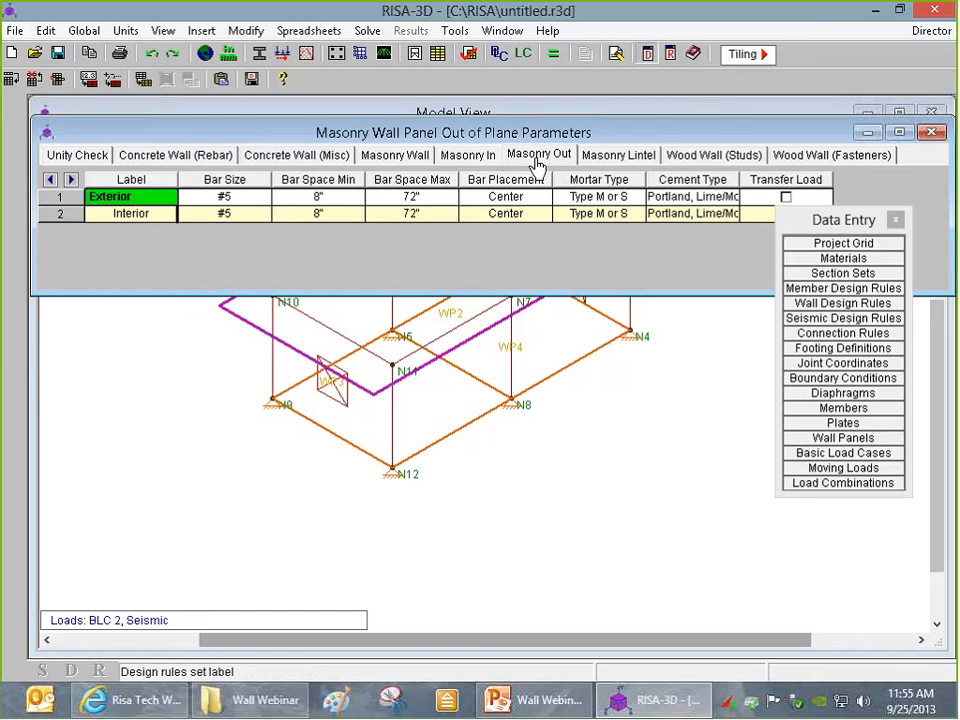
left_click(240, 197)
left_click(215, 261)
key("Down")
left_click(242, 216)
left_click(223, 280)
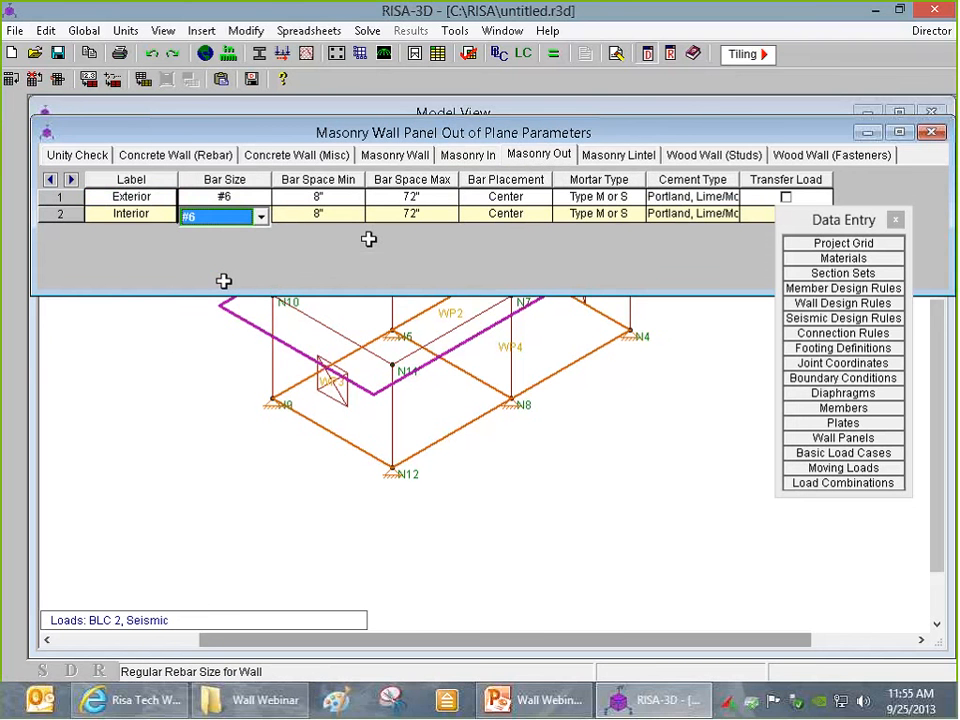
- Set the Interior rule's out-of-plane bar placement to Each Face and move the Data Entry palette clear of the spreadsheet
left_click(508, 217)
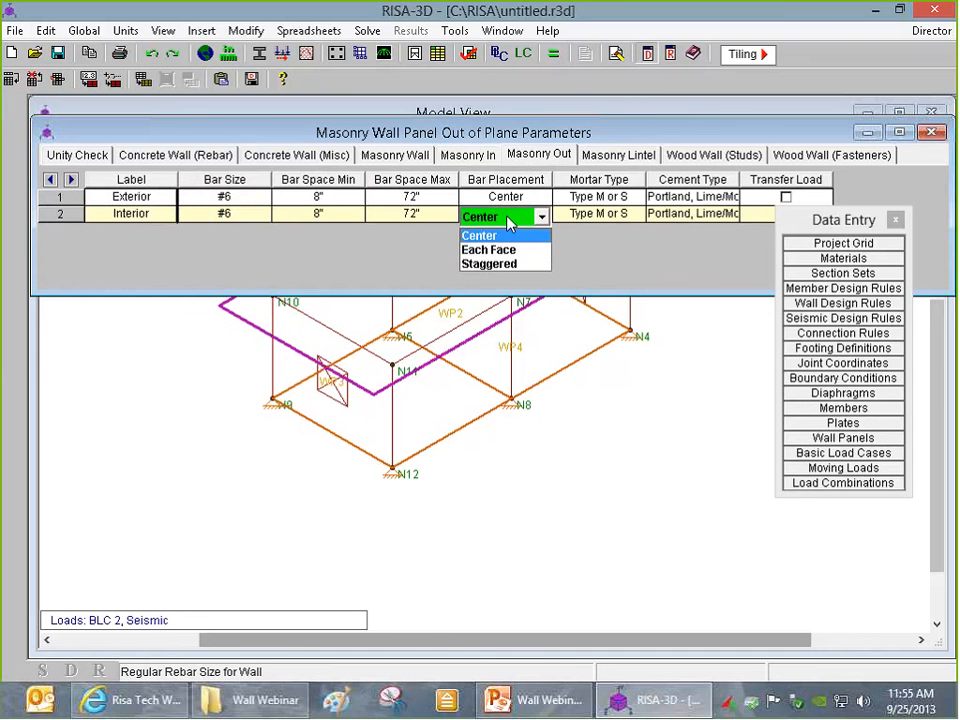
left_click(497, 250)
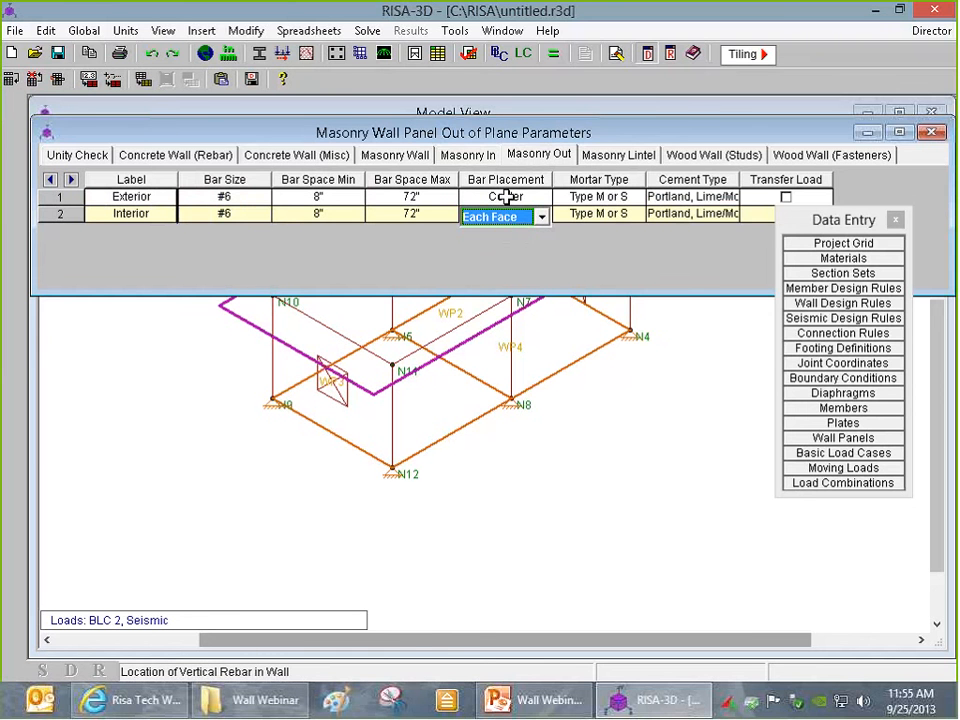
left_click_drag(806, 230, 821, 306)
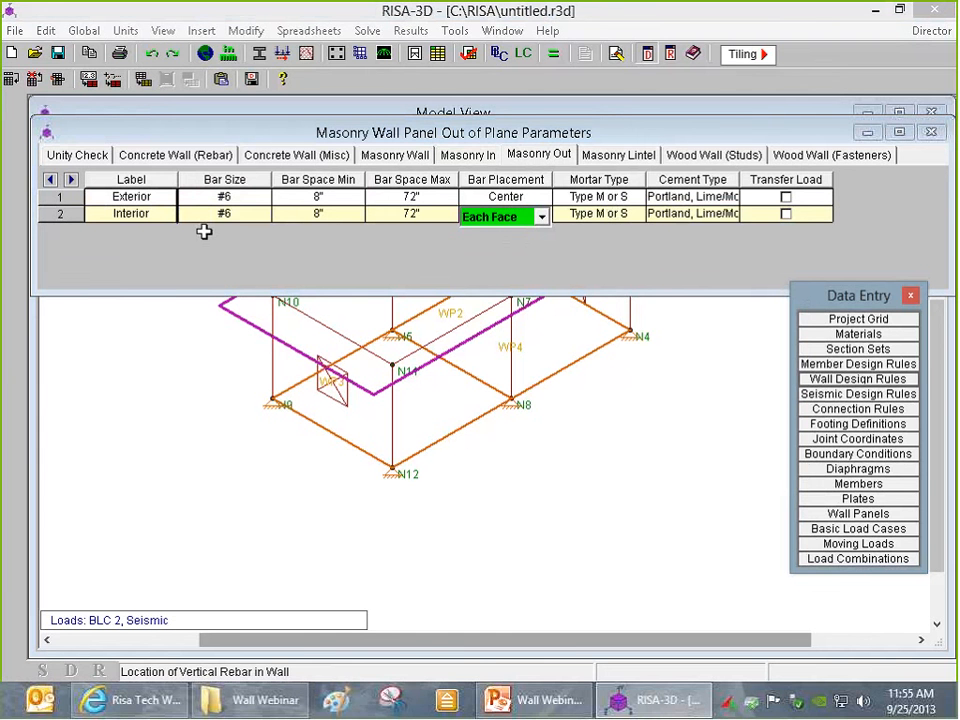
- Assign the Interior design rule to wall panel WP2 in the wall panel data and return to the model view
left_click(647, 440)
left_click(805, 513)
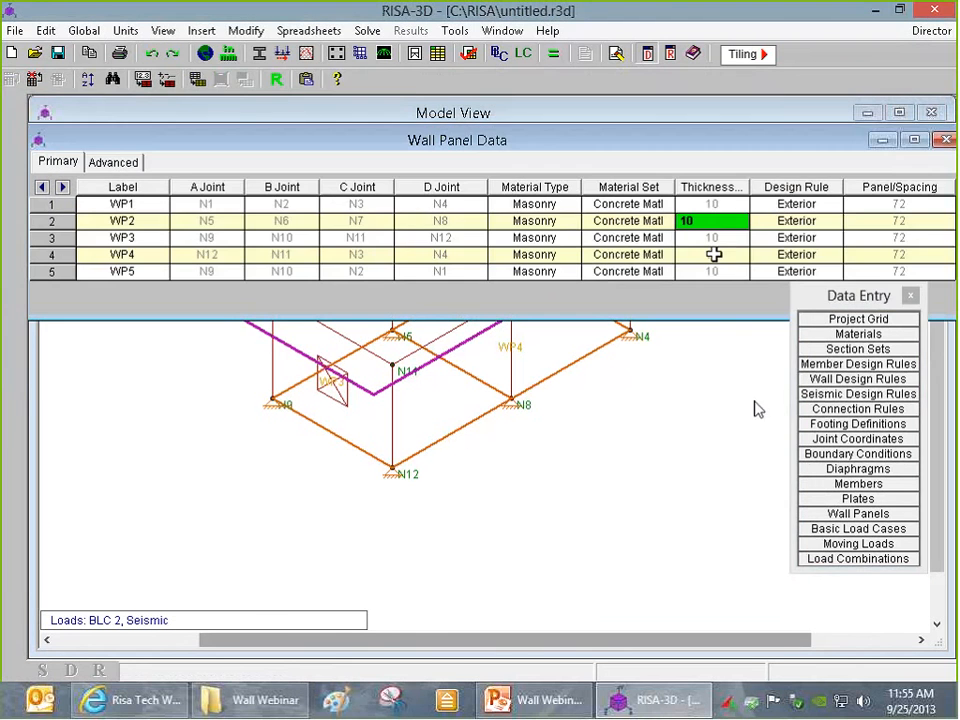
key("Tab")
left_click(795, 228)
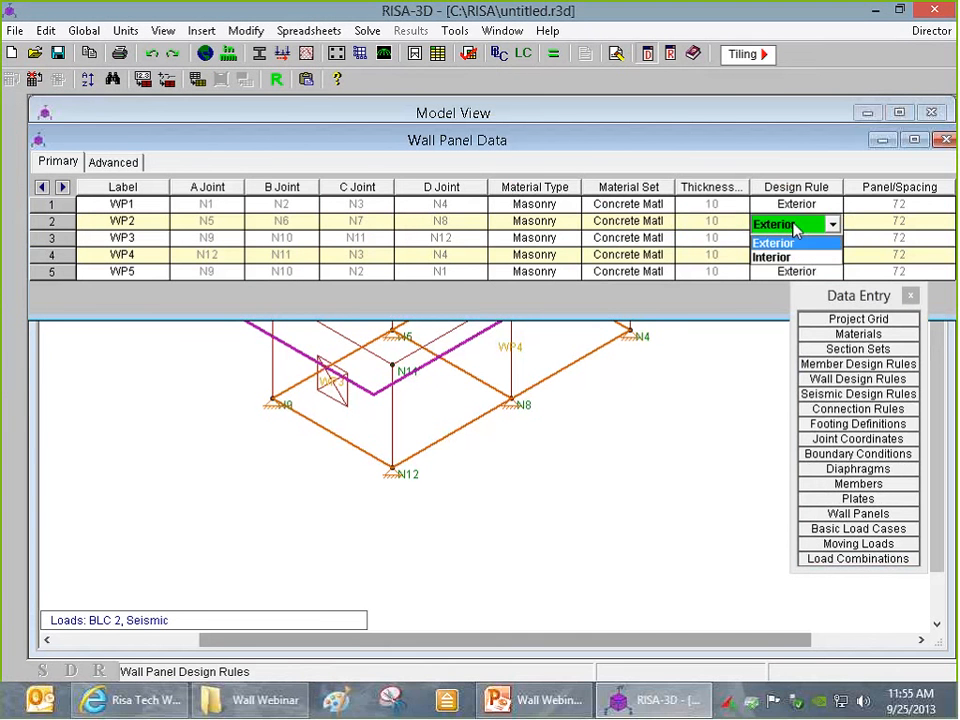
left_click(782, 257)
left_click(700, 220)
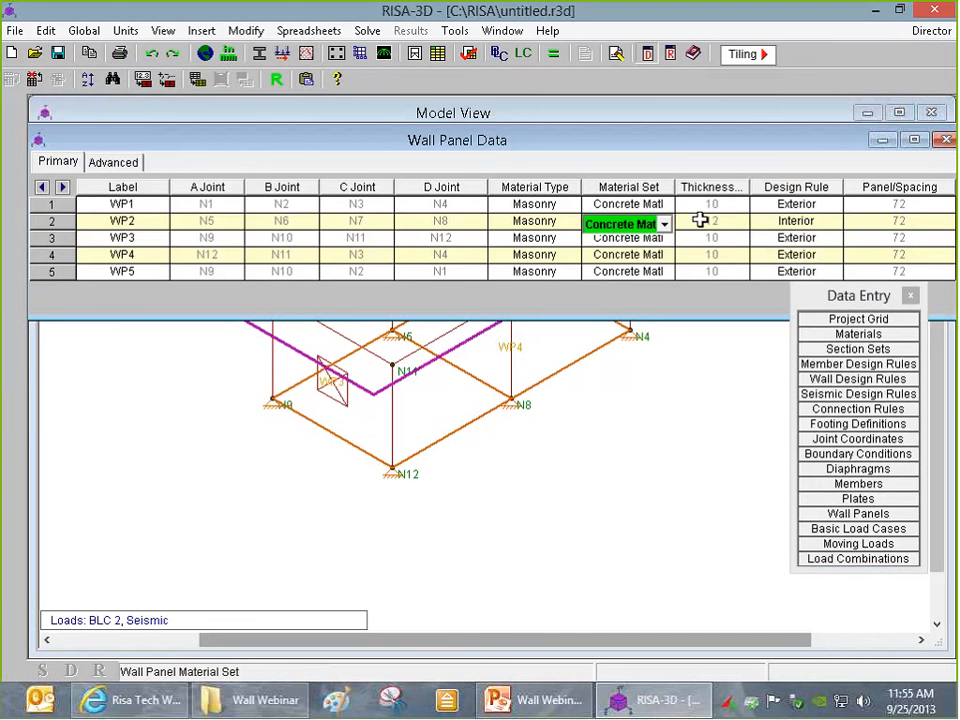
left_click(598, 386)
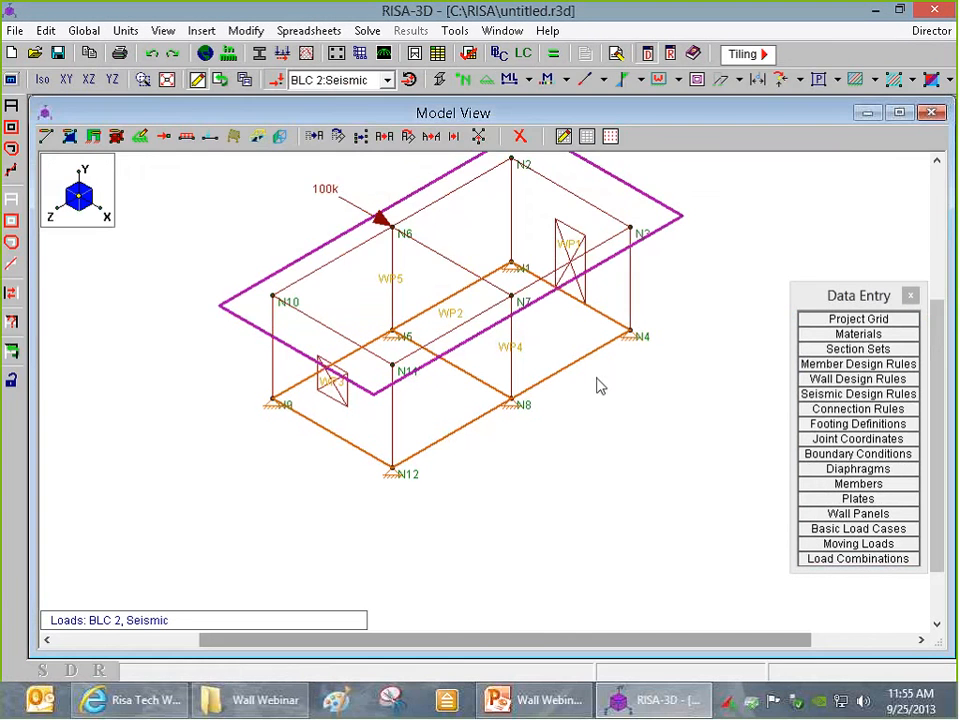
- Solve the masonry wall model for the single load combination 1: Total Laod
scroll(461, 311, "up", 1)
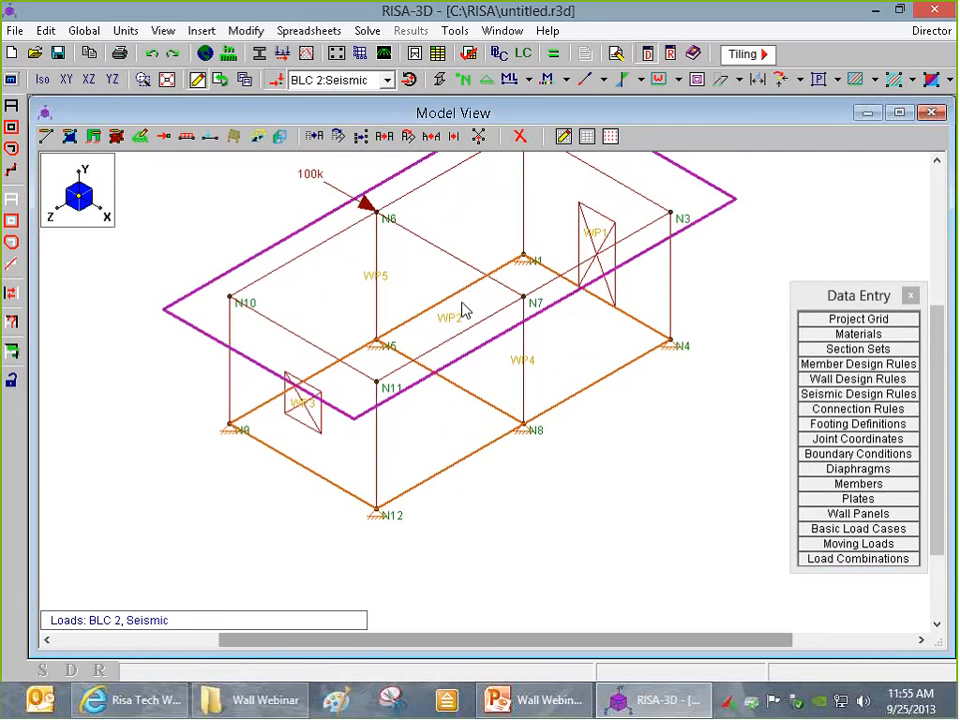
left_click(553, 54)
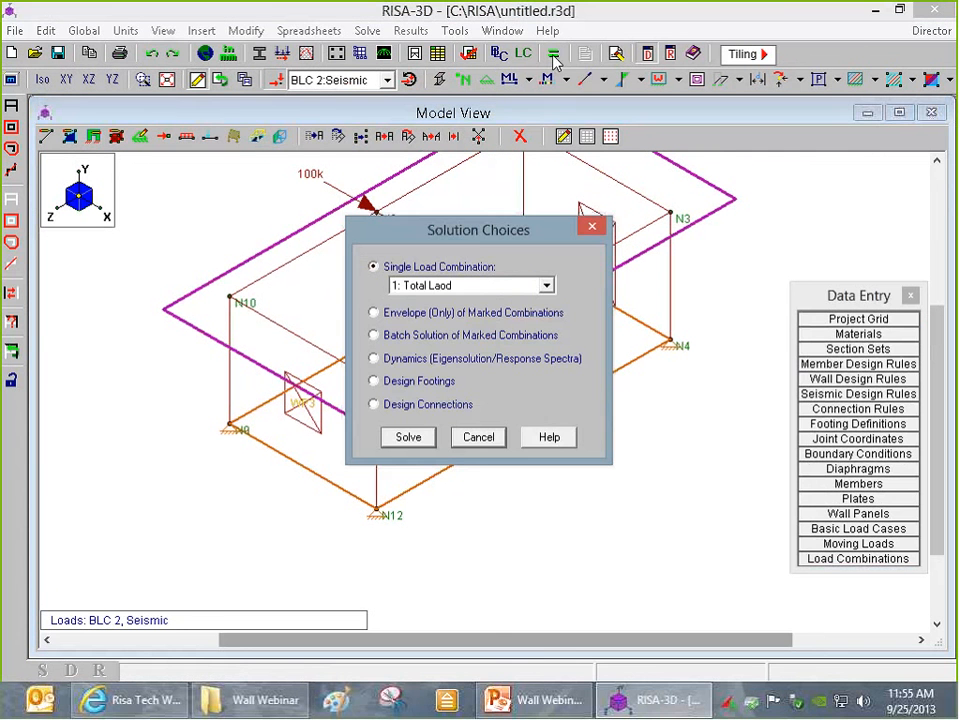
left_click(430, 437)
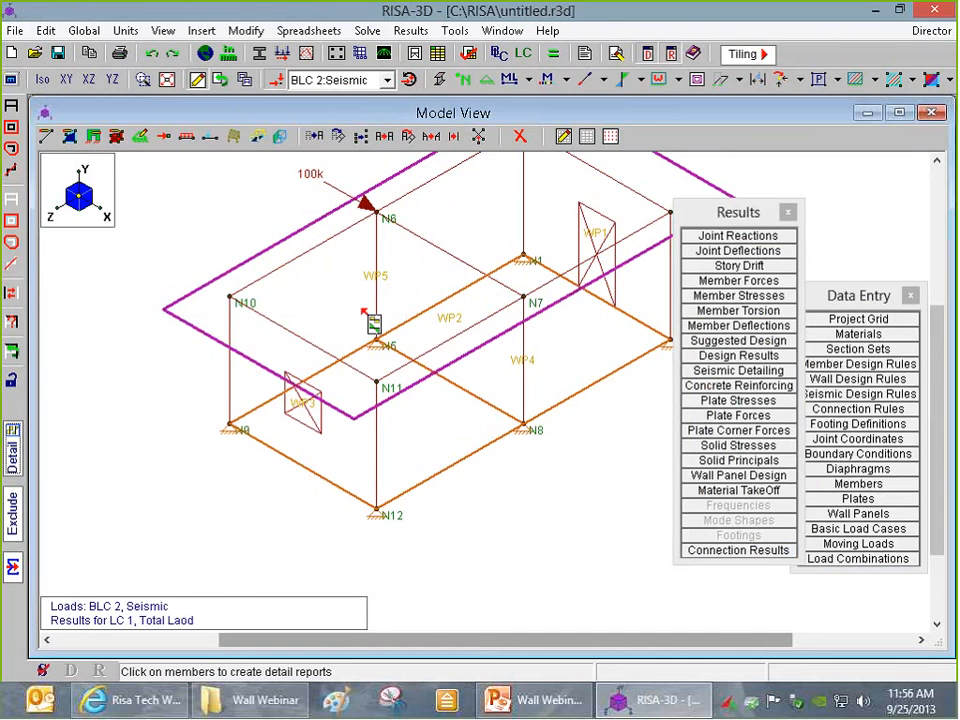
- Review the in-plane detail report for region R1 of wall panel WP2 in an enlarged report window, and close it
left_click(462, 325)
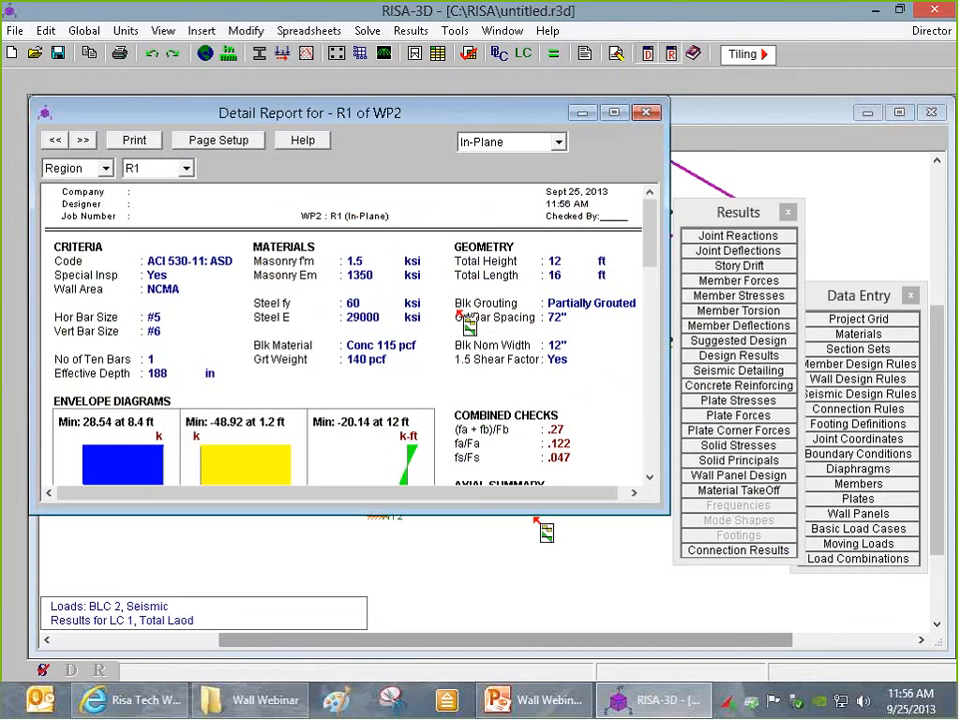
left_click_drag(533, 509, 544, 616)
left_click_drag(652, 245, 651, 200)
left_click(646, 112)
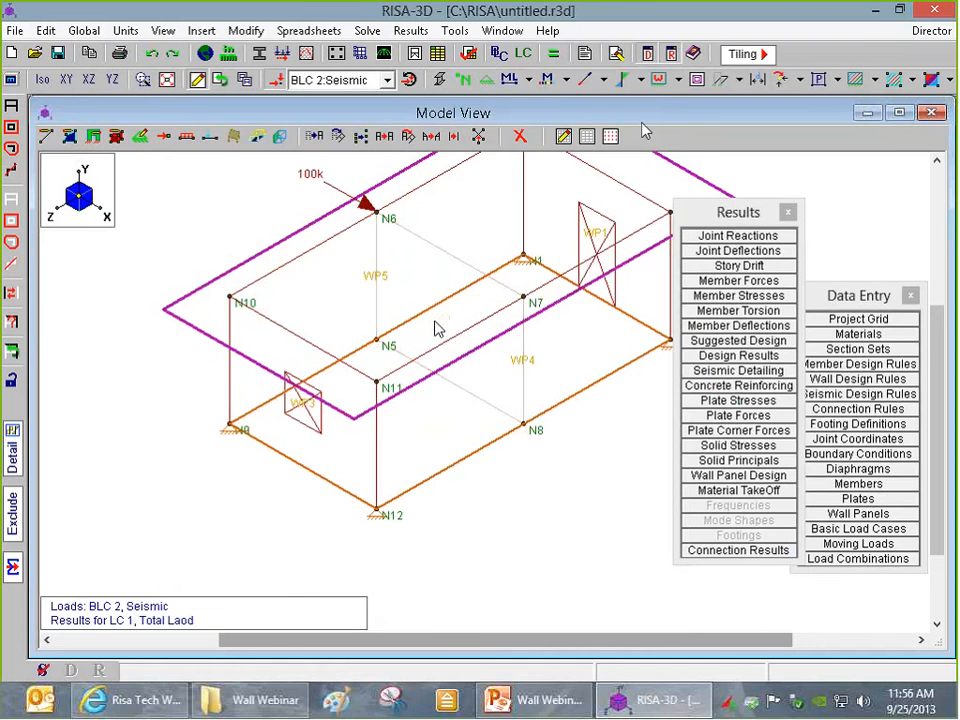
- Inspect the reinforcement layout and design regions of wall panels WP2 and WP1 in the Wall Panel Editor
double_click(435, 326)
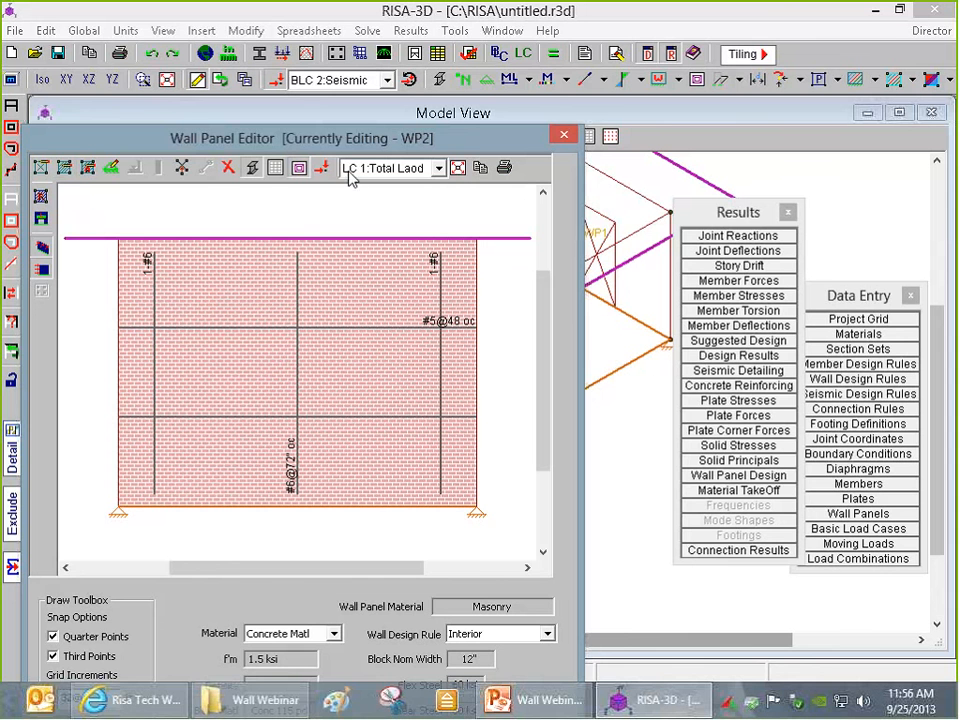
left_click(42, 198)
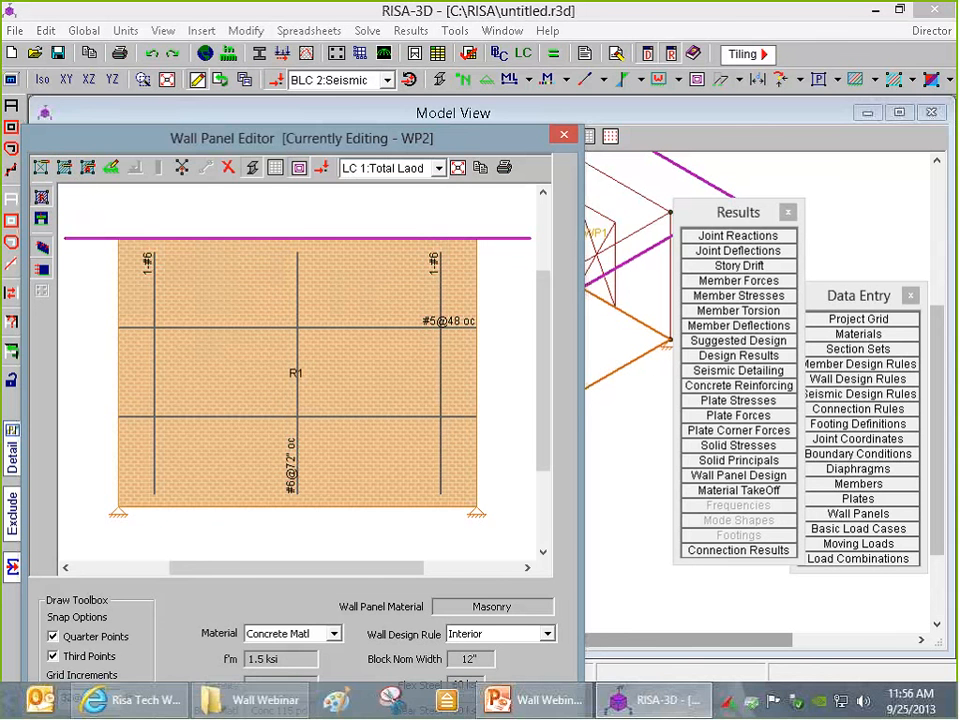
left_click(564, 135)
double_click(586, 215)
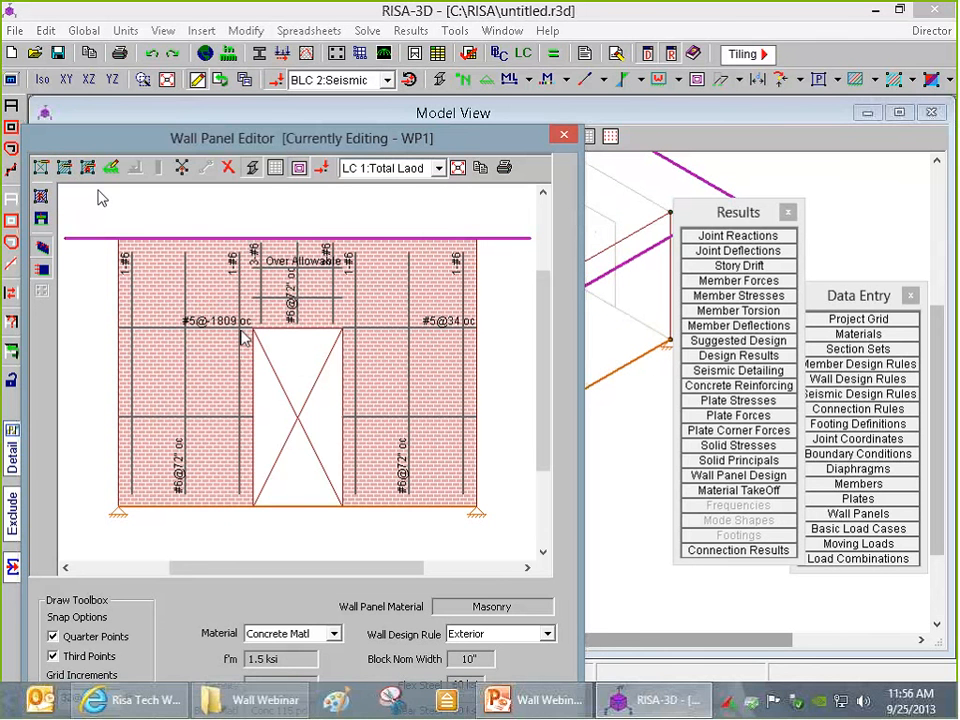
left_click(42, 198)
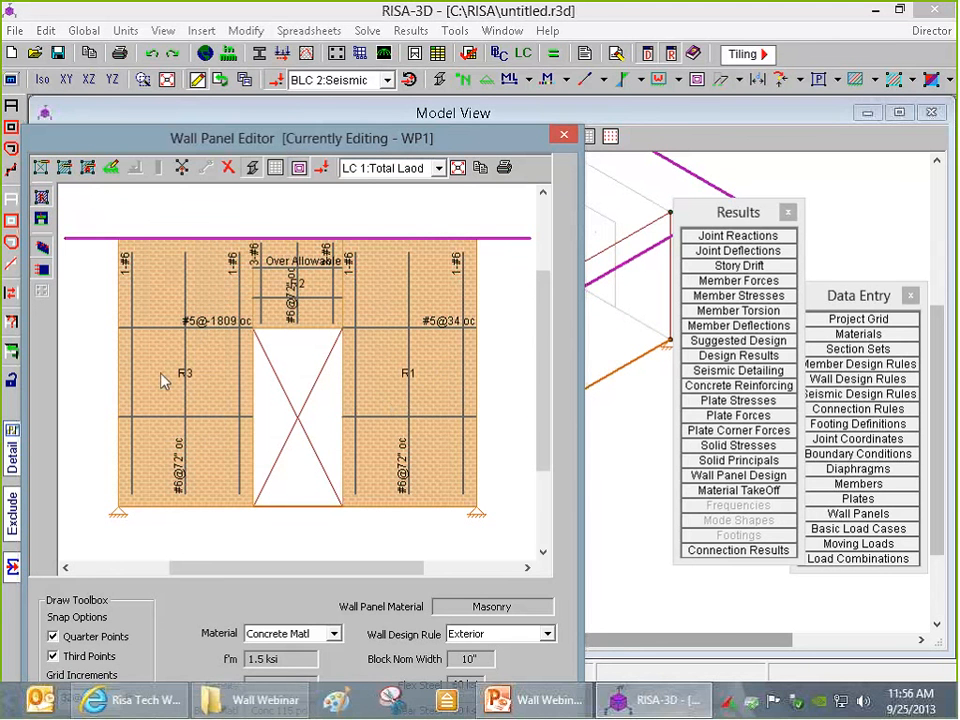
left_click(564, 135)
- Examine the in-plane detail report for region R1 of WP1 down to the design details at the governing section
left_click(12, 452)
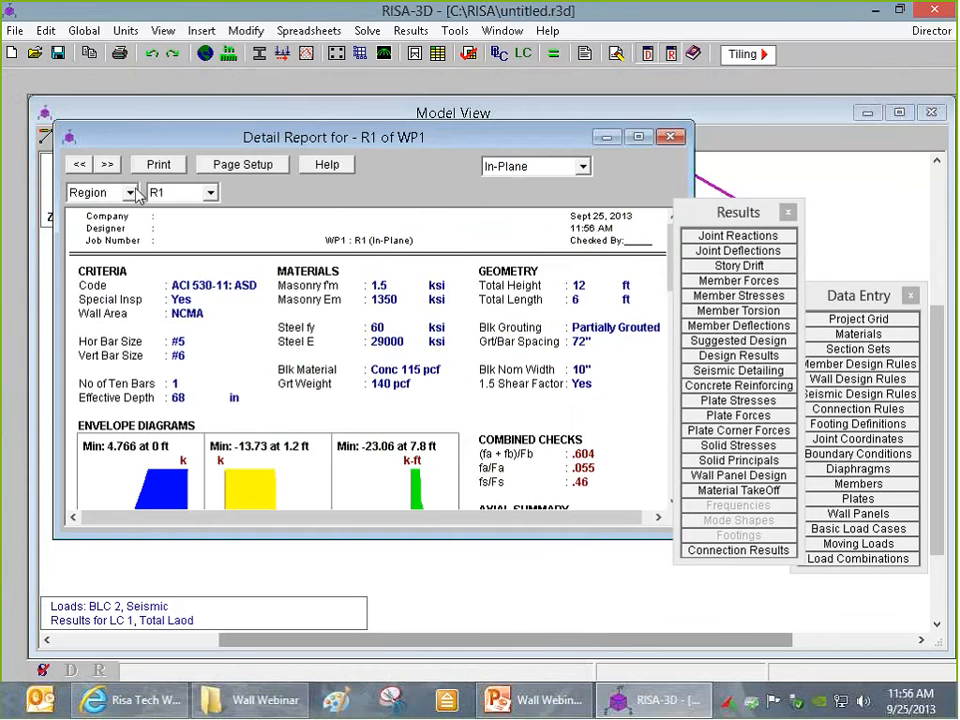
left_click_drag(458, 539, 459, 619)
left_click_drag(758, 211, 876, 189)
left_click_drag(673, 258, 691, 441)
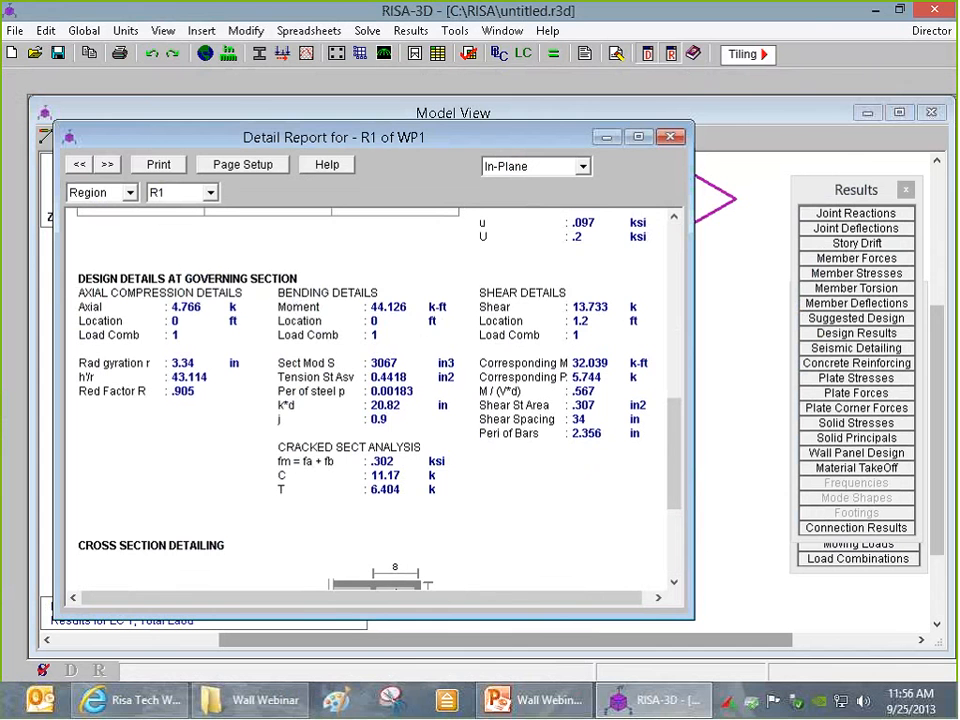
- Change the masonry design code in the global parameters to ACI 530-11: Strength and accept clearing the results
left_click(205, 55)
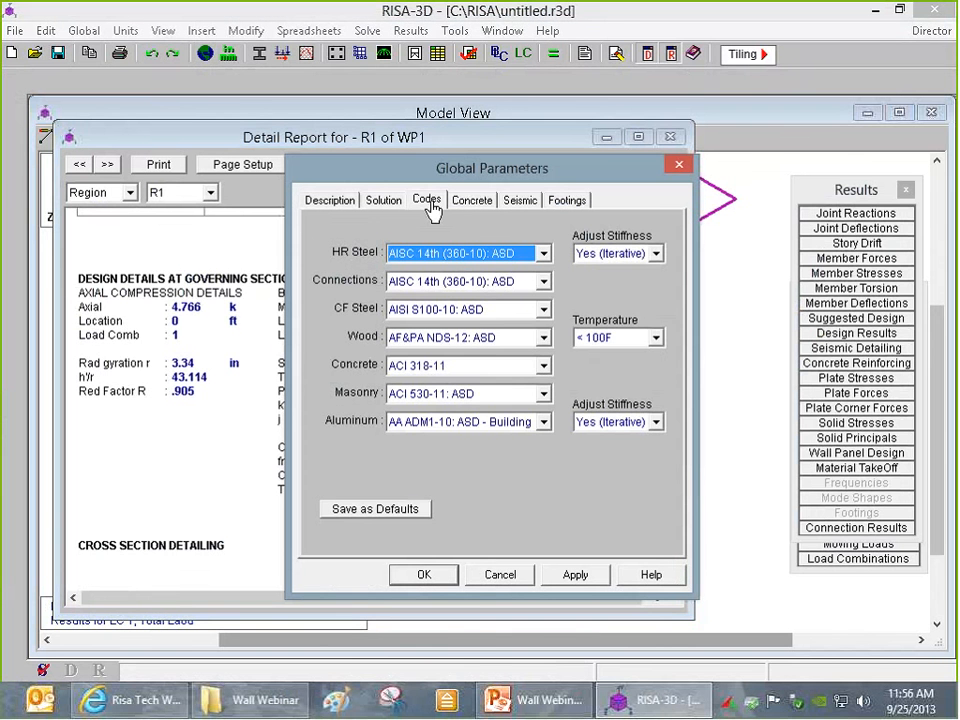
left_click(487, 395)
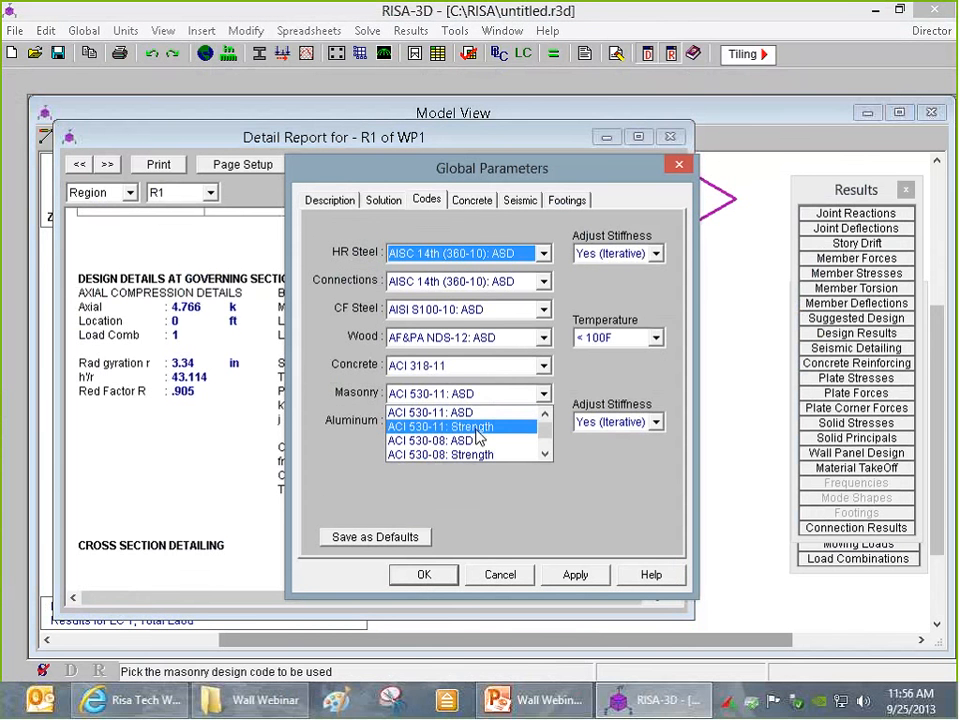
left_click(476, 427)
left_click(432, 575)
key("Return")
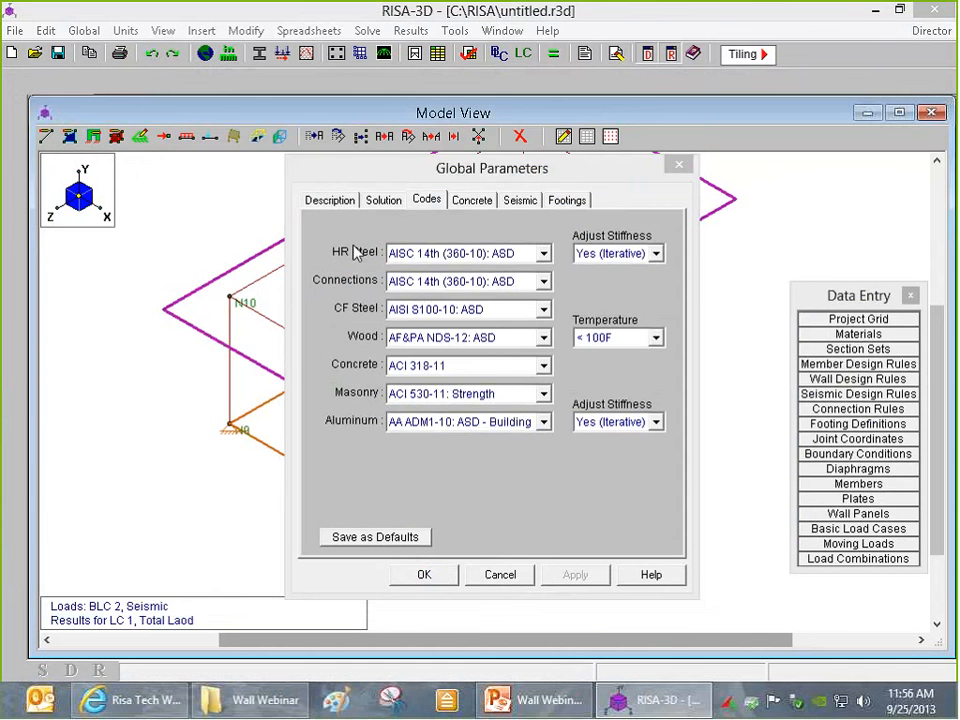
- Re-solve load combination 1 with the strength masonry code and read through the in-plane detail report for WP1 region R1
left_click(553, 54)
left_click(412, 440)
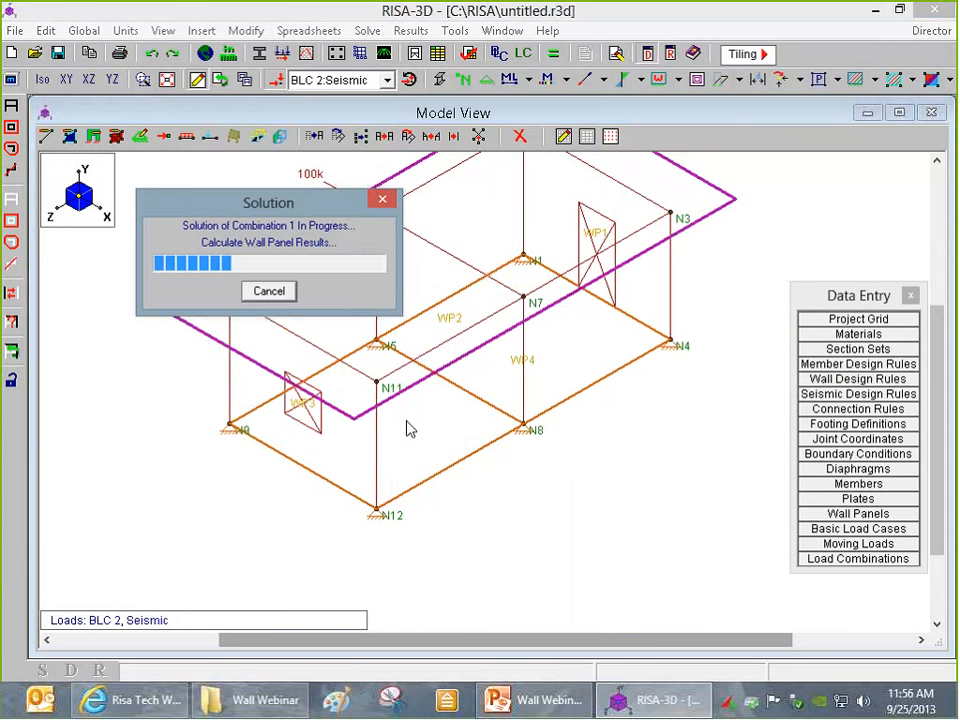
left_click(574, 208)
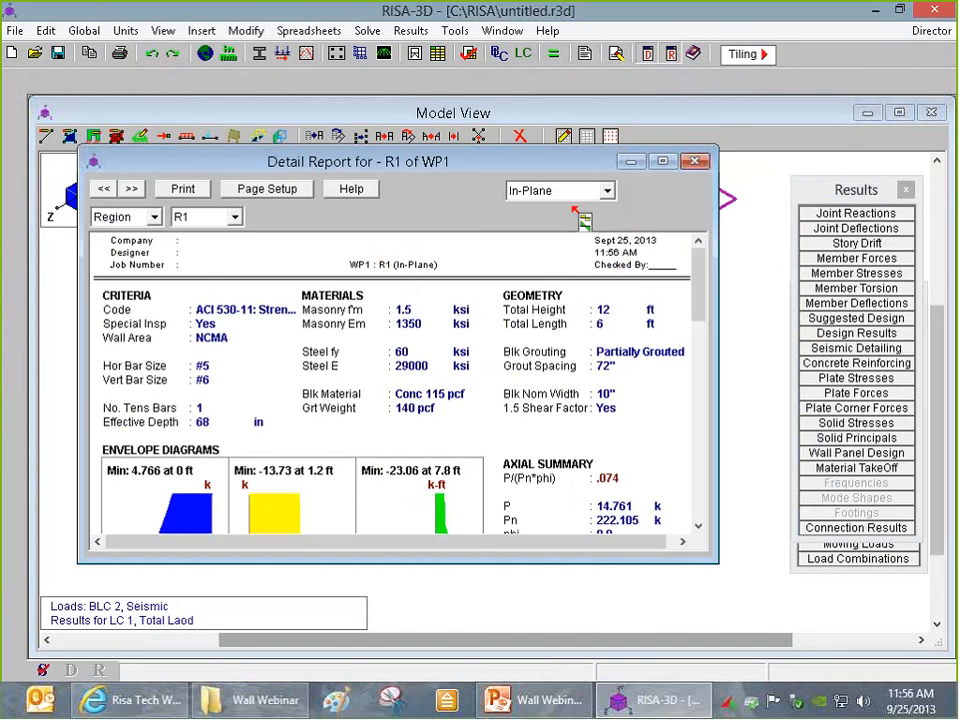
left_click_drag(697, 270, 698, 428)
- Review the in-plane and out-of-plane masonry code checks for all wall regions in the wall panel design results
left_click(856, 453)
left_click(296, 210)
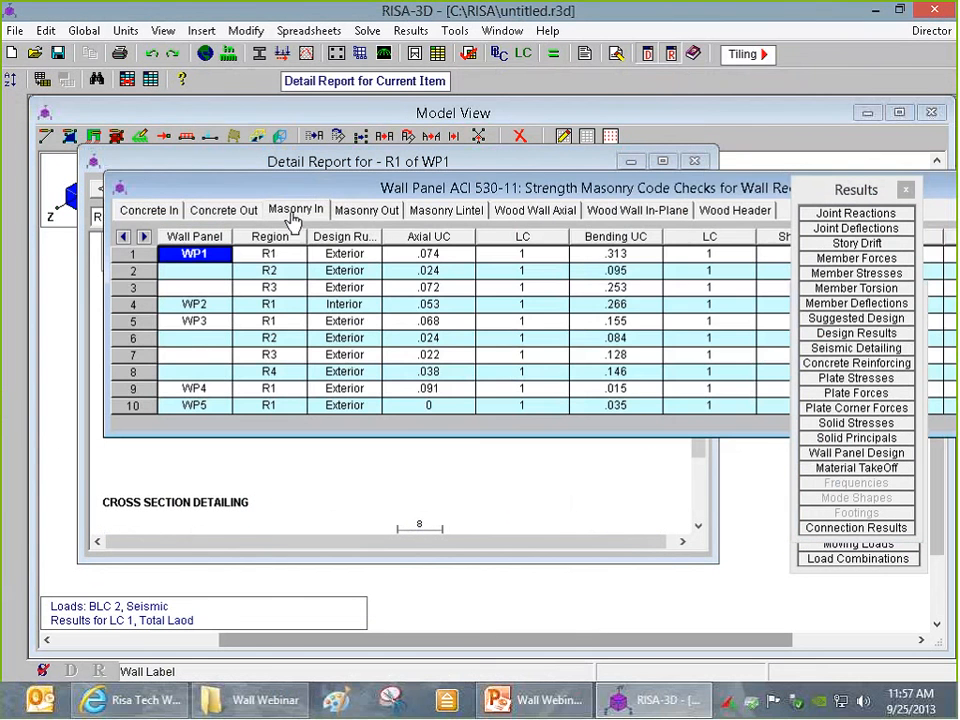
left_click(366, 212)
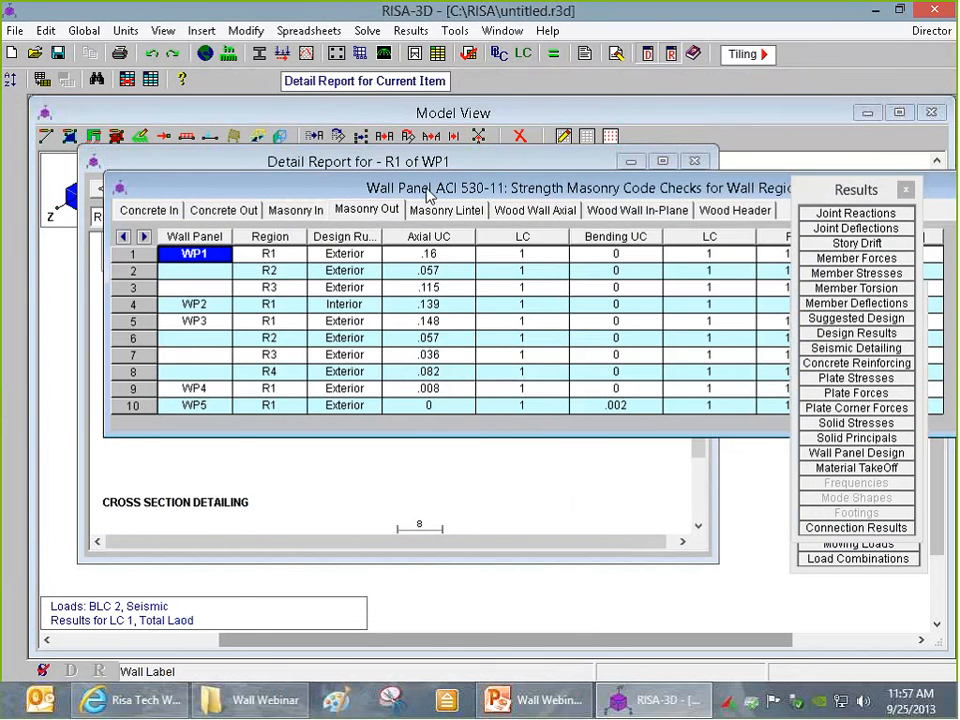
left_click_drag(445, 195, 387, 173)
- Open Fifth Model.r3d from the Wall Webinar folder, clearing the results and discarding changes to the untitled model
left_click(268, 705)
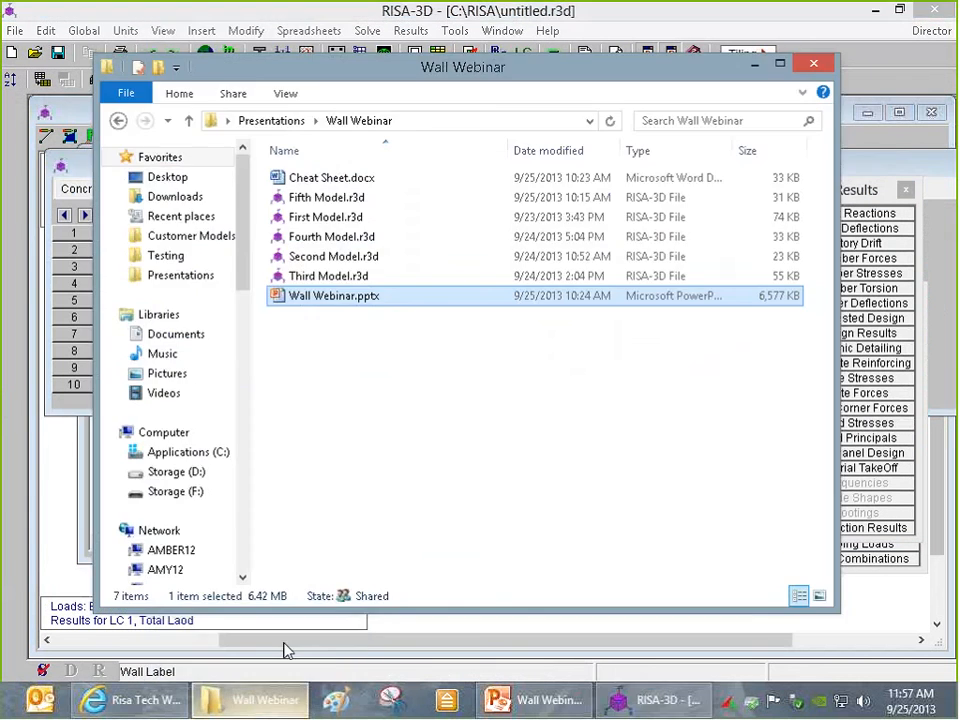
double_click(326, 199)
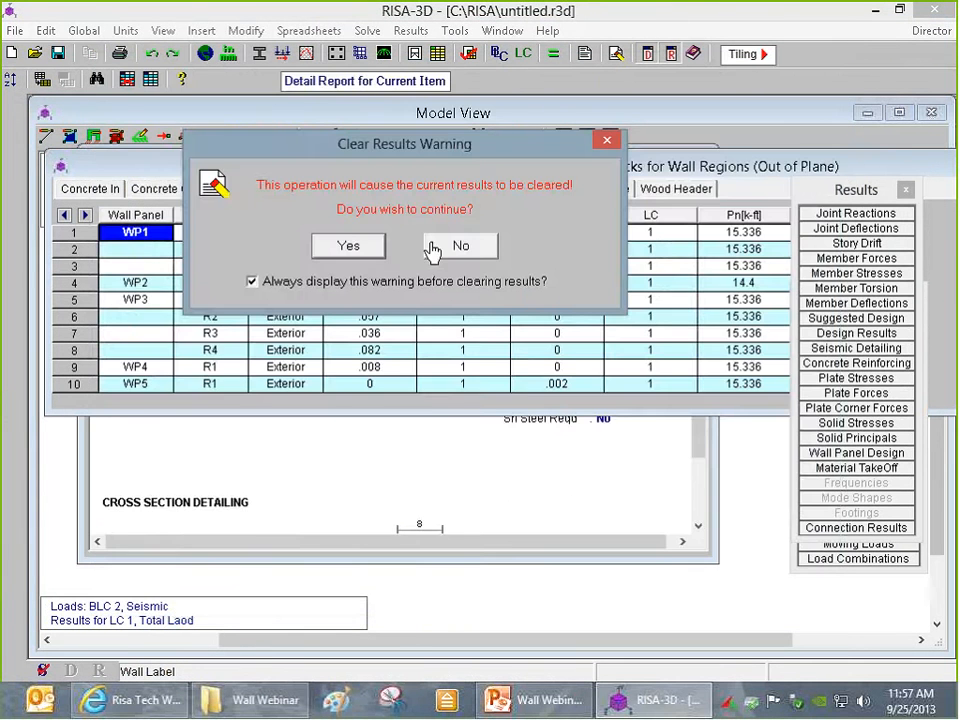
left_click(360, 246)
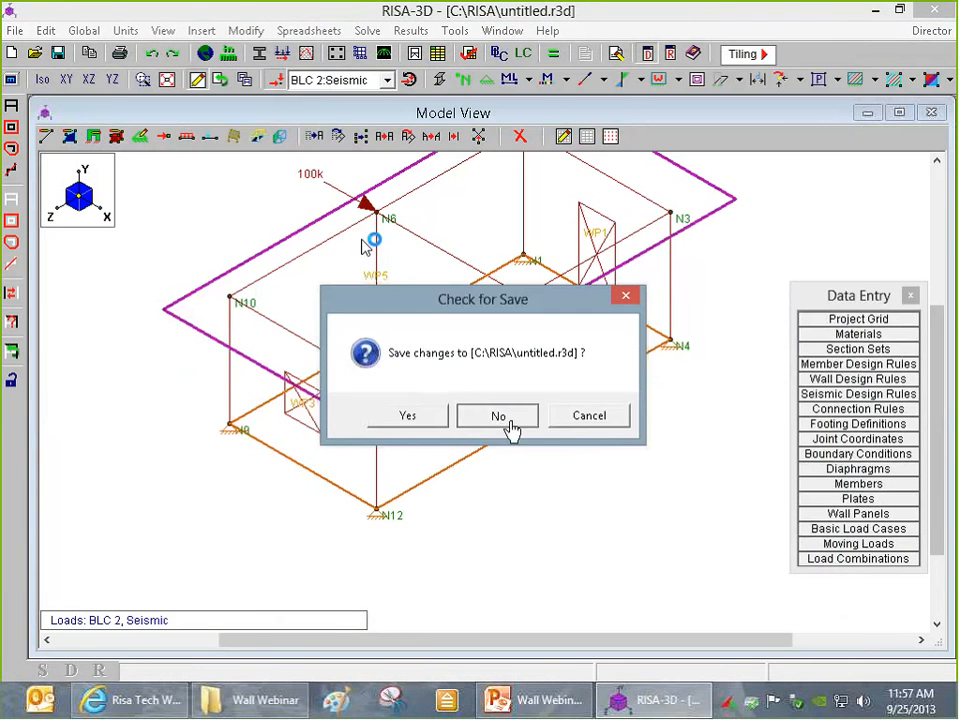
left_click(497, 413)
left_click(424, 574)
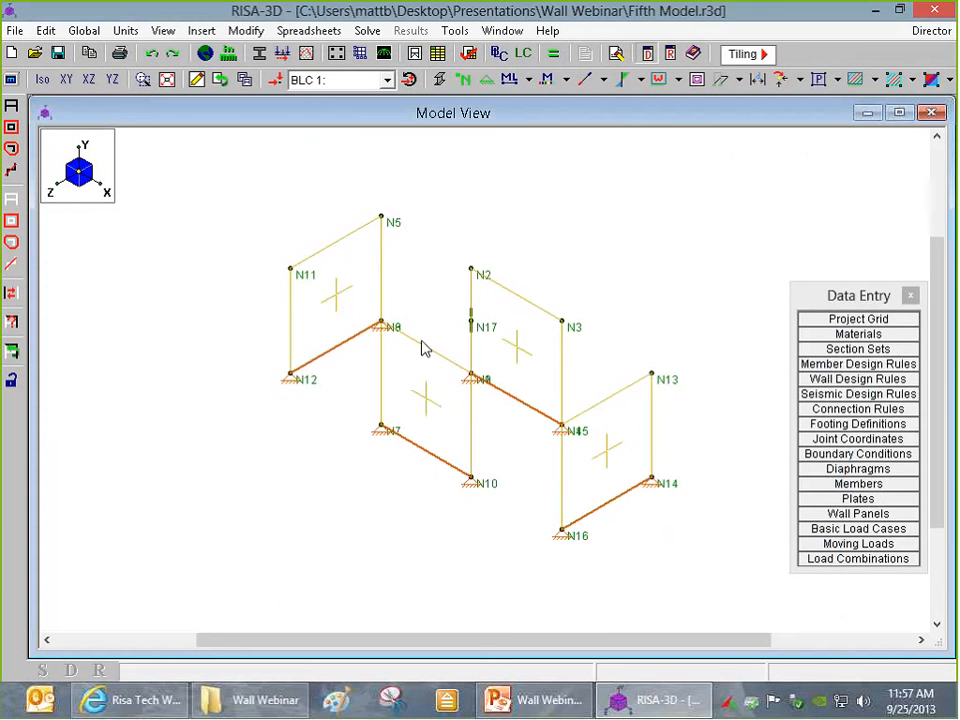
- Display the roof diaphragm on the model and examine the four wood wall panels beneath it in 3D
scroll(420, 352, "up", 1)
middle_click_drag(545, 415, 468, 422, "ctrl")
left_click(697, 80)
scroll(532, 322, "down", 2)
mouse_move(496, 528)
middle_mouse_down("ctrl")
mouse_move(524, 534)
mouse_move(500, 533)
middle_mouse_up("ctrl")
left_click(42, 79)
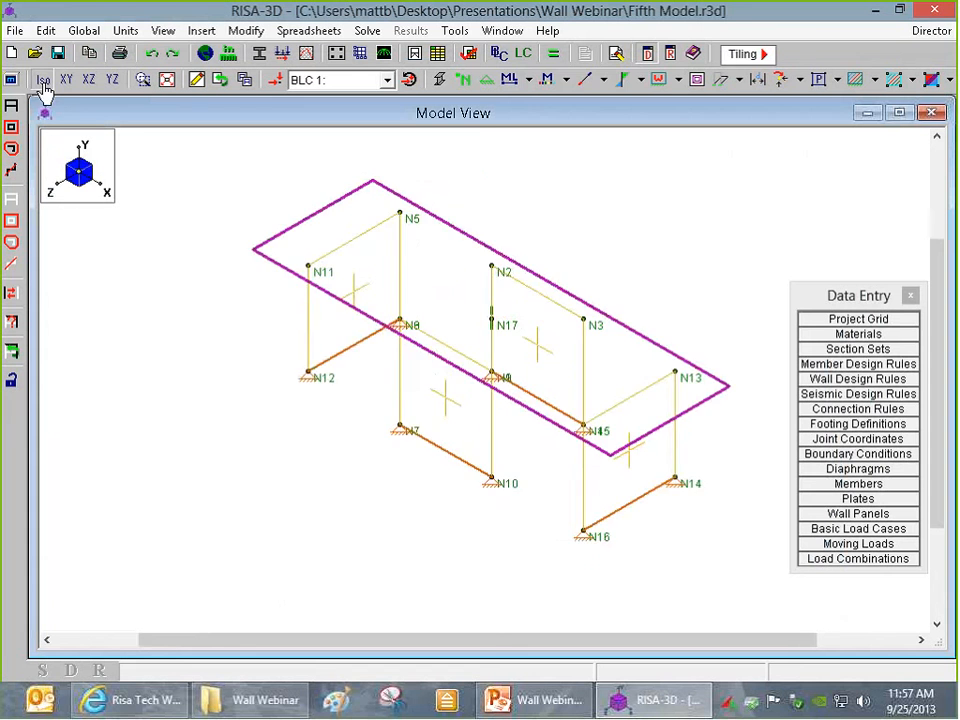
middle_click_drag(600, 525, 660, 512, "ctrl")
scroll(660, 512, "up", 2)
scroll(575, 460, "down", 2)
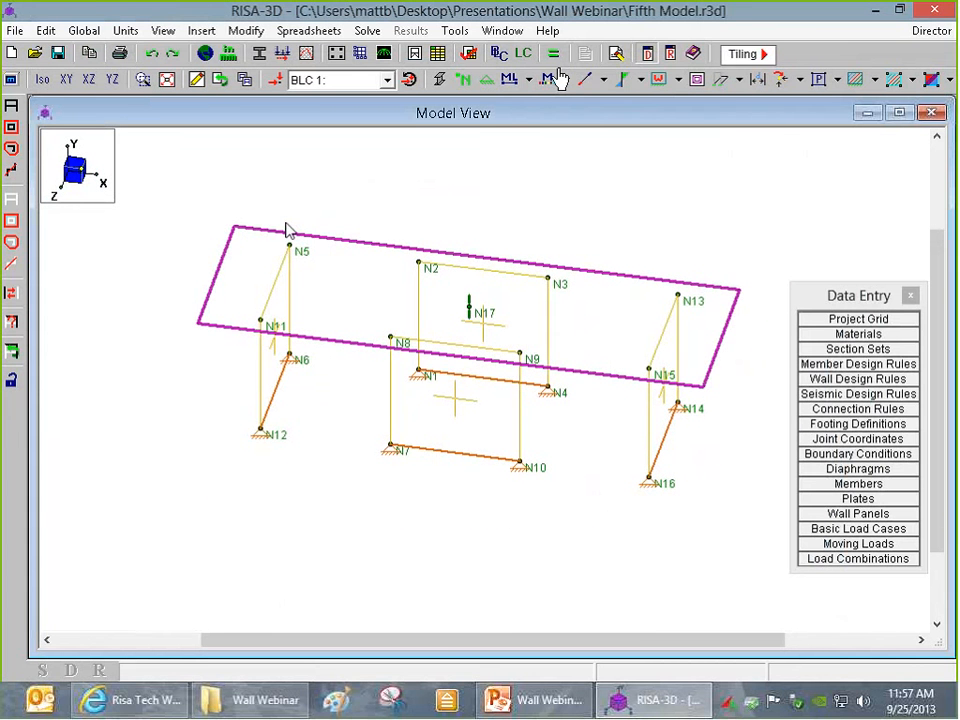
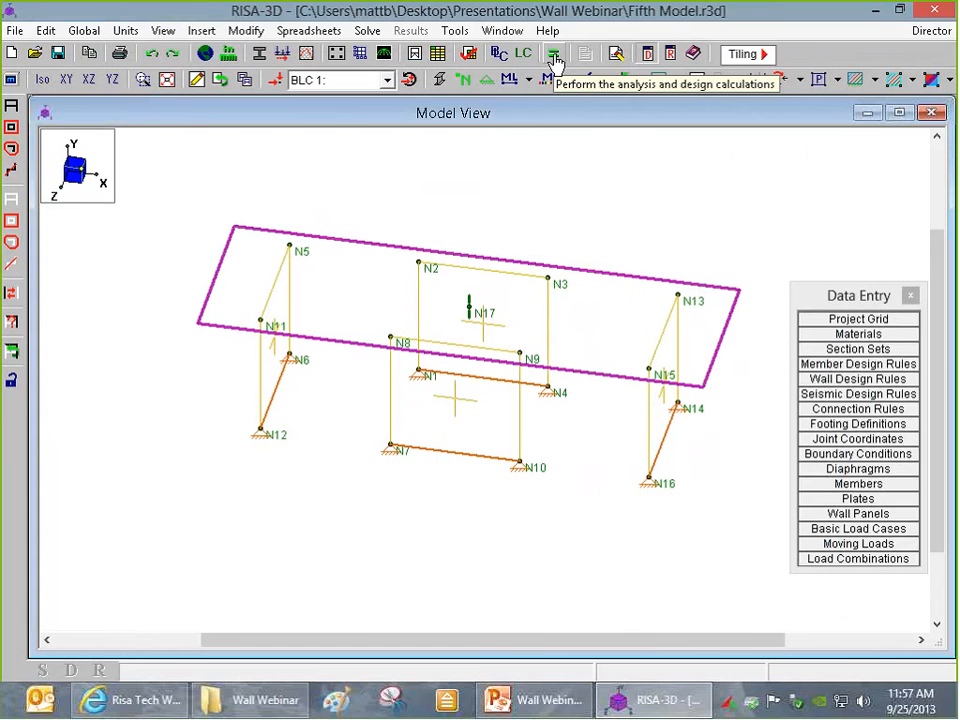
- Solve the wood wall model for single load combination 1 and return from the joint reactions to the model view
left_click(554, 55)
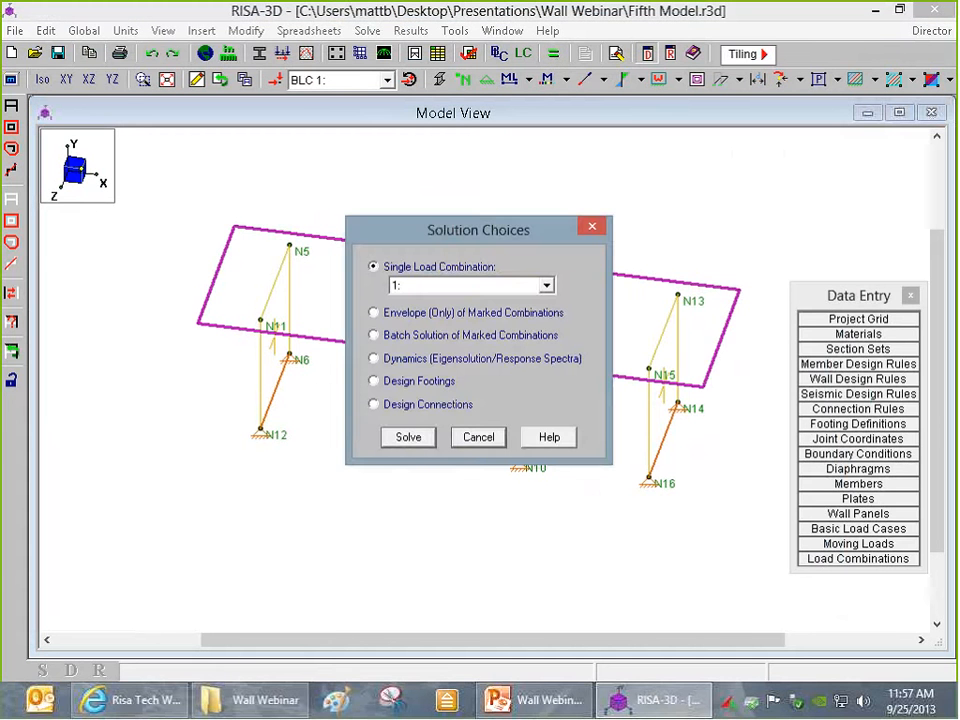
left_click(408, 437)
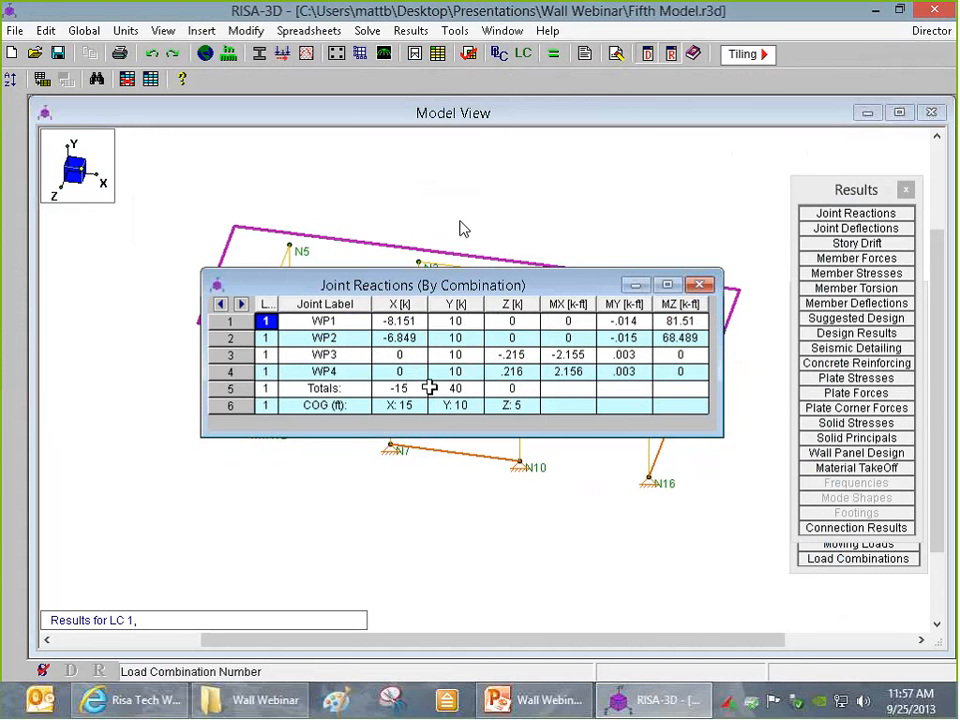
left_click(466, 228)
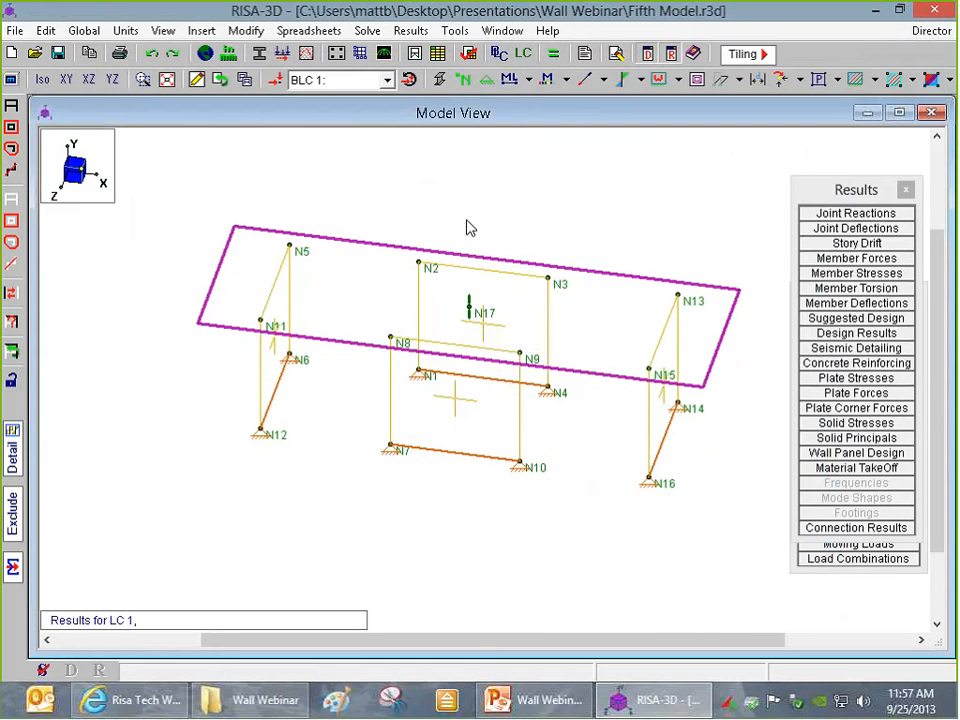
- Display the BLC 1 loads on the model and label the wall panels with their design rules
left_click(275, 80)
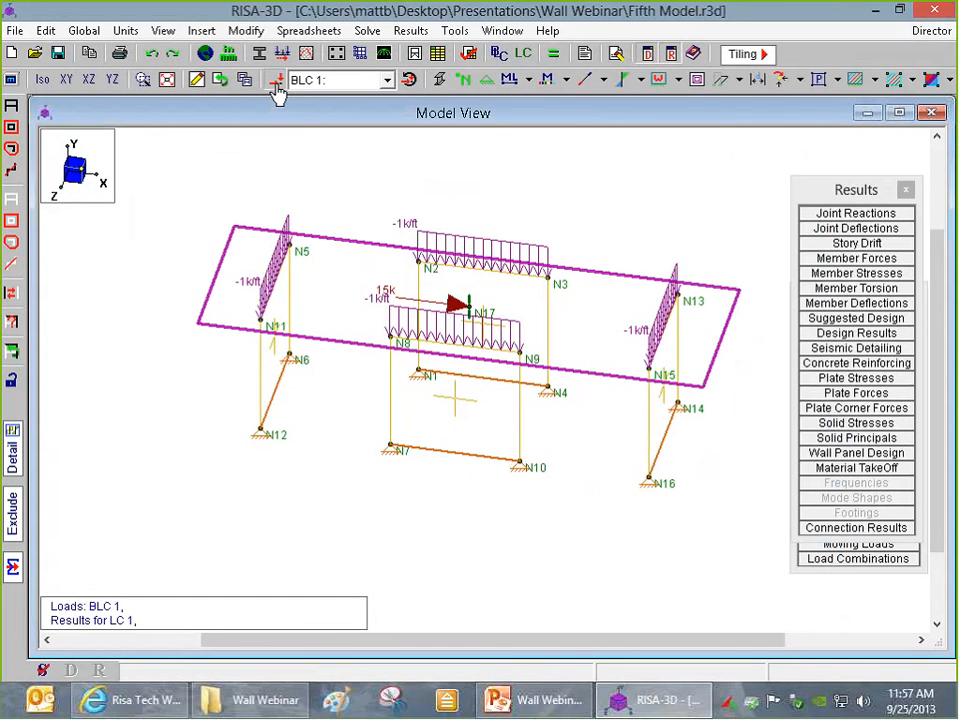
middle_click_drag(505, 541, 417, 551, "ctrl")
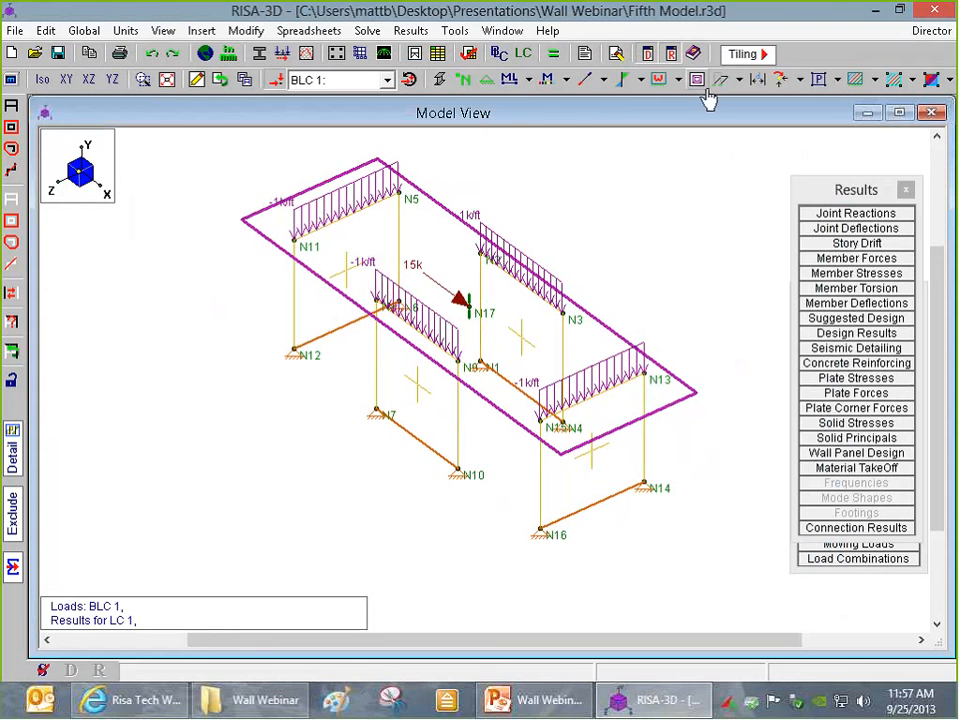
left_click(679, 80)
left_click(723, 186)
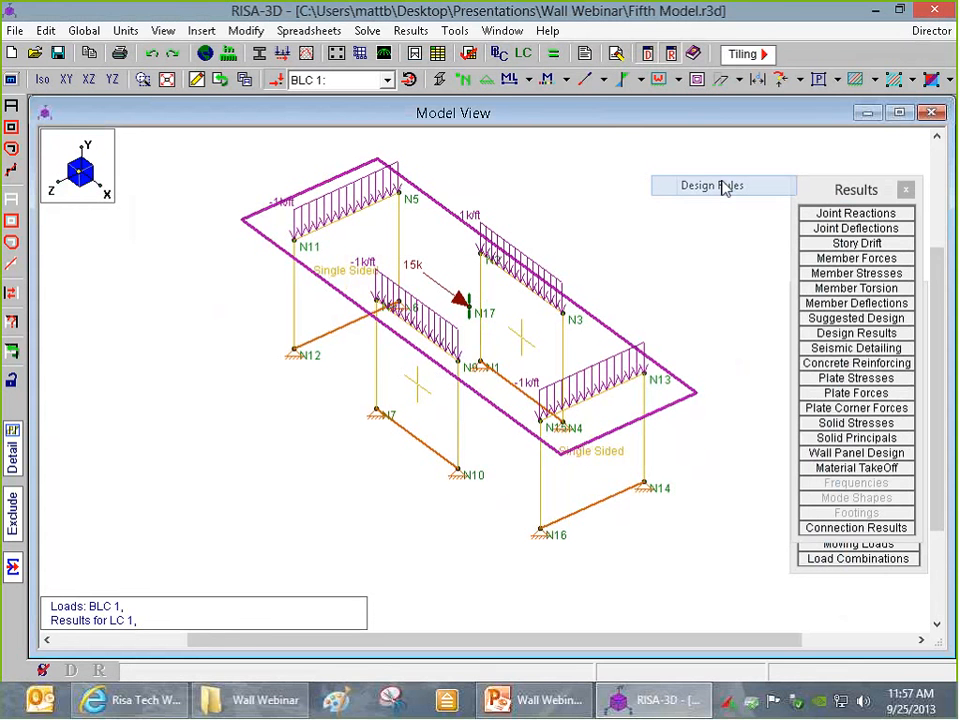
- Check the Double Sided Panel setting in the wood wall fastener design rules, widening its column, and return to the model view
left_click_drag(848, 186, 765, 176)
left_click_drag(853, 293, 837, 212)
left_click(851, 228)
left_click(821, 140)
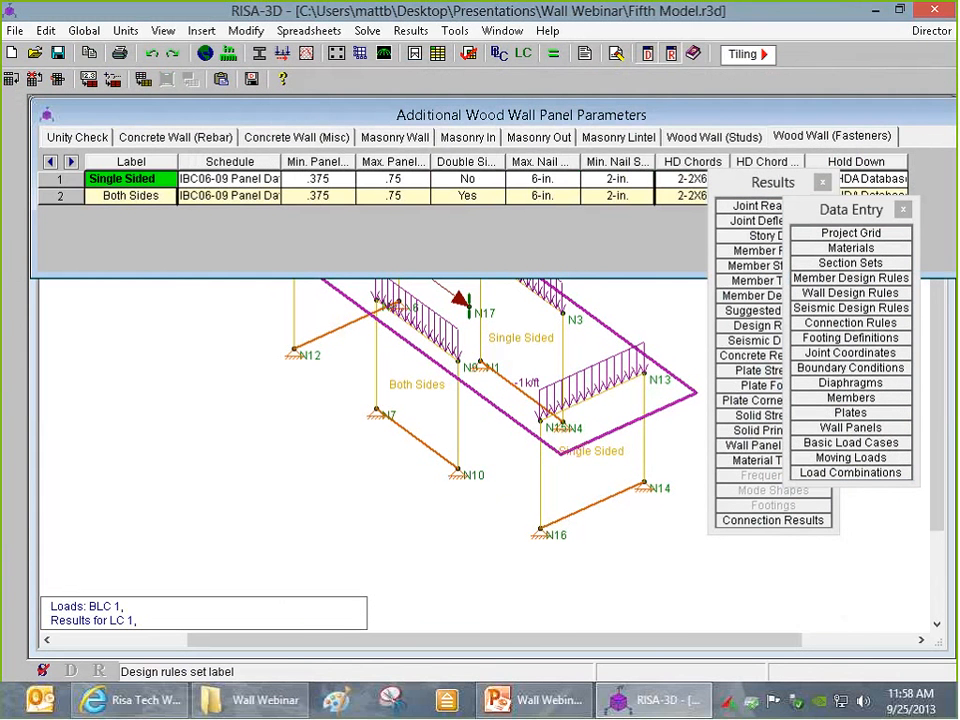
left_click_drag(773, 182, 800, 292)
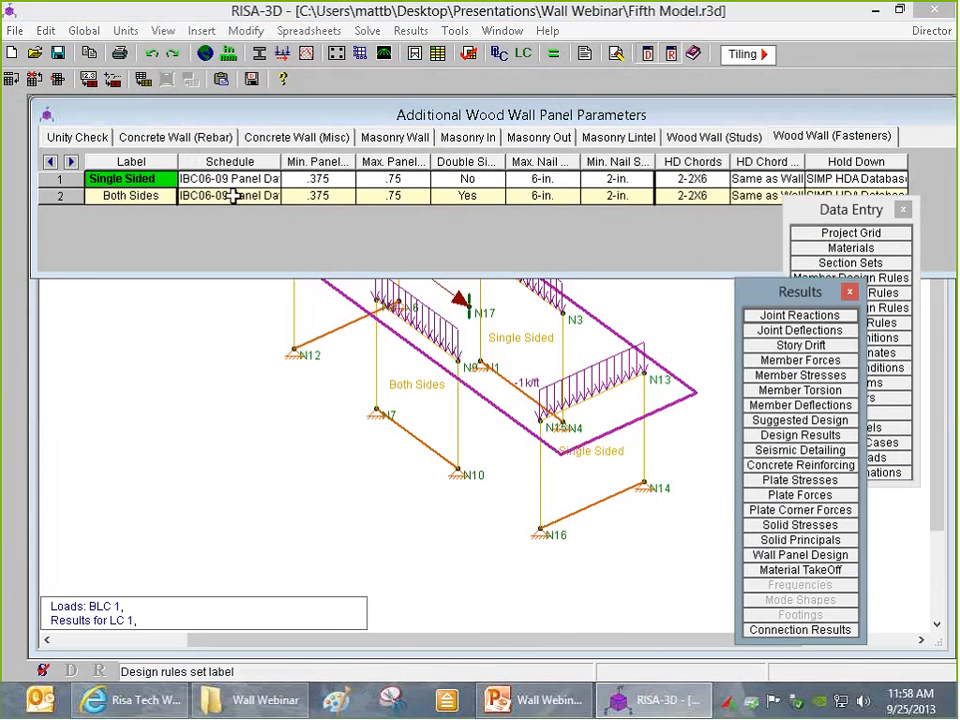
left_click_drag(506, 162, 571, 163)
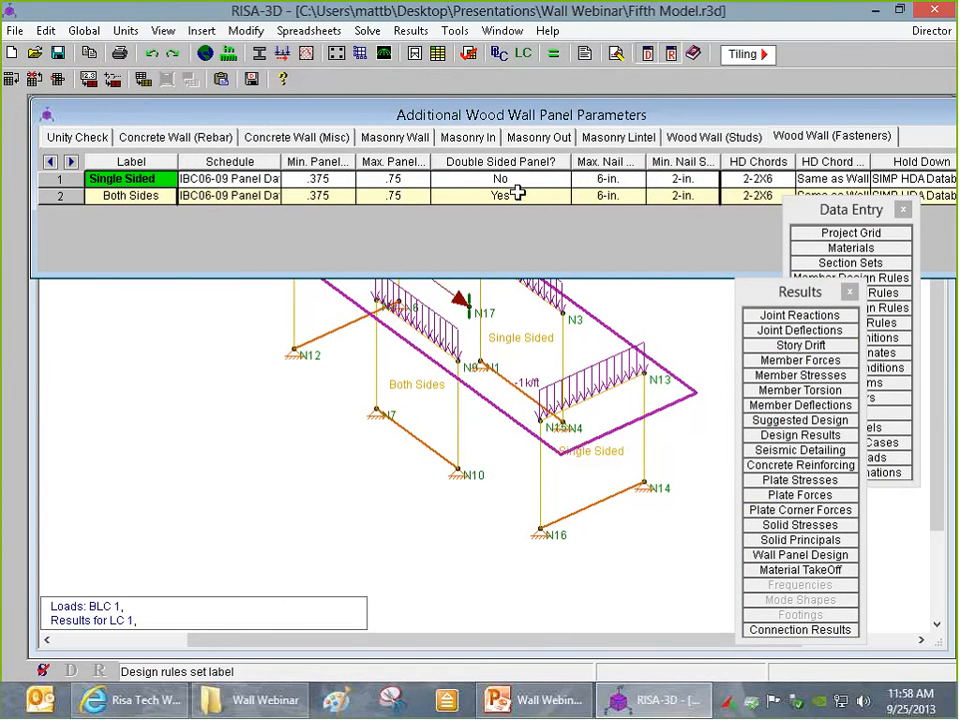
left_click(631, 305)
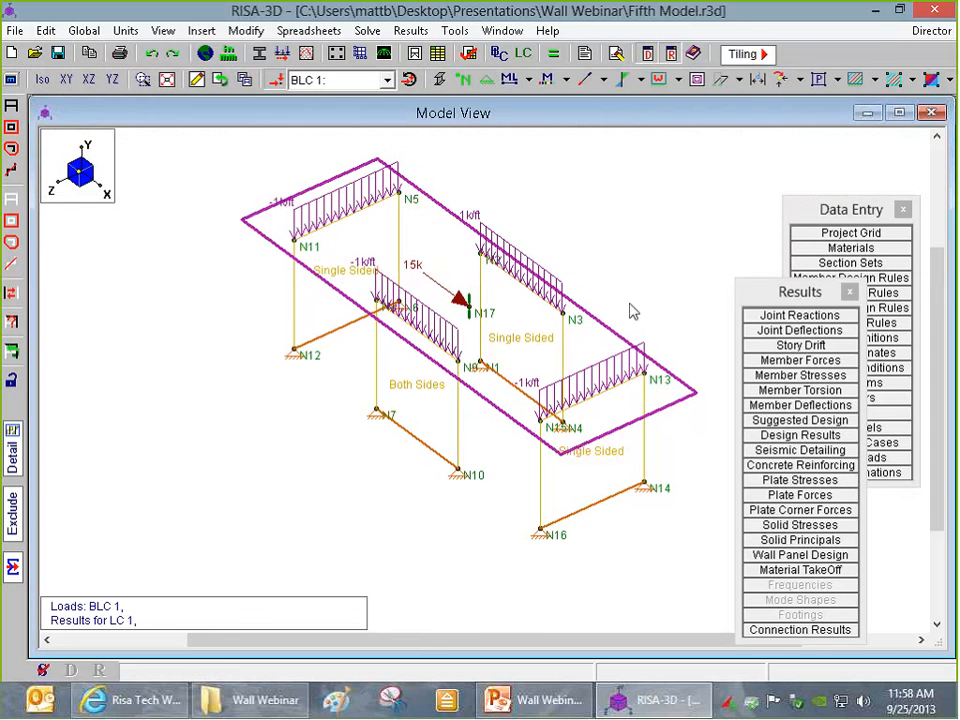
- Solve the wood wall model again for load combination 1, clearing the current results
left_click(553, 55)
left_click(408, 436)
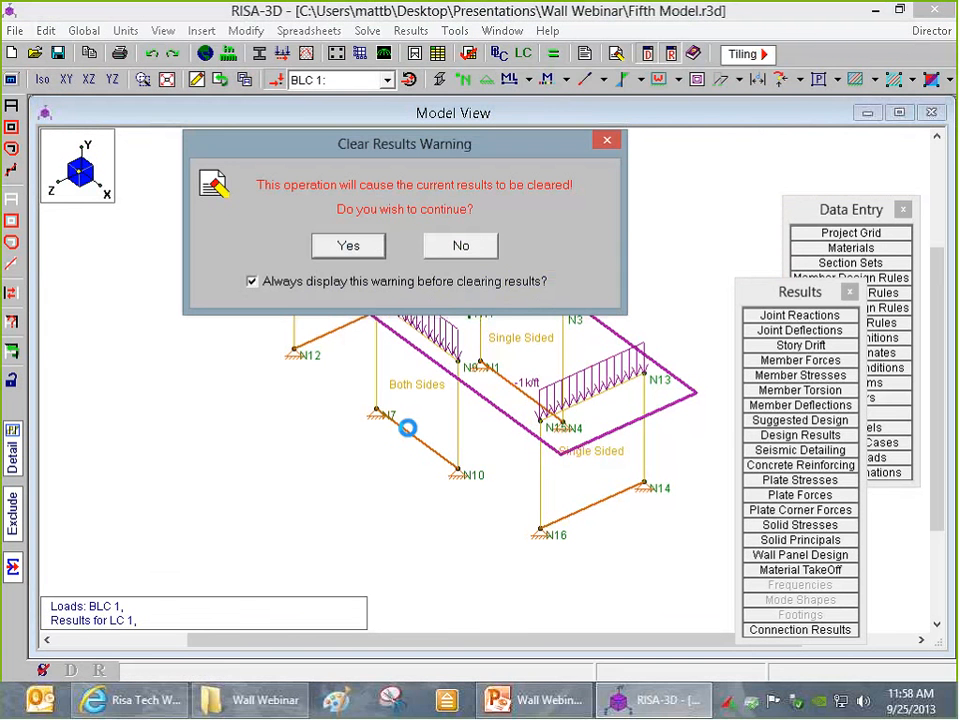
left_click(345, 250)
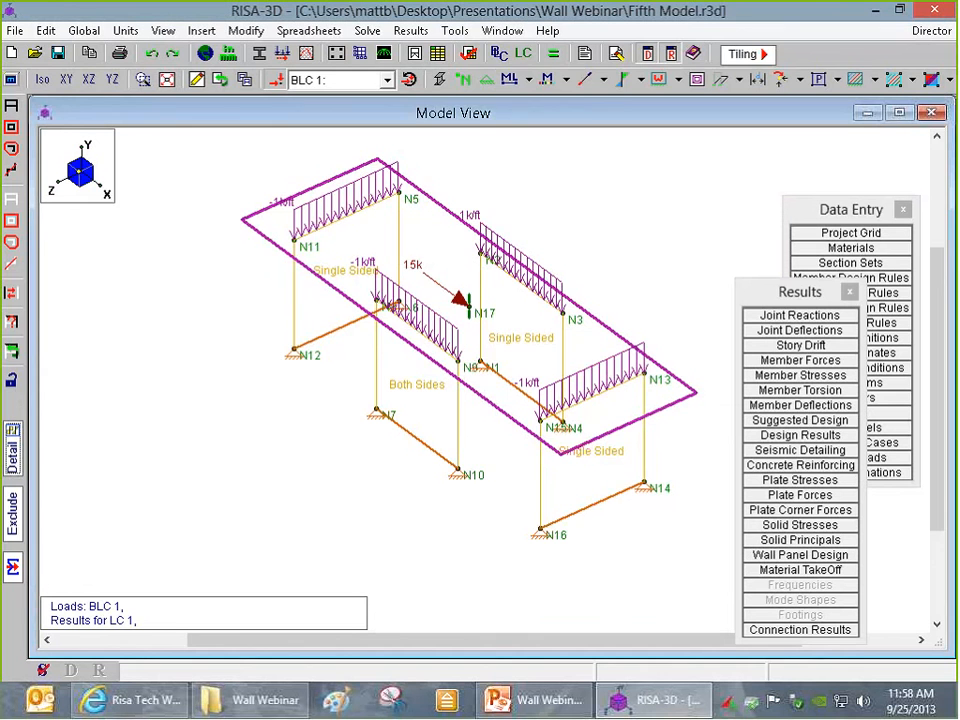
- Check the selected shear panel in the detail report of the rear single-sided wall WP1 and close the report
left_click(12, 452)
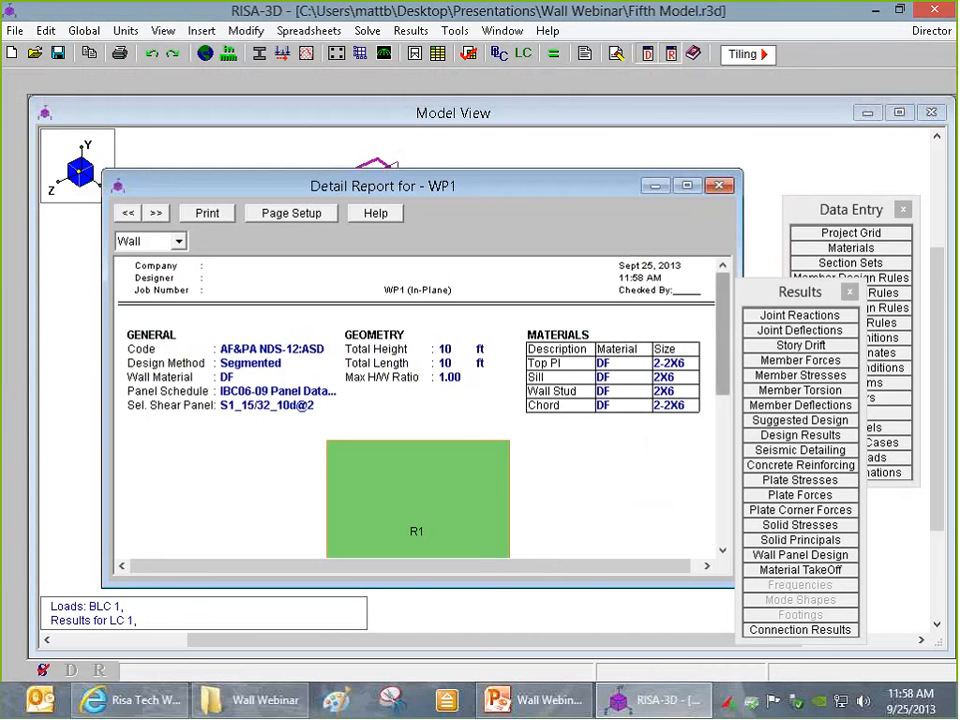
scroll(731, 322, "down", 2)
scroll(731, 340, "down", 5)
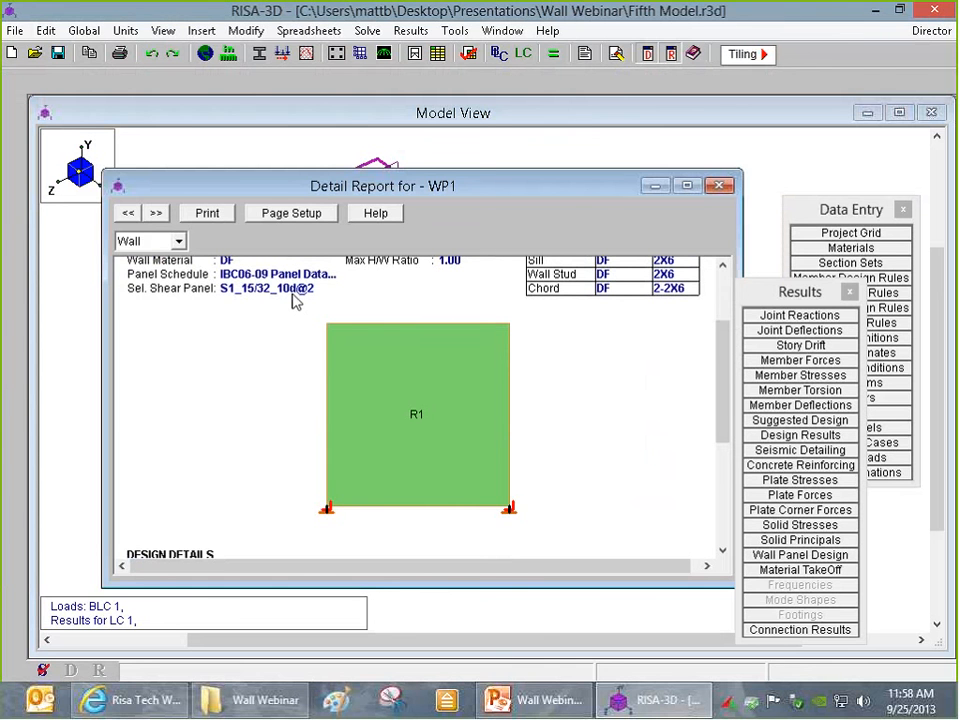
left_click(719, 185)
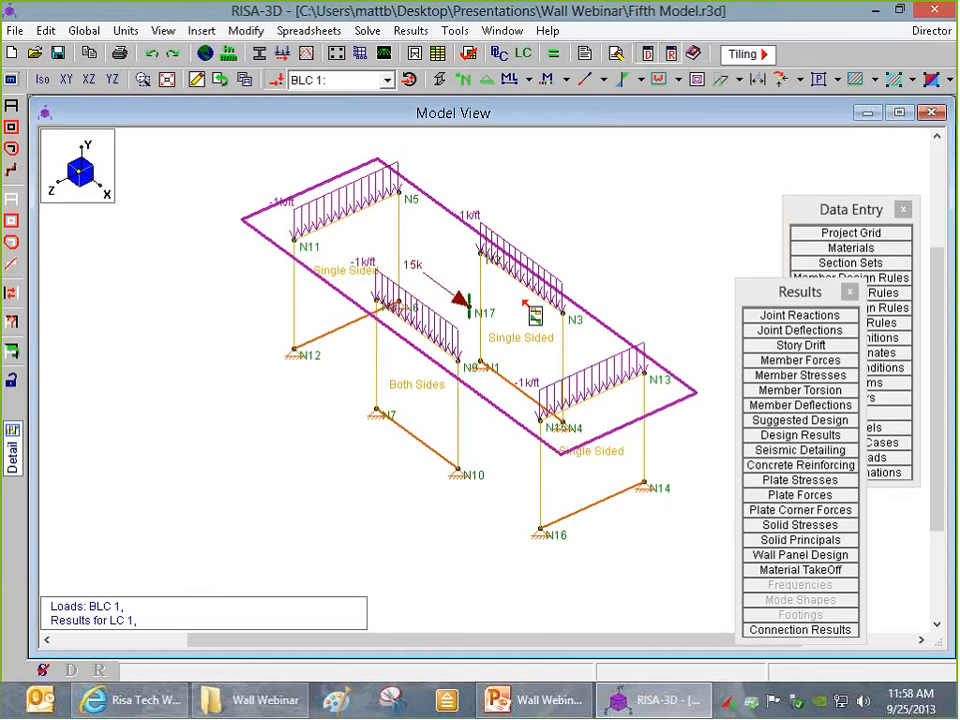
- Examine the selected shear panel in wall WP2's detail report, rearranging and enlarging the windows, and close the report
left_click(492, 336)
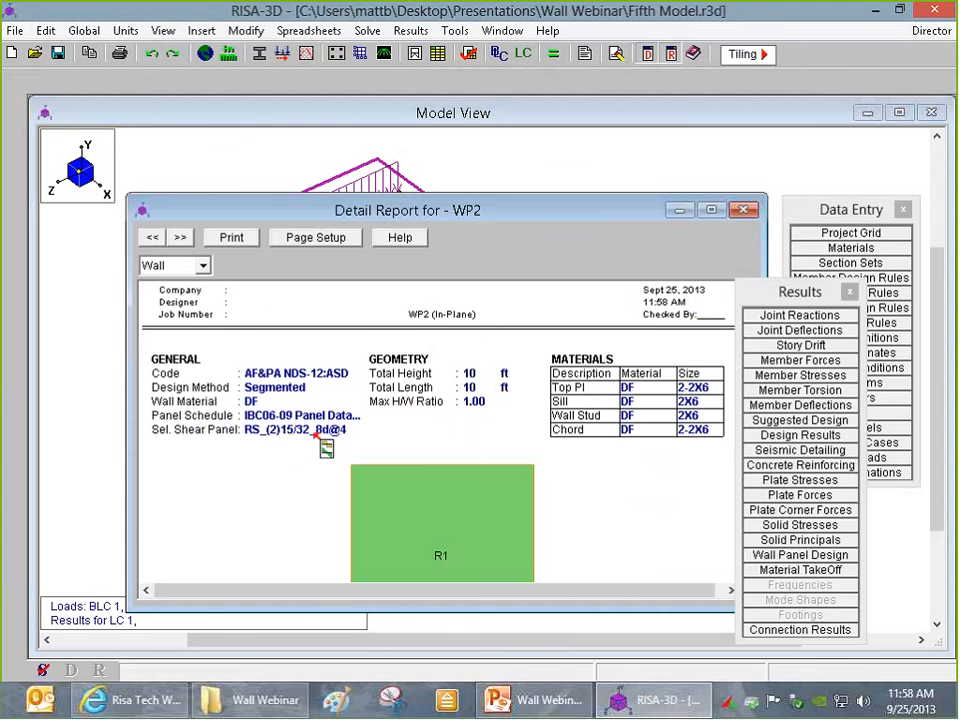
left_click(787, 292)
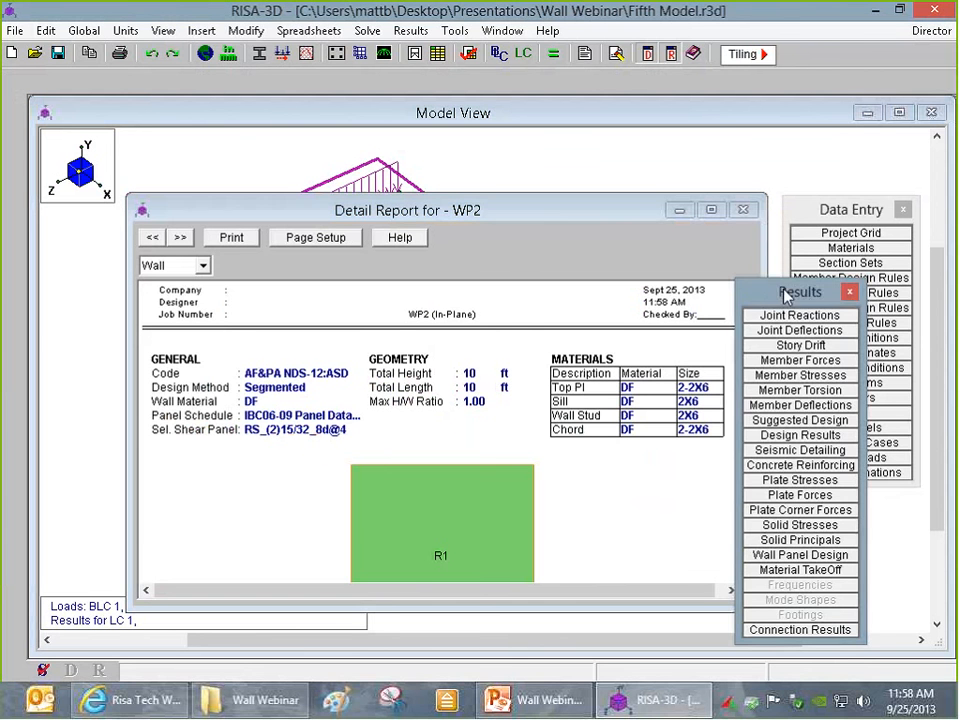
left_click_drag(787, 292, 833, 282)
left_click_drag(607, 213, 568, 146)
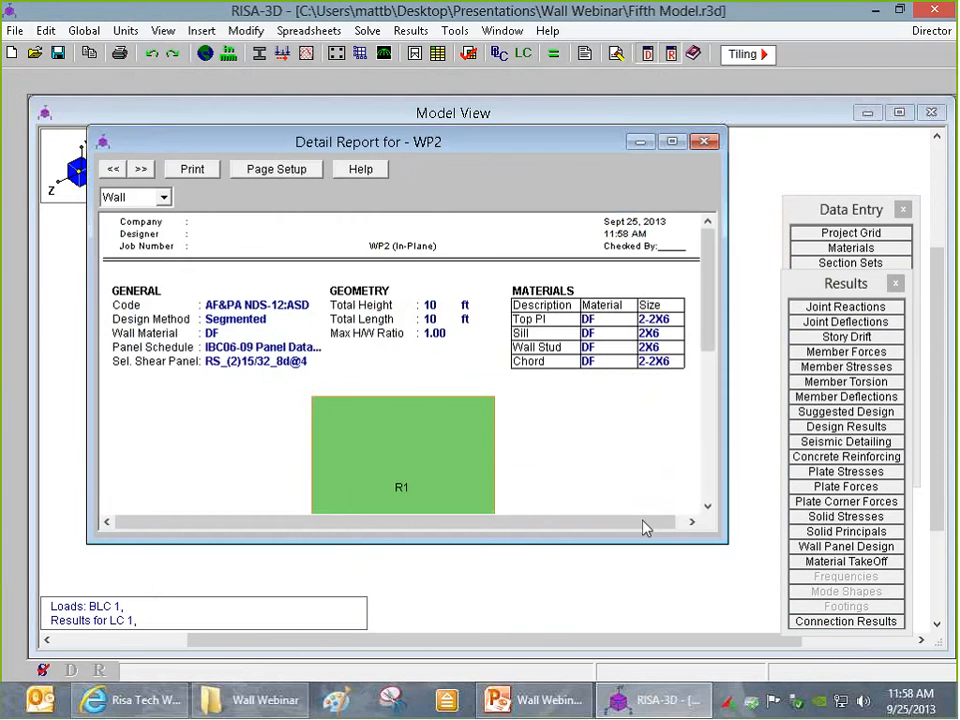
left_click_drag(643, 545, 642, 595)
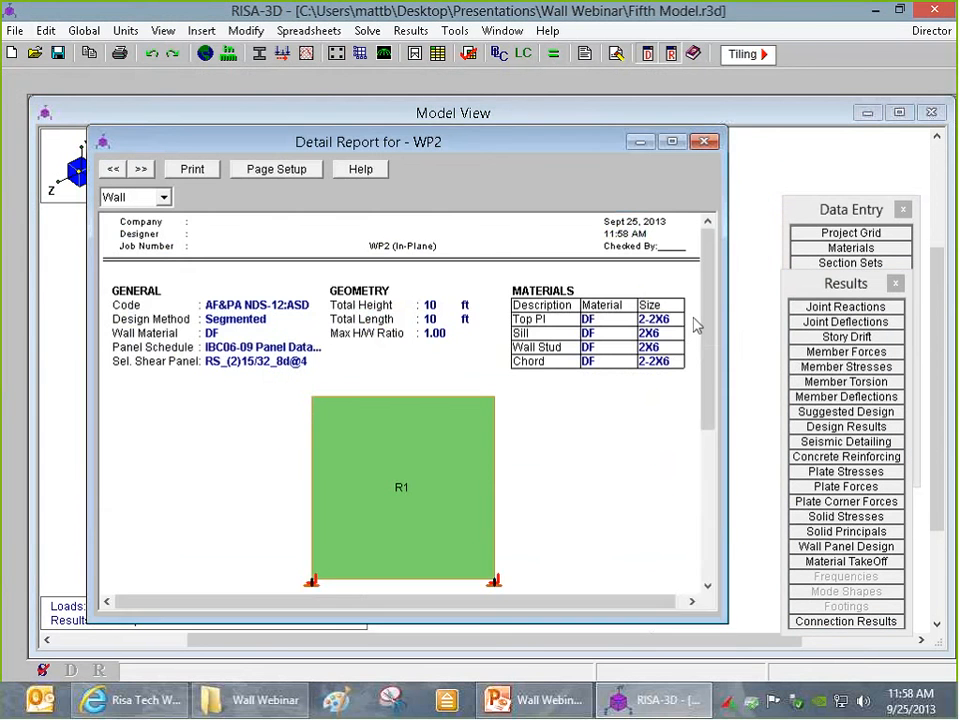
left_click(705, 141)
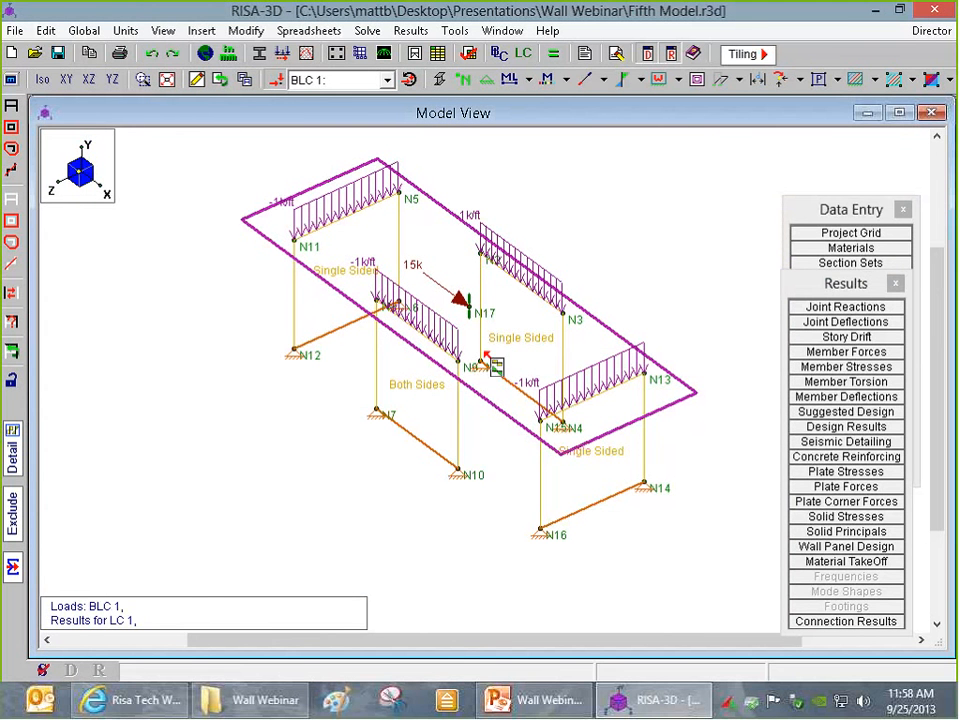
- Label the wall panels in the model view with their names instead of their design rules
scroll(485, 352, "down", 1)
scroll(572, 321, "up", 4)
scroll(559, 320, "down", 3)
scroll(535, 281, "up", 2)
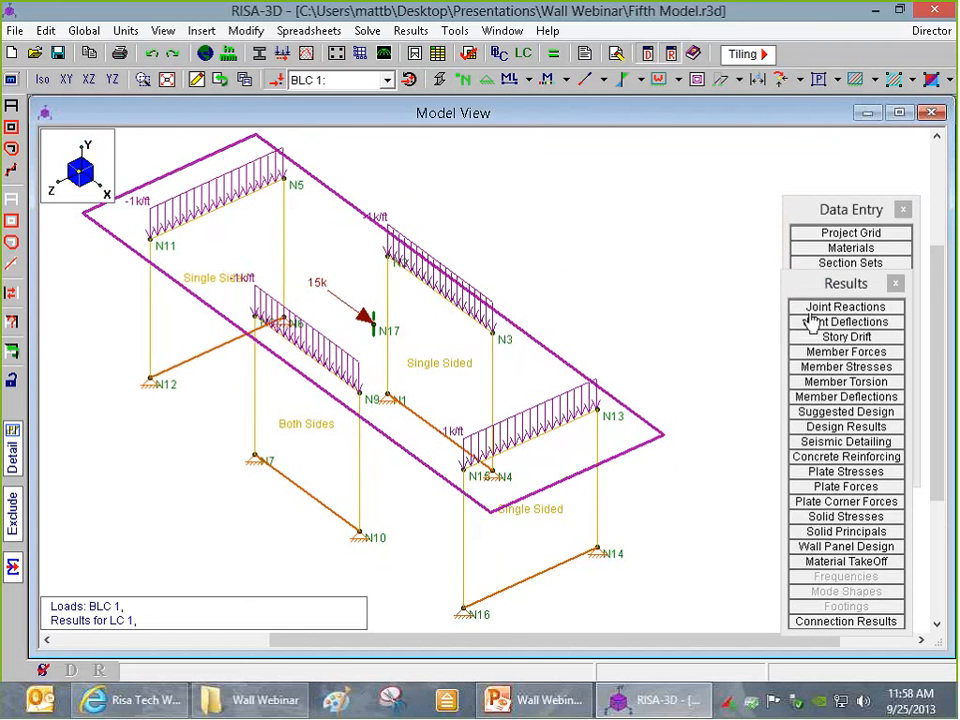
left_click(680, 80)
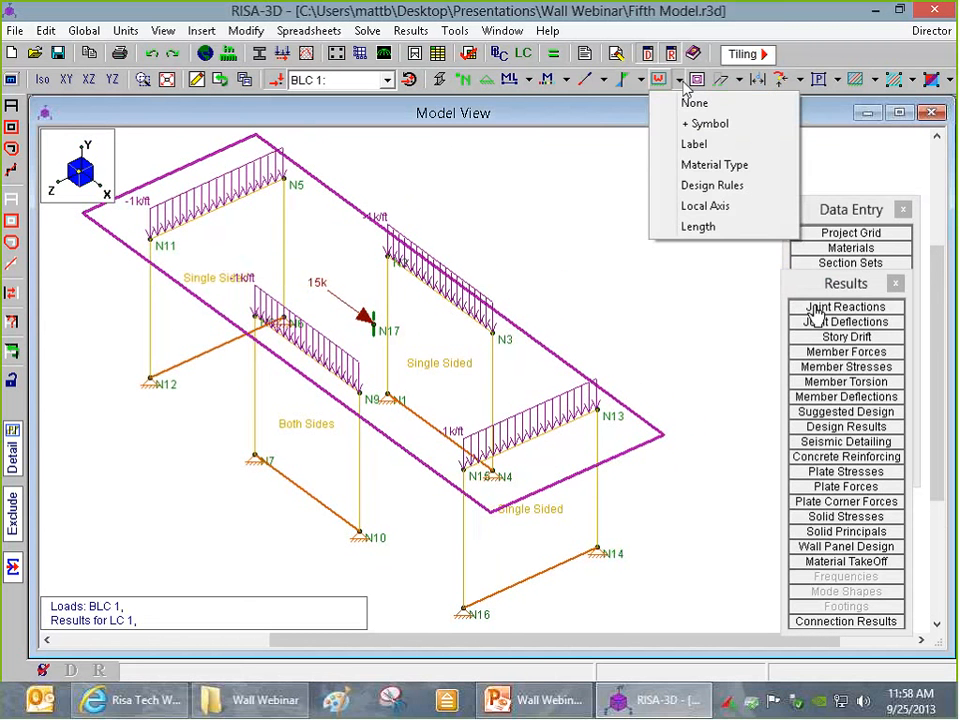
left_click(694, 144)
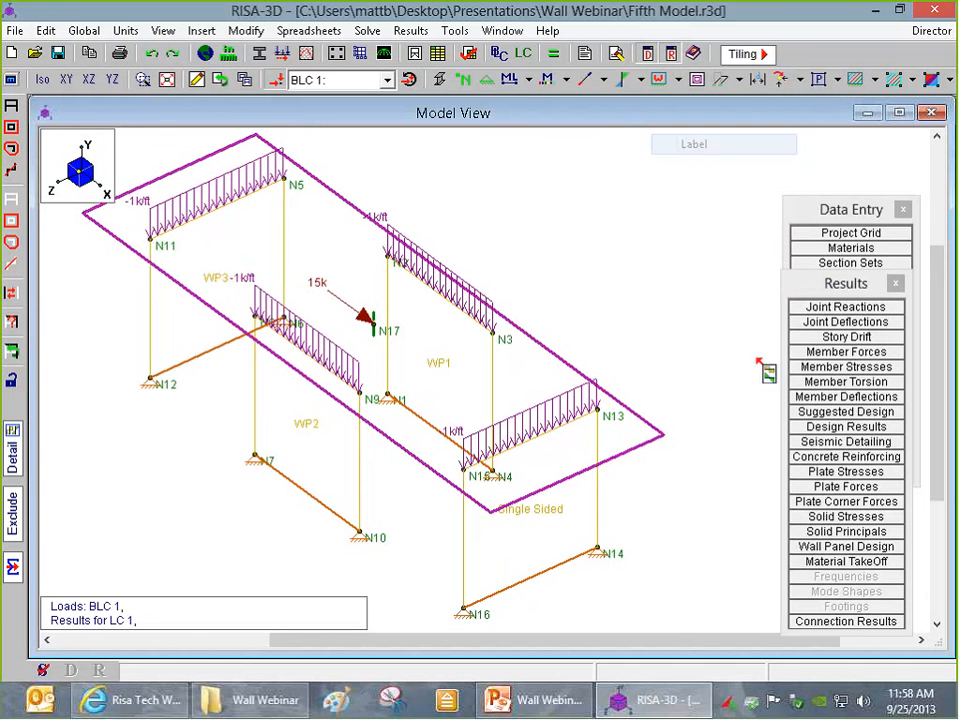
- Compare the X-direction joint reactions of WP1 and WP2 against the model and close the reactions table
left_click(845, 307)
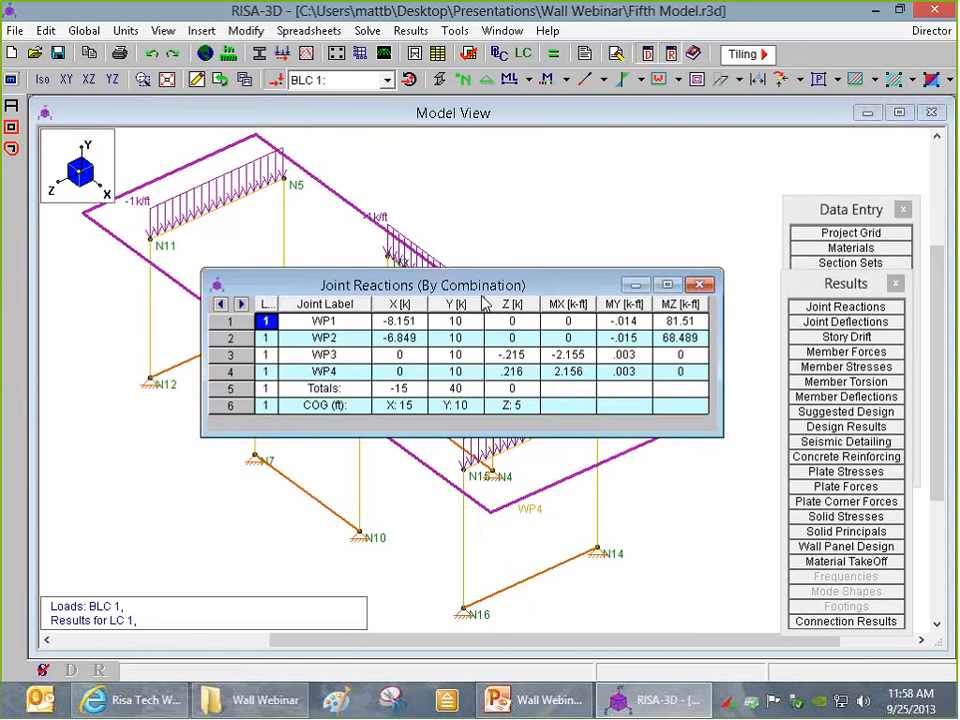
left_click_drag(454, 285, 565, 490)
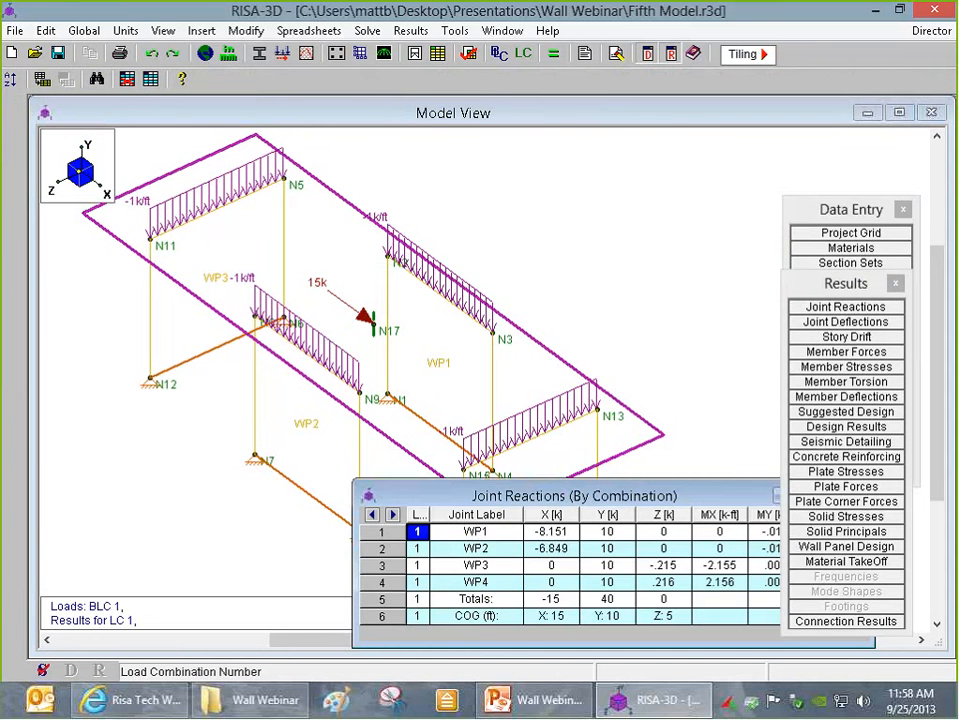
left_click(551, 549)
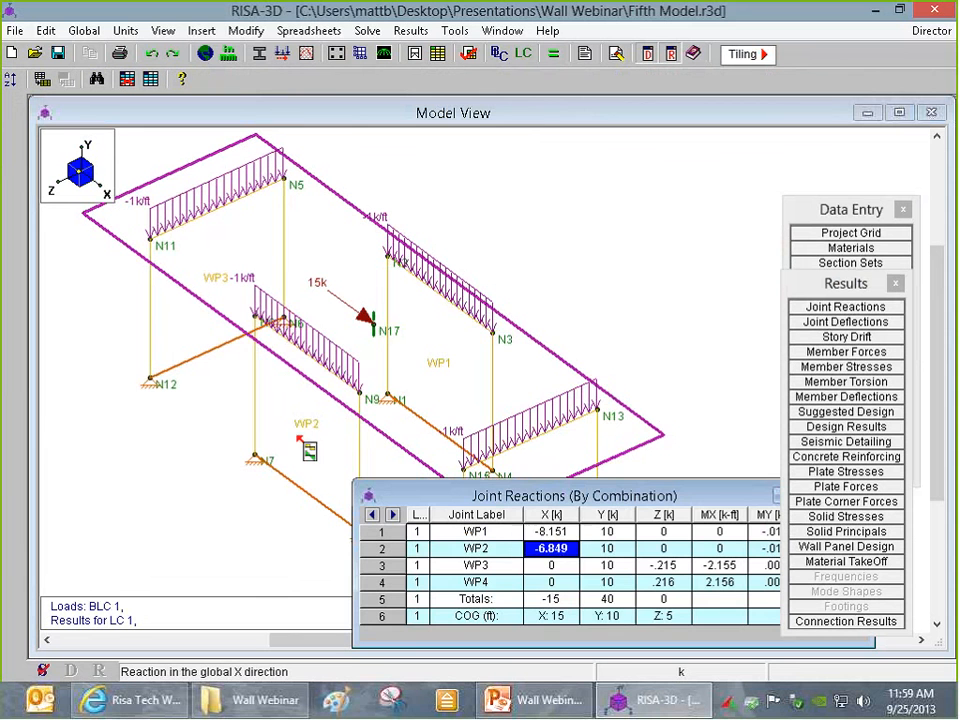
left_click_drag(516, 496, 344, 308)
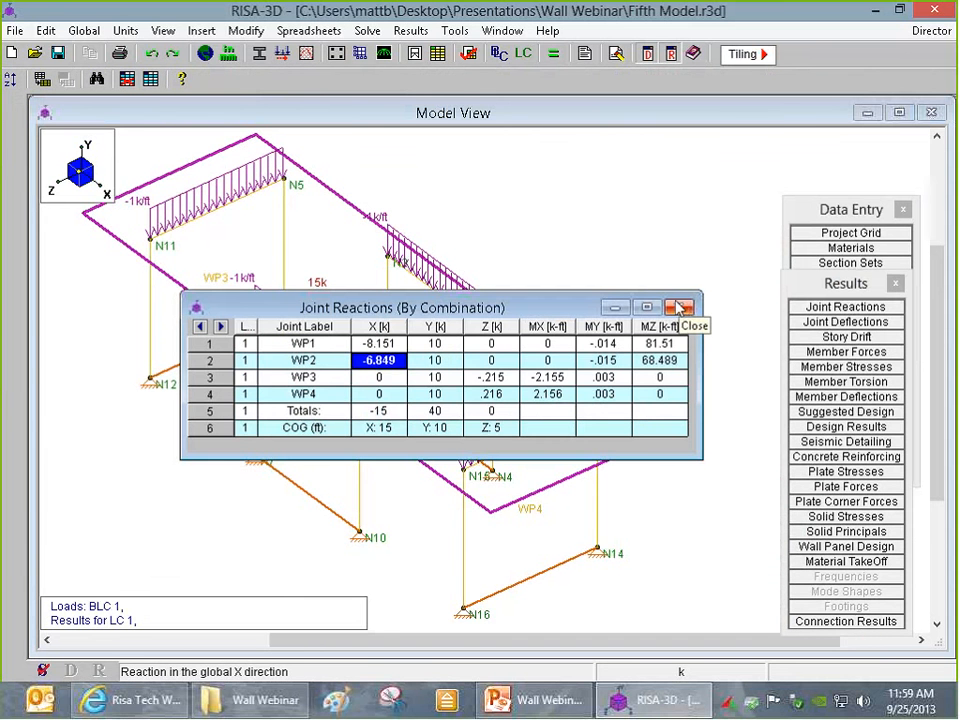
left_click(679, 308)
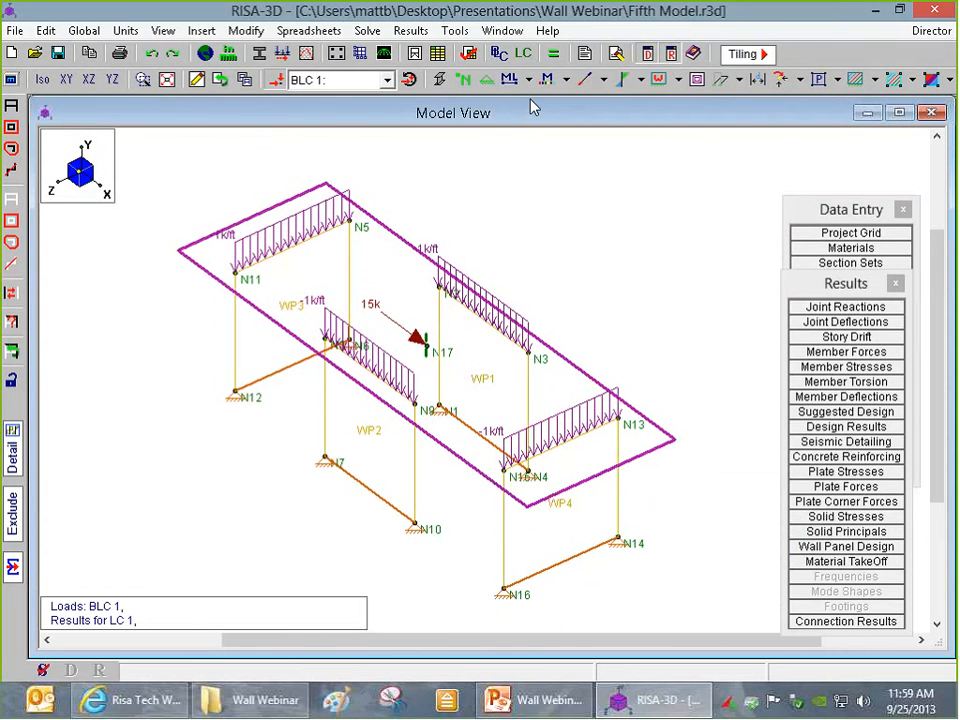
- Open the detail report for WP1, enlarge its window and examine the design details and deflection results
scroll(540, 257, "down", 2)
scroll(530, 343, "up", 1)
left_click(530, 343)
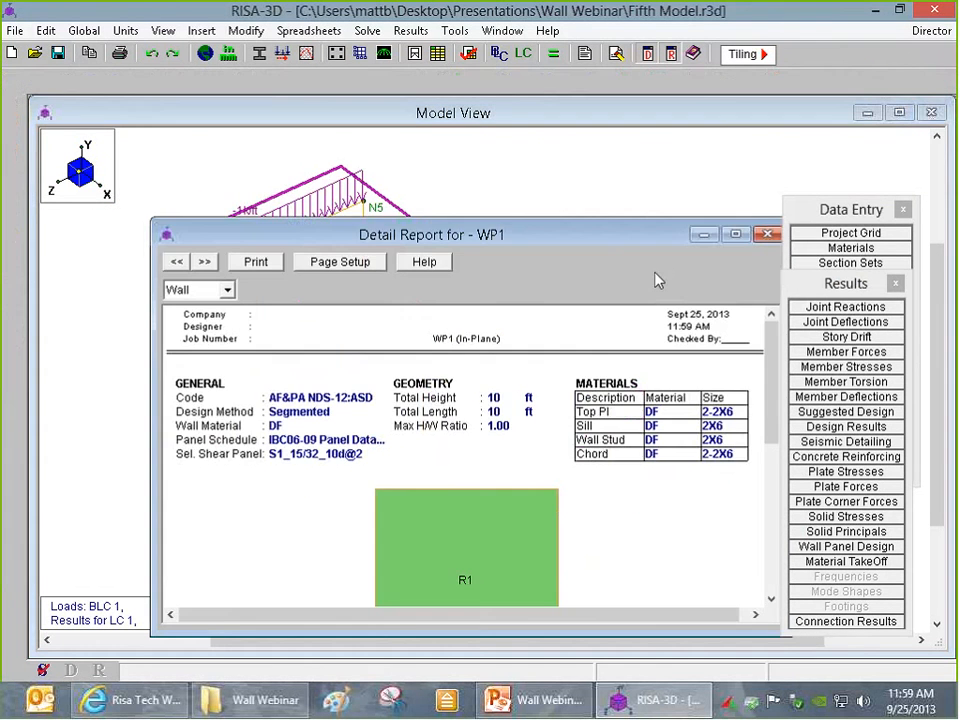
left_click_drag(593, 233, 532, 115)
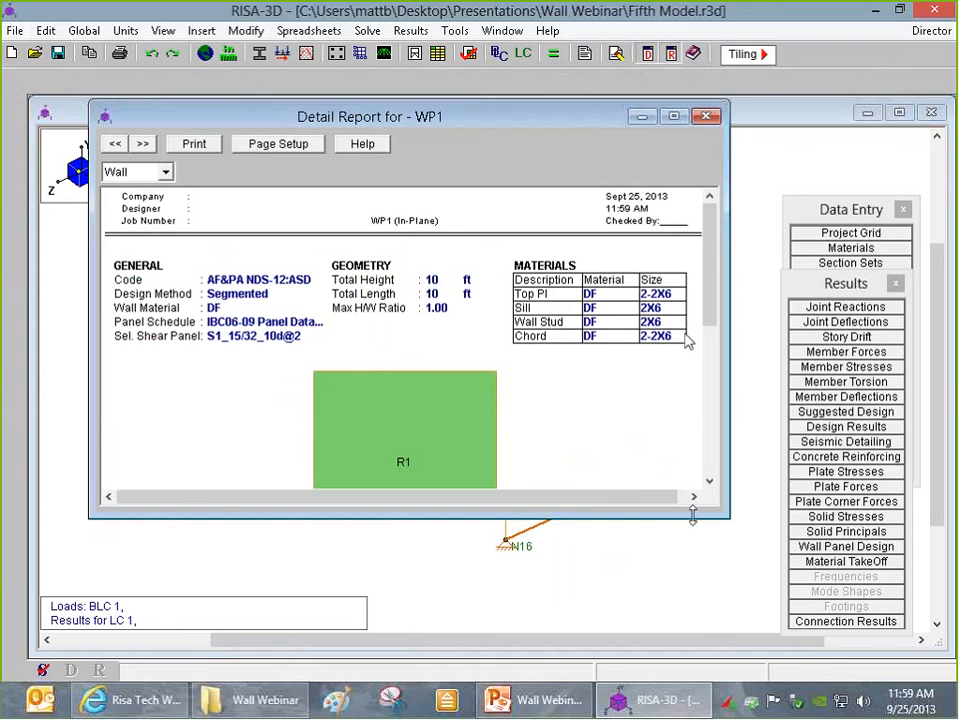
left_click_drag(693, 518, 707, 650)
left_click_drag(706, 287, 718, 444)
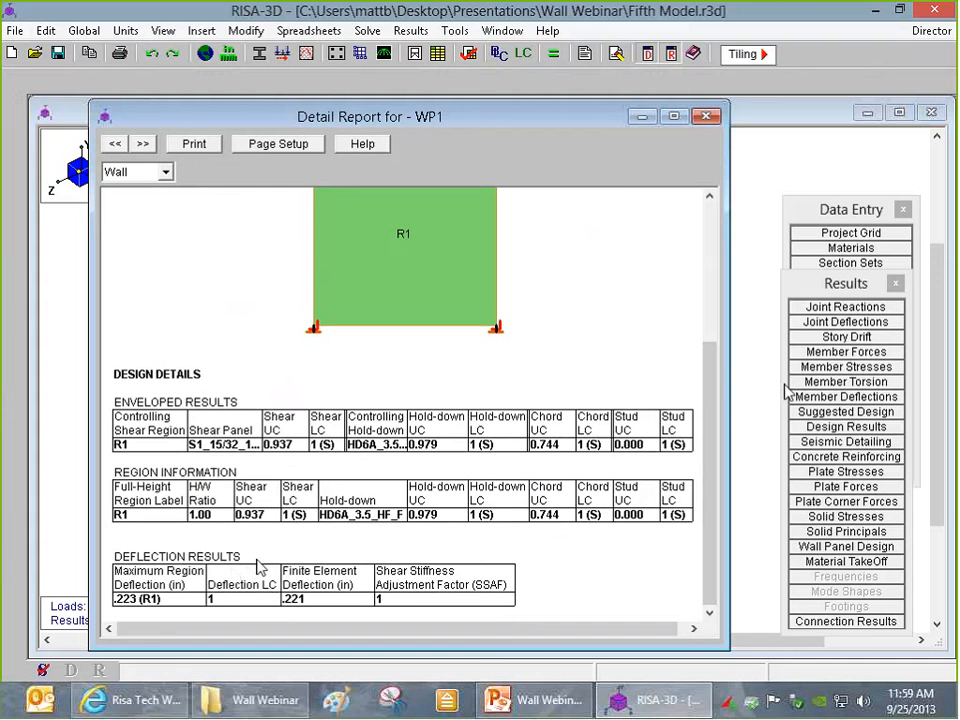
left_click_drag(714, 386, 714, 246)
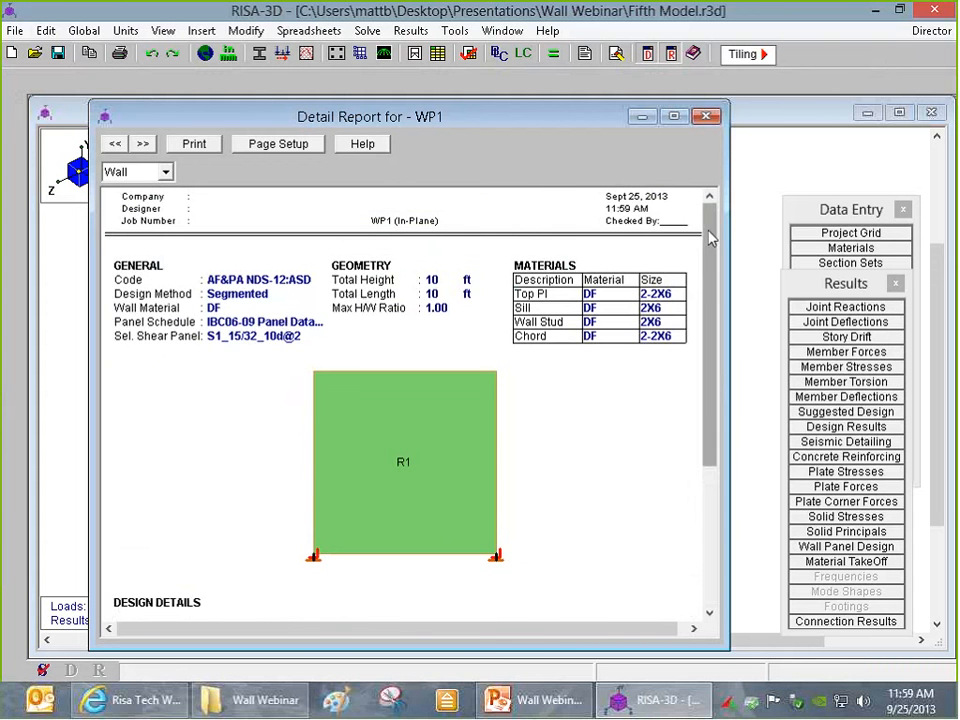
left_click_drag(711, 237, 707, 439)
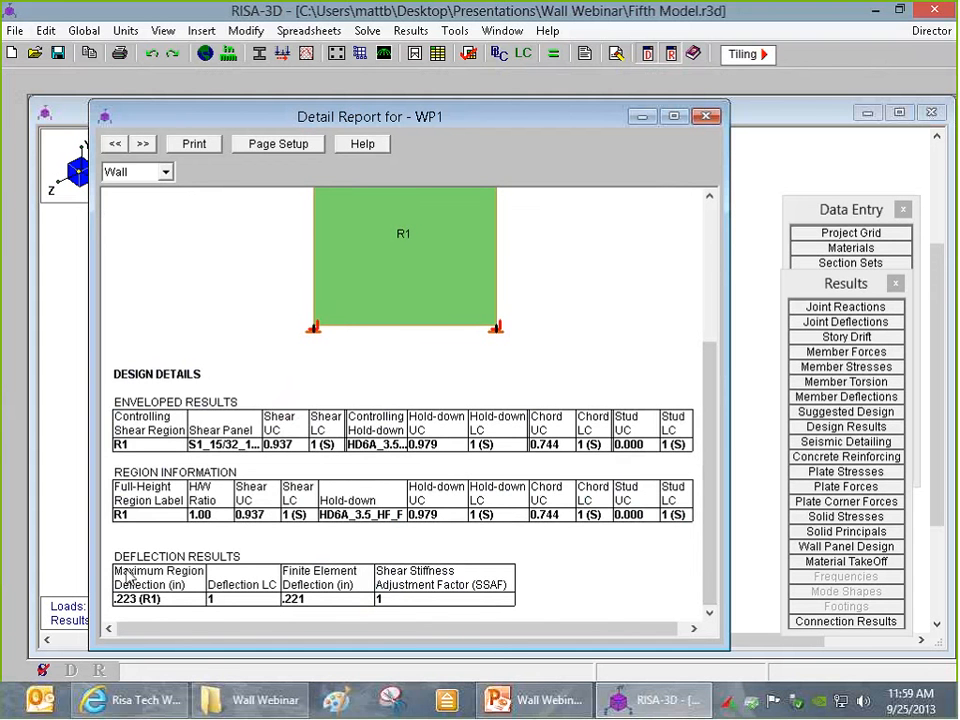
- Switch WP1's detail report to region R1 and examine its deflection components and selected shear panel details
left_click(145, 172)
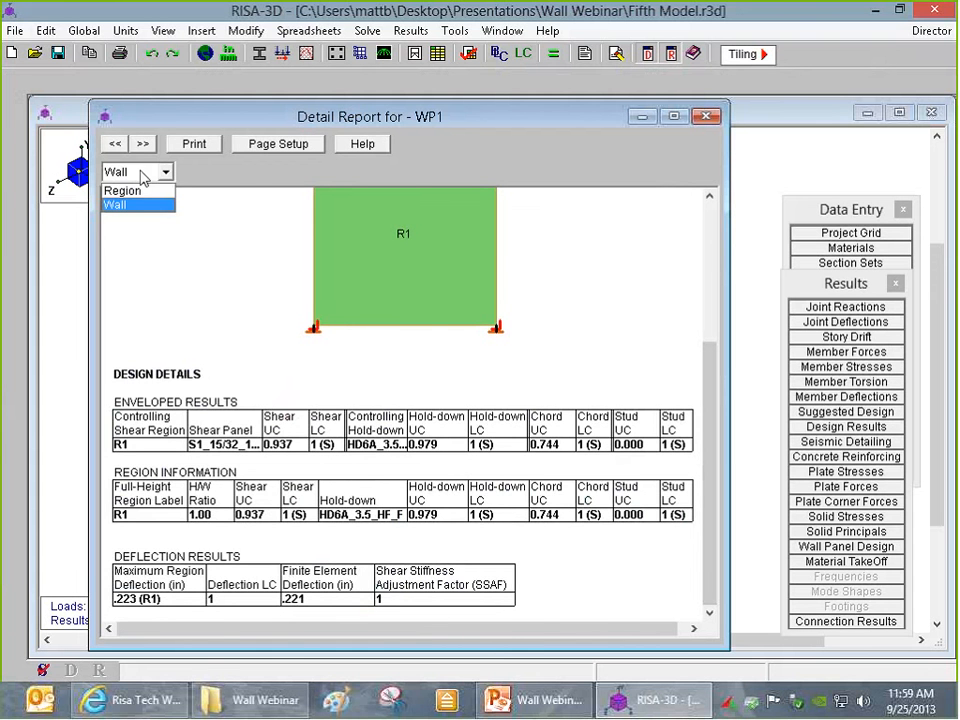
left_click(120, 188)
left_click_drag(715, 250, 521, 375)
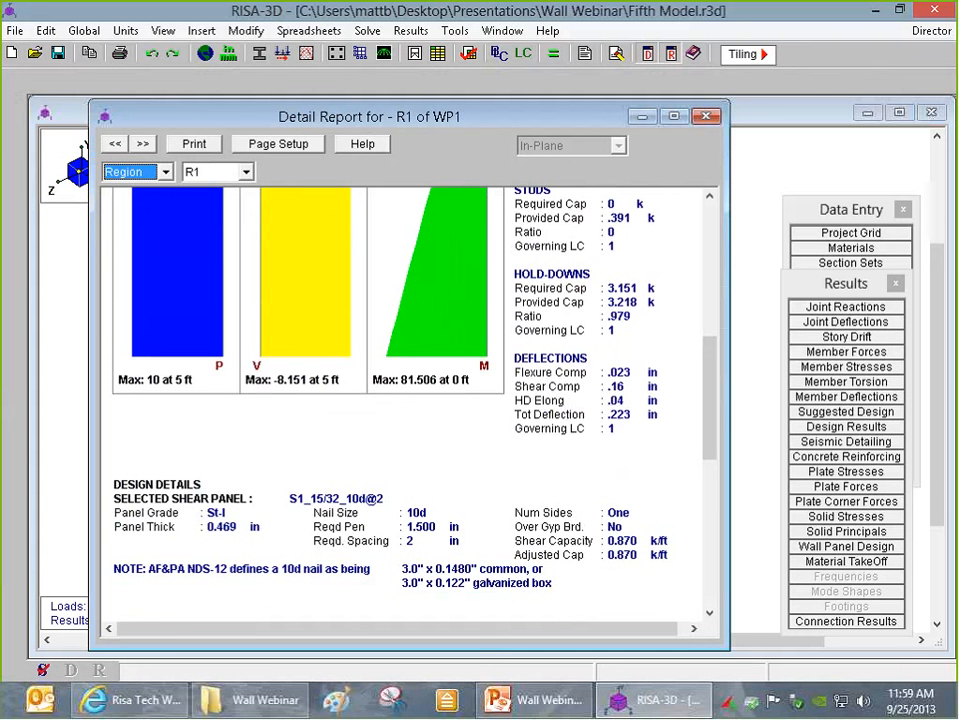
- Return to the full wall report and compare the deflection results and SSAF of WP1 with those of WP2
left_click(165, 171)
left_click(118, 206)
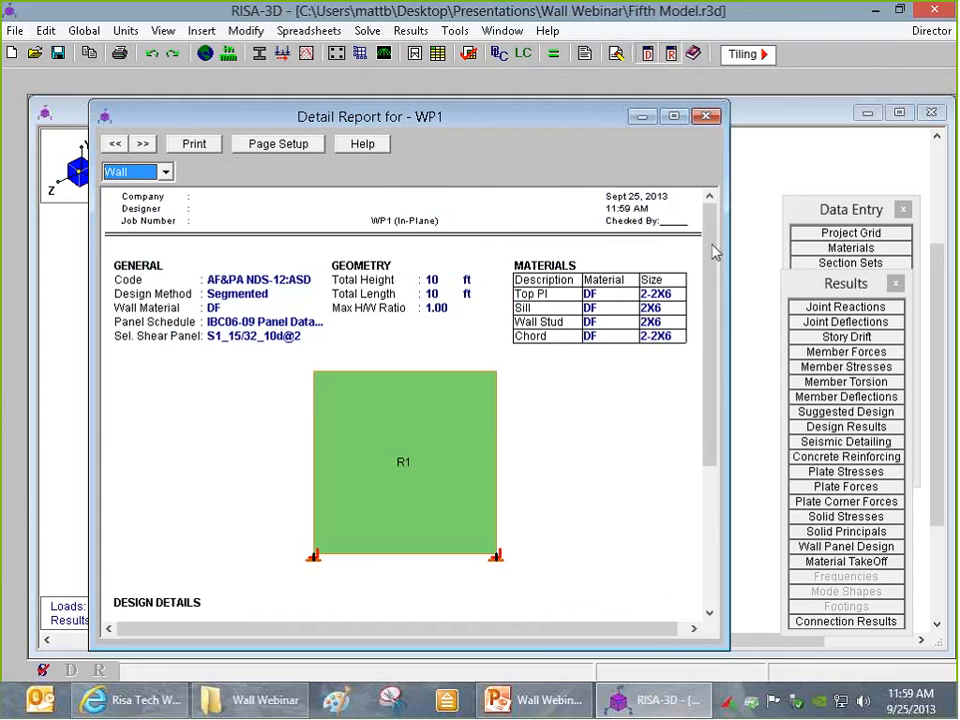
left_click_drag(716, 254, 722, 407)
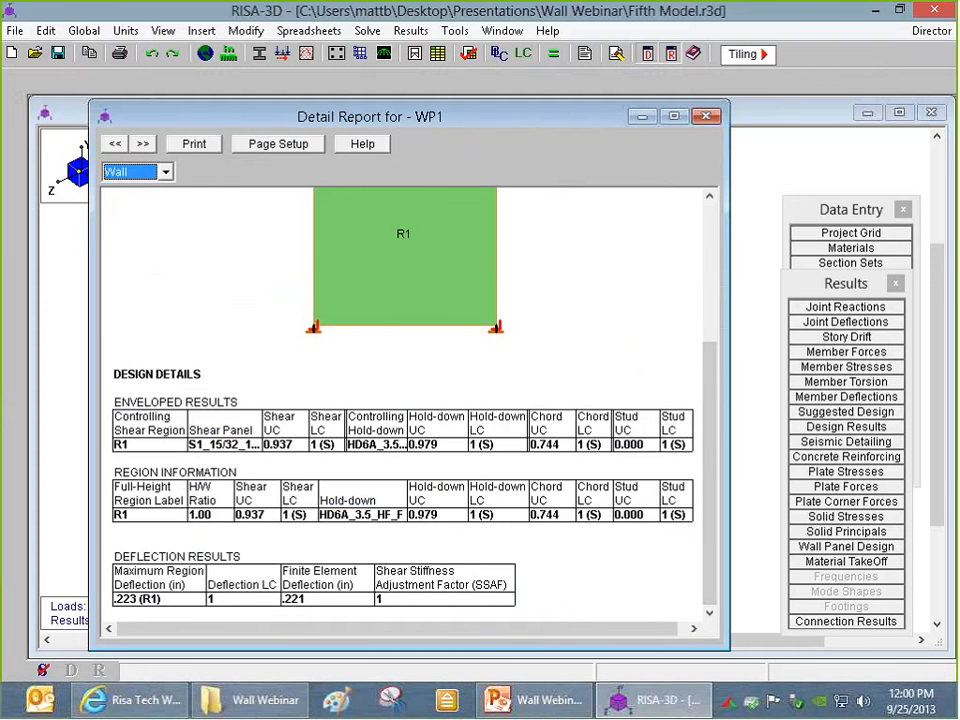
left_click(143, 143)
left_click_drag(706, 305, 705, 418)
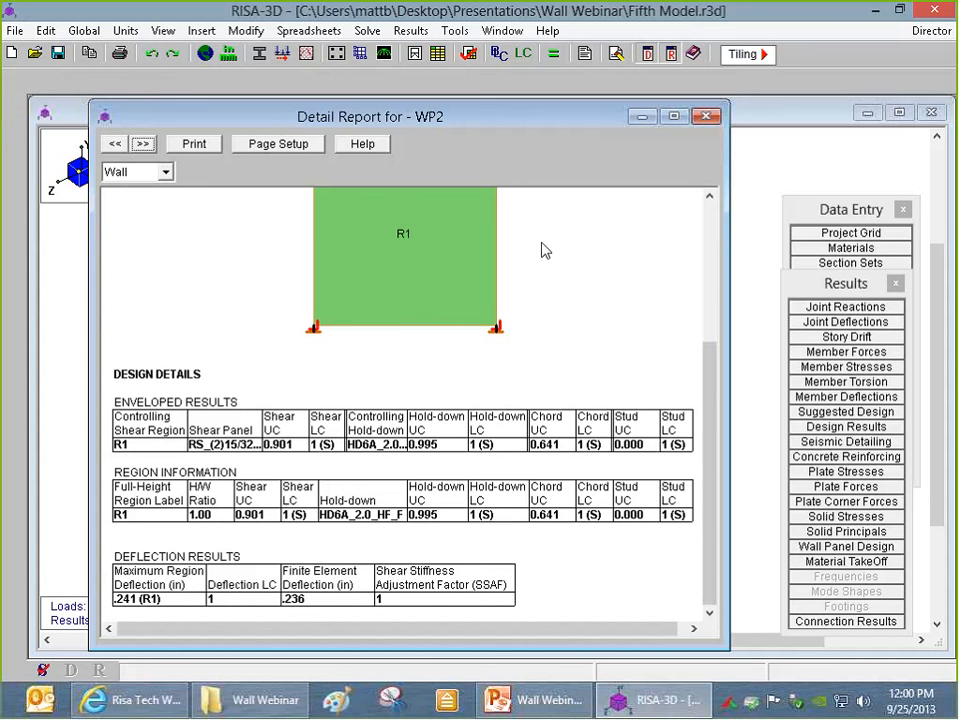
- Switch to the Wall Webinar presentation in PowerPoint, select slide 4 and start the slide show from the beginning
mouse_move(570, 708)
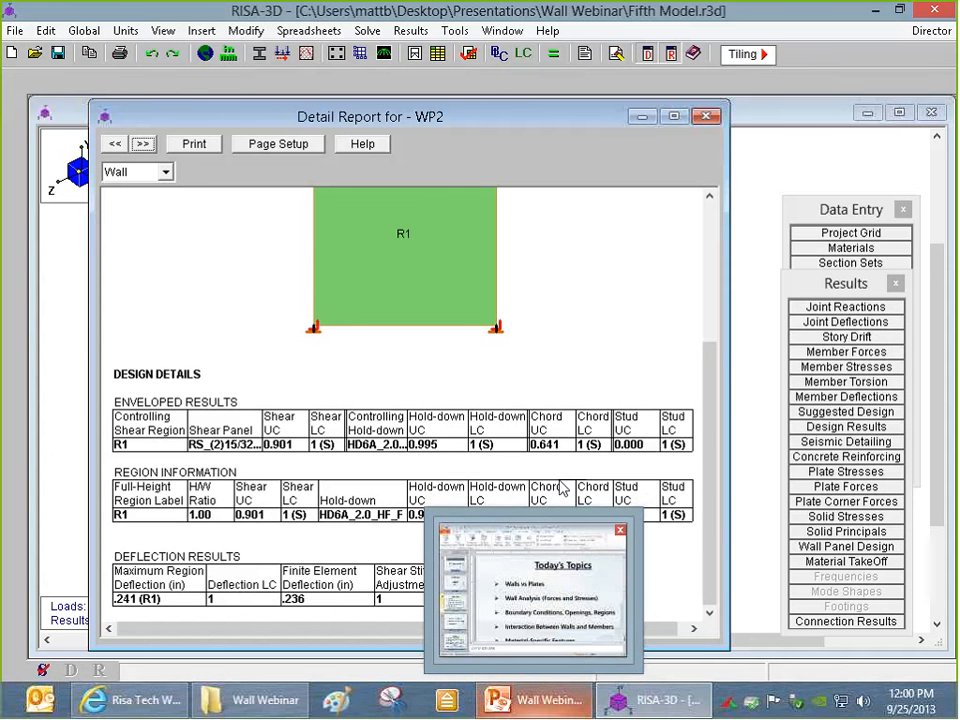
left_click(540, 706)
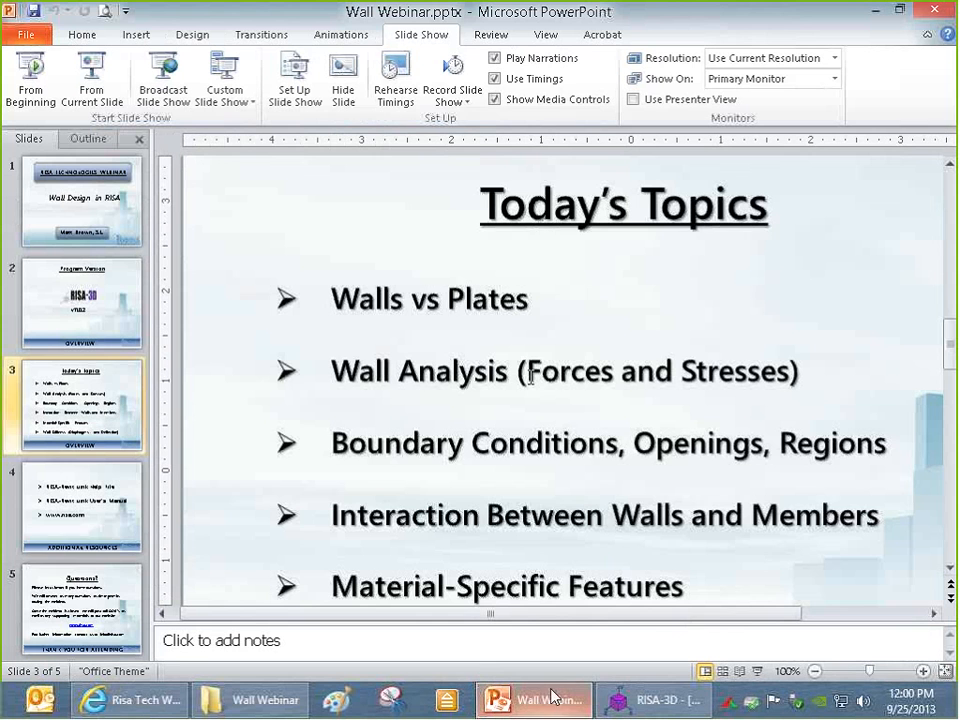
left_click(100, 510)
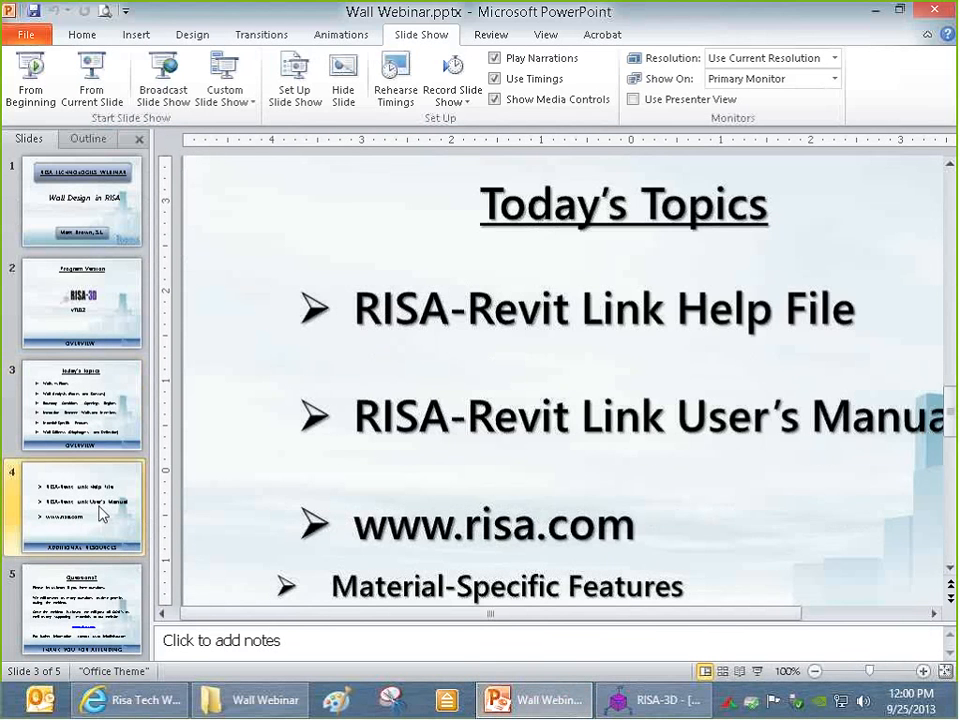
left_click(30, 82)
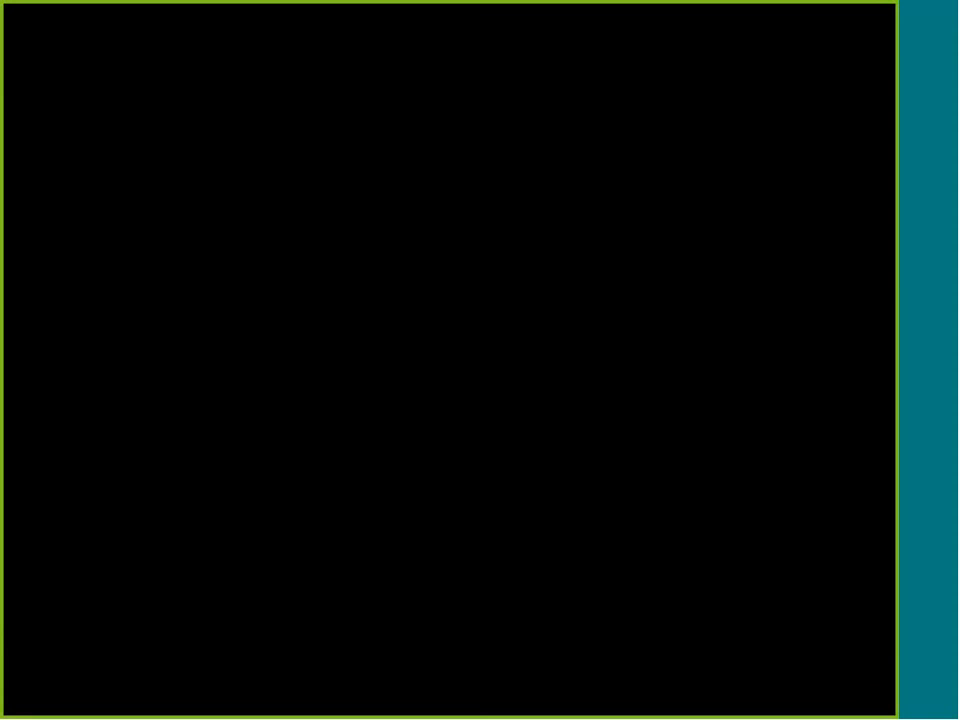